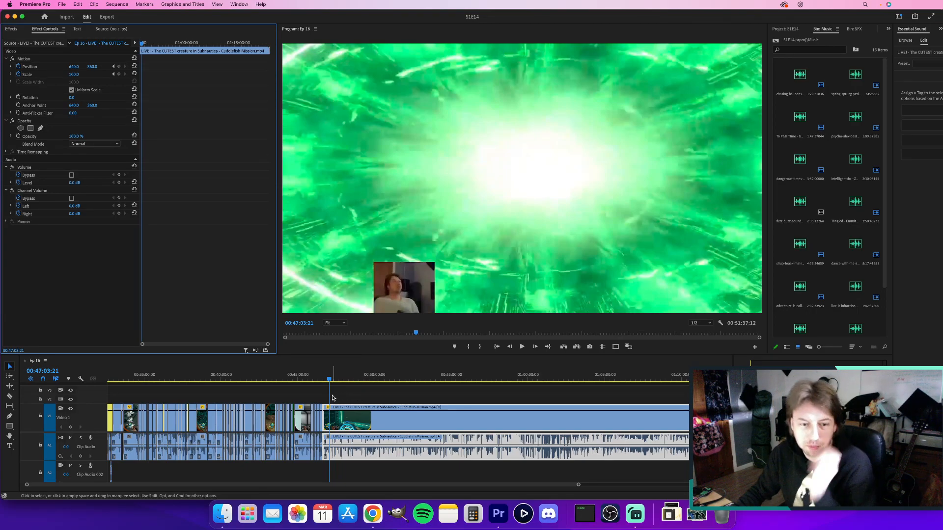
Examine the cuts on the Ep 16 timeline before the long unedited gameplay clip, including the frame at 00:45:46:00.
scroll(332, 398, up, 8)
scroll(333, 398, left, 5)
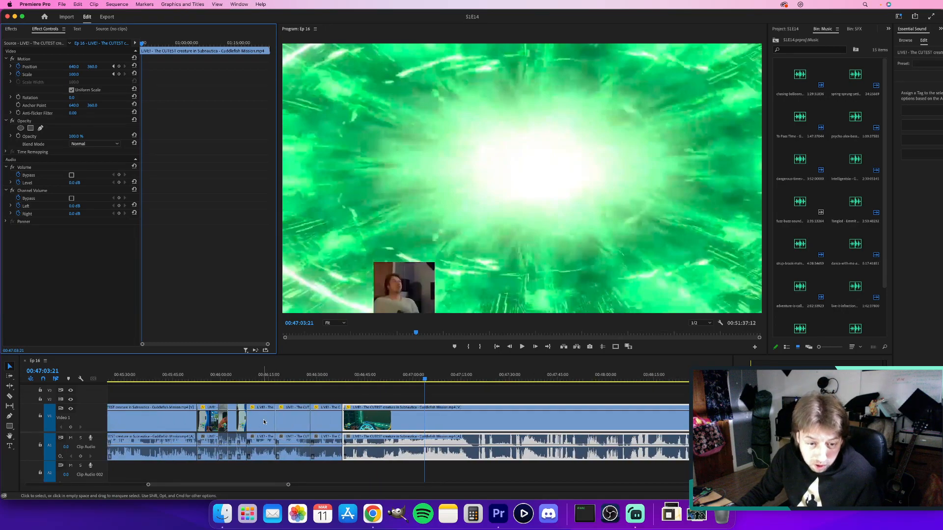
scroll(326, 395, down, 3)
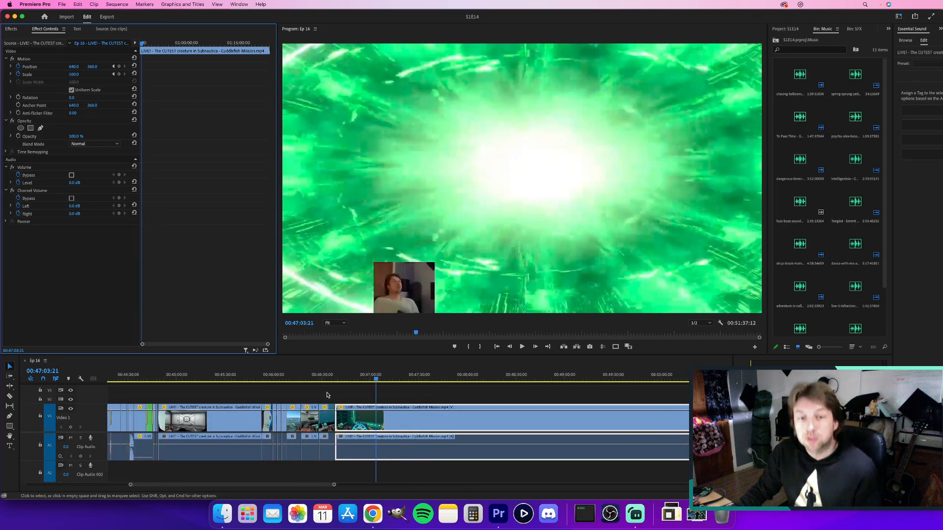
scroll(326, 395, down, 6)
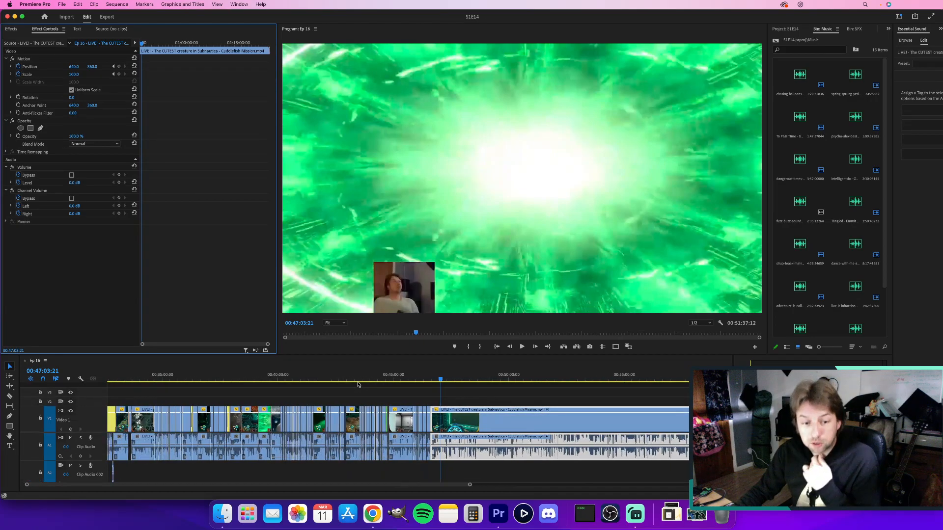
scroll(394, 396, down, 4)
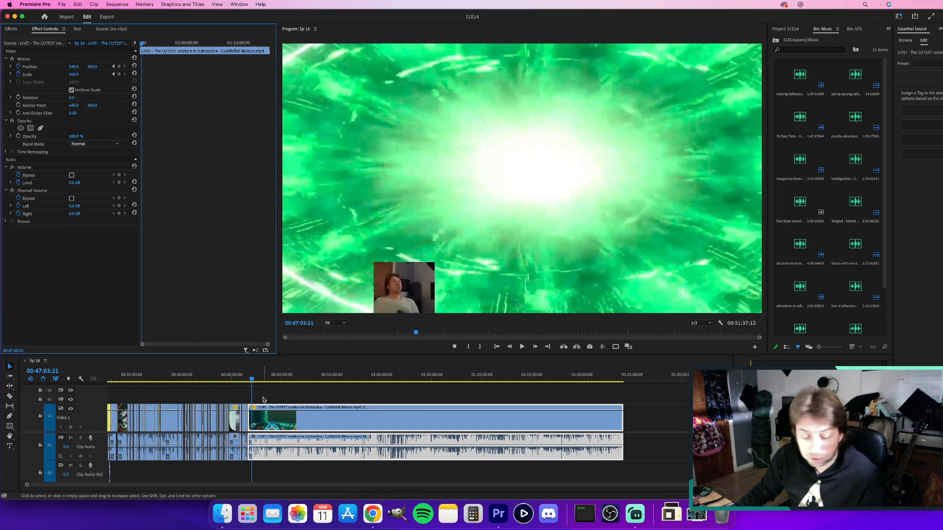
scroll(263, 400, up, 3)
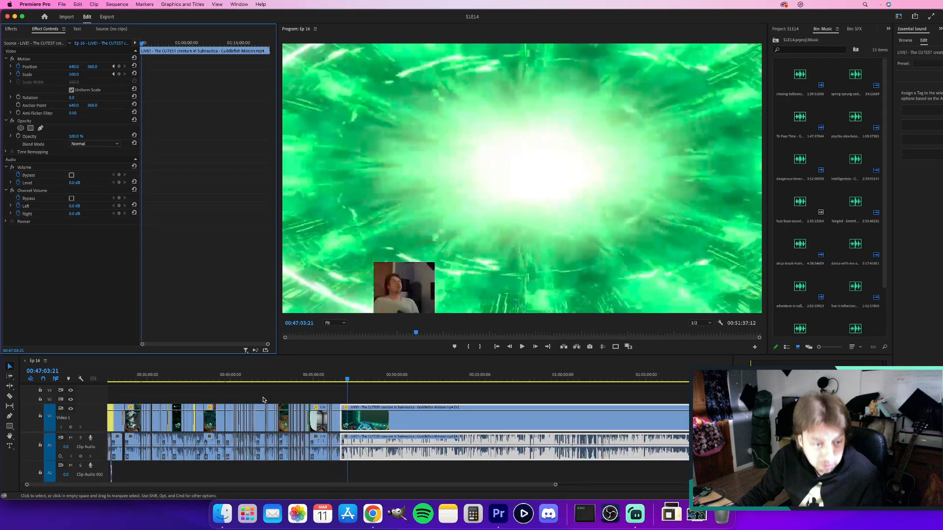
scroll(263, 399, up, 5)
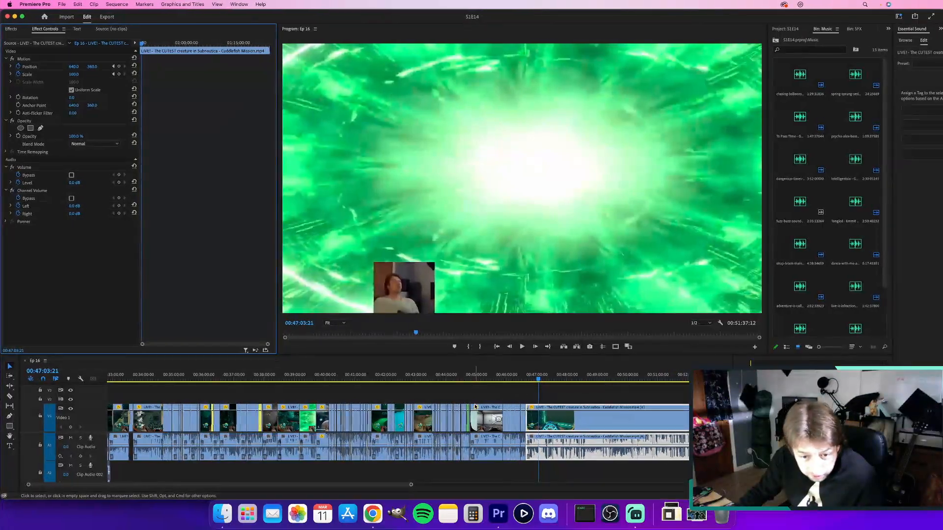
key(=)
key(=)
key(=)
key(=)
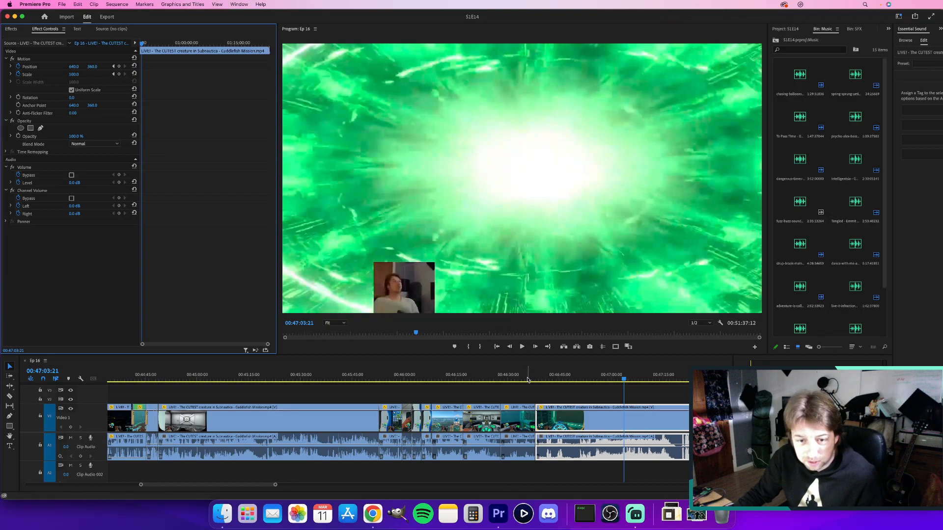
drag(520, 378, 356, 379)
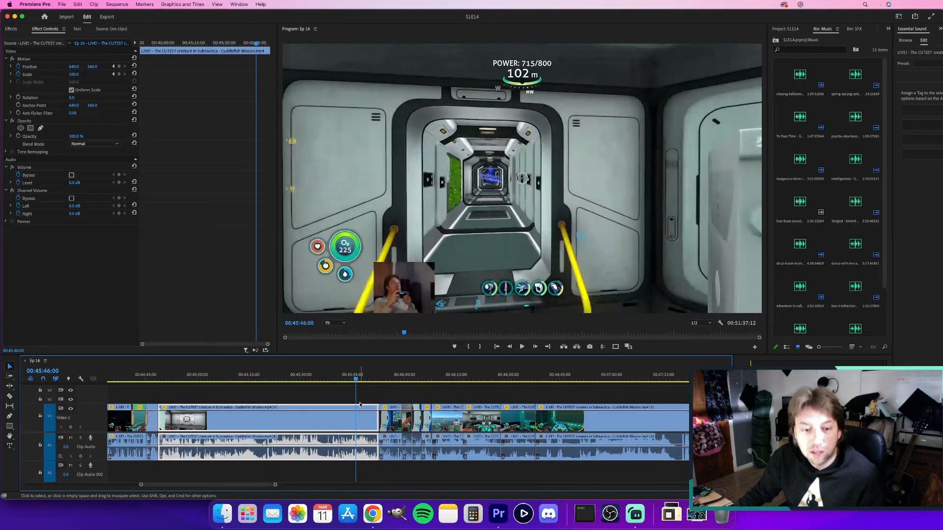
key(minus)
key(minus)
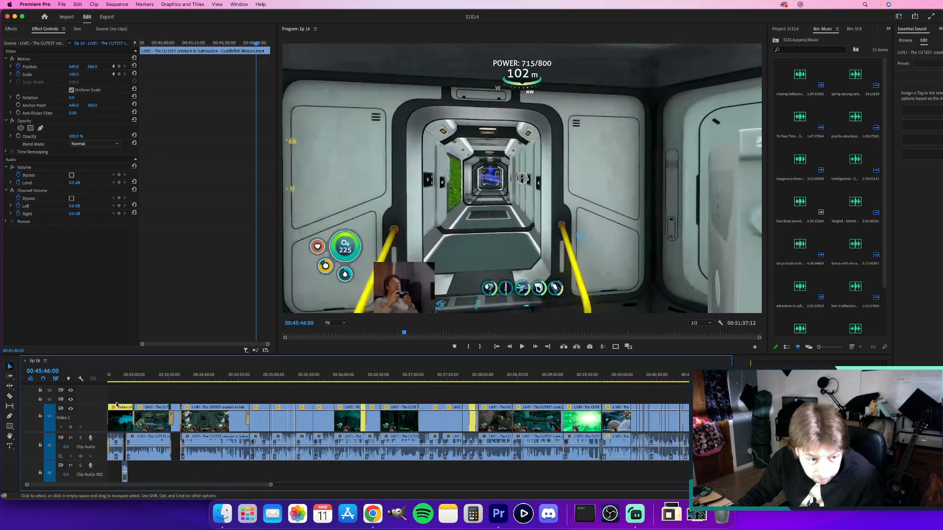
Play the sequence from the Subnautica Biomes.mp4 clip into the following gameplay clip, lowering the system volume while reviewing the transition.
drag(126, 378, 99, 381)
key(space)
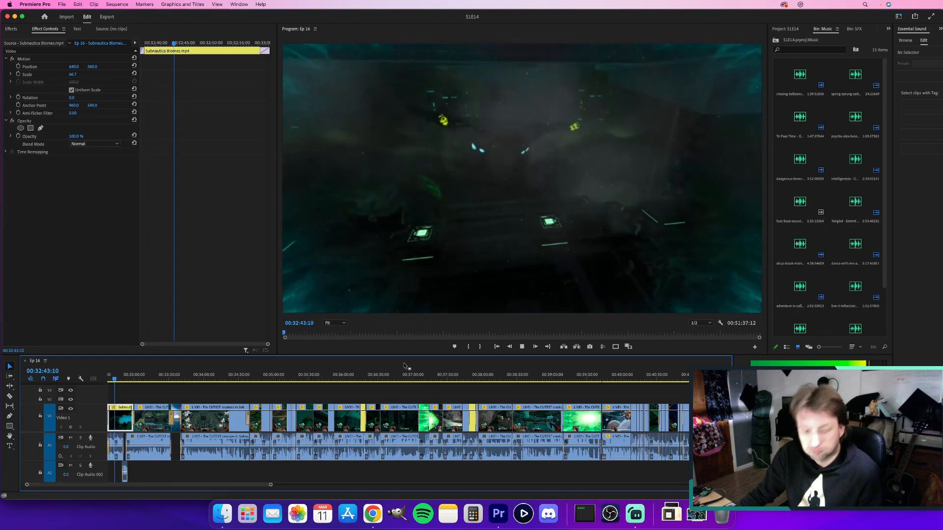
key(XF86AudioLowerVolume)
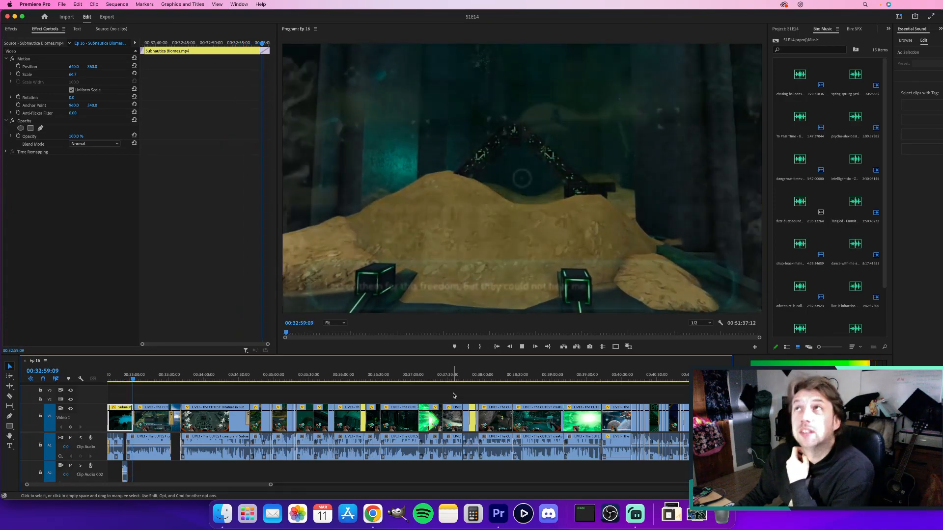
key(space)
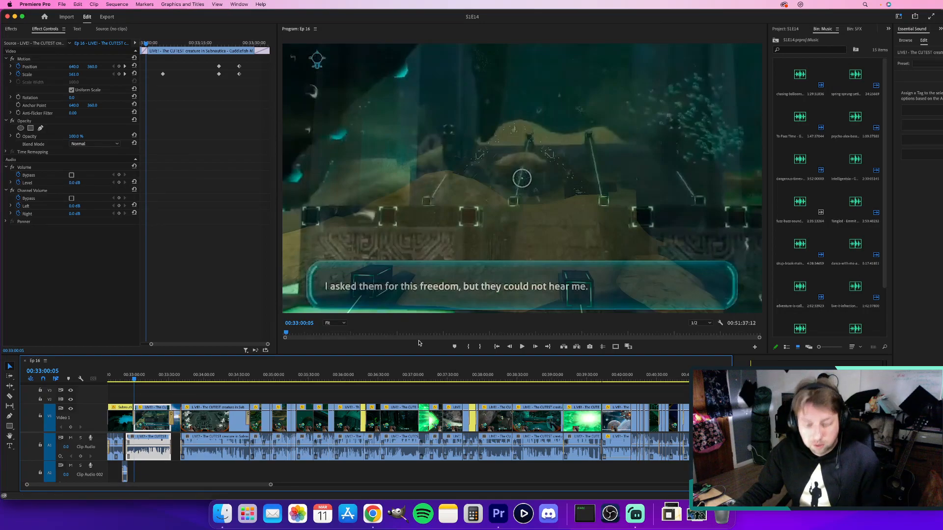
key(space)
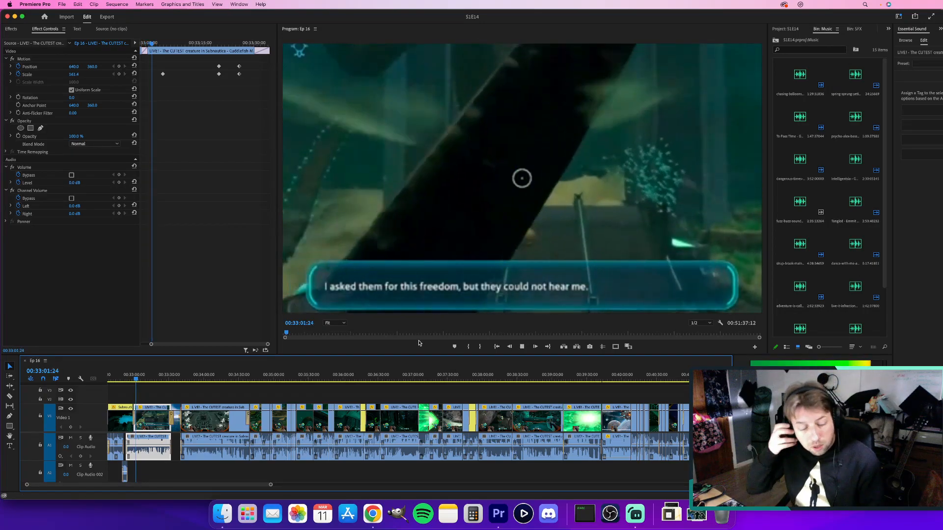
key(space)
Choose Trust PC Headset as the system's sound output device and close the sound settings.
click(827, 6)
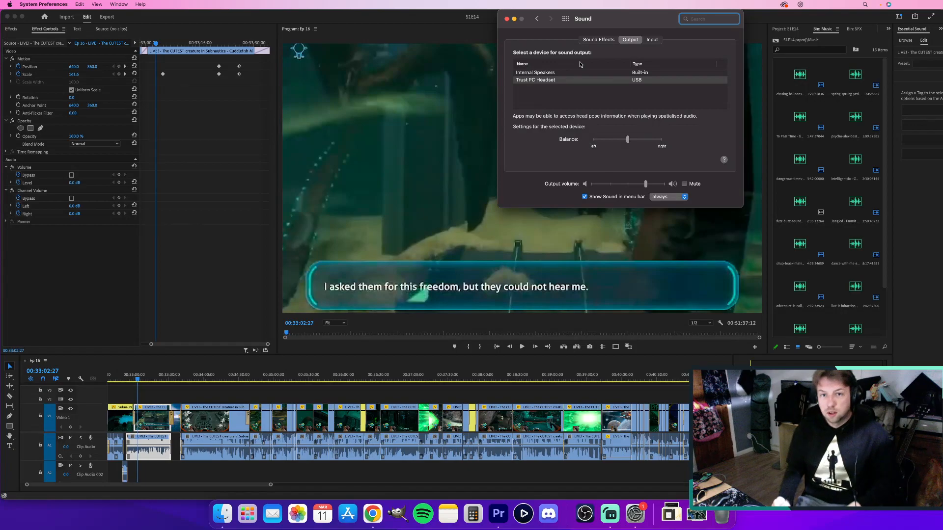
click(538, 80)
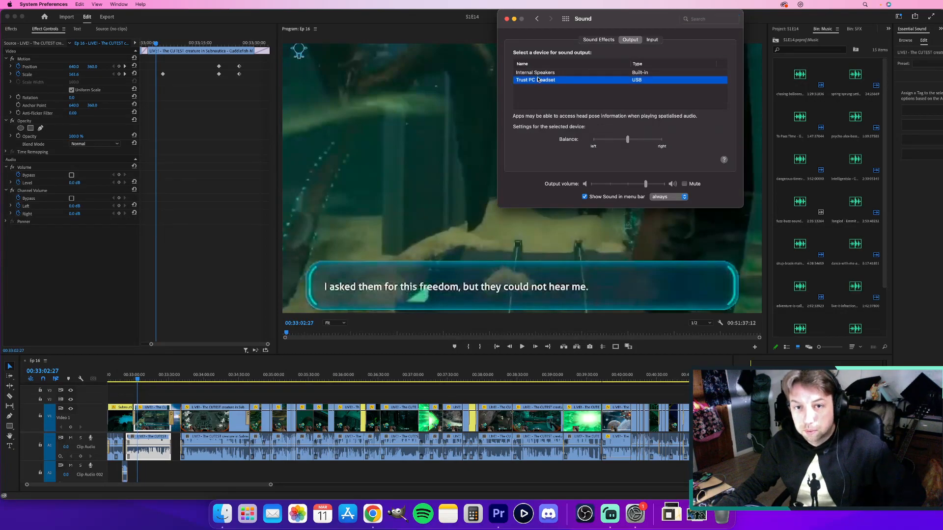
click(506, 19)
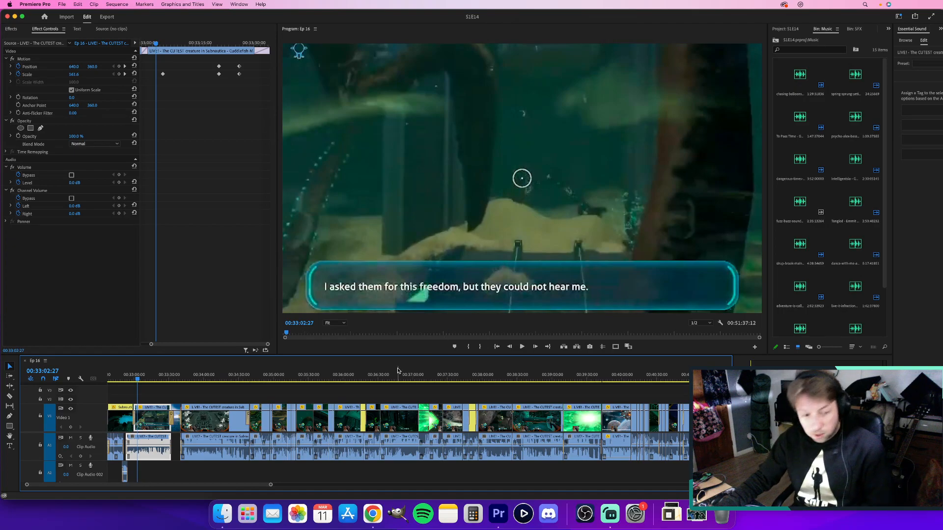
Review the gameplay footage from 00:33:02:27 to 00:33:49:07, pausing at the self-scan scene.
click(373, 394)
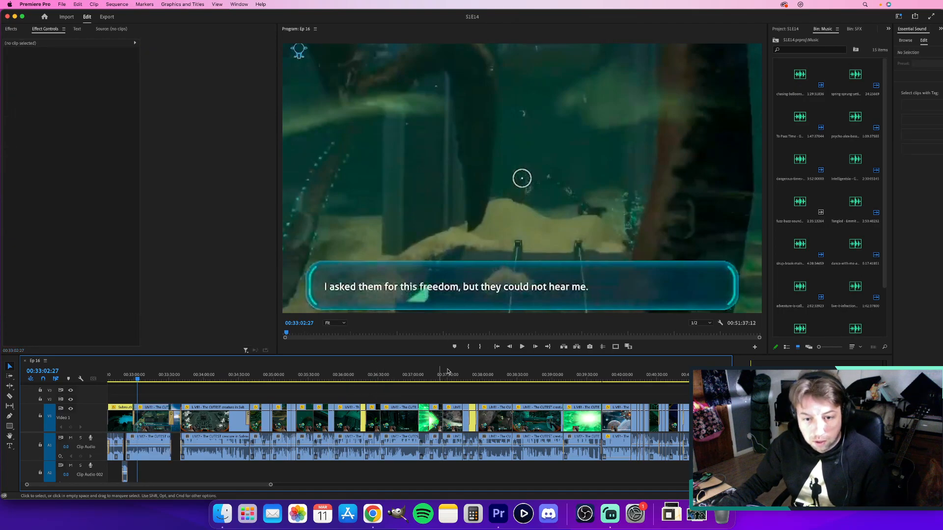
click(523, 347)
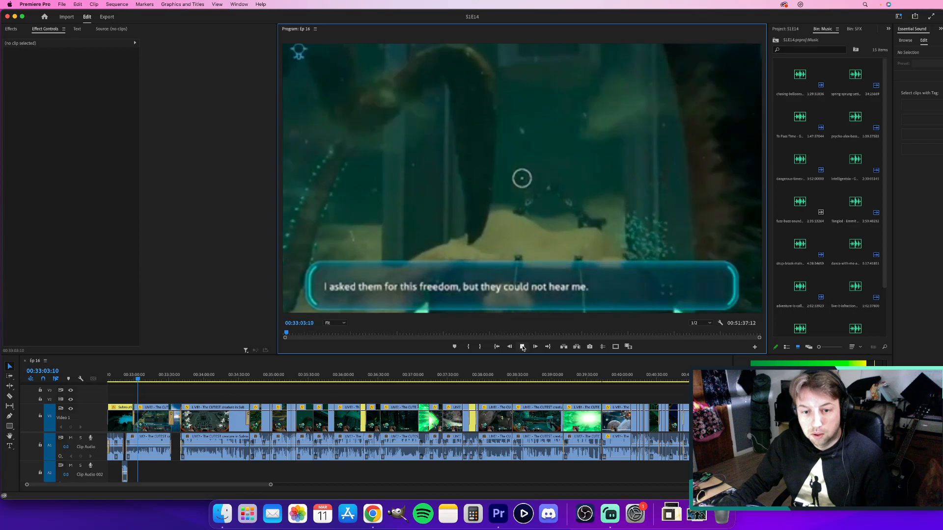
click(522, 347)
key(d)
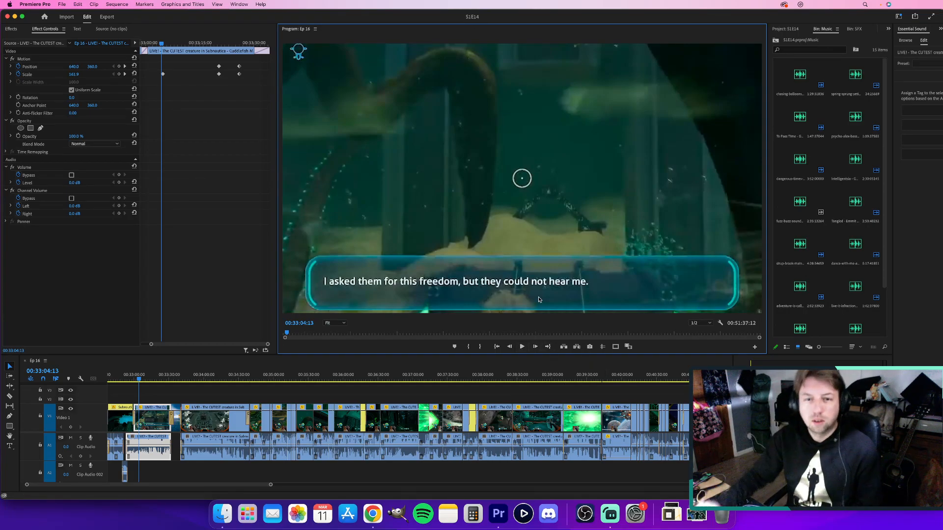
key(space)
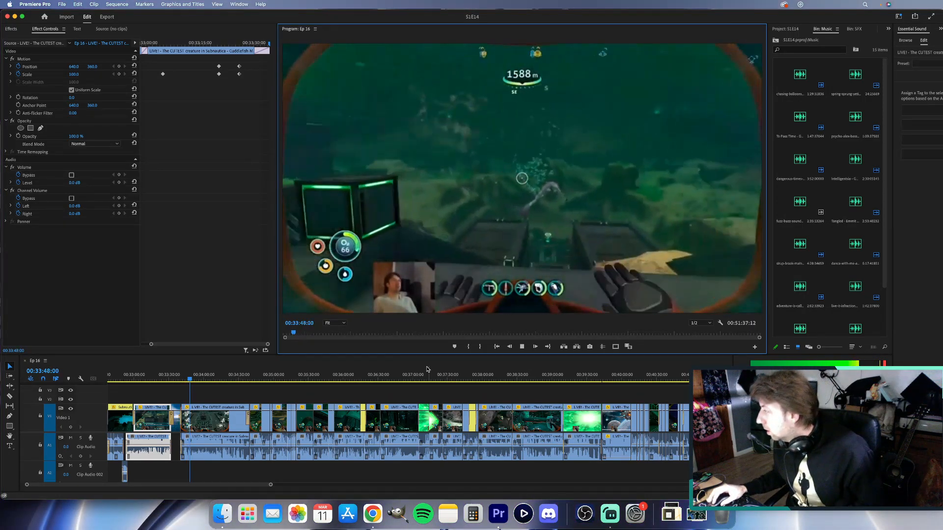
key(space)
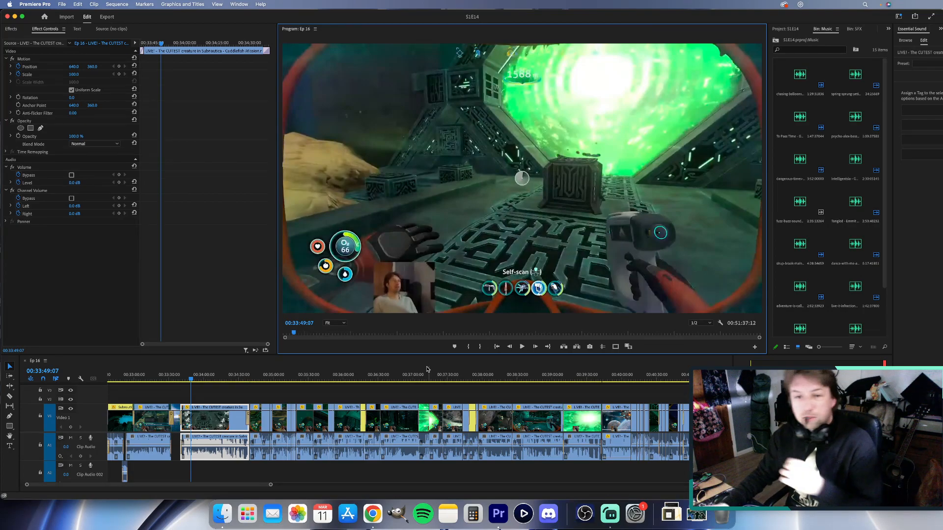
Check the live stream's preview and chat in Streamlabs Desktop, and return to Premiere Pro.
key(ctrl+Right)
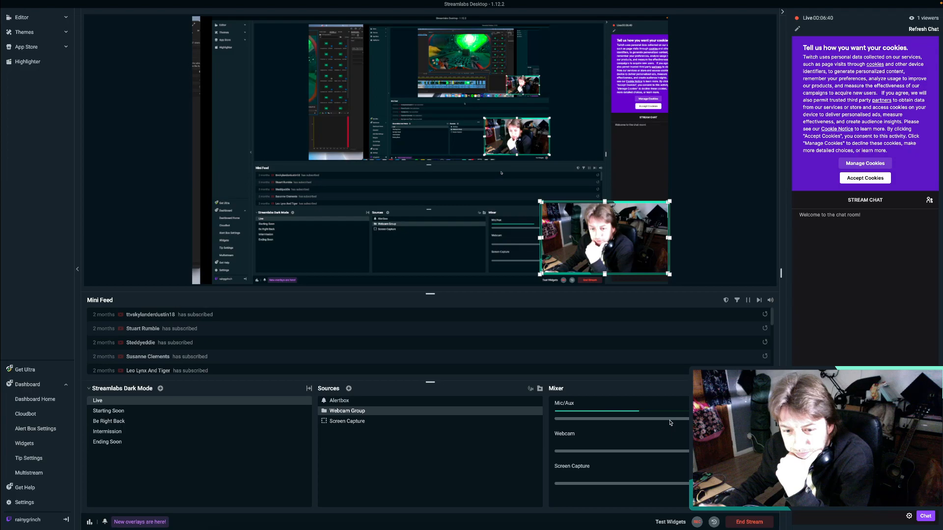
key(ctrl+Left)
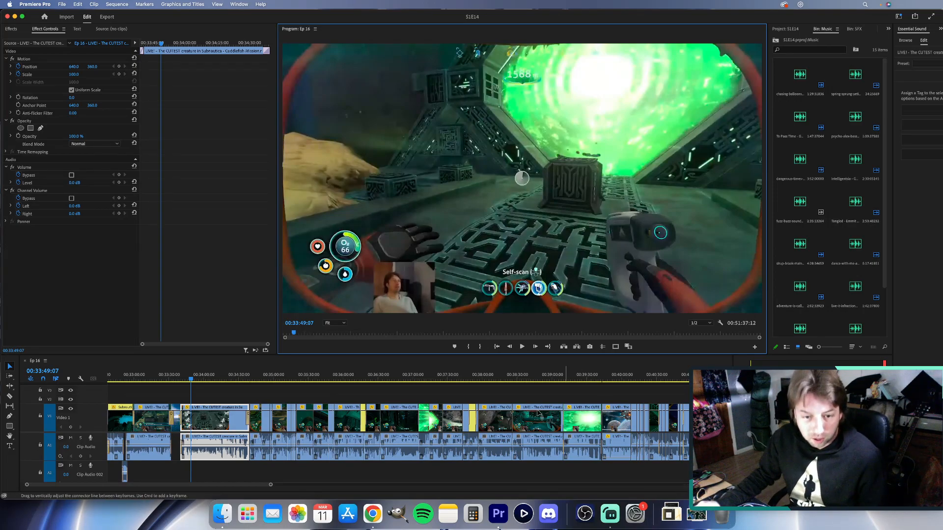
Lower the system volume and play from the self-scan scene into the incubator clip, stopping at 00:34:41:14 with that clip selected.
key(XF86AudioLowerVolume)
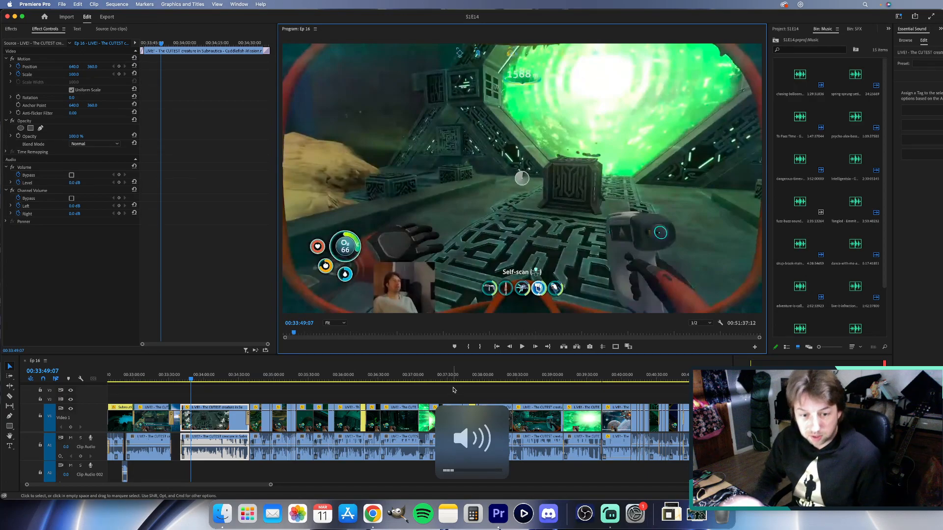
key(space)
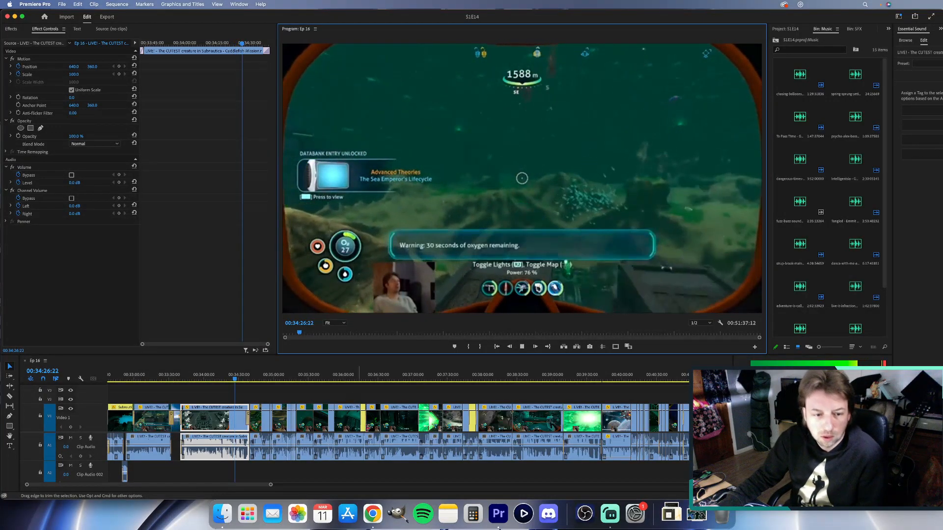
scroll(221, 397, up, 10)
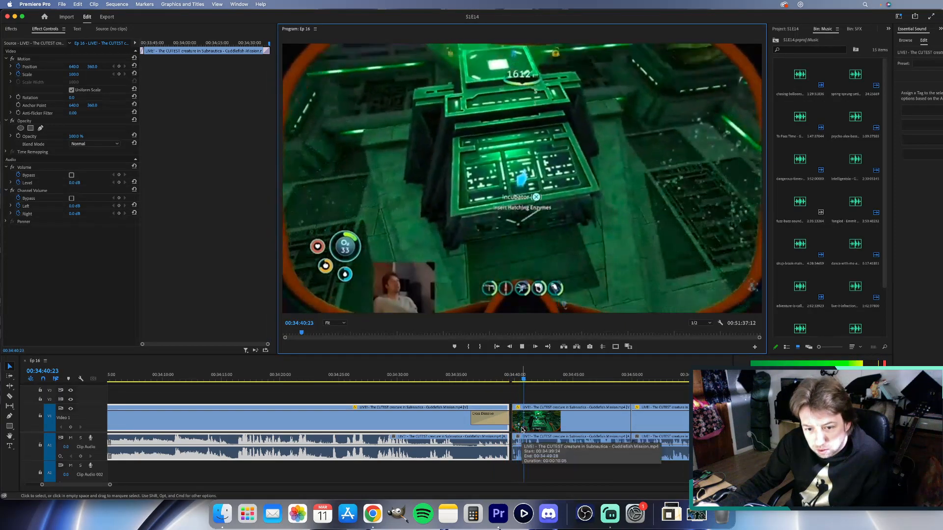
key(space)
click(522, 430)
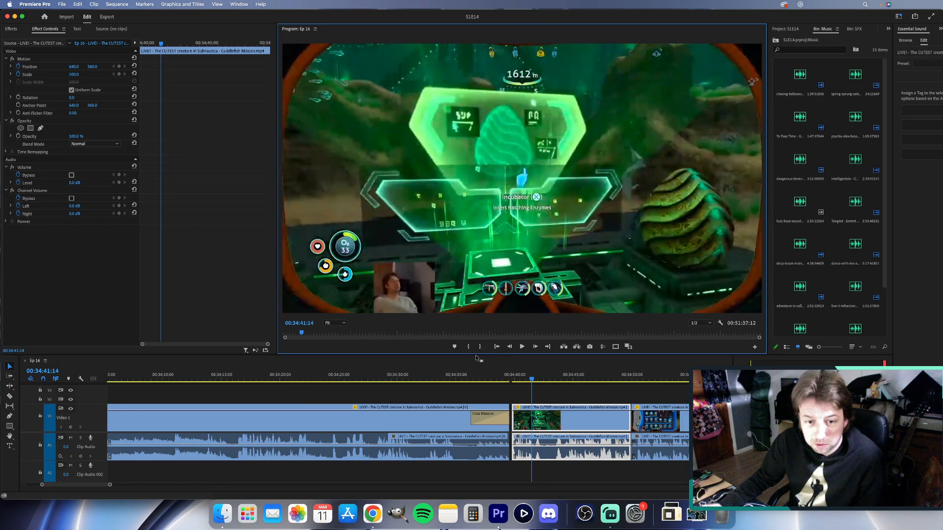
Enlarge the timeline area to show the music track and widen the Effect Controls area.
drag(476, 354, 476, 284)
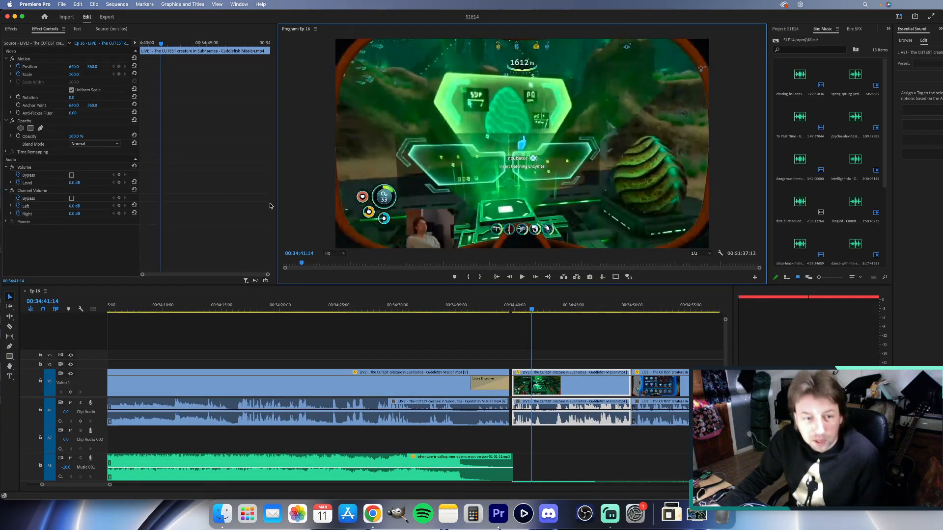
drag(277, 199, 369, 211)
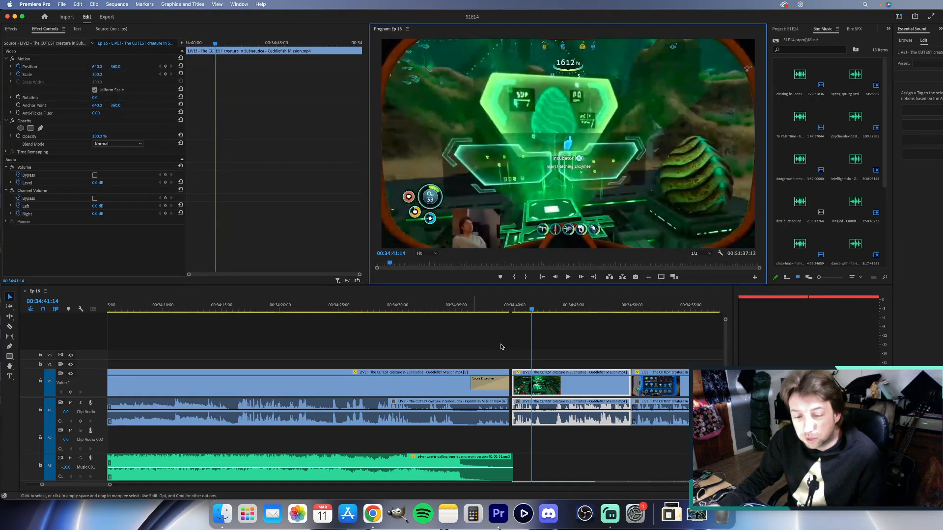
Replay the transition into the incubator clip from 00:34:33:02 and trim the end of the preceding gameplay clip by about one second.
click(433, 309)
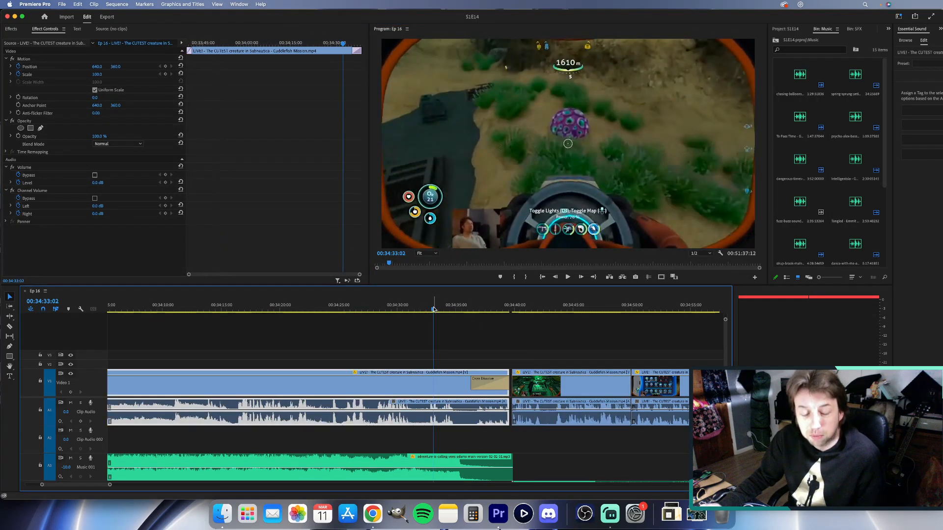
key(space)
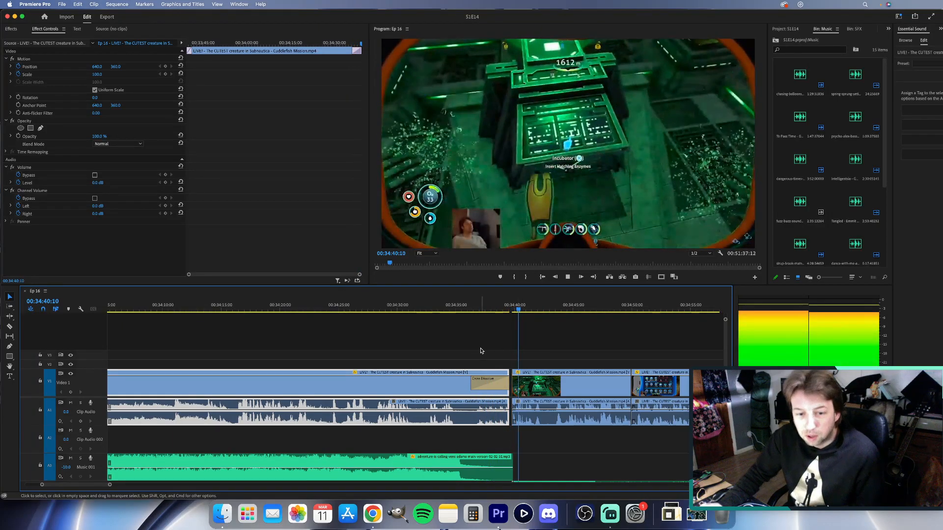
key(space)
key(space)
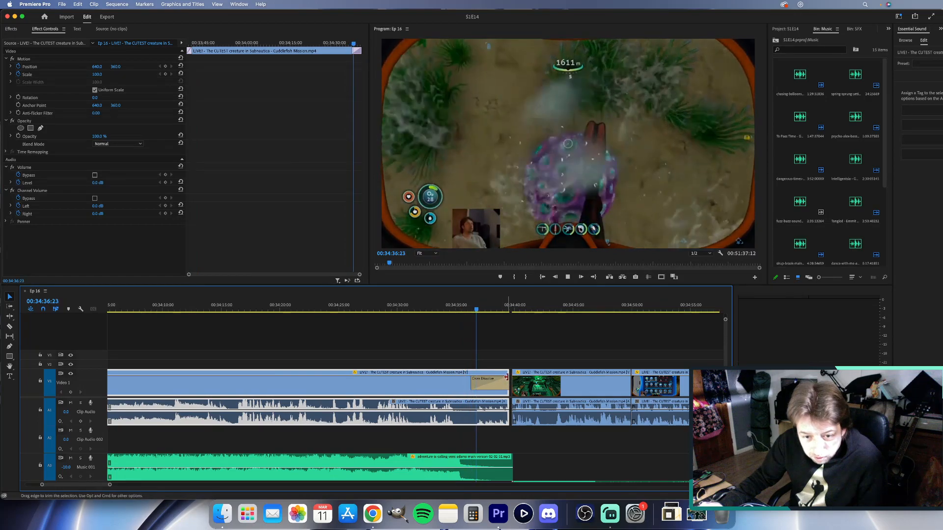
drag(506, 371, 494, 373)
Replay the transition into the incubator clip from 00:34:32:18, stopping at 00:34:41:19.
click(428, 307)
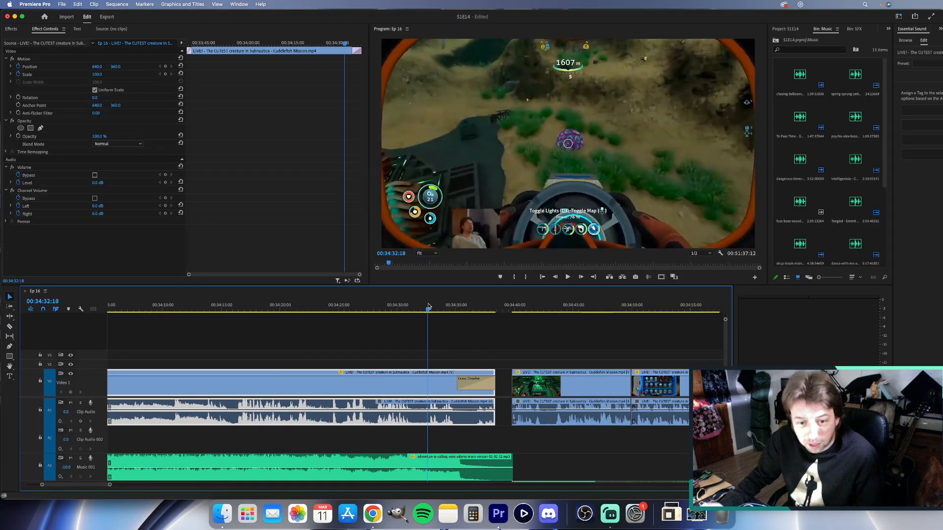
key(space)
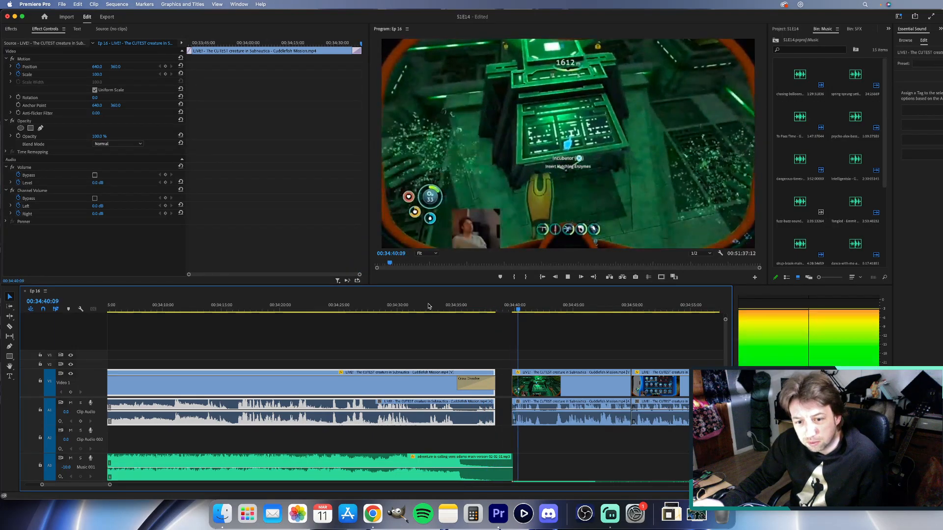
click(538, 413)
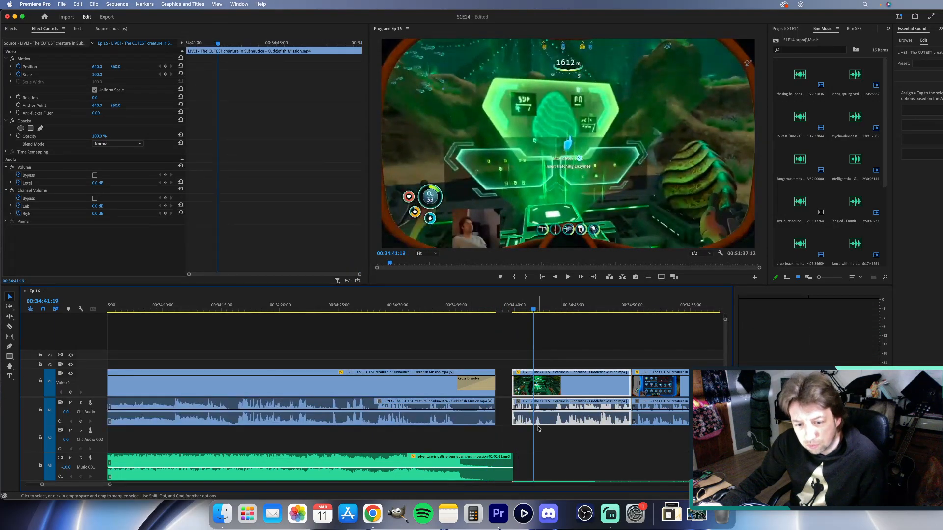
Inspect the overlap between the outgoing and incoming music clips, playing across it from just before the incubator clip.
scroll(539, 429, down, 3)
scroll(524, 427, up, 5)
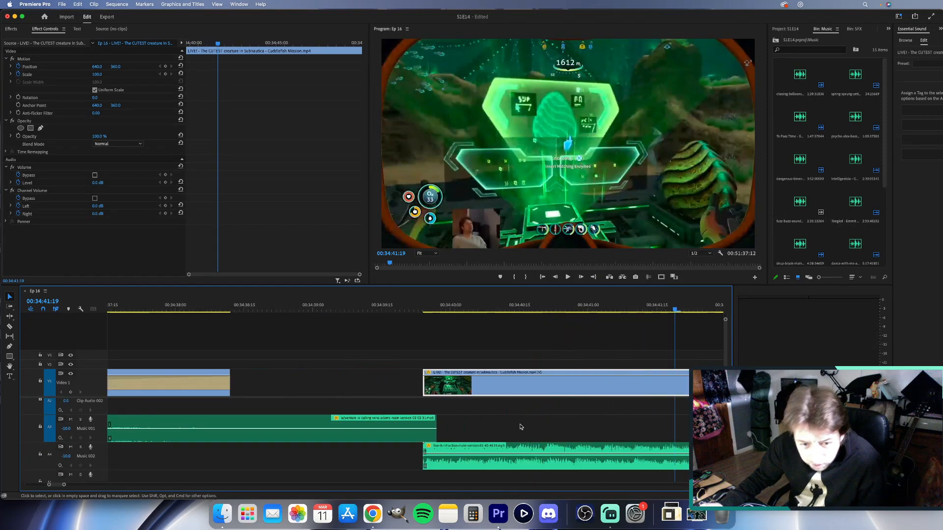
mouse_move(424, 464)
mouse_down()
mouse_move(353, 465)
mouse_move(424, 464)
mouse_up()
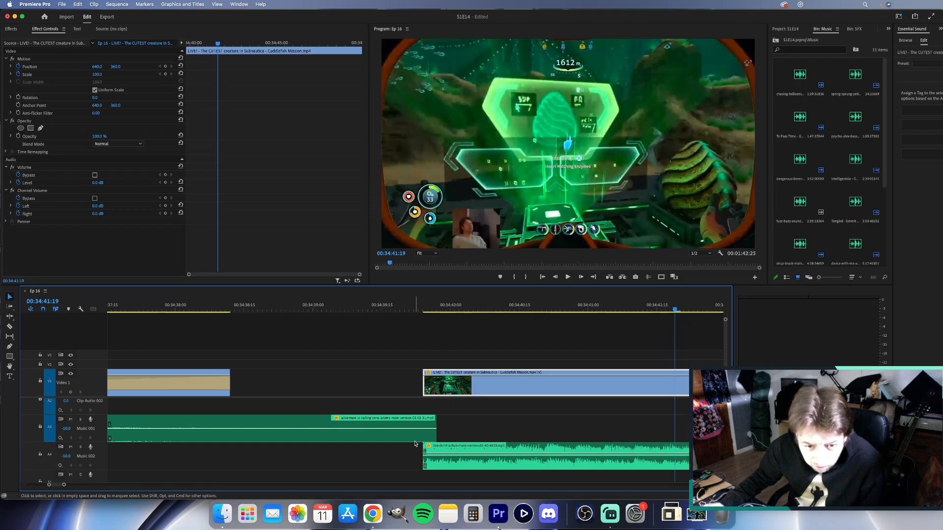
scroll(414, 444, up, 3)
click(420, 303)
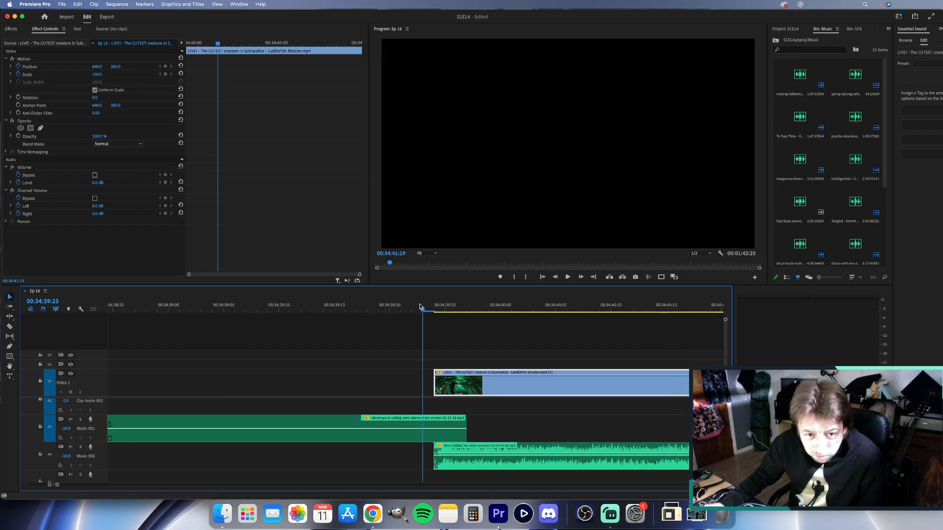
key(space)
key(space)
click(408, 304)
click(405, 331)
key(space)
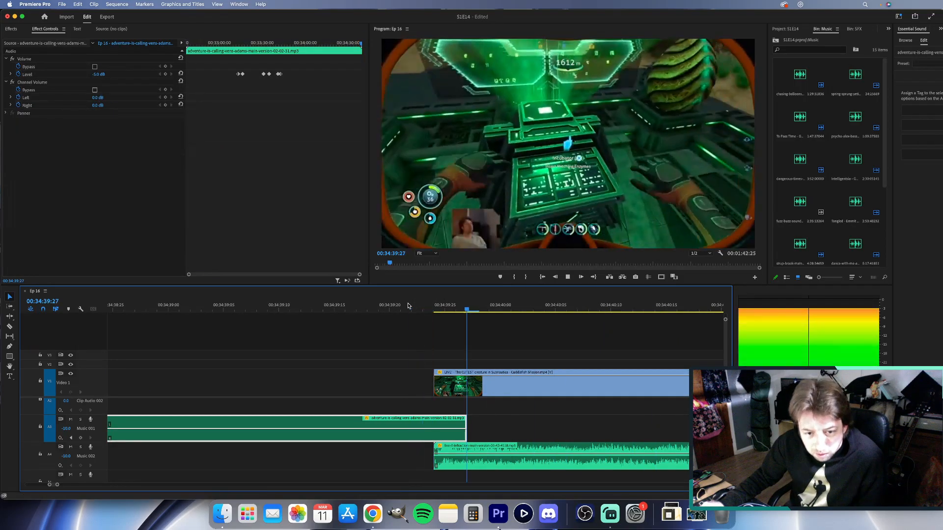
Check the incoming music clip's start and replay the gap before the incubator clip from 00:34:39:19.
click(448, 463)
drag(445, 464, 443, 463)
click(397, 305)
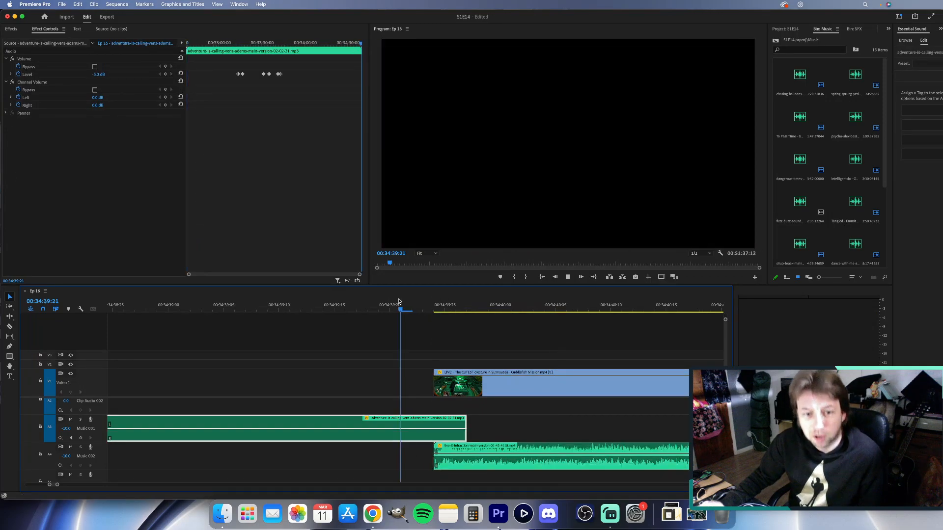
click(375, 306)
key(space)
key(space)
click(375, 306)
Replay the gameplay fade-out into the incubator clip from about 00:34:34 with a lower system volume, stopping at 00:34:40:27.
scroll(371, 351, down, 5)
scroll(353, 352, left, 5)
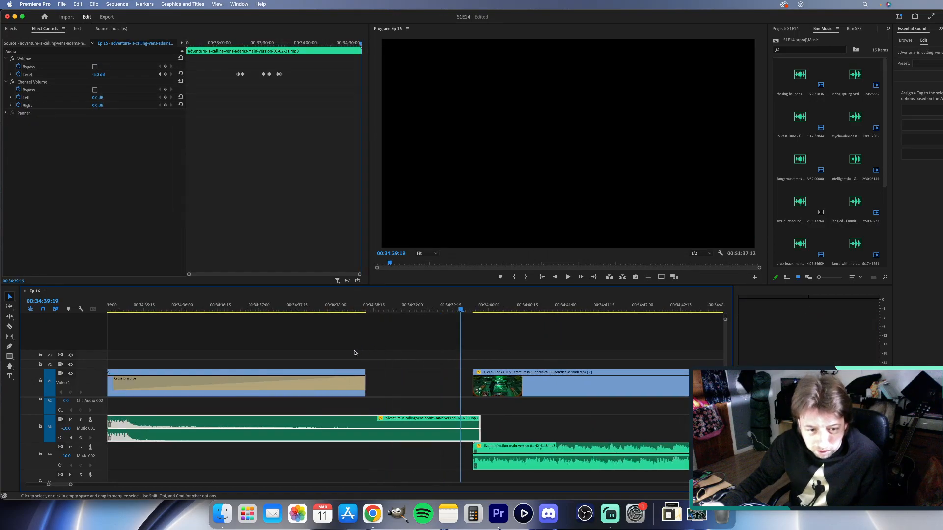
scroll(289, 346, down, 3)
click(194, 306)
key(space)
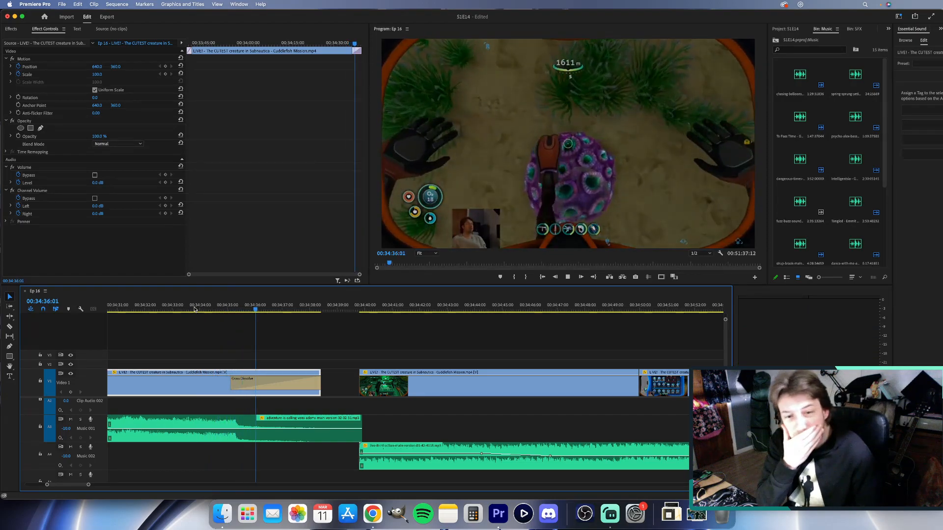
key(XF86AudioLowerVolume)
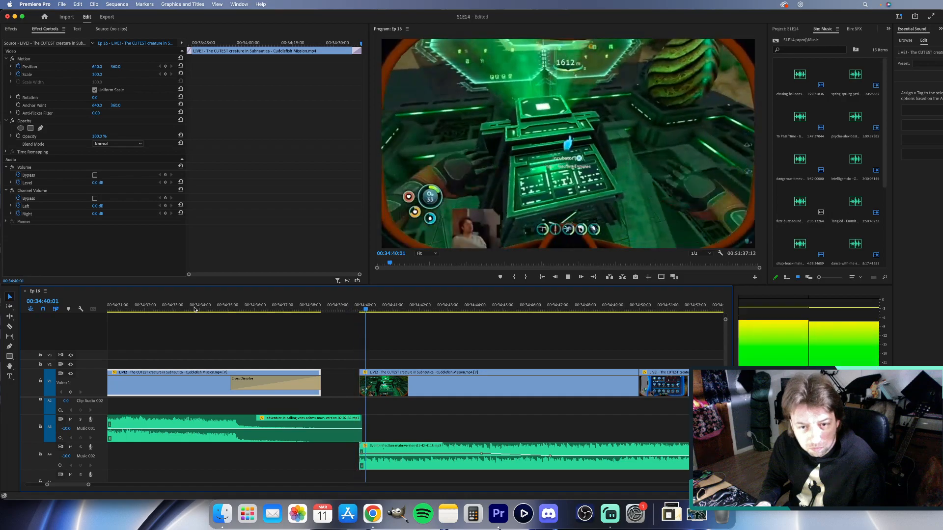
key(space)
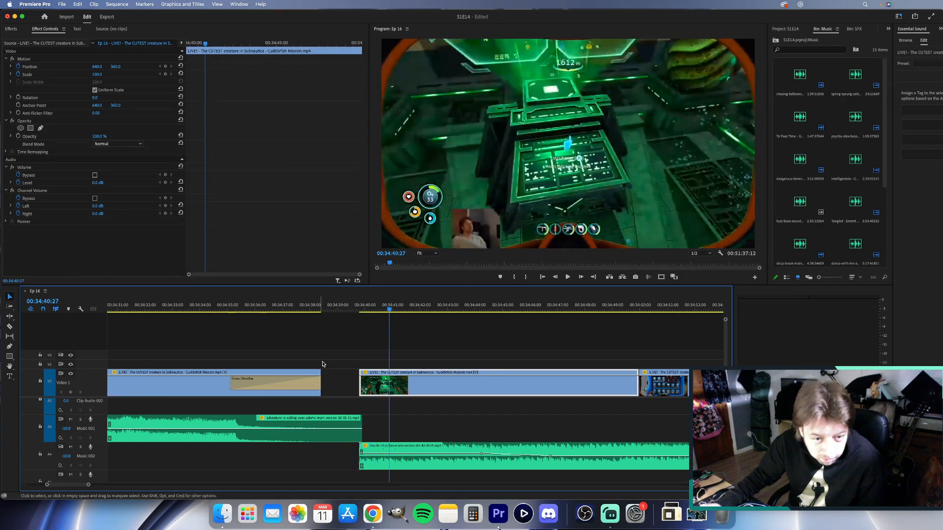
Extend the end of the gameplay clip before the incubator clip by about one second and replay from 00:34:32:02.
drag(317, 372, 347, 374)
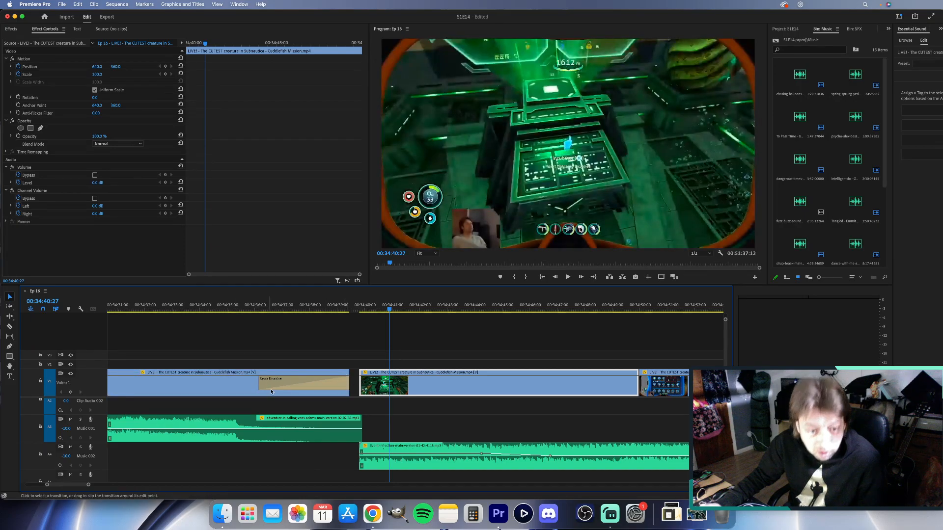
scroll(286, 402, up, 2)
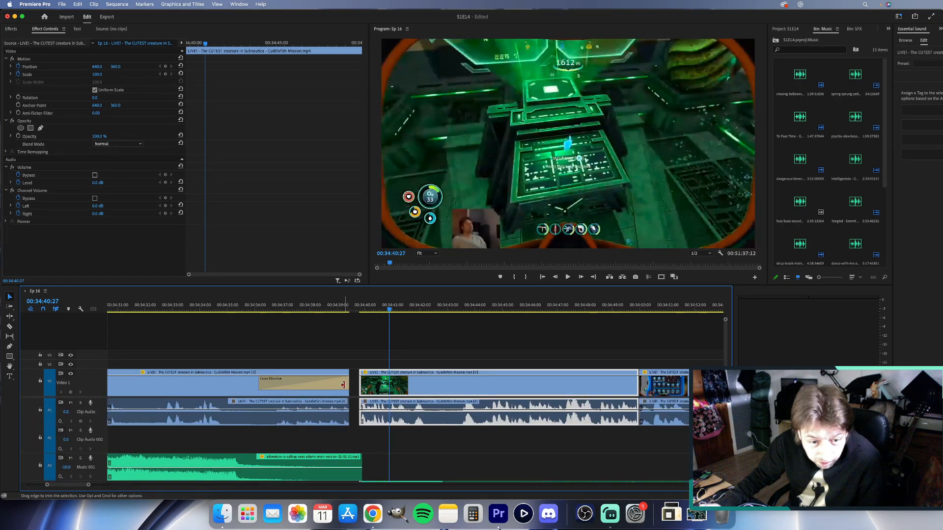
click(148, 307)
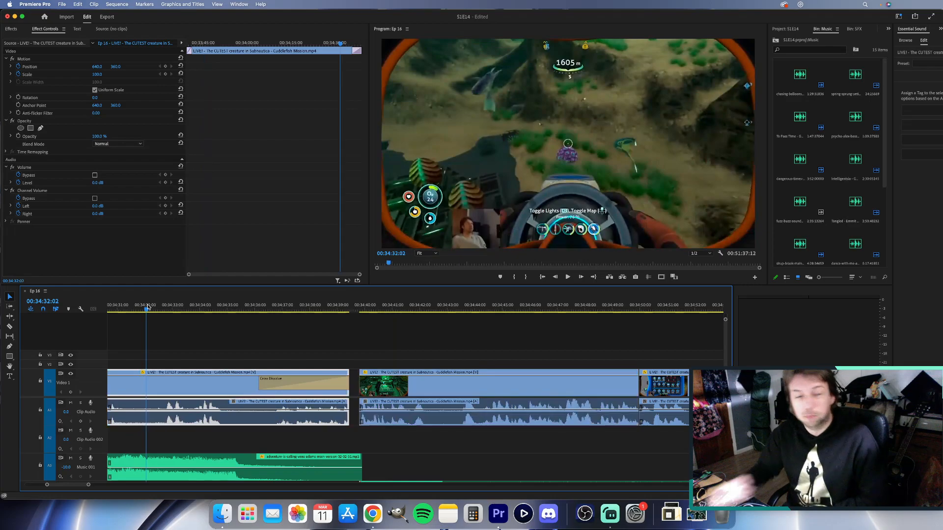
key(space)
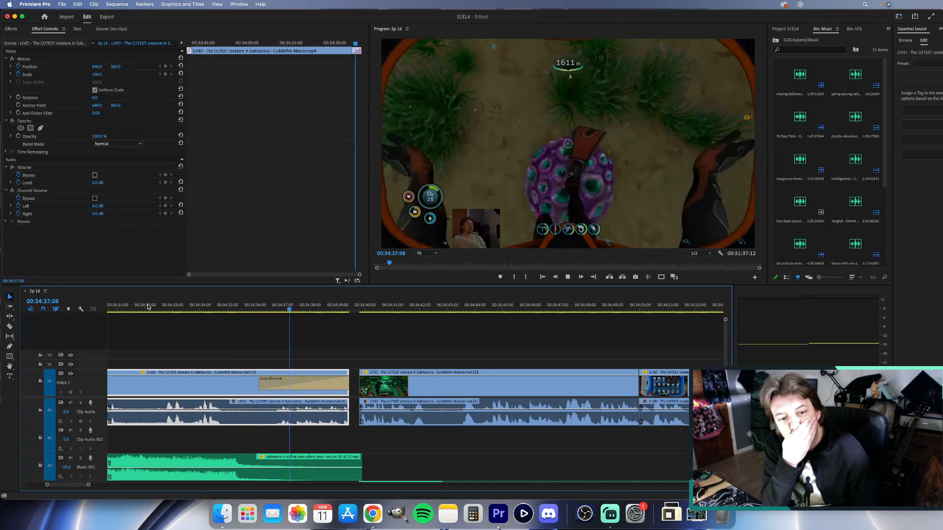
key(space)
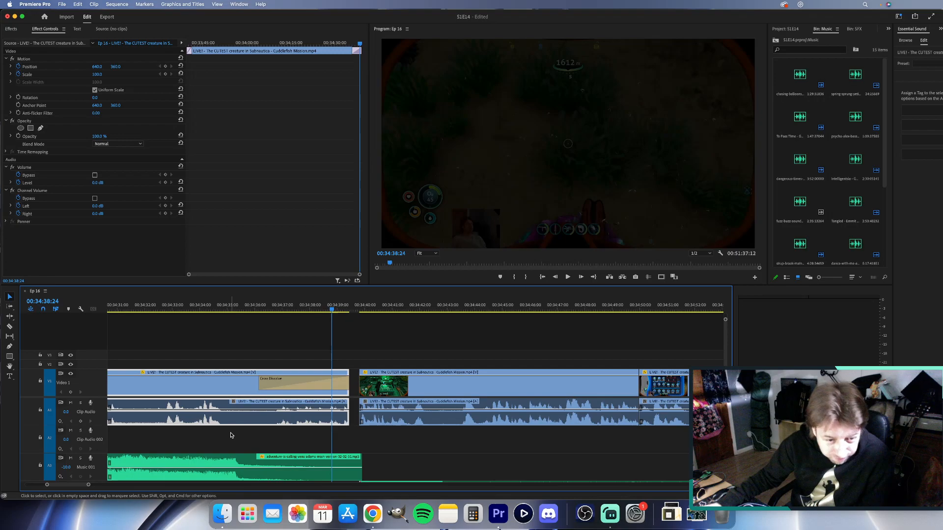
Trim the end of the gameplay clip before the incubator clip back to about 00:34:37:27.
key(minus)
key(minus)
key(minus)
key(minus)
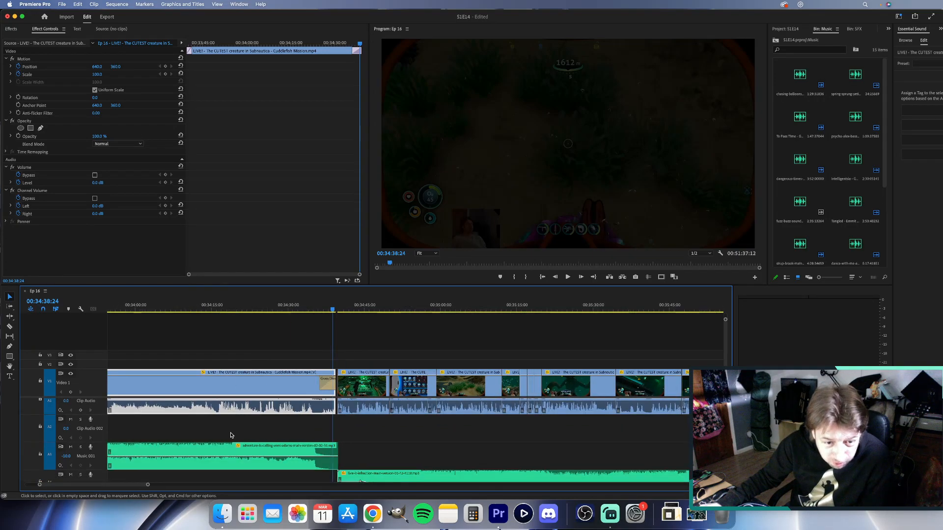
key(minus)
key(minus)
key(minus)
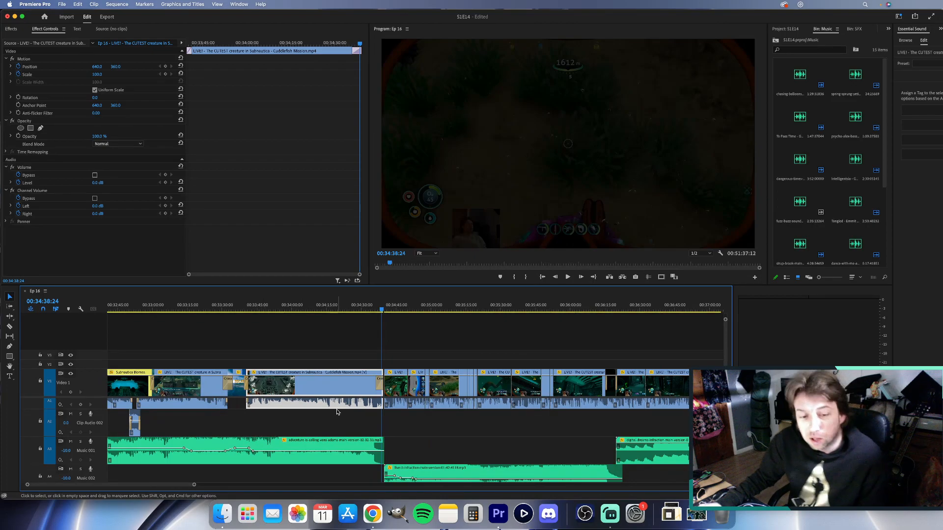
scroll(338, 412, up, 7)
scroll(485, 393, right, 10)
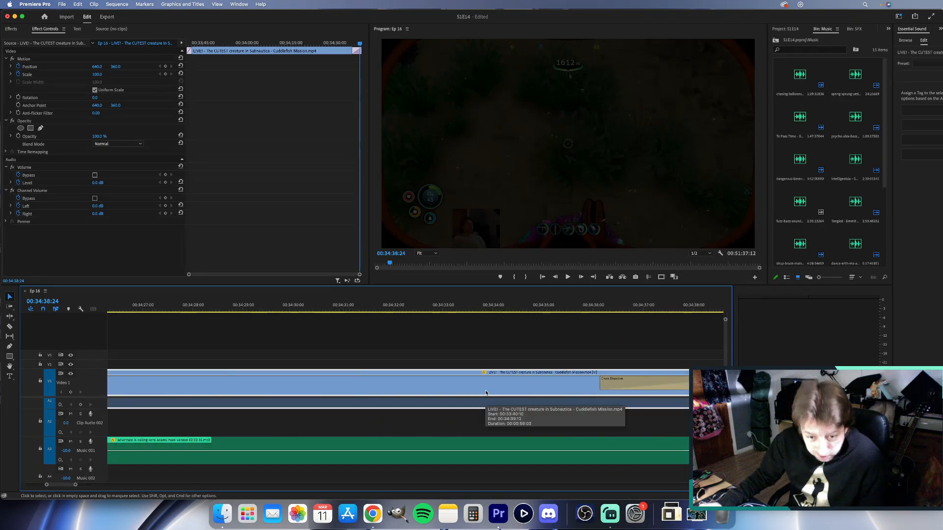
scroll(485, 392, right, 6)
drag(442, 372, 366, 388)
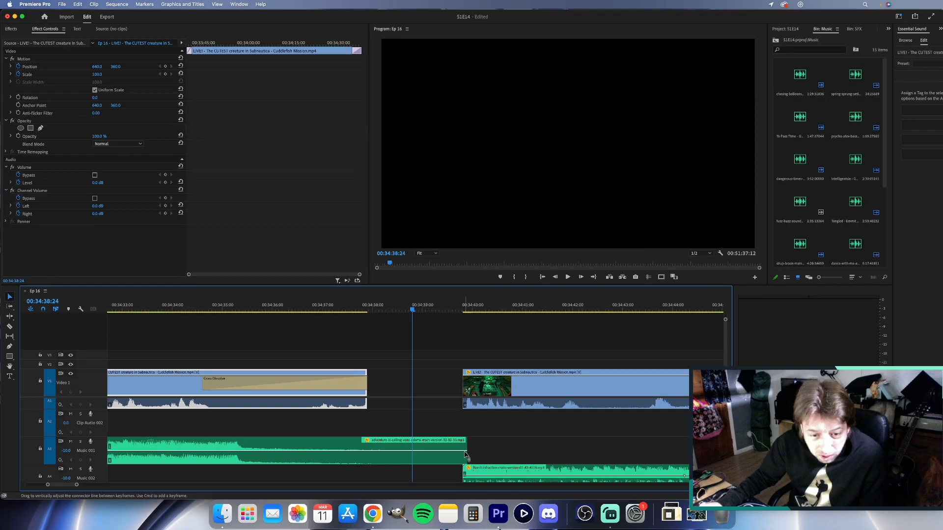
Cut the adventure-is-calling music at the gameplay clip's end, keeping a few-frame piece on the Music 002 track as a spacer.
drag(460, 443, 397, 479)
click(370, 449)
key(v)
Ripple delete the gap between the music spacer and the incubator clip's music, and remove the spacer.
click(398, 479)
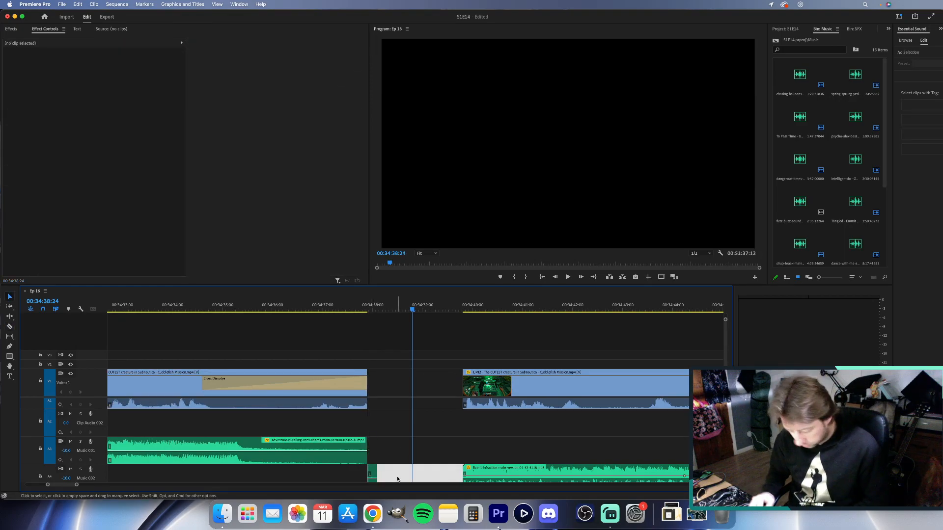
key(Delete)
click(371, 473)
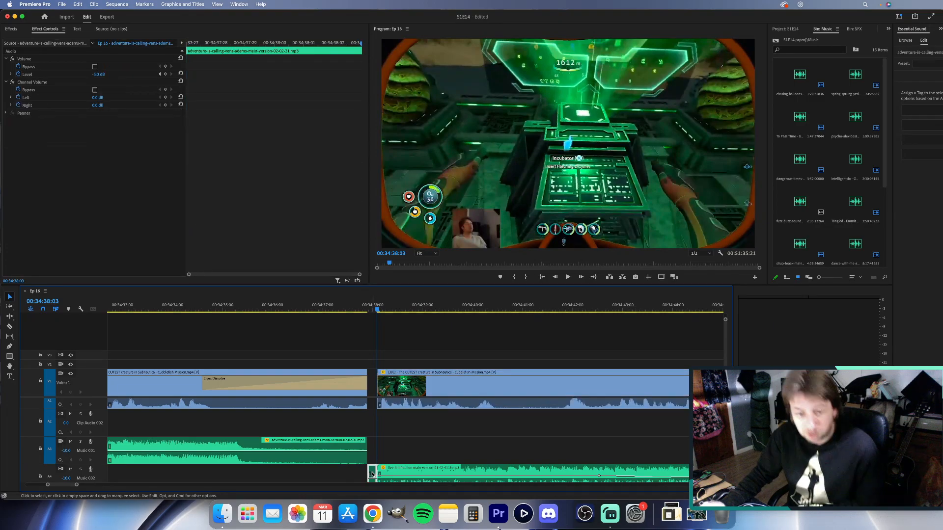
key(Delete)
Replay the tightened transition from 00:34:30:25 with the system volume raised, stopping at 00:34:38:15 in the incubator clip.
click(135, 304)
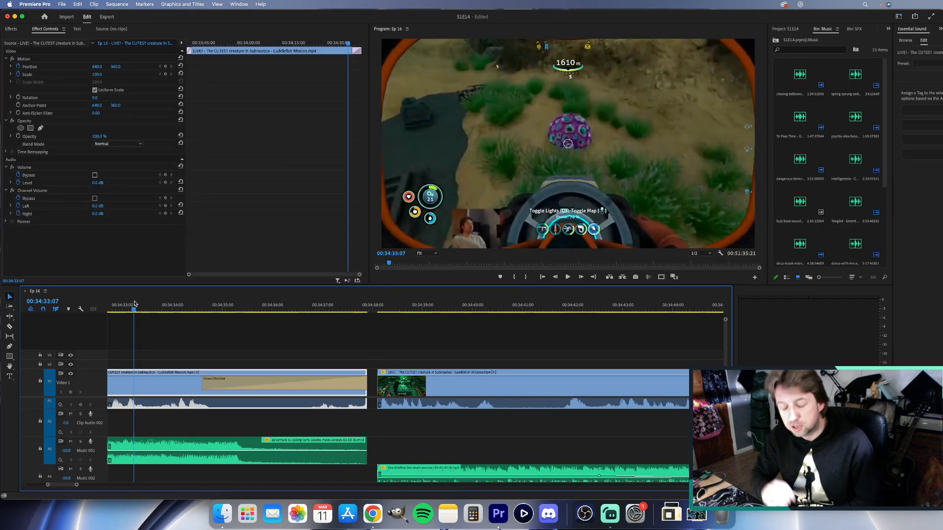
scroll(198, 341, down, 5)
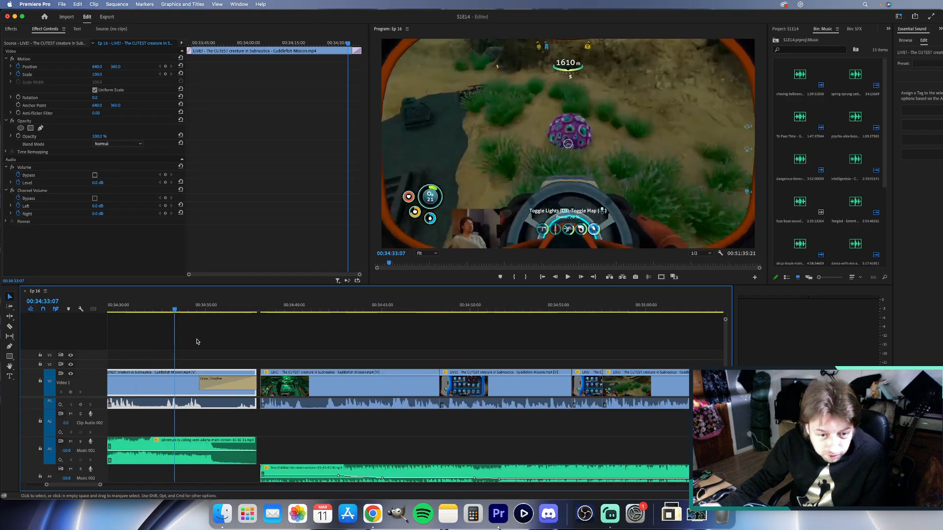
scroll(198, 341, left, 2)
click(178, 309)
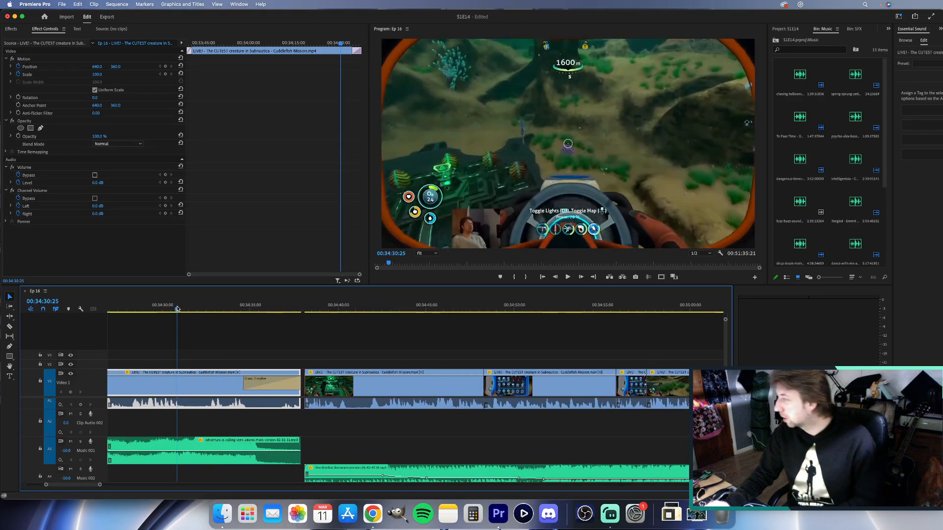
key(space)
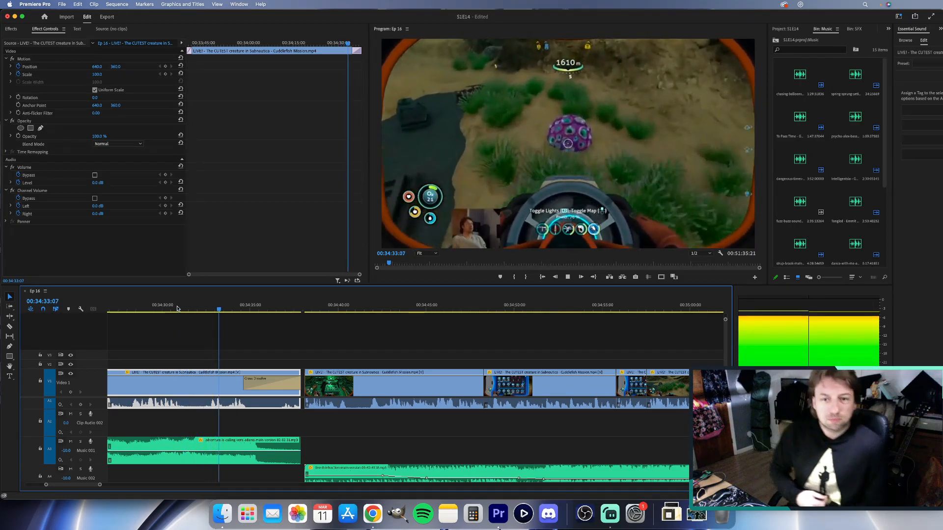
key(XF86AudioRaiseVolume)
key(XF86AudioRaiseVolume)
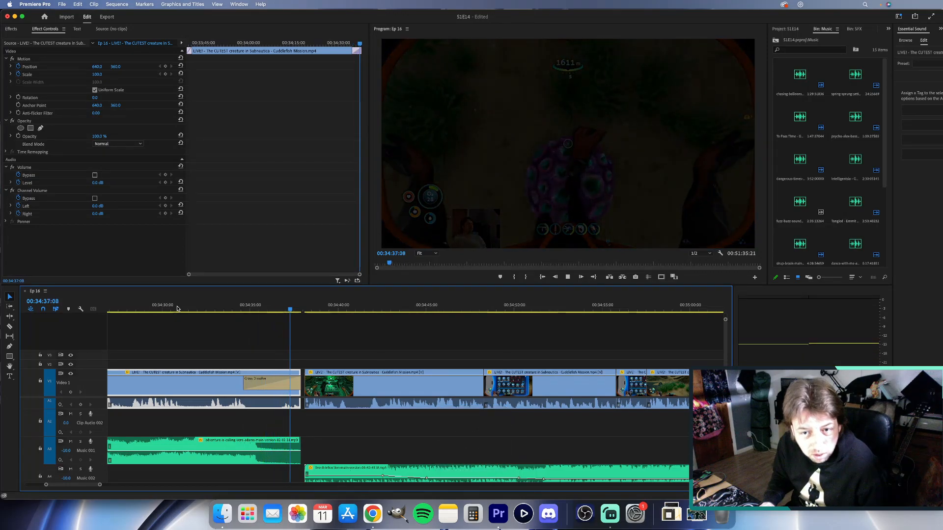
key(space)
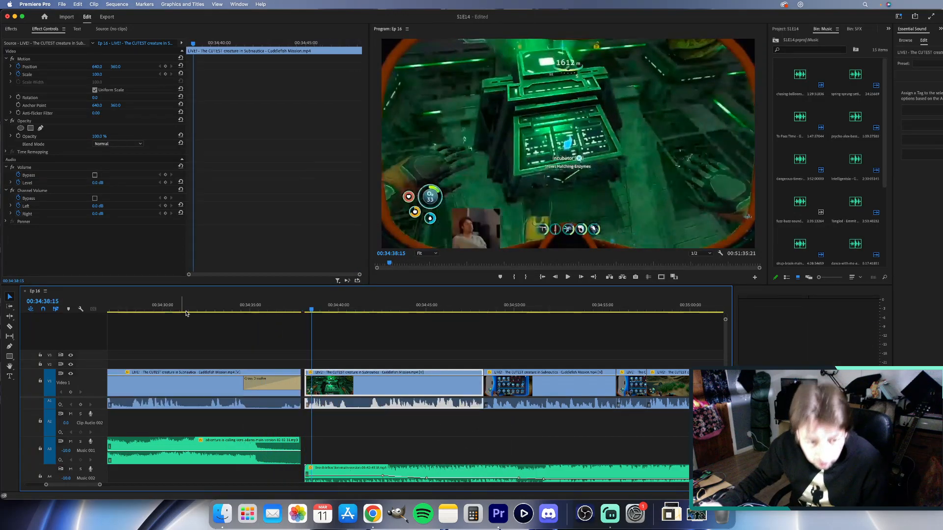
Extend the end of the gameplay clip by about five frames, leaving a one-frame gap before the incubator clip.
scroll(313, 407, up, 5)
scroll(195, 396, left, 3)
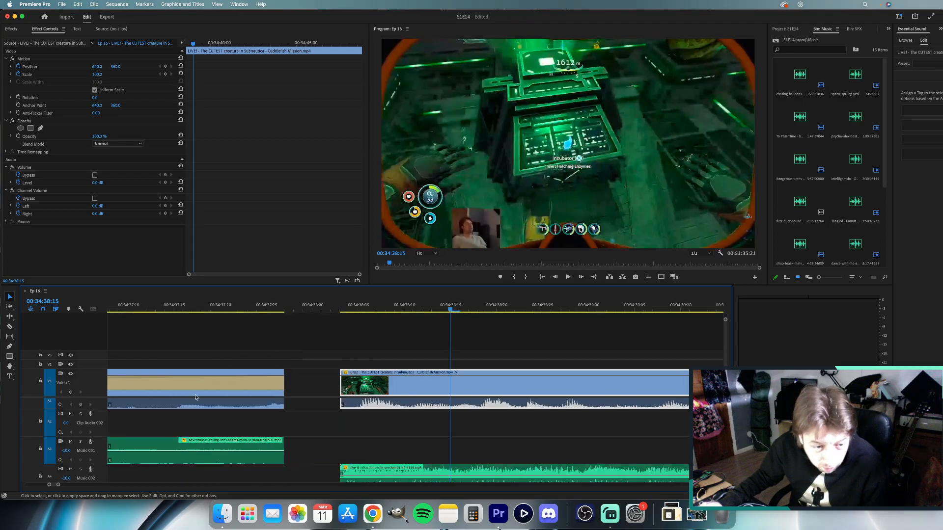
drag(284, 371, 321, 373)
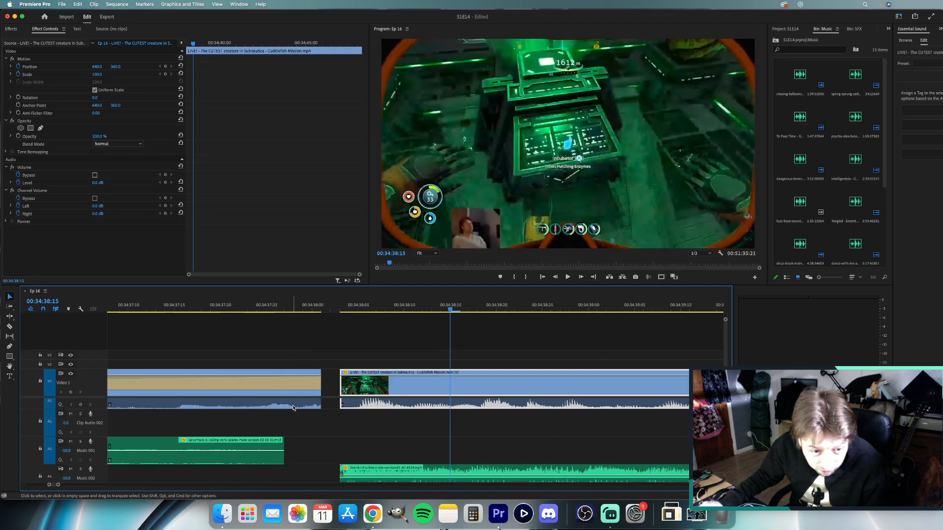
drag(320, 372, 333, 375)
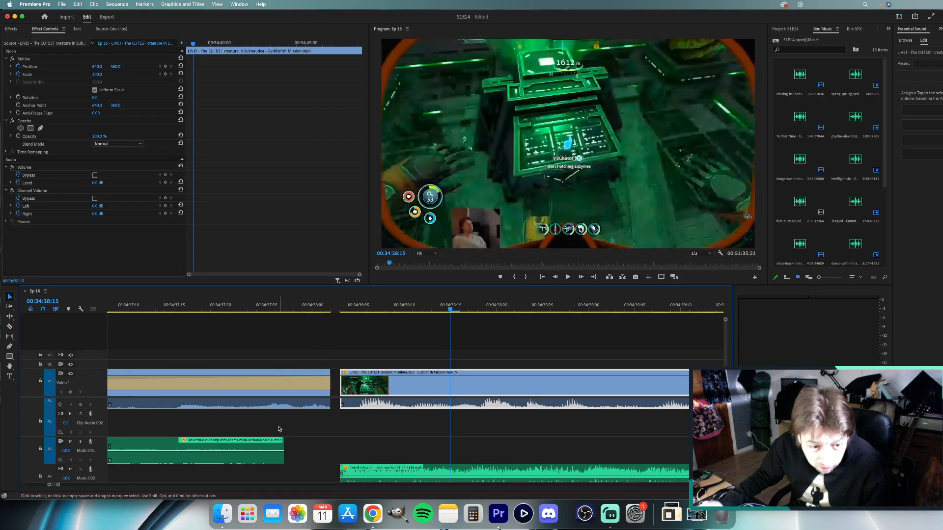
Replay the transition from about 00:34:31 into the incubator clip, stopping at 00:34:39:15.
scroll(279, 429, down, 3)
scroll(279, 429, left, 3)
scroll(280, 429, down, 3)
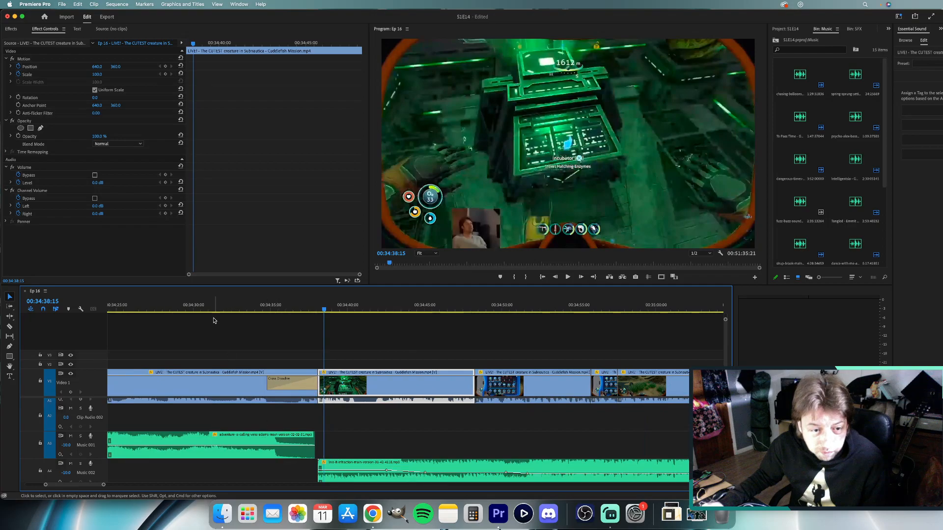
click(210, 308)
key(space)
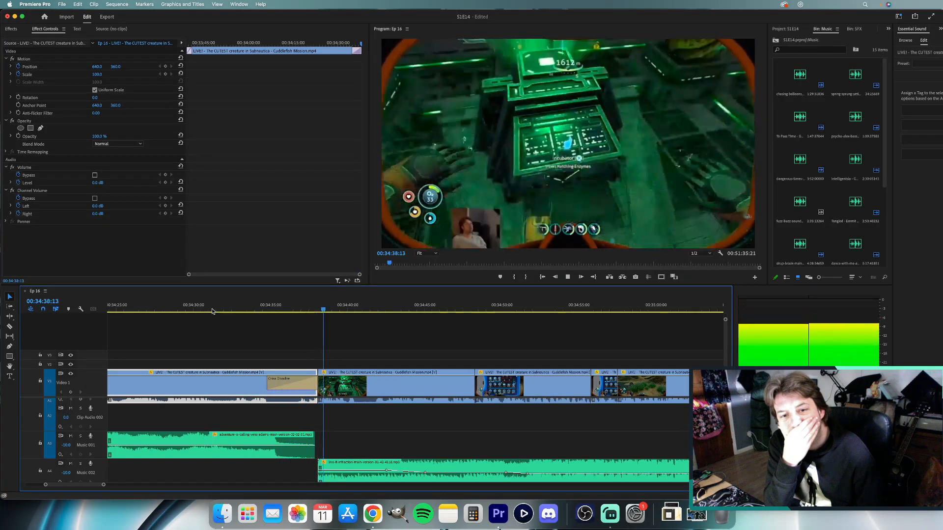
key(space)
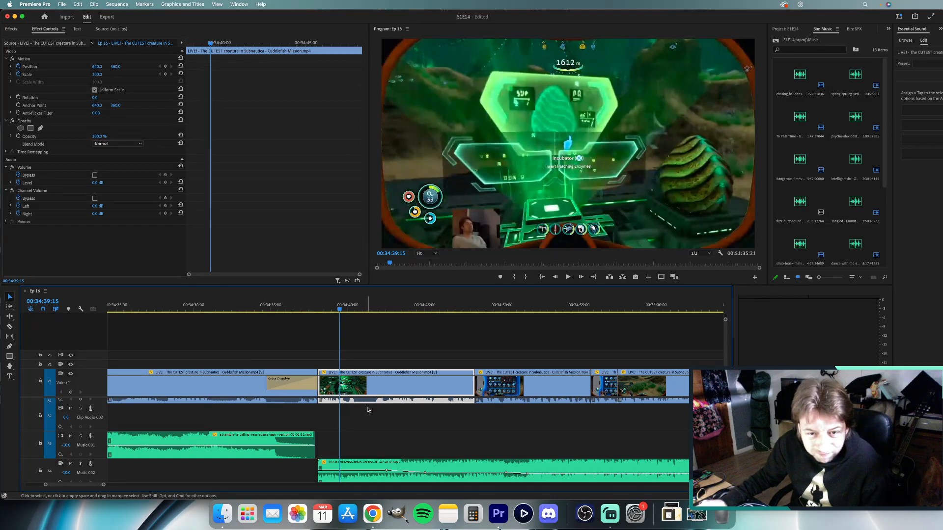
Replay the transition twice from about 00:34:37:15 into the incubator clip, stopping at 00:34:41:10.
key(=)
key(=)
key(=)
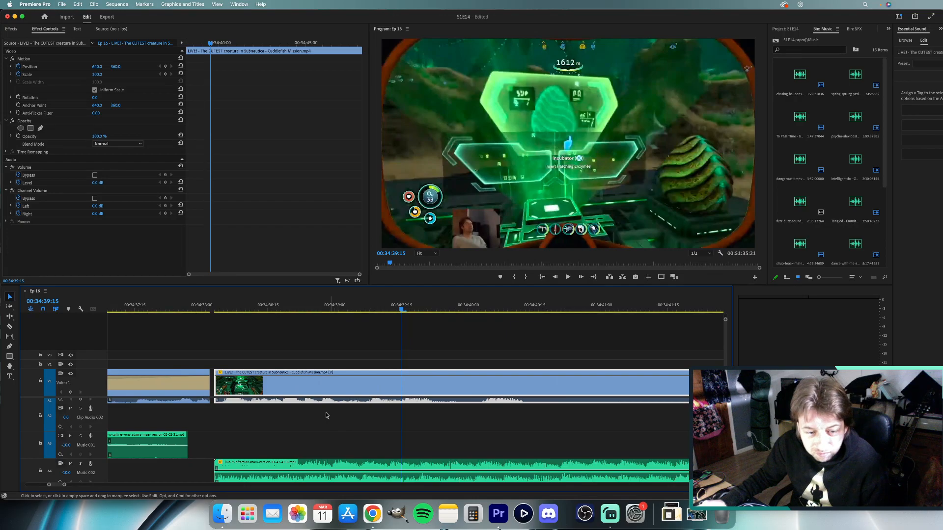
click(143, 305)
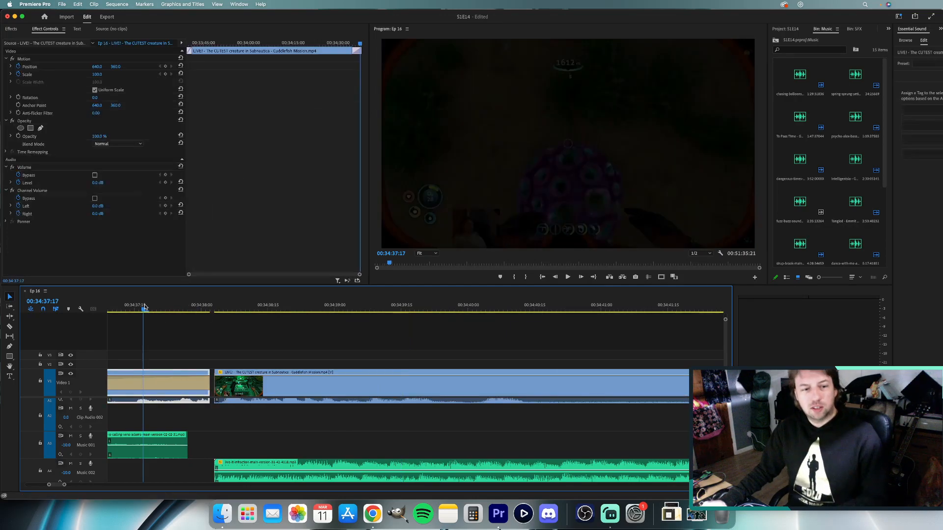
key(space)
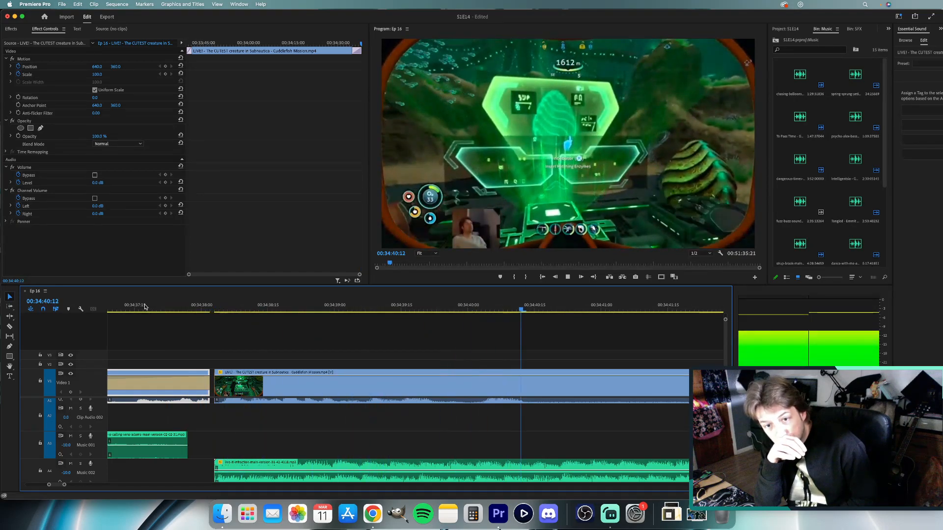
key(space)
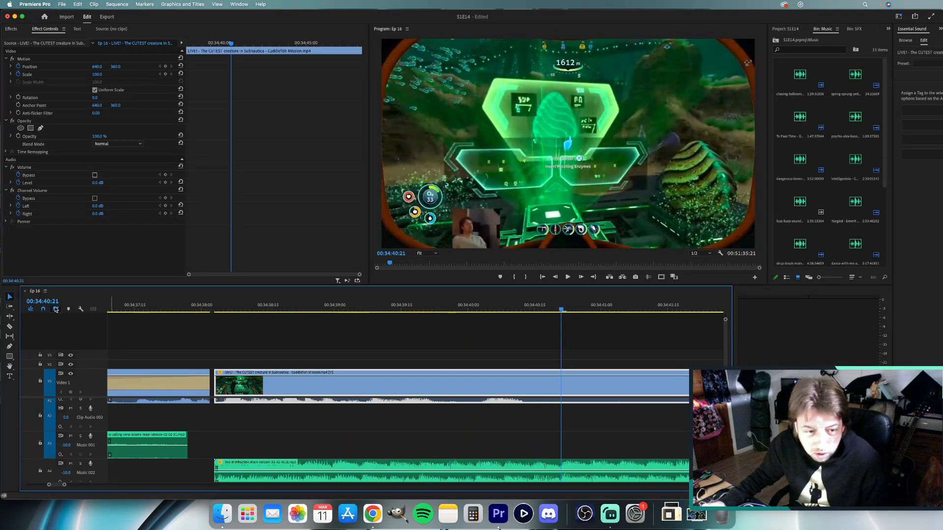
click(122, 307)
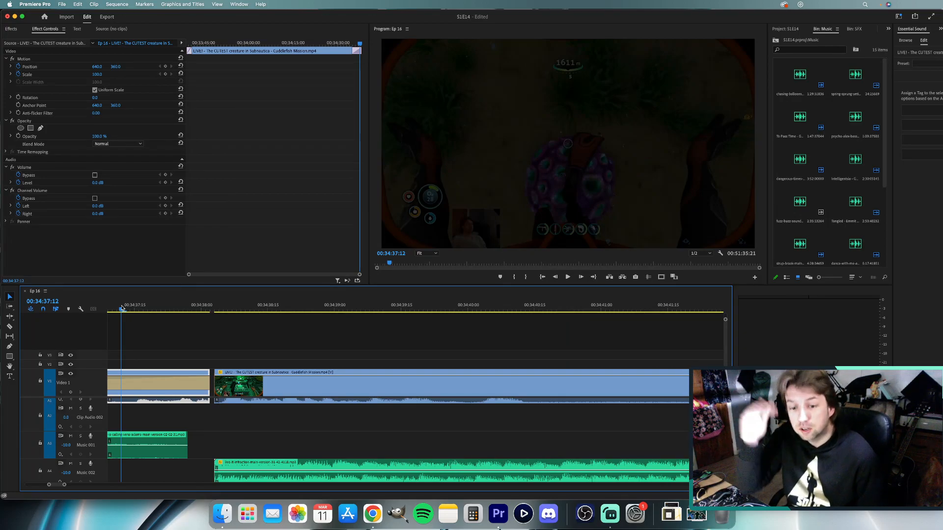
key(space)
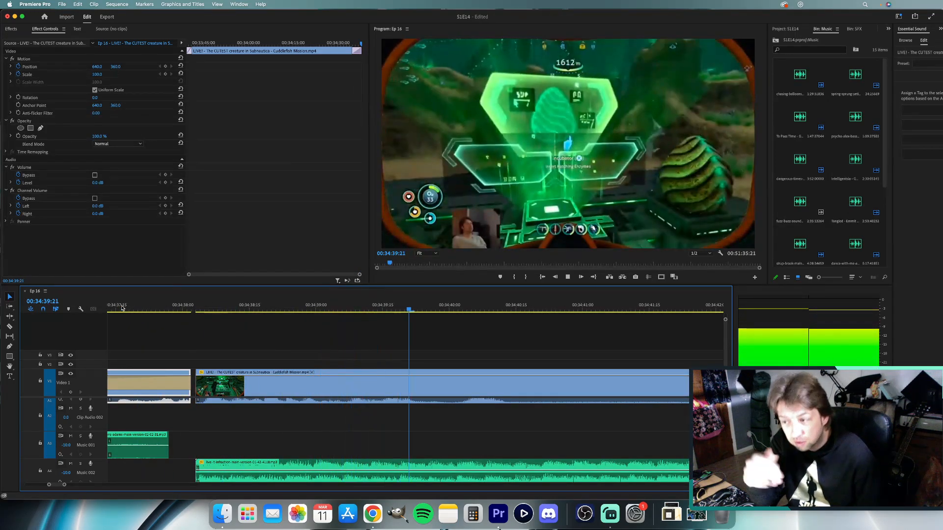
key(space)
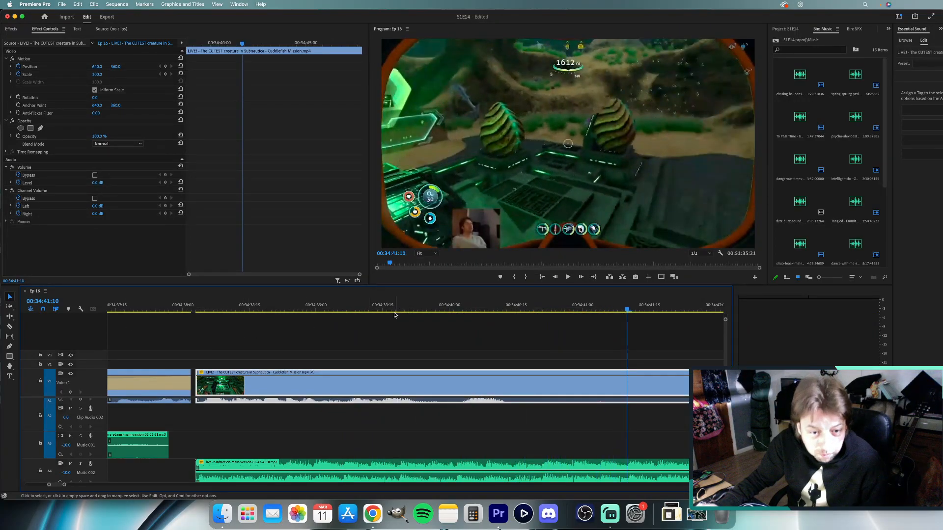
Replay short stretches of the incubator clip from about 00:34:39:15, then park the playhead at 00:34:40:21.
click(376, 309)
key(space)
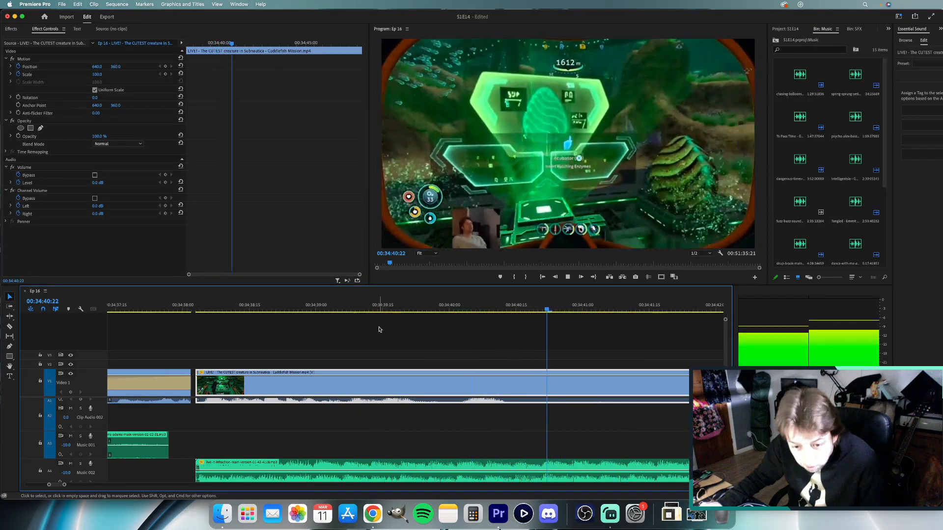
key(space)
click(488, 308)
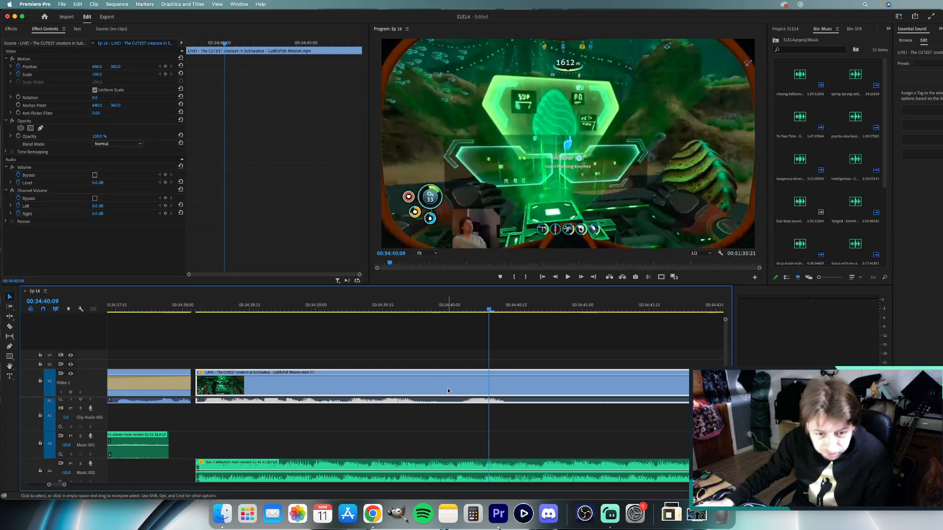
click(428, 305)
key(space)
key(space)
key(space)
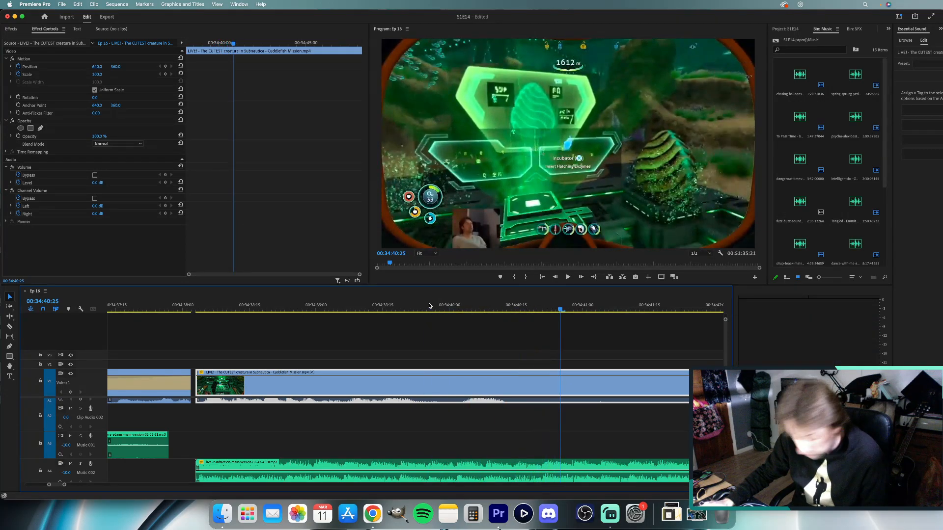
key(Left)
key(Left)
key(Left)
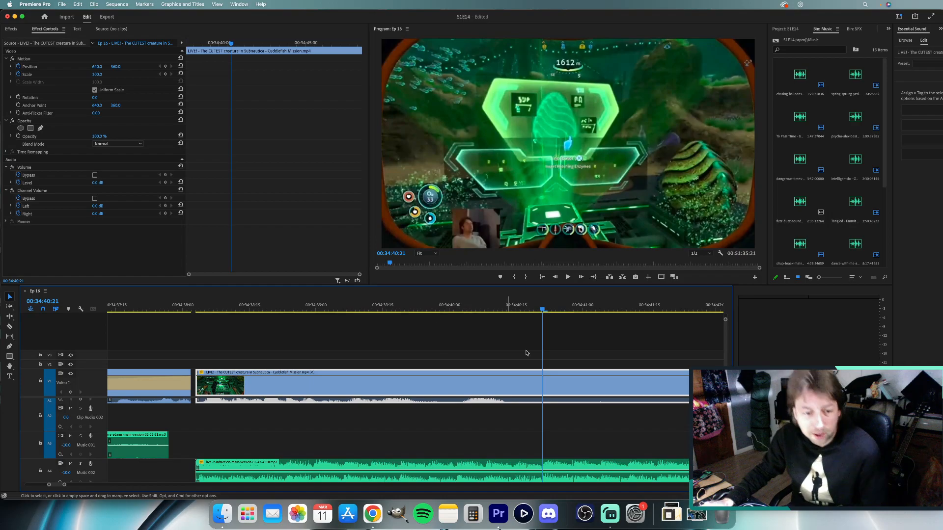
Open Subnautica Biomes.mp4 from the Assets bin as the source clip and scrub through it to 00:09:29:28.
click(786, 29)
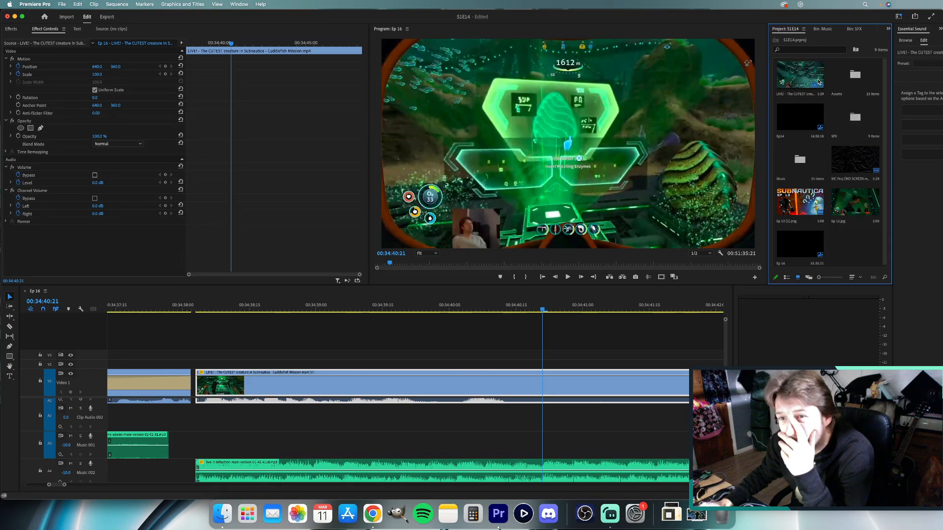
double_click(855, 75)
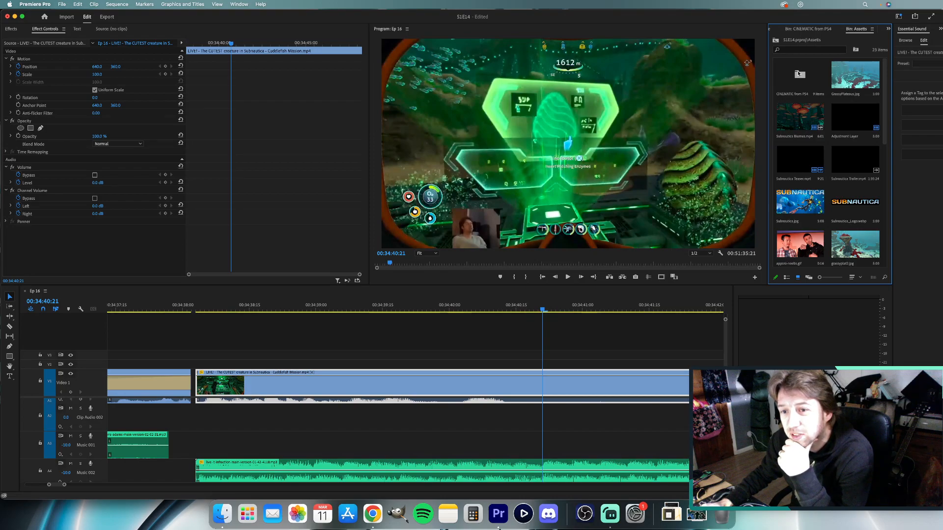
double_click(801, 113)
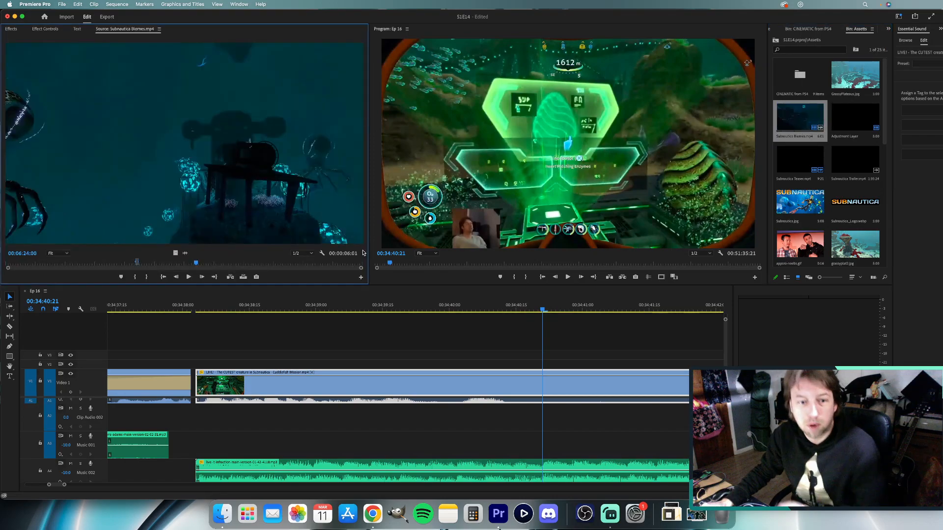
click(137, 263)
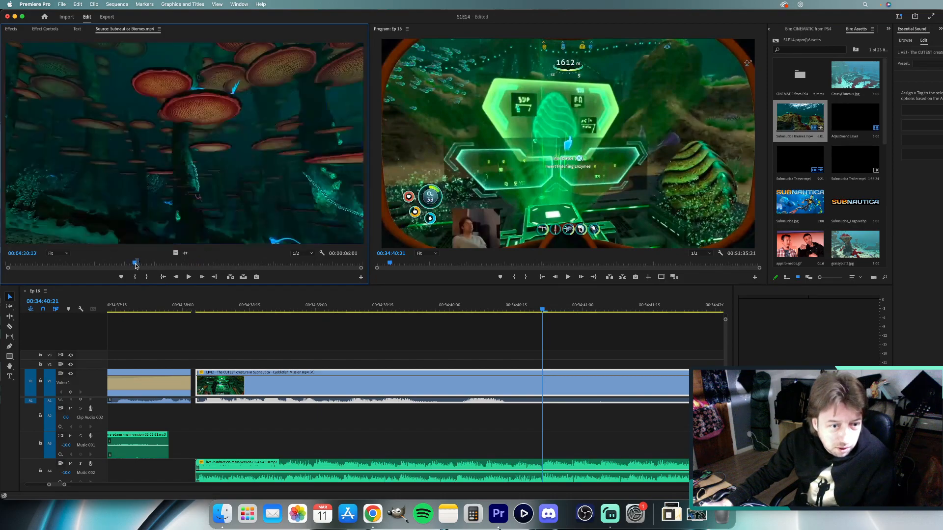
drag(137, 265, 289, 265)
Replay the tightened transition from about 00:34:31 into the incubator clip, stopping at 00:34:38:25.
click(151, 306)
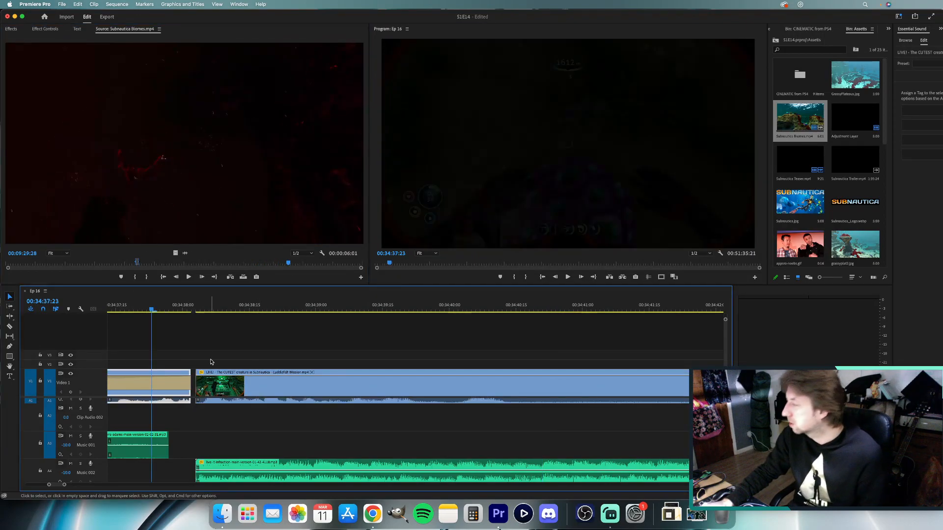
key(minus)
key(minus)
key(minus)
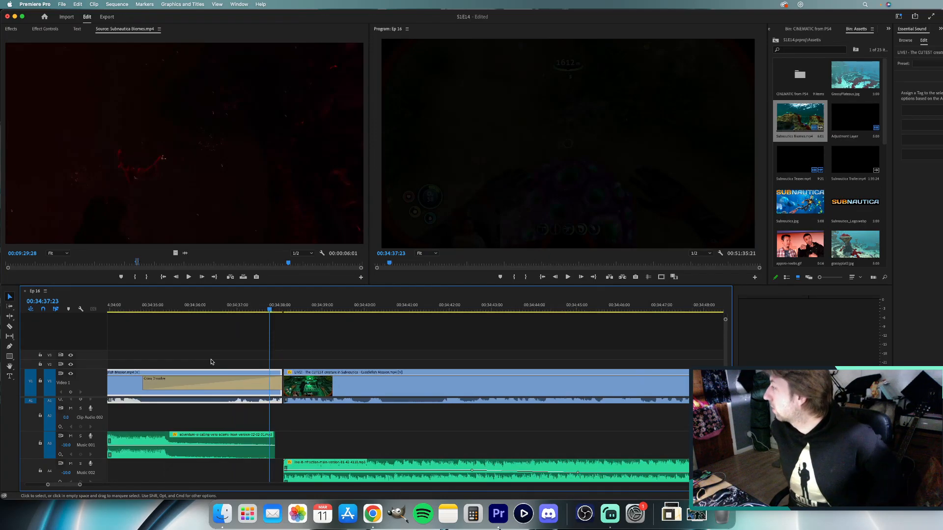
key(minus)
key(minus)
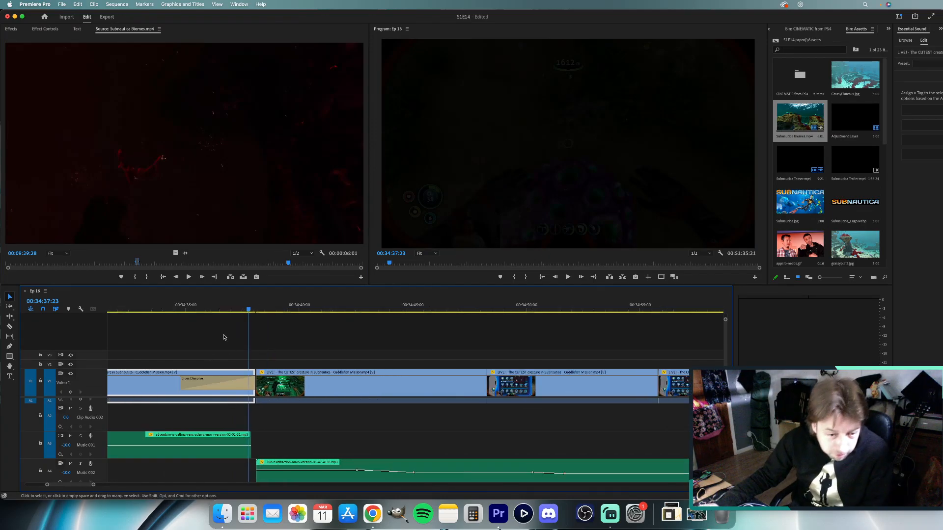
scroll(225, 338, left, 2)
click(227, 306)
key(space)
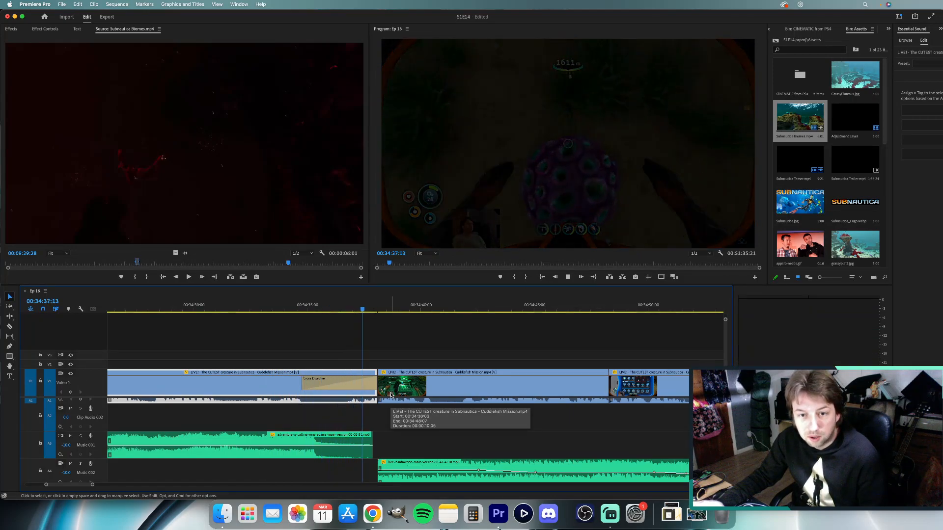
key(space)
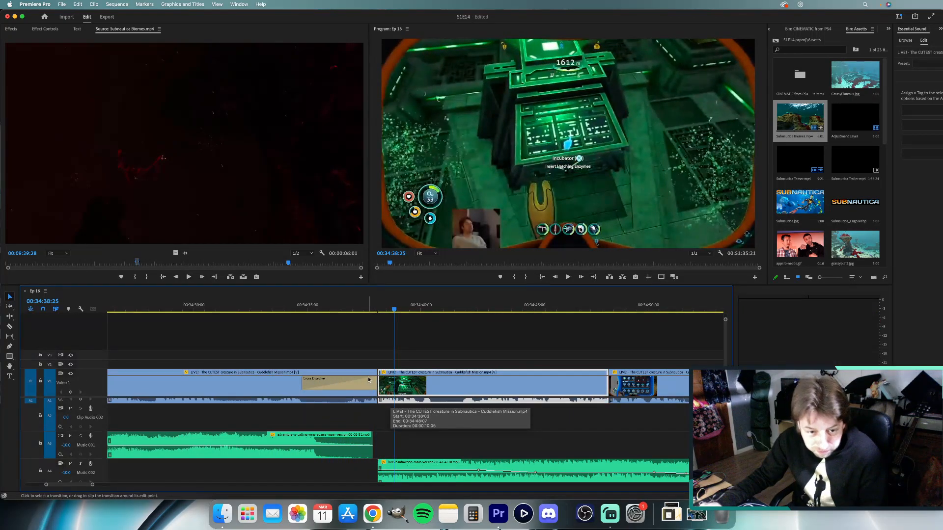
Undo the tightening edits, back to the longer gameplay clip and music and the original gap before the incubator clip.
key(super+z)
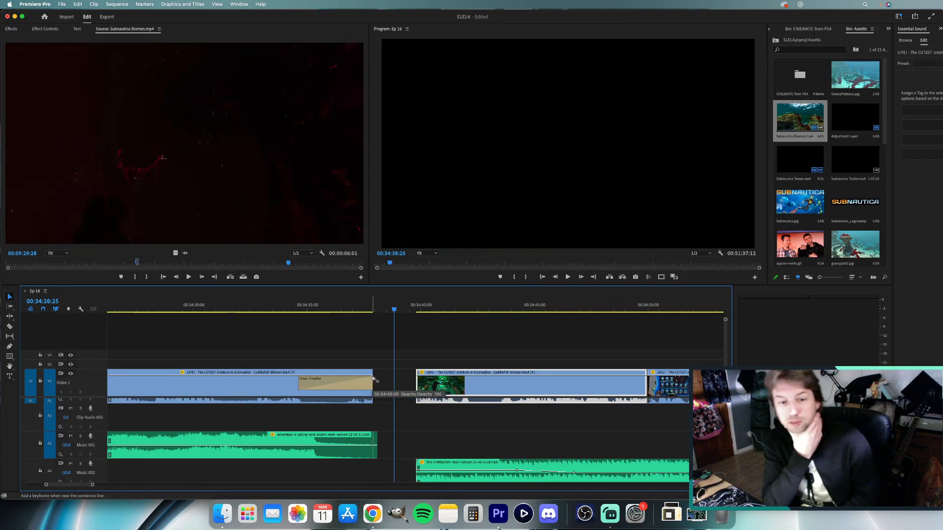
key(super+z)
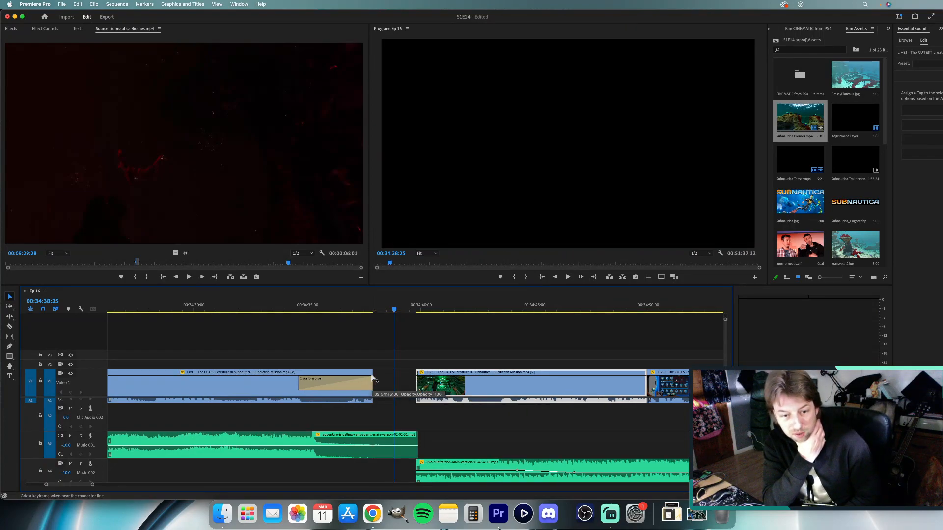
key(super+z)
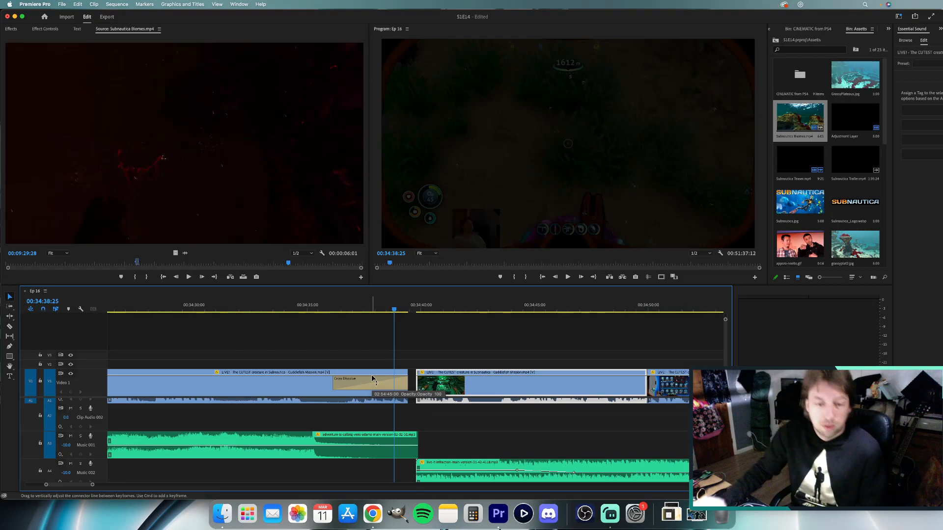
Replay the original transition from about 00:34:28 into the incubator clip, stopping at 00:34:41:20.
click(156, 302)
key(space)
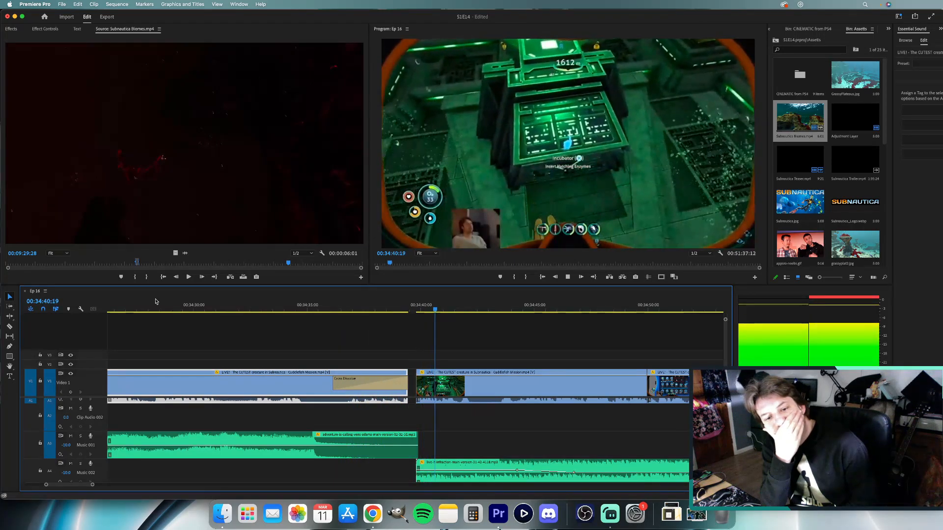
key(space)
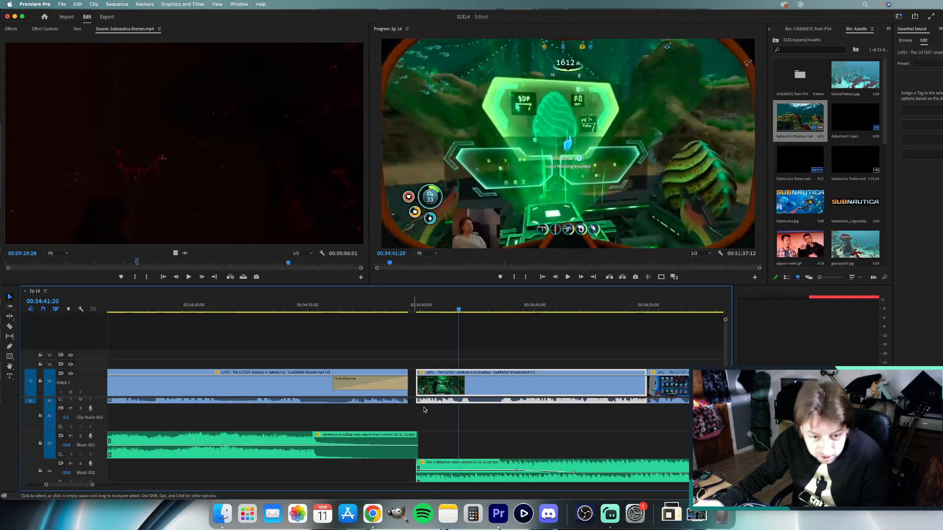
Add a Constant Power fade to the end of the gameplay clip's audio and extend its duration to 00:00:03:06.
scroll(402, 417, up, 3)
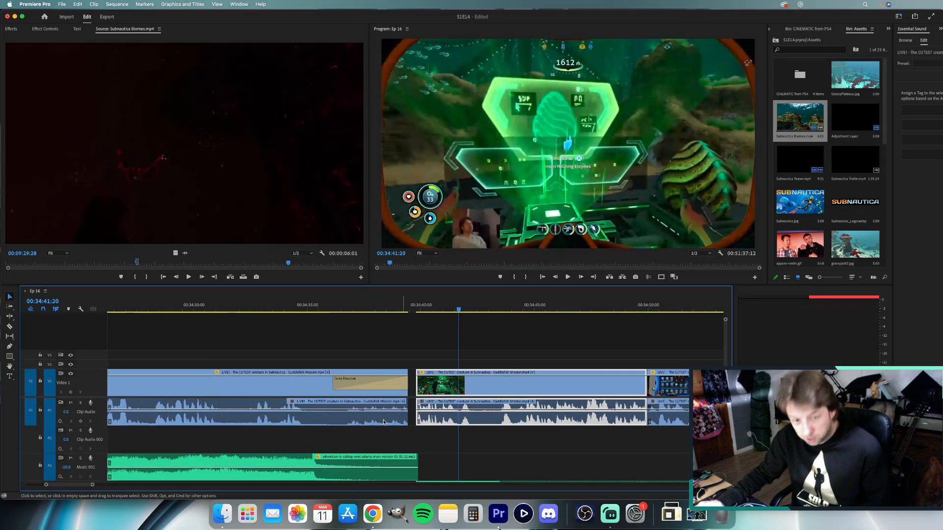
click(383, 422)
key(super+shift+d)
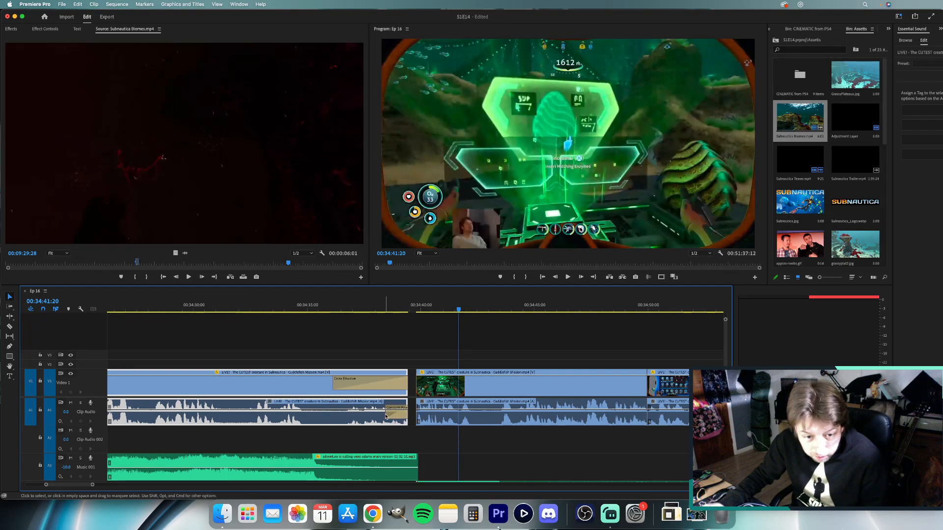
drag(388, 415, 336, 414)
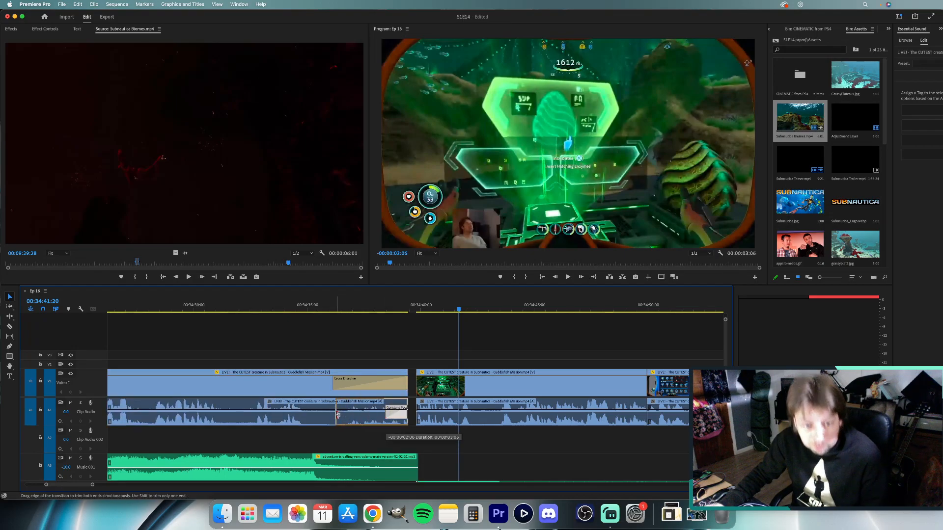
Play the transition with the audio fade from 00:34:31:26, stopping at 00:34:40:23 in the incubator clip.
click(237, 306)
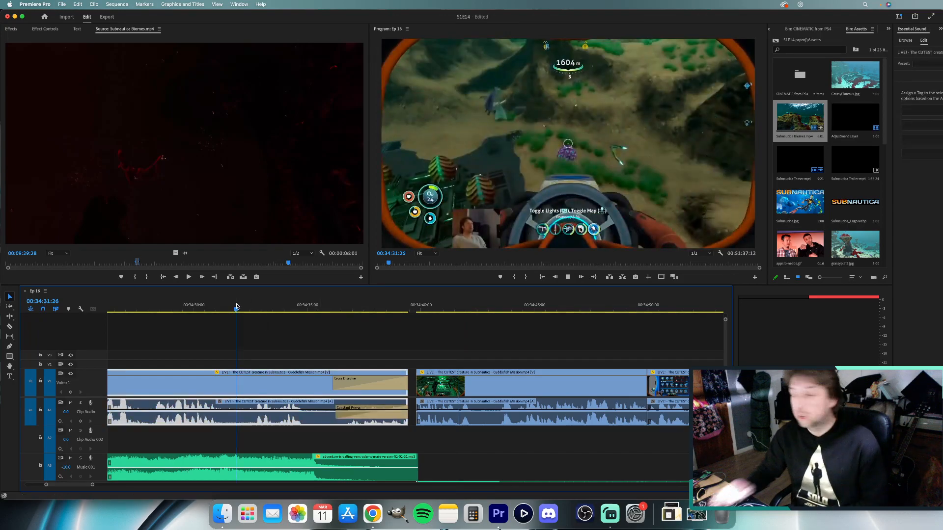
key(space)
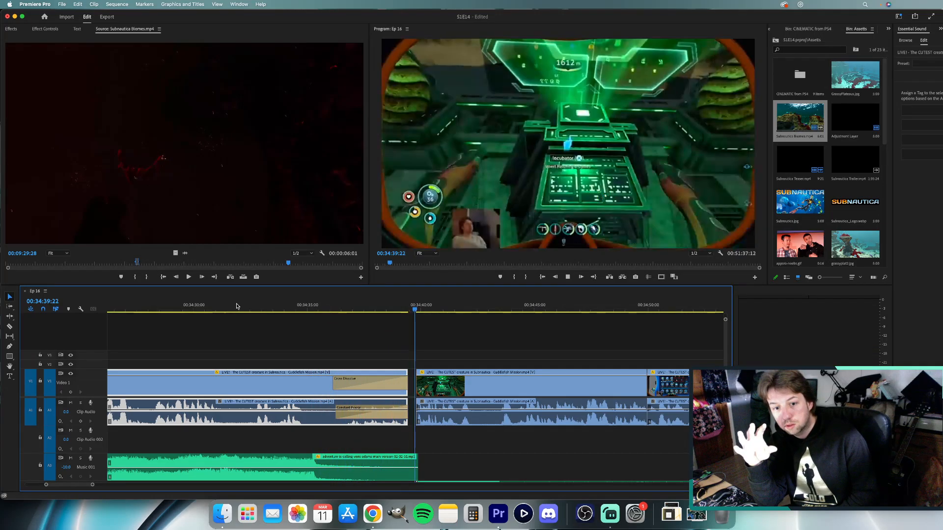
key(space)
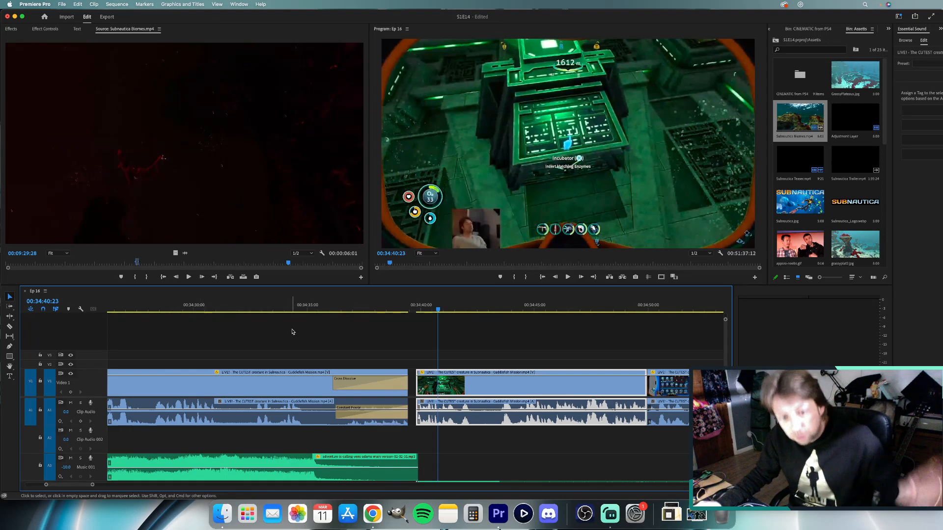
Play the sequence from 00:34:33:07 through the incubator clip into the crafting menu clip, and lower the system volume.
click(282, 306)
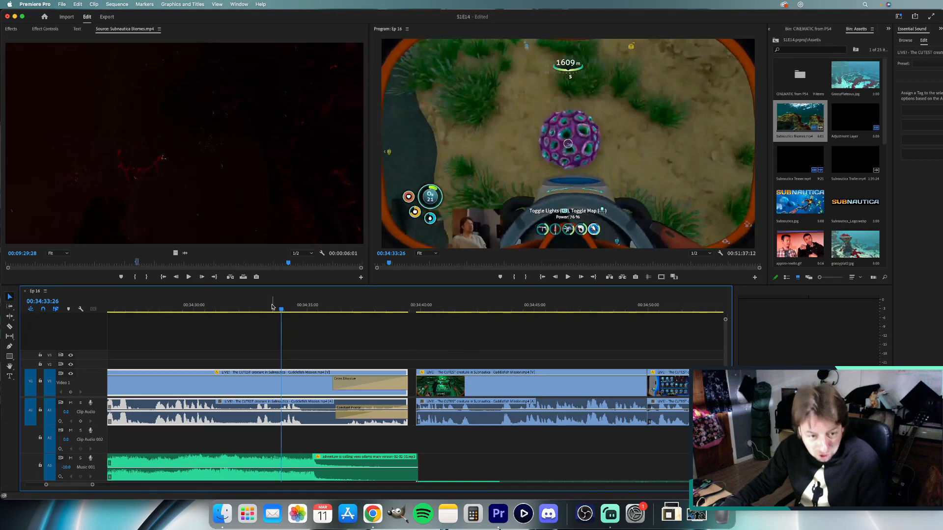
key(j)
key(k)
scroll(389, 347, down, 2)
scroll(389, 346, down, 3)
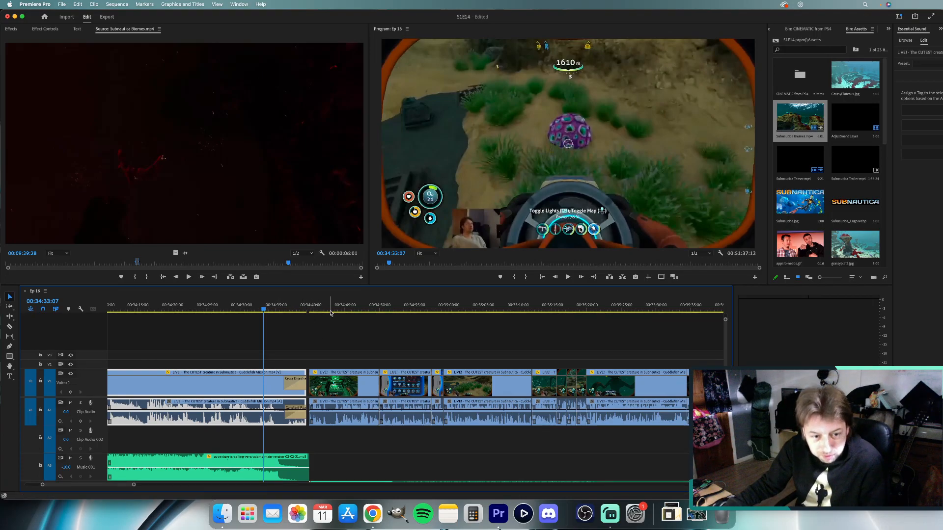
key(space)
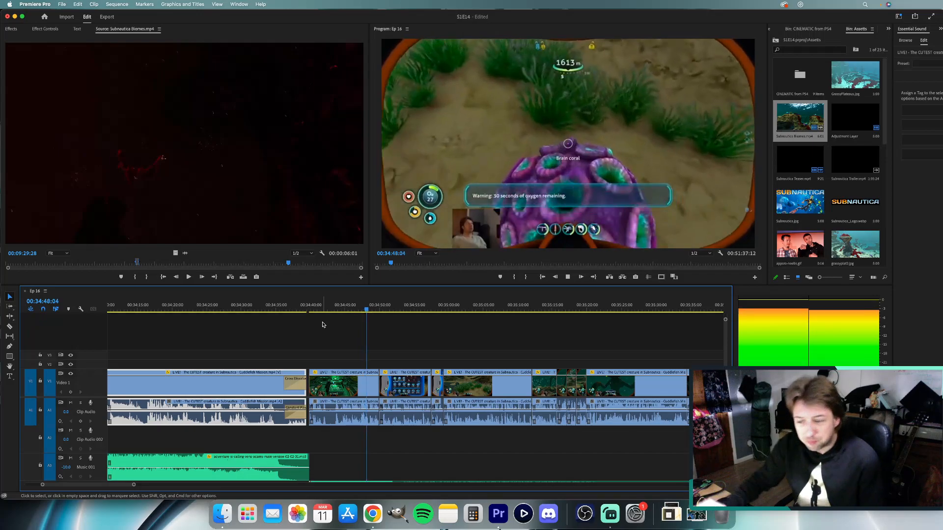
key(XF86AudioLowerVolume)
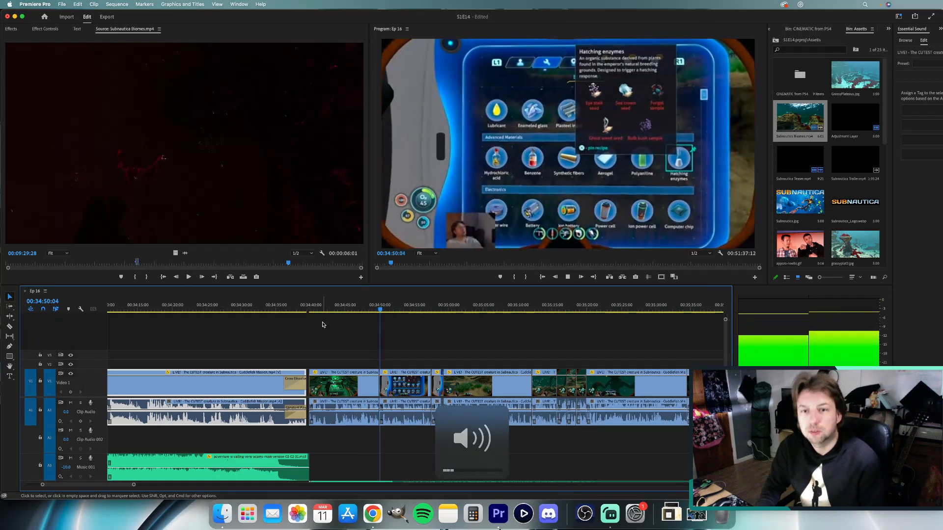
Play the sequence on from the crafting menu clip to 00:35:07:01, lowering the system volume.
key(XF86AudioLowerVolume)
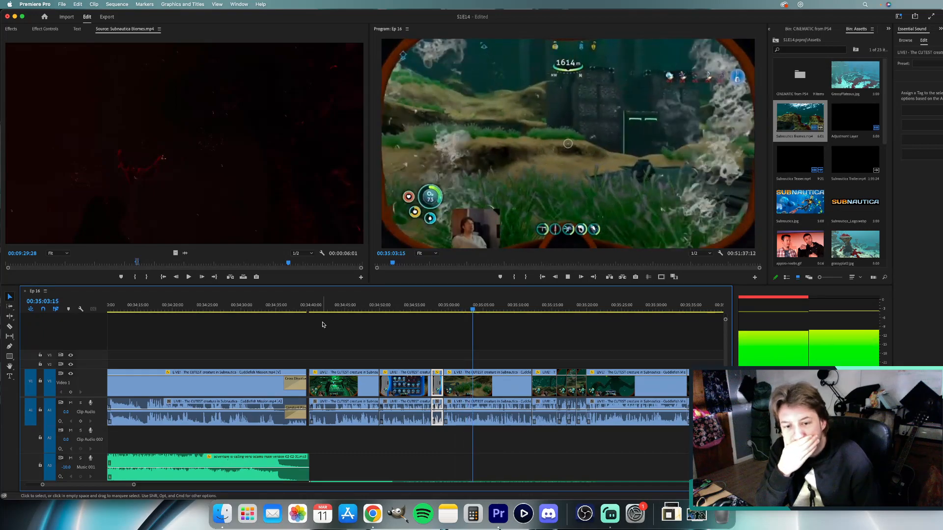
scroll(491, 471, down, 2)
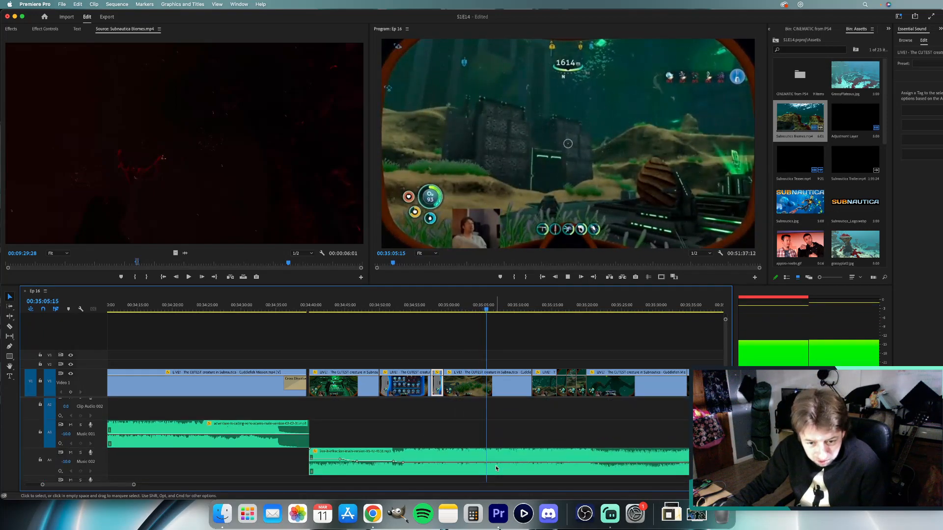
key(space)
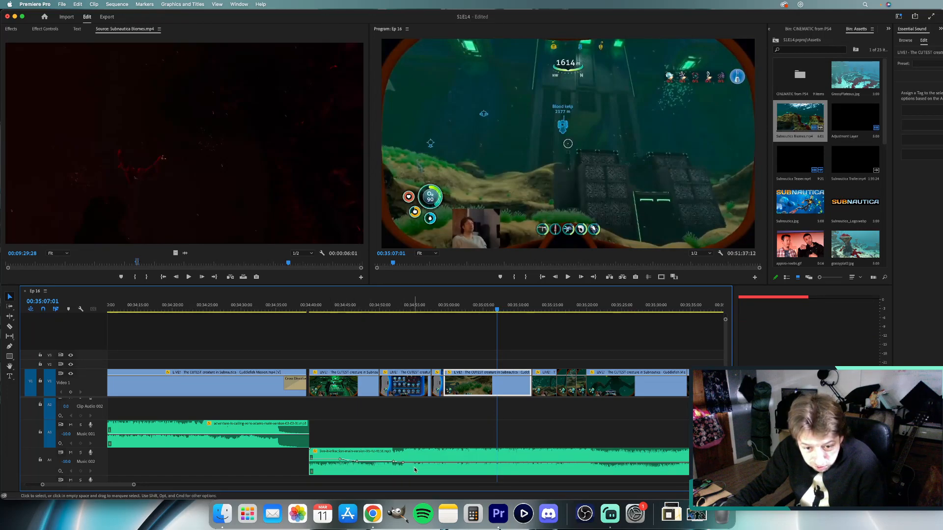
Inspect the volume level and keyframes of the music clip under the incubator footage, and deselect it.
click(451, 465)
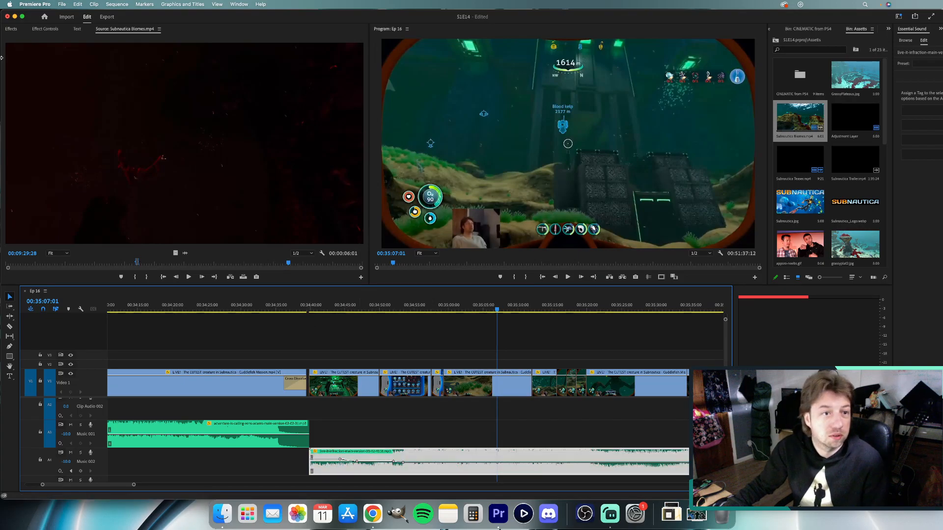
click(44, 29)
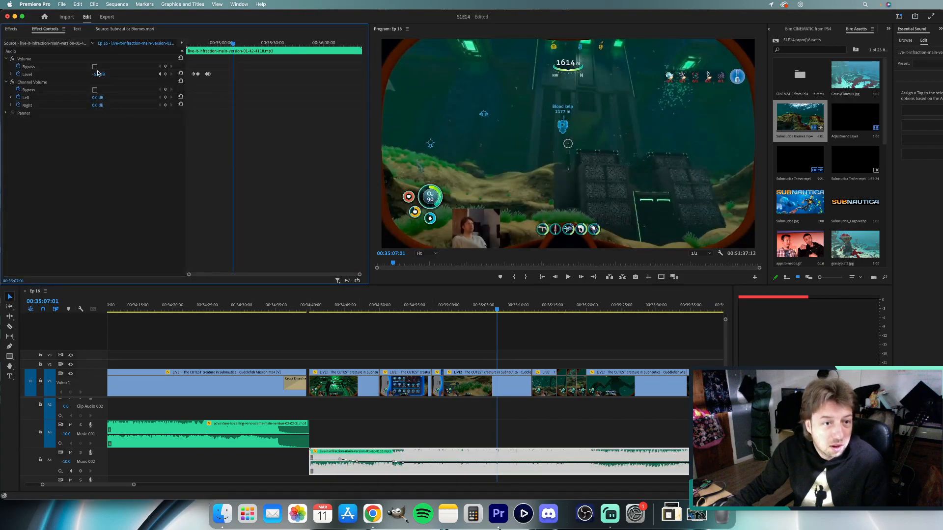
click(532, 353)
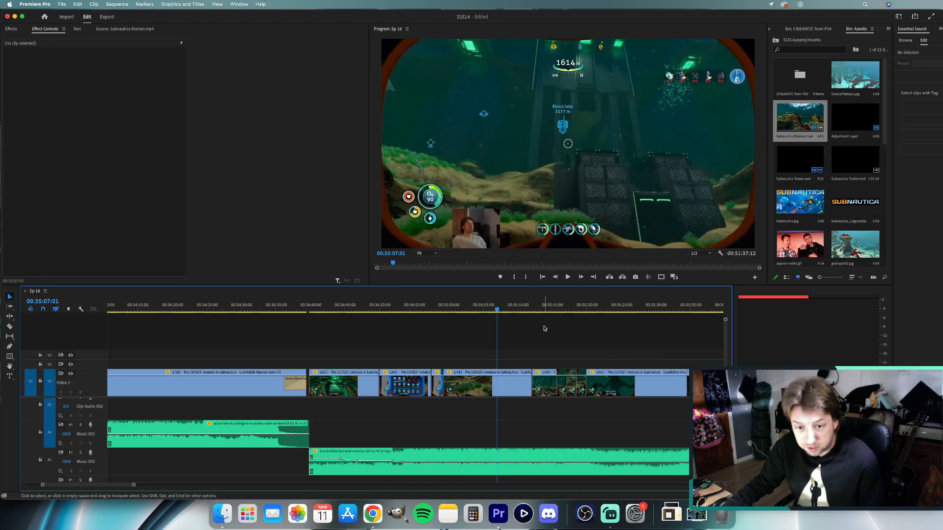
Play the sequence from 00:35:07:01 to 00:35:13:05 and switch to Streamlabs Desktop to read the stream chat.
key(space)
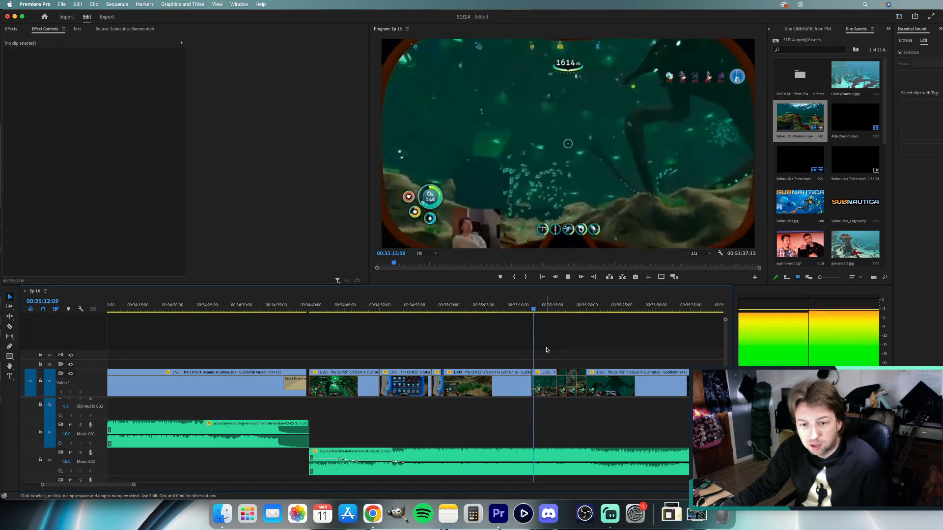
key(space)
key(d)
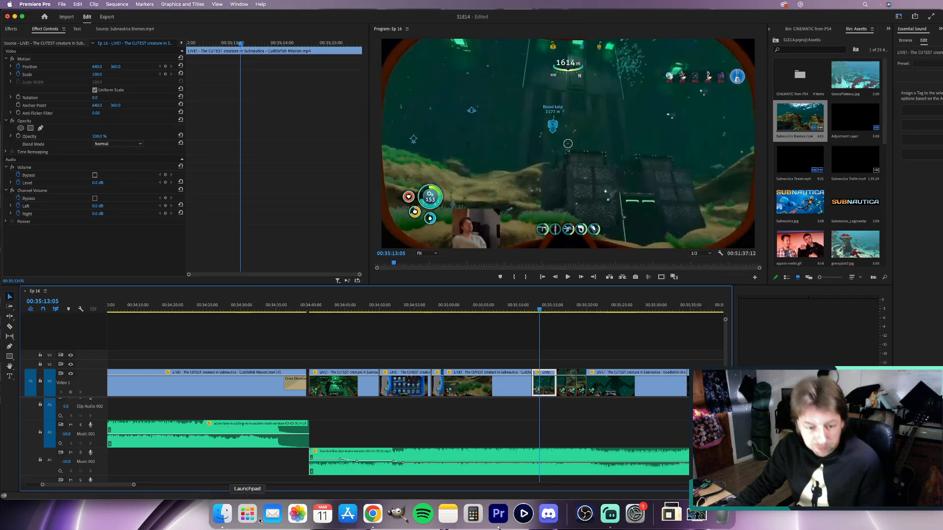
key(super+Tab)
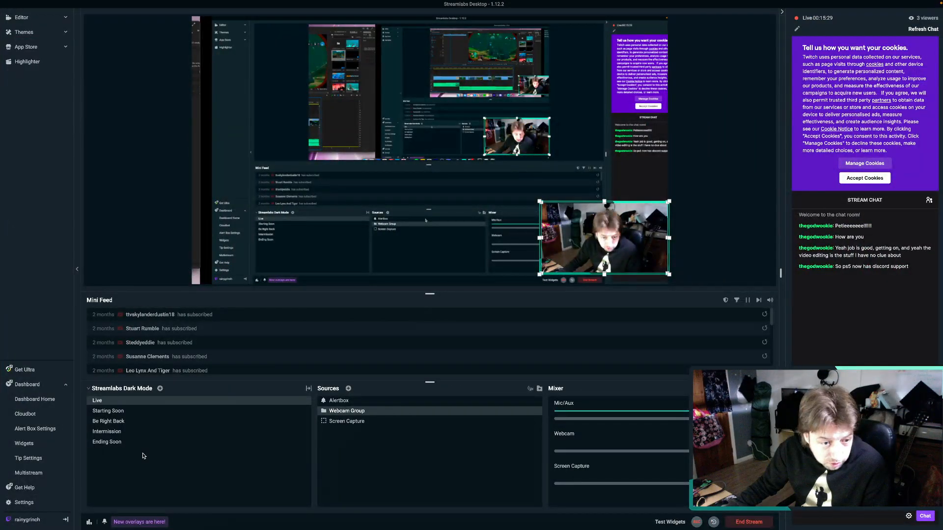
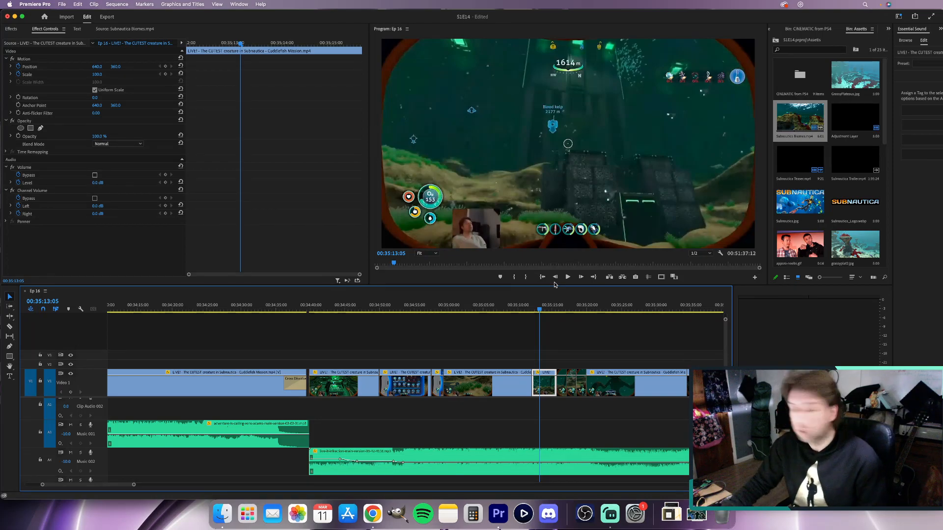
Replay the Ep 16 sequence in Premiere Pro from 00:35:09:03 at a lower system volume.
click(511, 310)
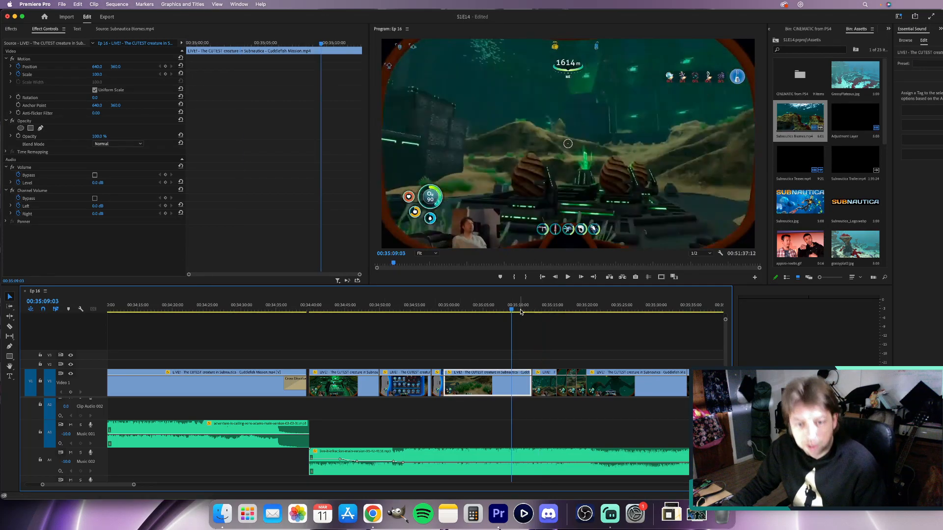
key(space)
key(XF86AudioLowerVolume)
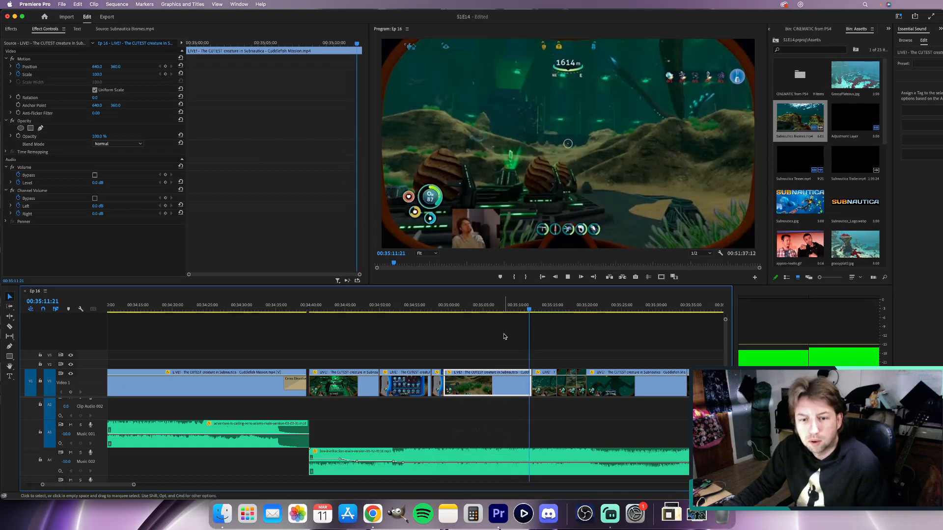
Play from the end of the crafting menu clip to 00:35:21:13 and select the gameplay clip under the playhead.
click(430, 308)
key(space)
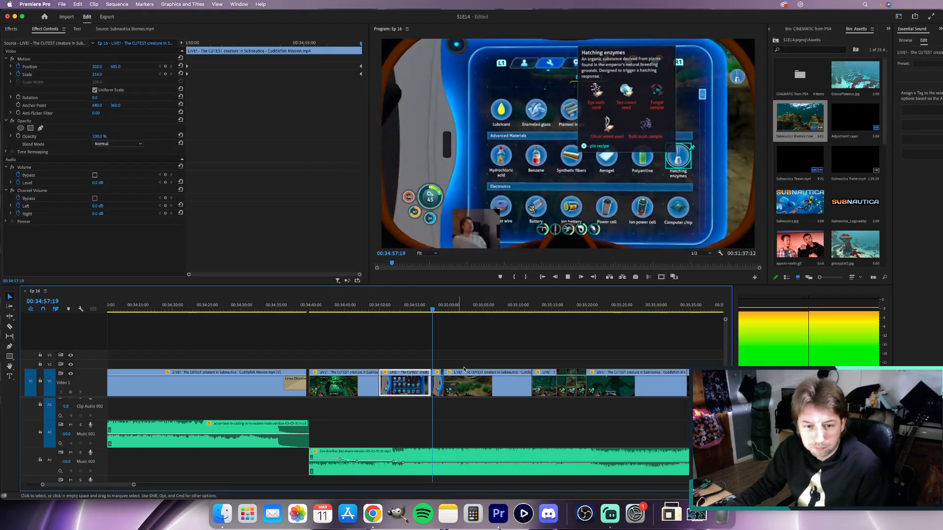
scroll(471, 352, up, 5)
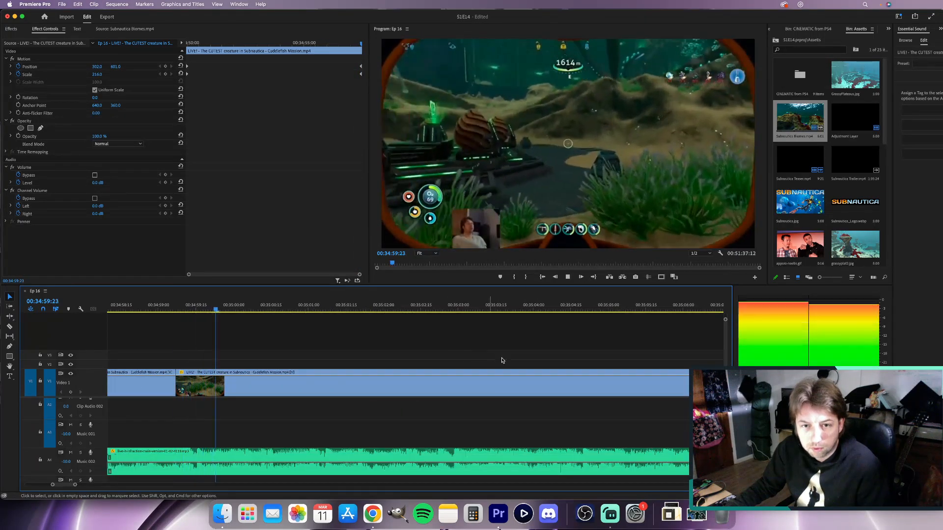
scroll(505, 362, down, 3)
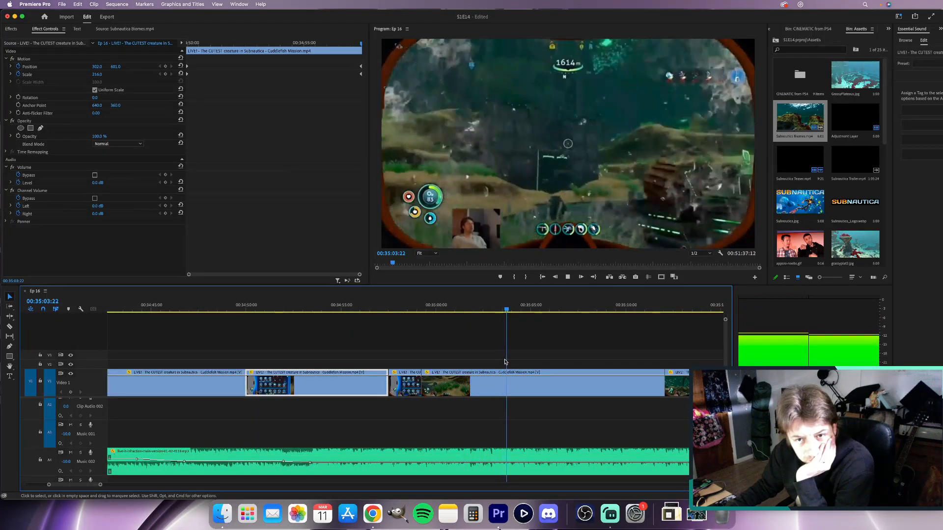
scroll(572, 441, up, 2)
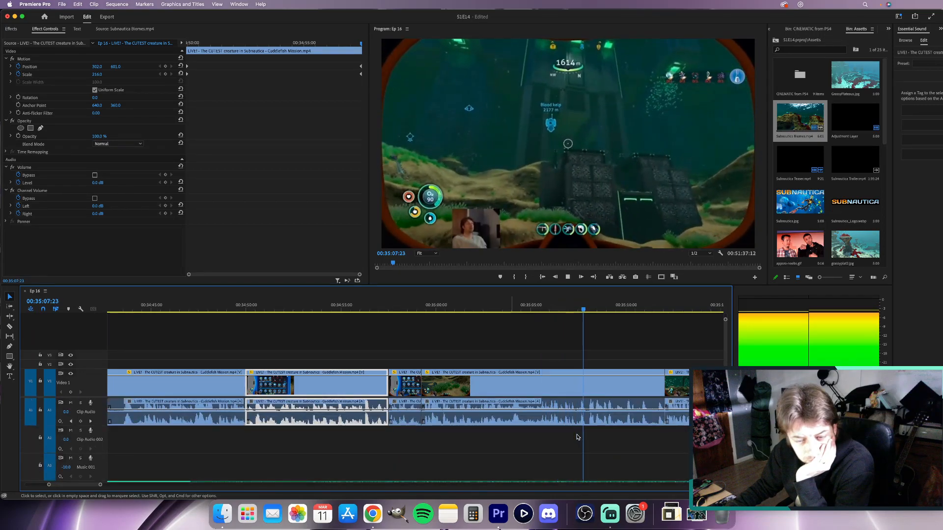
key(XF86AudioLowerVolume)
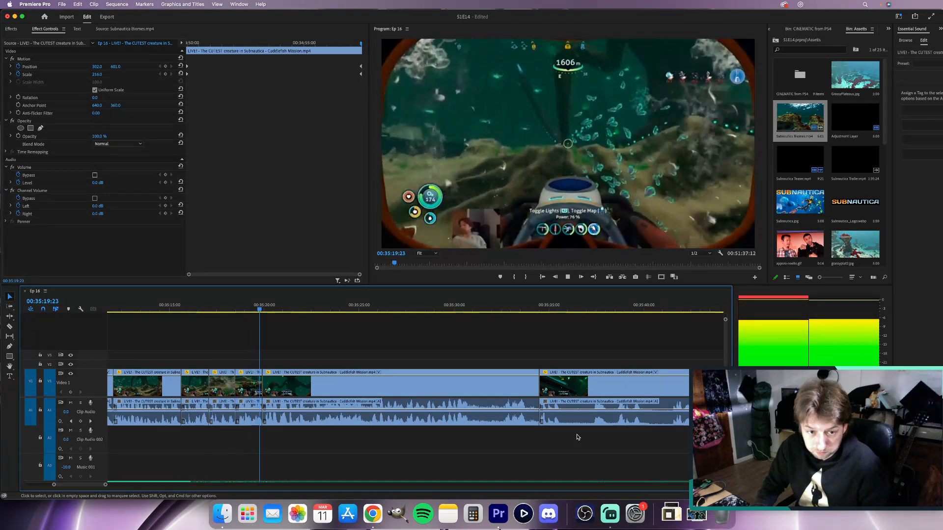
key(space)
key(d)
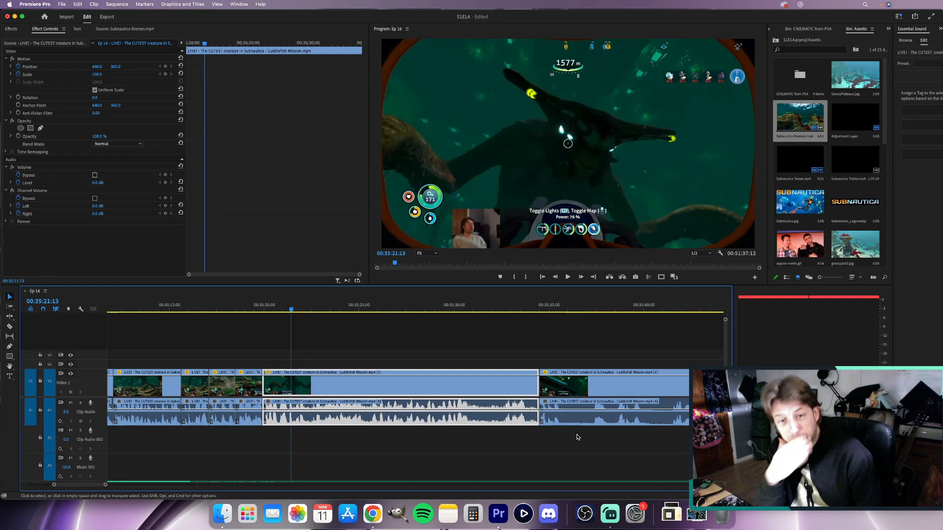
Play the selected gameplay clip from 00:35:21:13 to 00:35:31:01 to review the creature encounter.
key(space)
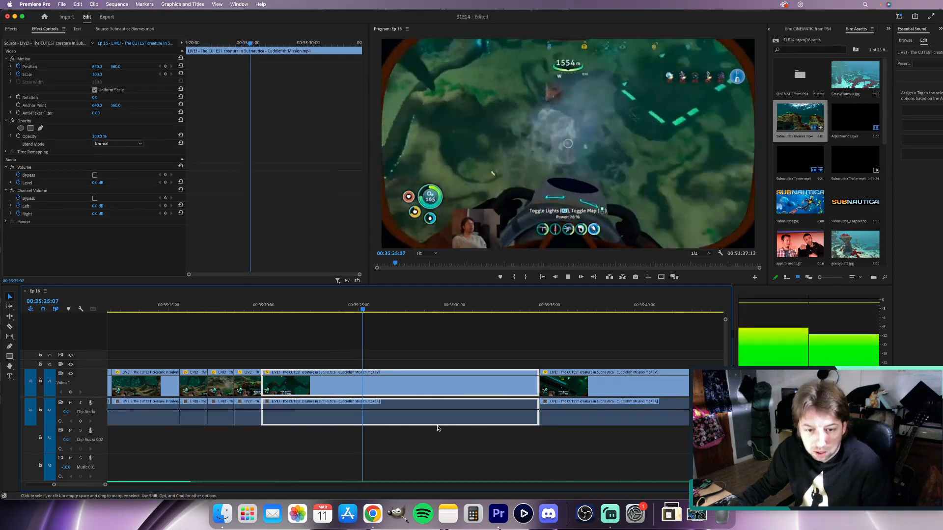
scroll(437, 428, up, 5)
scroll(526, 401, down, 3)
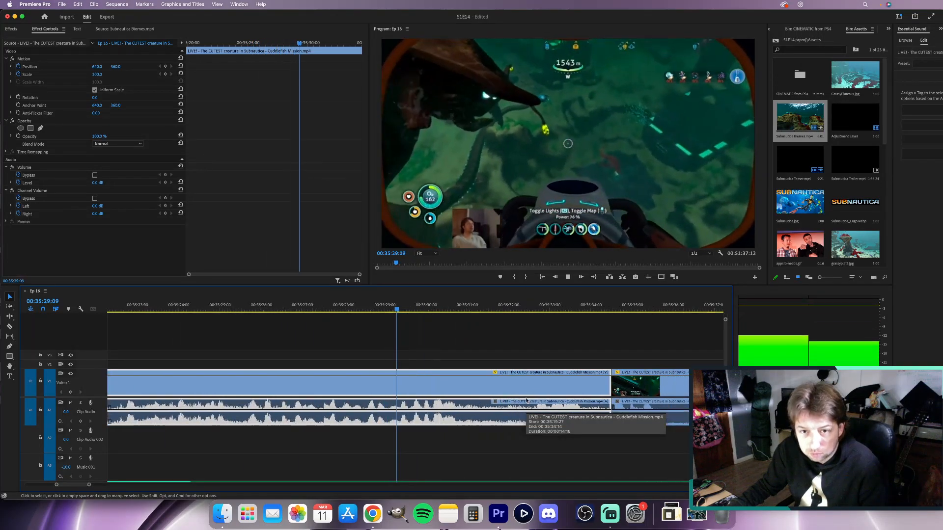
key(space)
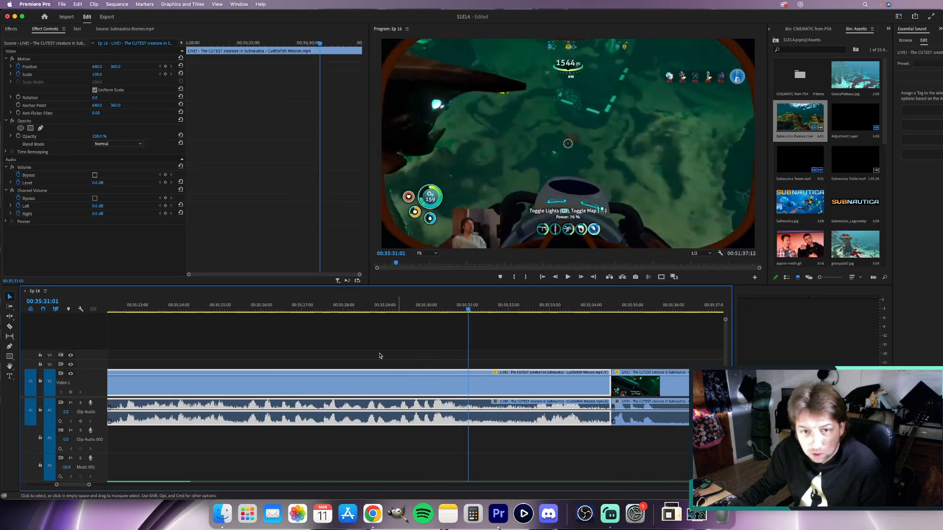
Replay the creature encounter from about 00:35:21, pausing at 00:35:25:18 and stopping at 00:35:27:25.
scroll(294, 360, up, 3)
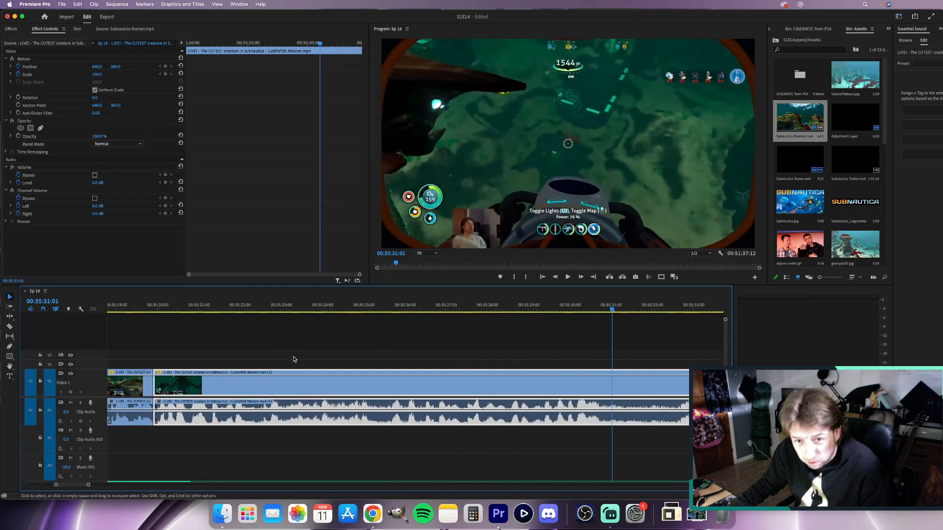
click(221, 309)
key(space)
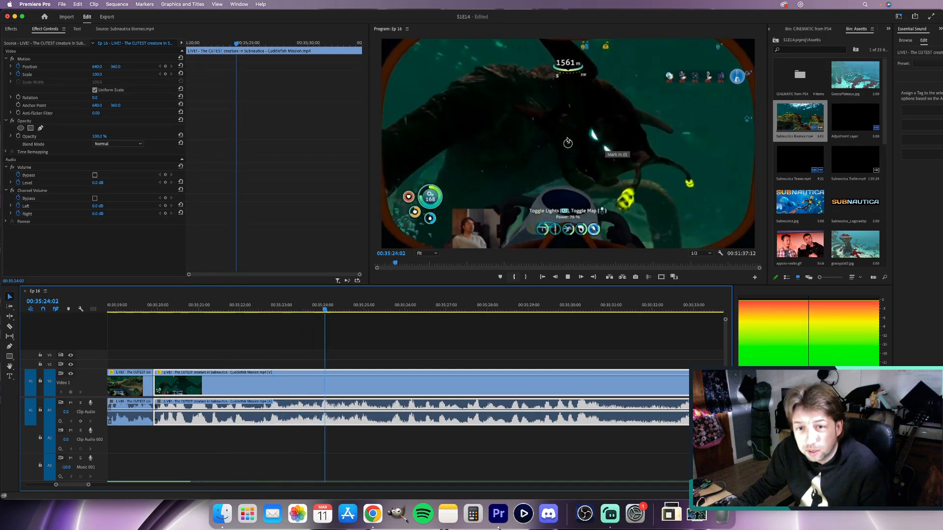
key(space)
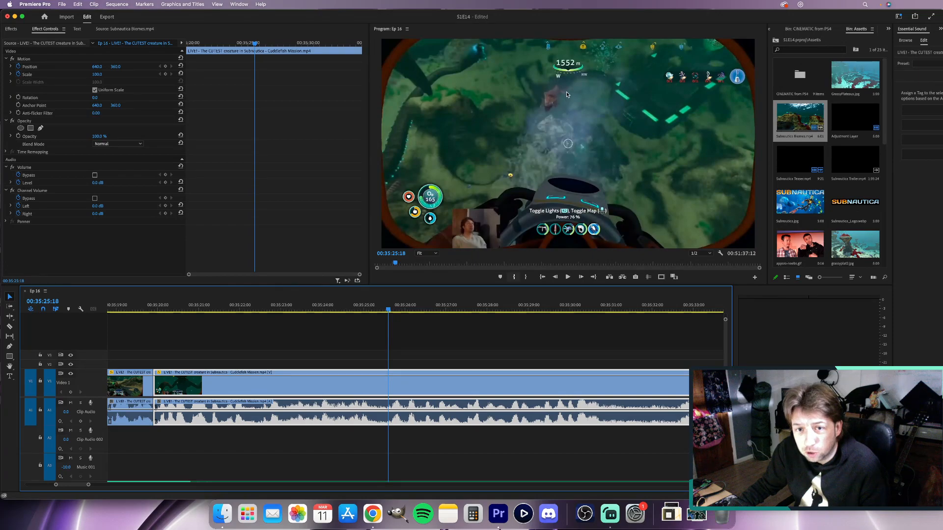
key(space)
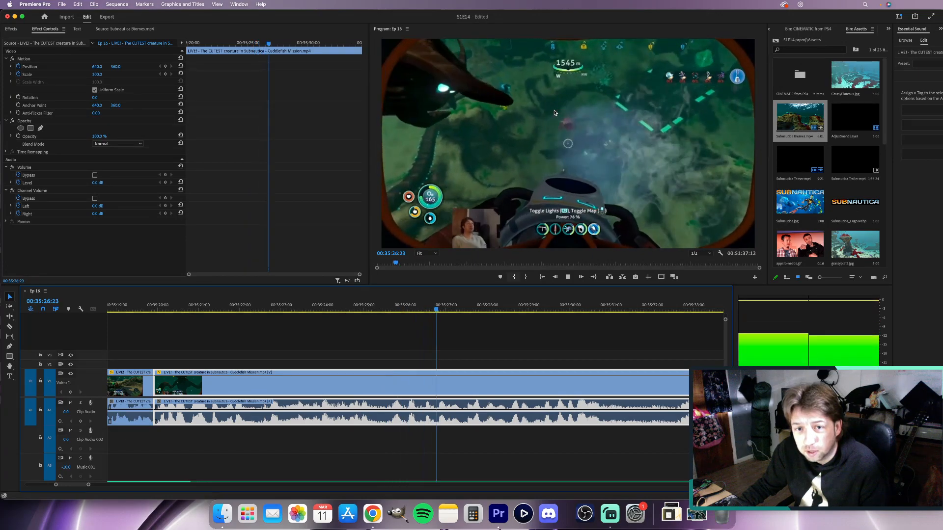
key(space)
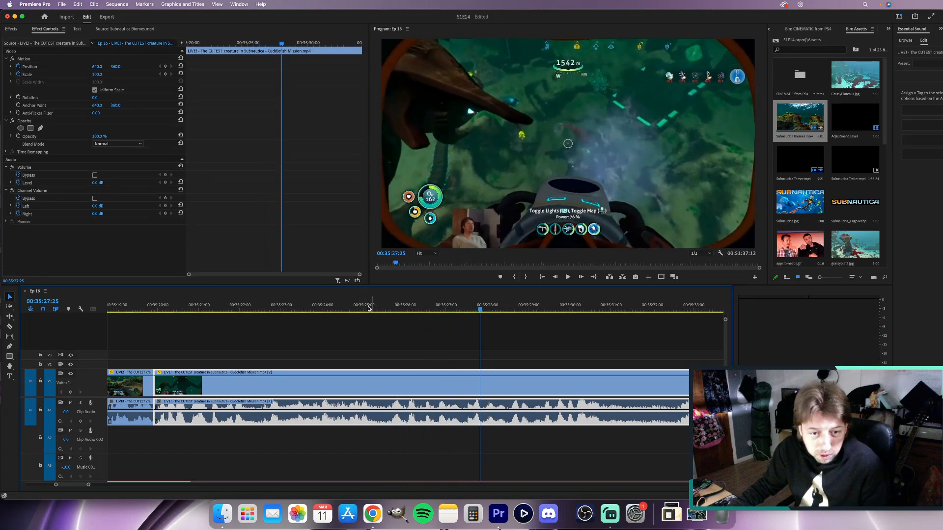
Replay the encounter from 00:35:23:19 and again from about 00:35:25:26 to find the zoom-in point, stopping at 00:35:27:06.
click(363, 309)
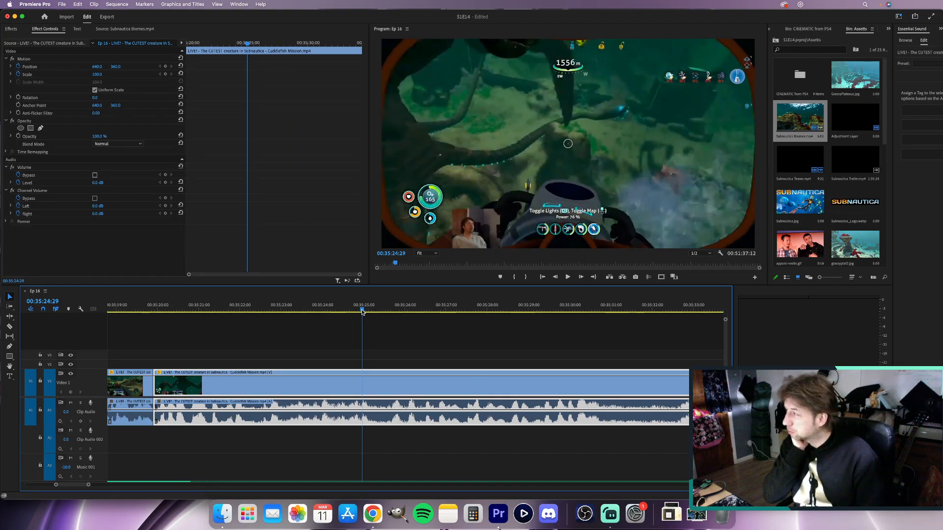
click(309, 309)
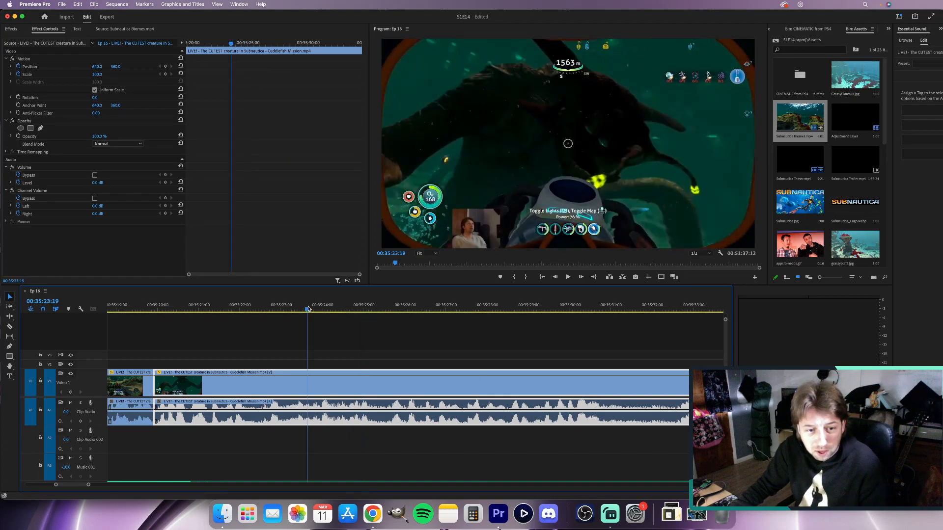
key(space)
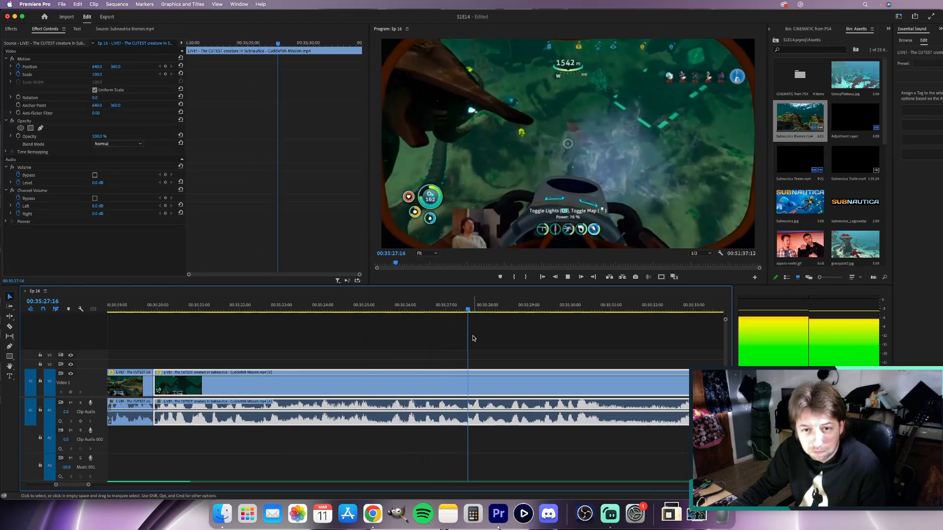
key(space)
click(400, 308)
key(space)
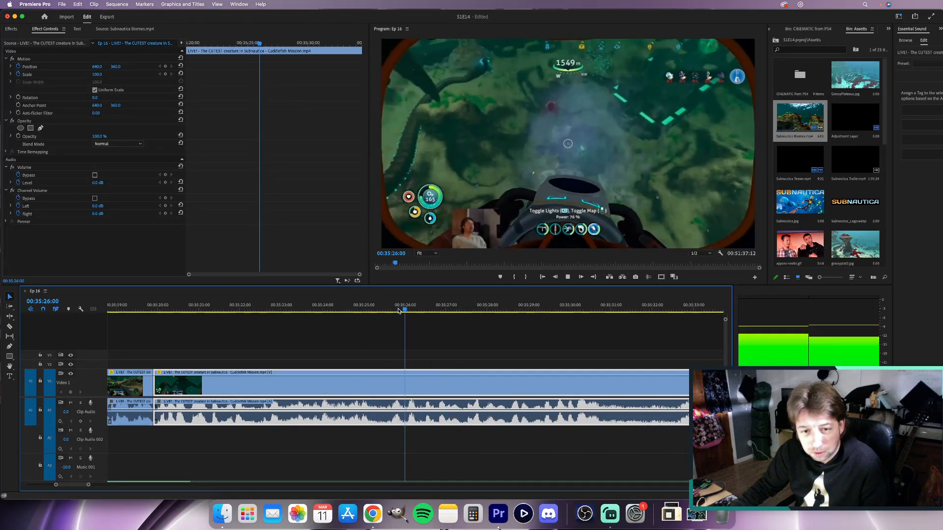
key(space)
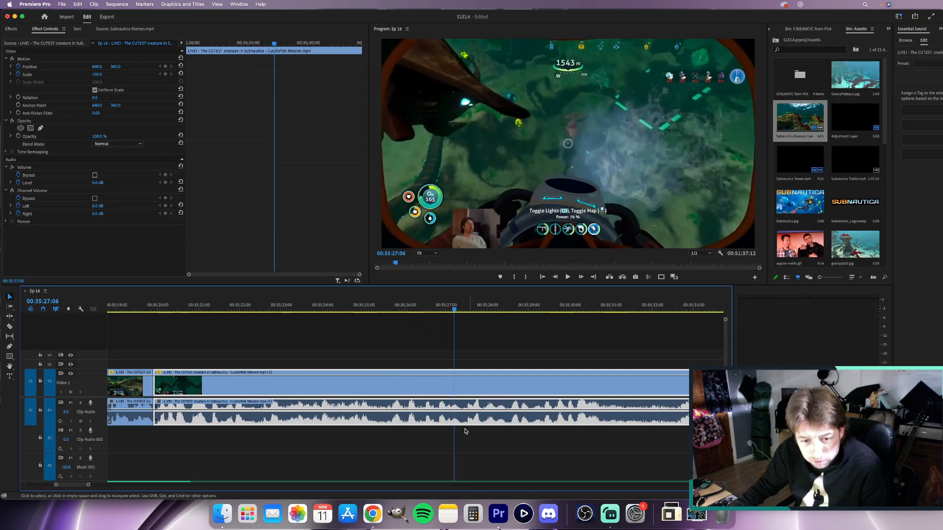
Add Scale and Position keyframes to the gameplay clip at 00:35:27:01.
drag(448, 310, 447, 310)
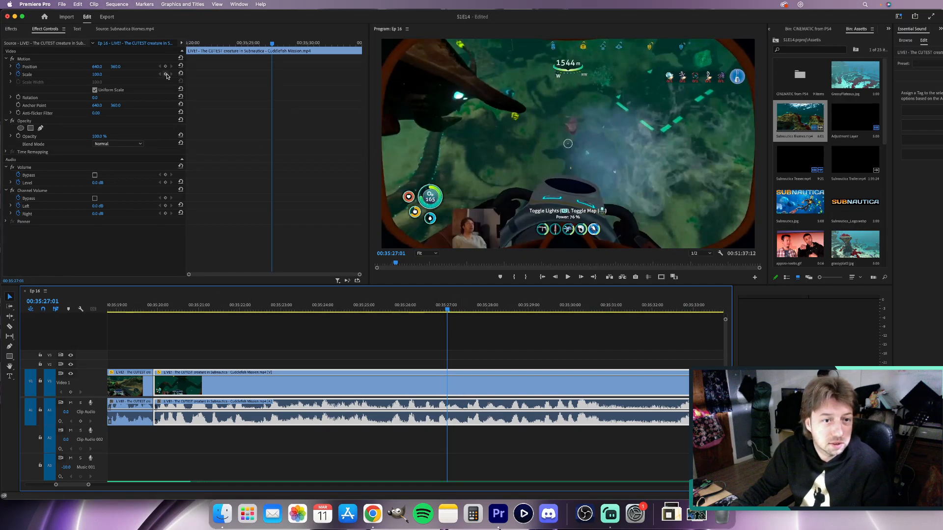
click(166, 74)
click(166, 68)
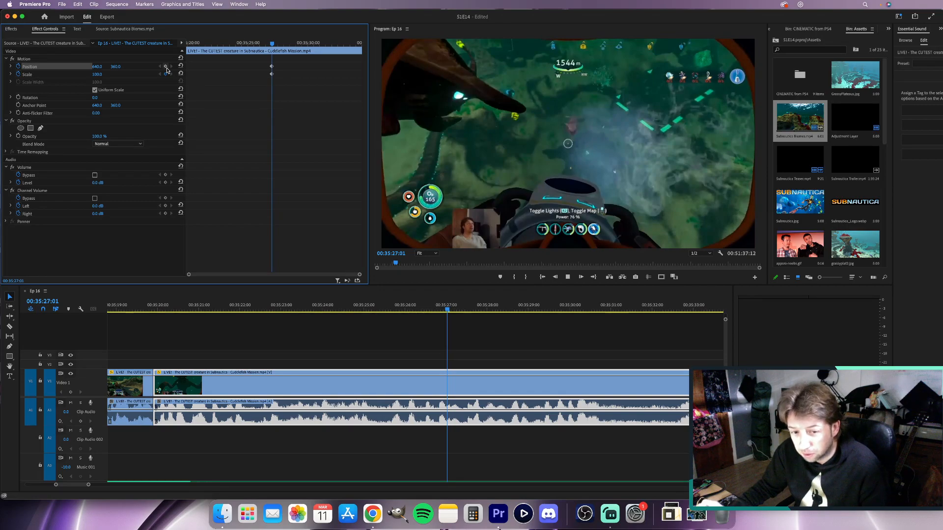
Move nine frames ahead to 00:35:27:10 and raise the gameplay clip's Scale to about 262 to zoom in.
key(Right)
key(Right)
key(Right)
key(Right)
key(Right)
key(Right)
key(Right)
key(Right)
key(Right)
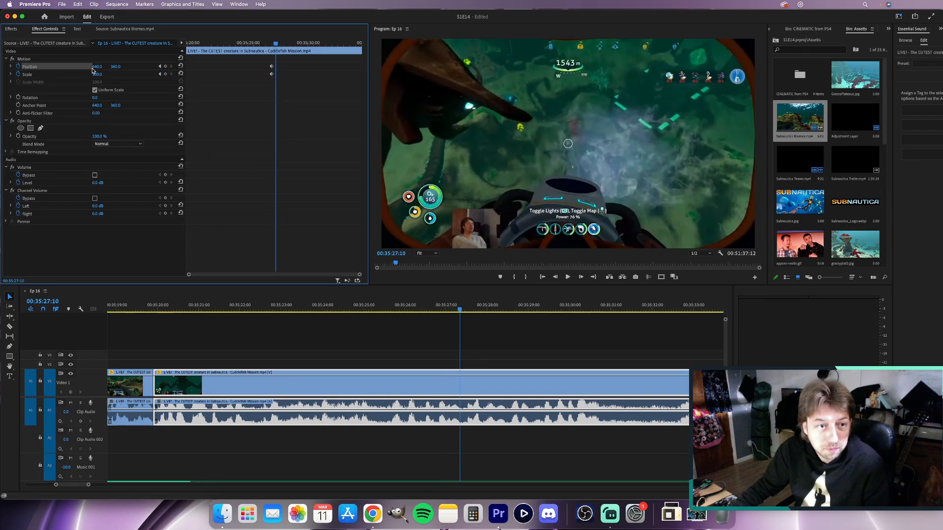
drag(98, 77, 178, 77)
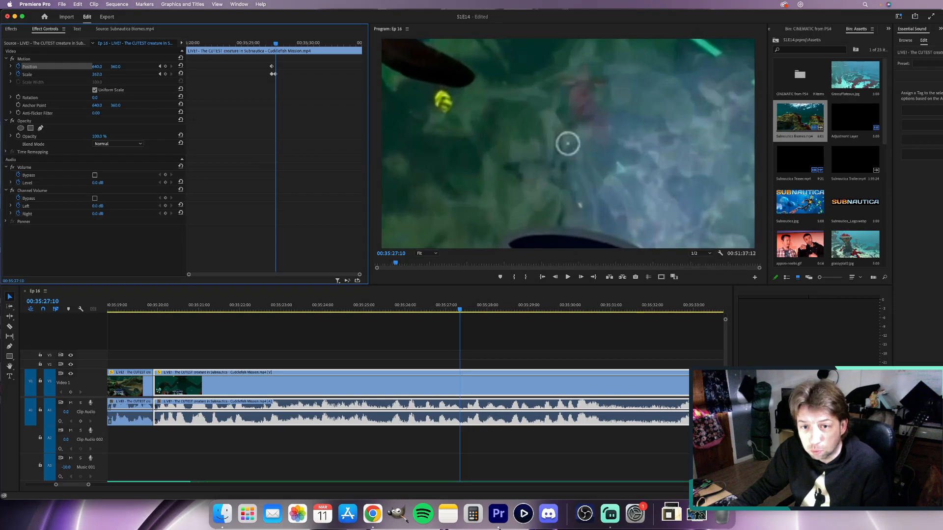
Set the gameplay clip's vertical Position to about 486 at 00:35:27:10, and play on to 00:35:29:12.
drag(115, 66, 177, 66)
key(space)
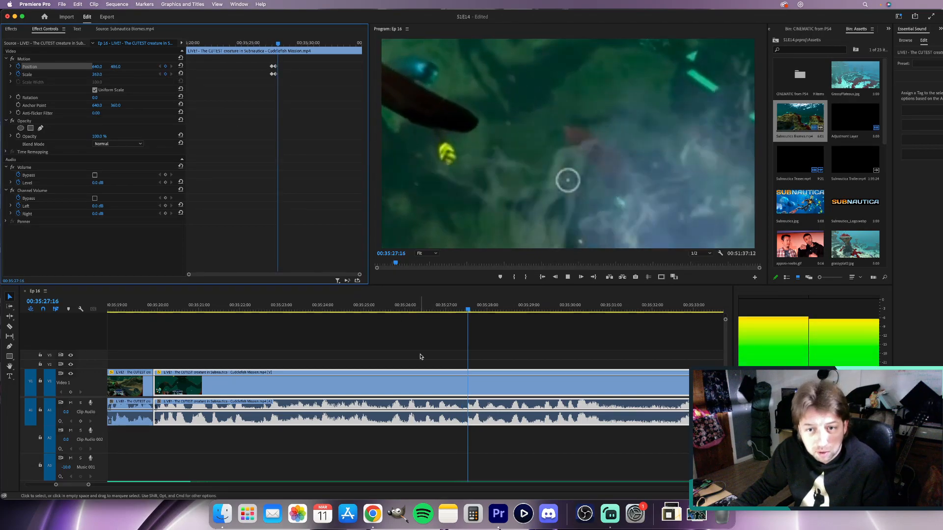
key(space)
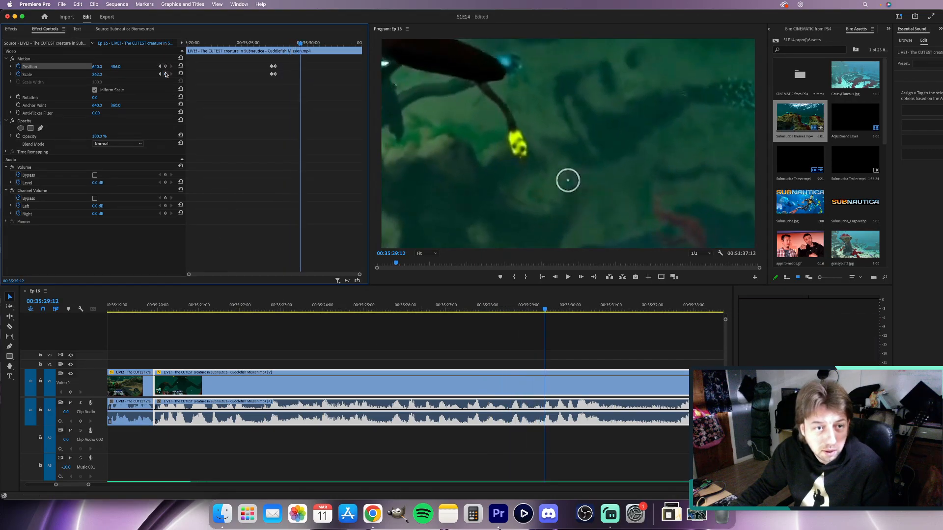
Replay from 00:35:28:12 to find where the zoom hold ends, and add Scale and Position keyframes at 00:35:29:11.
click(505, 307)
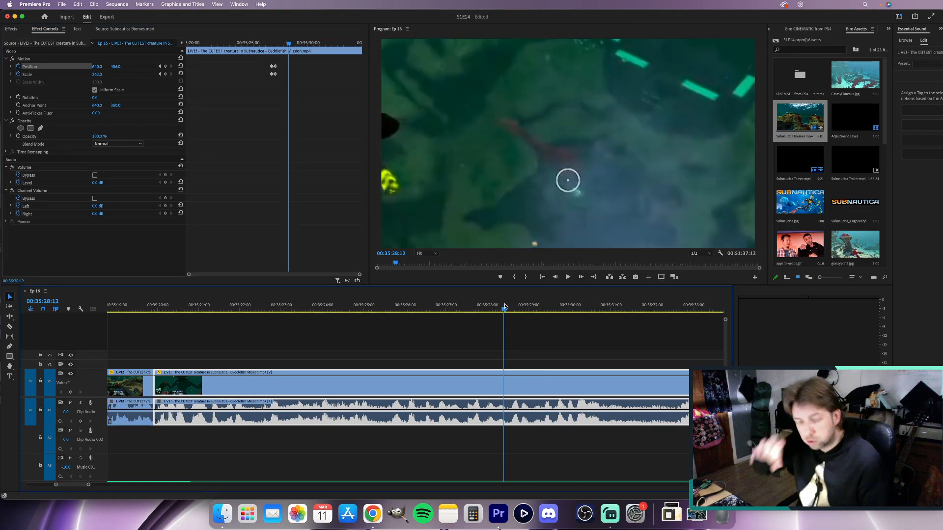
key(space)
key(space)
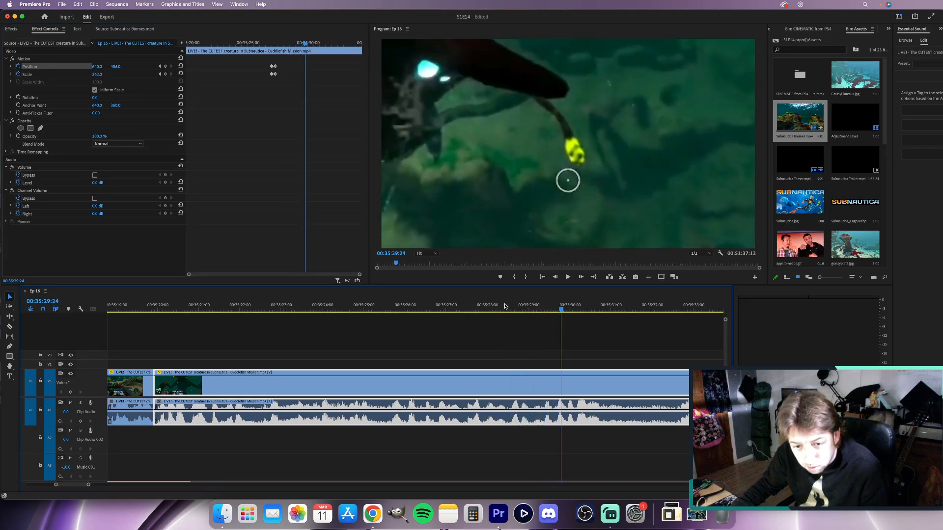
click(511, 307)
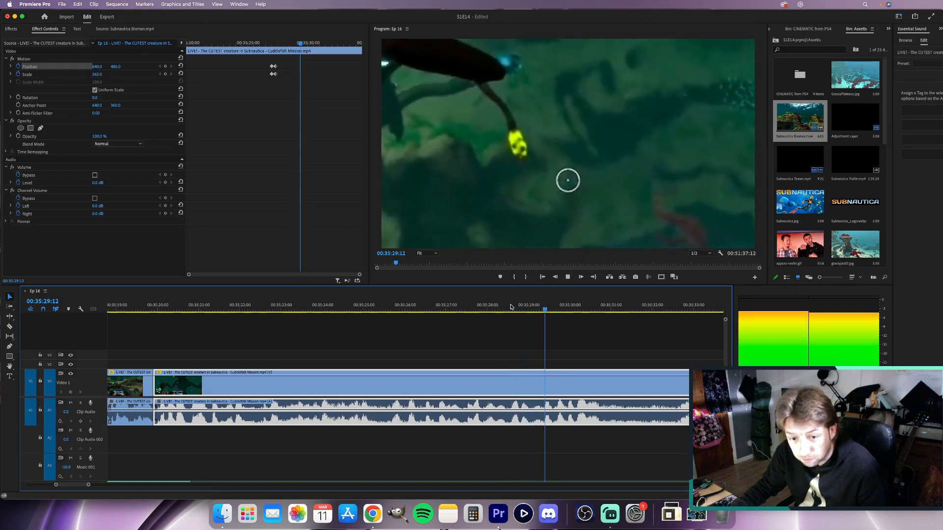
key(space)
key(Left)
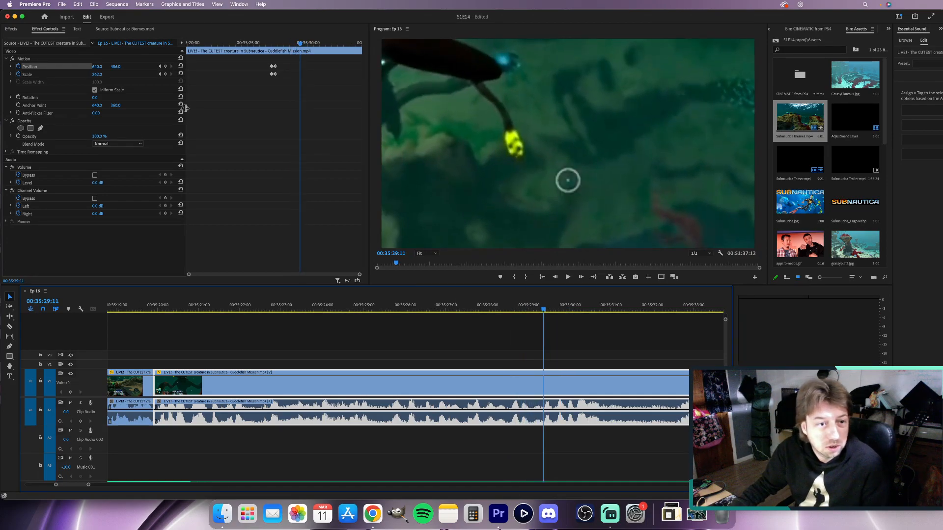
click(165, 74)
click(165, 66)
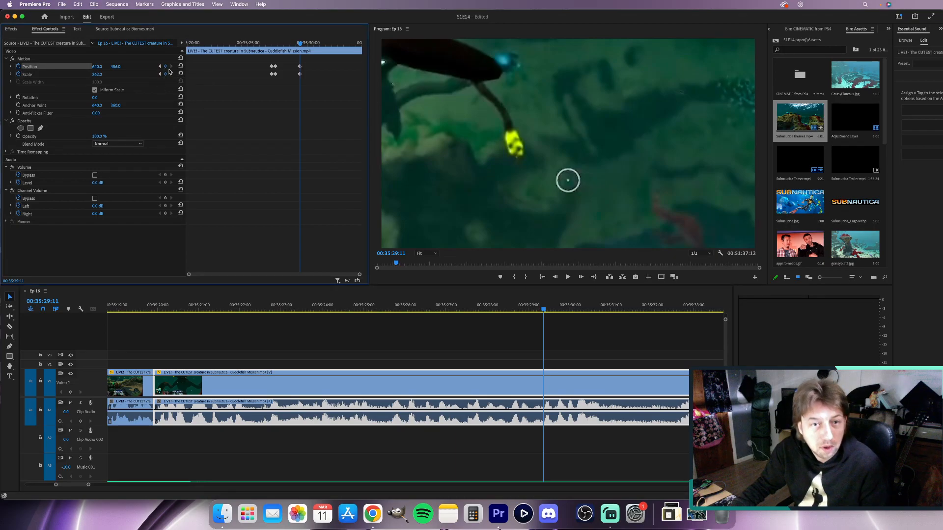
Move ahead to 00:35:29:18 and set the gameplay clip's Scale to 180 to ease out of the zoom.
key(Right)
key(Right)
key(Right)
key(Right)
key(Right)
key(Right)
key(Right)
key(Right)
key(Right)
key(Right)
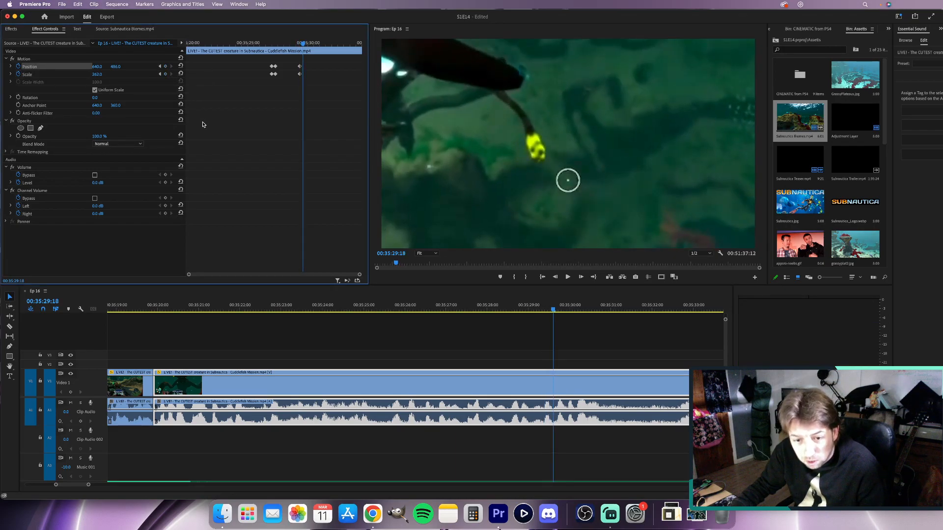
key(Left)
key(Left)
key(Left)
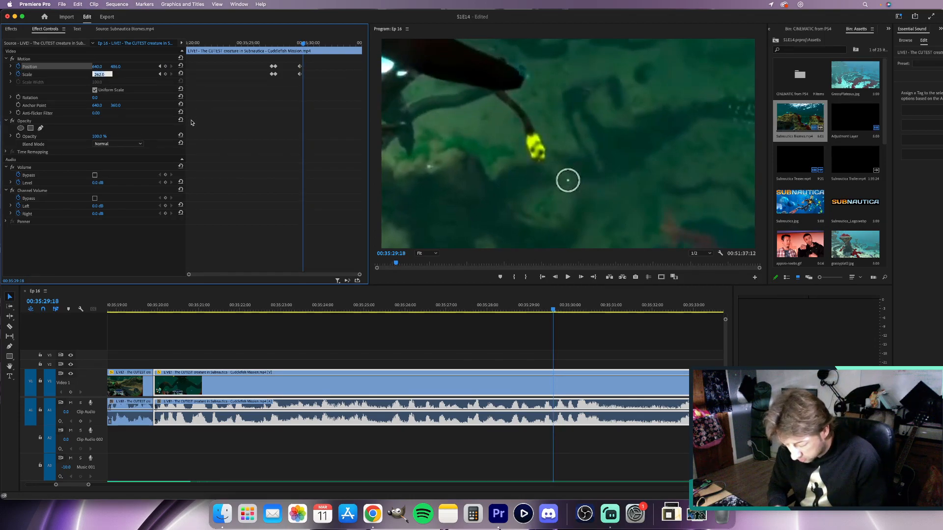
text(18)
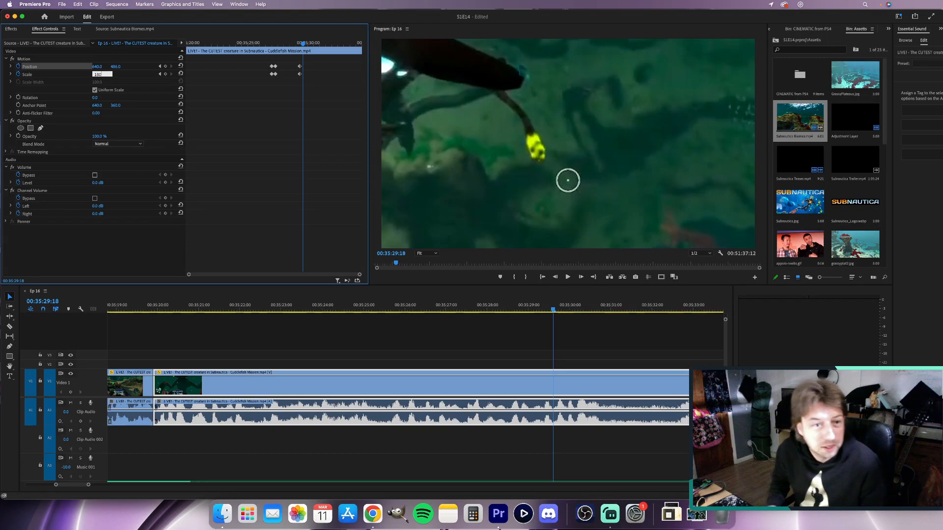
text(0)
key(Return)
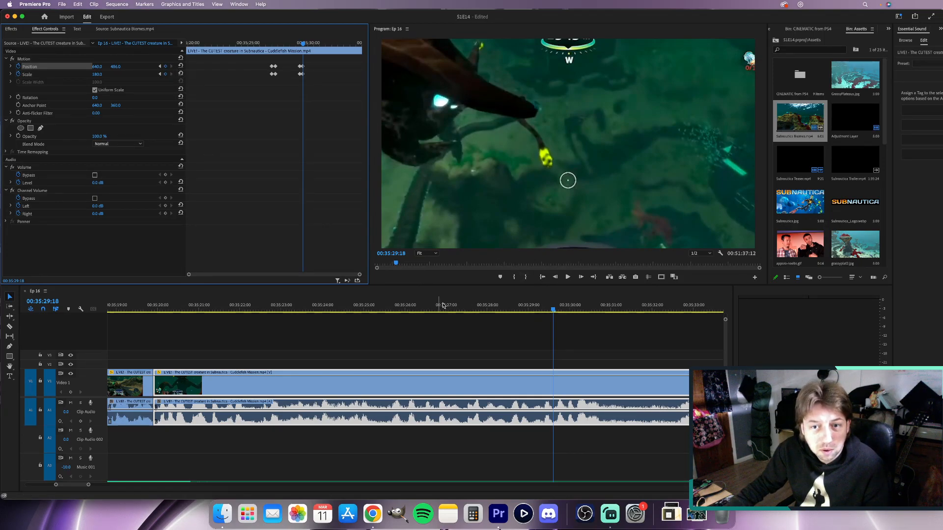
Advance to 00:35:29:27 and reset the gameplay clip's Scale to 100 and Position to 640, 360.
key(space)
key(space)
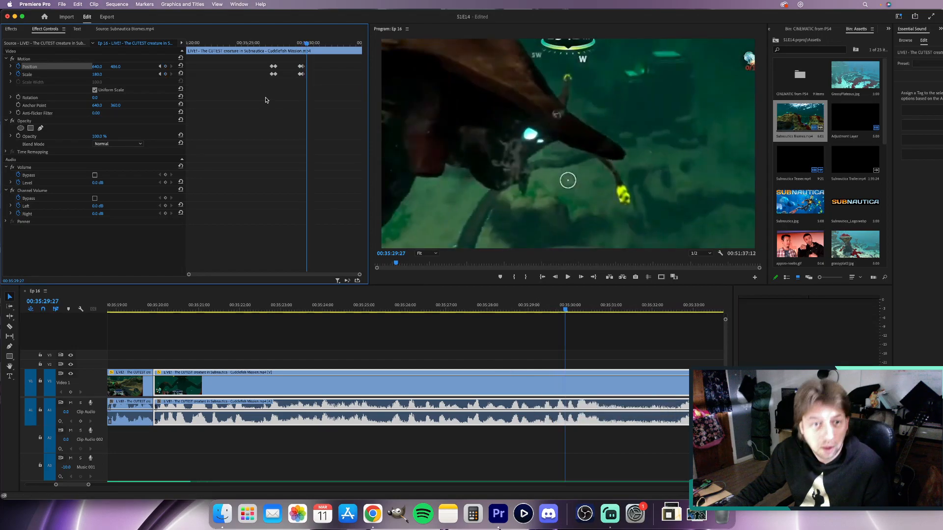
click(181, 74)
click(182, 66)
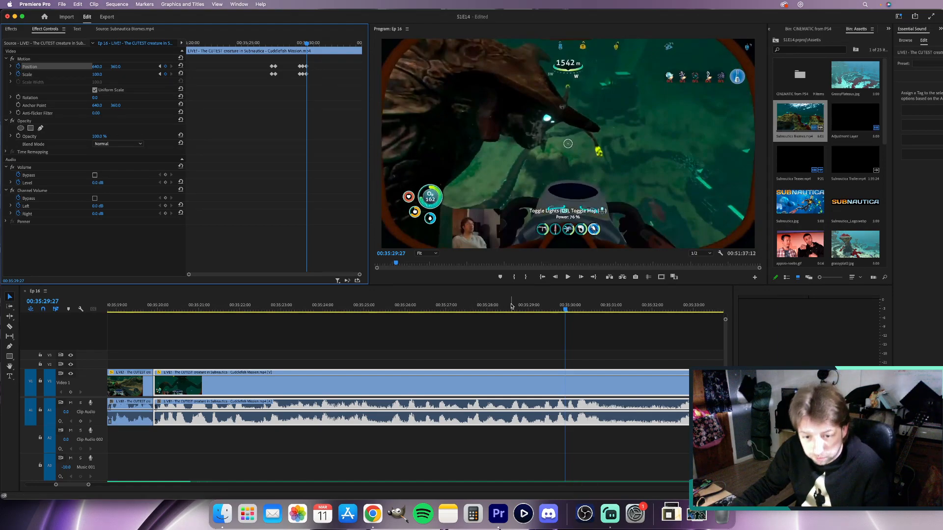
Play on from 00:35:29:27 to 00:35:39:10, and replay the cut near 00:35:34:13, pausing at 00:35:35:20.
key(space)
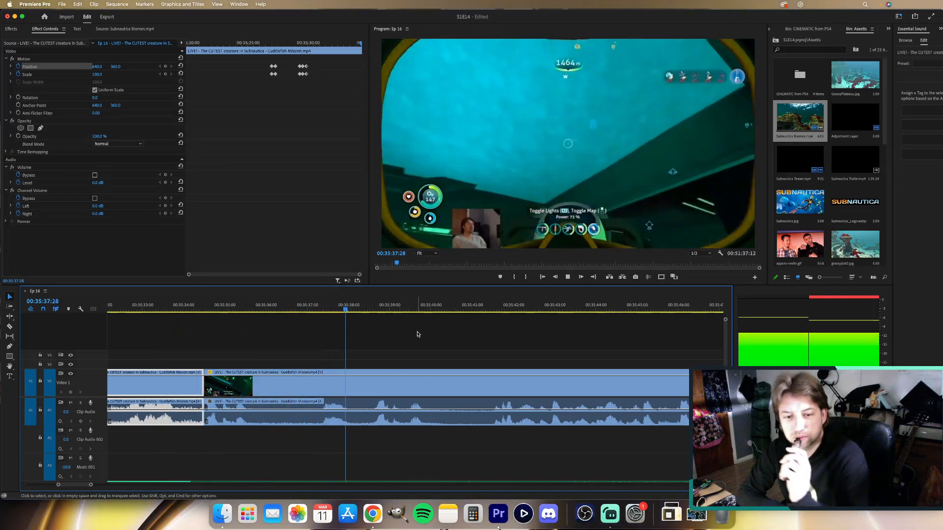
key(space)
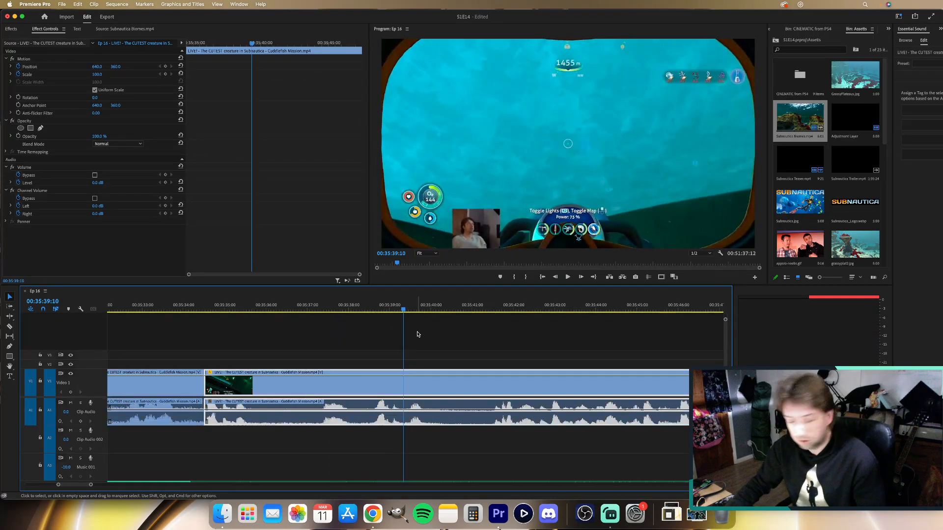
click(202, 309)
key(space)
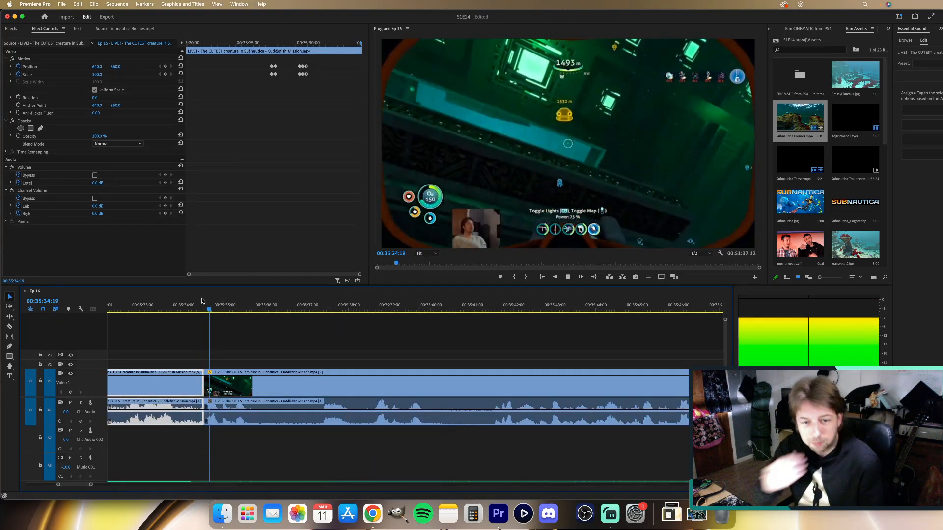
key(space)
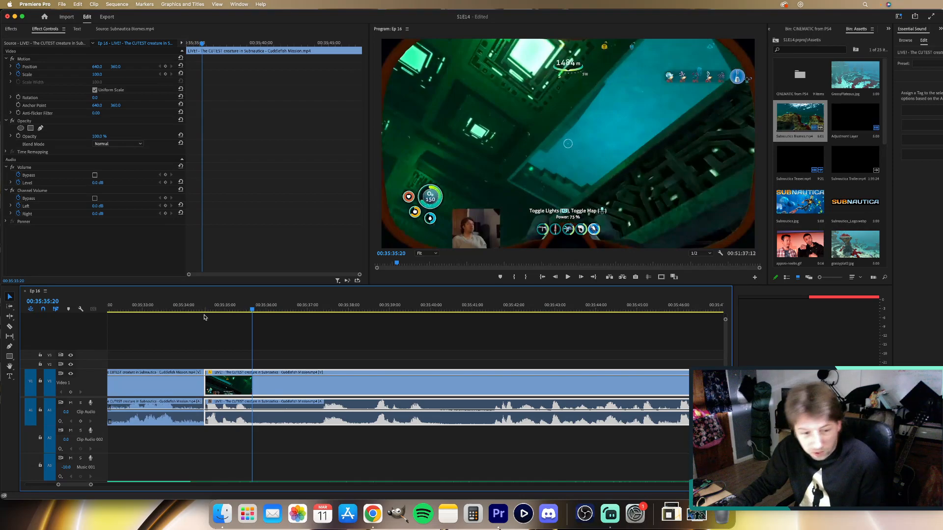
Split the gameplay clip at 00:35:35:20 and about 00:35:37:10, and ripple delete the quiet section between the cuts.
click(254, 407)
click(317, 413)
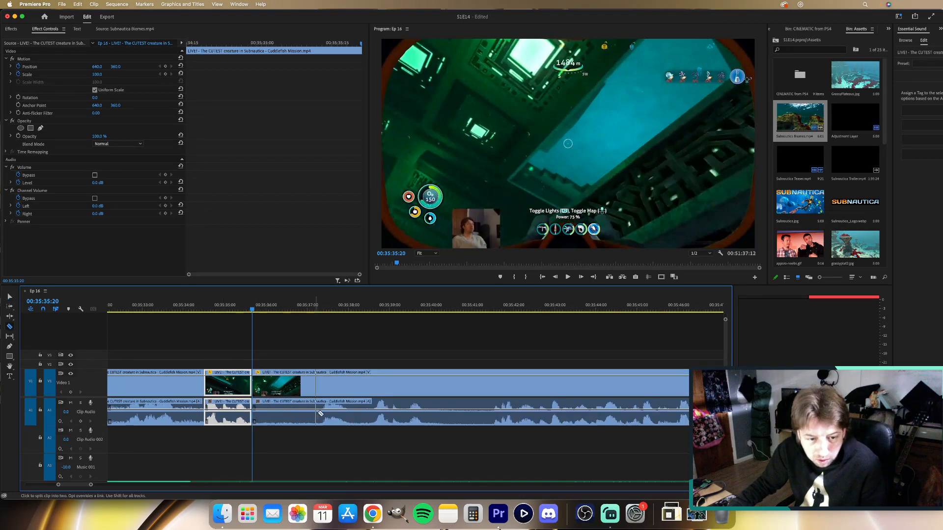
click(323, 413)
key(v)
click(307, 395)
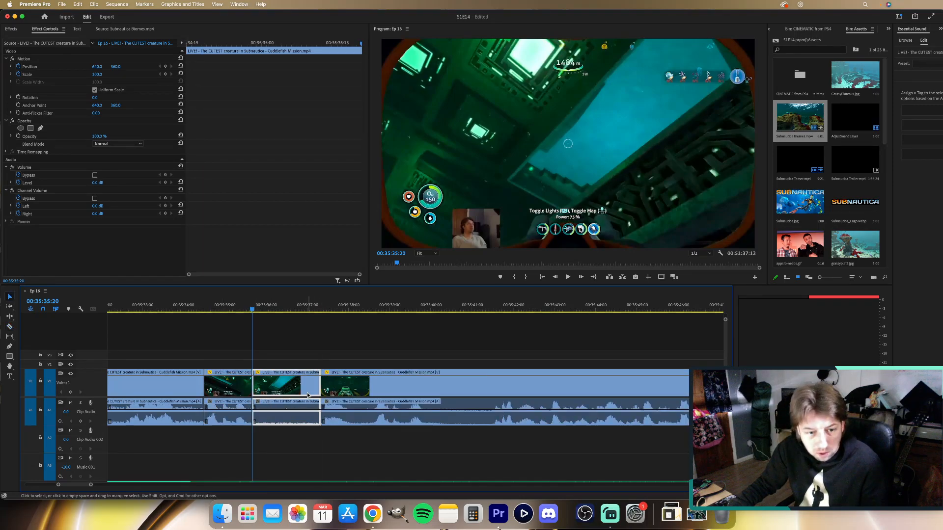
key(alt+BackSpace)
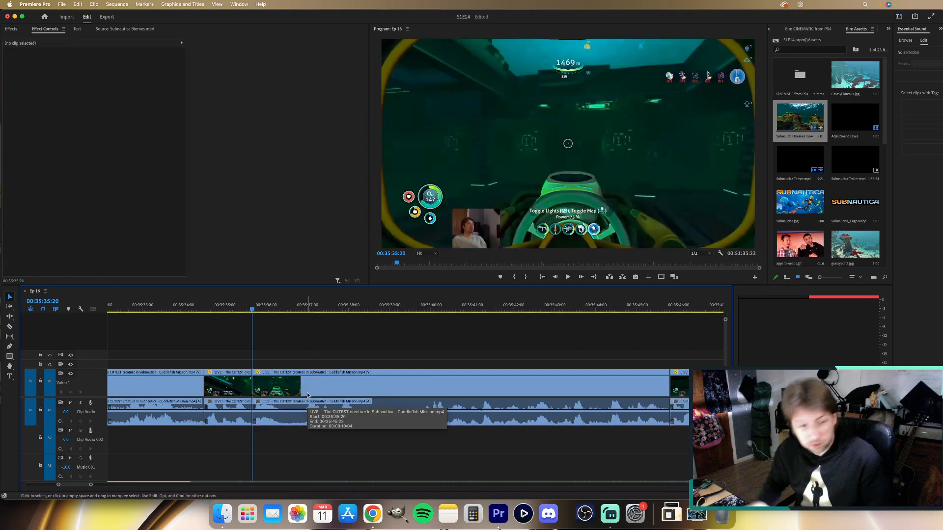
Play the new join from about 00:35:33:10, pausing at 00:35:38:07 and stopping at 00:35:41:02.
click(157, 305)
key(space)
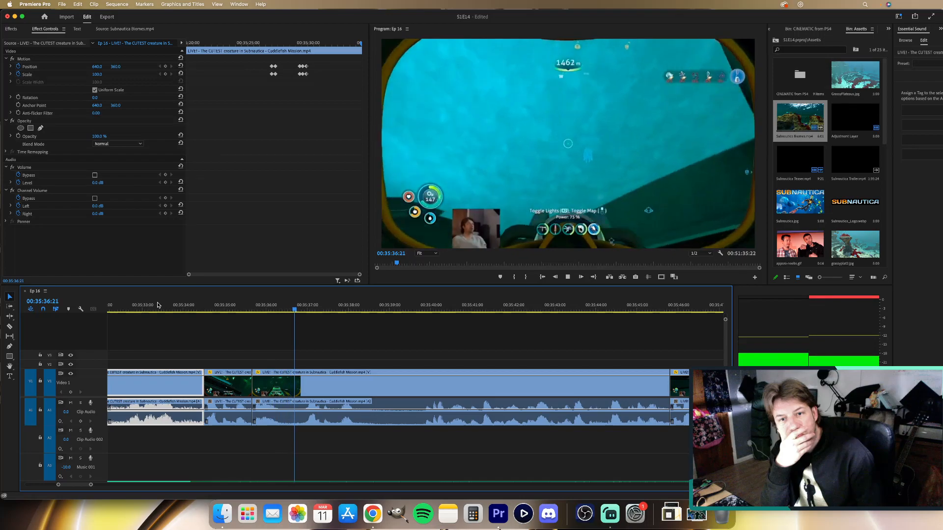
key(space)
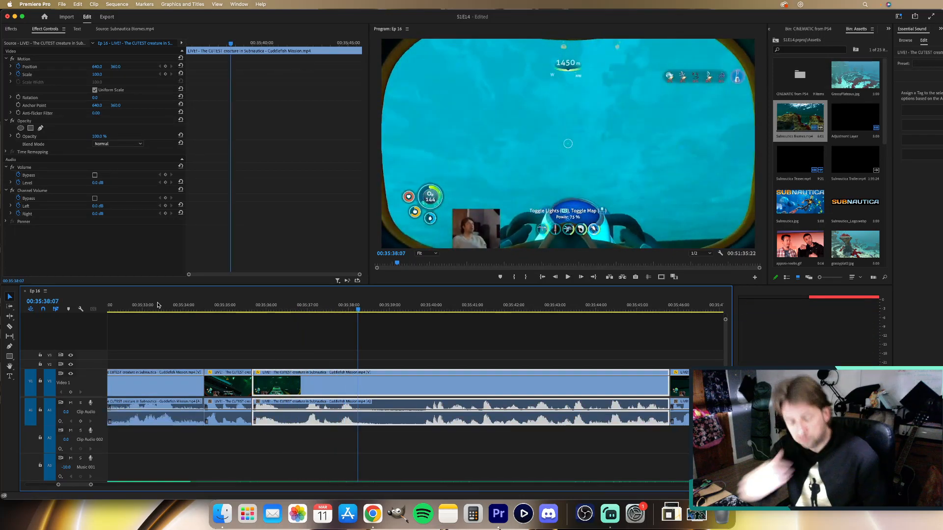
key(space)
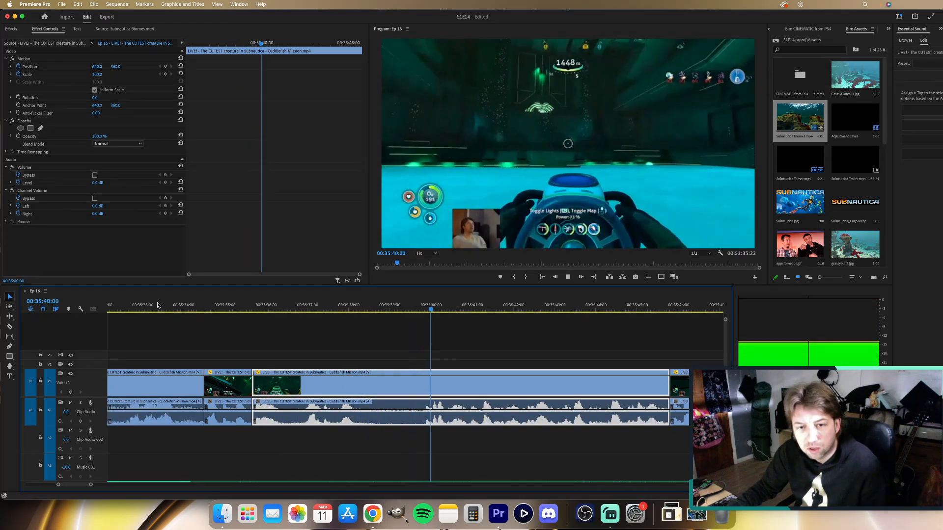
key(space)
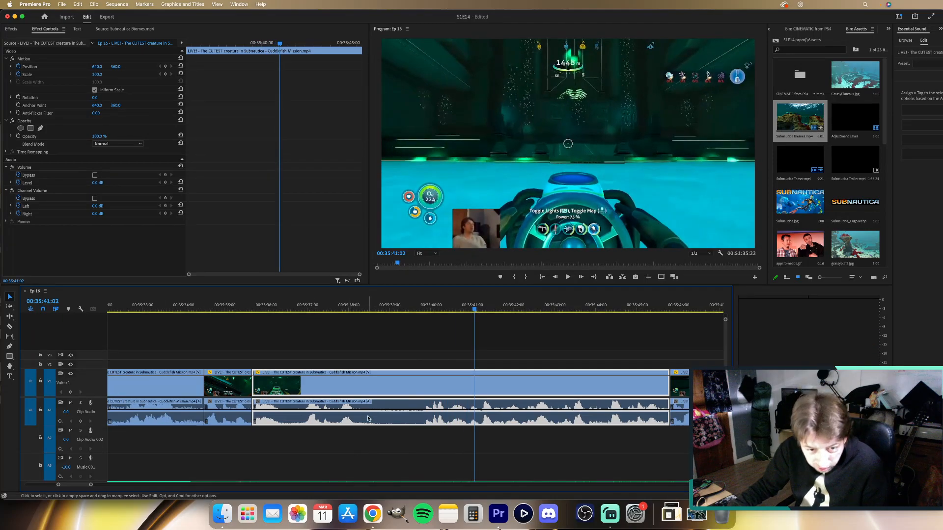
Scrub back through the clip to 00:35:36:10 and play the following cuts through to 00:35:51:14.
drag(359, 309, 421, 312)
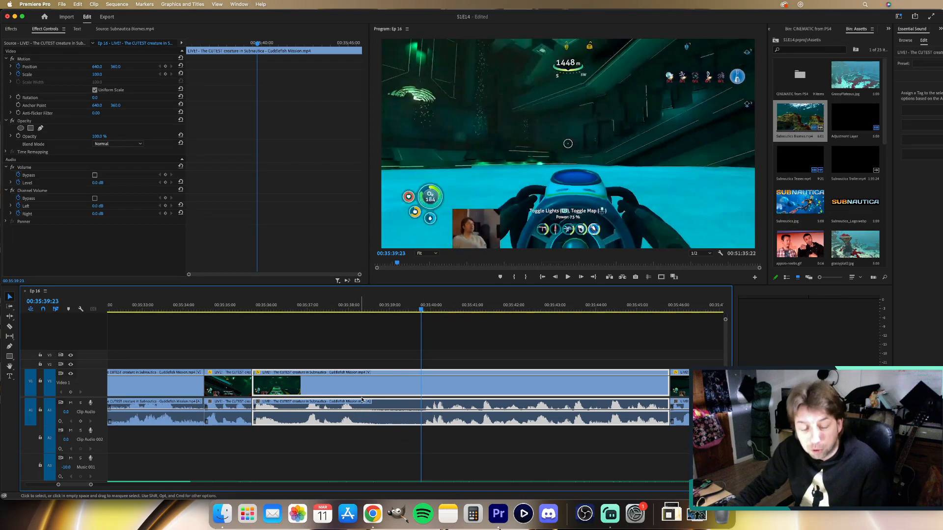
drag(333, 308, 280, 311)
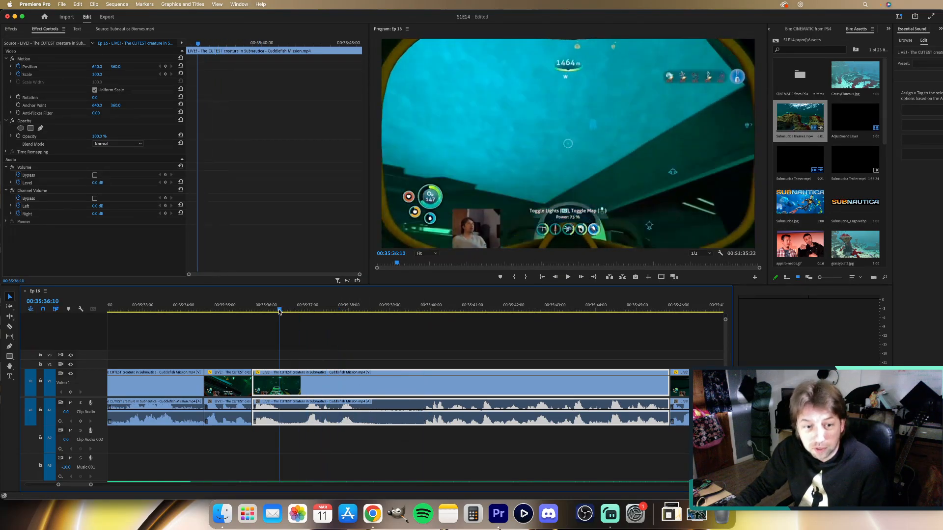
key(space)
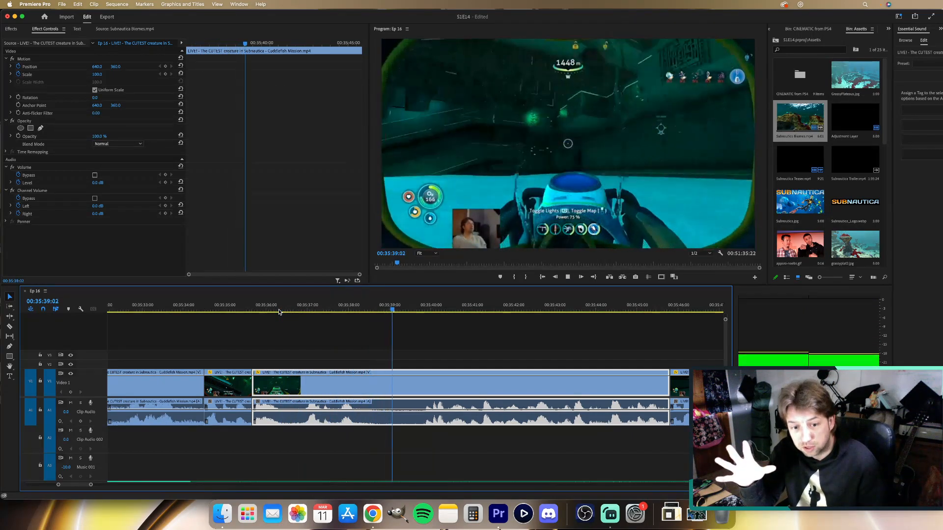
key(space)
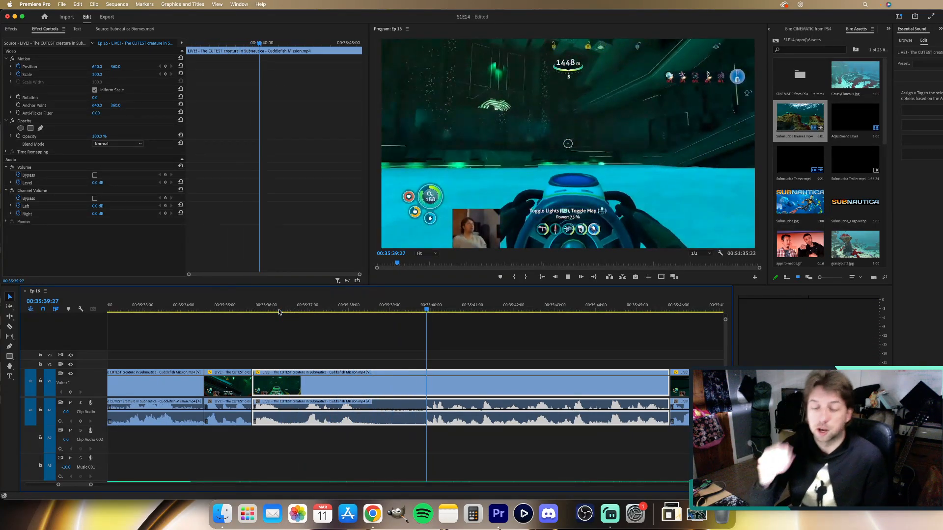
key(space)
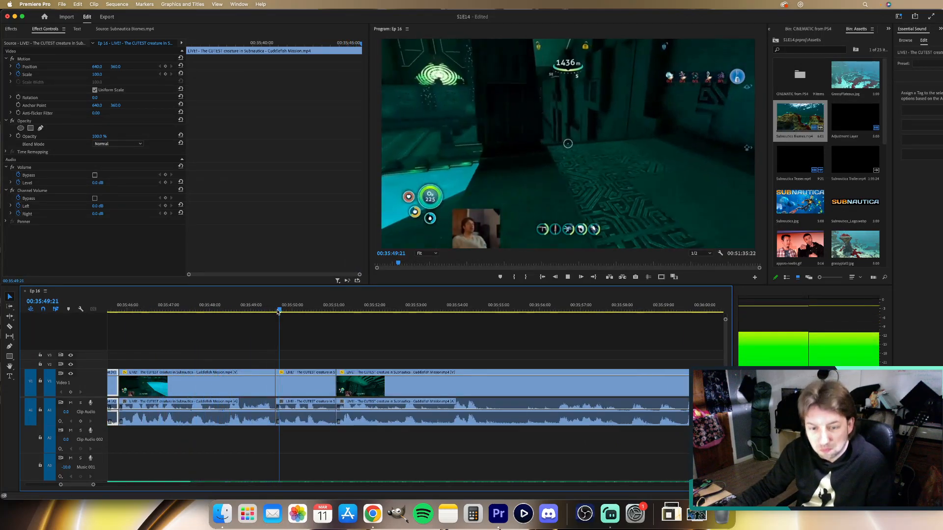
key(space)
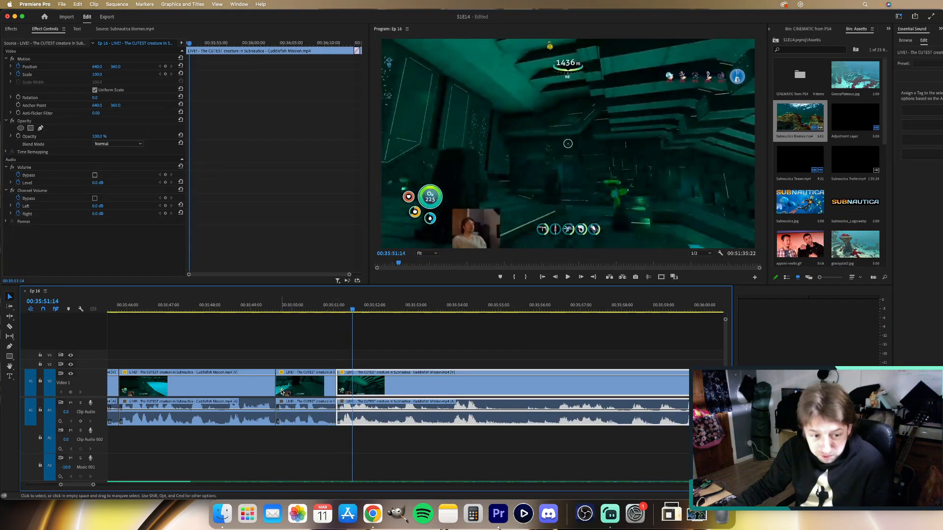
Play the gameplay cuts from 00:35:45:25 to 00:35:49:12, and replay from about 00:35:48:13, pausing at 00:35:50:06.
scroll(351, 442, left, 2)
scroll(354, 450, down, 2)
scroll(354, 451, left, 3)
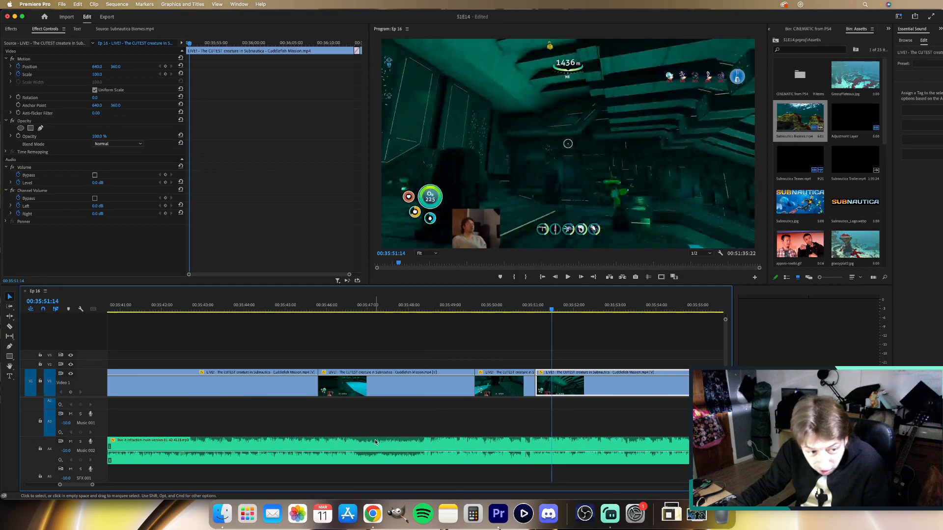
click(319, 305)
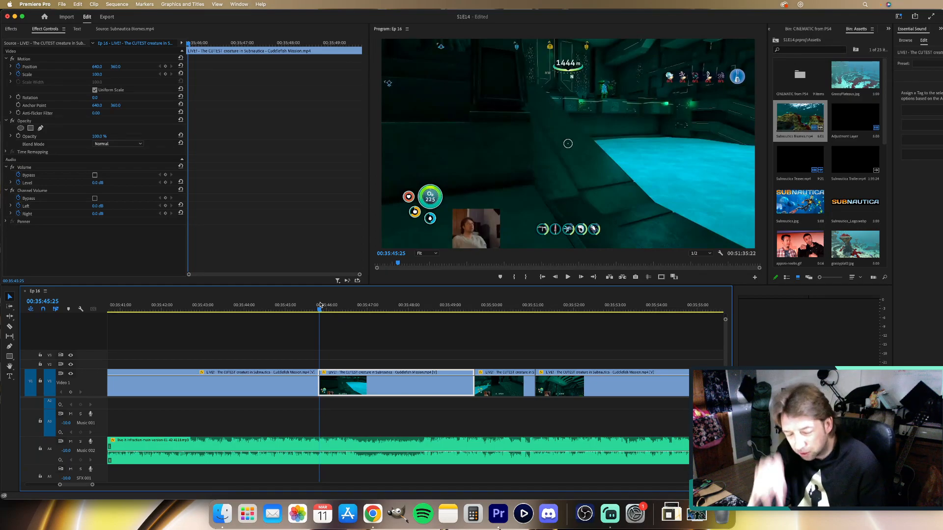
key(space)
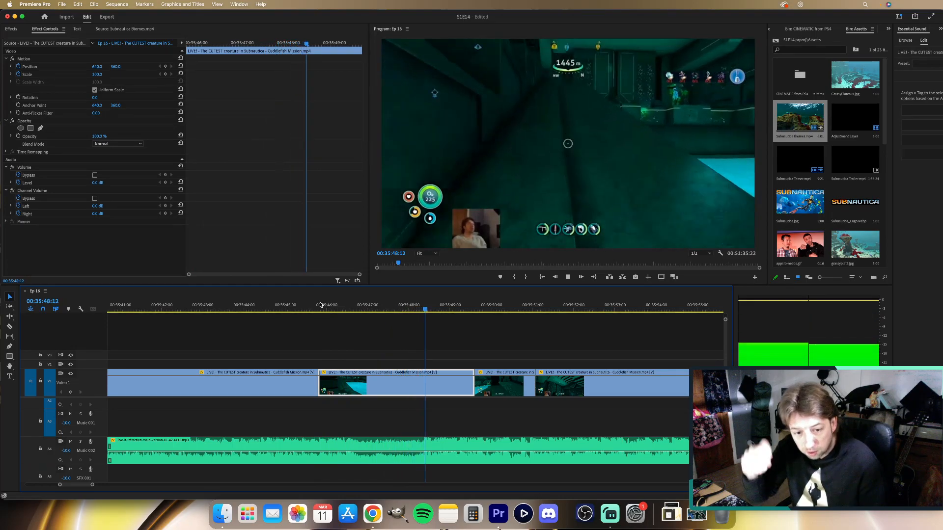
key(space)
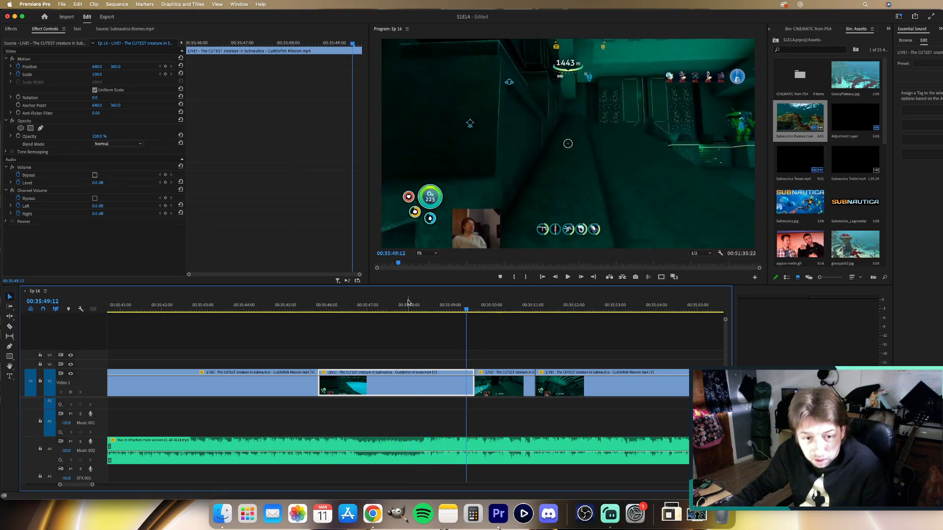
drag(410, 303, 422, 307)
key(space)
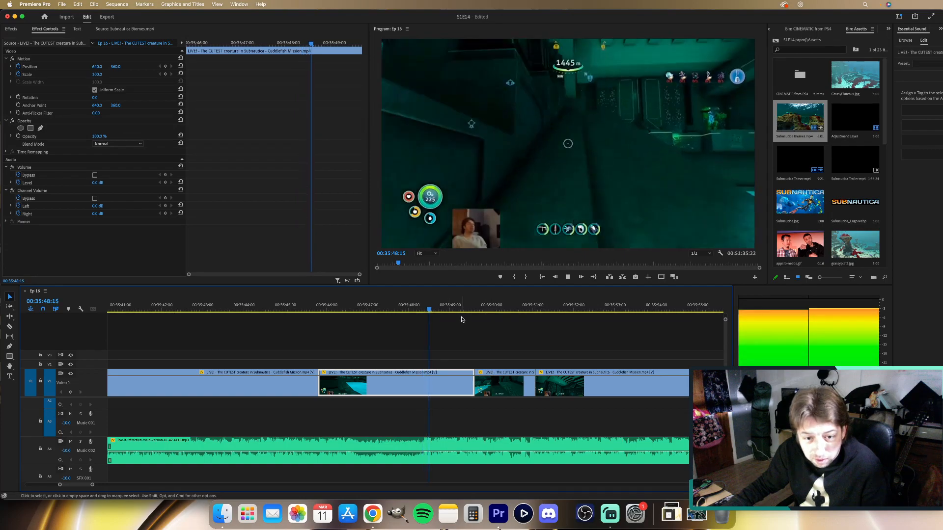
key(space)
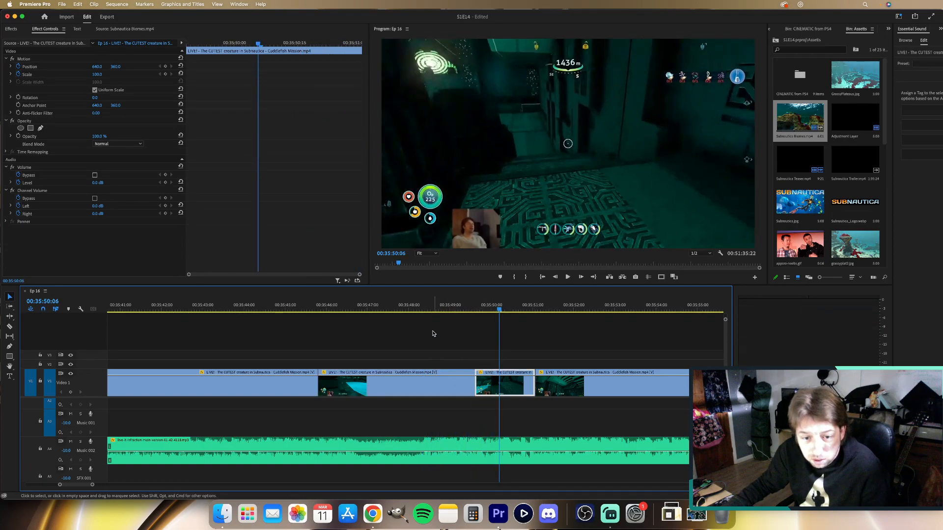
Replay the cut from about 00:35:45:15 to 00:35:46:12, and scrub through the long clip before it to 00:35:44:25.
click(307, 306)
key(space)
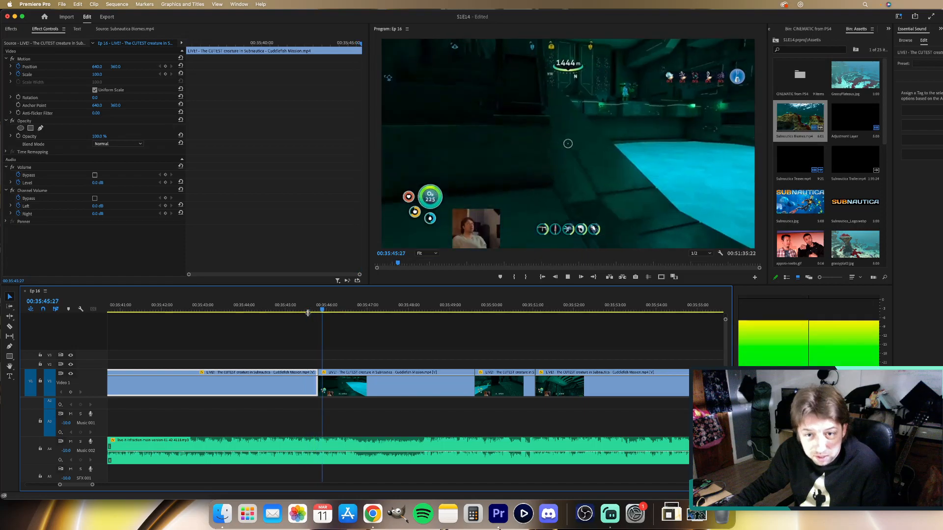
key(space)
scroll(344, 417, left, 5)
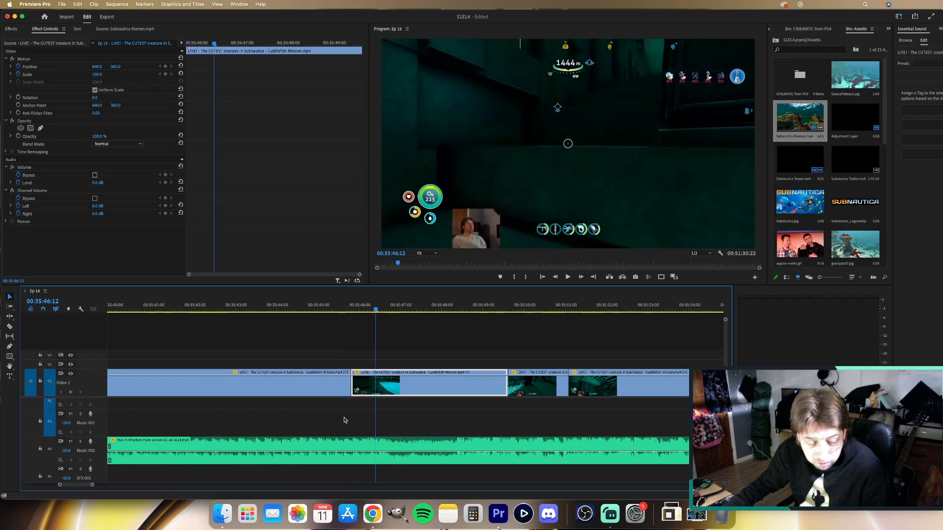
scroll(344, 417, up, 3)
scroll(291, 446, left, 5)
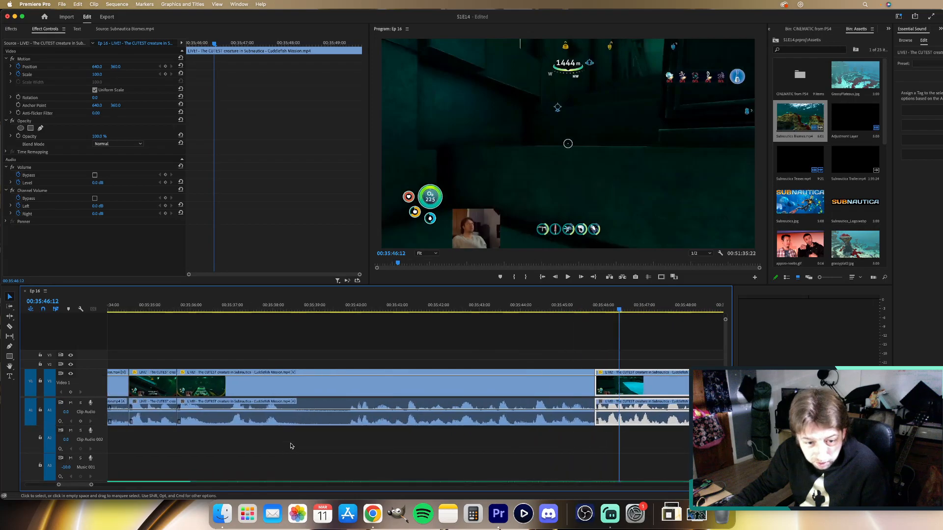
scroll(290, 444, left, 1)
drag(316, 308, 588, 347)
scroll(625, 408, right, 1)
scroll(624, 408, right, 10)
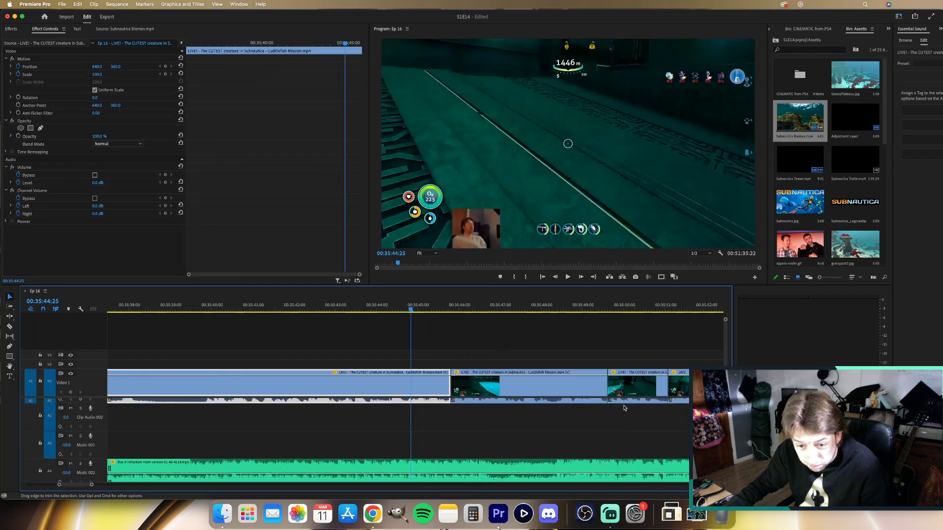
scroll(624, 408, right, 1)
scroll(623, 406, left, 2)
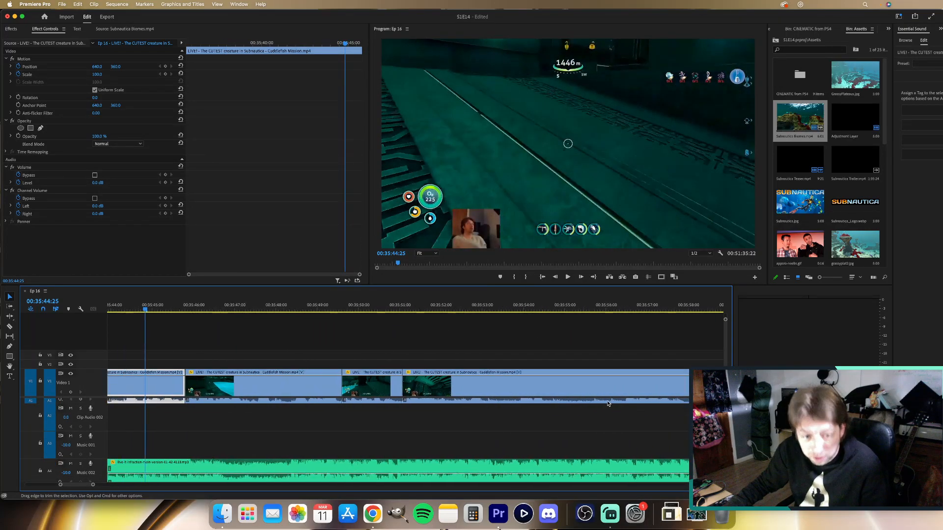
Play the following cuts from about 00:35:49:00 to 00:35:57:08, and expand the audio tracks to show the clip waveforms.
click(319, 308)
key(space)
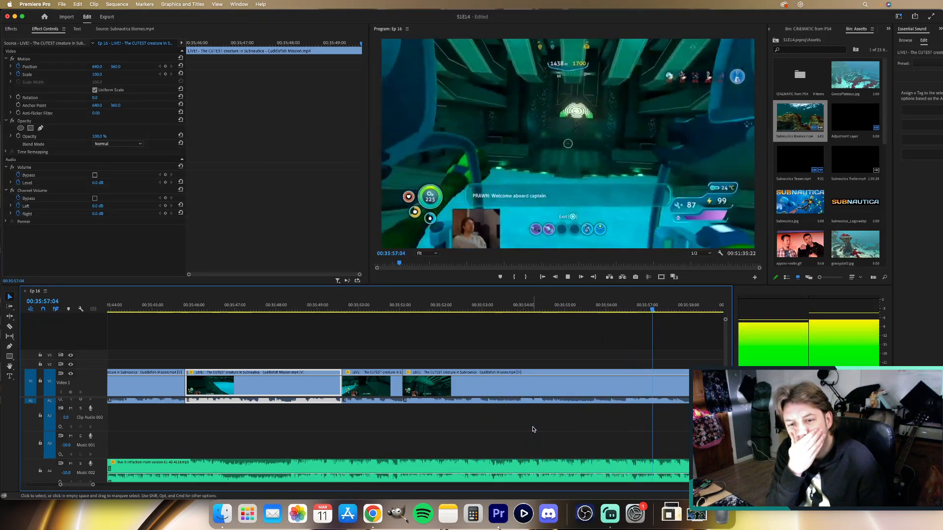
key(space)
key(alt+equal)
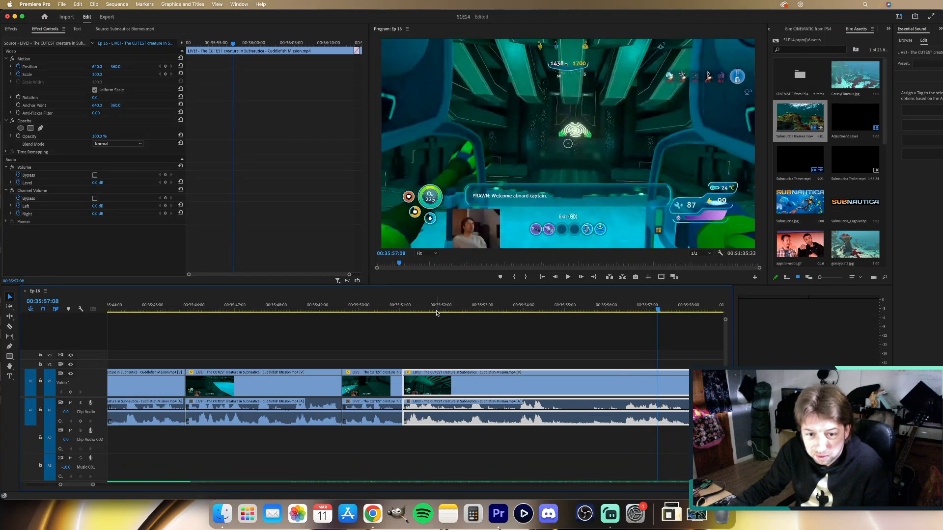
Split the gameplay clip at 00:35:54:19 and about 00:35:56:14, and ripple delete the quiet section between the cuts.
click(413, 308)
key(space)
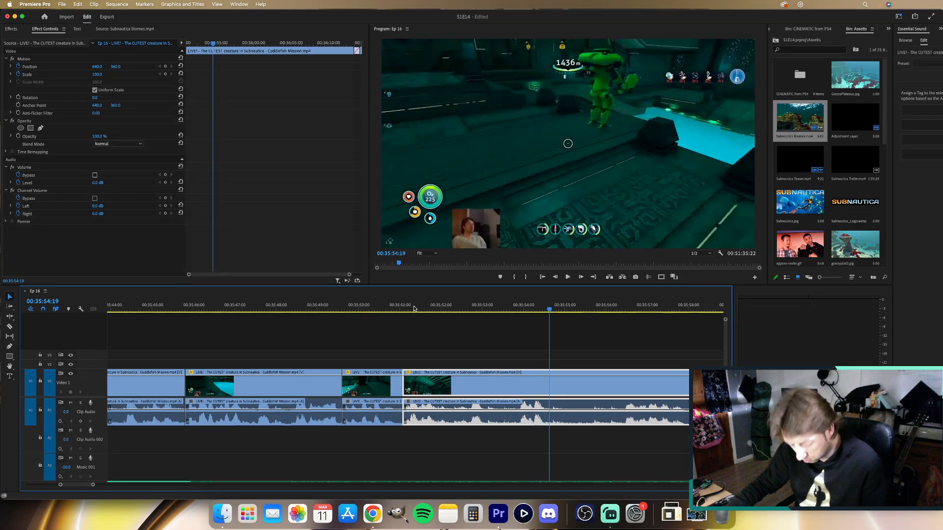
click(550, 383)
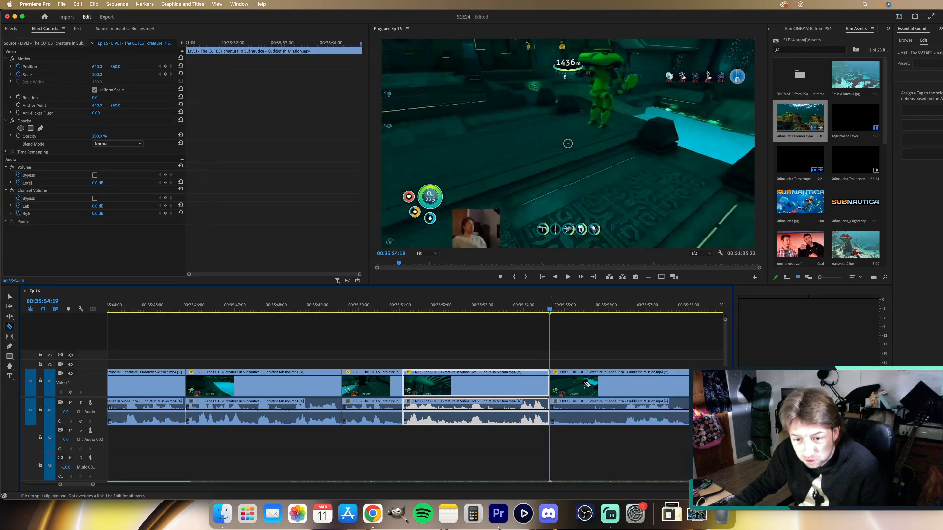
key(v)
click(587, 387)
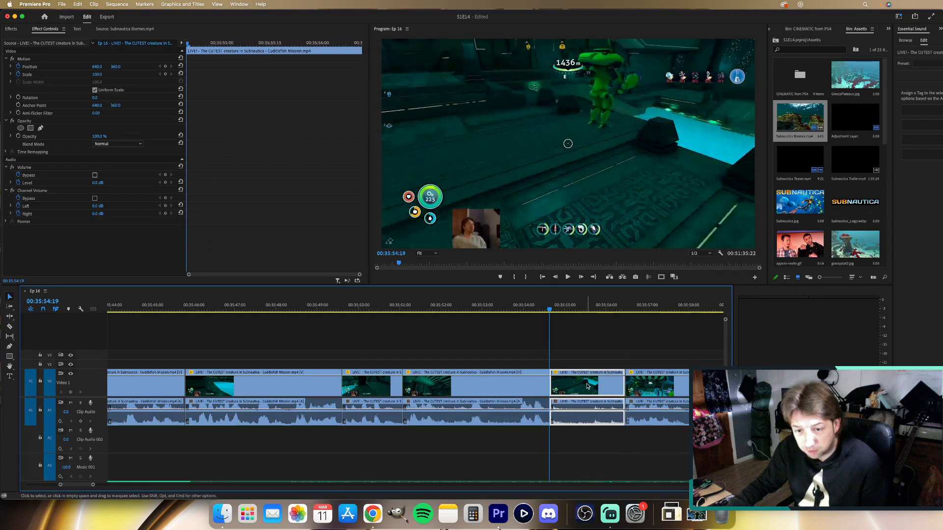
key(shift+Delete)
Play the new join from 00:35:53:17 and on past 00:36:01:06.
click(506, 307)
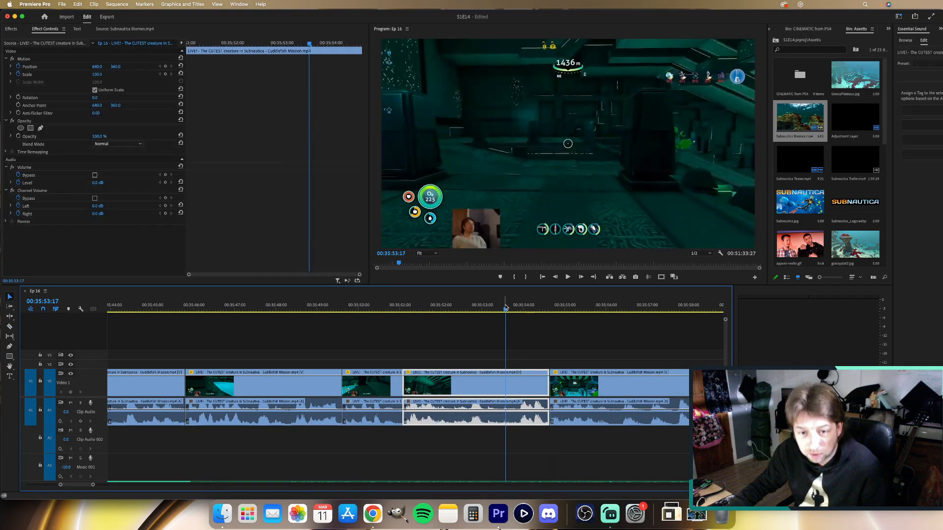
key(space)
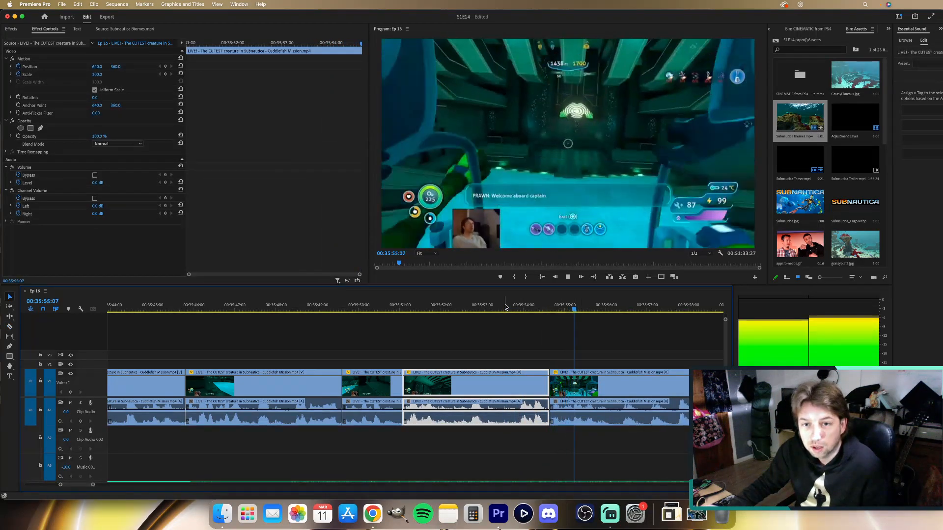
key(minus)
key(minus)
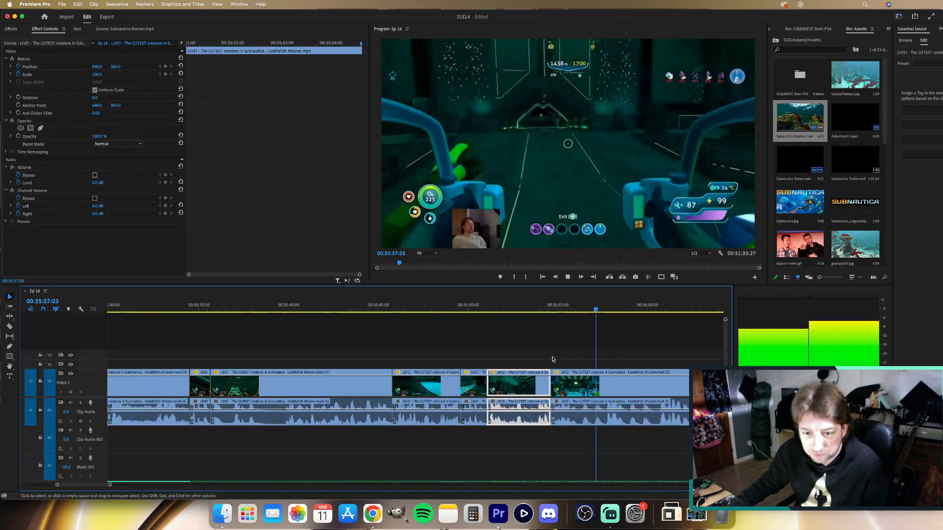
scroll(553, 359, right, 5)
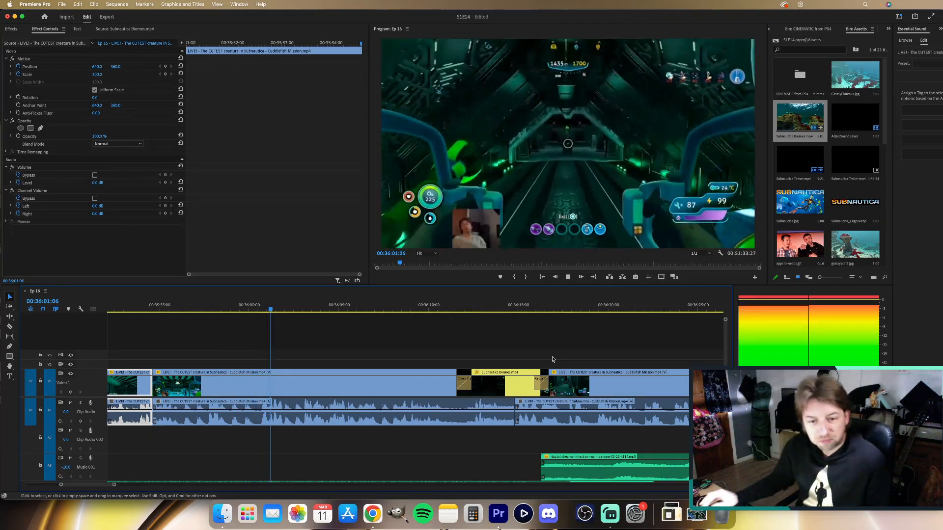
key(space)
Replay the clip after the join and continue through the Subnautica Biomes insert, pausing at 00:36:38:06.
click(169, 385)
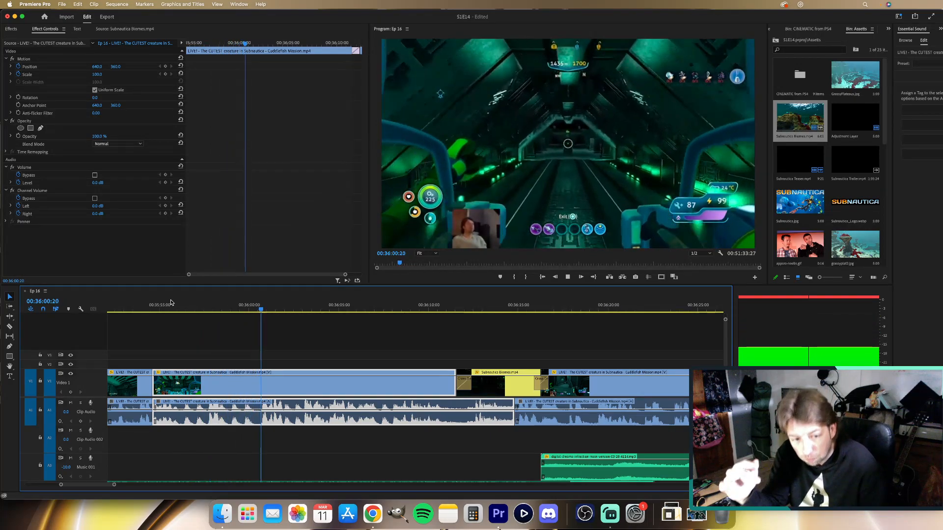
key(space)
click(217, 309)
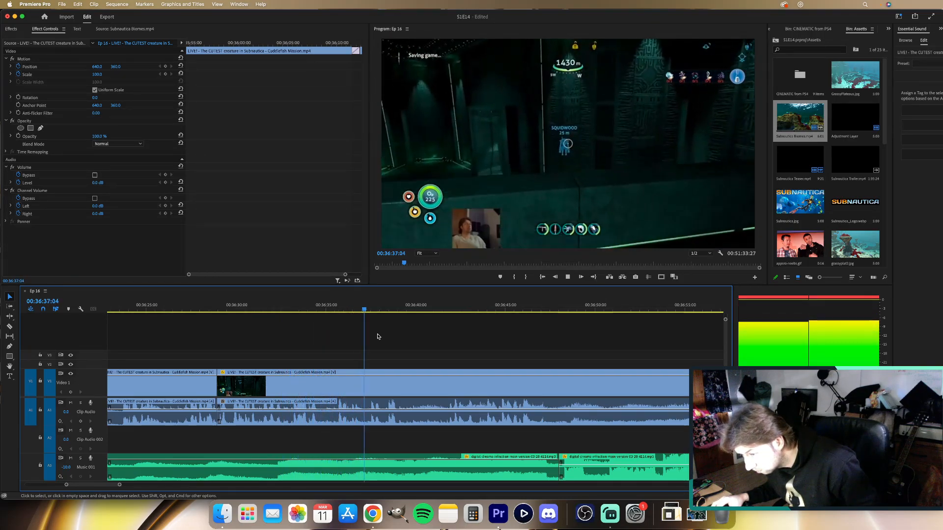
key(space)
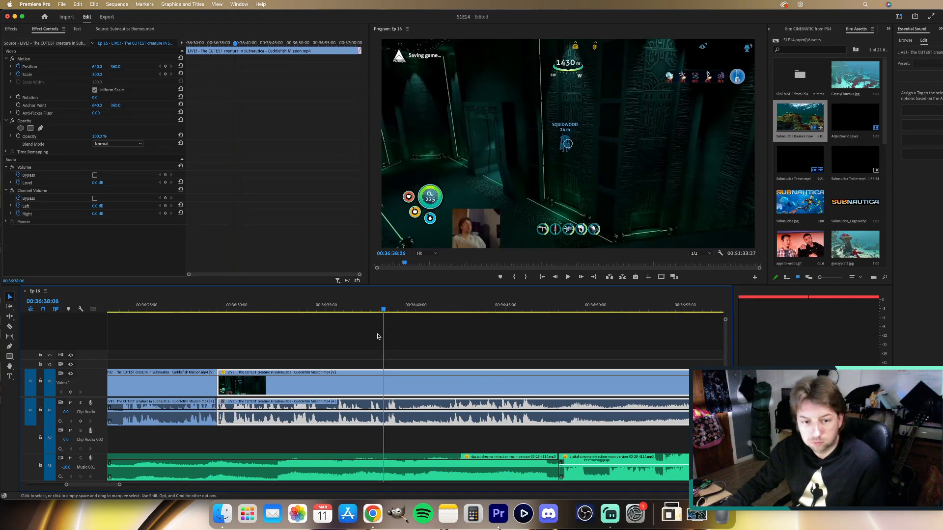
Replay from about 00:36:30:06 to 00:36:31:16, and check the end of the Subnautica Biomes insert, pausing at 00:36:16:24.
click(240, 310)
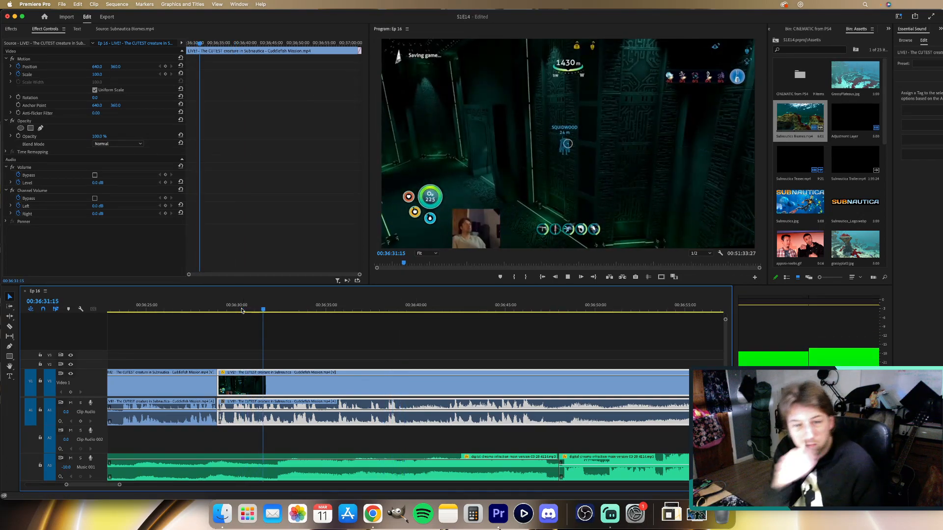
scroll(264, 351, left, 5)
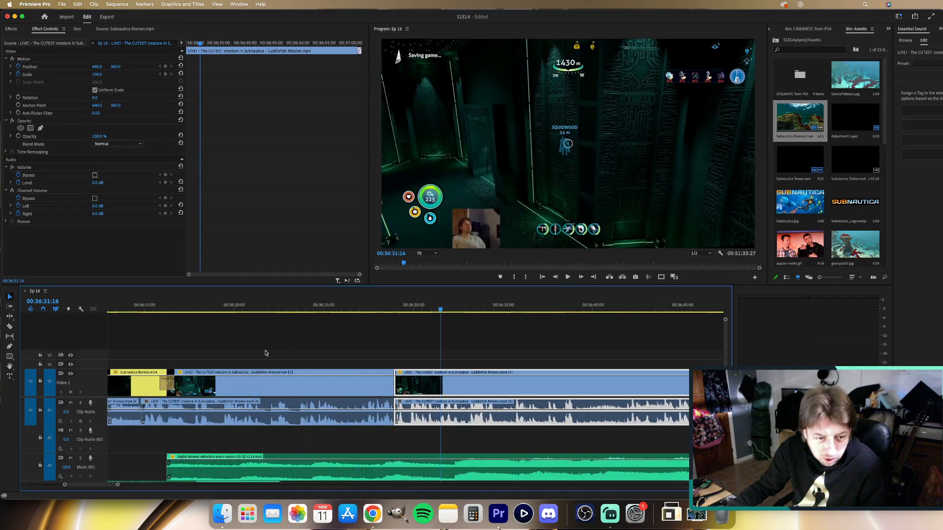
click(162, 309)
key(space)
key(space)
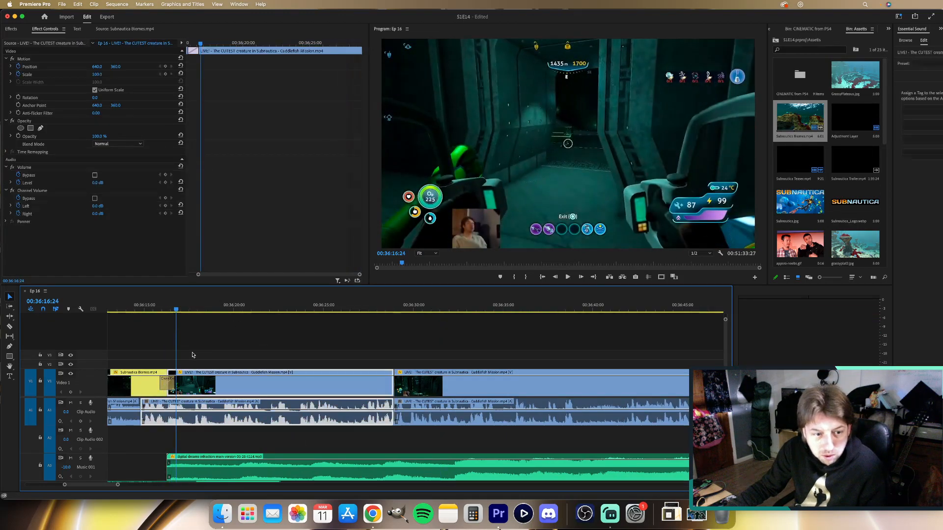
Play from about 00:36:09:10 into the Subnautica Biomes insert, stopping past 00:36:15:16.
scroll(192, 356, left, 7)
click(308, 305)
key(space)
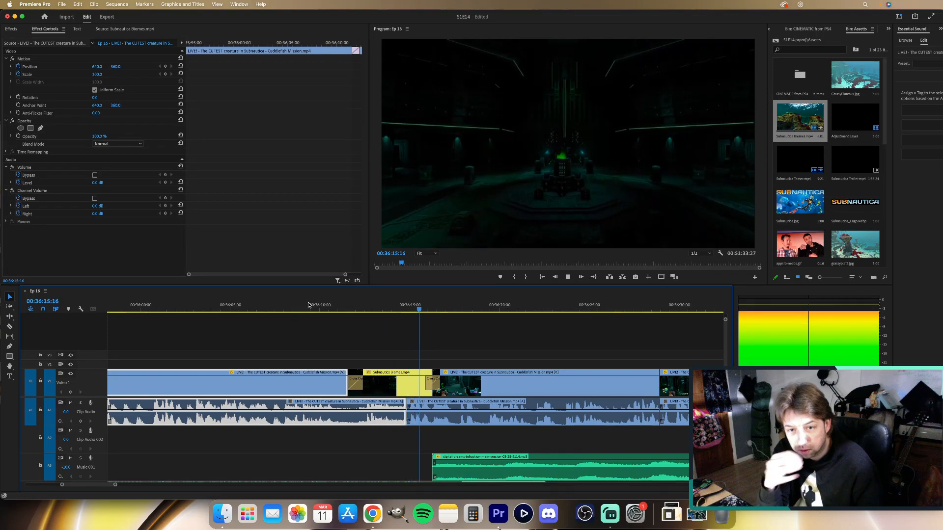
key(space)
Deselect the clips, replay the start of the Subnautica Biomes insert, and play again from about 00:36:11:07 to 00:36:14:07.
key(super+shift+a)
click(359, 306)
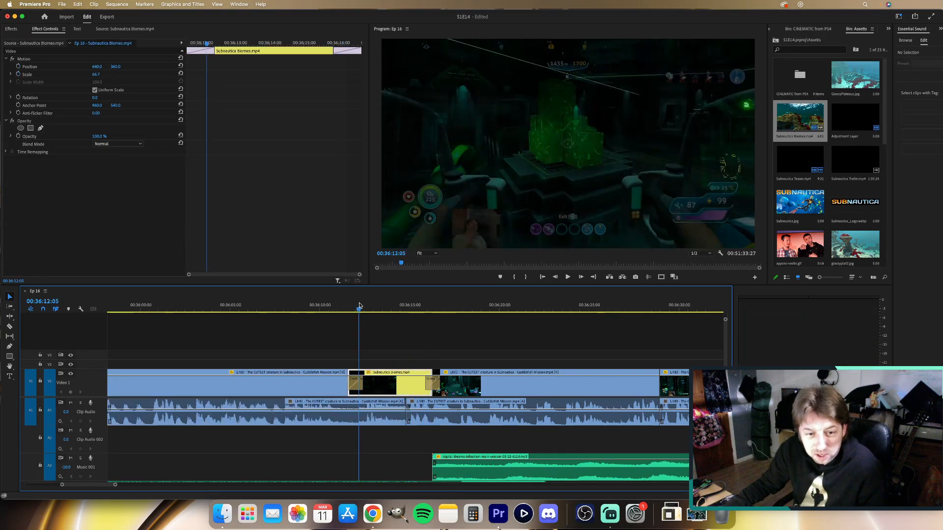
key(space)
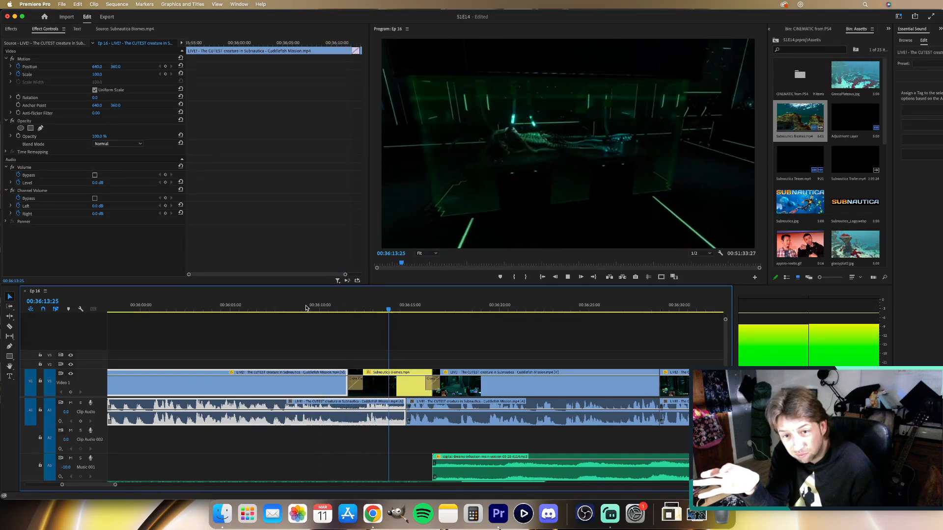
key(space)
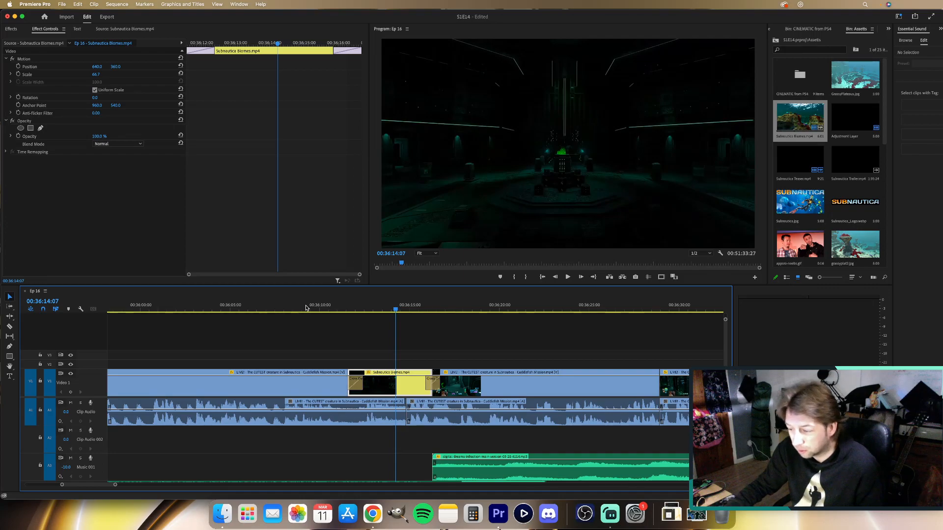
click(342, 307)
key(space)
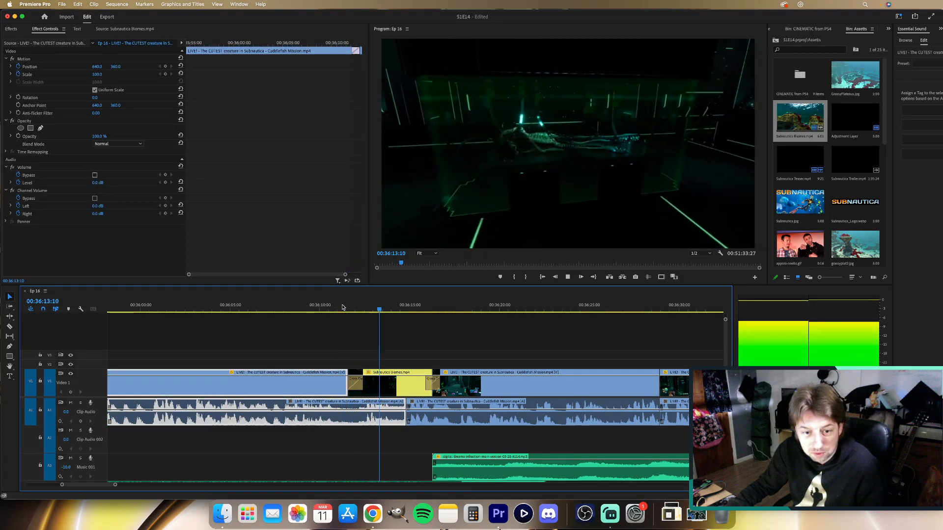
key(space)
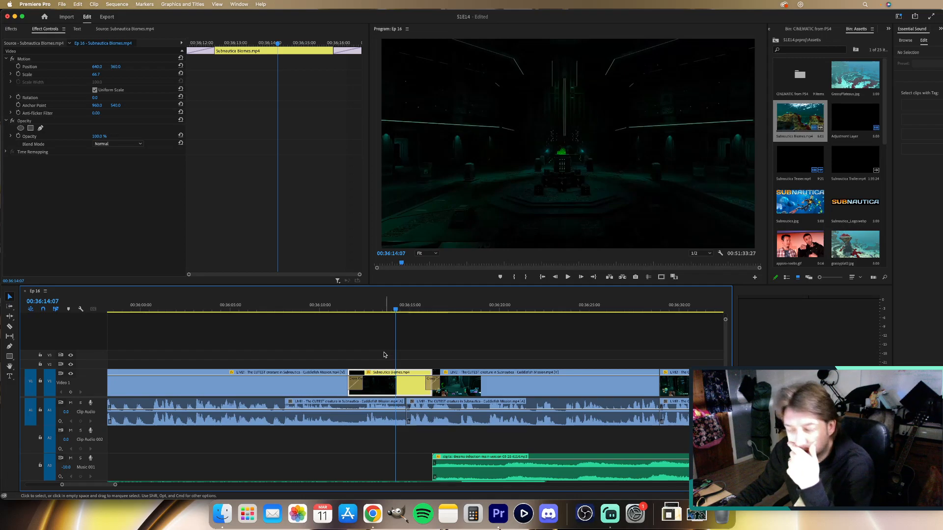
Switch to Chrome with the RainyGrinch profile and search Google for "drill sound effect subnautica prawn suit".
click(372, 514)
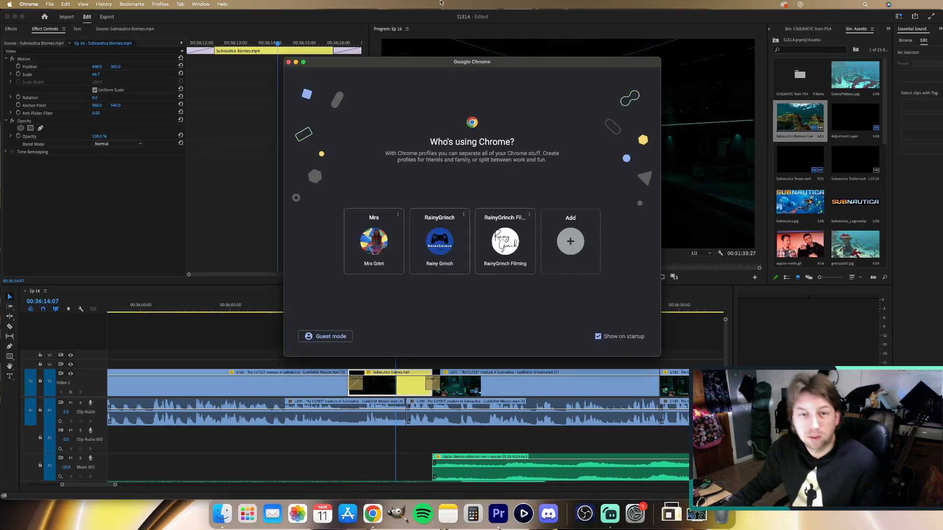
click(439, 242)
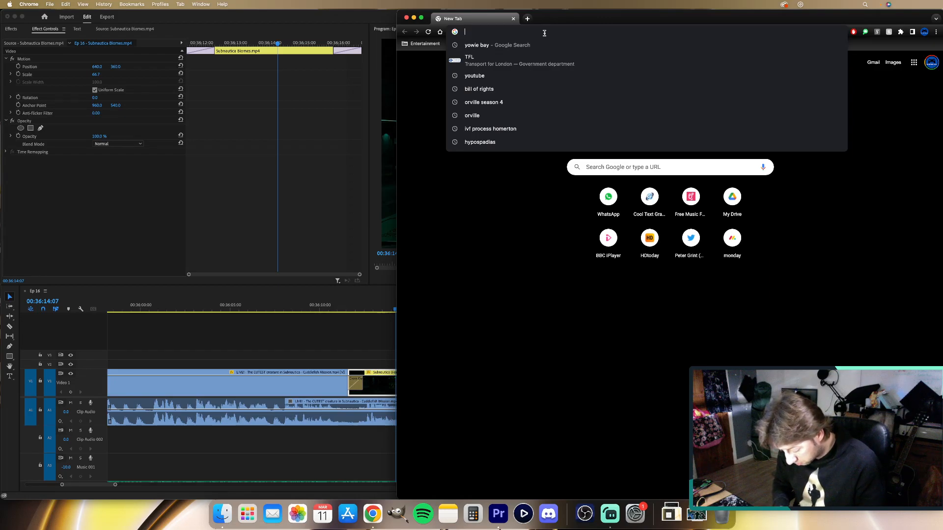
text(drill)
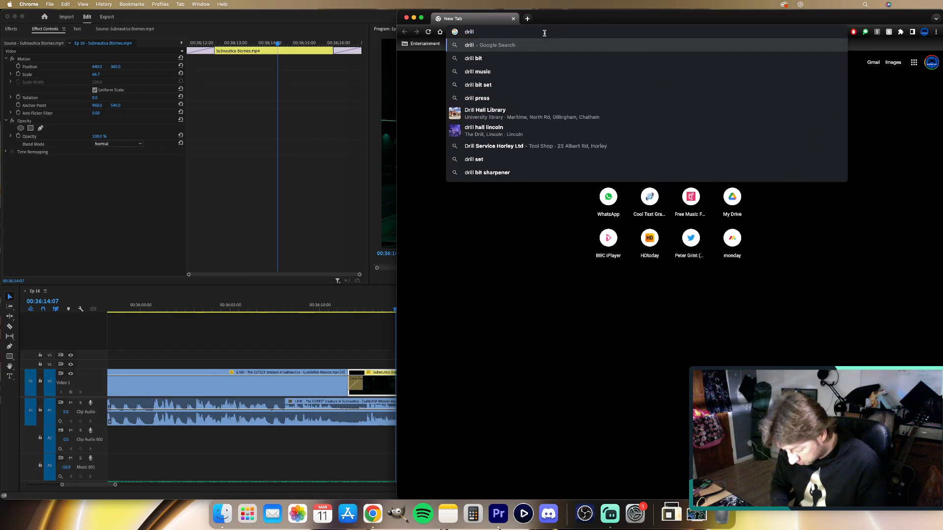
text( sound effect )
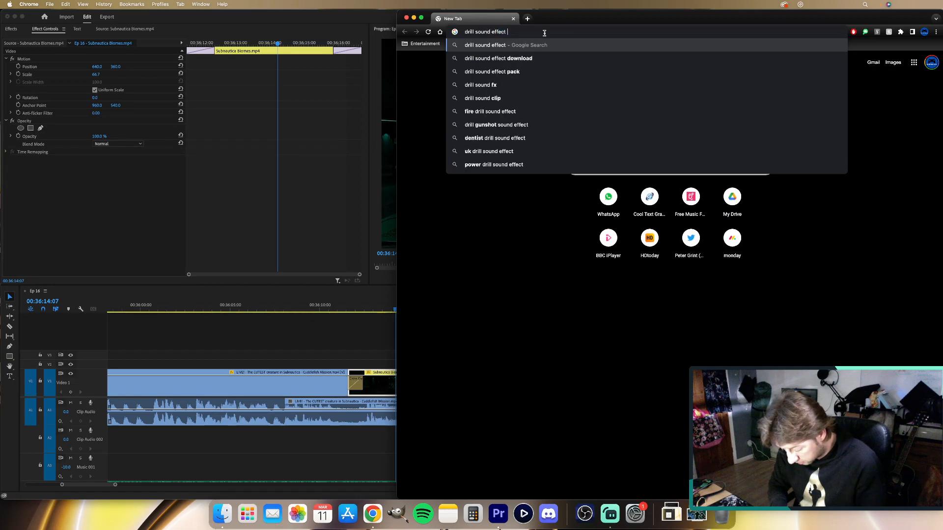
text(subnauaitvca)
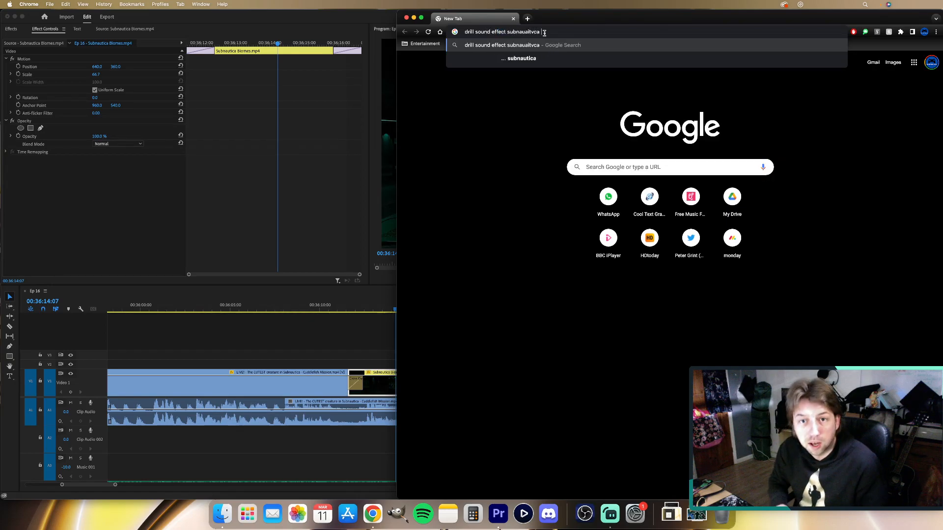
key(BackSpace)
key(BackSpace)
key(BackSpace)
key(BackSpace)
key(BackSpace)
key(BackSpace)
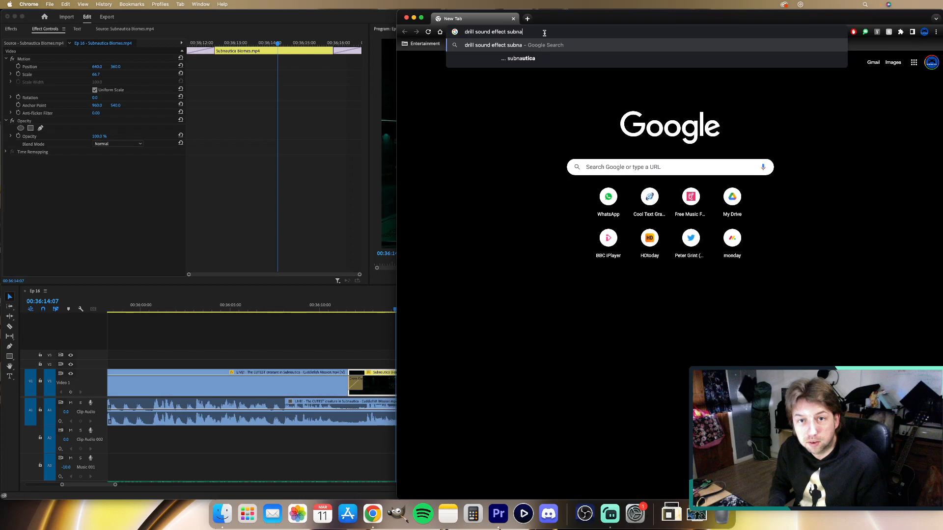
text(utica prawn suit)
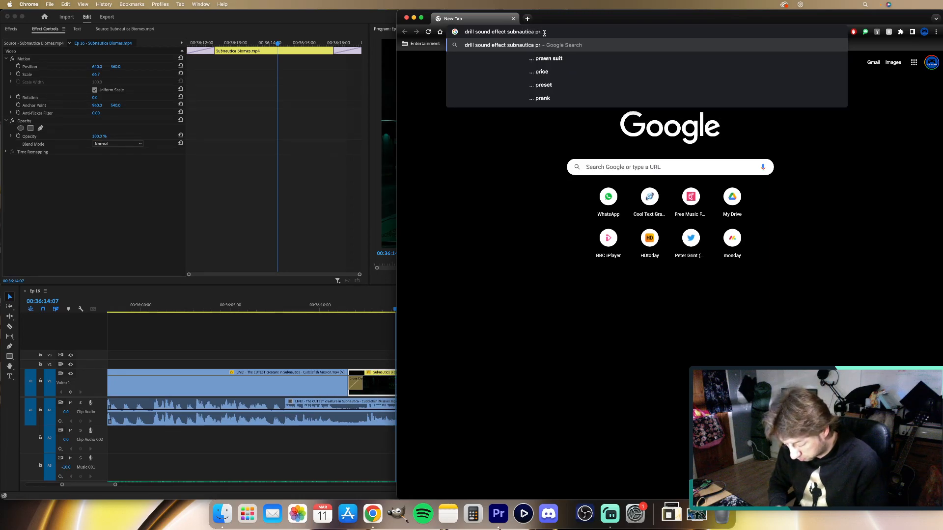
key(Return)
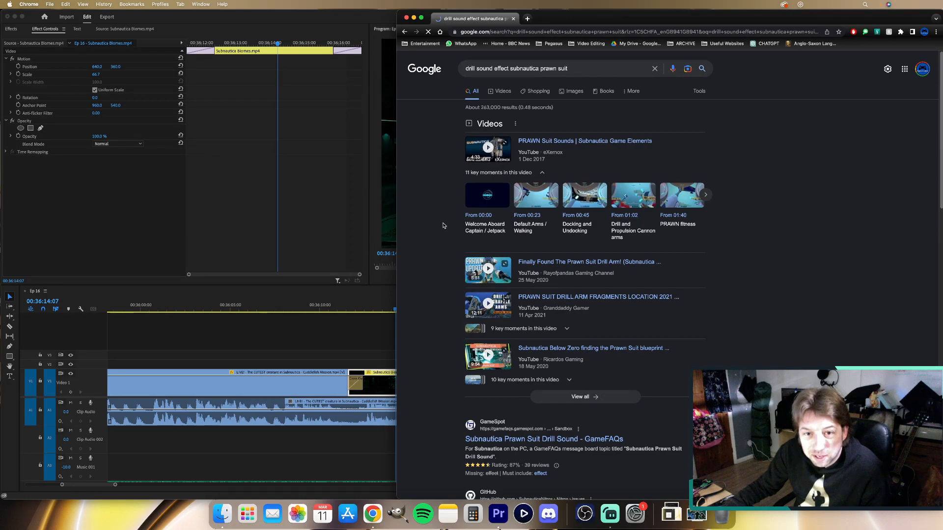
Read the GameFAQs topic on the Subnautica Prawn Suit drill sound, dismissing the privacy notice, and return to the search results.
scroll(447, 400, down, 3)
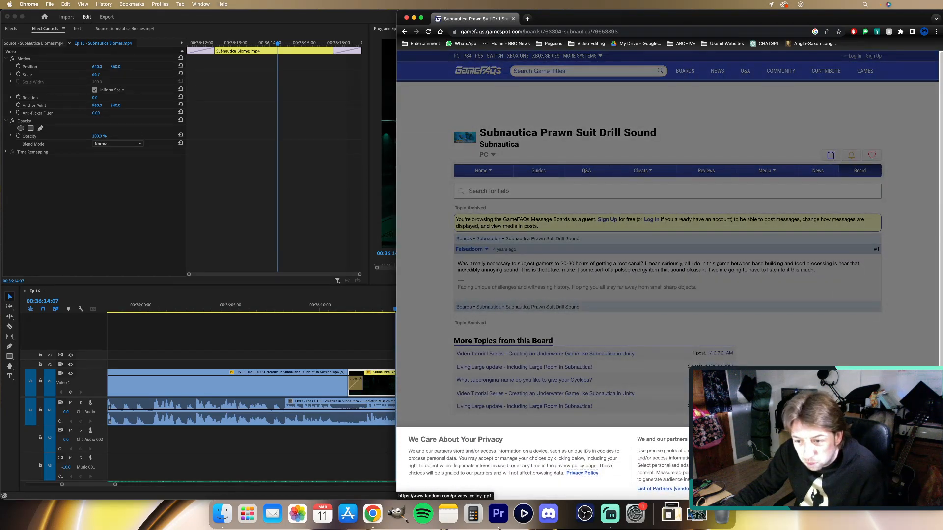
click(879, 463)
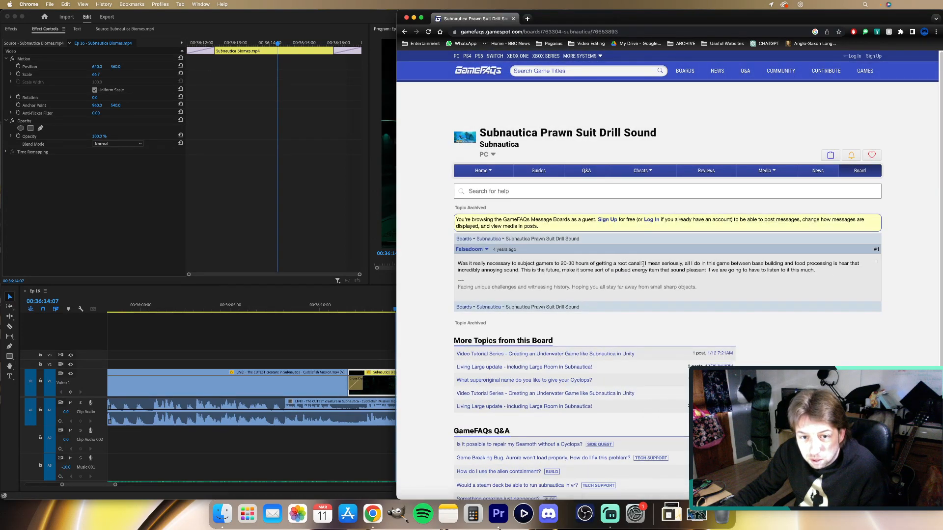
click(404, 32)
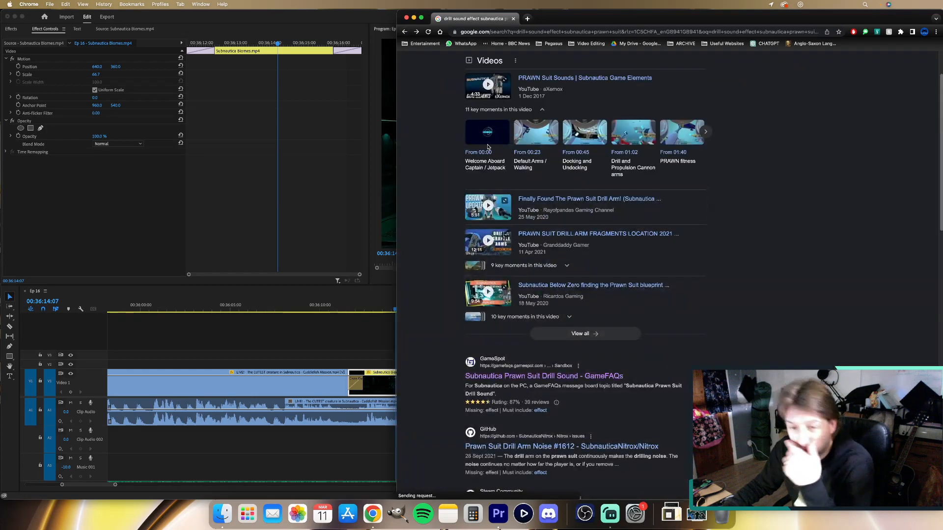
Browse the remaining results and refine the search to "drill sound effect subnautica prawn suit .wav".
scroll(553, 320, down, 5)
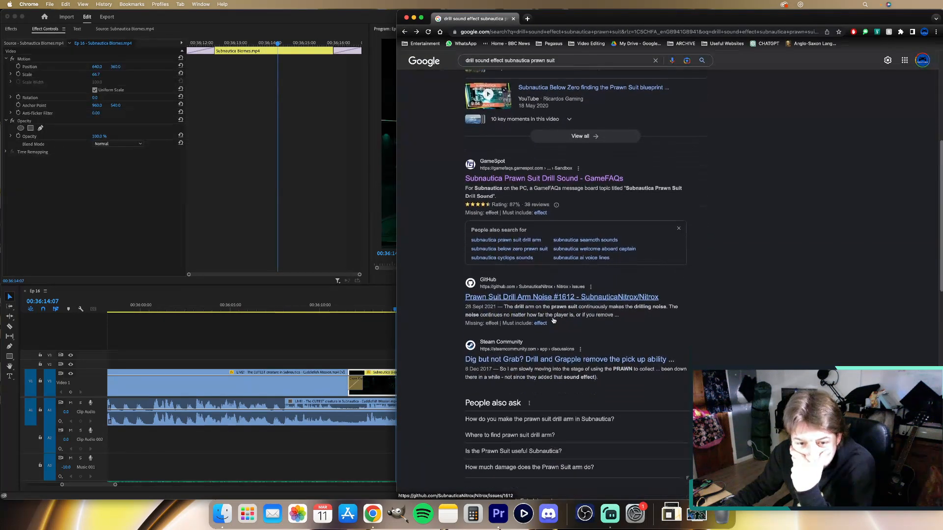
scroll(553, 320, down, 2)
scroll(538, 98, up, 8)
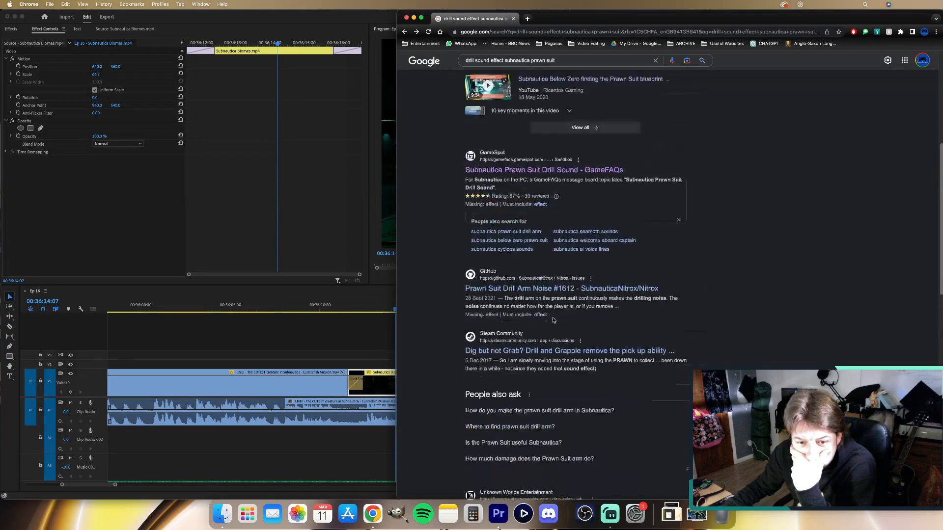
click(600, 72)
text(.w)
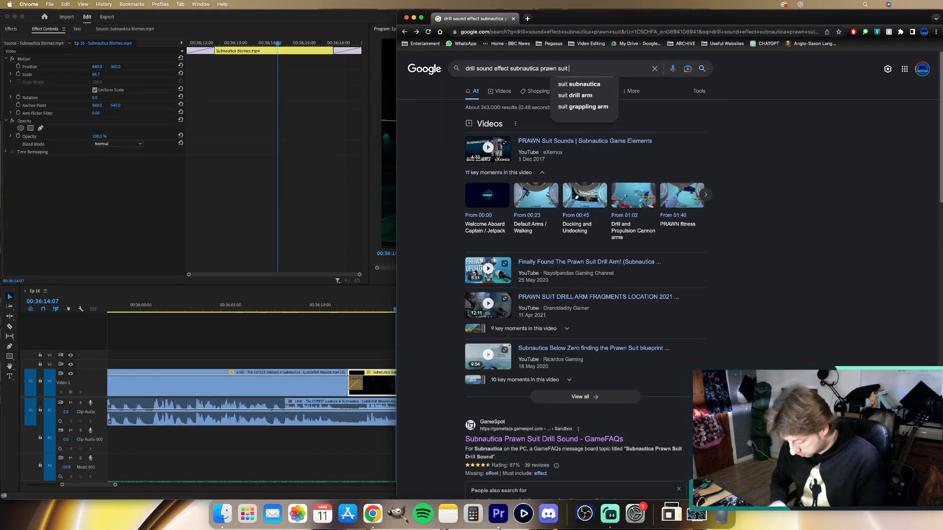
text(av)
key(Return)
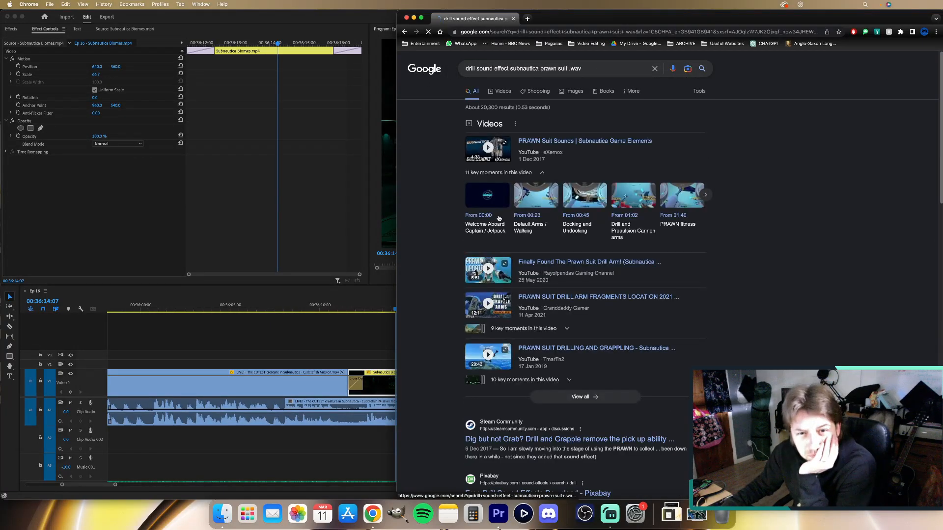
Look over Pixabay's free drill sound effects from the results, and close the page to return to Premiere Pro.
scroll(439, 236, down, 3)
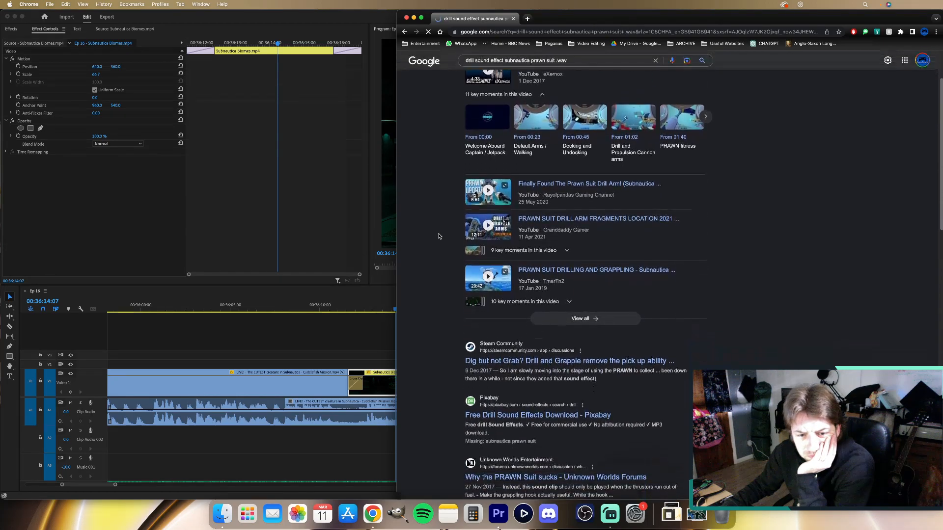
scroll(439, 236, down, 3)
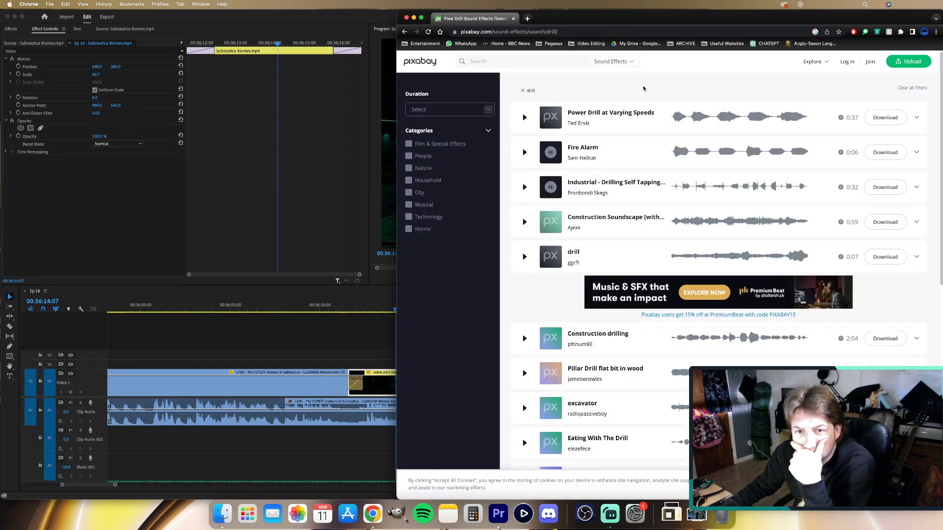
click(514, 19)
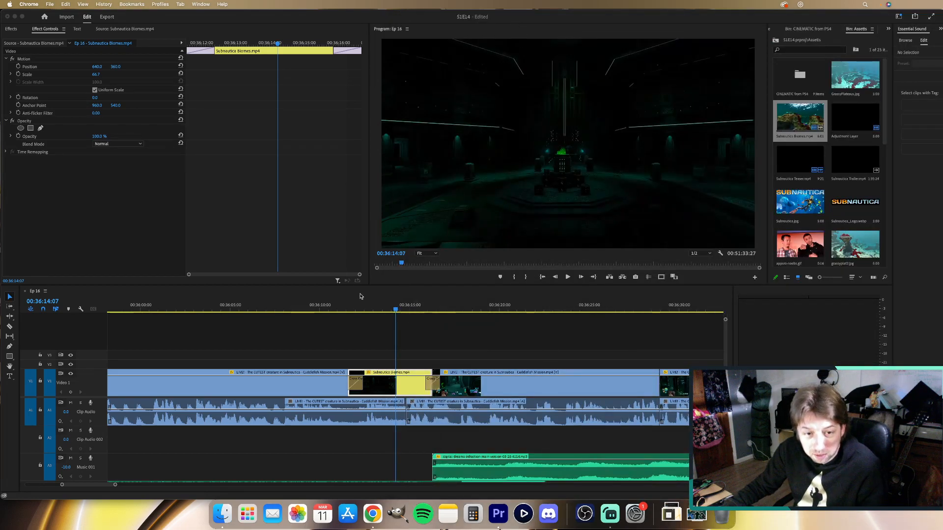
Play the Subnautica Biomes insert from about 00:36:11:18 into the following gameplay clip, stopping around 00:36:16:16.
click(347, 304)
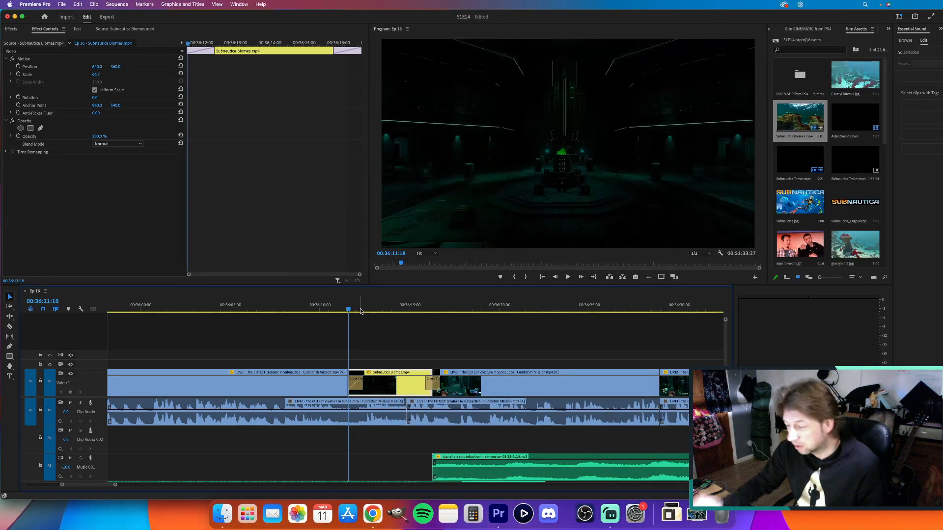
key(space)
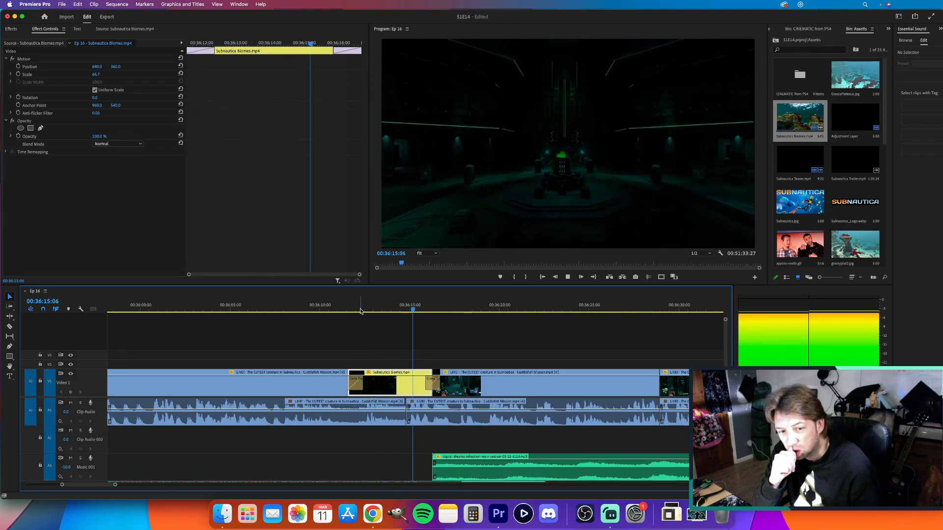
key(space)
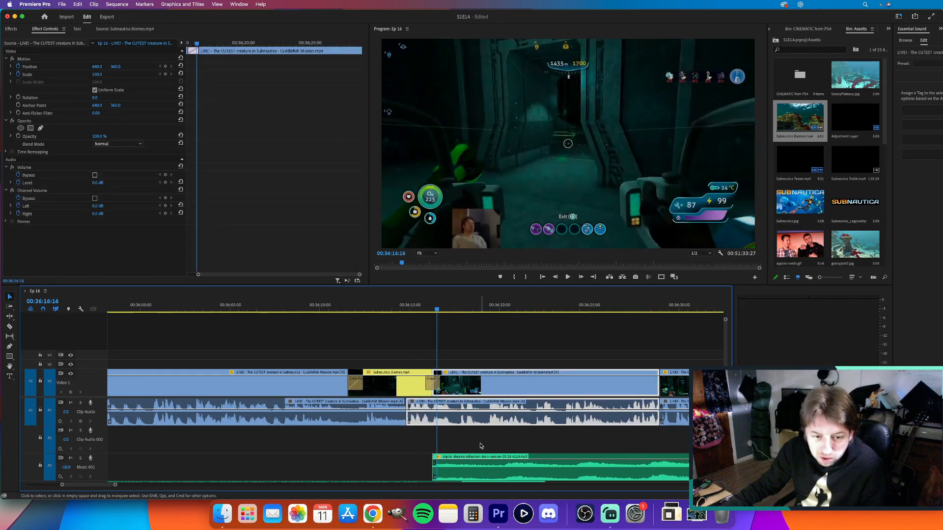
Add a Constant Power crossfade at the audio join of the two gameplay clips beneath the Subnautica Biomes insert.
click(388, 419)
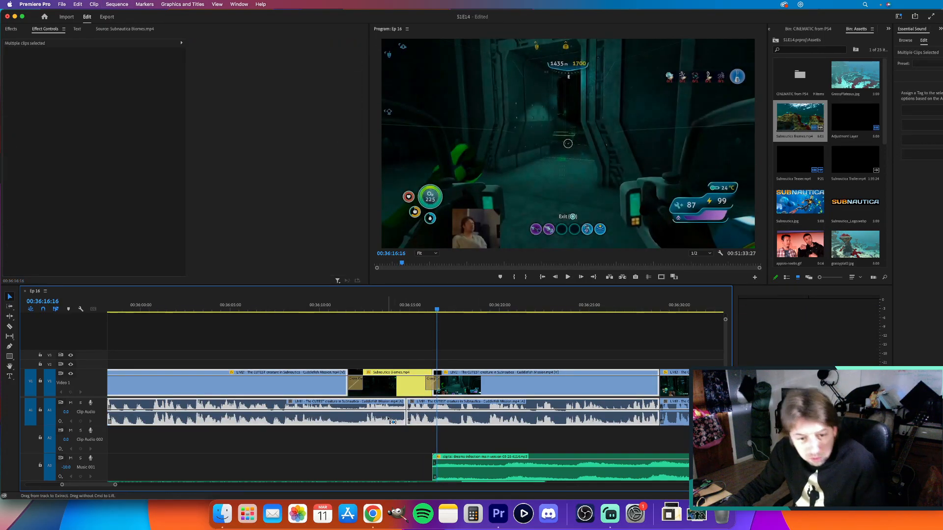
click(415, 442)
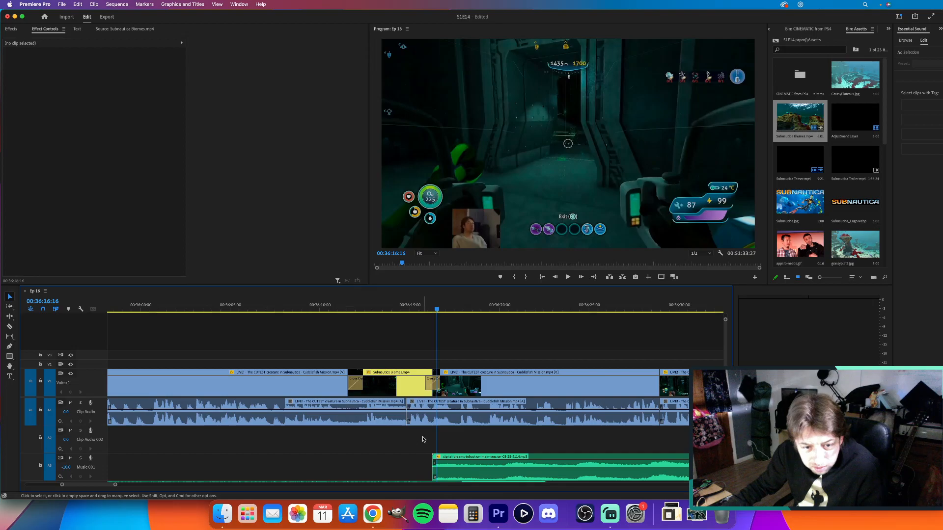
drag(394, 425, 392, 421)
key(super+shift+d)
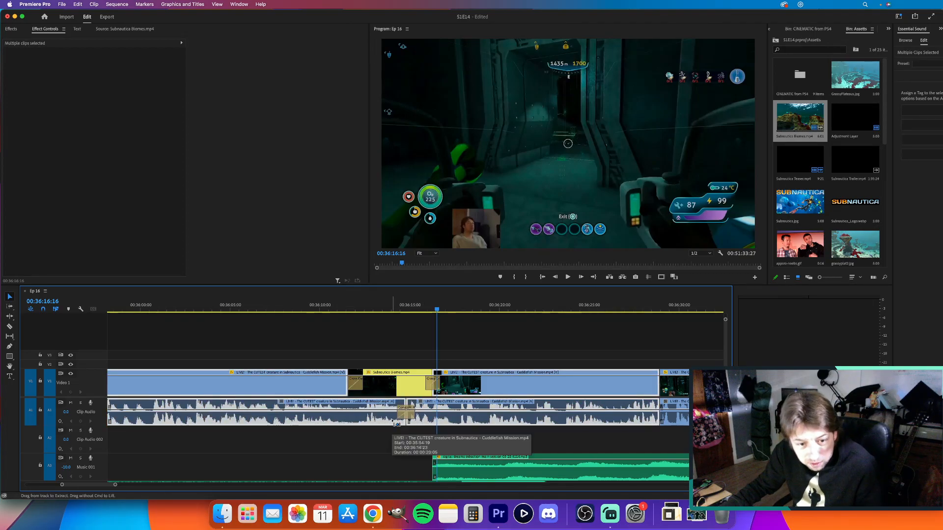
Play from about 00:36:12:23 across the audio crossfade and into the gameplay clip, pausing at 00:36:25:00.
scroll(392, 421, down, 3)
scroll(392, 422, left, 3)
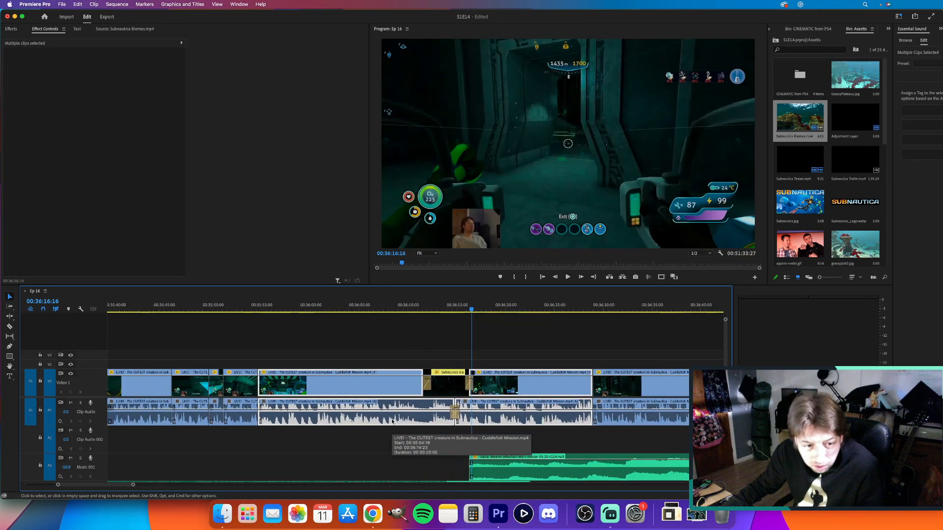
click(434, 307)
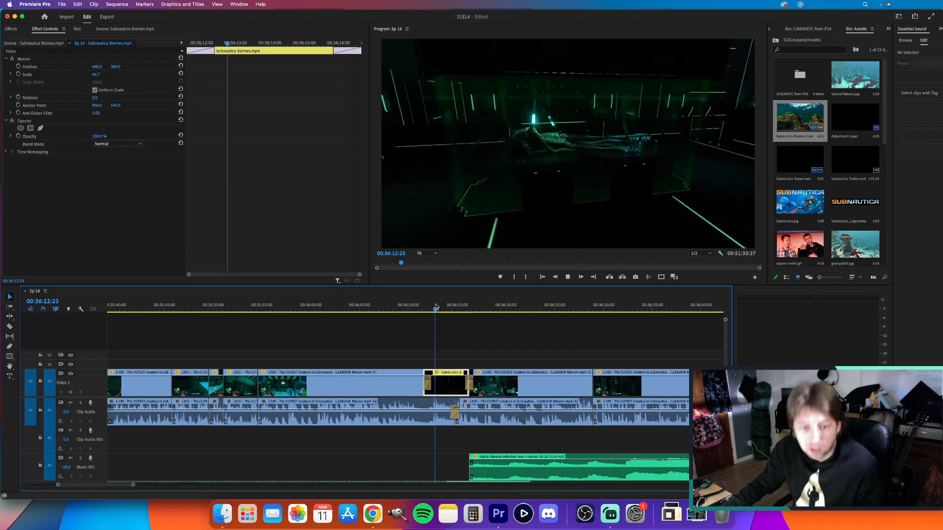
key(space)
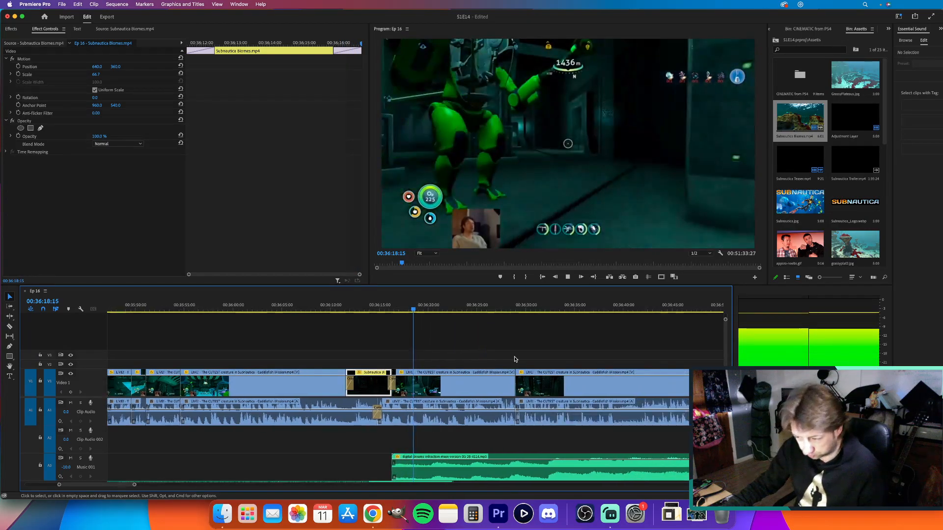
scroll(420, 352, up, 3)
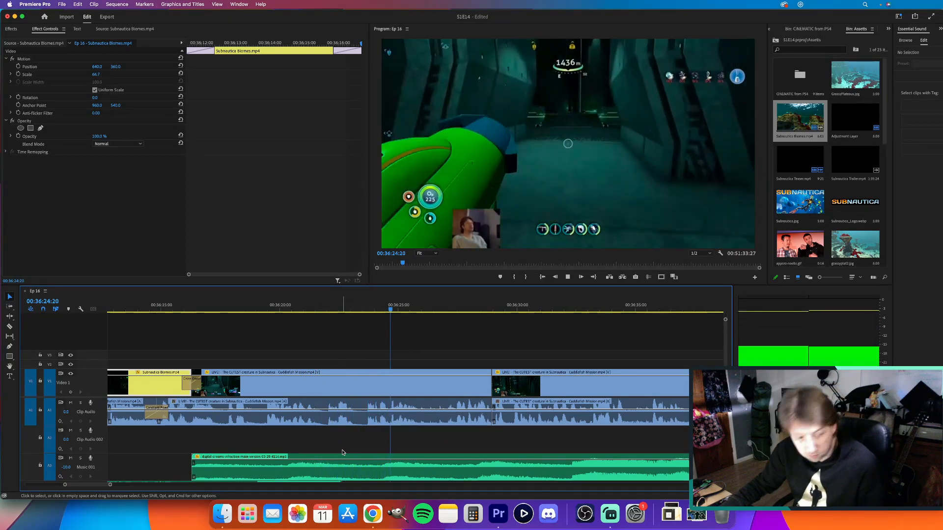
key(space)
Razor the gameplay clip at 00:36:21:16 and about two seconds further on, and select the short piece between the cuts.
key(c)
click(321, 408)
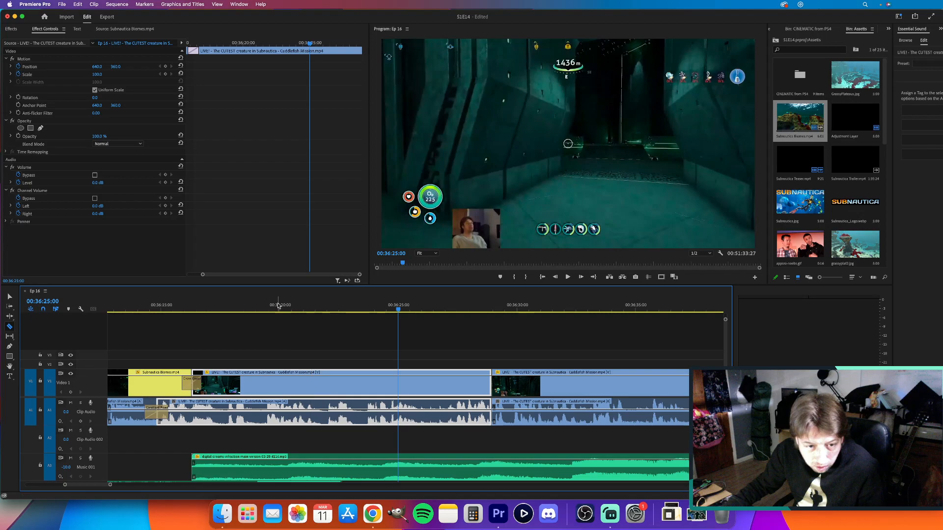
click(264, 305)
key(space)
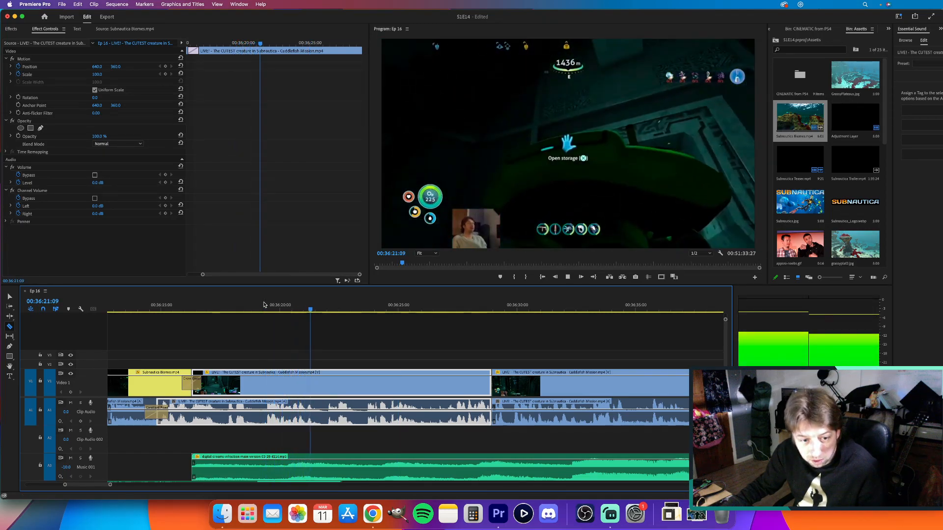
key(space)
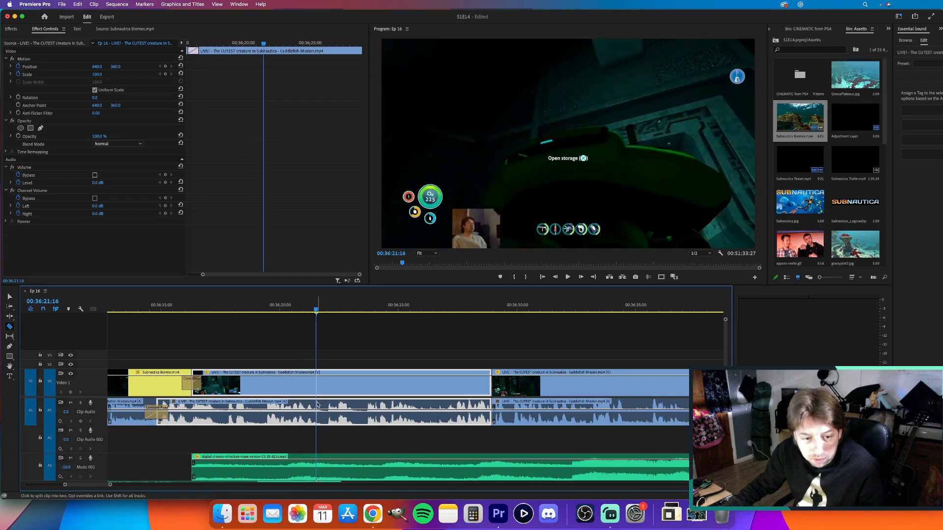
click(318, 404)
click(366, 416)
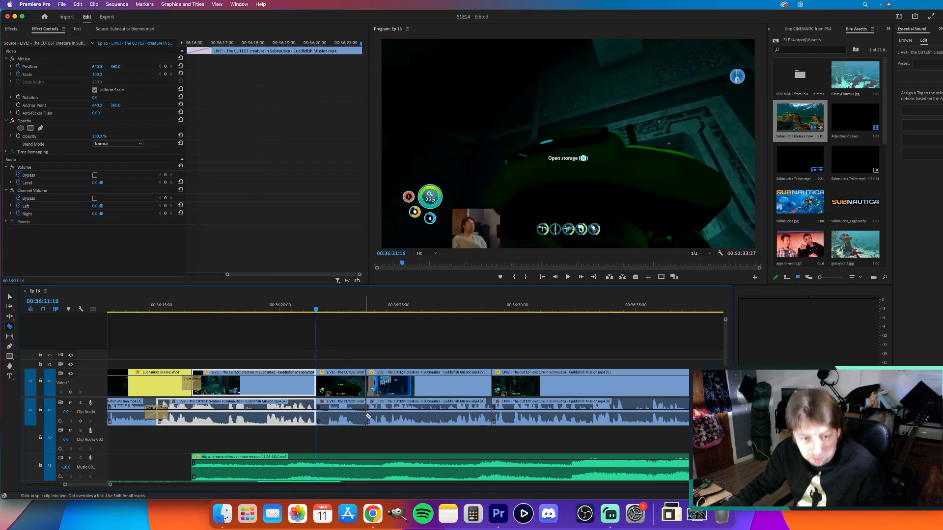
click(352, 388)
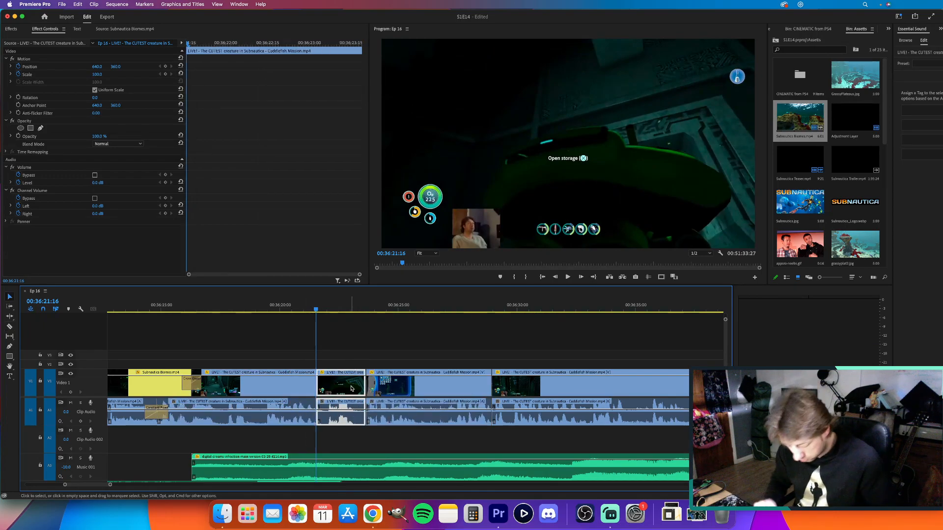
Play from 00:36:14:15 across the end of the Subnautica Biomes insert and through the following gameplay, stopping at 00:36:24:19.
click(149, 306)
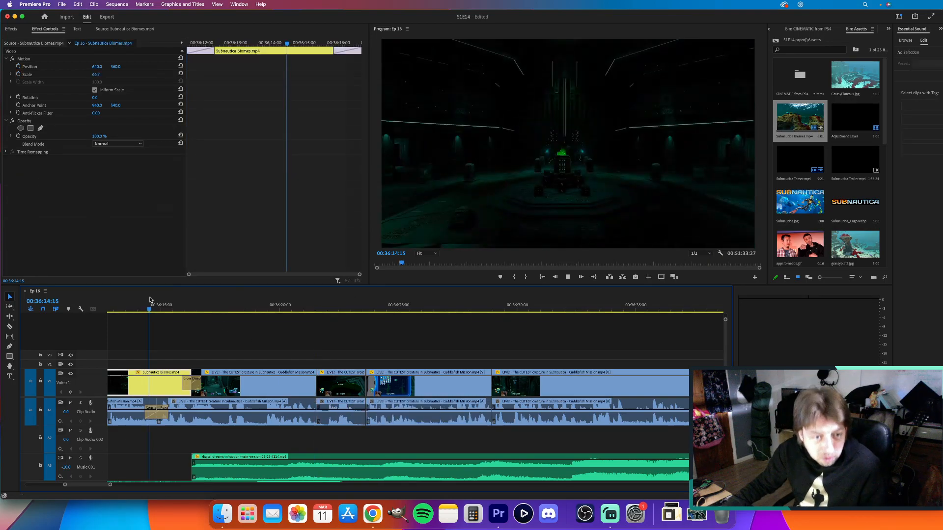
key(space)
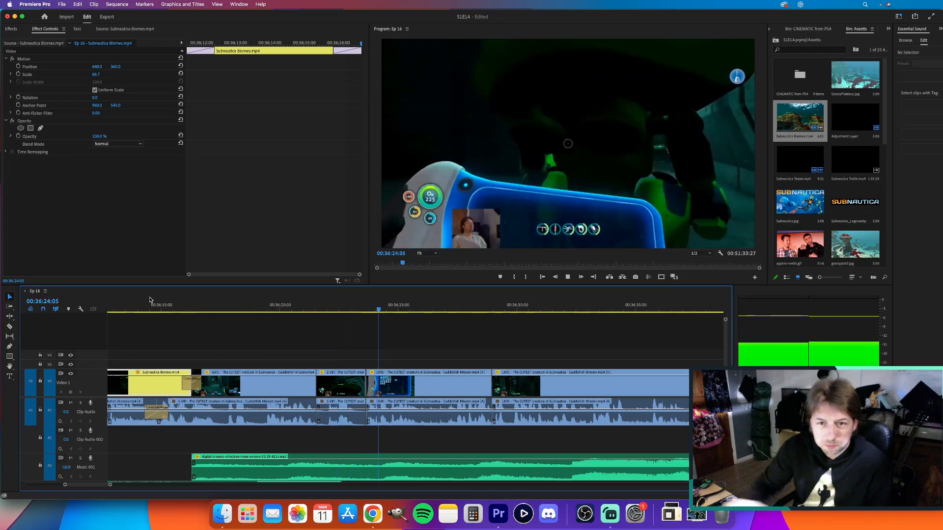
key(space)
Trim the start of the digital dreams music clip to about 00:36:29 and ripple delete the short gameplay piece at 00:36:21:16.
click(354, 389)
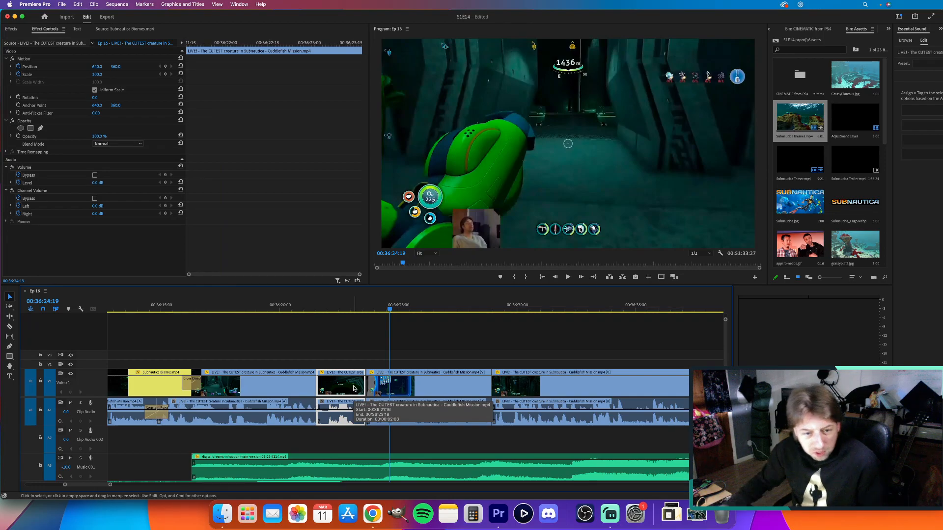
scroll(354, 388, down, 6)
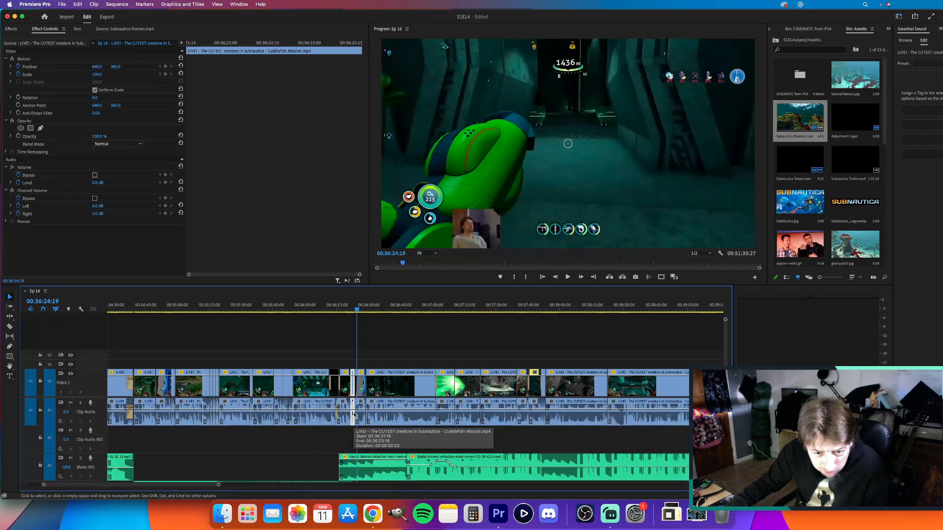
scroll(355, 414, right, 3)
scroll(378, 427, down, 2)
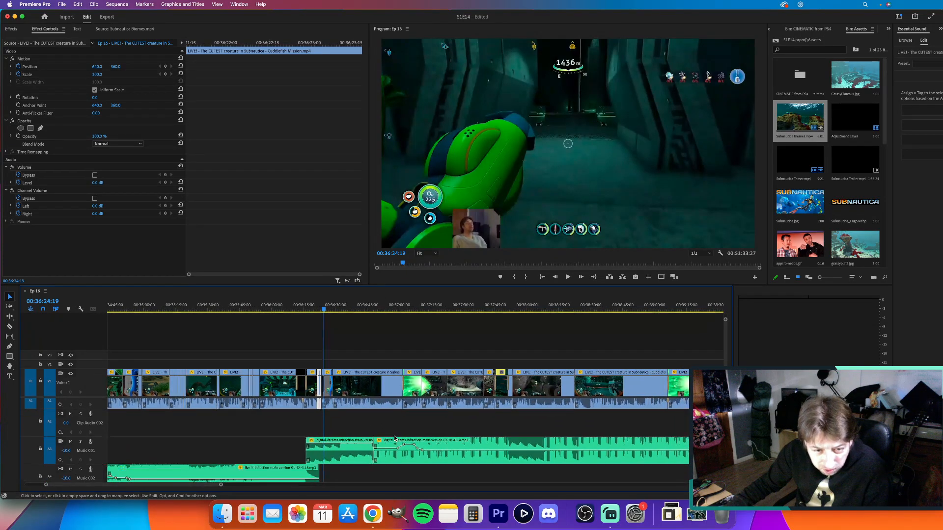
scroll(394, 437, right, 1)
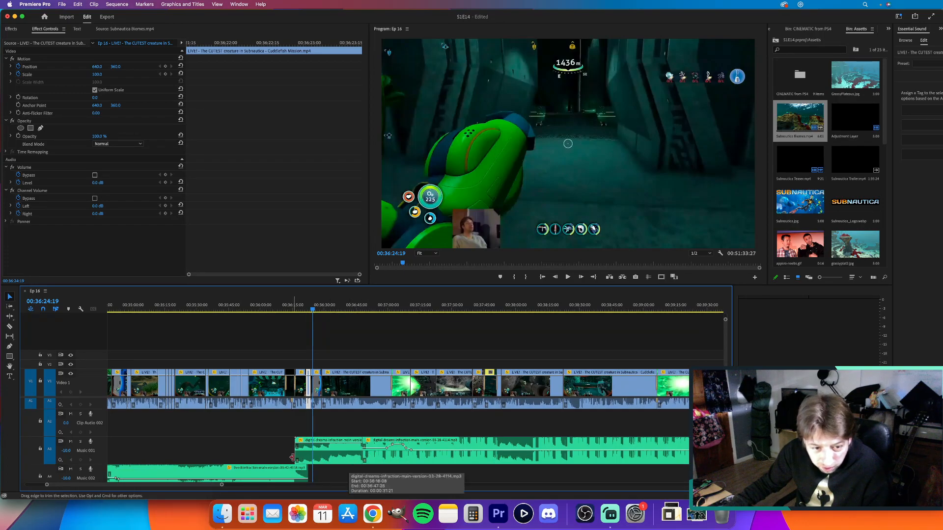
drag(297, 456, 322, 455)
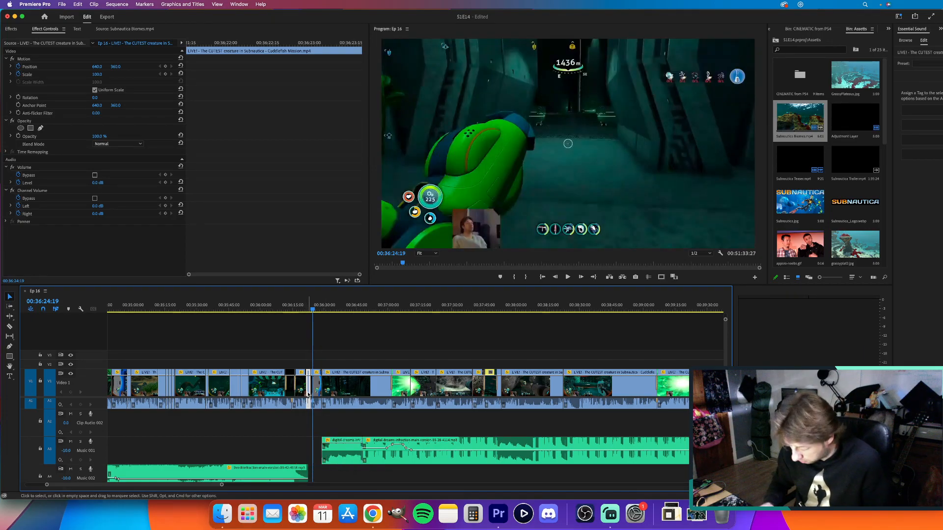
key(q)
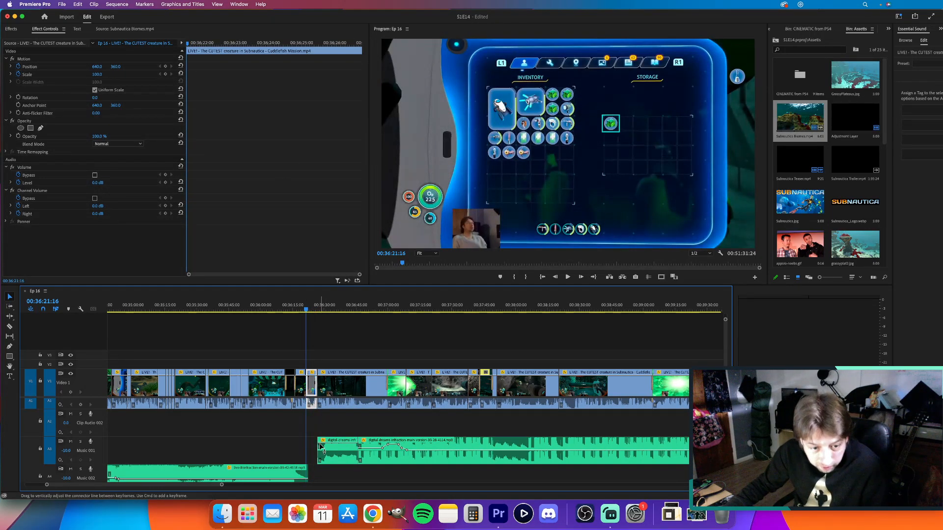
Extend the start of the digital dreams music clip back to about 00:36:14:10, beneath the Subnautica Biomes insert.
click(316, 449)
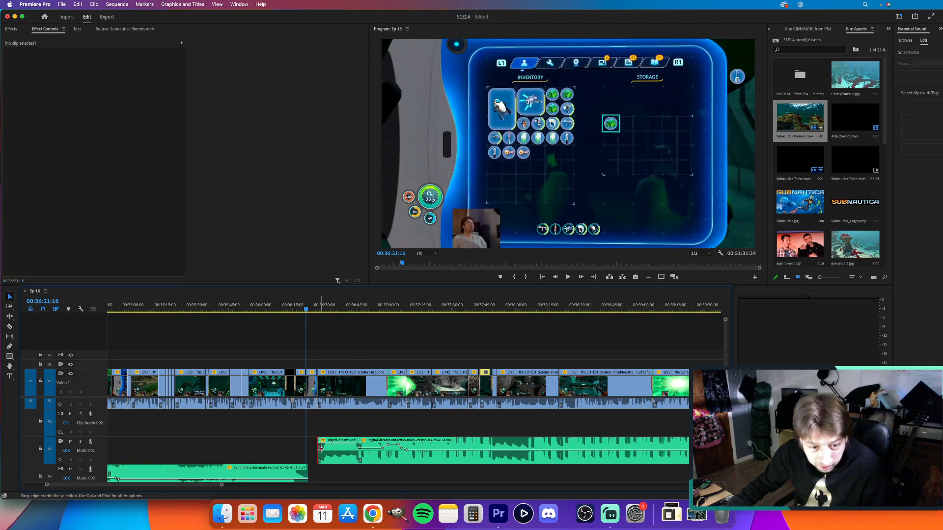
drag(320, 449, 291, 447)
click(296, 316)
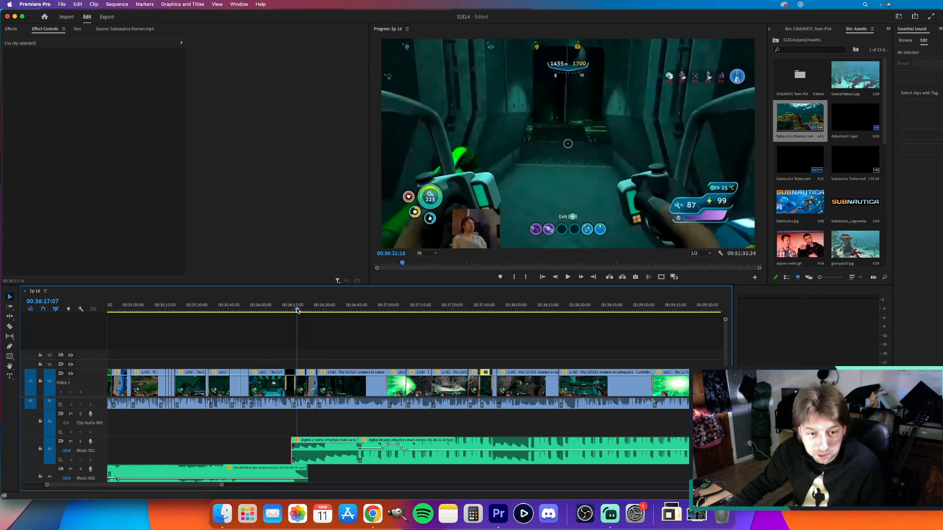
scroll(292, 365, up, 5)
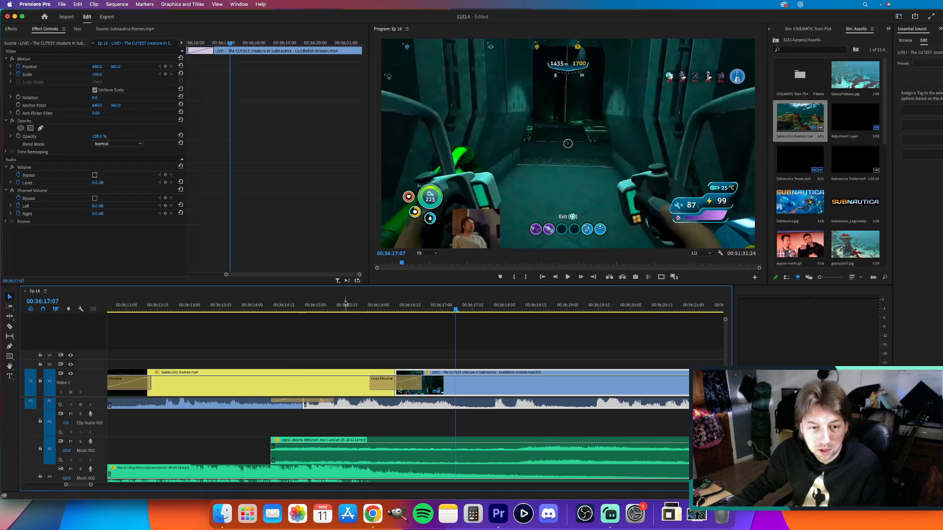
Play from about 00:36:15:05 across the new cut at 00:36:21:16, pausing at 00:36:26:24.
click(324, 305)
key(space)
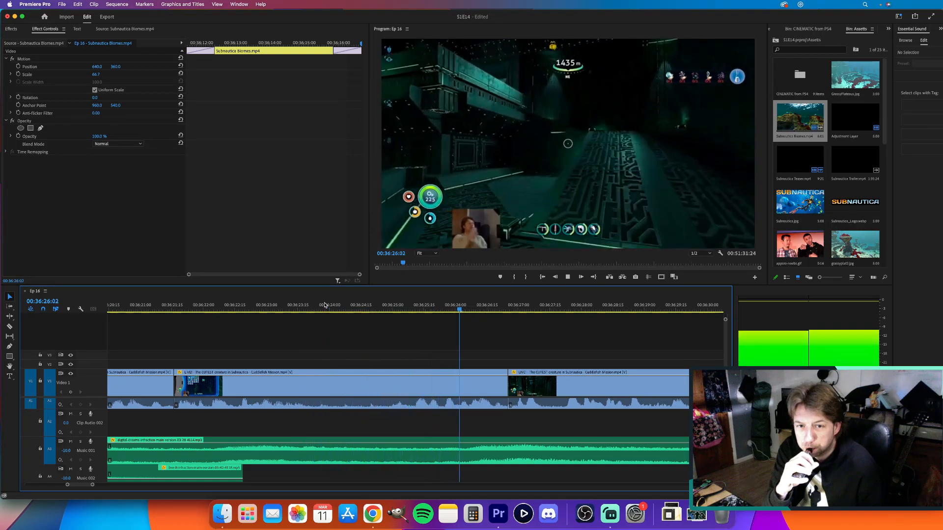
key(space)
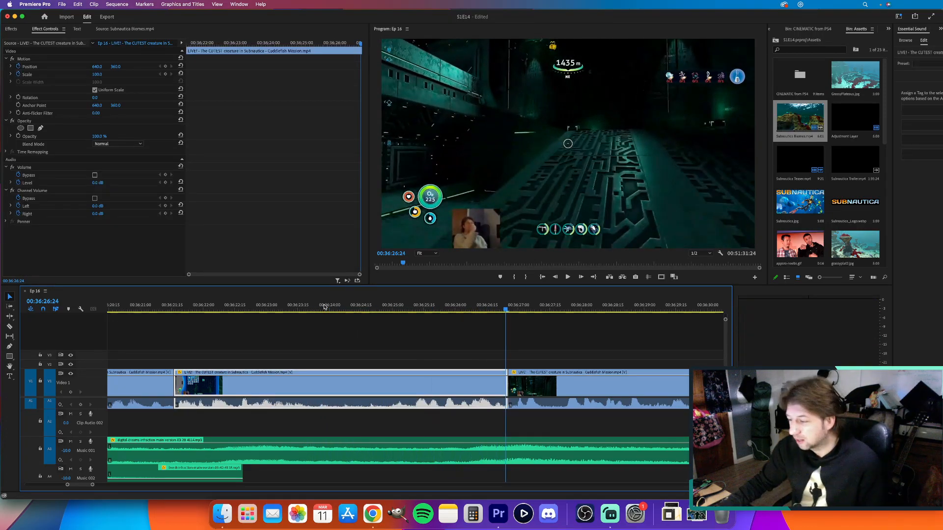
Replay the gameplay clip up to 00:36:25:12 and razor it at 00:36:23:22 and about 00:36:24:28.
scroll(365, 428, up, 3)
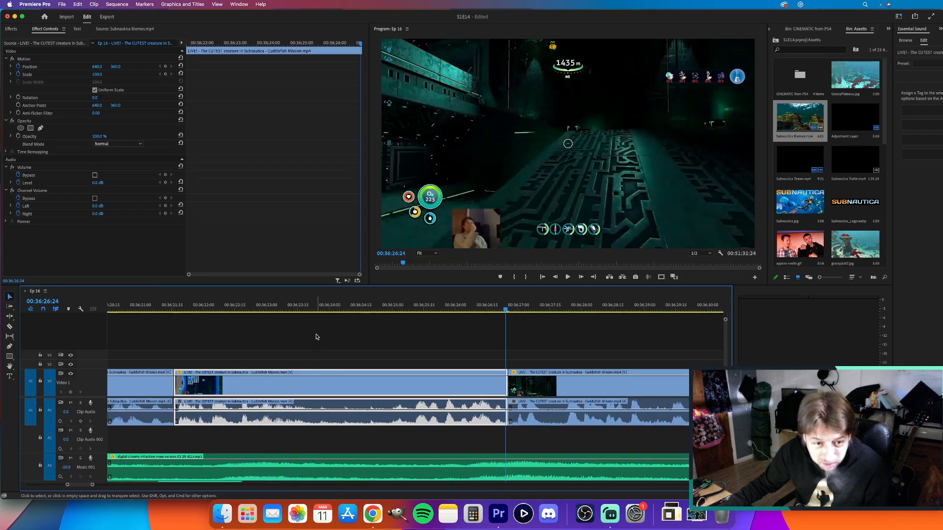
key(space)
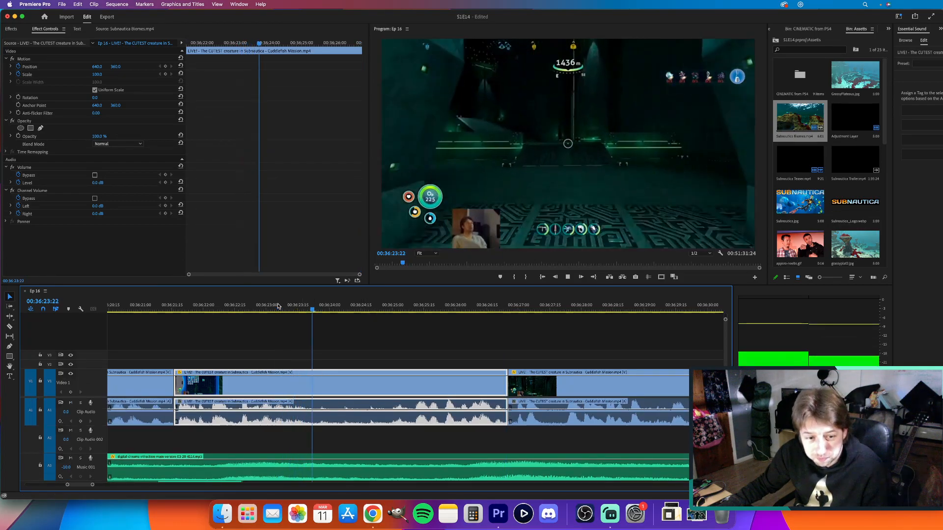
key(space)
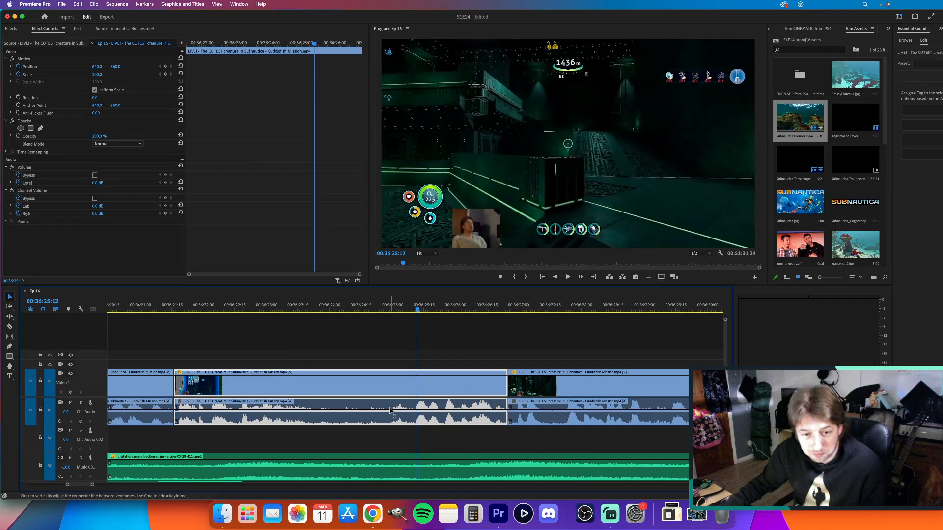
click(391, 413)
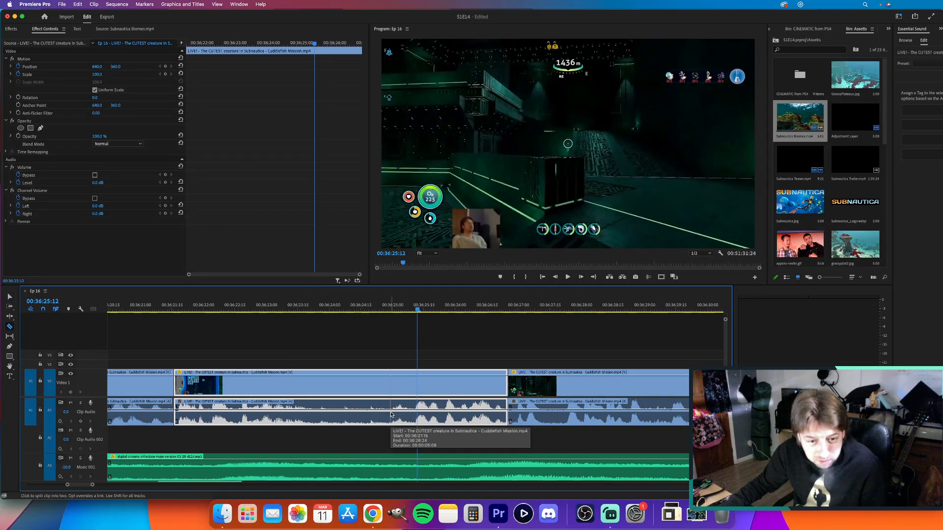
click(315, 414)
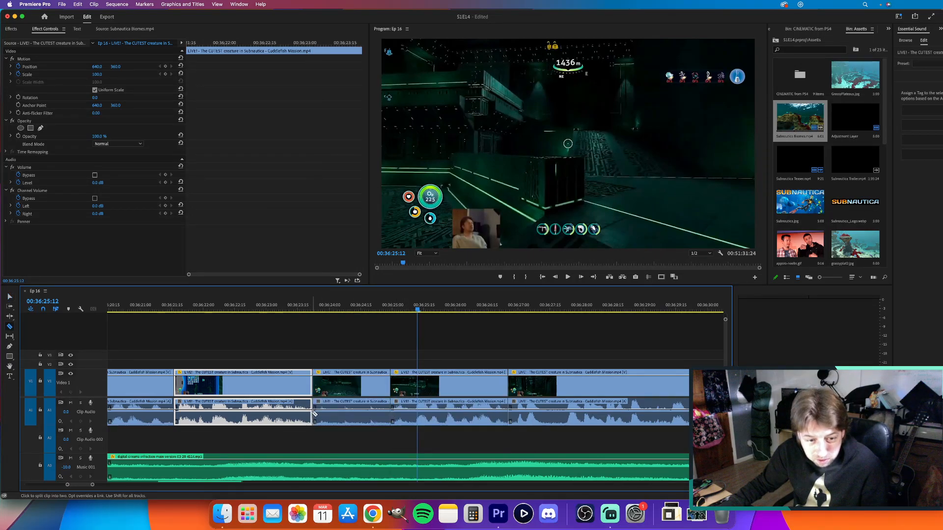
Trim the digital dreams music clip's start to about 00:36:27 and ripple delete the gameplay piece between the two new cuts.
click(353, 389)
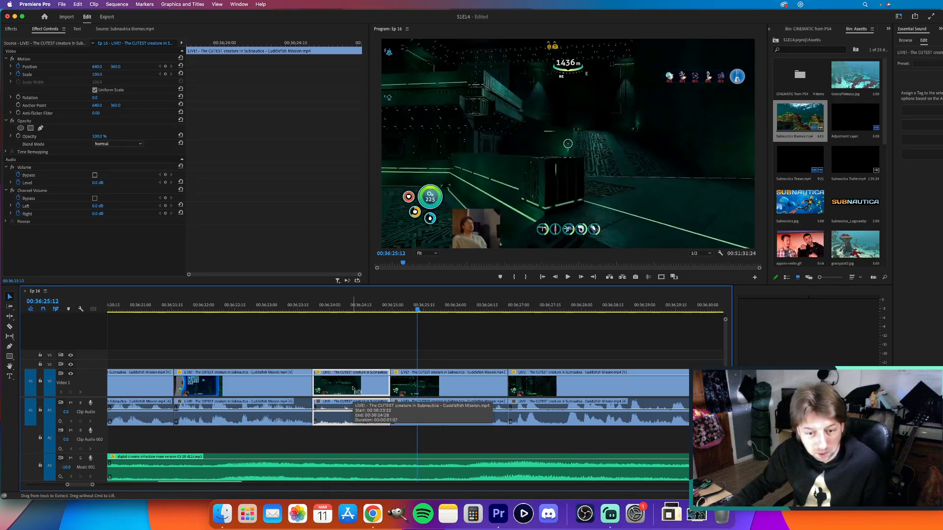
alt+scroll(358, 437, down, 5)
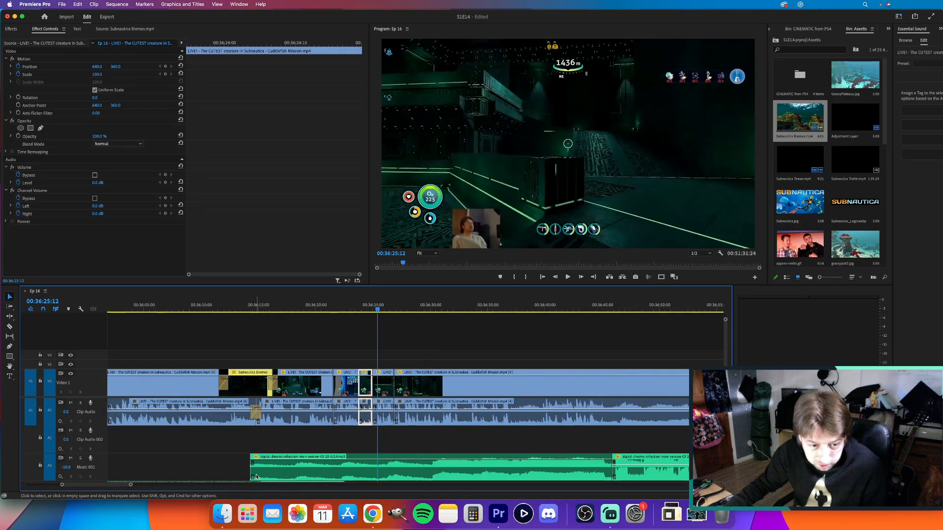
drag(255, 473, 396, 475)
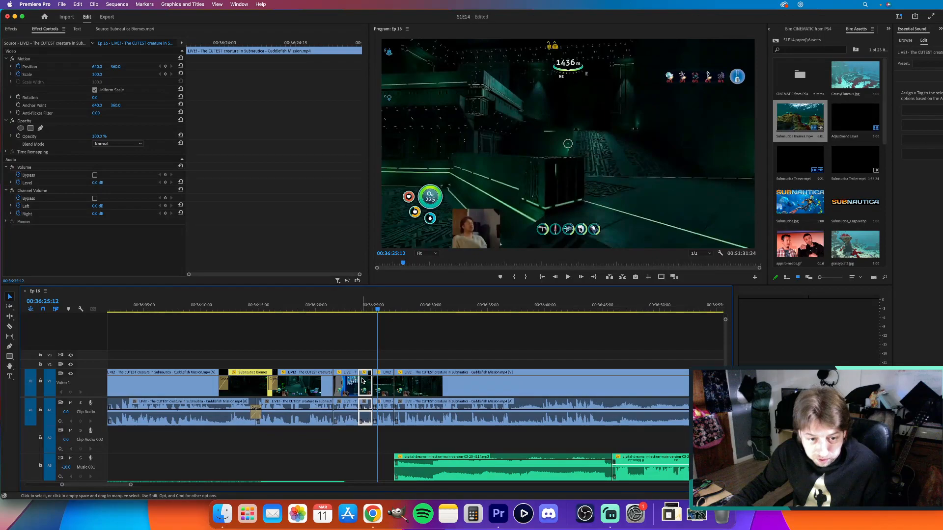
key(shift+Delete)
key(Up)
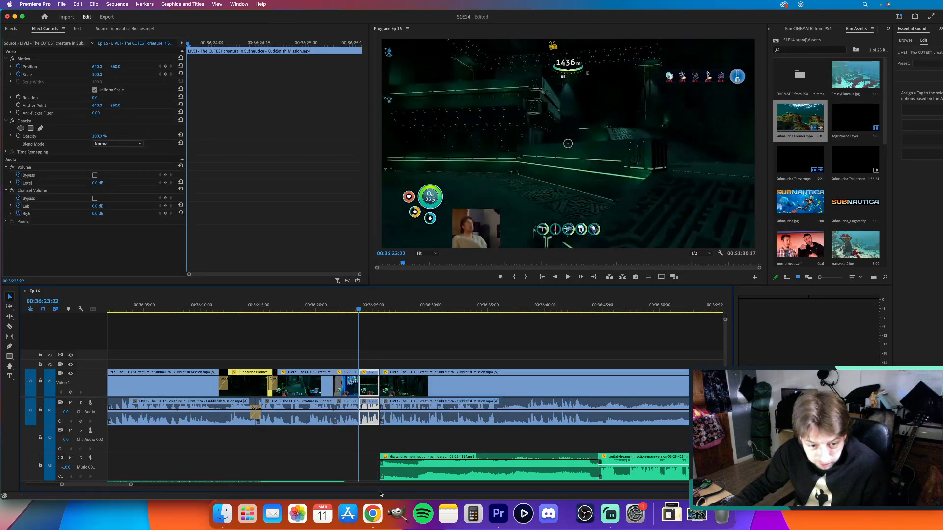
Extend the start of the digital dreams music clip back to about 00:36:13, overlapping the music on the track below.
drag(382, 474, 234, 473)
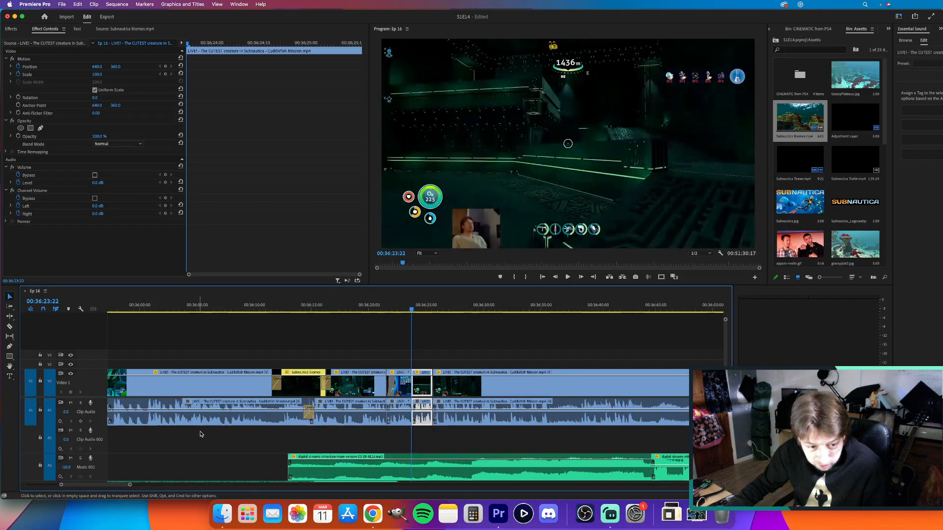
scroll(201, 434, down, 2)
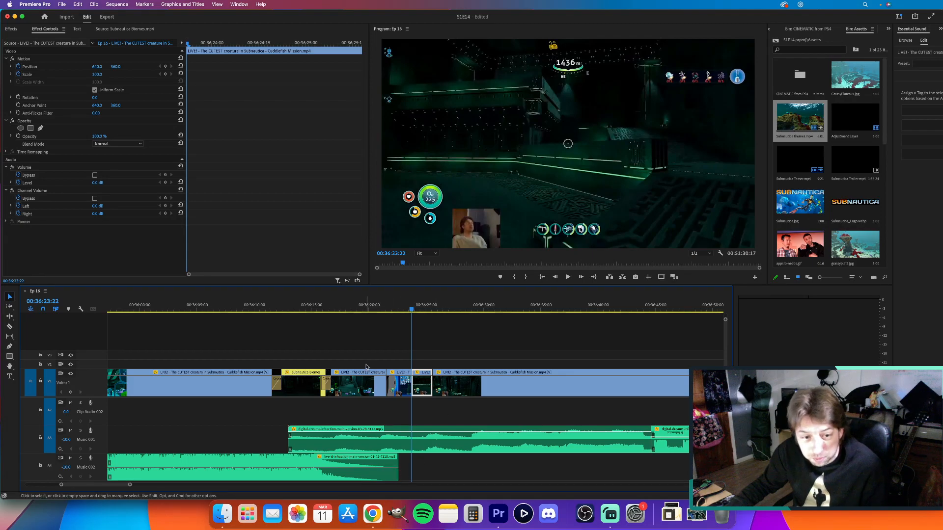
Play from about 00:36:10:00 through the music overlap and the tightened gameplay cuts, pausing at 00:36:33:13.
click(254, 308)
key(space)
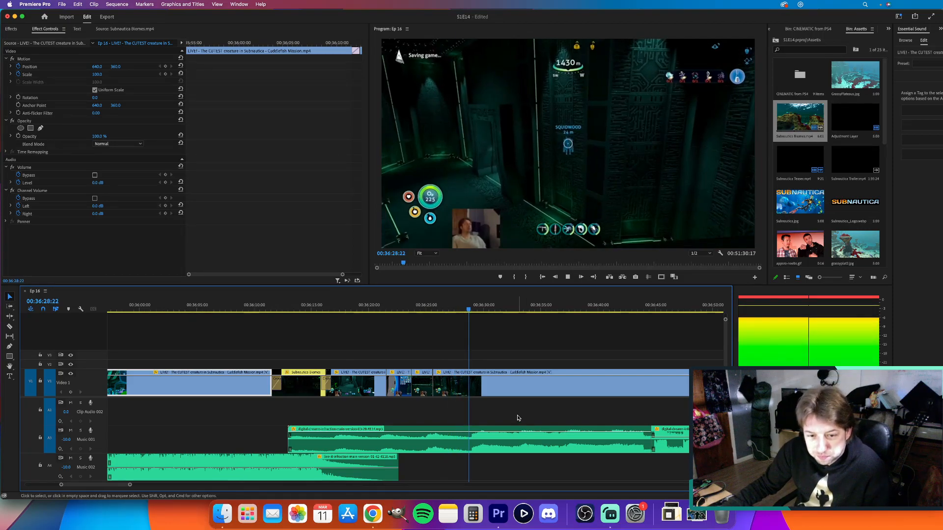
scroll(519, 418, up, 1)
scroll(518, 418, right, 3)
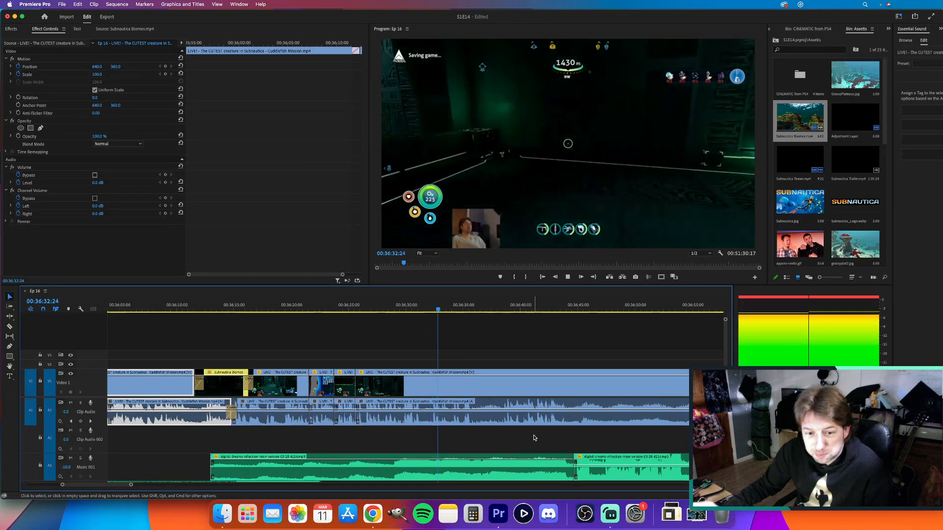
key(space)
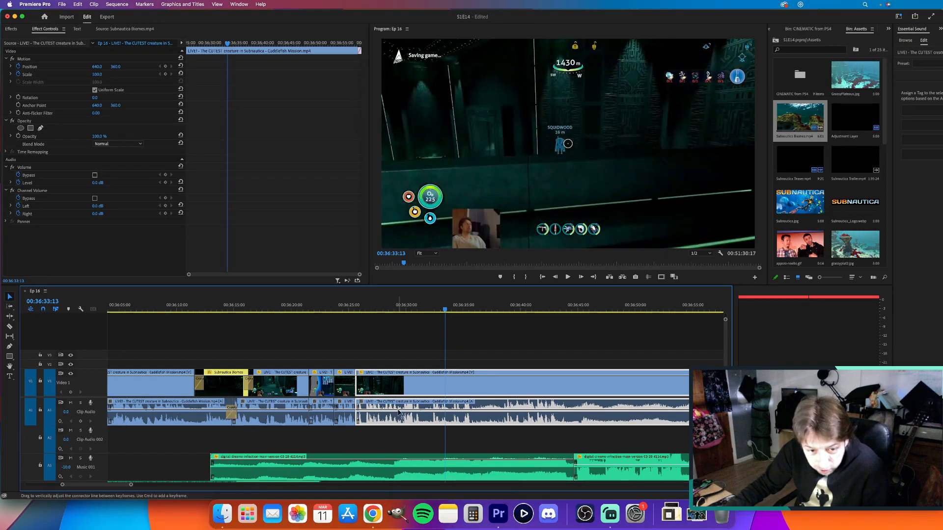
Play the edit from 00:36:26:27 through the following gameplay clips and the next Subnautica Biomes insert to about 00:37:47:21.
click(371, 306)
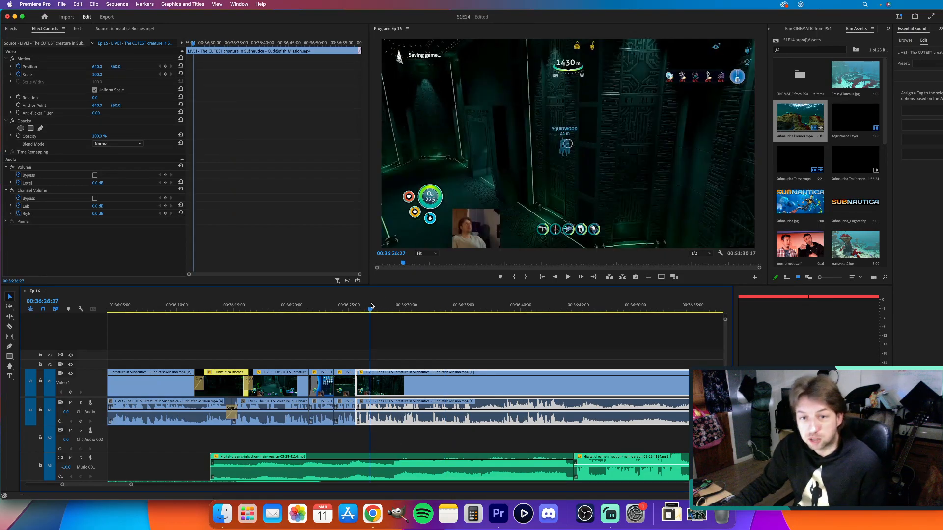
key(space)
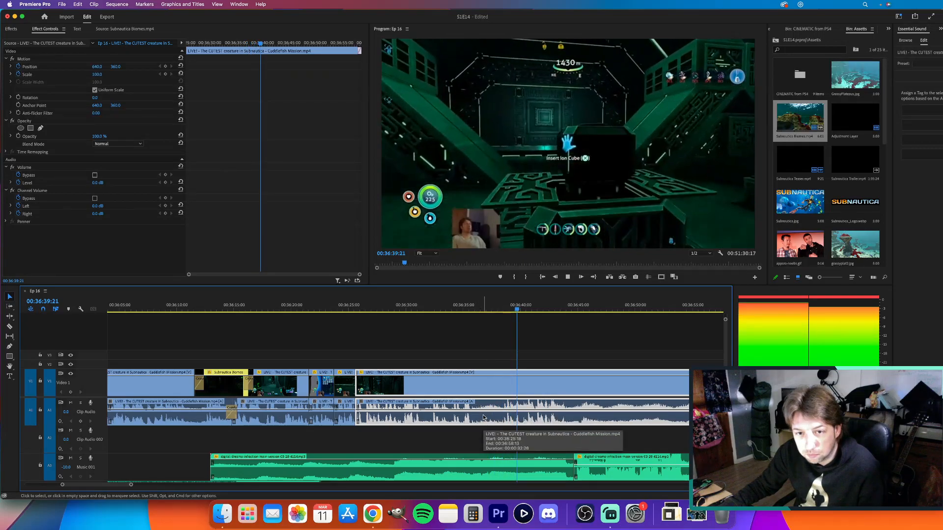
key(minus)
key(minus)
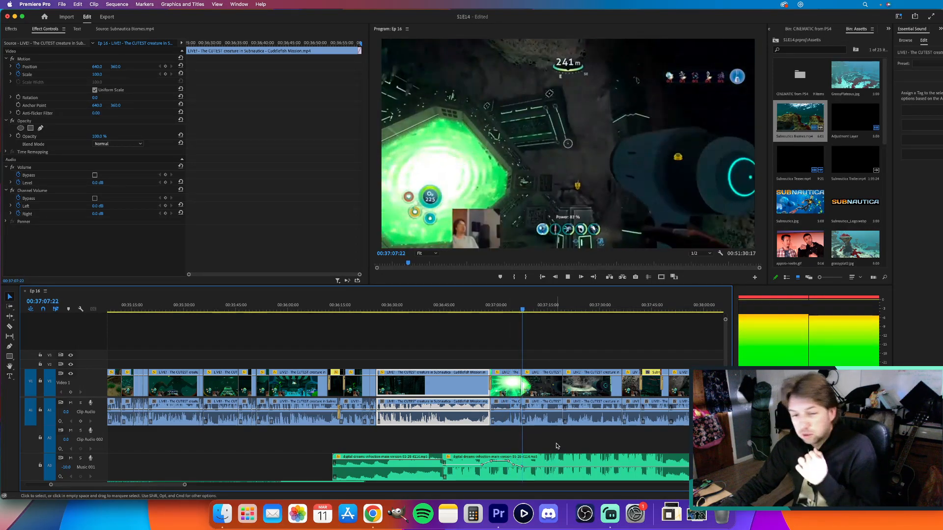
scroll(562, 440, right, 5)
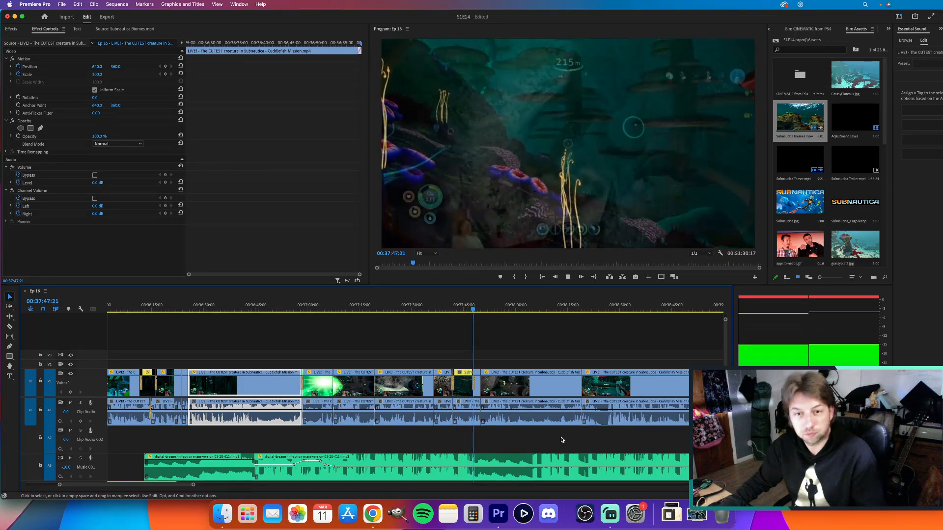
Replay from about 00:37:40 across the second Subnautica Biomes insert into the long gameplay clip, stopping at 00:38:14:28.
click(447, 309)
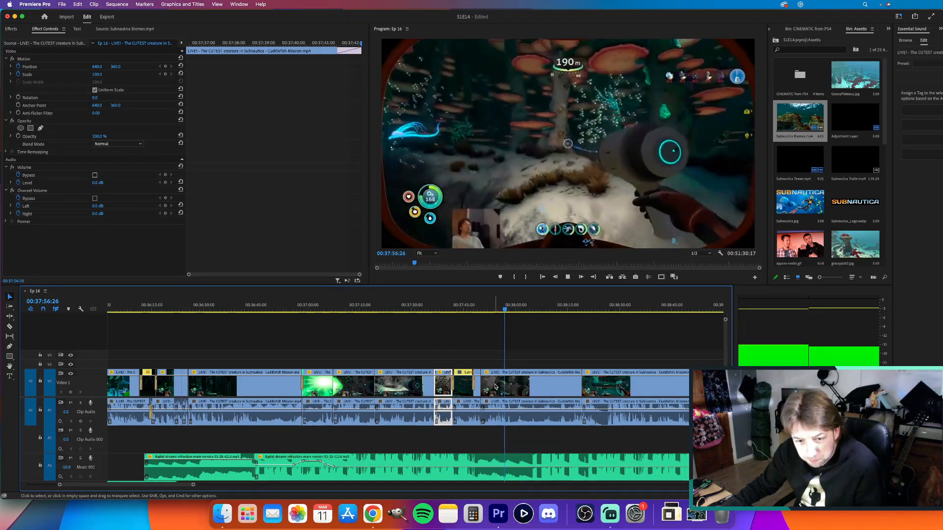
scroll(495, 387, up, 4)
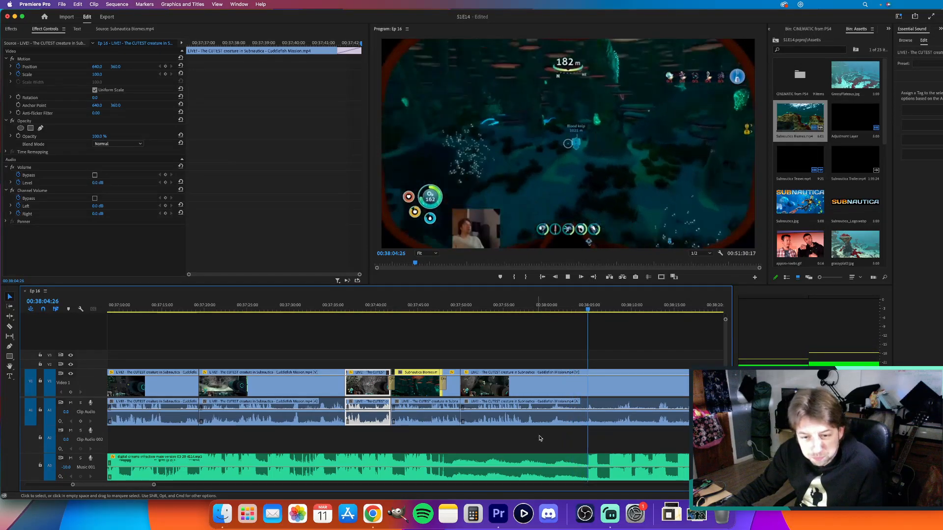
scroll(545, 439, right, 2)
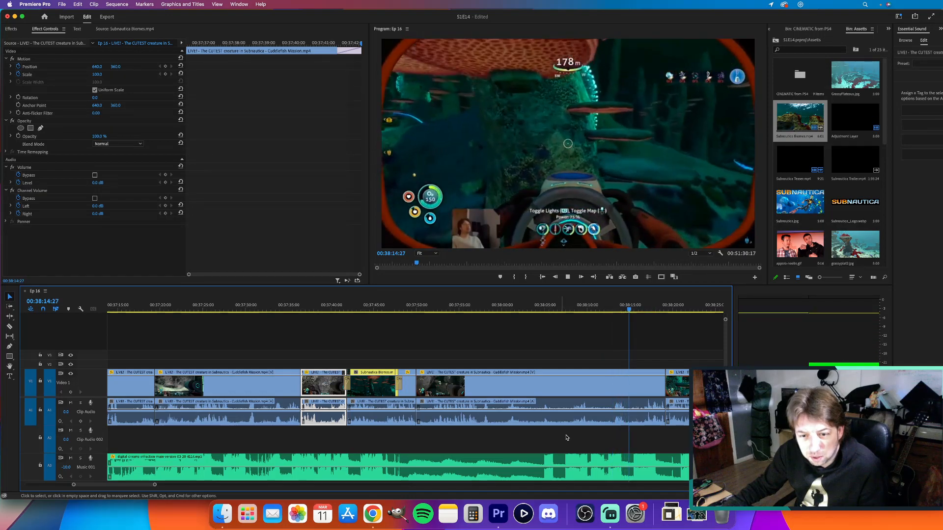
click(604, 423)
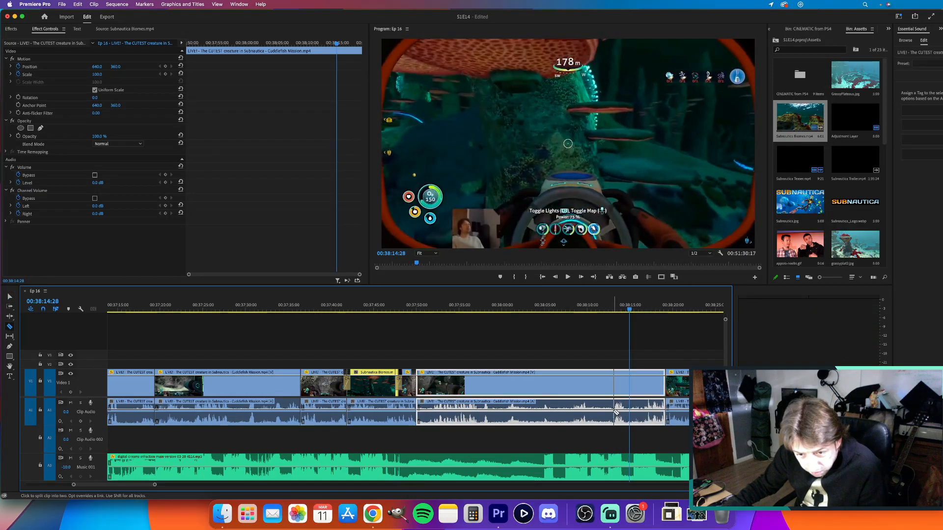
Split the long gameplay clip at about 00:38:13 and try moving its trailing piece up to track V2, undoing the move.
click(615, 413)
key(v)
click(647, 388)
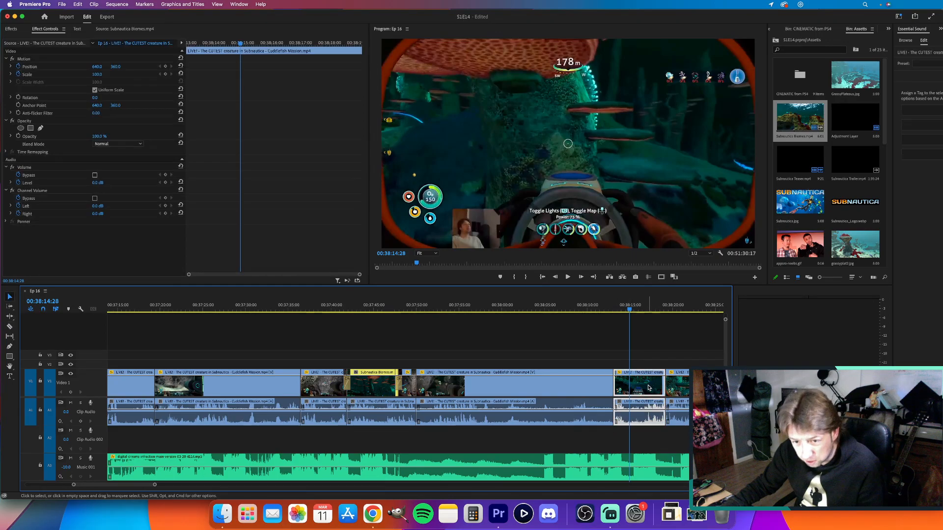
drag(647, 379, 609, 362)
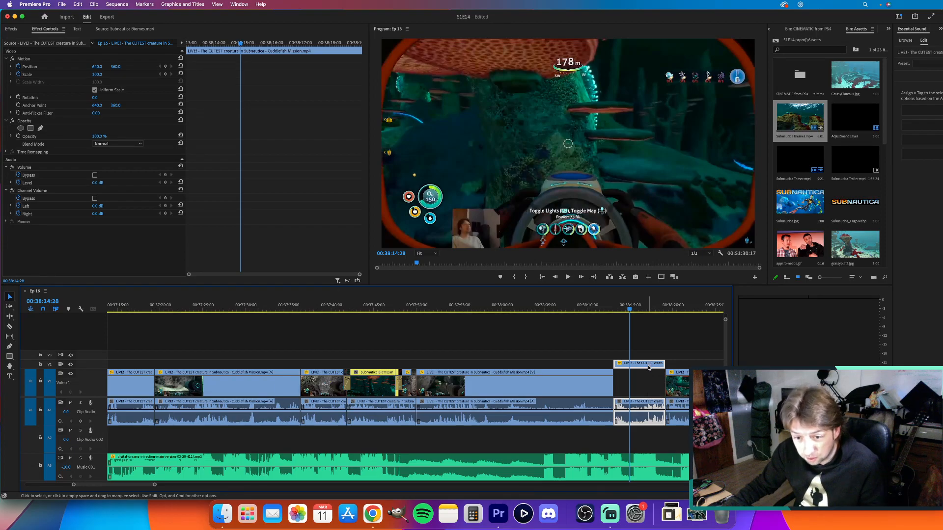
key(super+z)
Try the longer piece before the 00:38:13 cut on track V2 and play the transition into it to 00:37:54:17.
click(558, 378)
drag(558, 371, 560, 362)
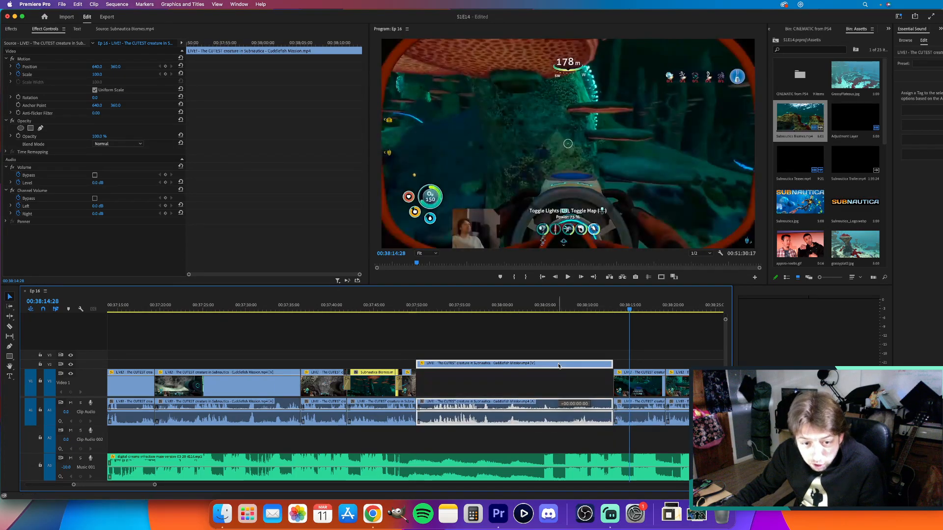
click(409, 306)
key(space)
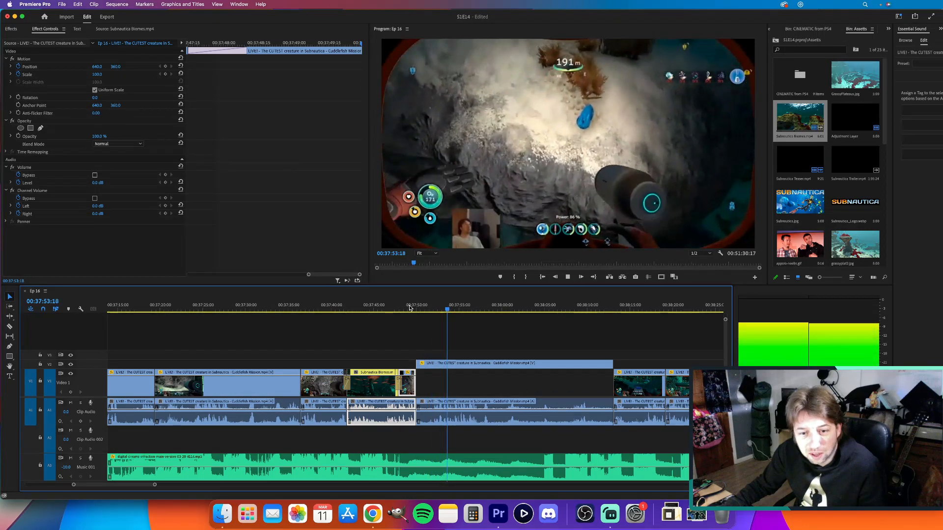
key(space)
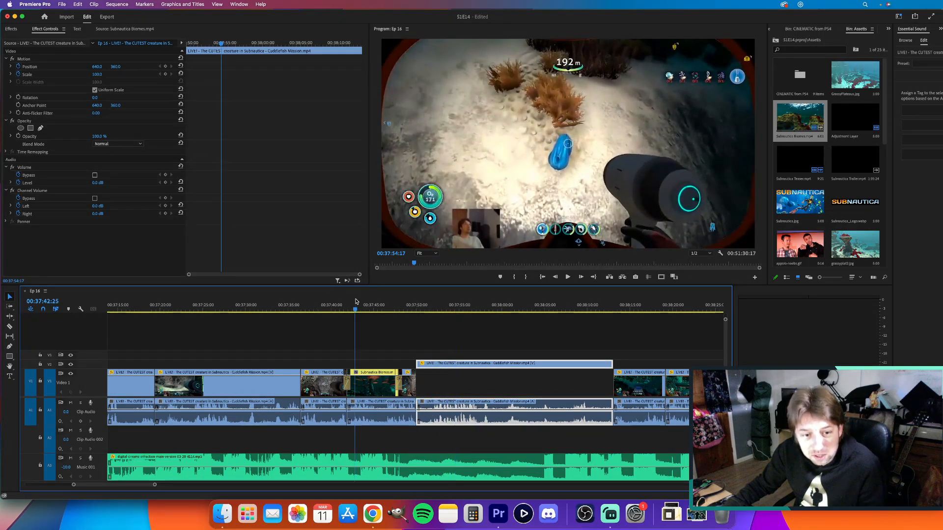
Review the raised gameplay piece from 00:37:51:22 to 00:38:11:00 and return it to track V1.
click(376, 305)
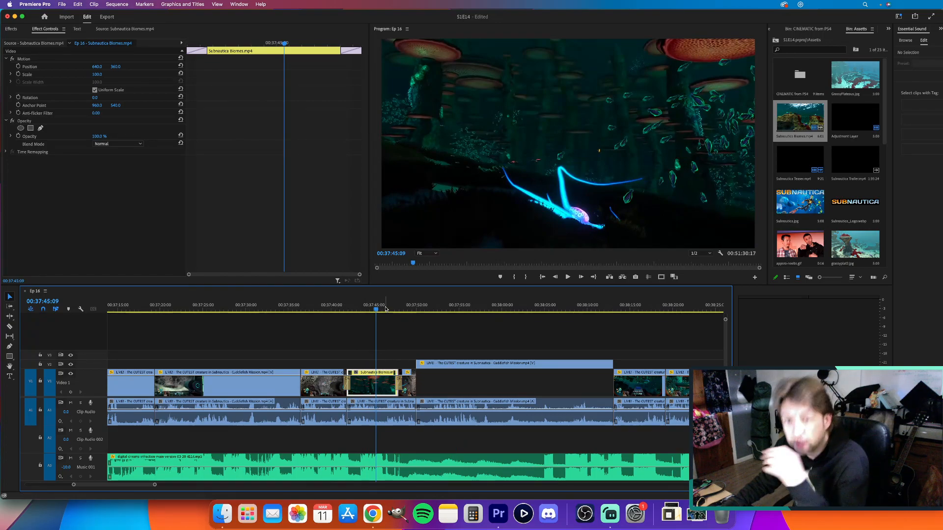
drag(385, 308, 431, 315)
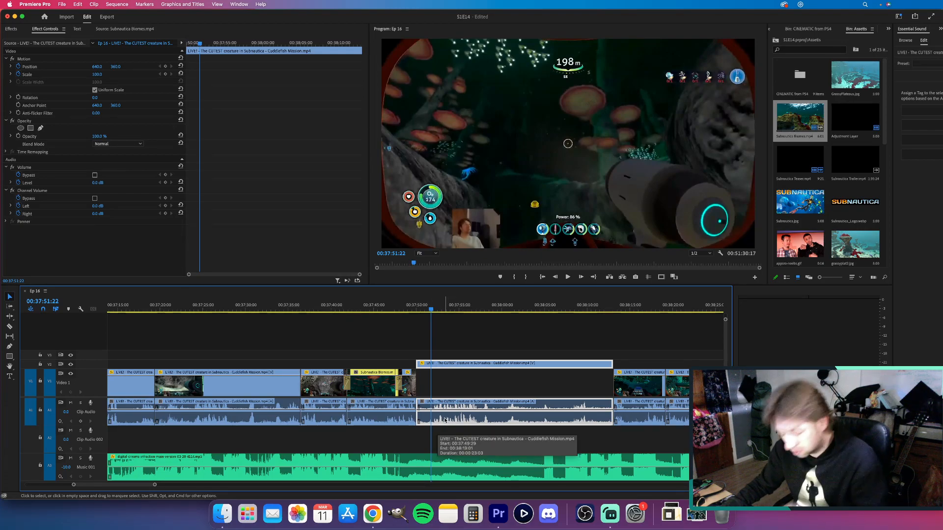
key(space)
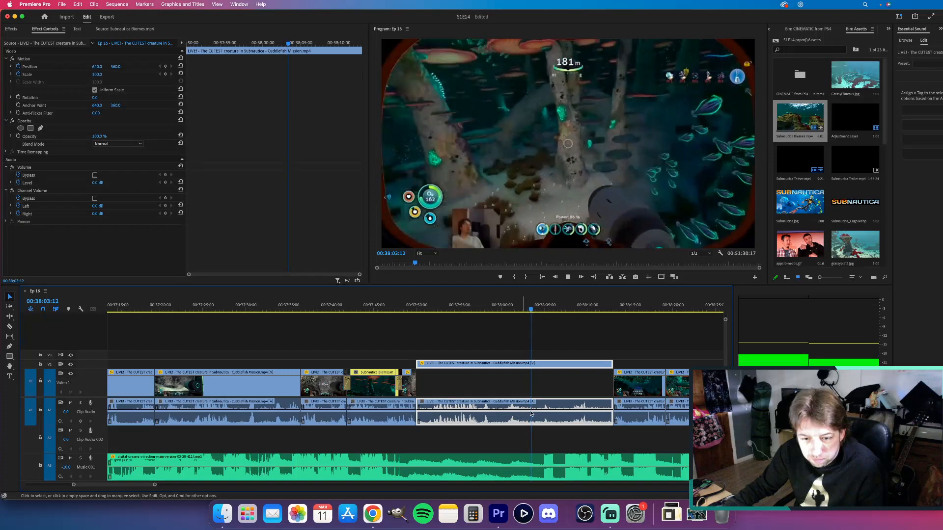
scroll(540, 432, down, 5)
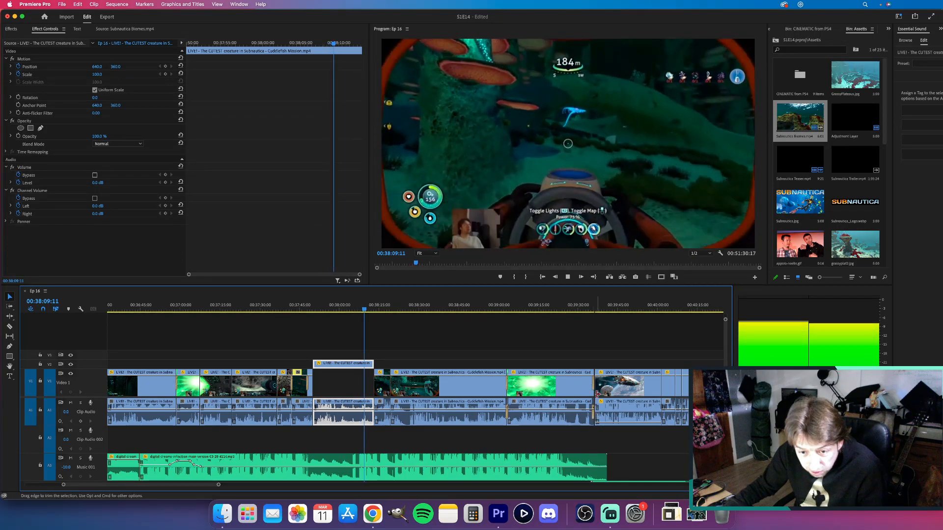
key(space)
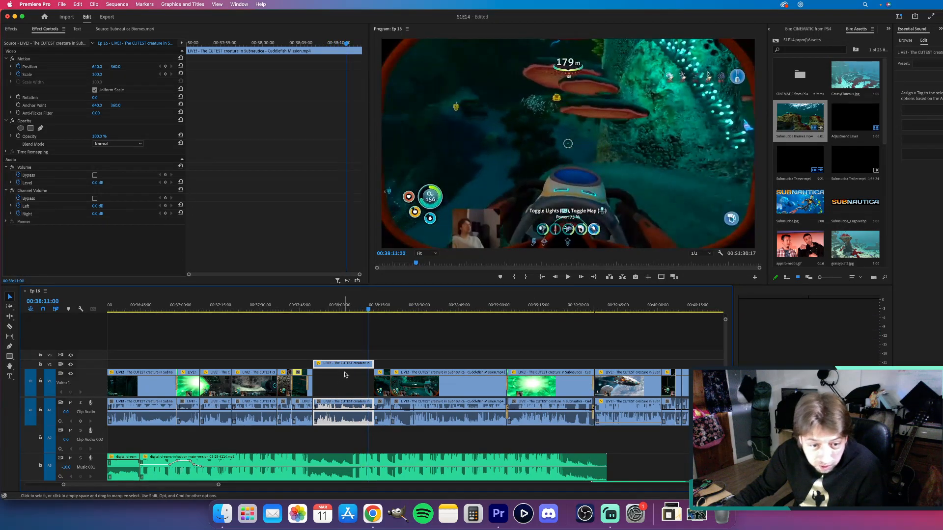
drag(345, 371, 348, 380)
Play from 00:38:11:00 to the inventory scene at 00:38:27:19 and select the gameplay clip containing it.
key(space)
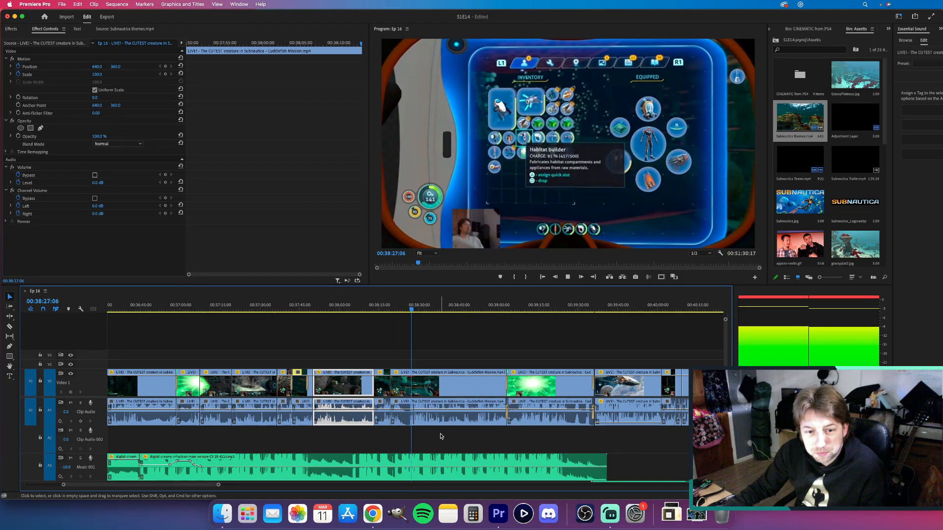
click(393, 378)
scroll(387, 367, up, 3)
scroll(386, 367, up, 1)
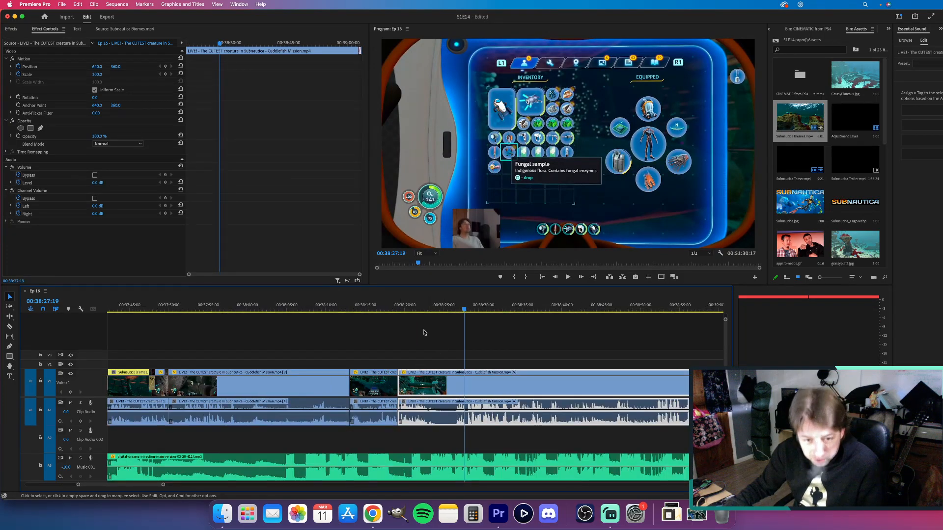
Add Position and Scale keyframes to the inventory gameplay clip at 00:38:24:16, keeping Scale at 100 and Position at 640, 360.
click(411, 308)
key(space)
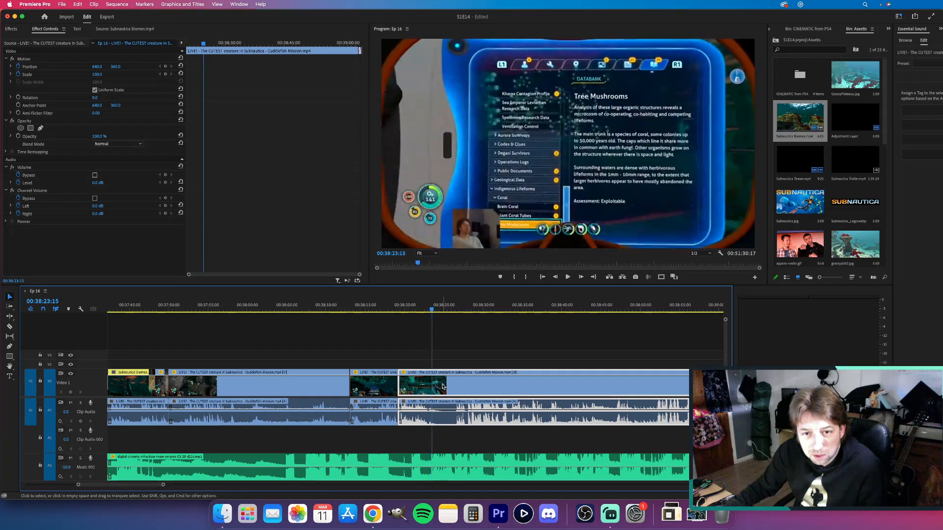
key(space)
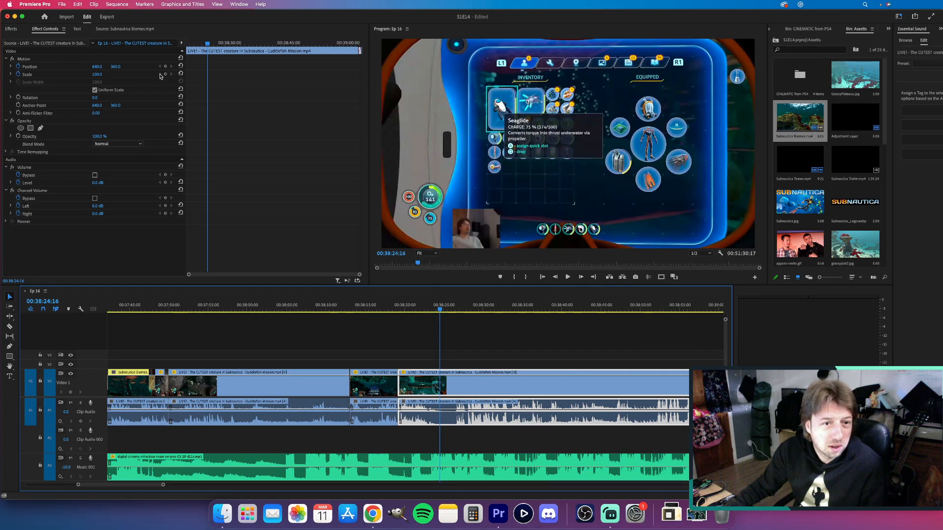
click(166, 74)
click(166, 66)
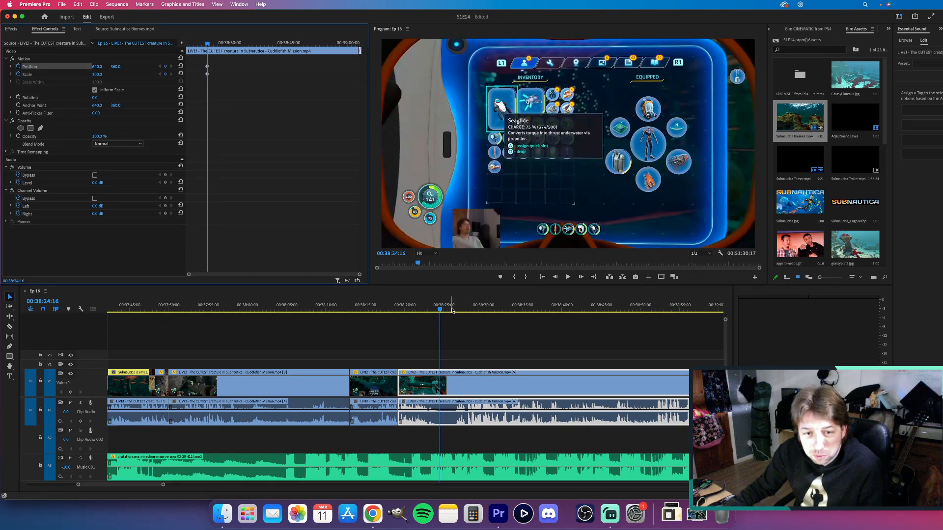
Zoom in on the Fungal sample item at 00:38:27:28 by keyframing Scale 230 and Position 847, 234.
key(space)
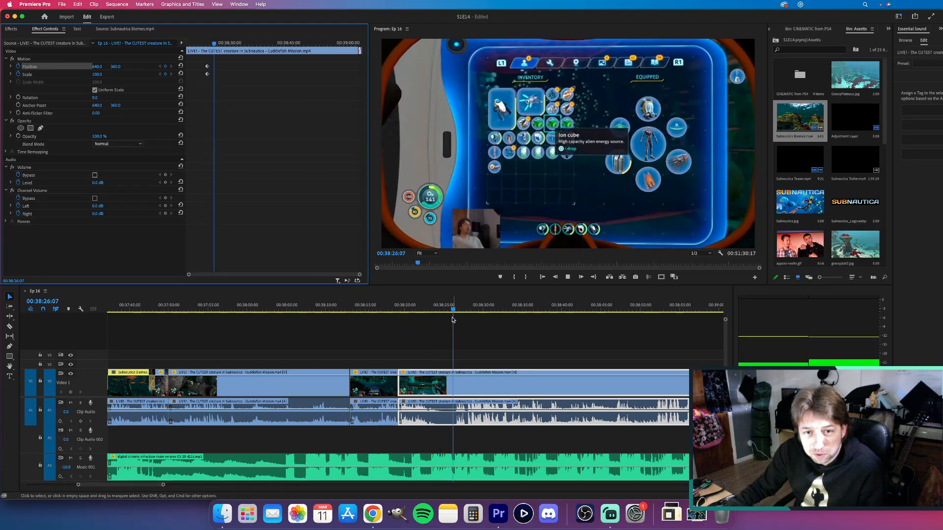
key(space)
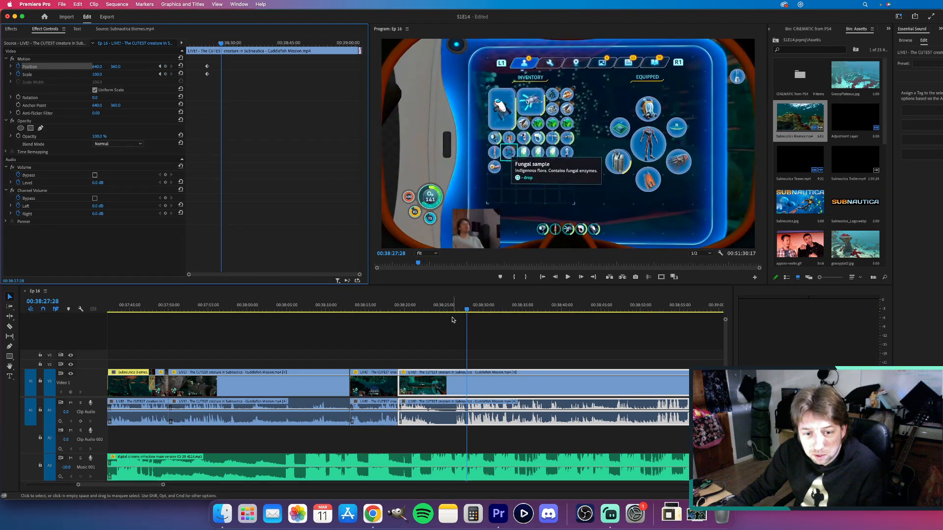
drag(97, 75, 161, 76)
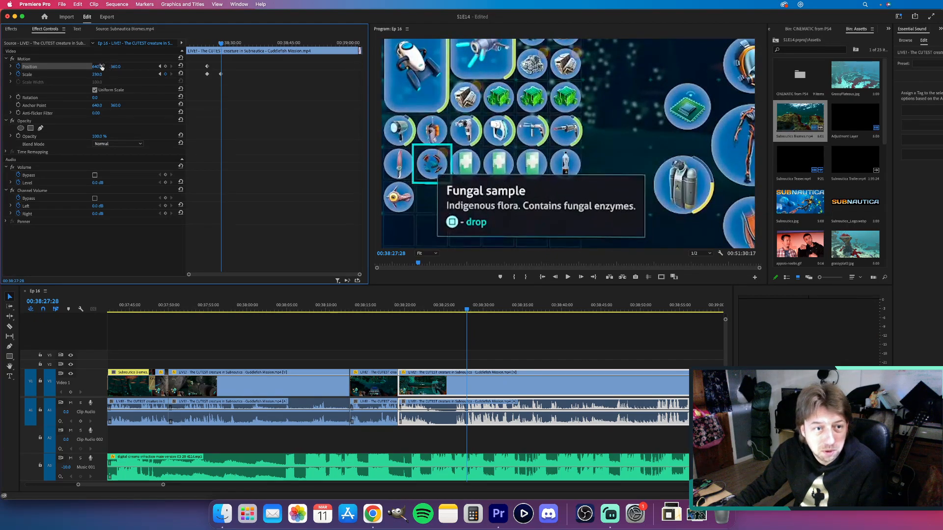
drag(97, 66, 339, 67)
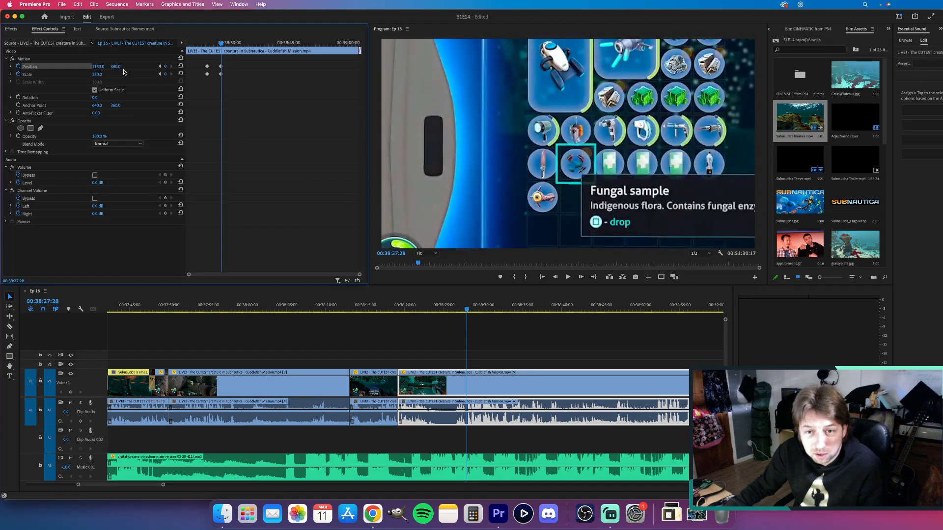
drag(100, 66, 3, 67)
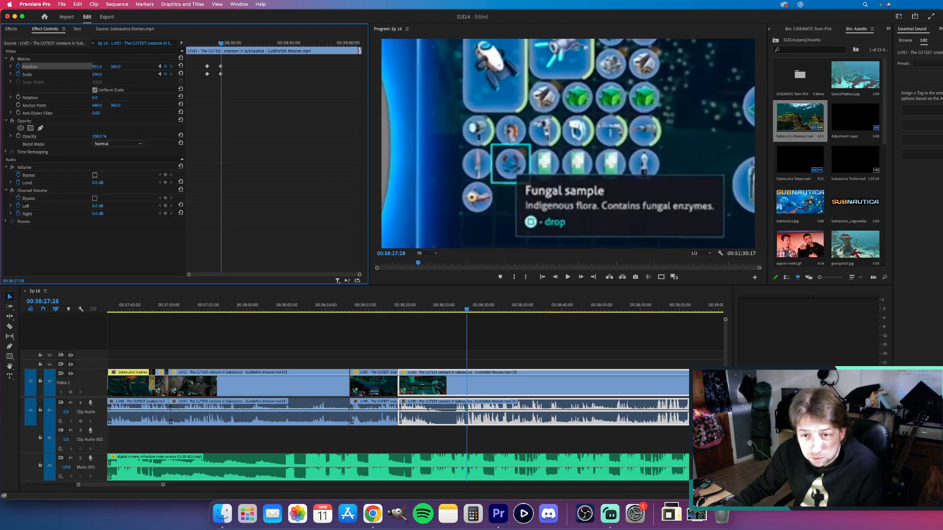
drag(118, 66, 56, 66)
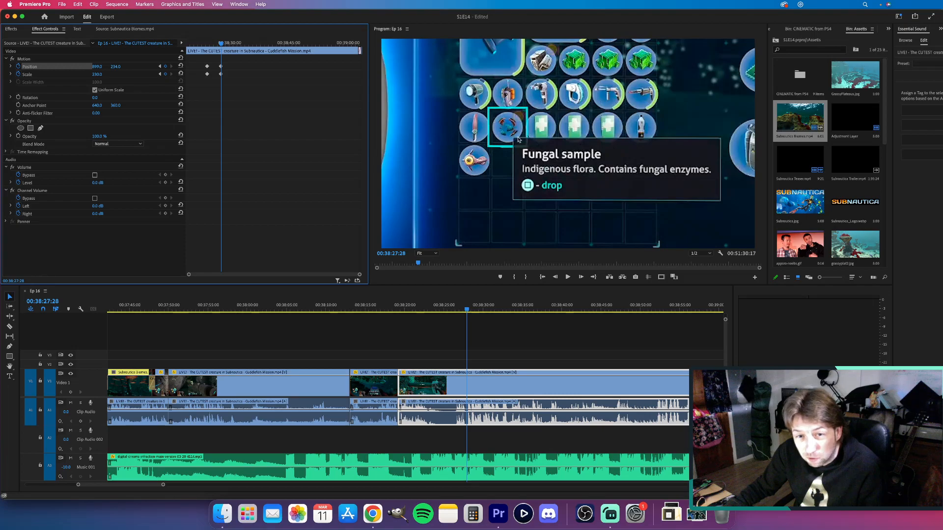
click(723, 111)
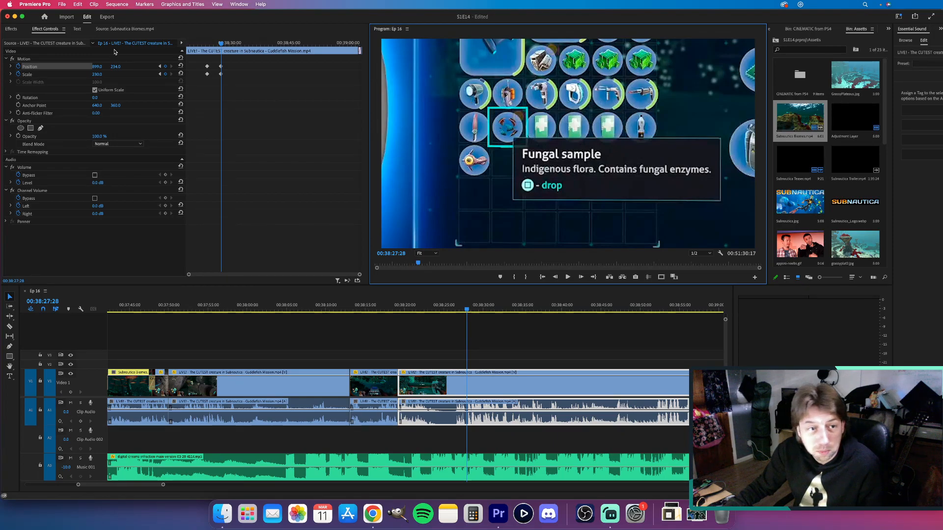
drag(96, 67, 100, 67)
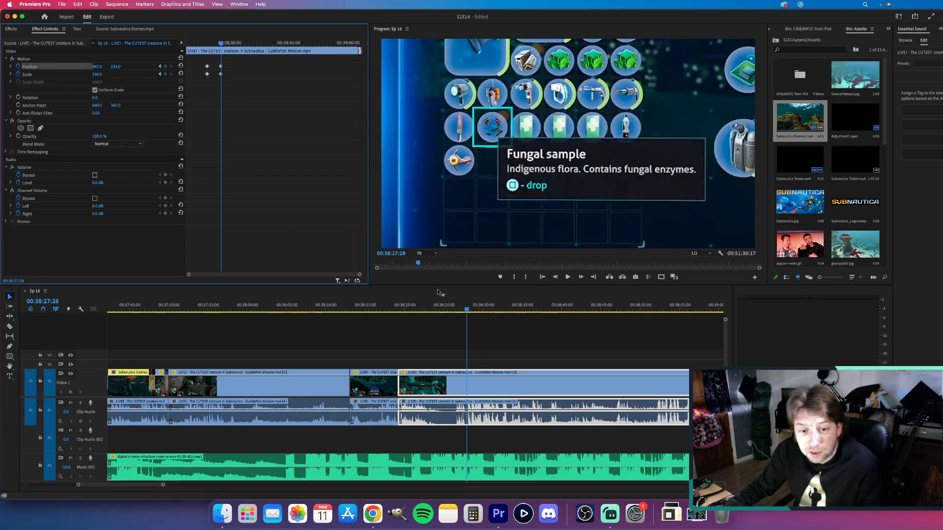
Reset Position and Scale to their defaults with keyframes at 00:38:28:22, just before the inventory closes.
key(space)
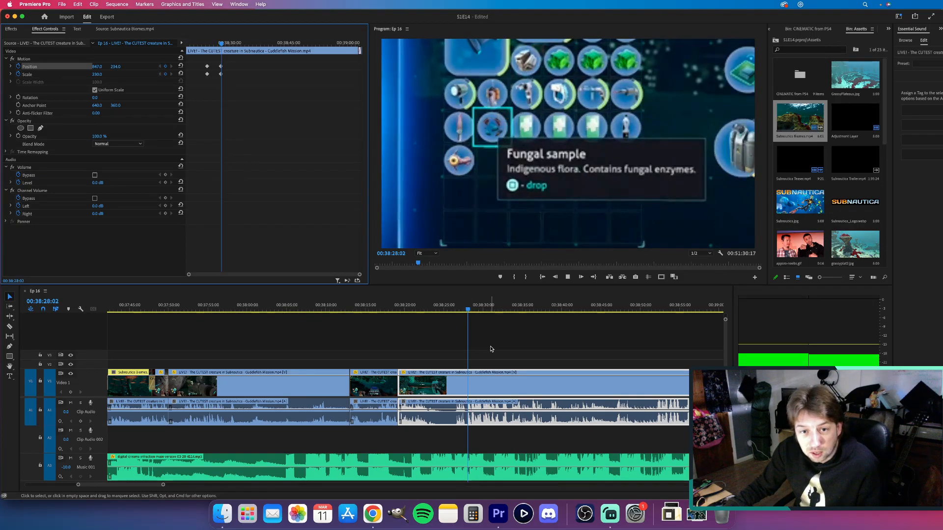
key(space)
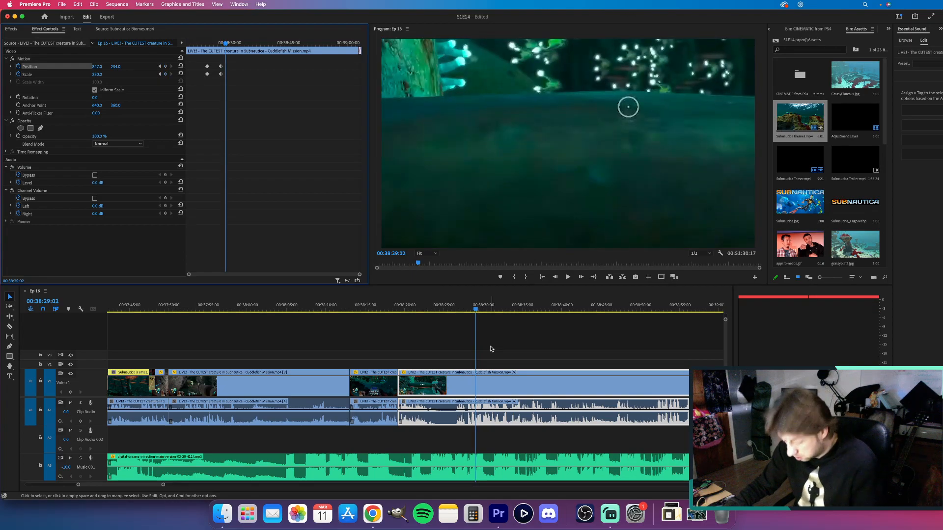
key(Left)
key(Left)
key(Left)
key(Left)
key(Left)
key(Left)
key(Left)
key(Left)
key(Left)
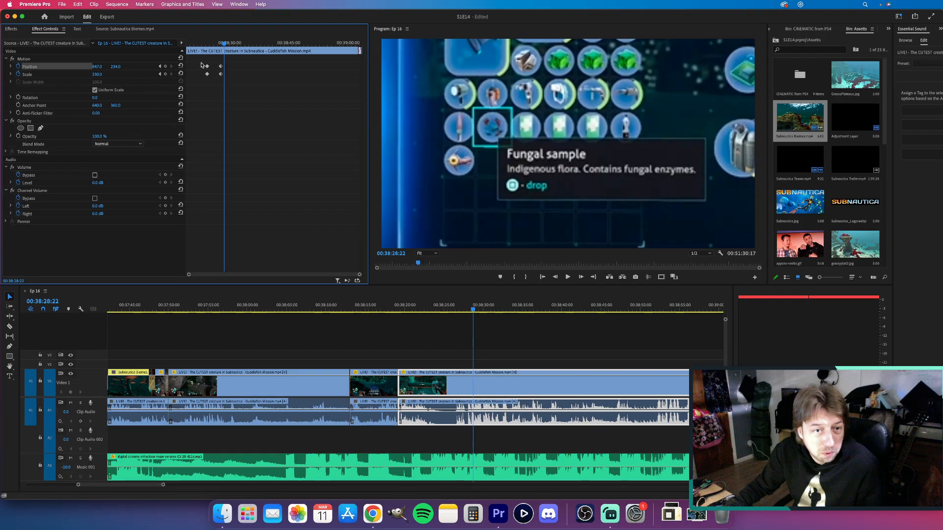
click(180, 66)
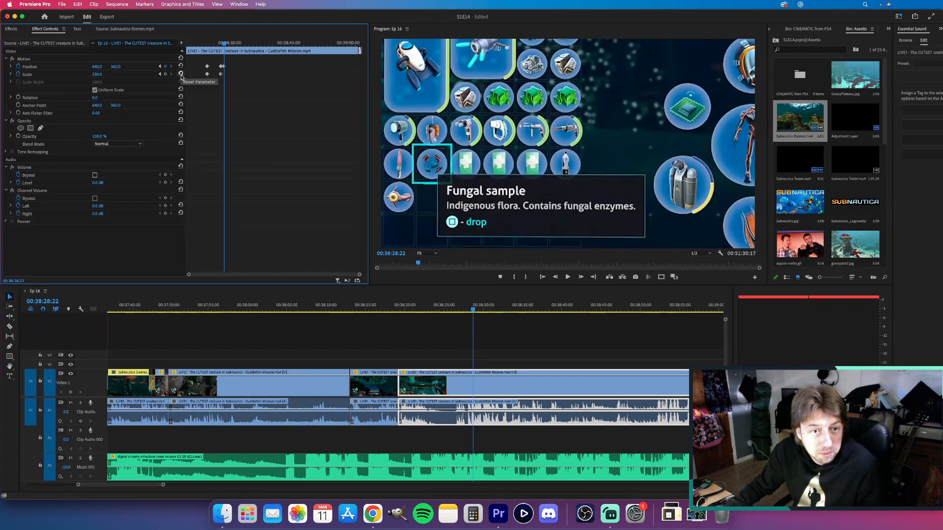
click(180, 74)
Play from 00:38:17:29 through the inventory zoom and the following gameplay to the green portal scene around 00:38:57.
click(389, 307)
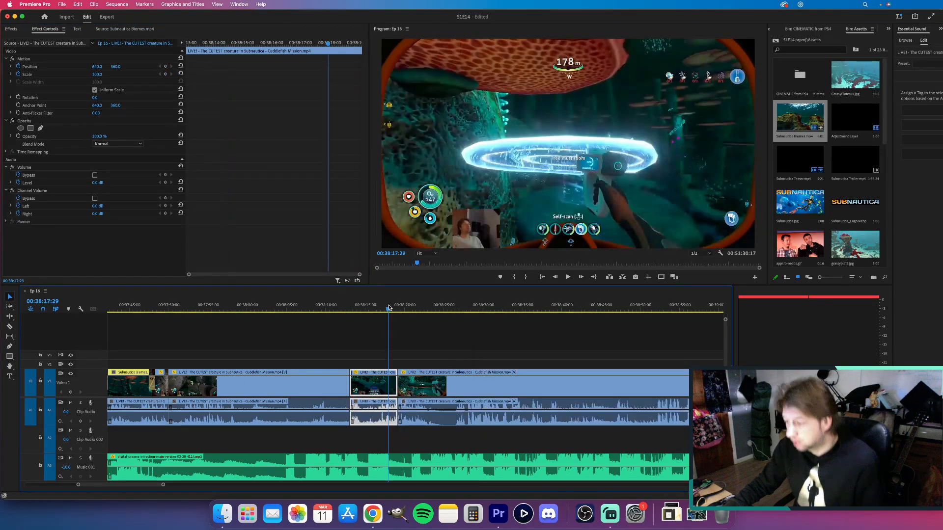
key(space)
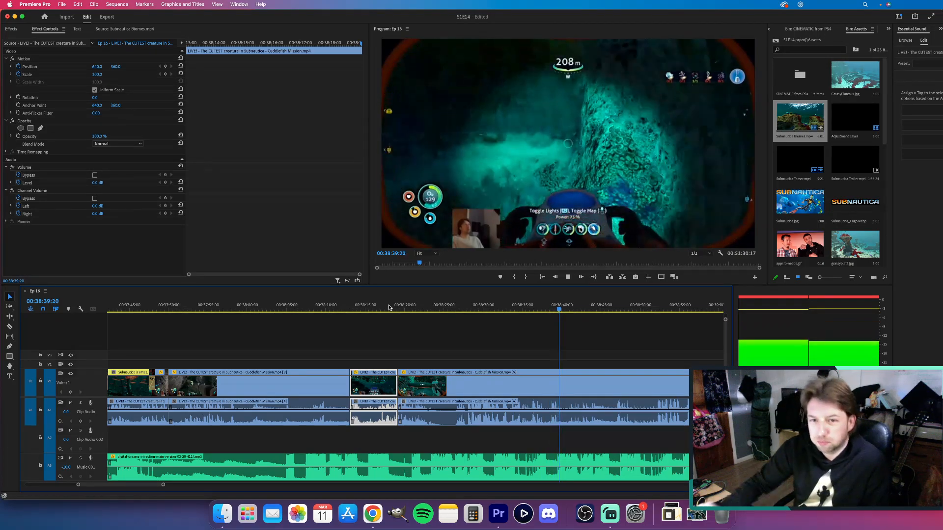
scroll(625, 344, down, 3)
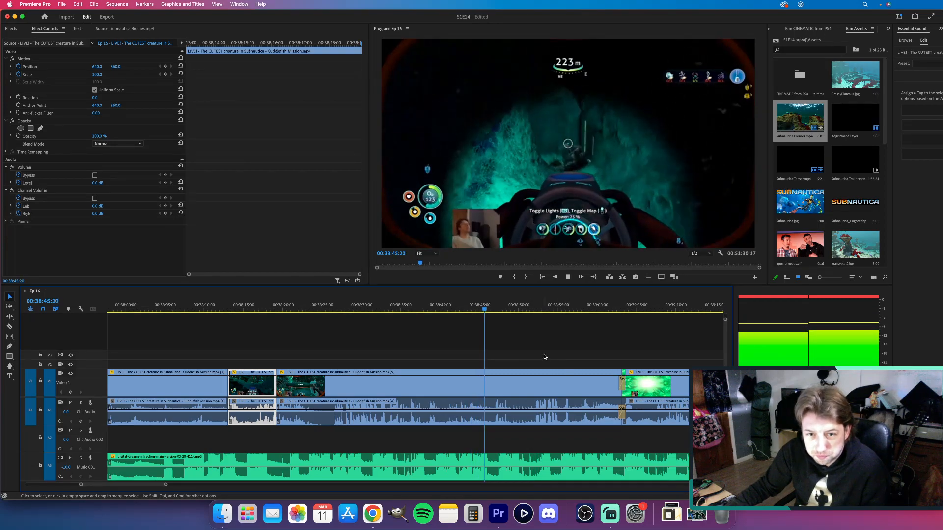
key(minus)
key(minus)
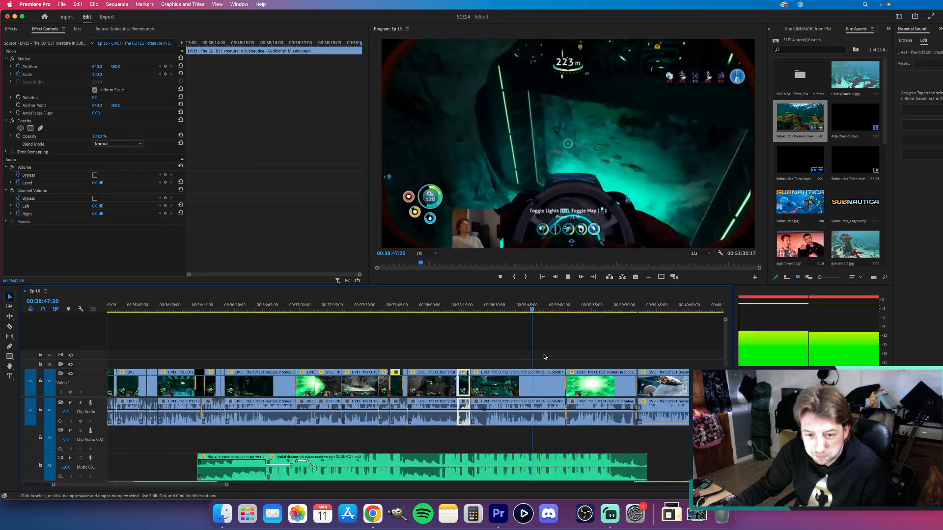
key(minus)
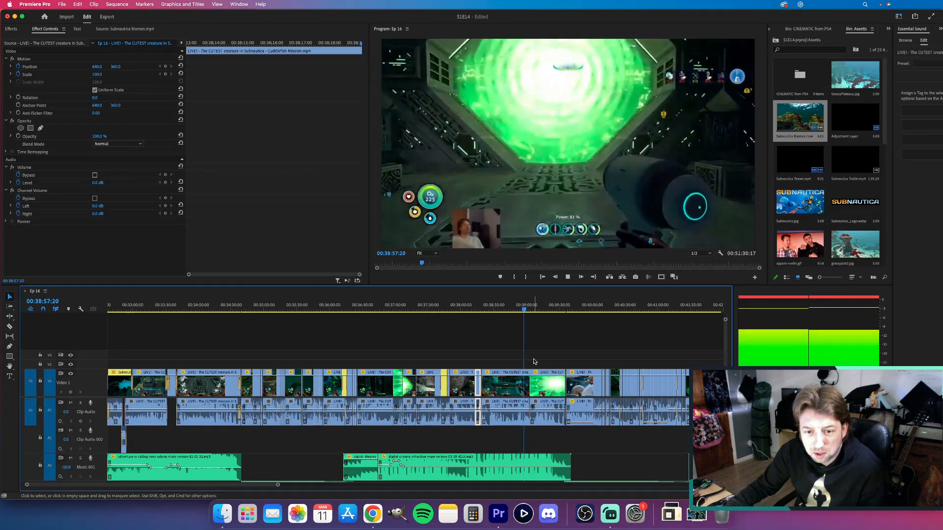
key(space)
Add Position and Scale keyframes to the gameplay clip at 00:38:53:21, keeping Scale at 100 and Position at 640, 360.
click(514, 309)
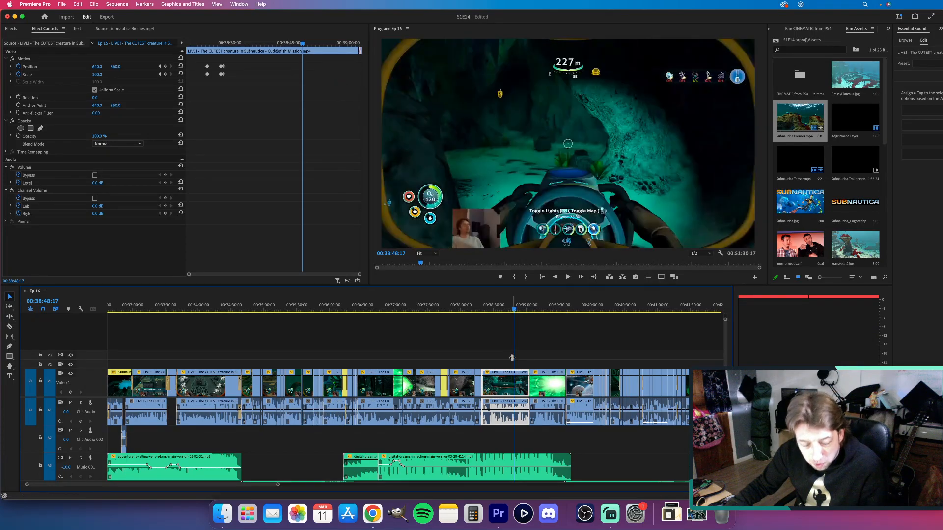
scroll(512, 358, up, 10)
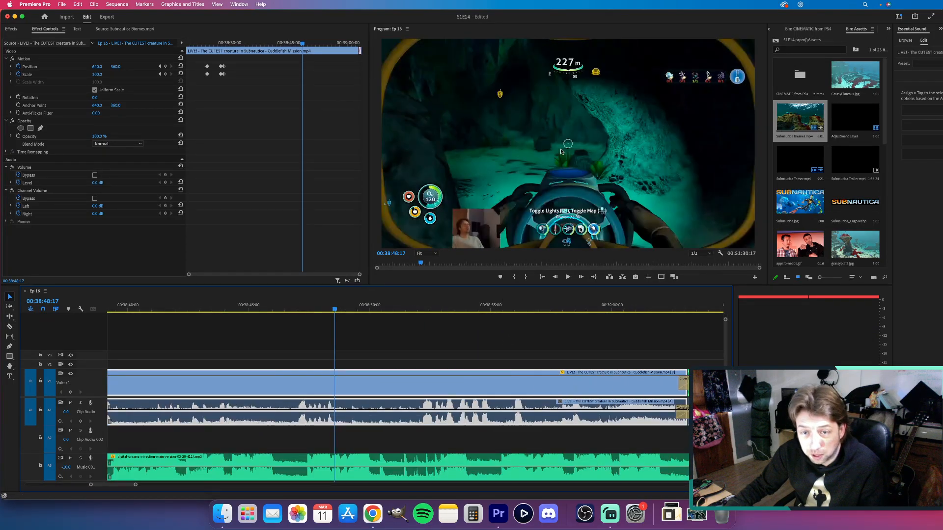
click(331, 312)
key(space)
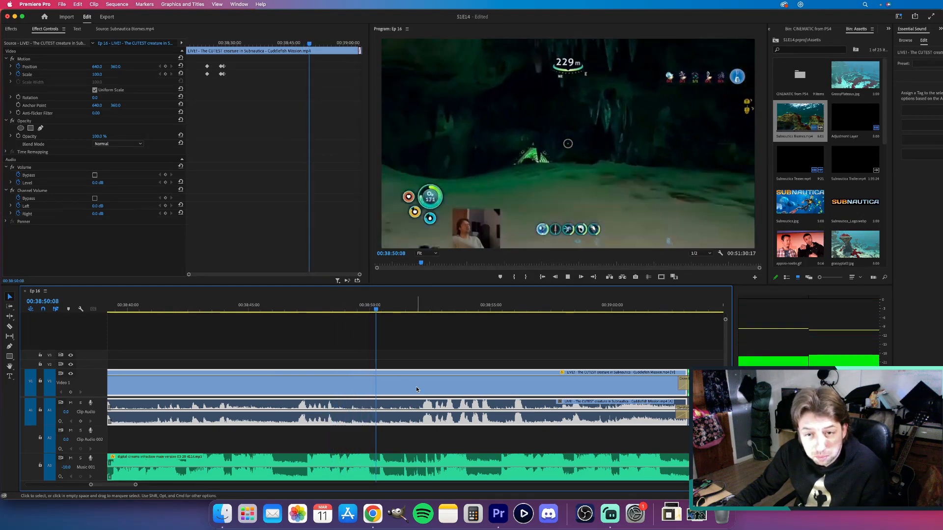
key(space)
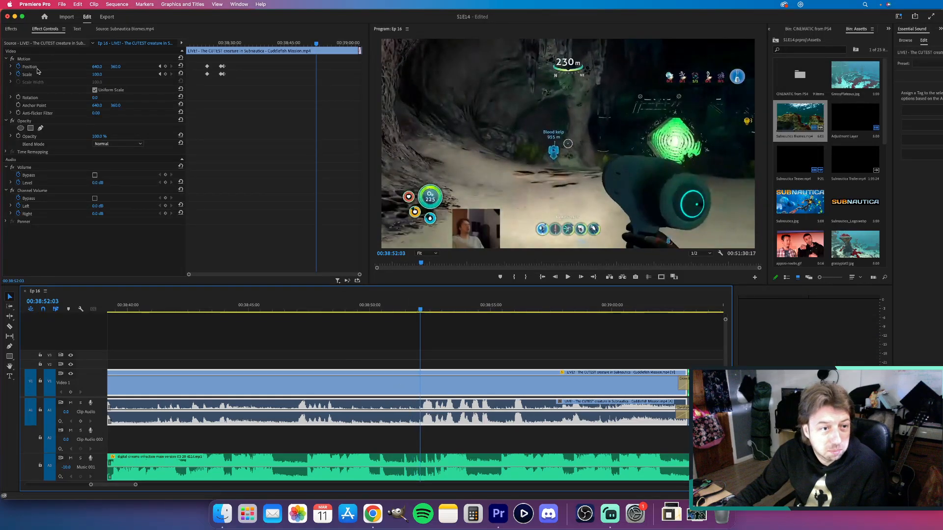
key(space)
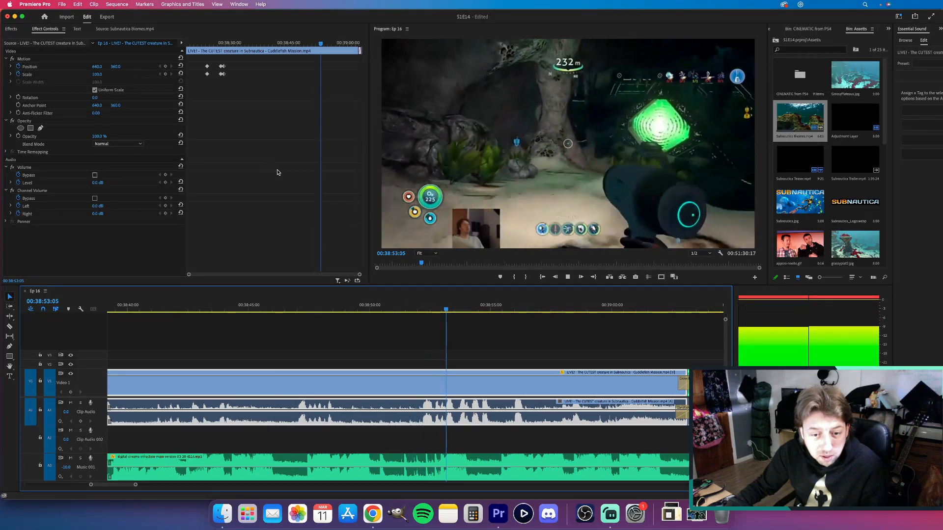
key(space)
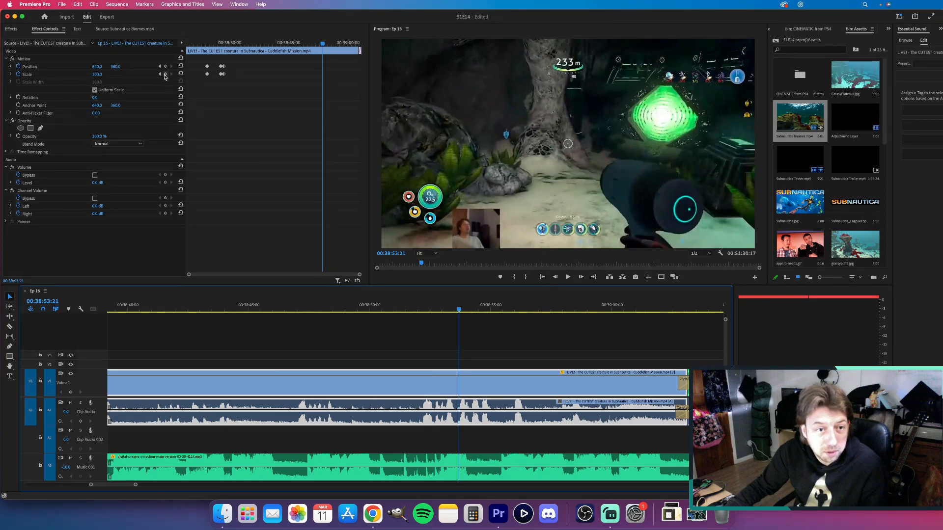
click(165, 74)
click(165, 67)
Zoom in on the ingredient tracker icons at 00:38:53:29 by keyframing Scale 300 and Position -597, 544.6.
key(space)
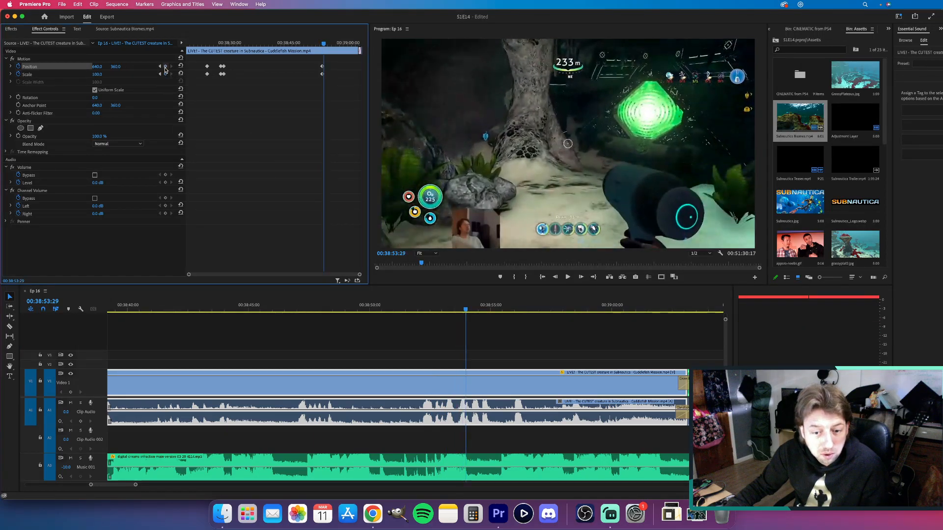
drag(96, 74, 388, 144)
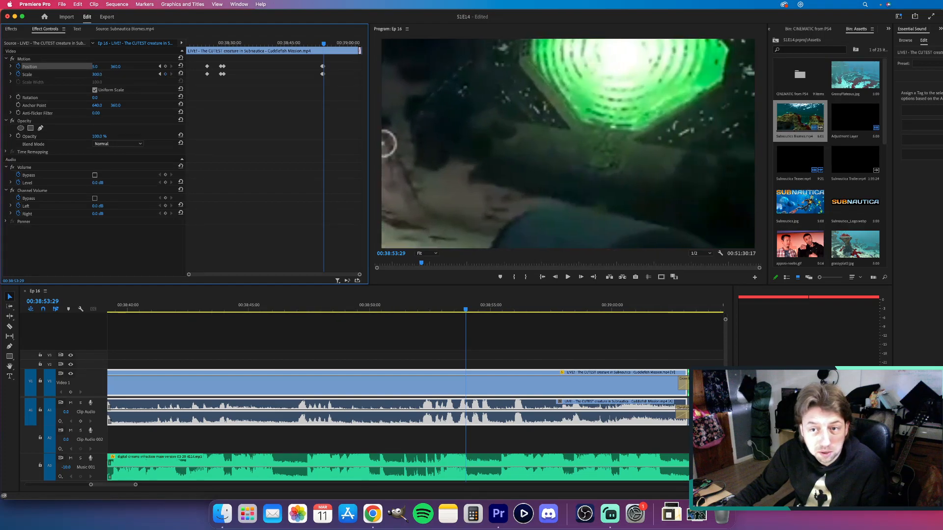
drag(116, 66, 835, 66)
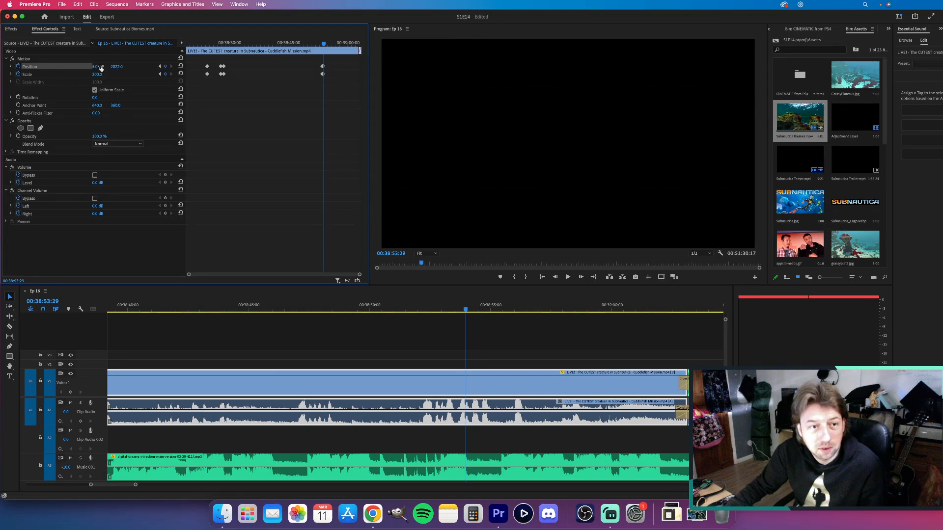
click(181, 67)
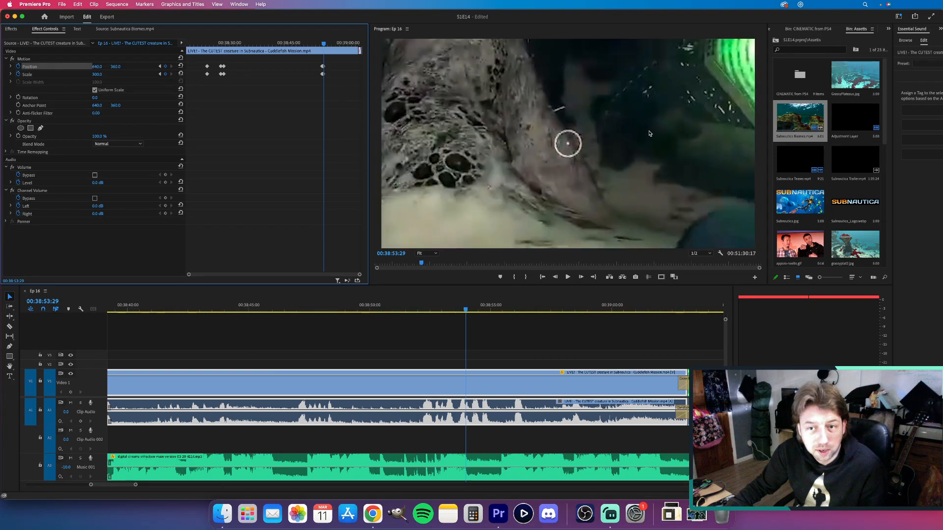
drag(650, 133, 473, 207)
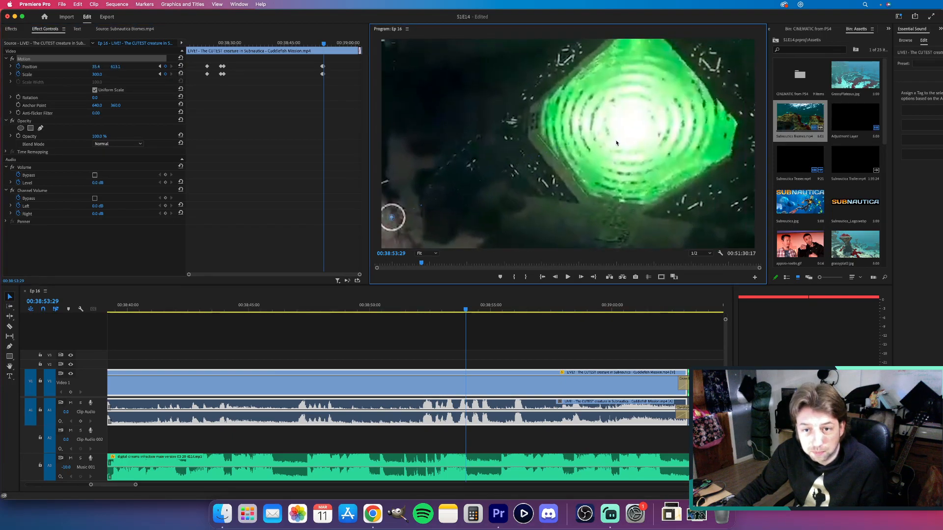
drag(616, 143, 434, 239)
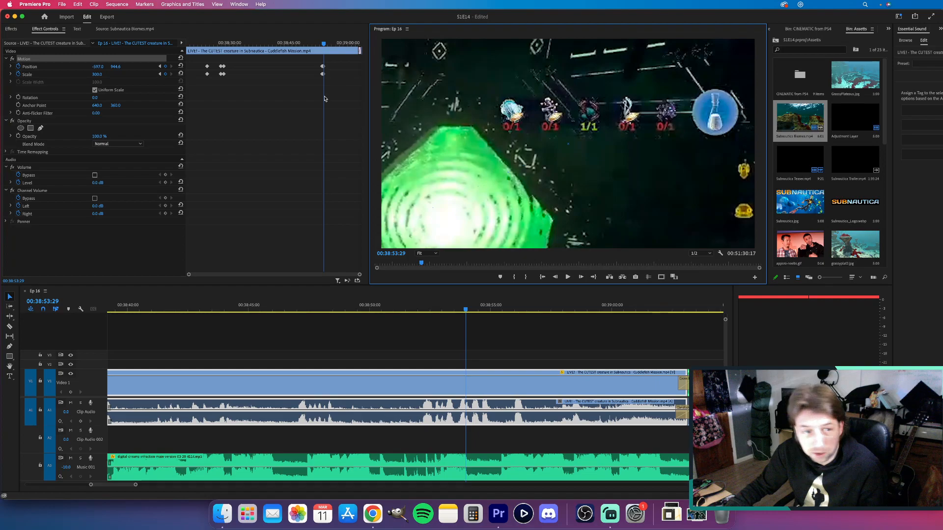
Hold the ingredient tracker zoom by adding matching Position and Scale keyframes at 00:38:55:08.
key(space)
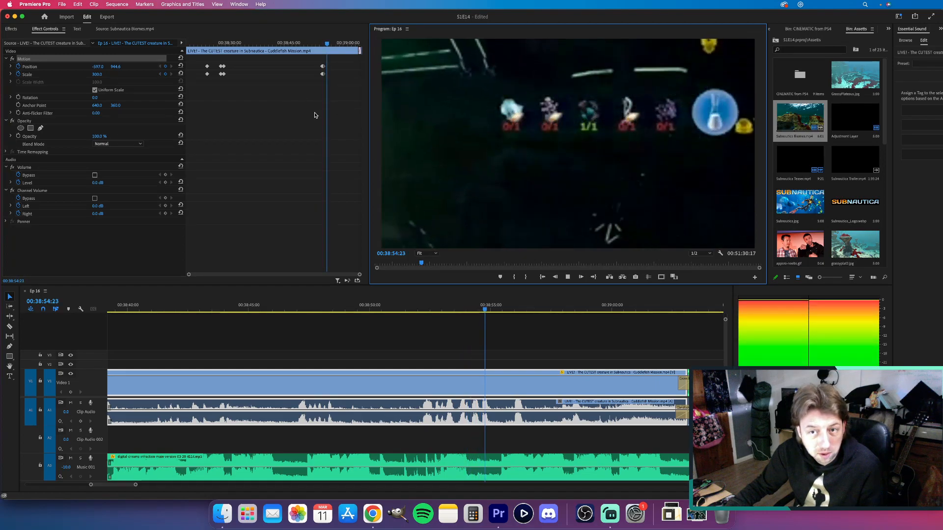
key(space)
click(166, 67)
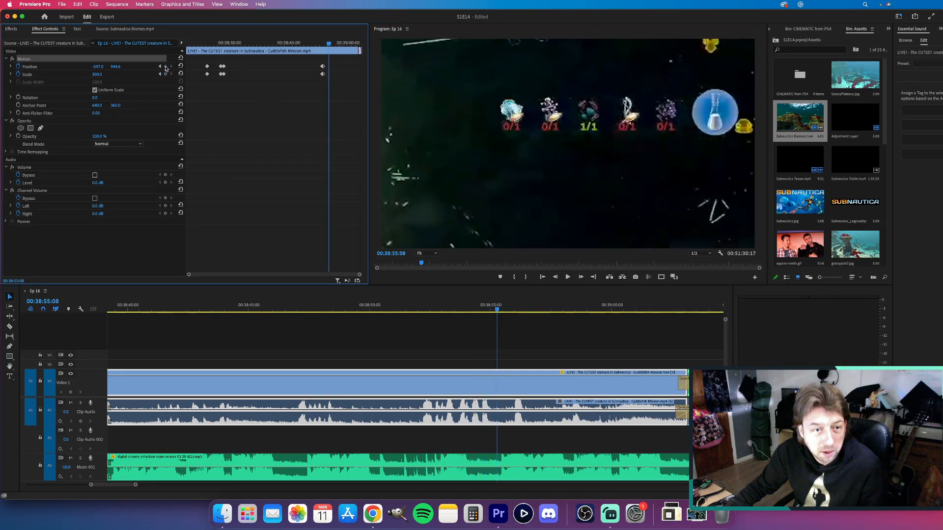
click(165, 74)
Reset Position and Scale to their defaults with keyframes at 00:38:55:29.
key(space)
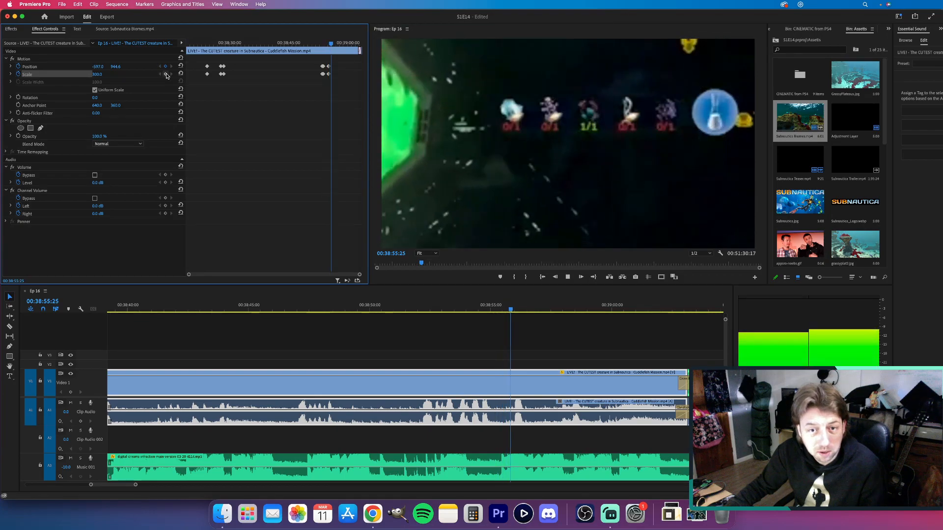
click(182, 67)
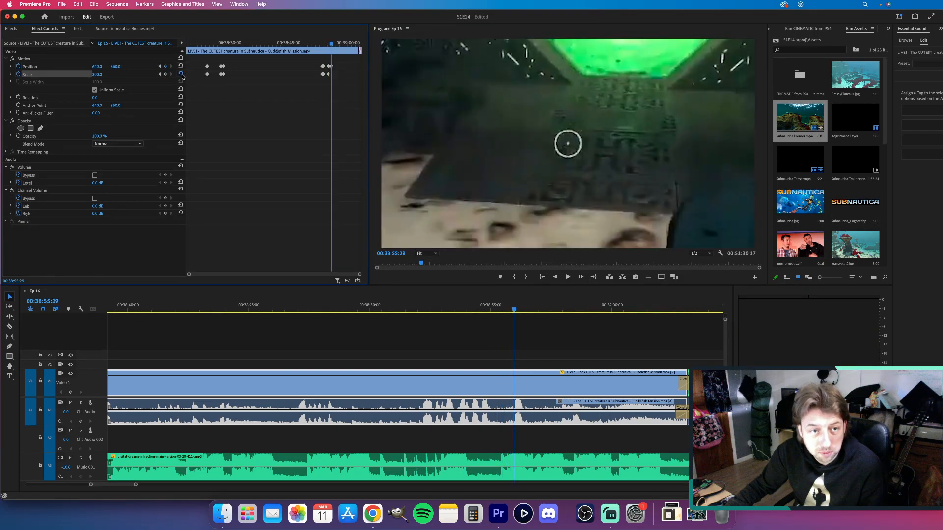
click(181, 75)
Play from about 00:38:51:24 through the ingredient zoom and the spaceship transition to the PRAWN suit scene at 00:39:38:00.
drag(469, 311, 414, 316)
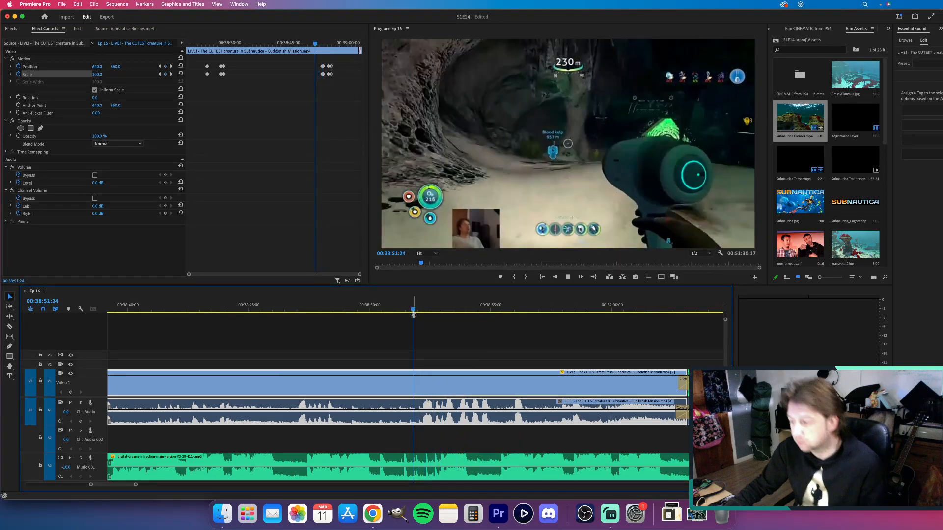
key(space)
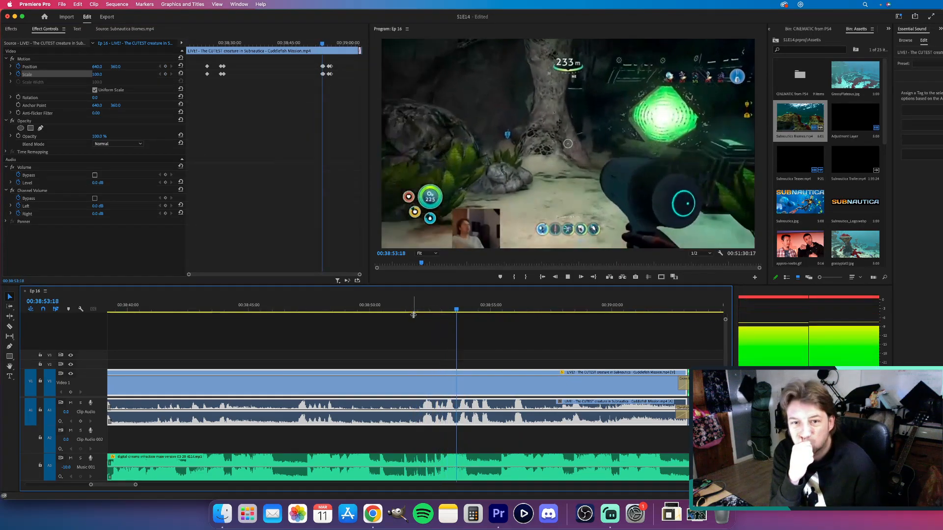
click(413, 313)
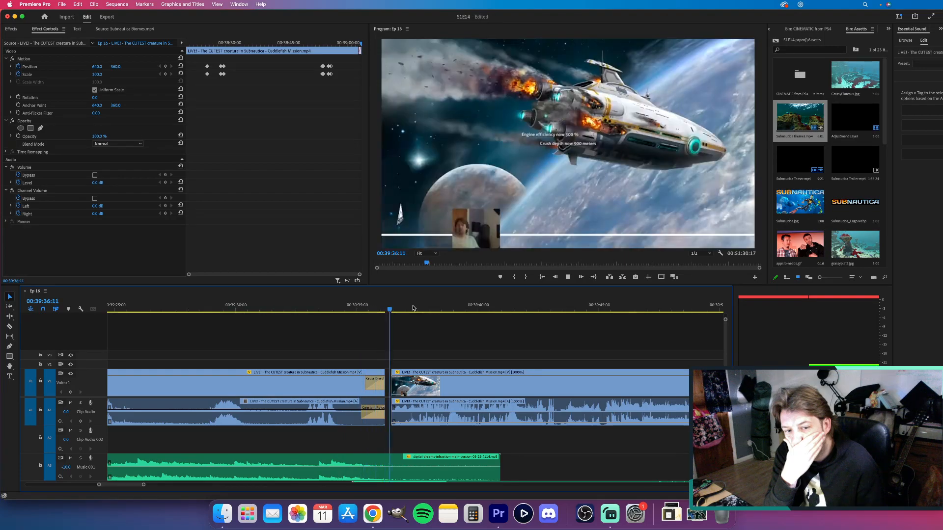
key(space)
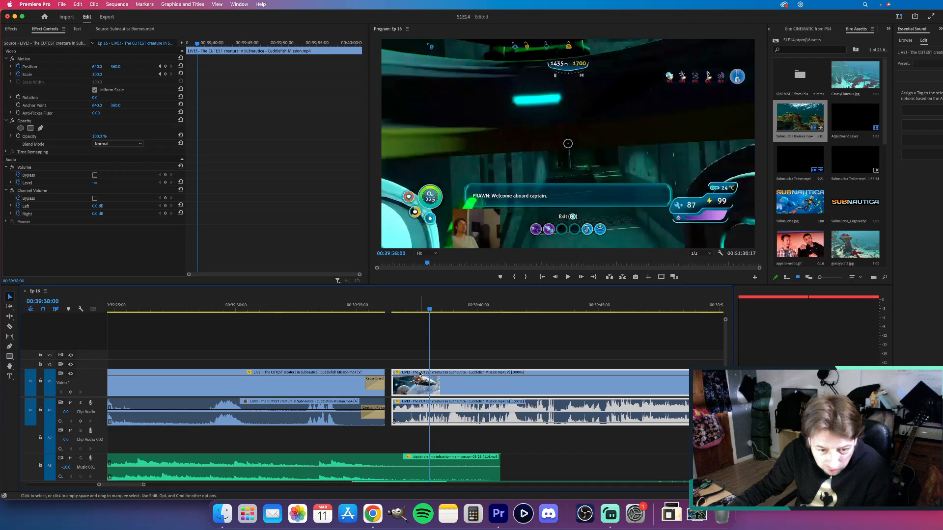
scroll(409, 439, down, 3)
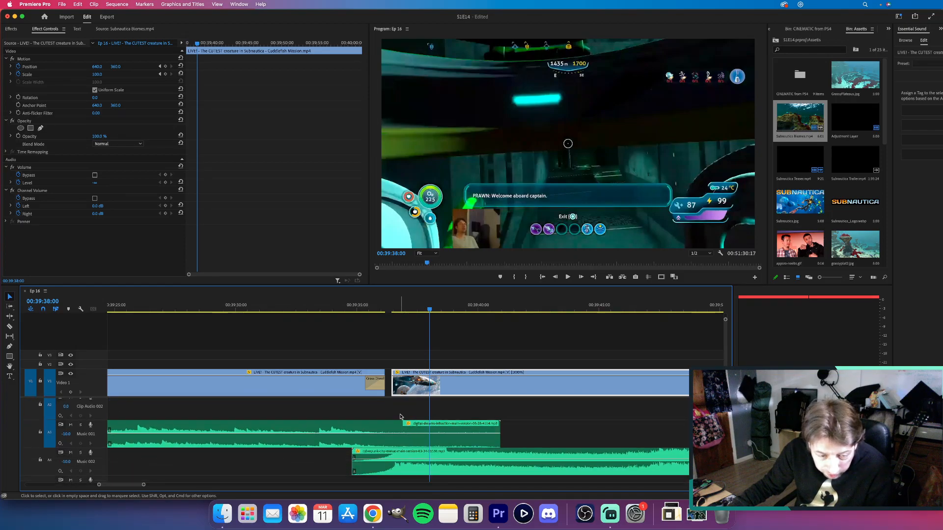
Shift the cyberpunk-city music clip slightly earlier so its louder section starts at the cut at 00:39:36:13.
scroll(404, 429, up, 6)
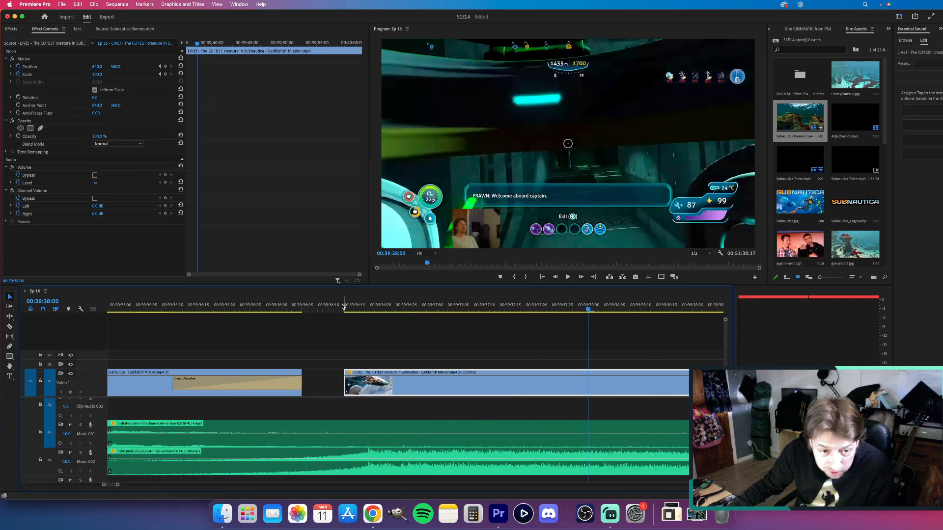
click(343, 306)
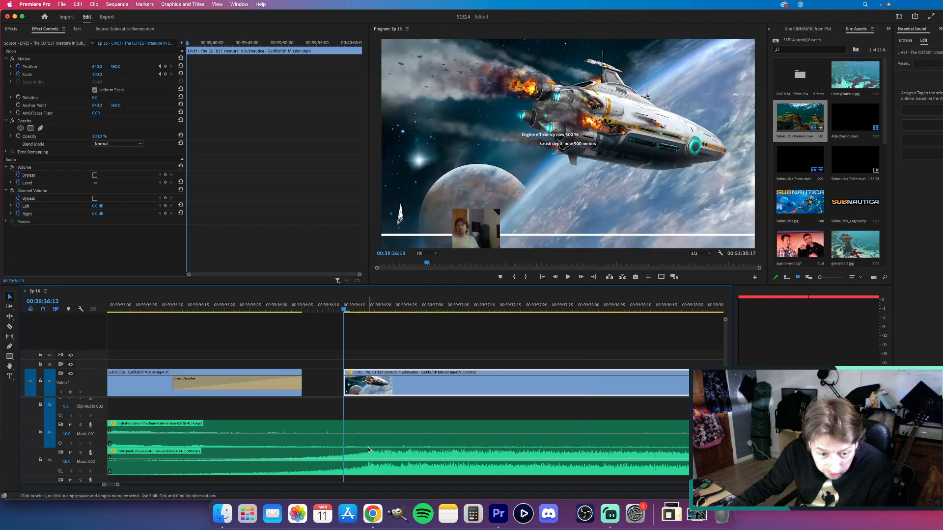
drag(370, 451, 345, 452)
scroll(345, 451, down, 4)
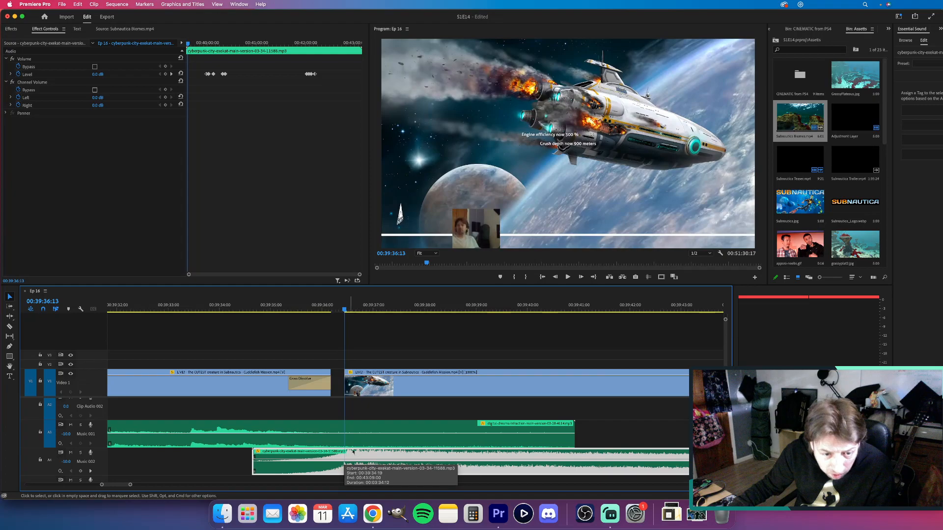
Look over the clips and music before and after the 00:39:36:13 cut across the wider timeline.
scroll(352, 454, down, 5)
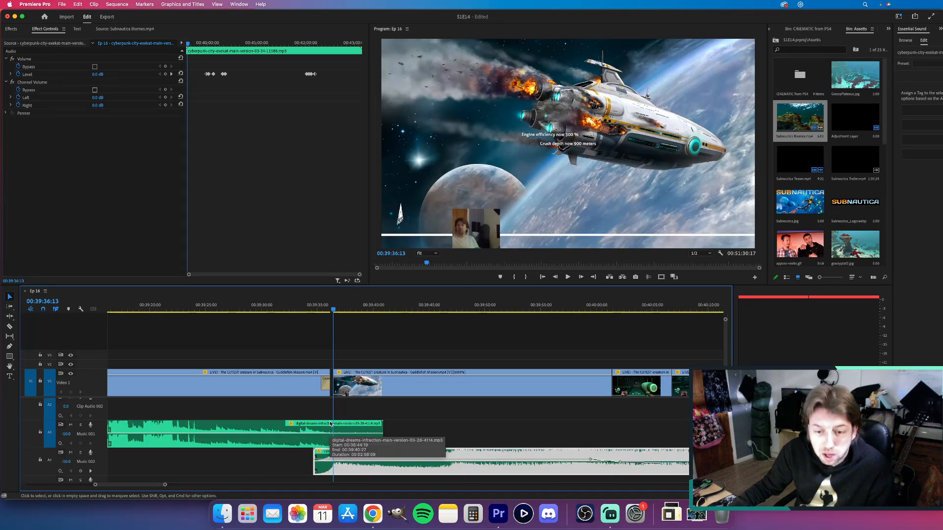
scroll(331, 423, left, 3)
scroll(330, 423, up, 2)
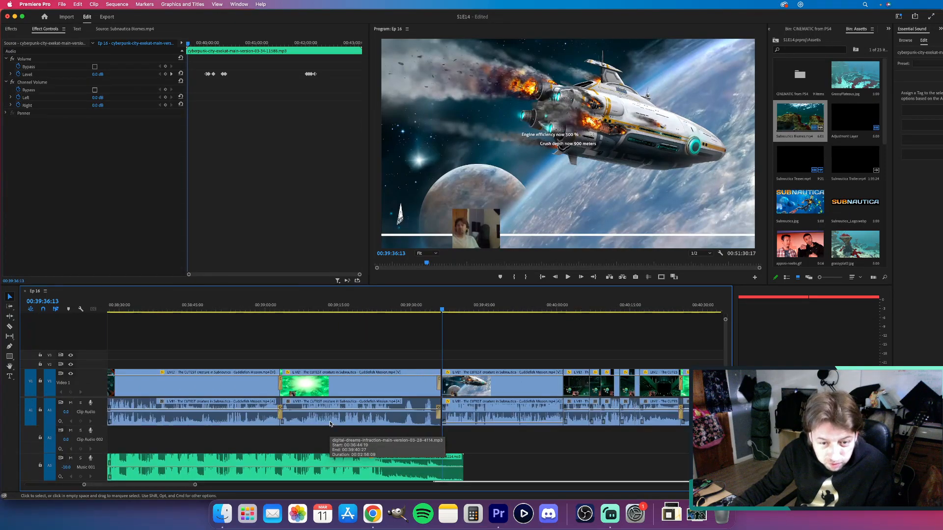
scroll(331, 423, left, 6)
scroll(331, 423, down, 4)
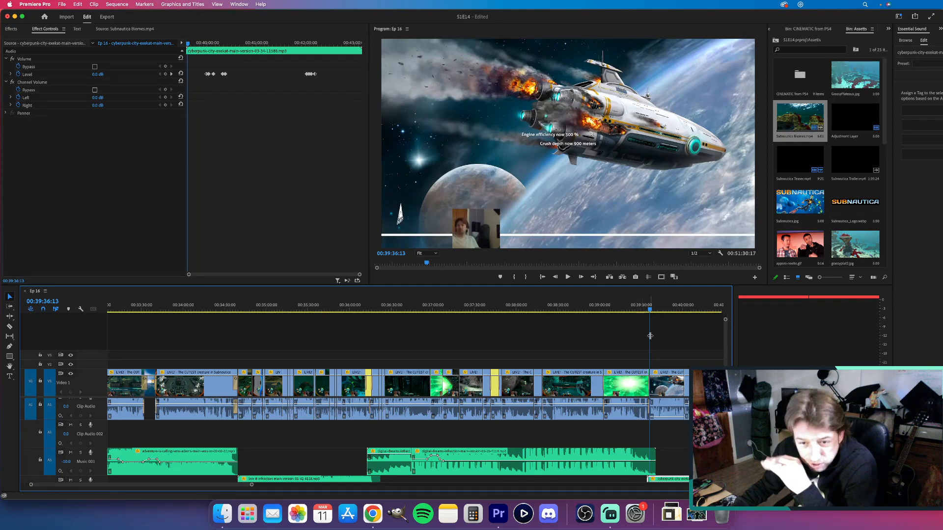
drag(643, 312, 667, 325)
scroll(689, 353, right, 5)
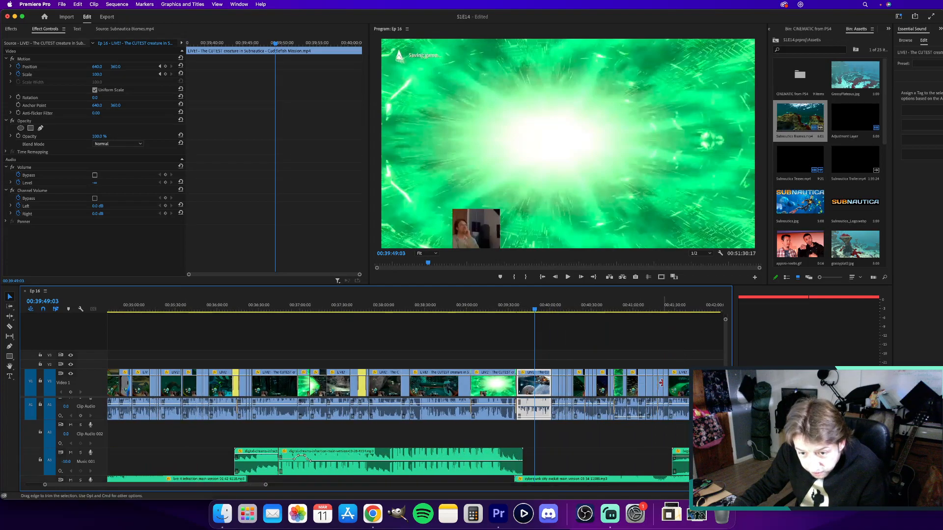
drag(667, 352, 553, 393)
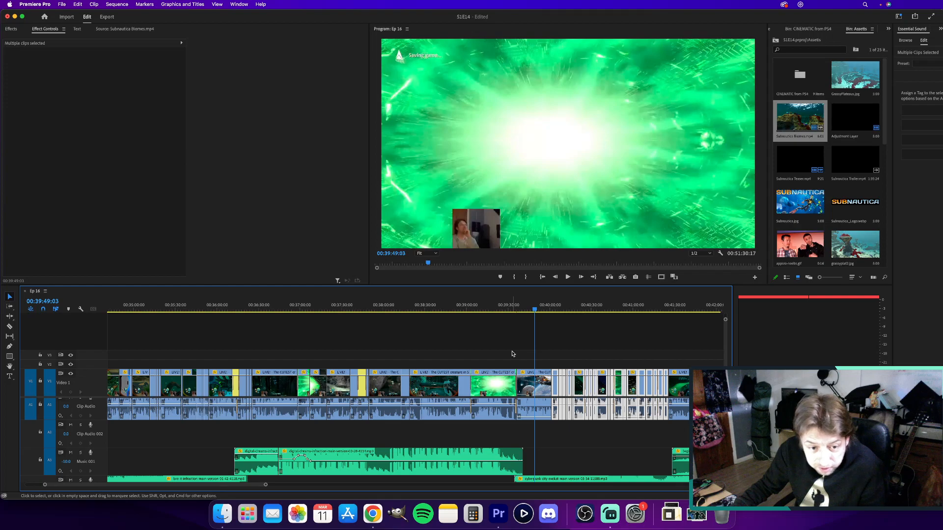
drag(512, 353, 312, 408)
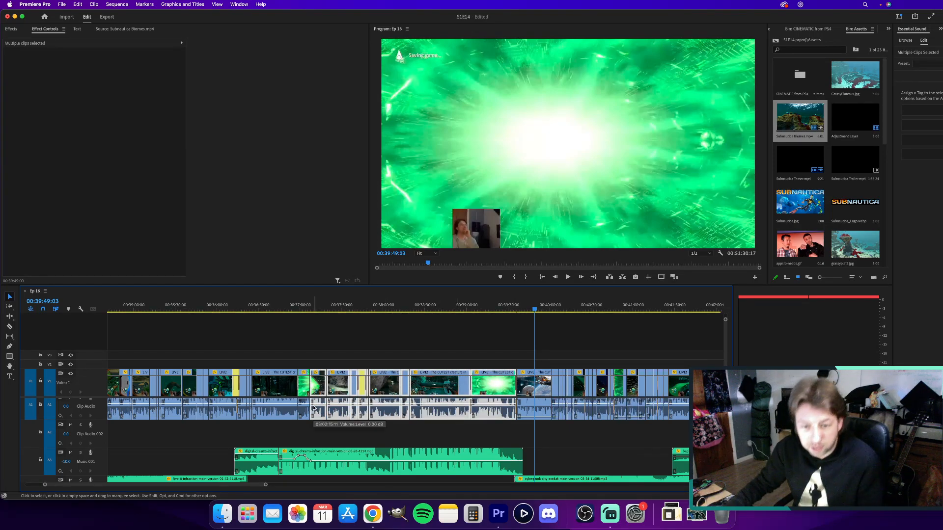
click(483, 360)
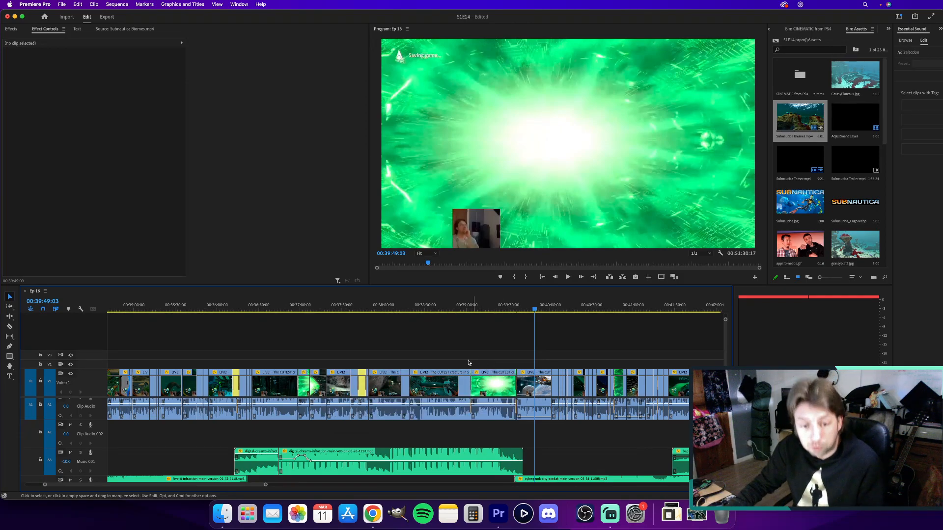
Play the sequence from 00:39:28:11 to check the music change at the cut and the edits after it.
click(507, 308)
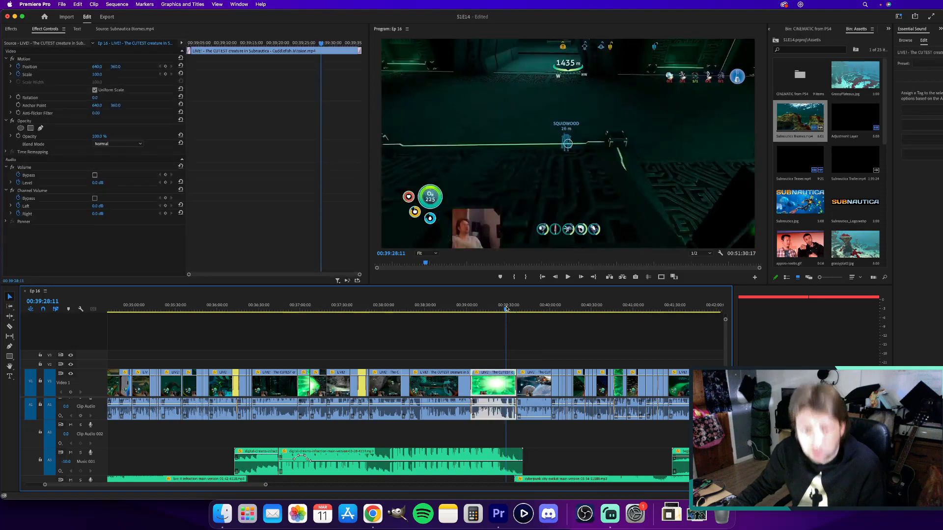
key(space)
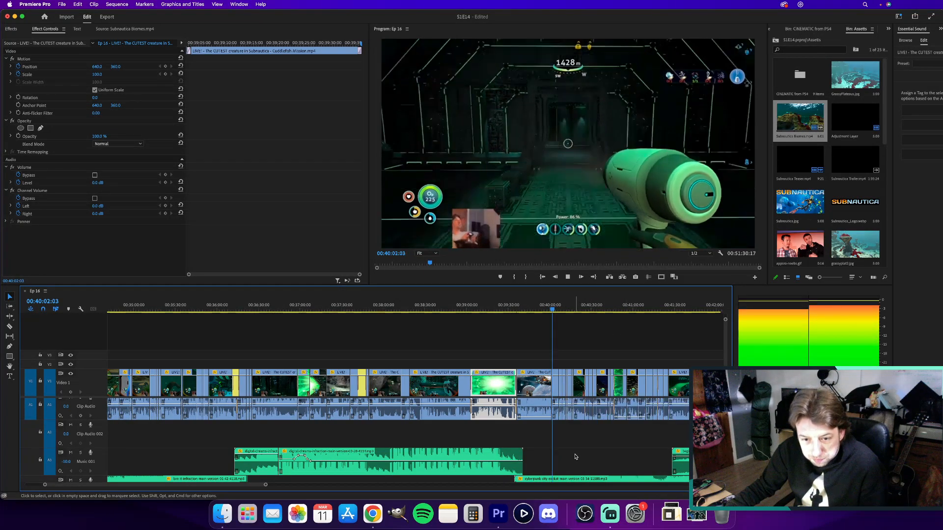
scroll(576, 456, down, 2)
scroll(575, 457, right, 5)
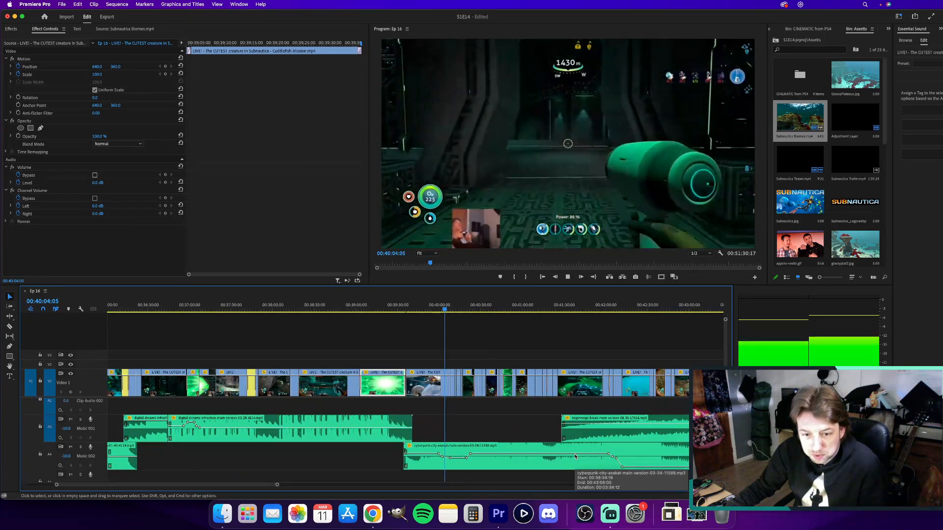
scroll(497, 421, up, 2)
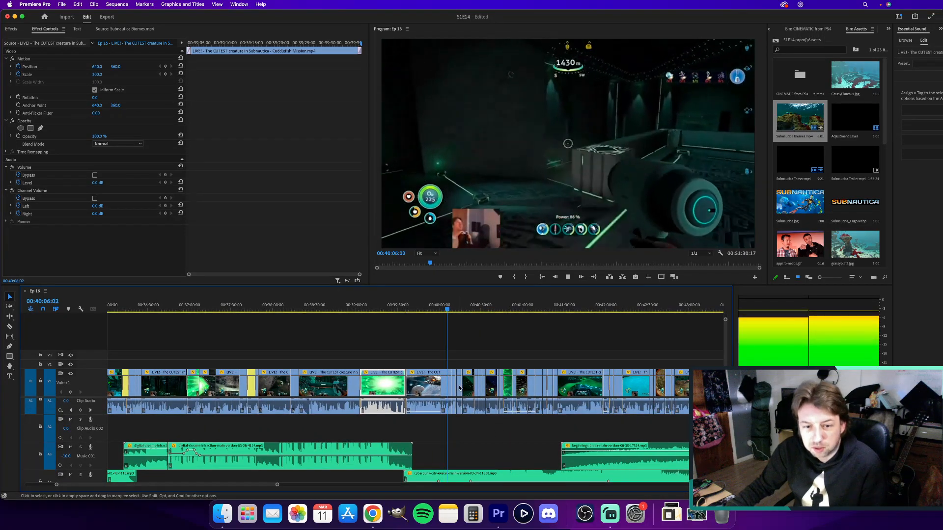
scroll(460, 388, up, 5)
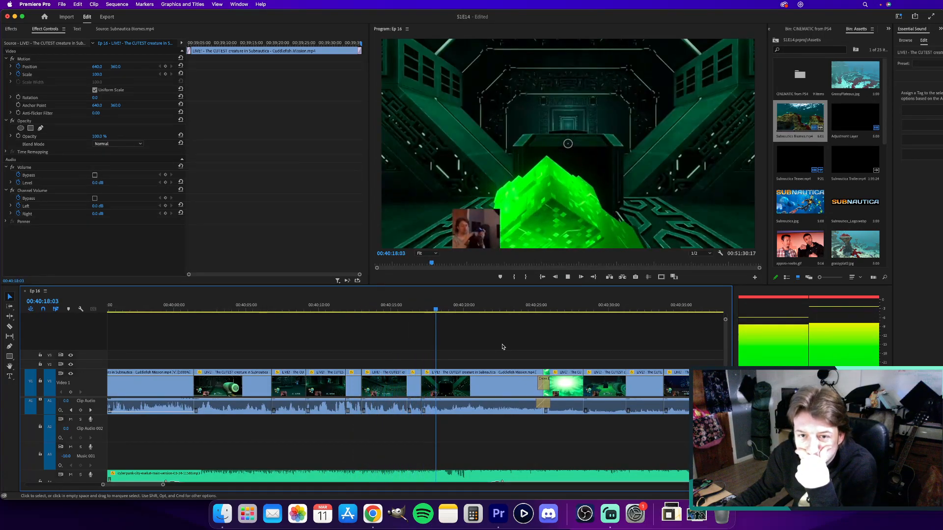
Move the audio of the short clip at 00:40:12 to the Clip Audio 002 track and unlink it from its video.
click(332, 306)
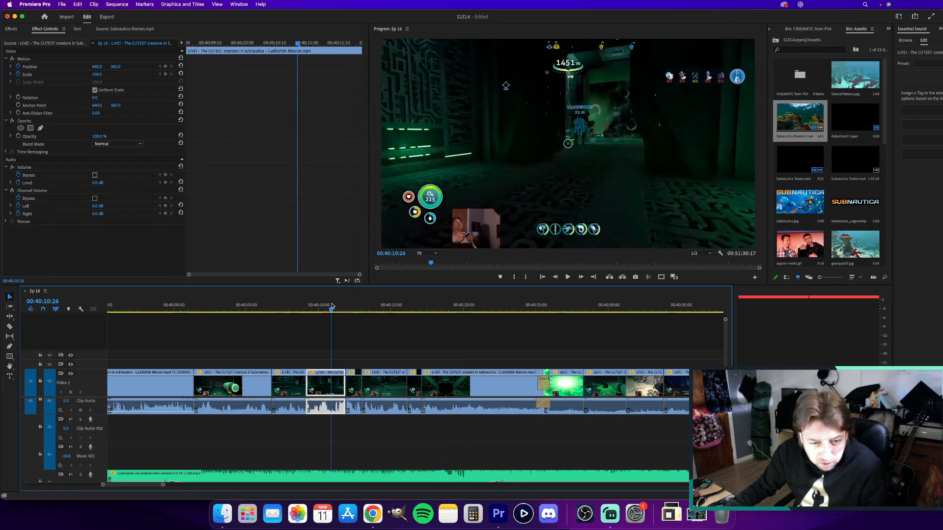
key(space)
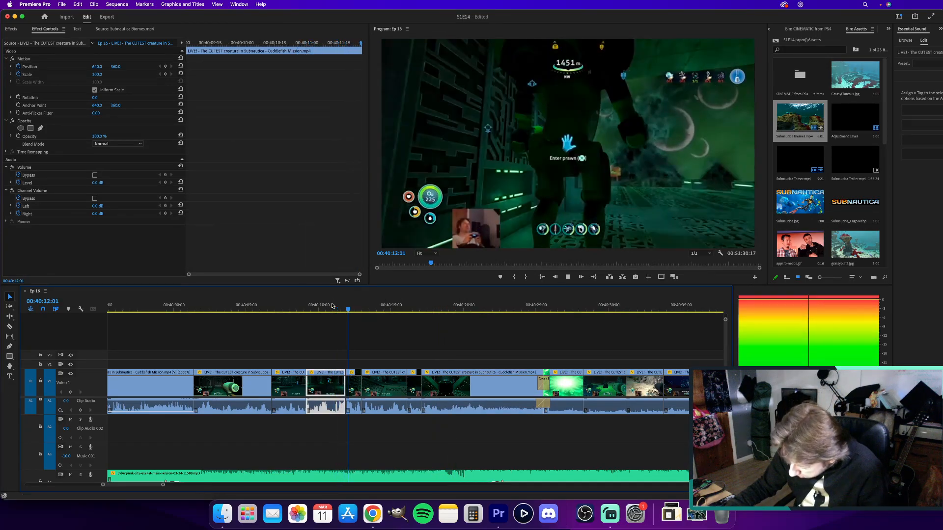
key(space)
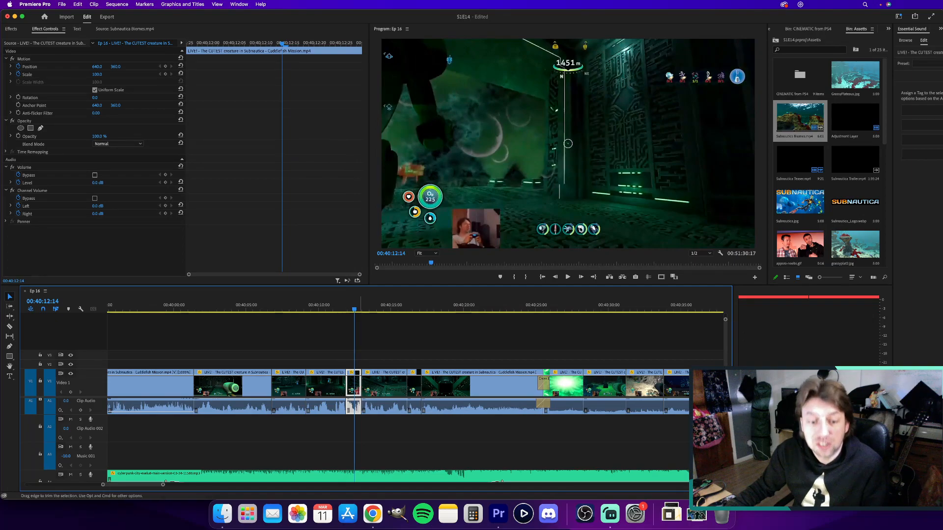
drag(357, 416, 357, 432)
right_click(357, 432)
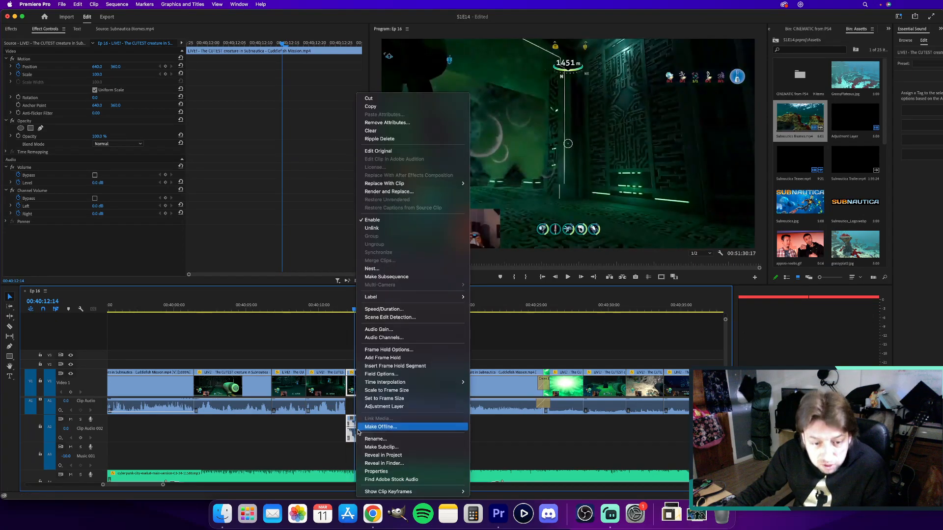
click(388, 228)
Extend the start of the unlinked audio clip back to about 00:40:11:20 and play the overlap.
scroll(339, 424, up, 2)
scroll(340, 424, up, 3)
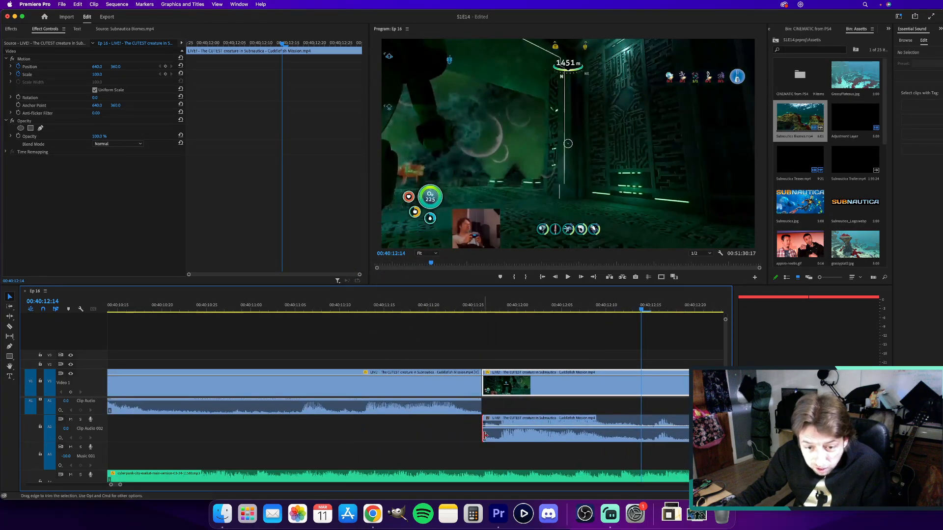
drag(485, 435, 429, 435)
click(412, 305)
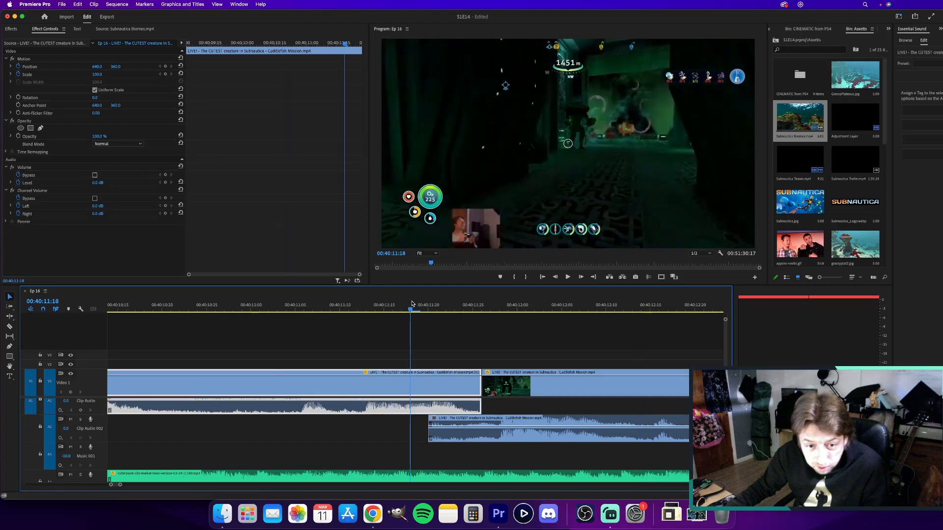
key(space)
key(space)
Extend the start of the unlinked audio clip further back to about 00:40:11:14 and replay the transition.
click(422, 441)
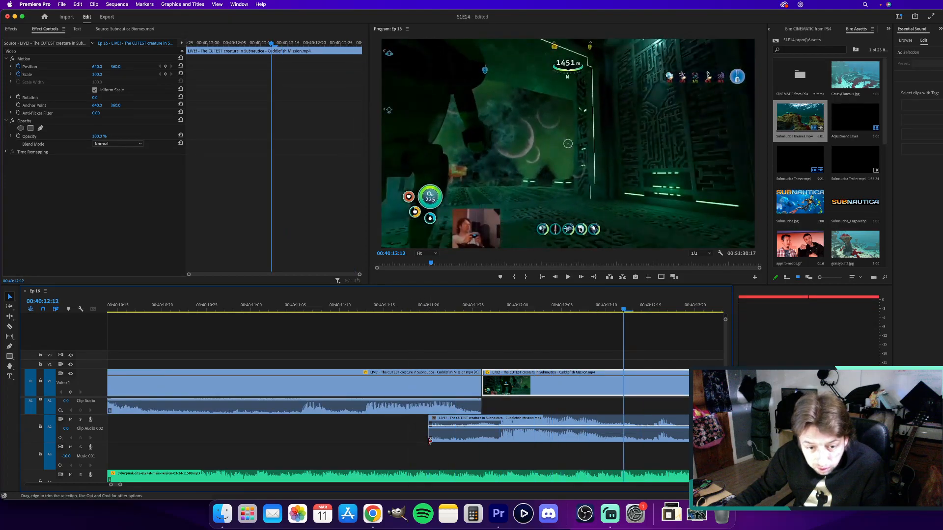
drag(420, 439, 370, 435)
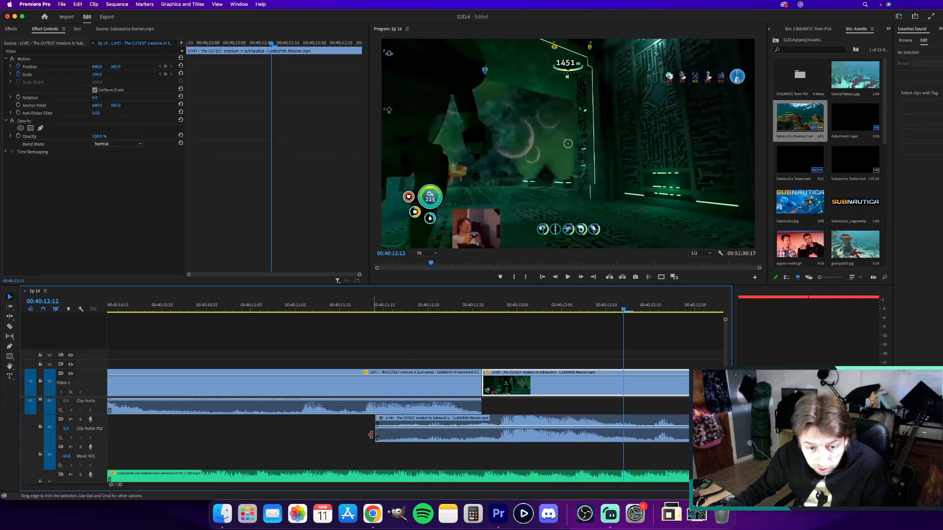
click(355, 309)
key(space)
key(space)
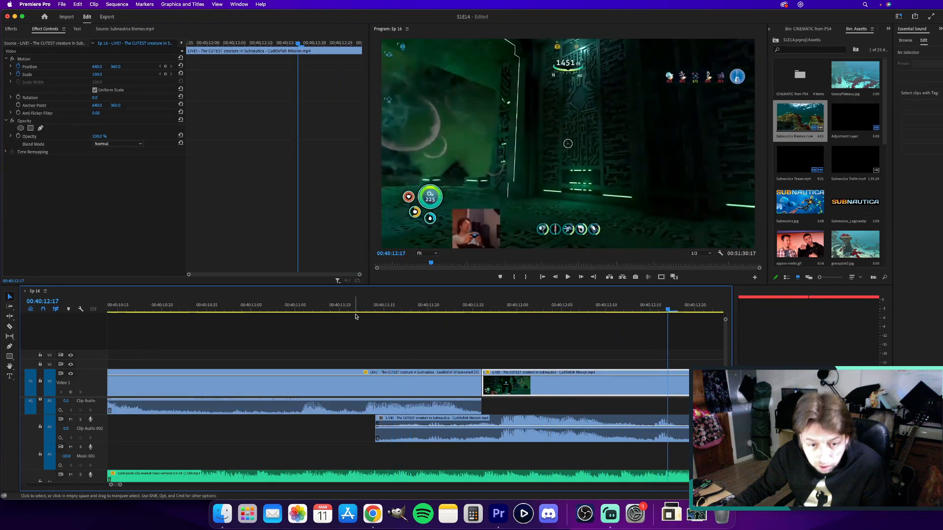
click(359, 306)
key(space)
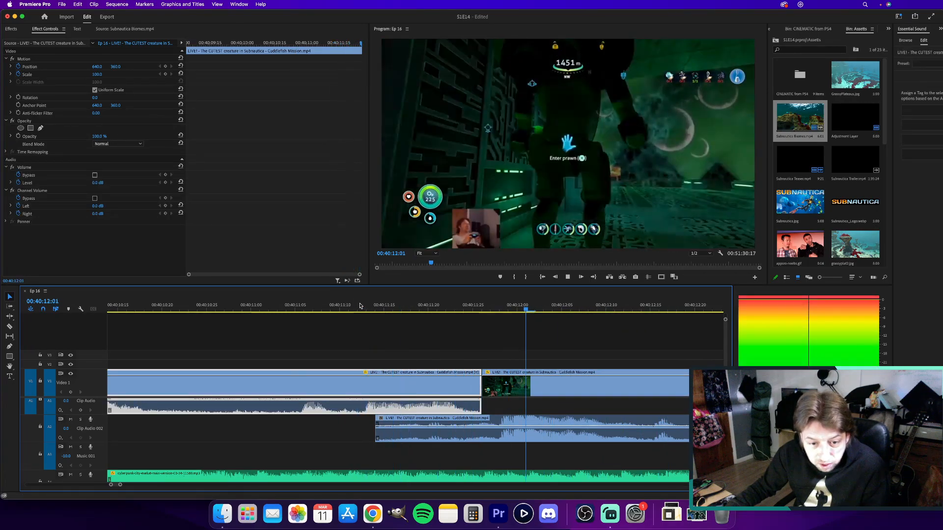
key(space)
Play the sequence from 00:40:12:15 through the green portal transition to review the following clips and music.
key(minus)
key(minus)
key(minus)
key(minus)
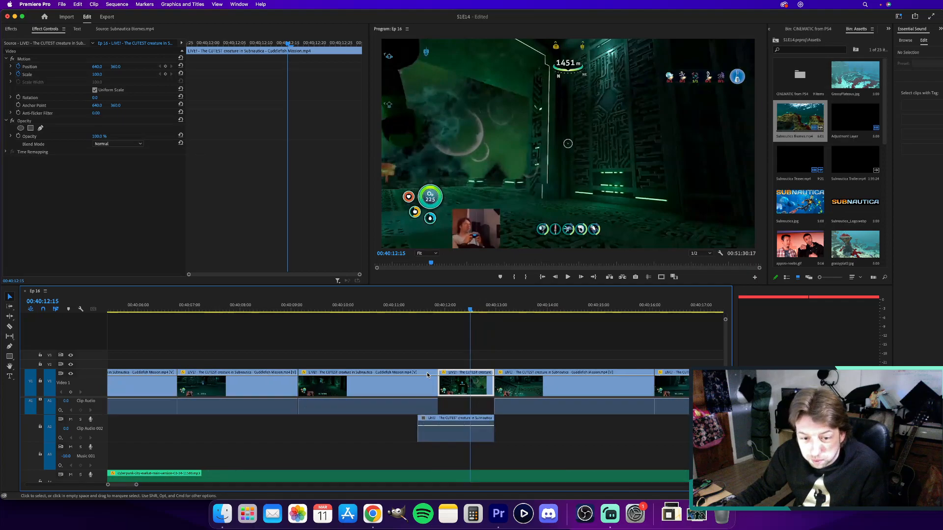
key(space)
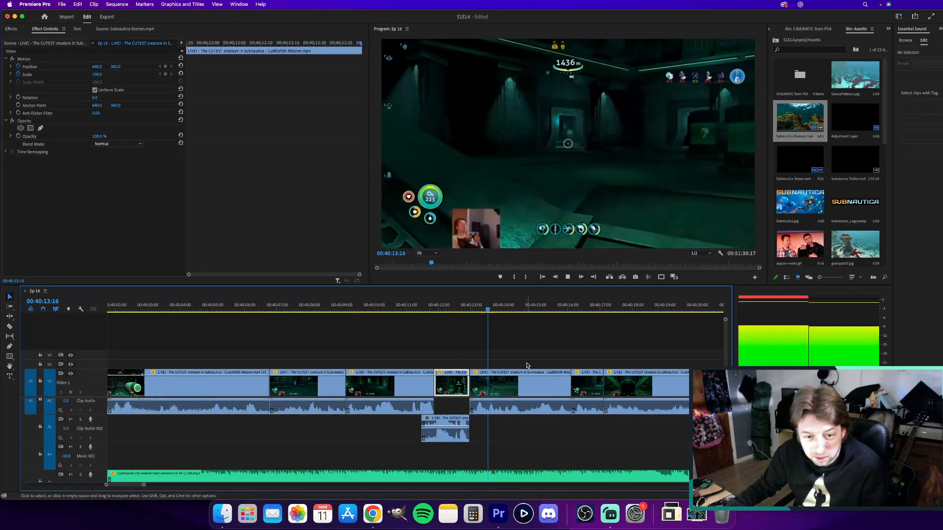
key(minus)
key(minus)
key(minus)
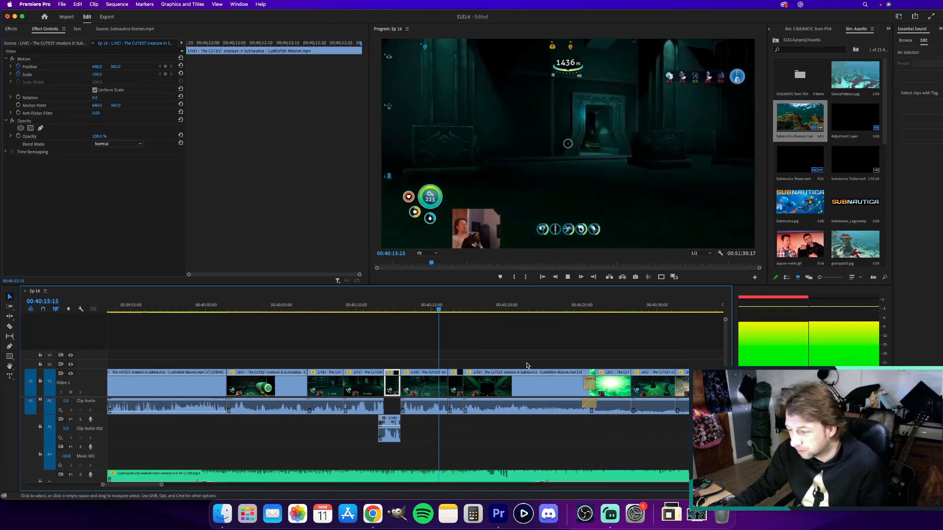
scroll(527, 366, down, 3)
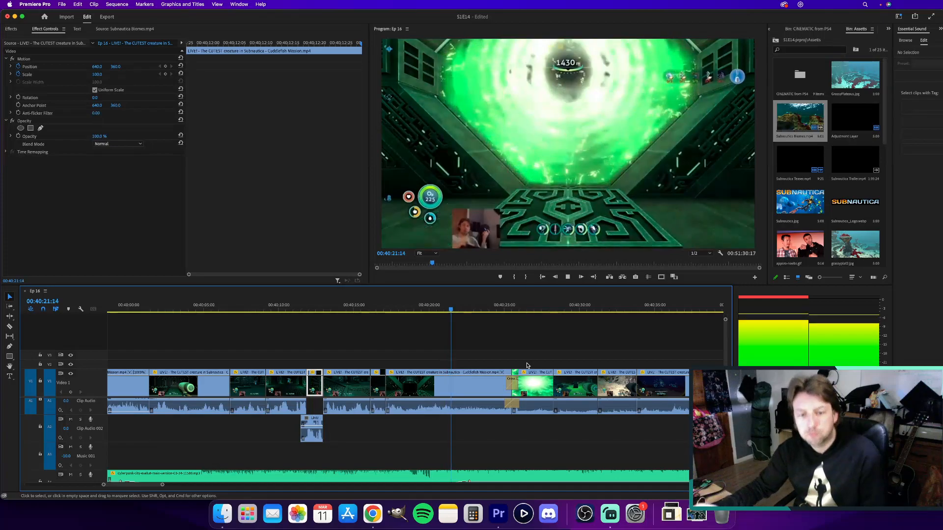
scroll(498, 442, down, 2)
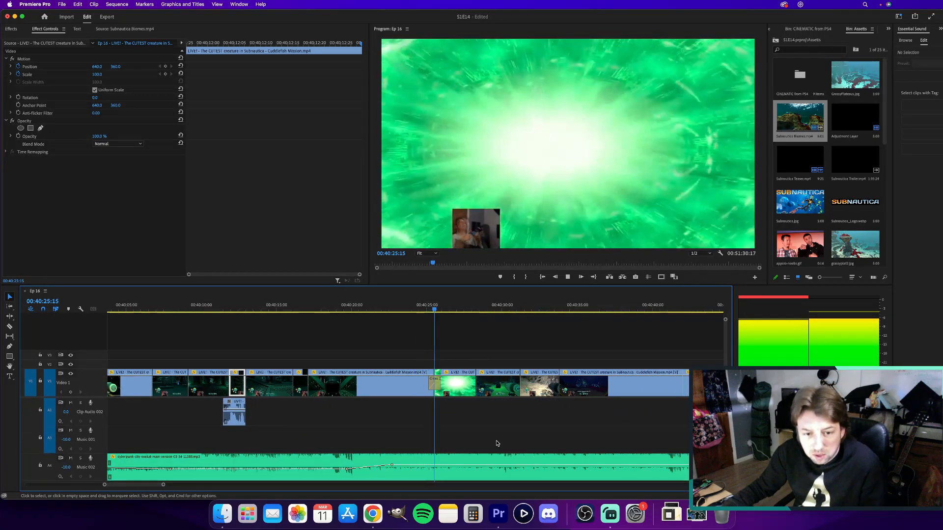
key(space)
Replay the portal activation clip from 00:40:17:09, stop at 00:40:22:05, and examine its audio and music up close.
click(312, 308)
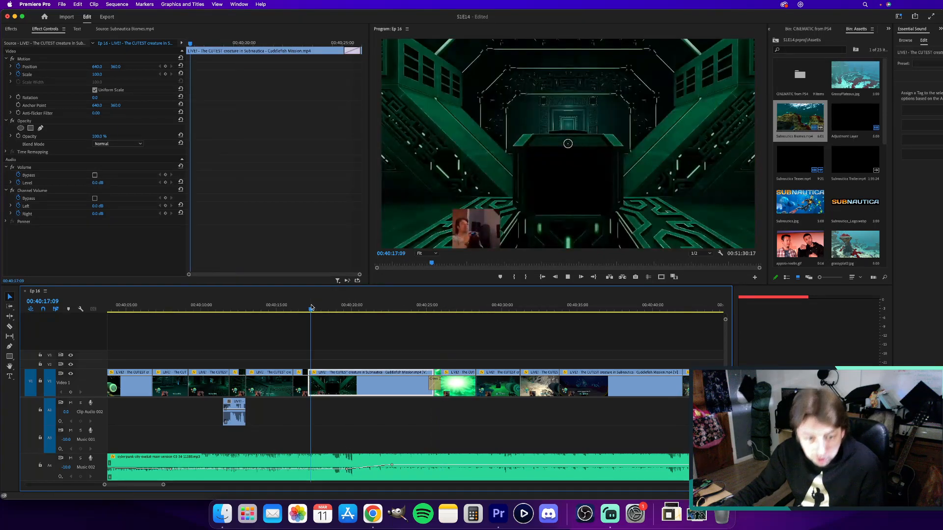
key(space)
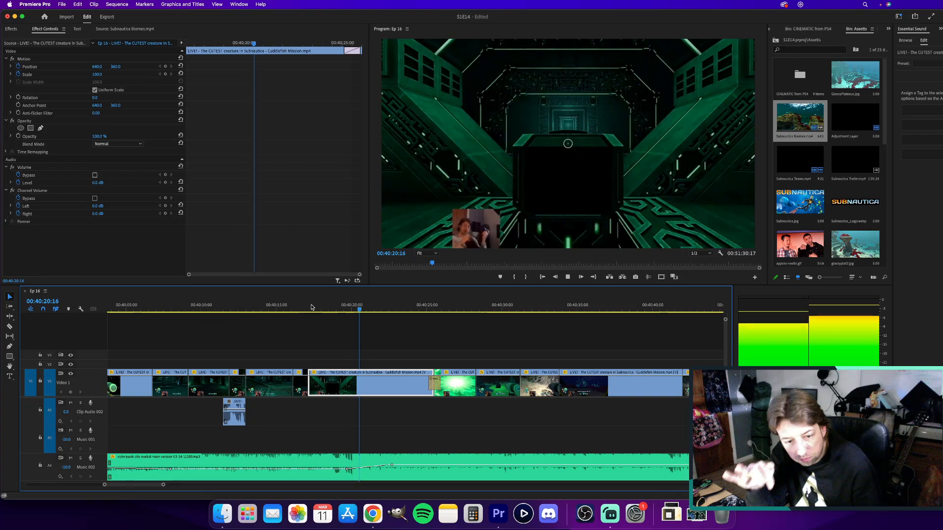
key(space)
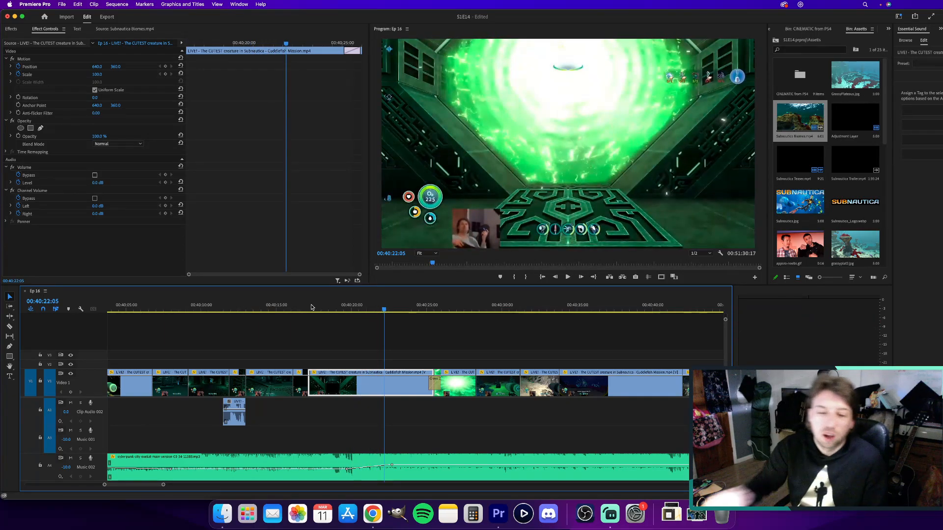
alt+scroll(359, 431, up, 5)
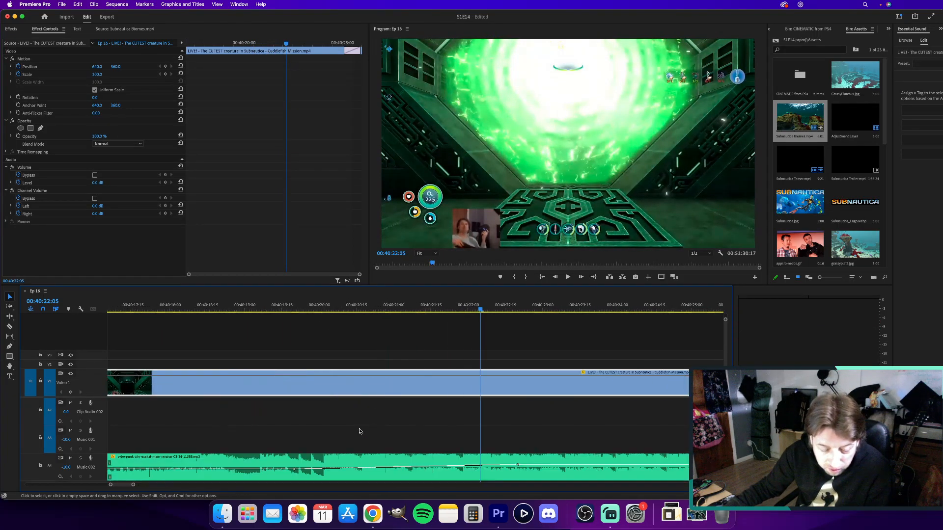
alt+scroll(359, 431, down, 3)
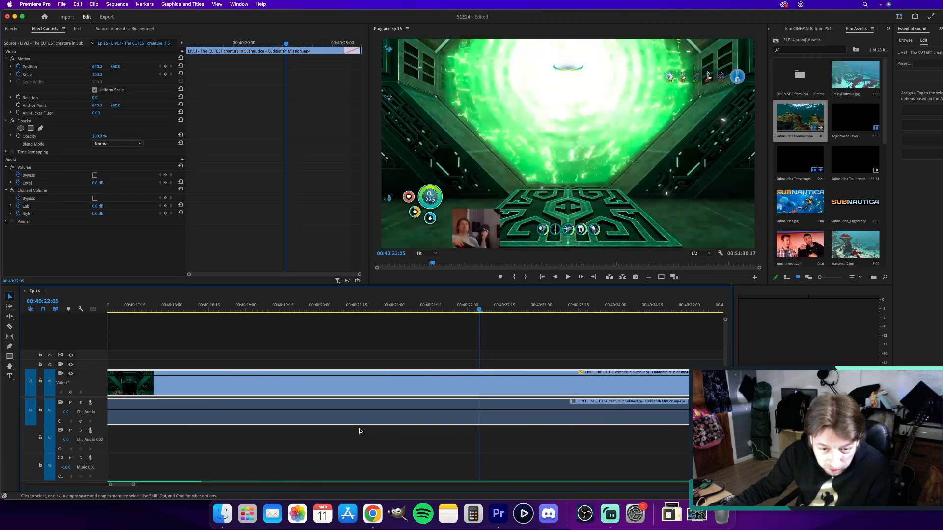
Replay the portal activation clip from 00:40:17:21 to 00:40:20:16 and compare its action with the music's volume rise.
scroll(362, 457, down, 3)
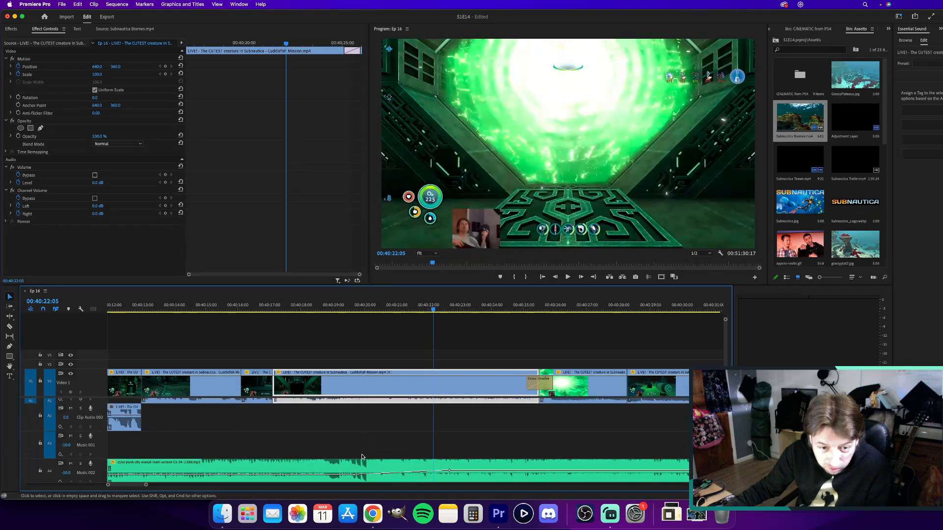
click(292, 309)
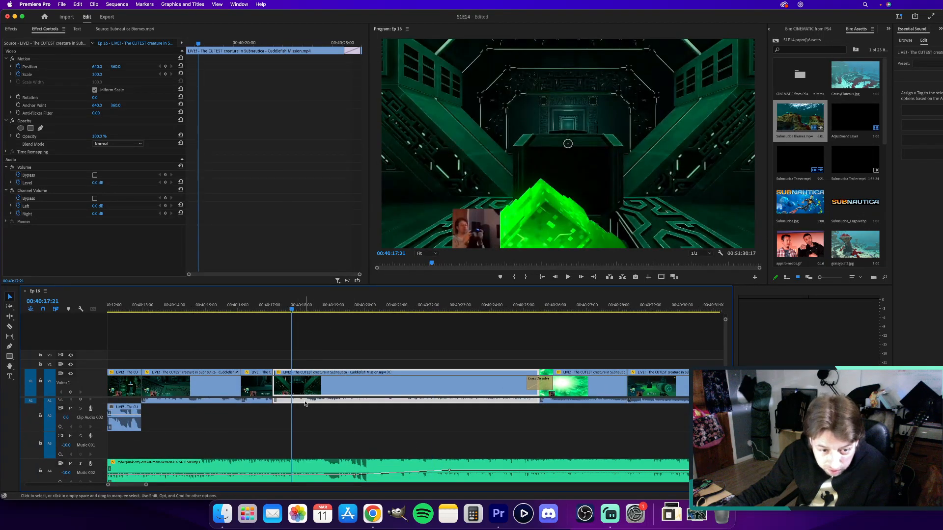
key(space)
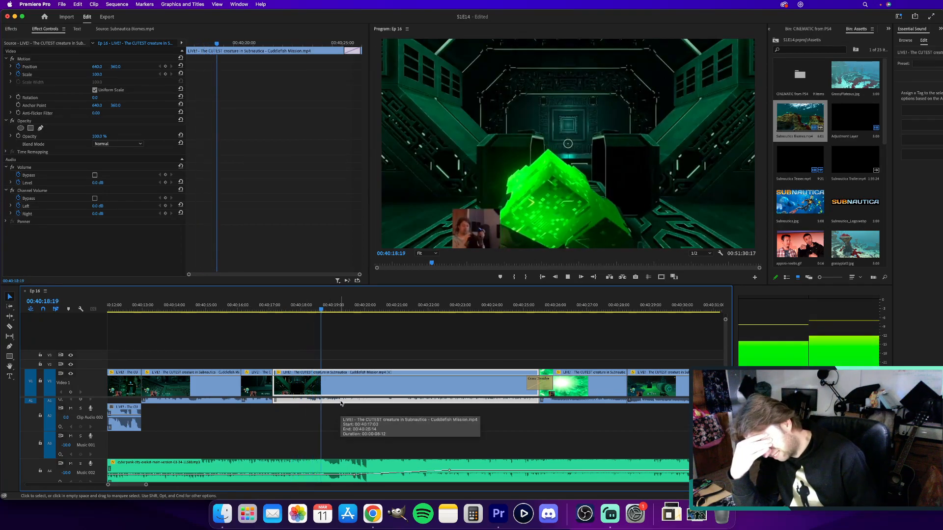
key(space)
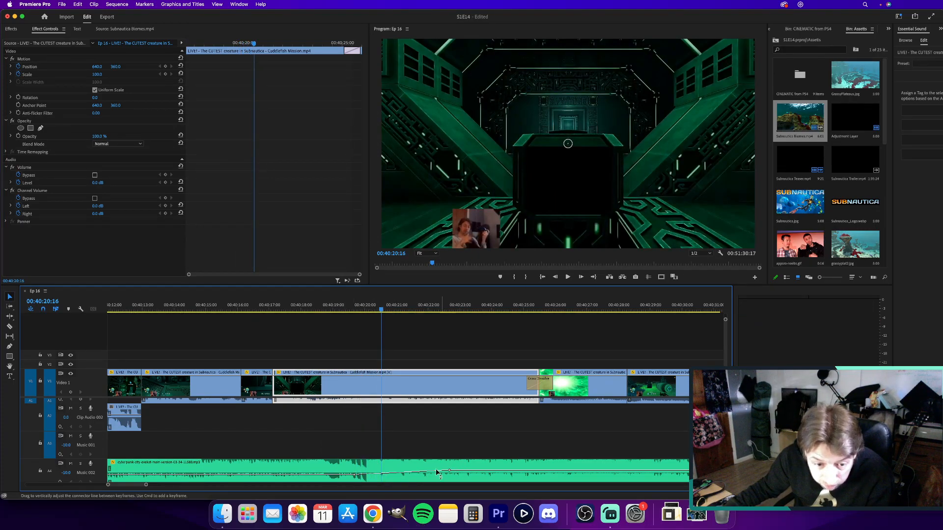
Move the Cyberpunk City music clip's volume-rise keyframes earlier so the level reaches 0.0 dB at 00:40:20:01.
click(365, 311)
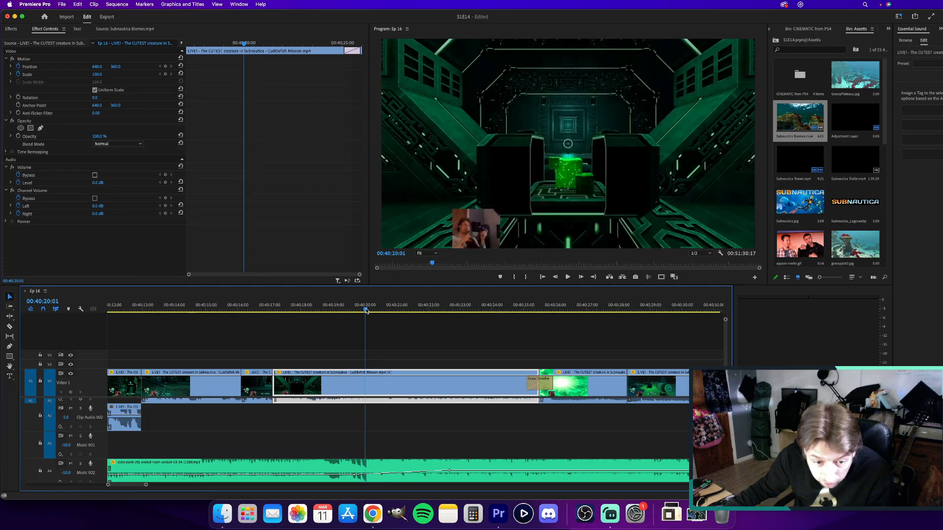
click(372, 465)
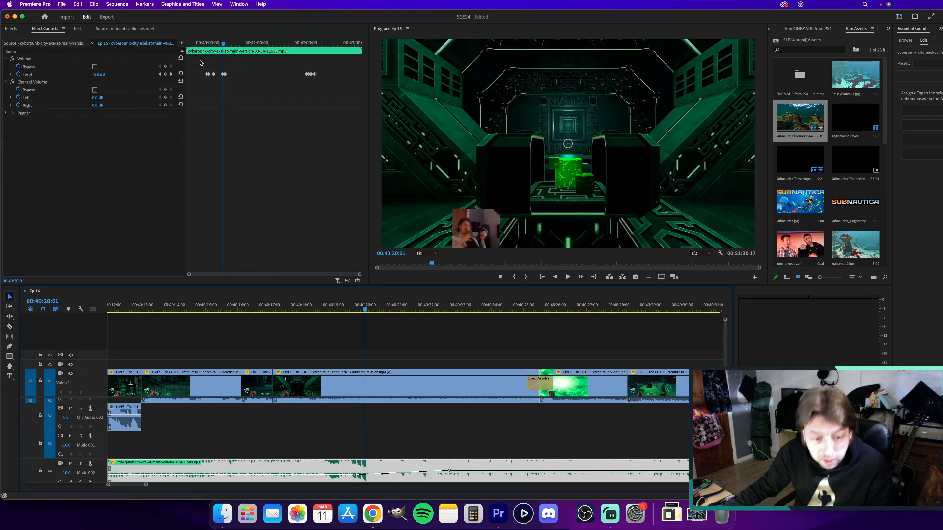
scroll(218, 83, up, 5)
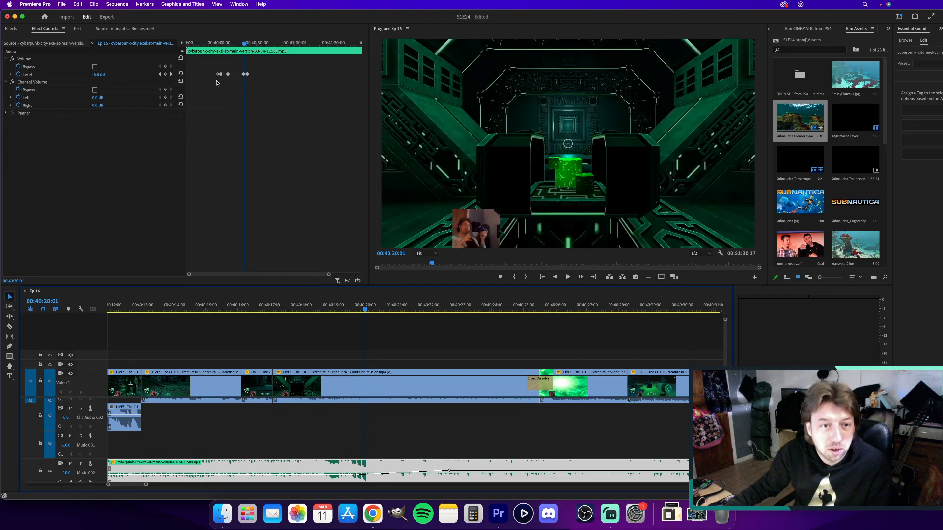
scroll(216, 83, up, 5)
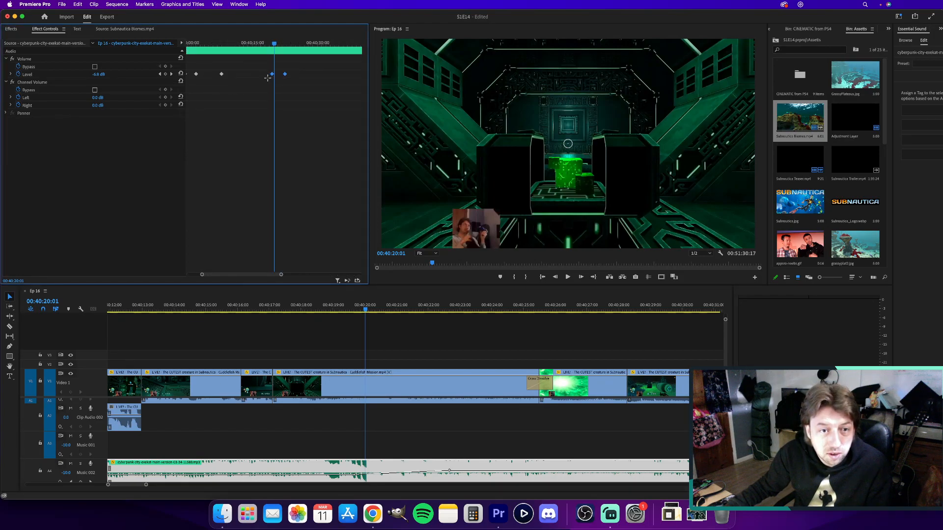
drag(272, 75, 266, 75)
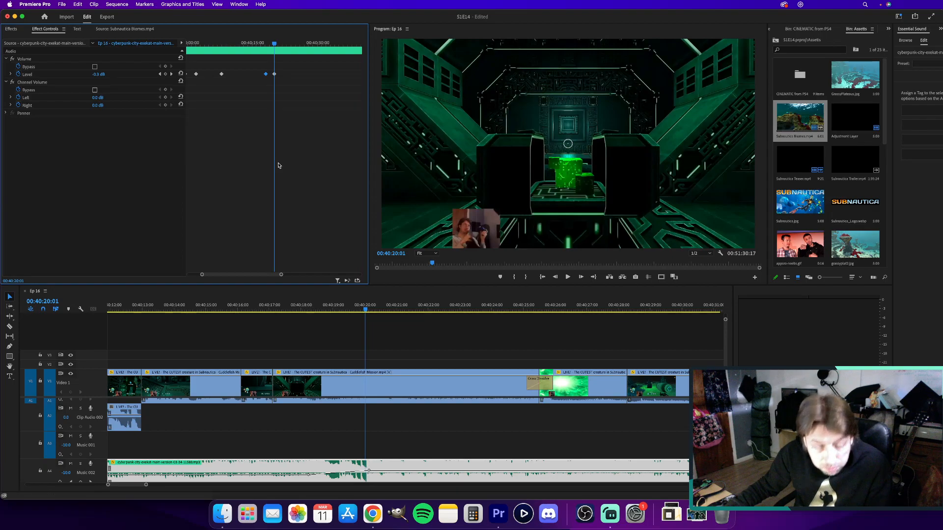
scroll(277, 76, up, 6)
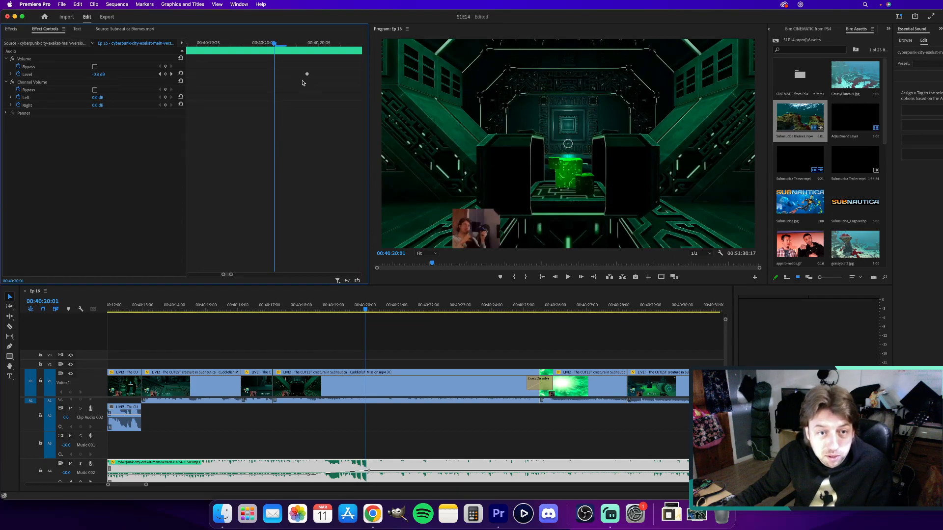
drag(307, 76, 276, 76)
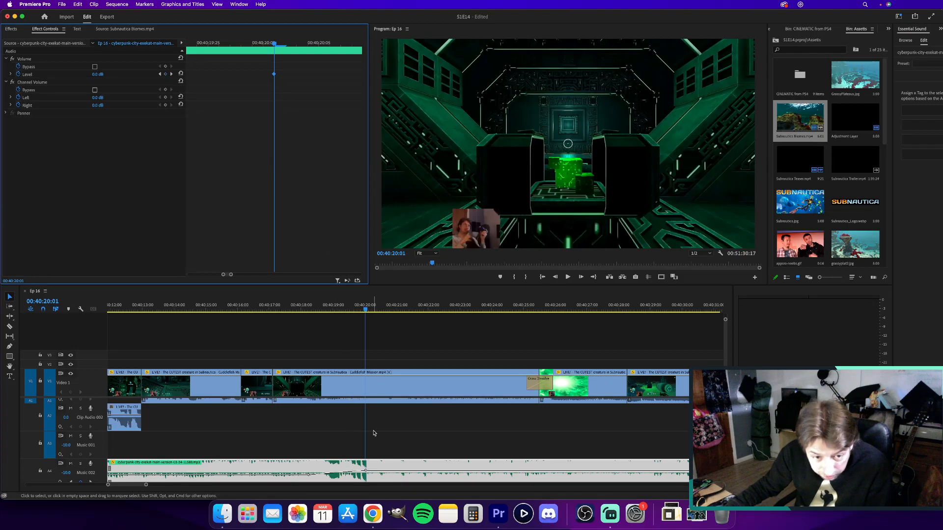
Play the adjusted music rise from 00:40:20:01 to 00:40:26:05, and replay it from 00:40:19:01 to 00:40:20:21.
scroll(372, 431, up, 3)
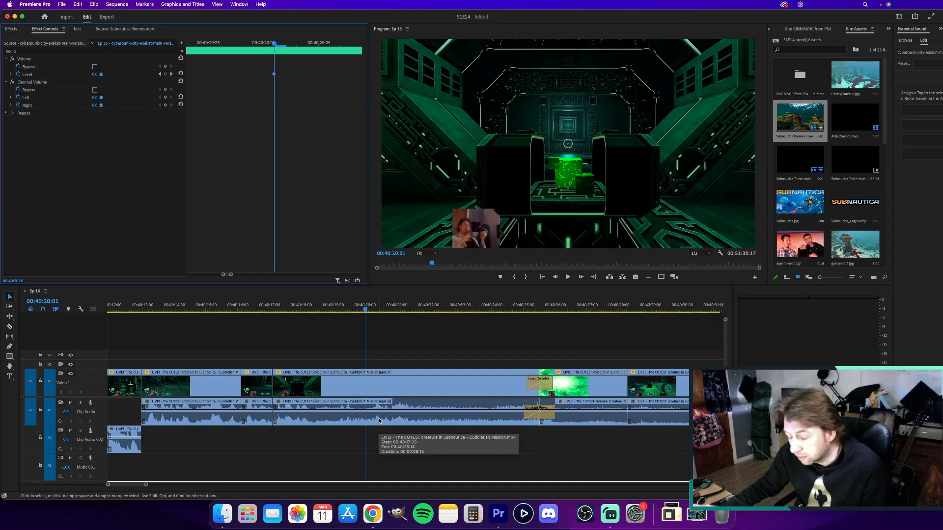
key(space)
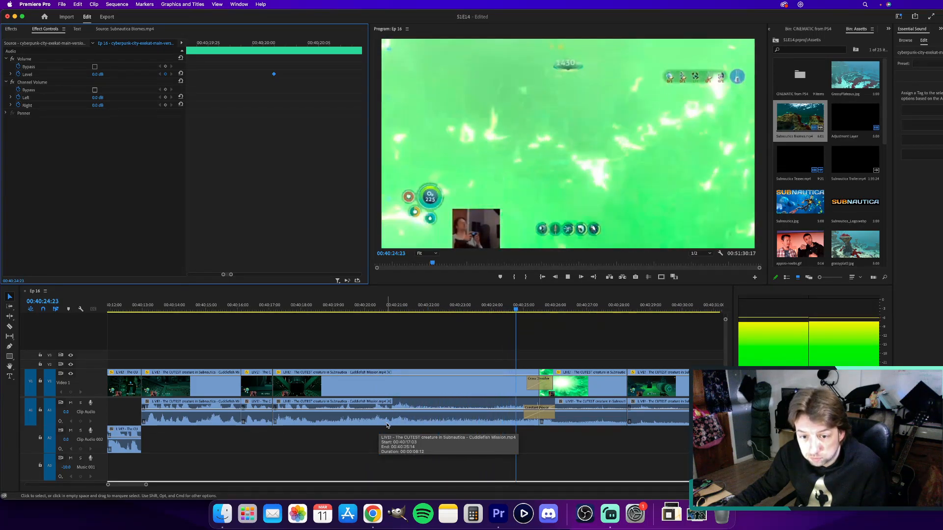
key(space)
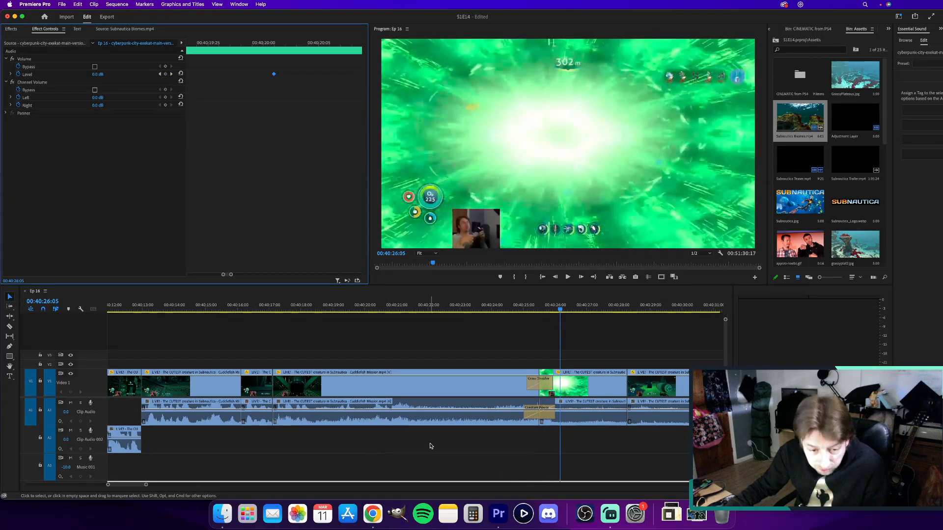
click(322, 307)
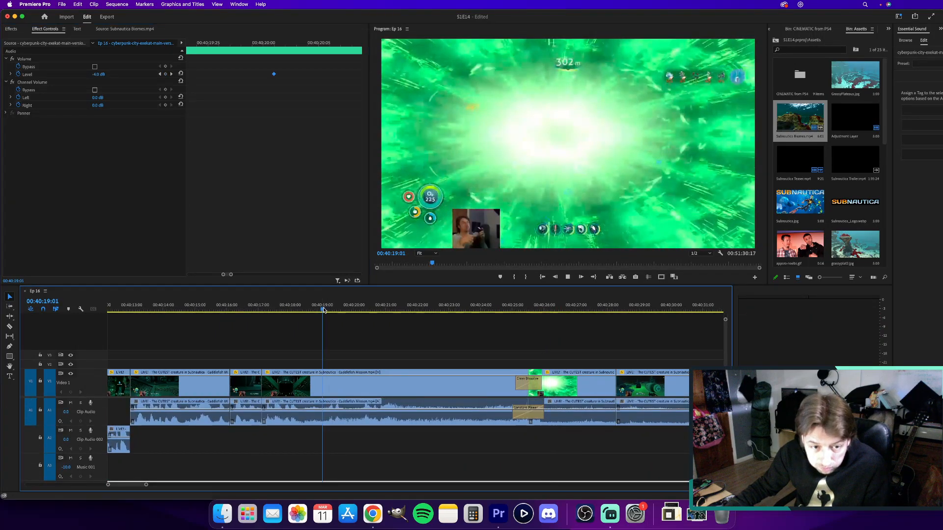
key(space)
key(space)
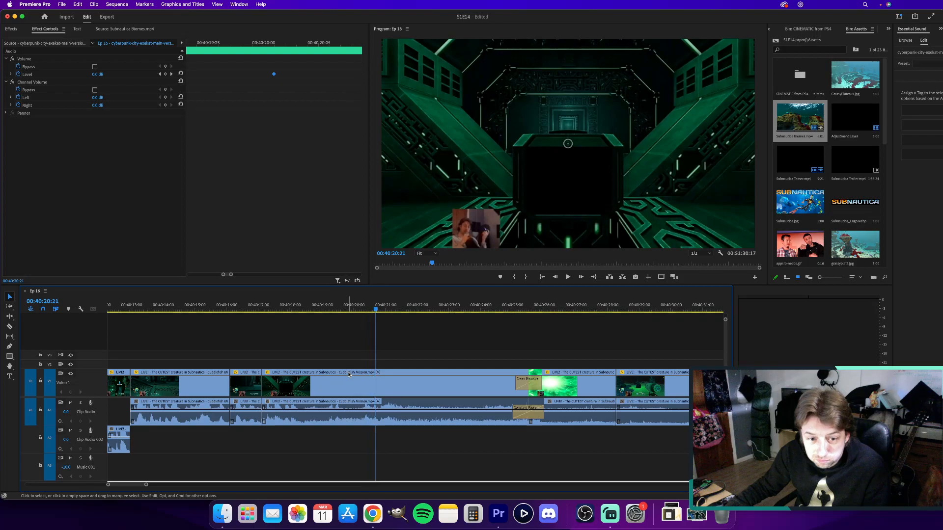
Replay the short stretch ending at 00:40:20:19 to compare the music beat with the portal activation.
scroll(351, 429, down, 3)
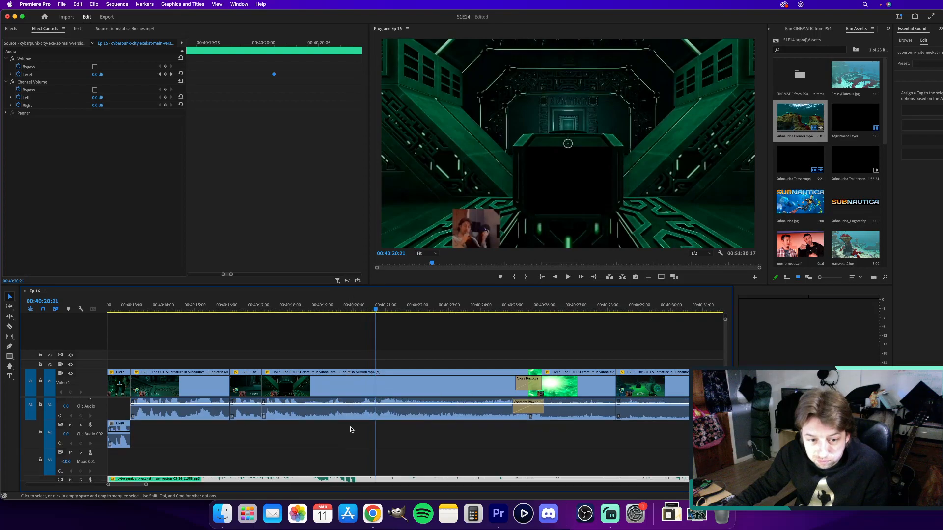
click(346, 307)
key(space)
key(space)
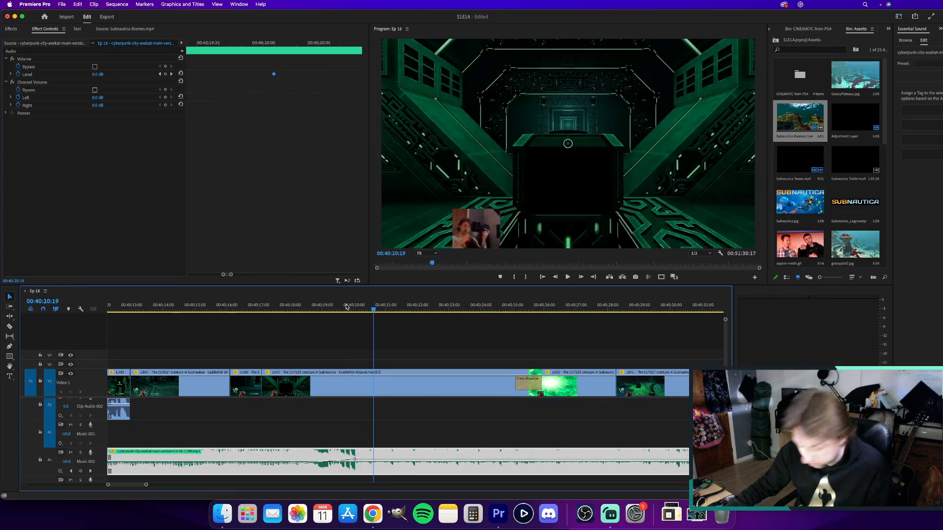
Step through the frames to the portal's appearance, split the activation clip at 00:40:21:05 and select the part after the cut.
key(Left)
key(Left)
key(Left)
key(Left)
key(Left)
key(Left)
key(Left)
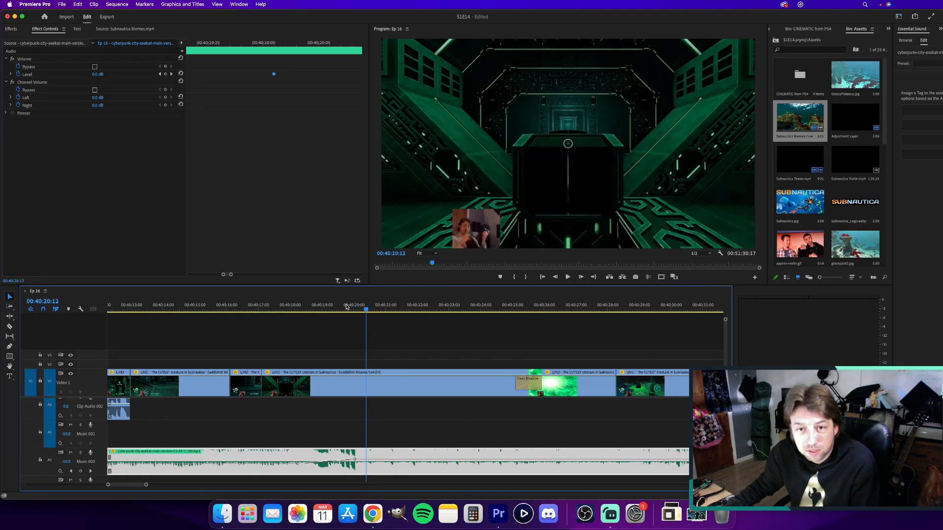
key(Right)
key(Right)
key(Right)
key(Right)
key(Right)
key(Right)
key(Right)
key(Right)
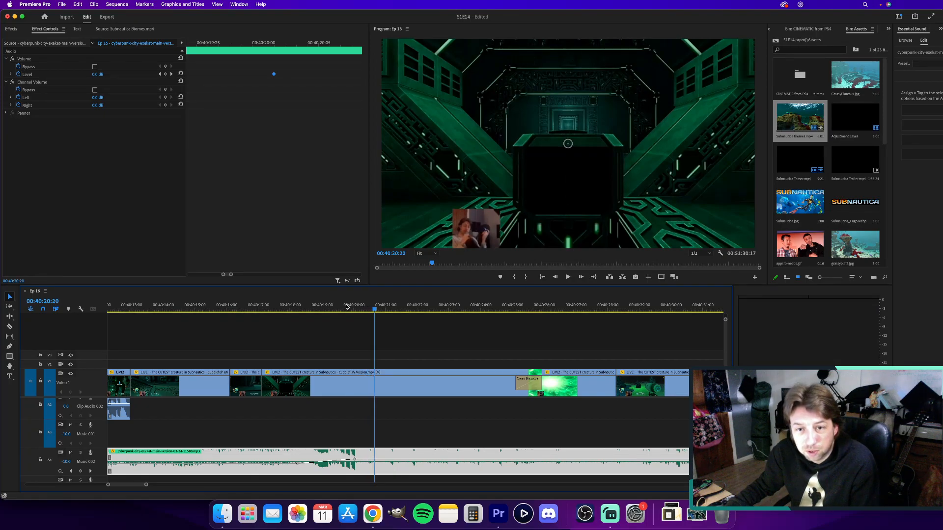
key(Right)
key(Right)
key(Right)
key(Right)
key(Right)
key(Right)
key(Right)
key(Right)
key(Right)
key(Right)
key(Right)
key(Right)
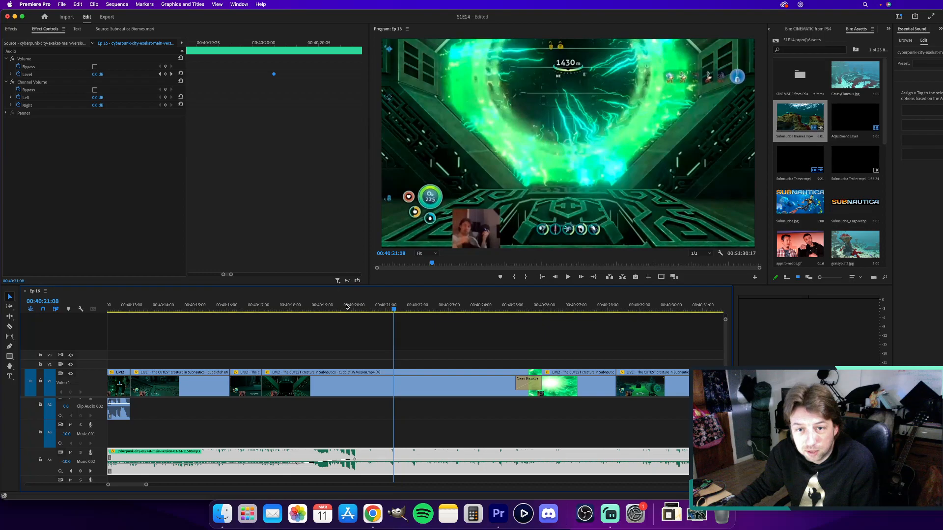
key(Left)
key(Left)
key(Left)
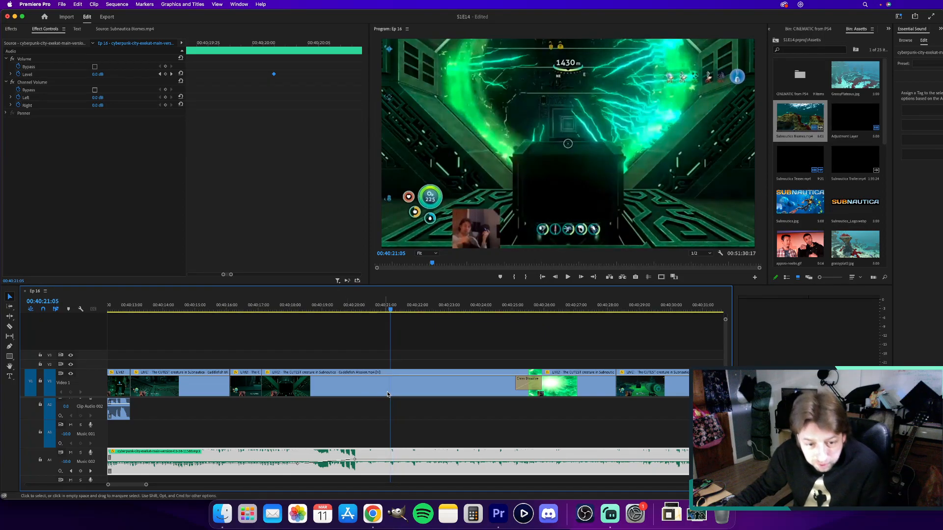
key(c)
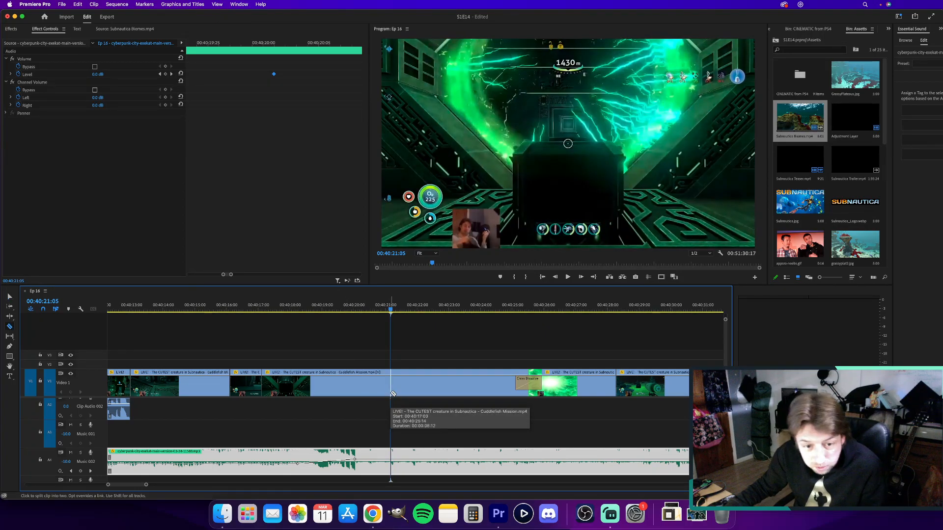
click(392, 388)
key(v)
click(404, 389)
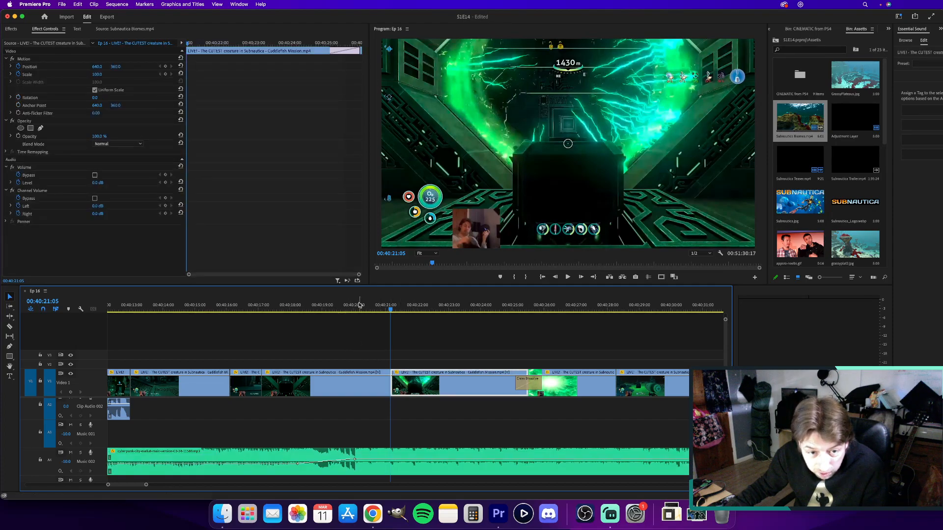
Compare the new cut with the music peak at 00:40:20:02 and replay the passage from just before 00:40:17:00.
drag(359, 306, 357, 306)
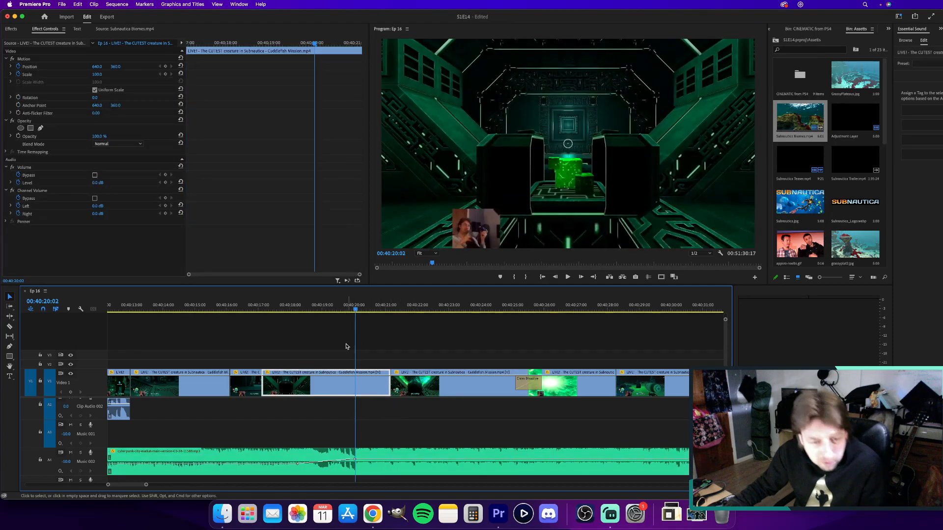
scroll(317, 420, up, 5)
scroll(317, 420, down, 4)
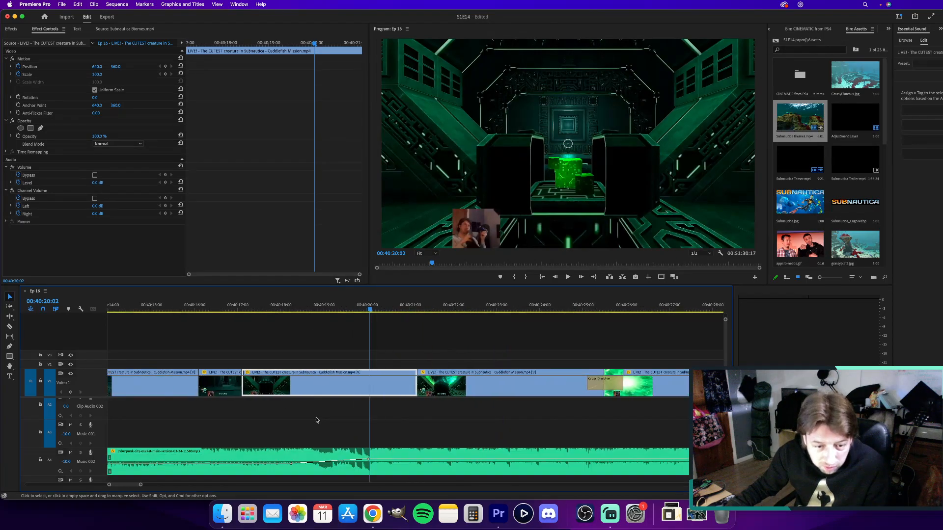
scroll(317, 420, up, 3)
click(279, 306)
key(space)
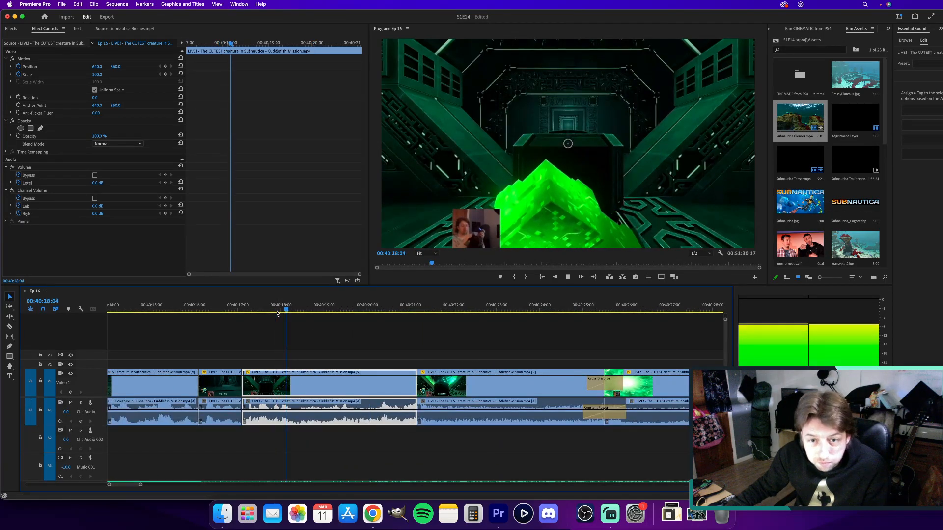
click(226, 305)
key(space)
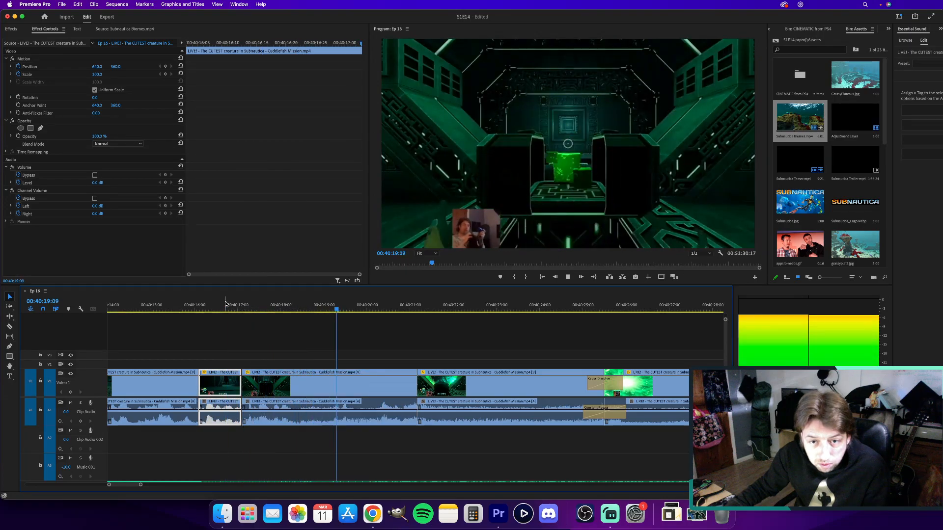
key(space)
key(space)
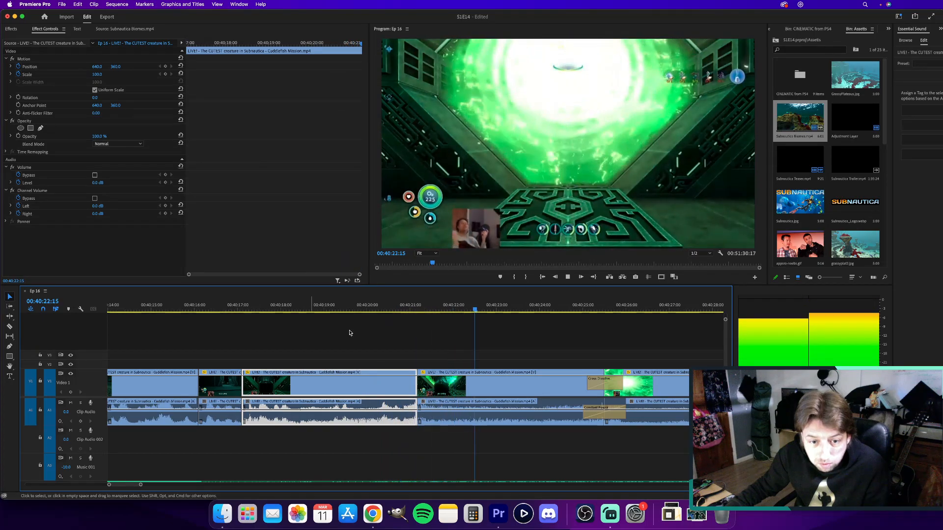
Play the sequence on through the portal and cave clips to 00:40:54:19, and examine the music tracks beneath them.
scroll(420, 347, down, 5)
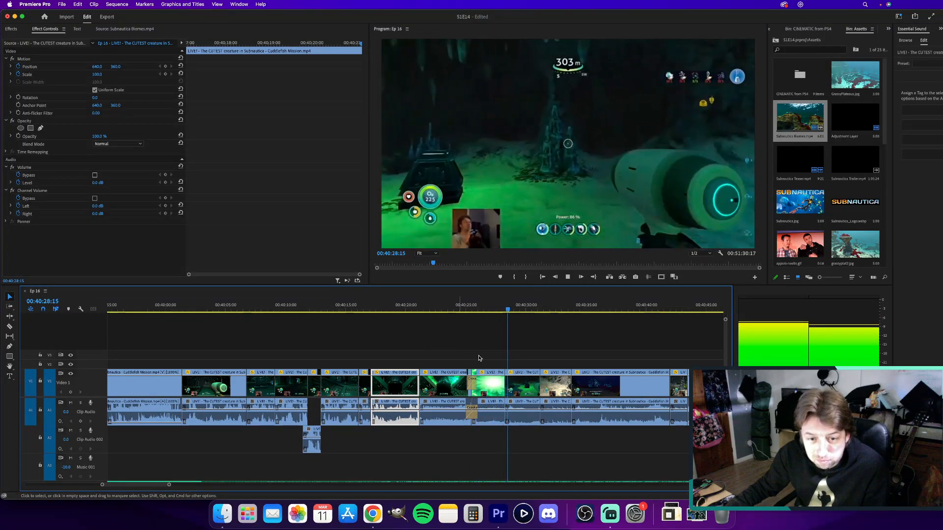
scroll(495, 347, right, 3)
scroll(494, 347, right, 2)
scroll(494, 346, down, 5)
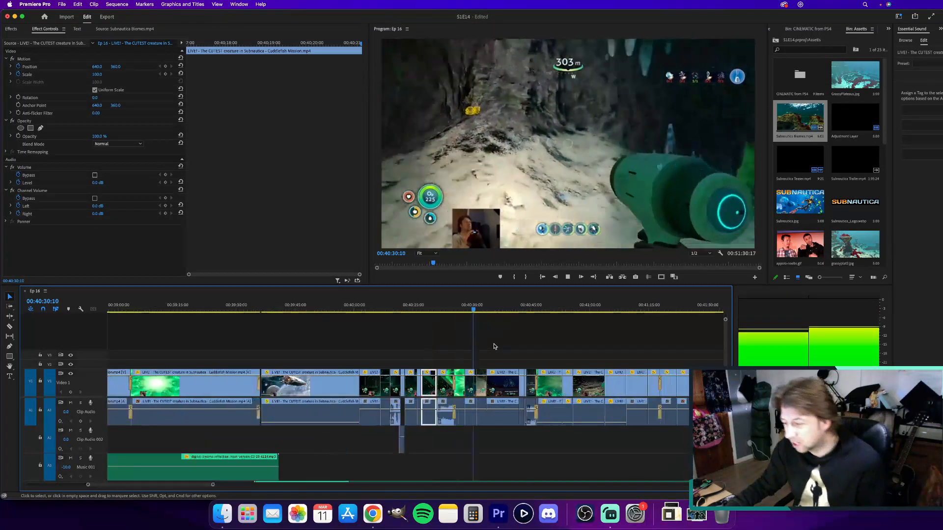
scroll(494, 347, right, 2)
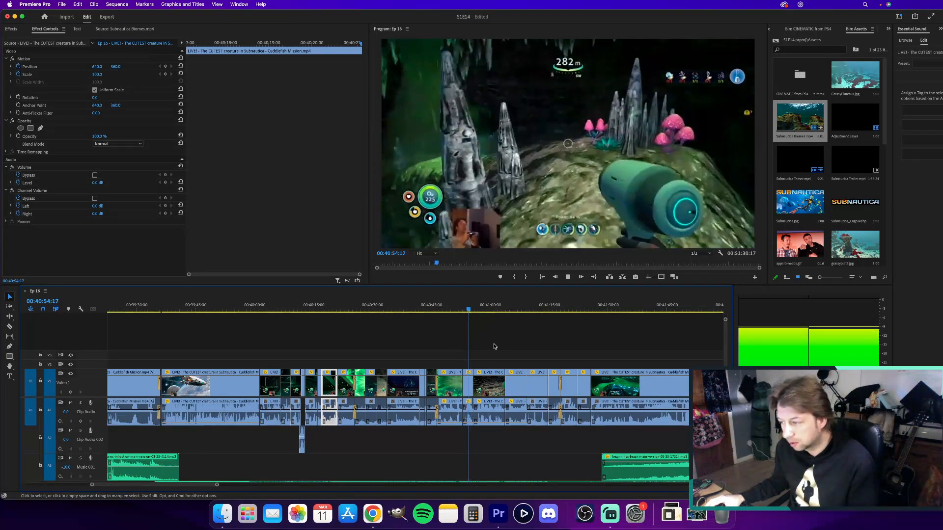
key(space)
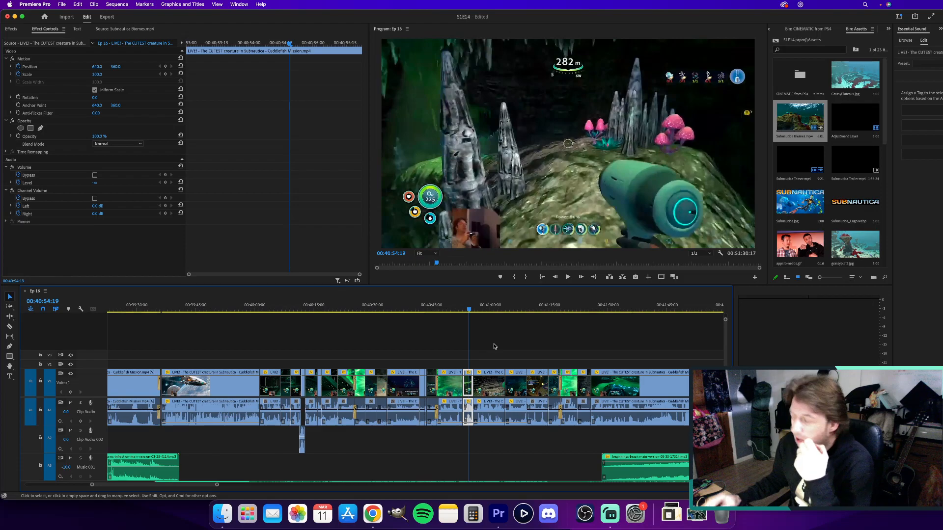
scroll(583, 431, down, 3)
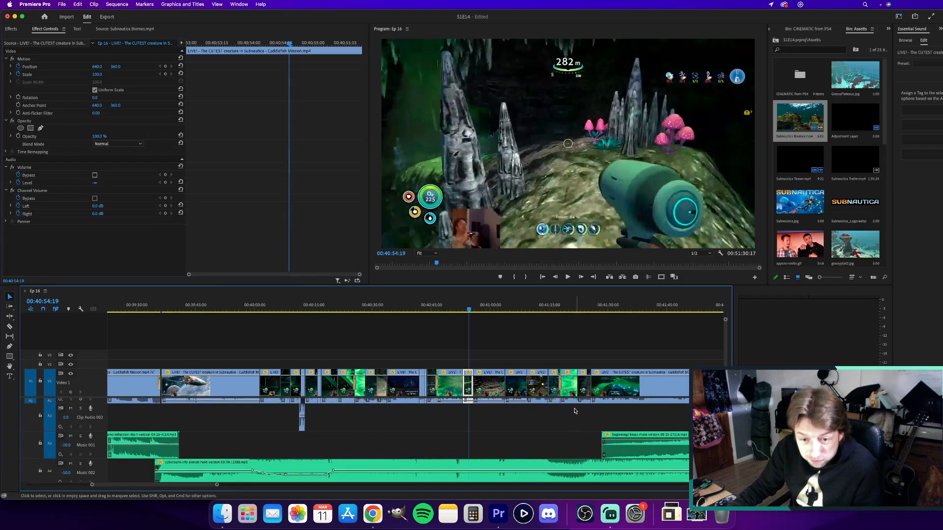
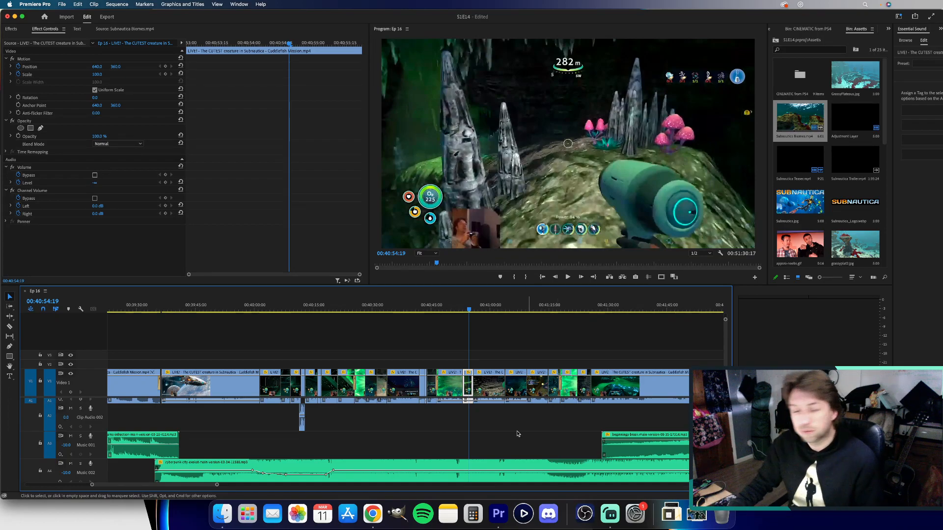
Play the passage from 00:40:50:20 to the cave clip, then replay its cut from about 00:40:55:00 against the music.
click(454, 308)
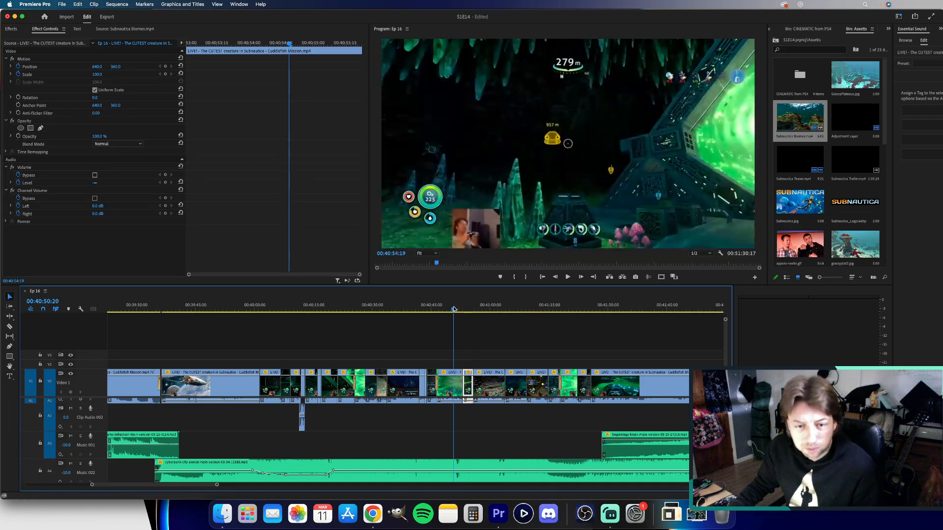
key(space)
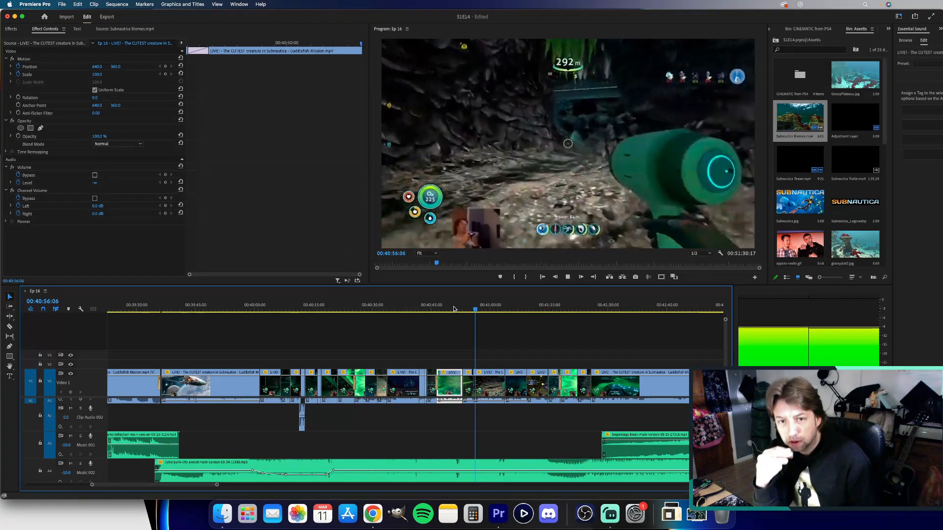
key(space)
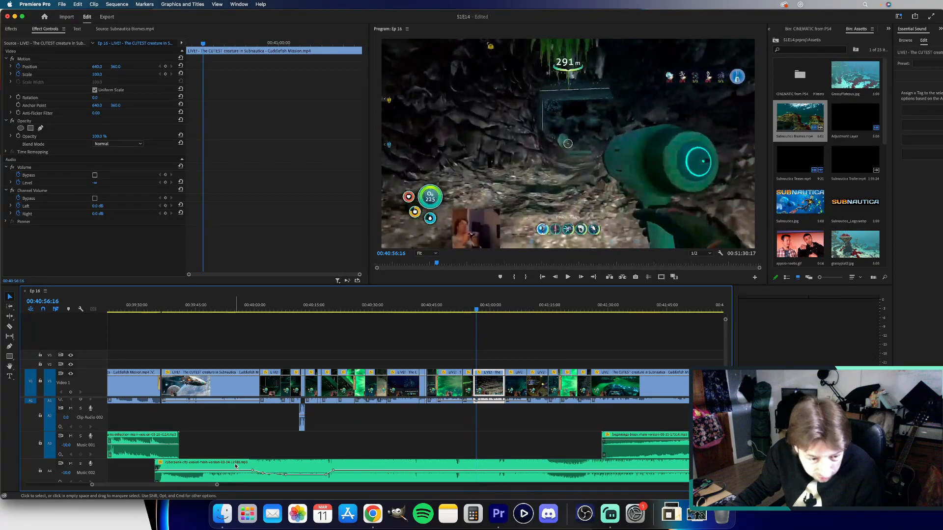
scroll(234, 466, up, 5)
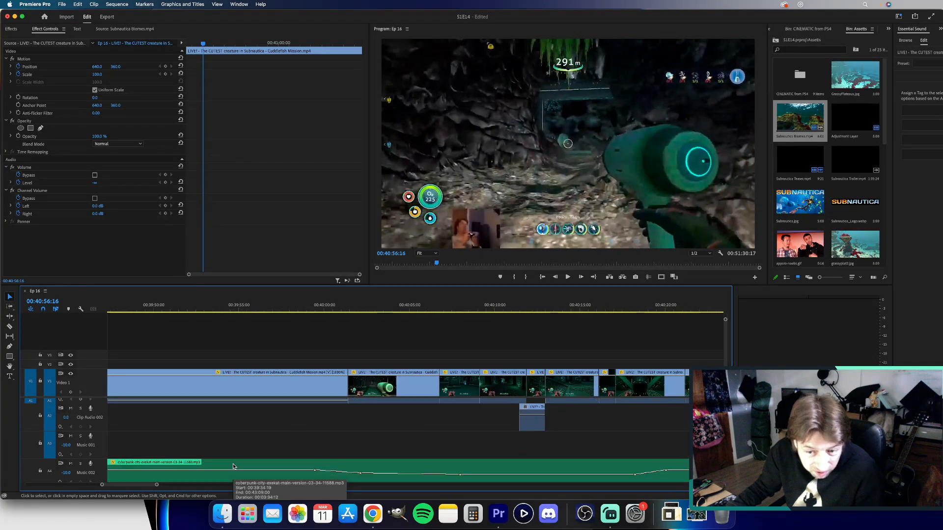
scroll(626, 425, right, 10)
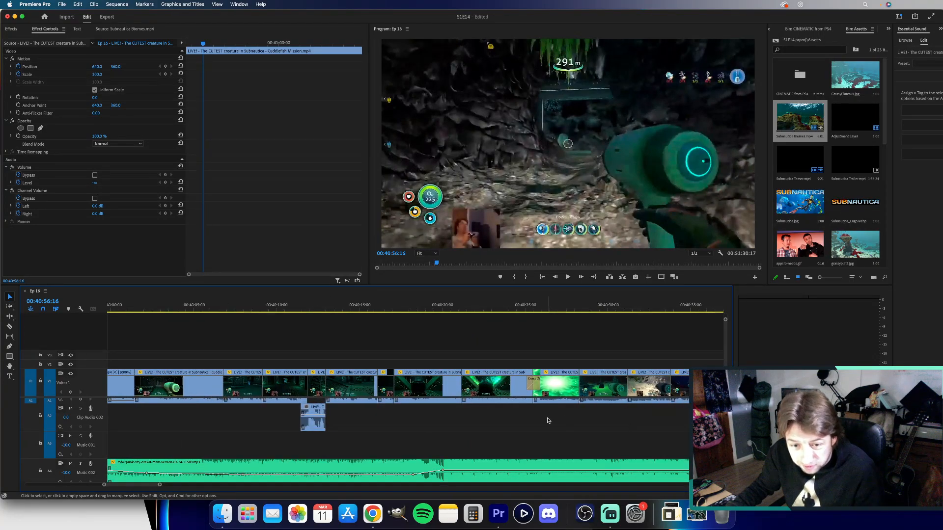
scroll(548, 421, right, 10)
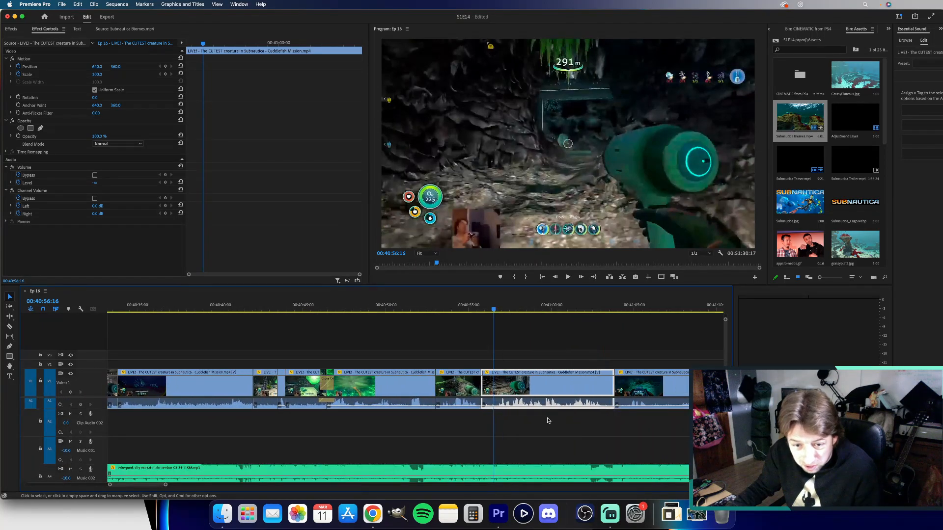
click(467, 307)
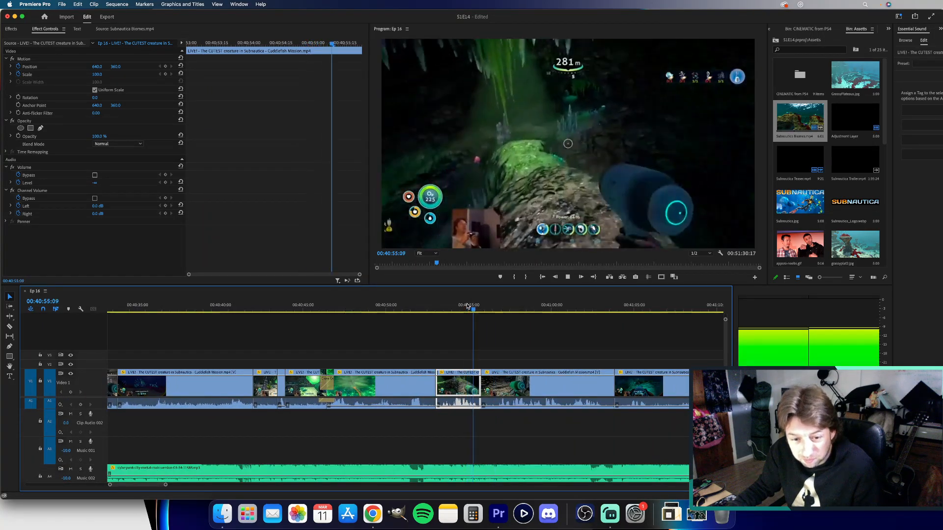
key(space)
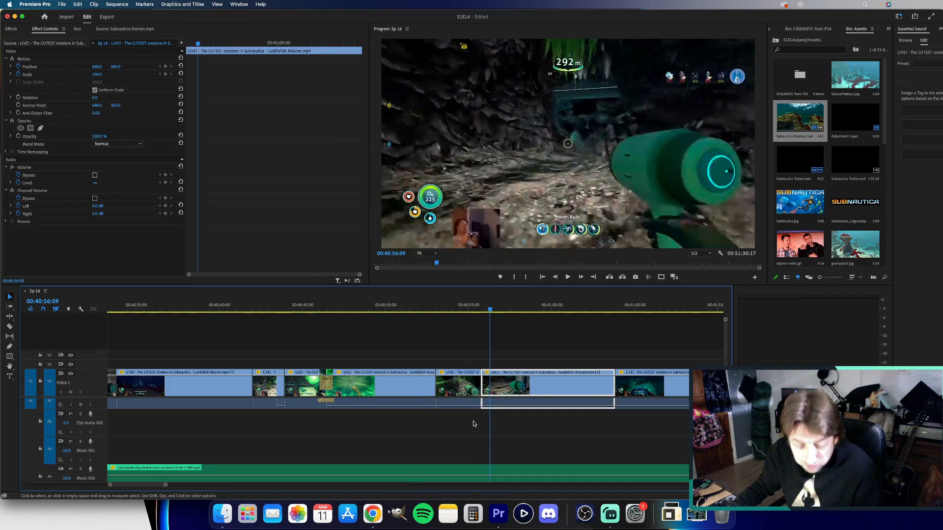
Find the music beat near 00:40:55:15 and move the cyberpunk-city clip on Music 002 forward 8 frames towards the cave cut.
scroll(474, 423, up, 5)
click(463, 307)
key(space)
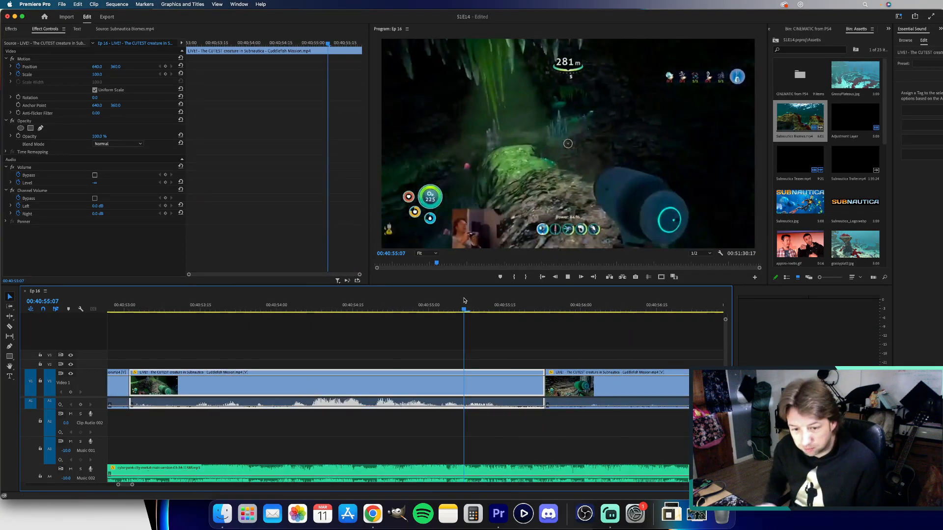
key(Left)
key(Left)
key(Left)
key(Left)
key(Left)
key(Left)
key(Left)
key(Left)
key(Left)
key(Left)
key(Left)
key(Left)
key(Left)
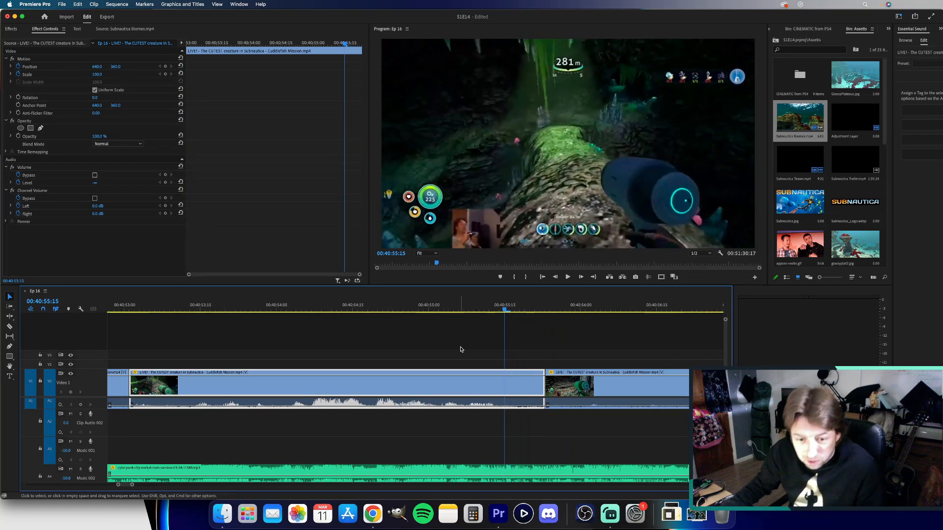
drag(507, 470, 548, 468)
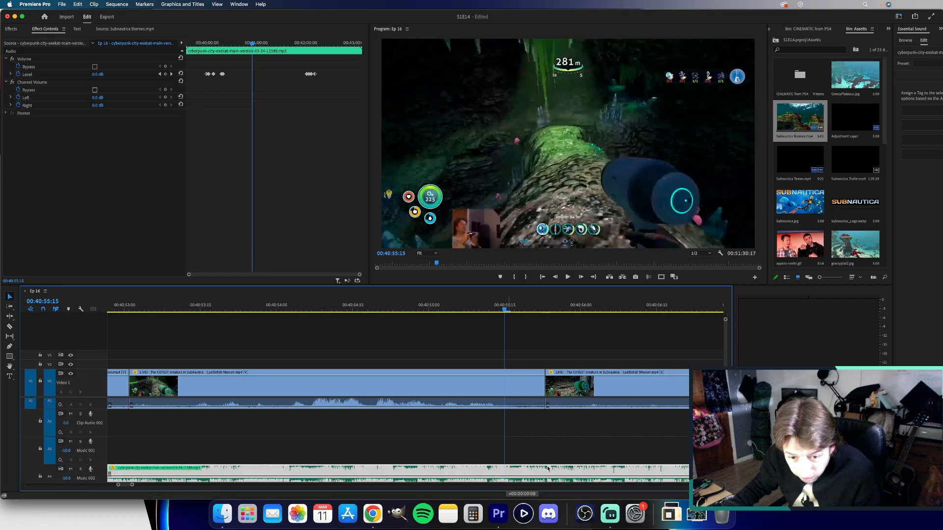
Replay the cave cut from 00:40:54:22 to check its timing against the shifted music.
key(space)
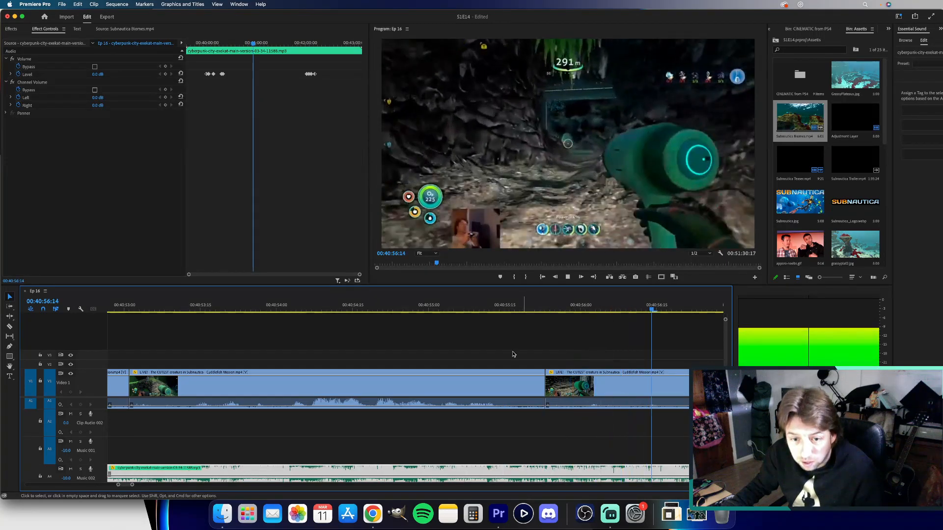
click(390, 310)
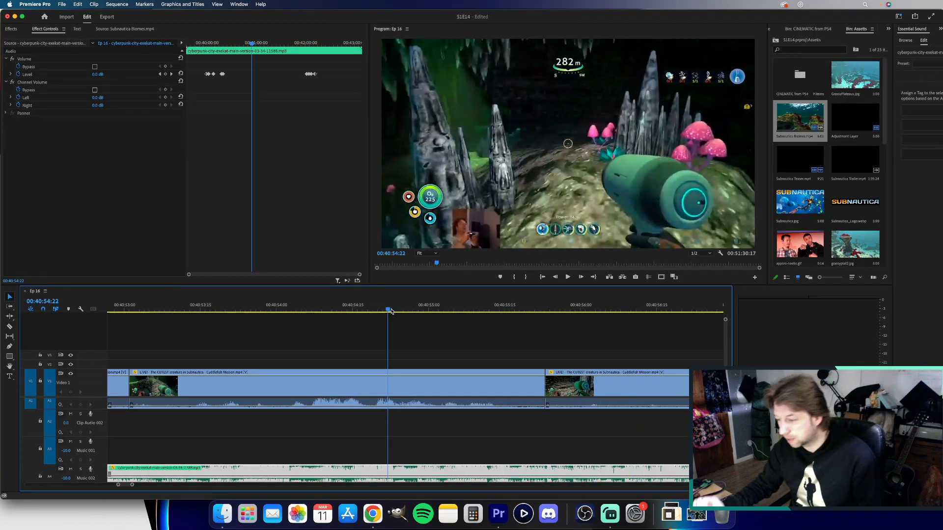
key(space)
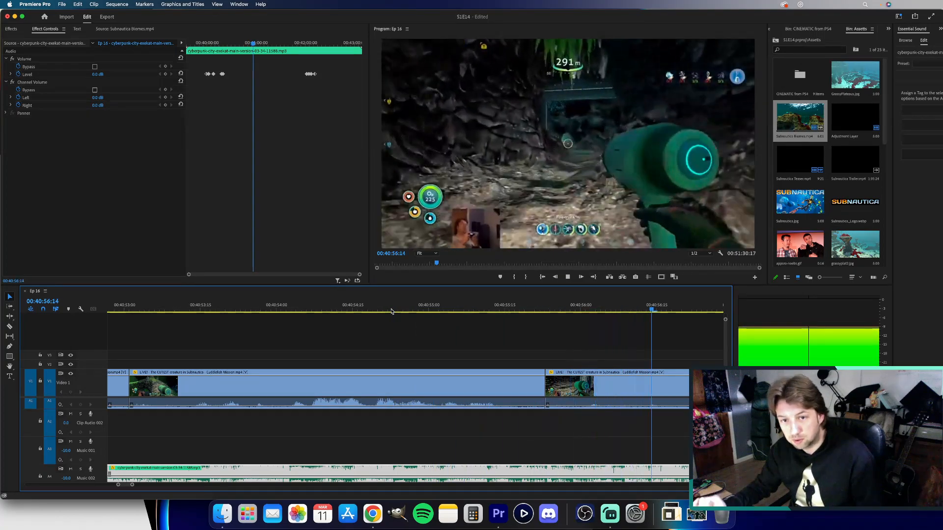
key(space)
Play the overlap between the two music tracks around 00:39:37 twice to check how the shifted clip starts.
scroll(372, 432, down, 5)
scroll(372, 434, left, 4)
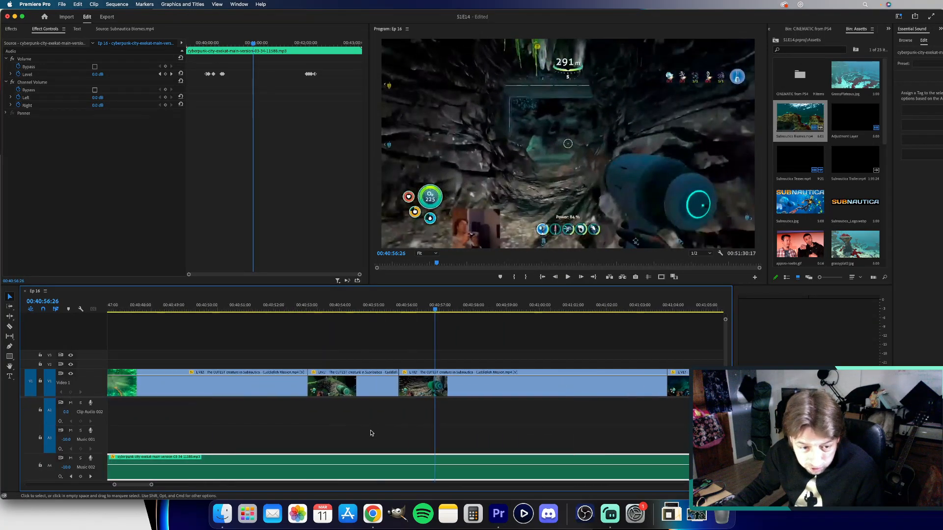
scroll(371, 433, down, 5)
scroll(372, 433, left, 5)
scroll(372, 433, down, 5)
scroll(371, 433, left, 3)
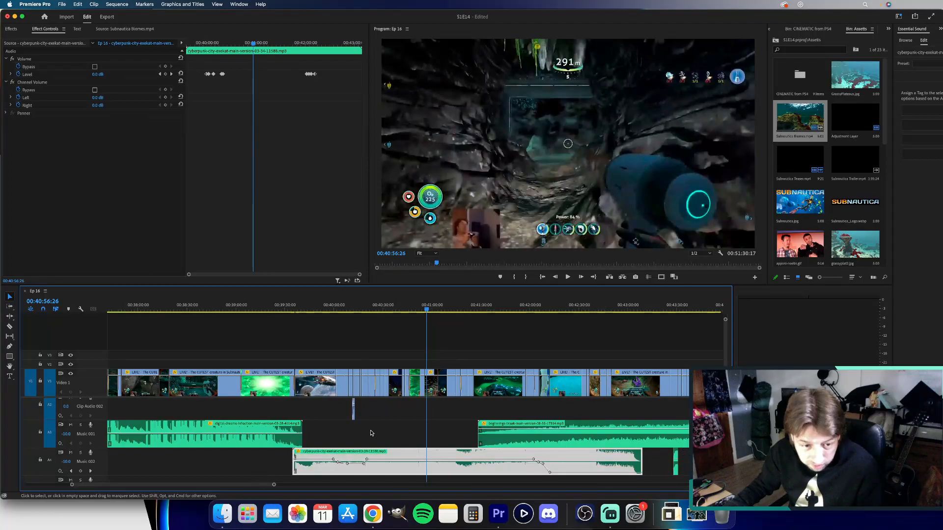
click(287, 308)
key(space)
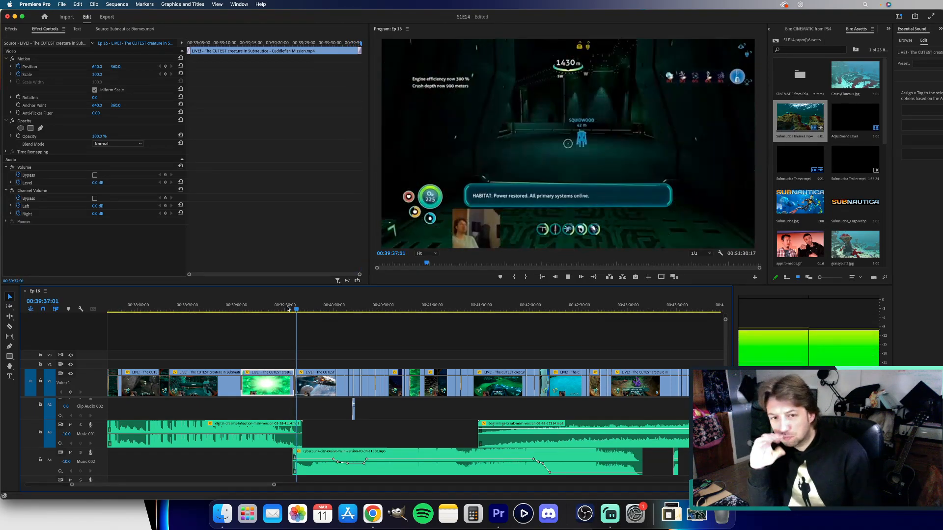
key(space)
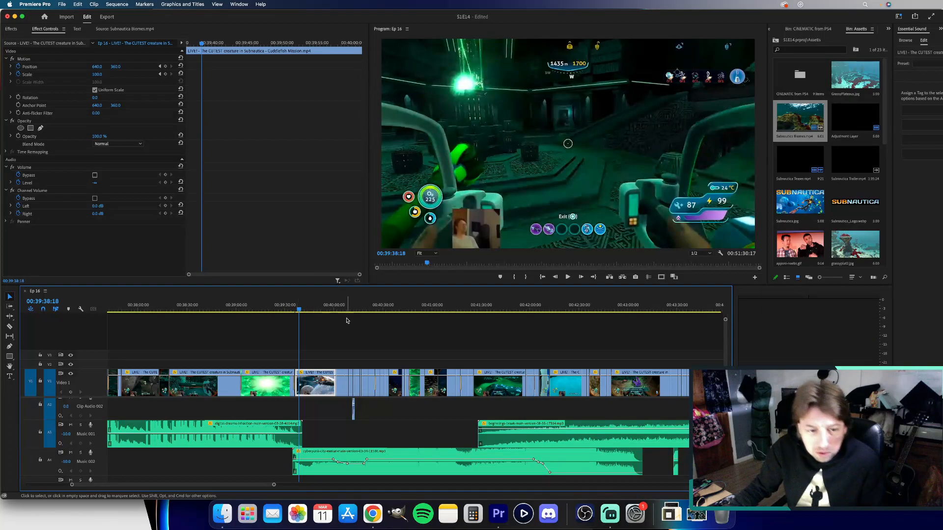
click(283, 308)
key(space)
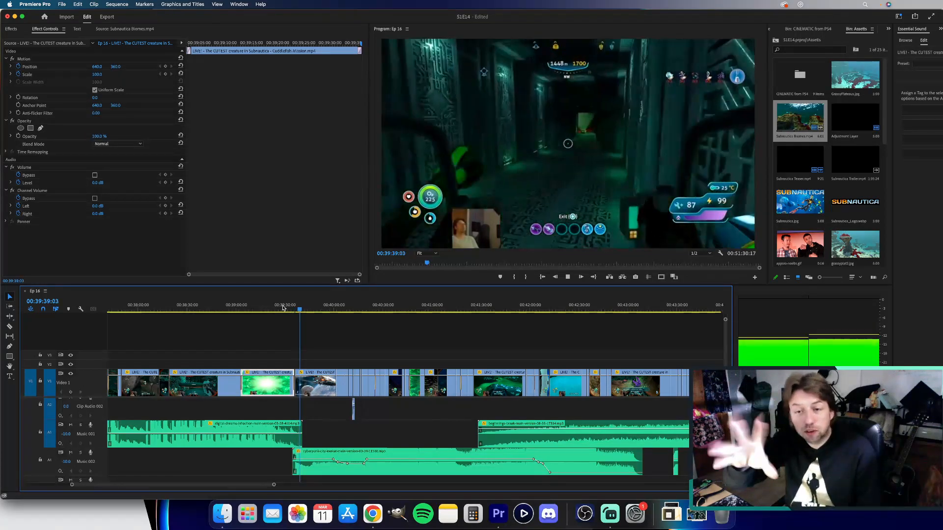
key(space)
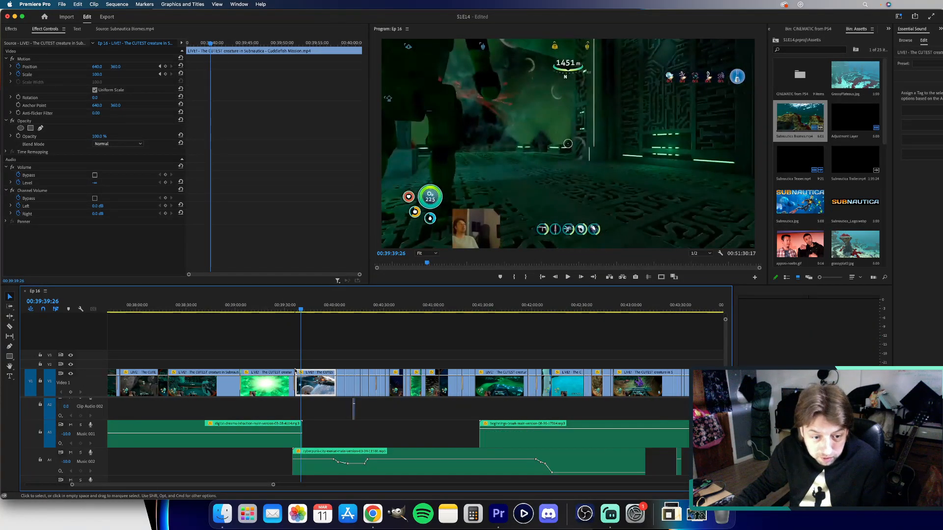
Locate the point where the new music reaches full level and trim the start of the following video clip to 00:39:36:22.
scroll(296, 371, up, 10)
click(295, 305)
key(space)
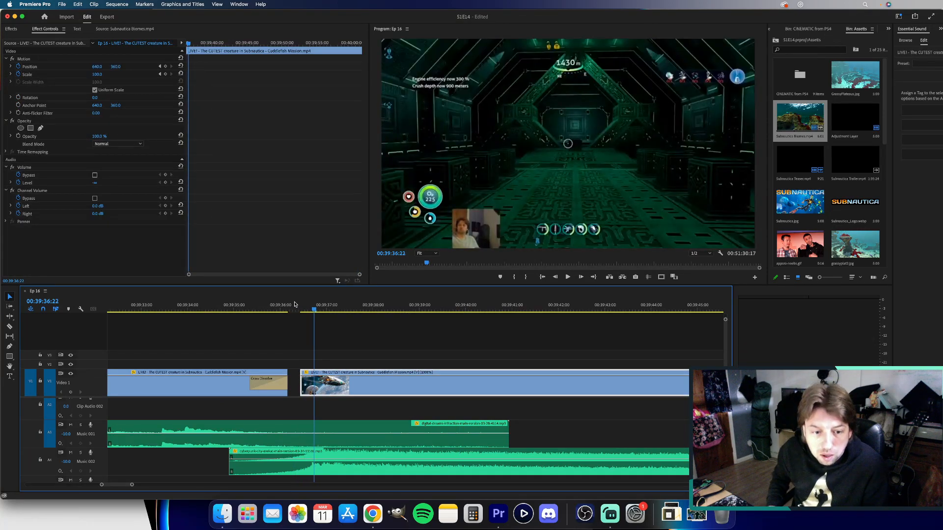
key(space)
key(Right)
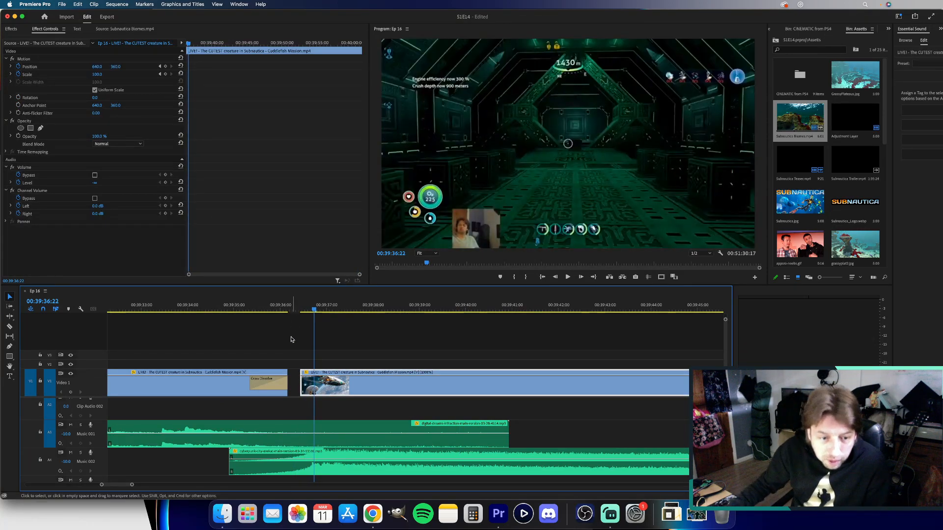
drag(302, 383, 314, 382)
Play the sequence from about 00:39:35:00 through the portal and cave clips to 00:41:06:03, checking the cuts against the music.
click(238, 307)
key(space)
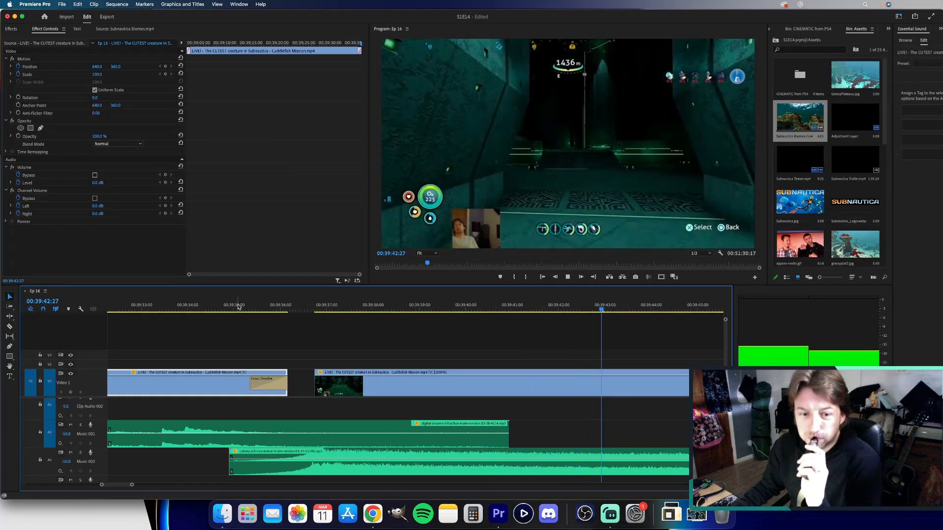
key(minus)
key(minus)
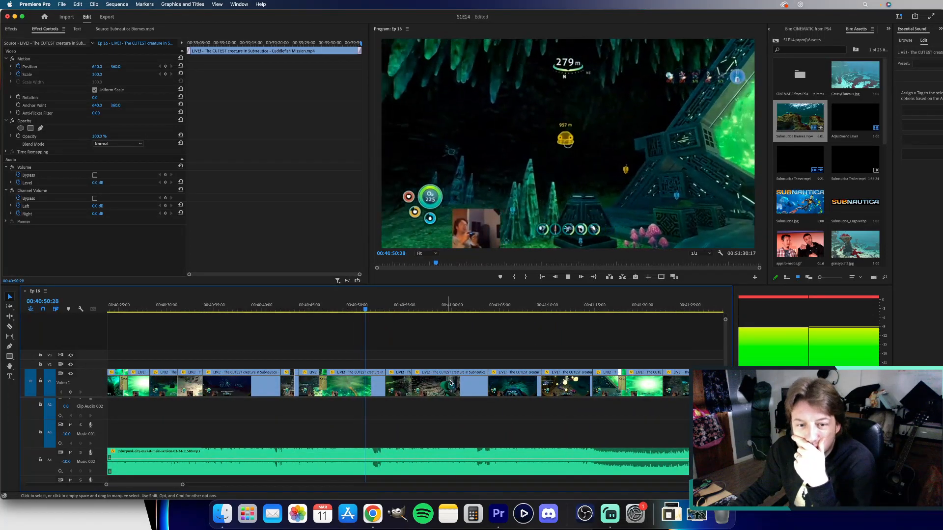
key(=)
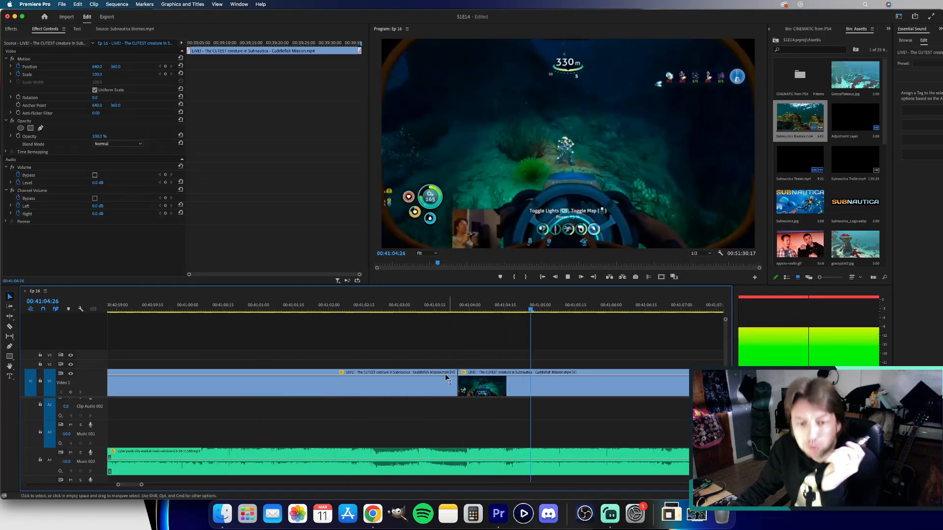
key(space)
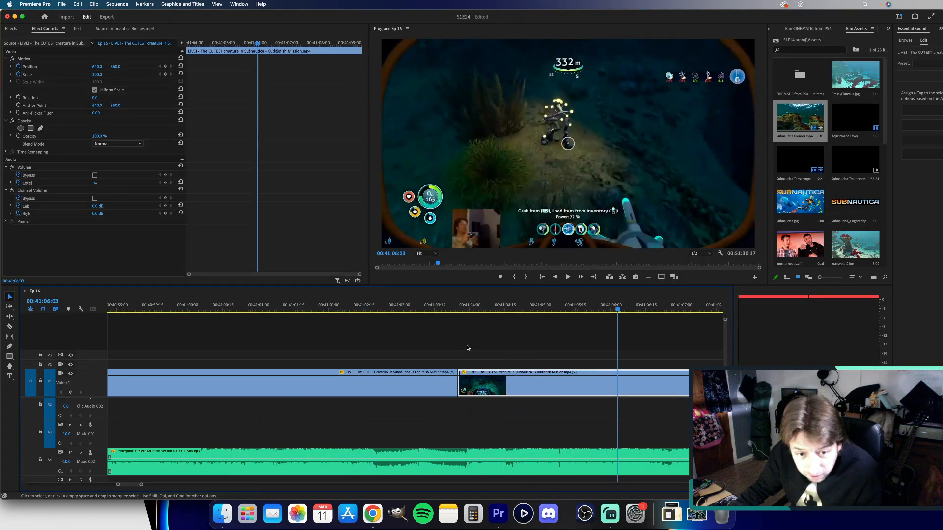
Replay the underwater vehicle cut just before 00:41:04:00 and compare it with the music change.
click(468, 309)
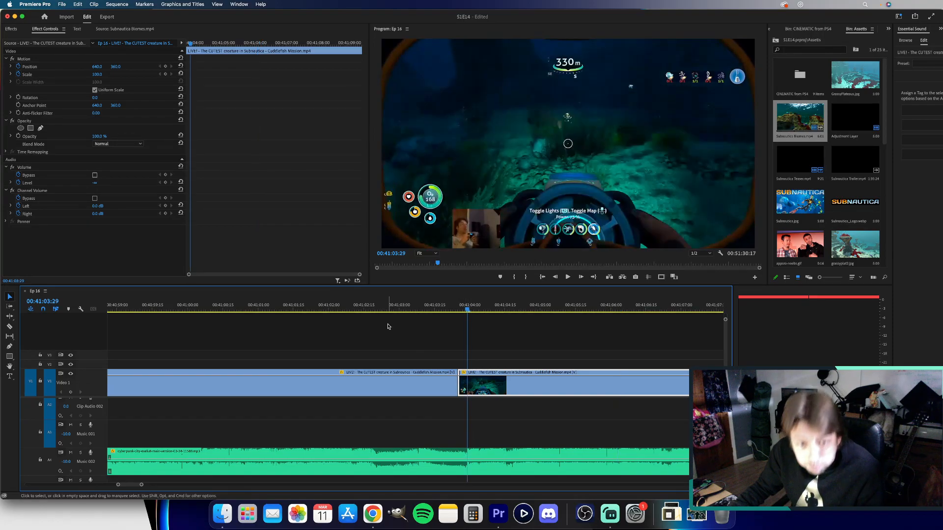
click(369, 310)
key(space)
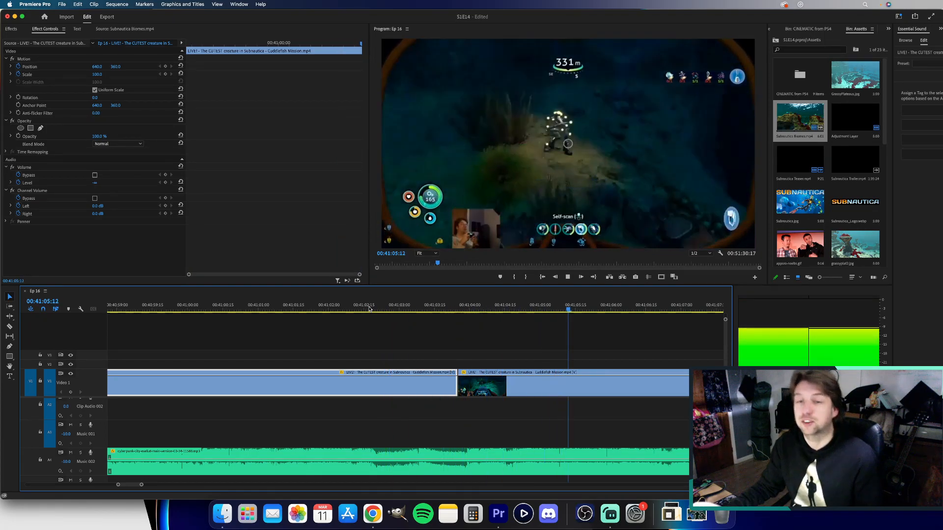
Play on to 00:41:33:24, examine the incoming Music 001 clip and the clip audio, and return the playhead to 00:41:28:22.
key(minus)
key(minus)
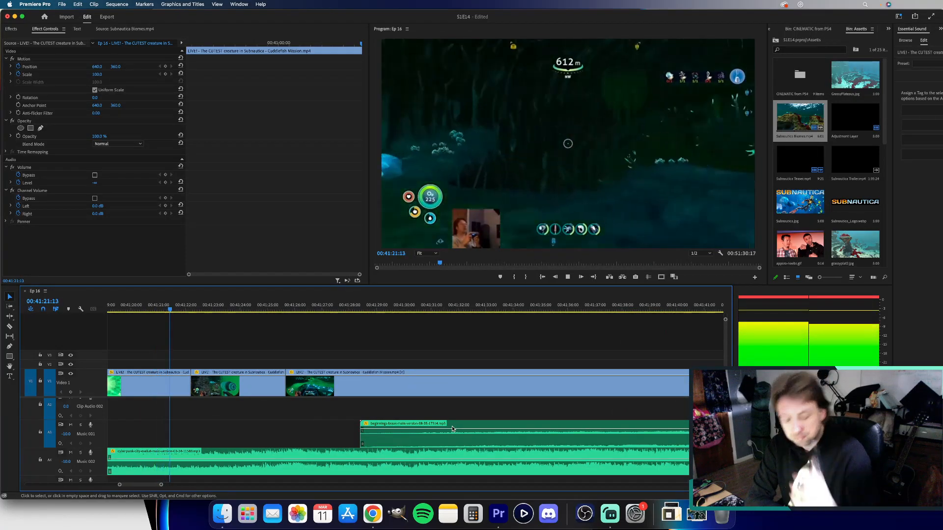
scroll(451, 426, down, 4)
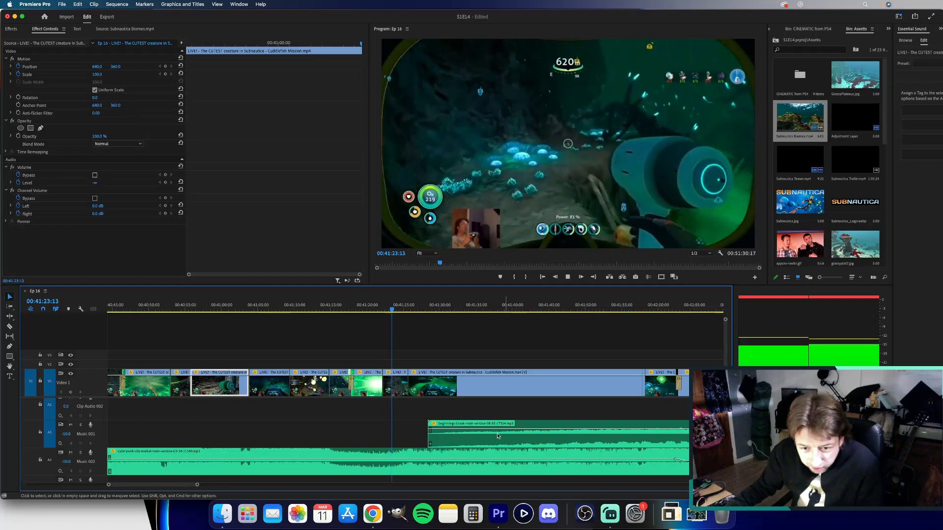
scroll(499, 438, down, 5)
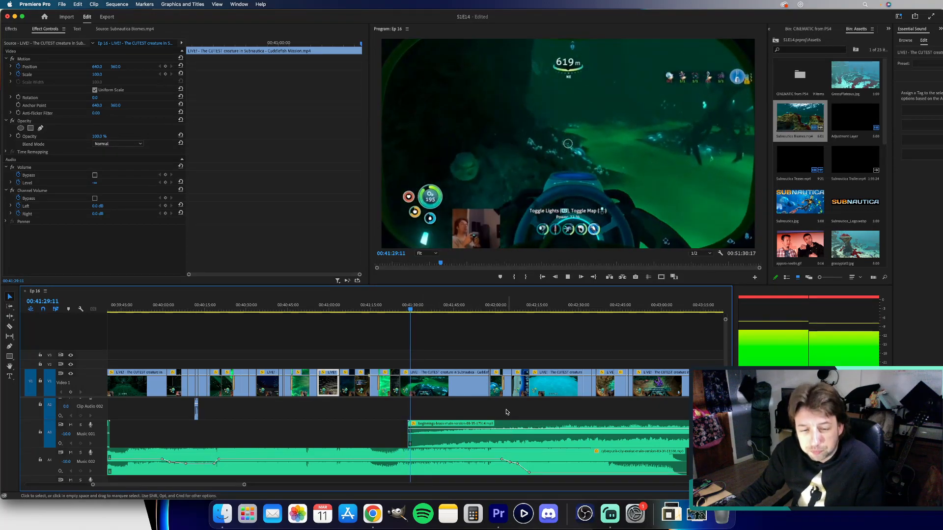
scroll(429, 412, up, 5)
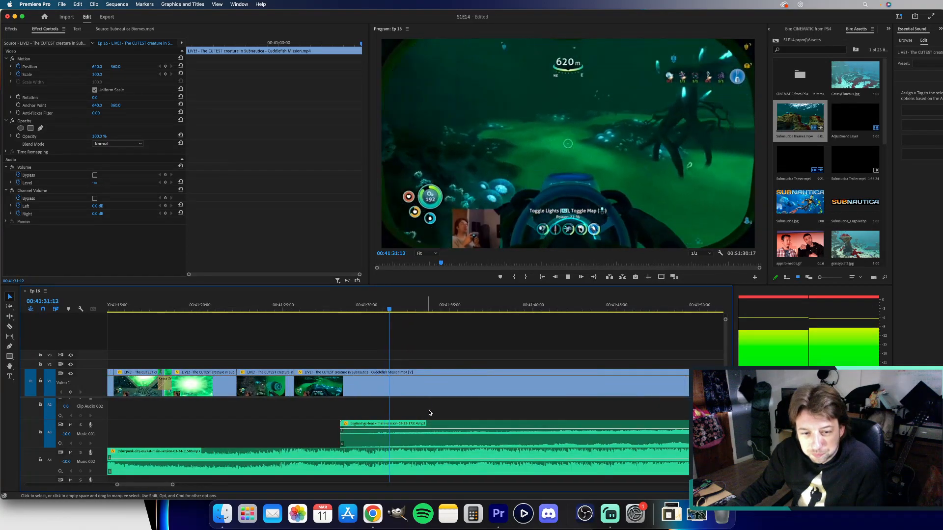
scroll(430, 413, up, 2)
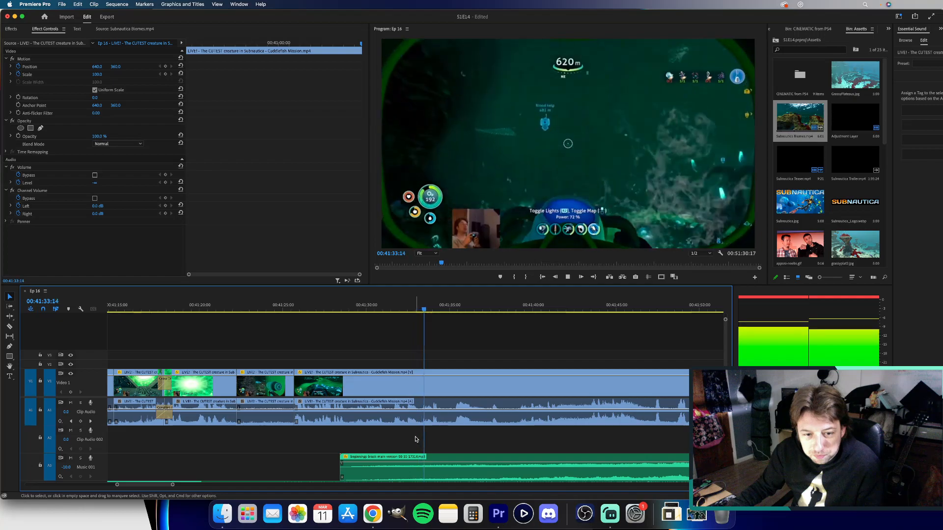
key(space)
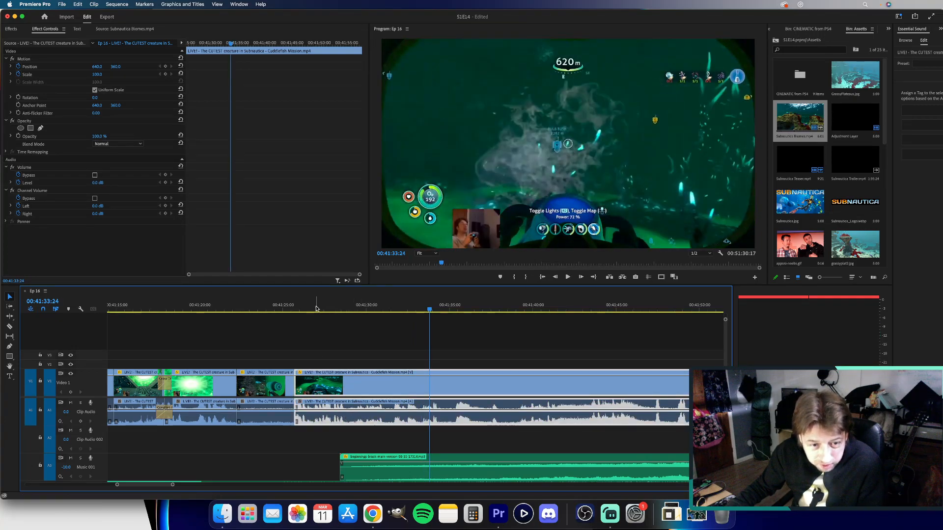
drag(316, 309, 345, 310)
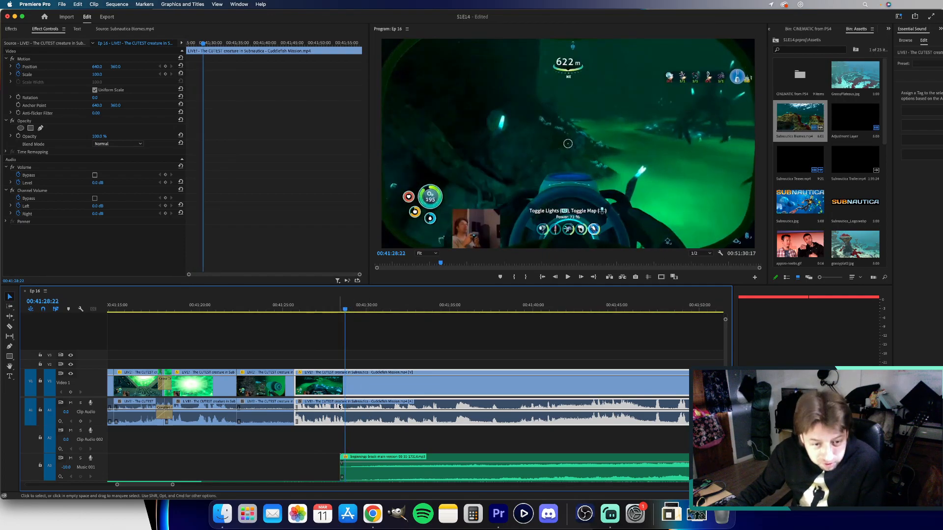
Enlarge the Clip Audio track's height and move the playhead to 00:41:33:01 to examine the clip's waveform.
scroll(339, 407, up, 5)
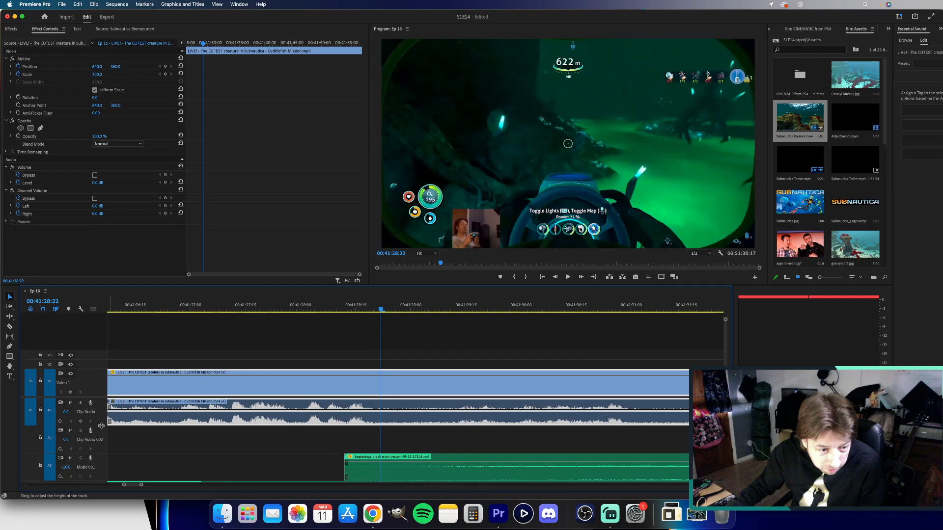
drag(101, 426, 102, 471)
scroll(254, 420, down, 5)
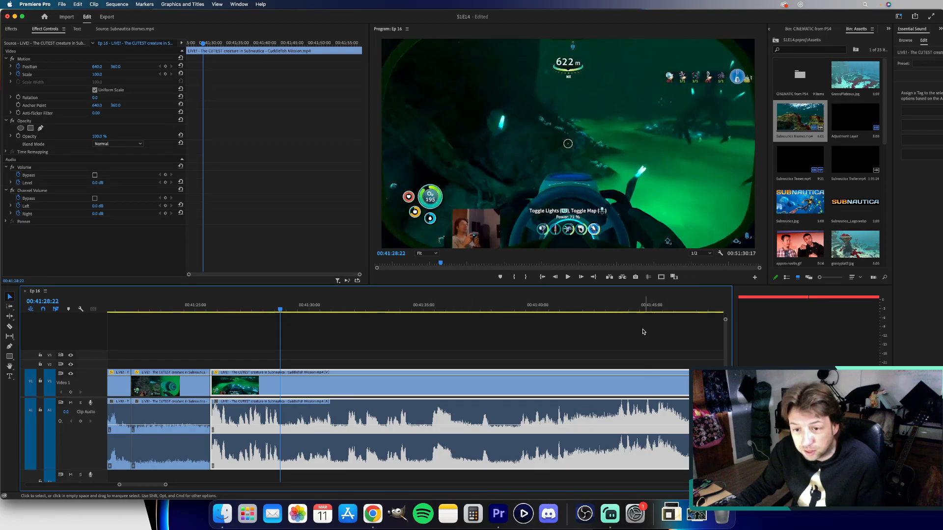
drag(627, 310, 279, 310)
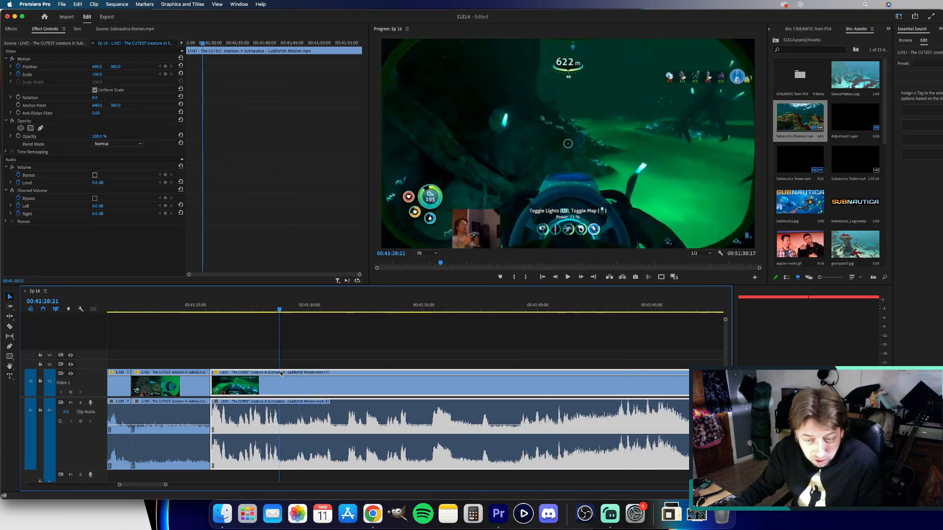
drag(281, 373, 380, 373)
key(minus)
key(minus)
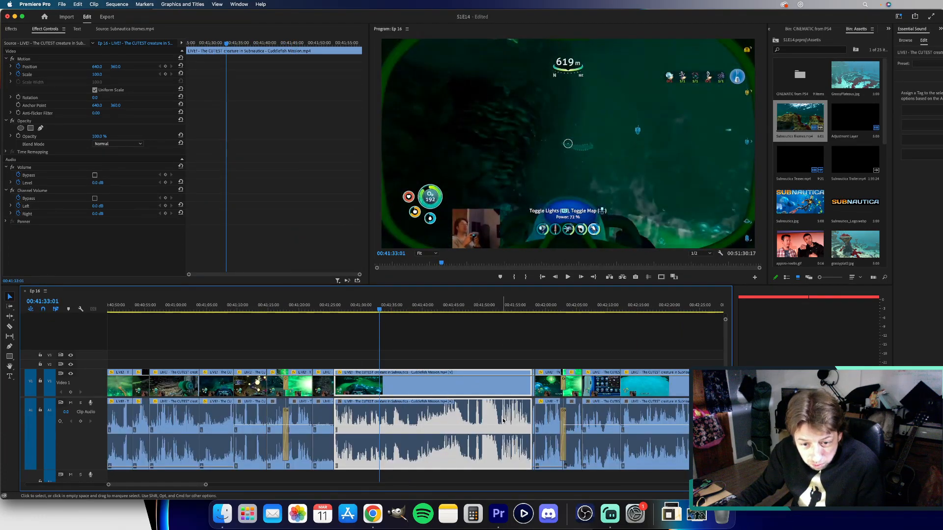
Mute the Music 002 track and replay from about 00:41:25:00 across the start of the Music 001 clip, stopping at 00:41:28:22.
click(329, 306)
key(space)
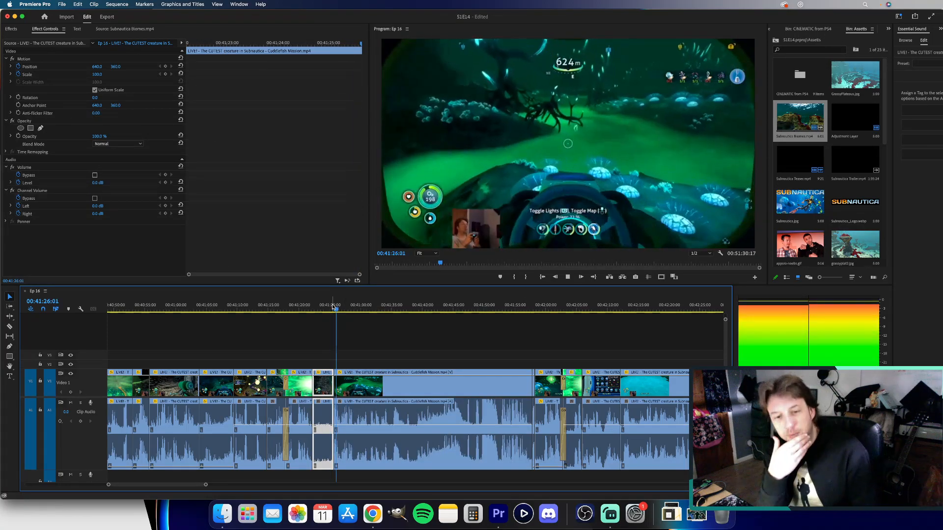
key(space)
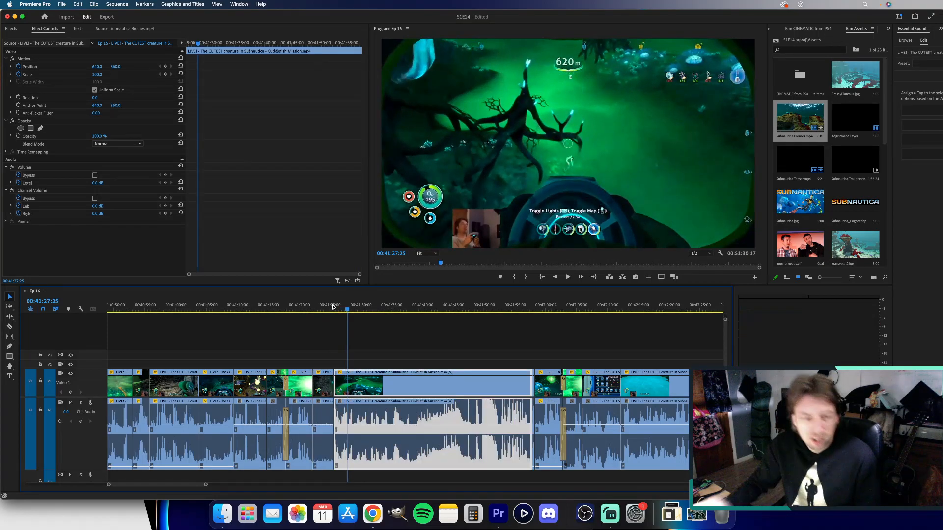
scroll(344, 437, down, 5)
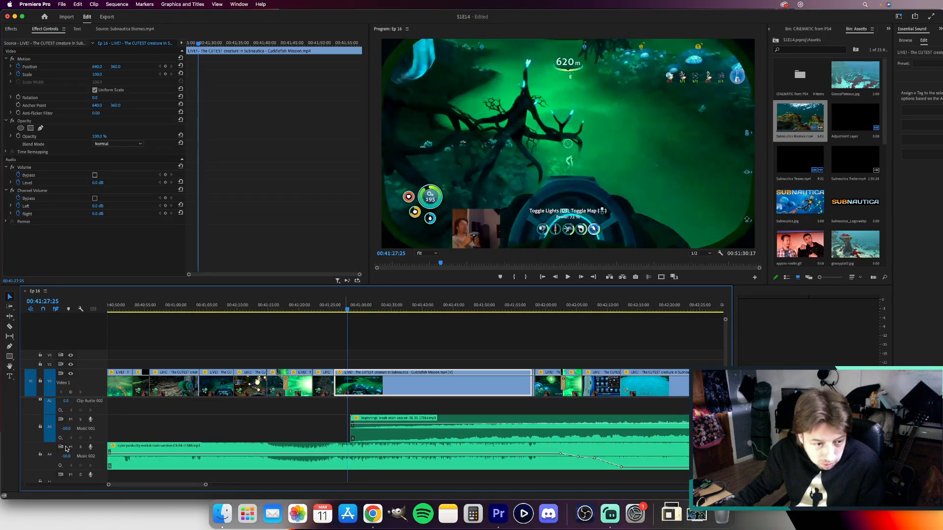
click(333, 307)
key(space)
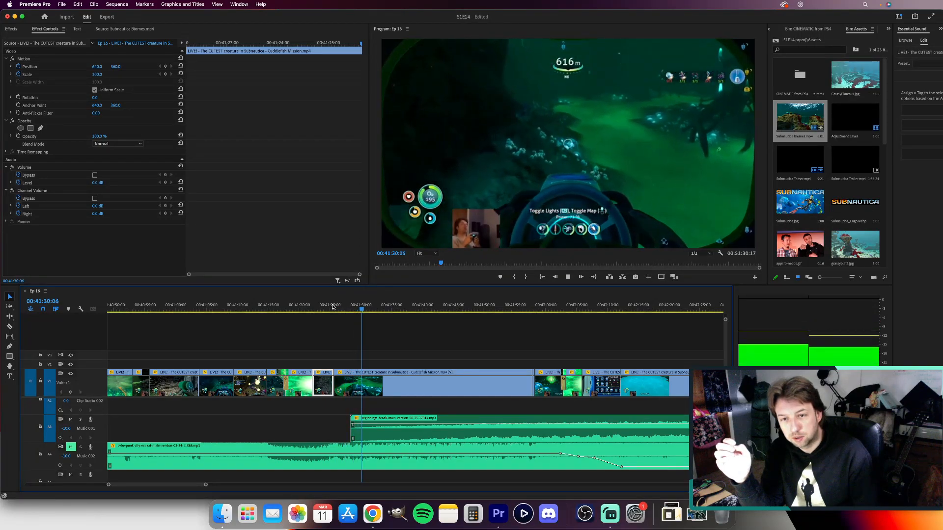
key(space)
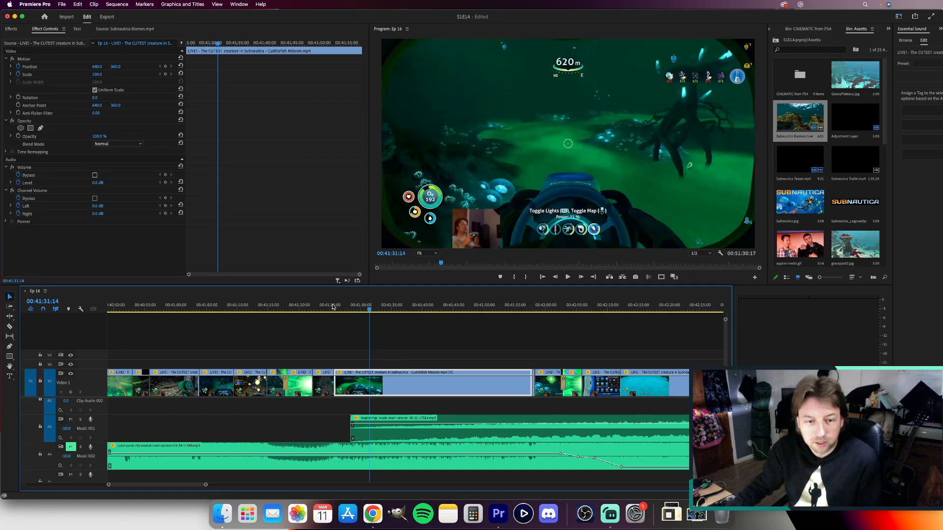
click(333, 306)
key(space)
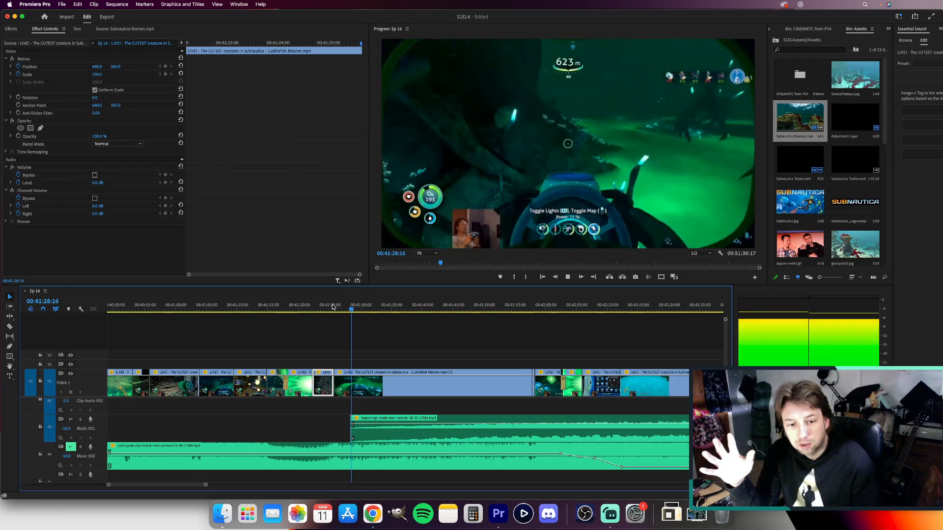
key(space)
Split the gameplay clip at 00:41:28:22 and about 00:41:31:12, and raise the audio level of the segment between the cuts.
scroll(363, 409, up, 5)
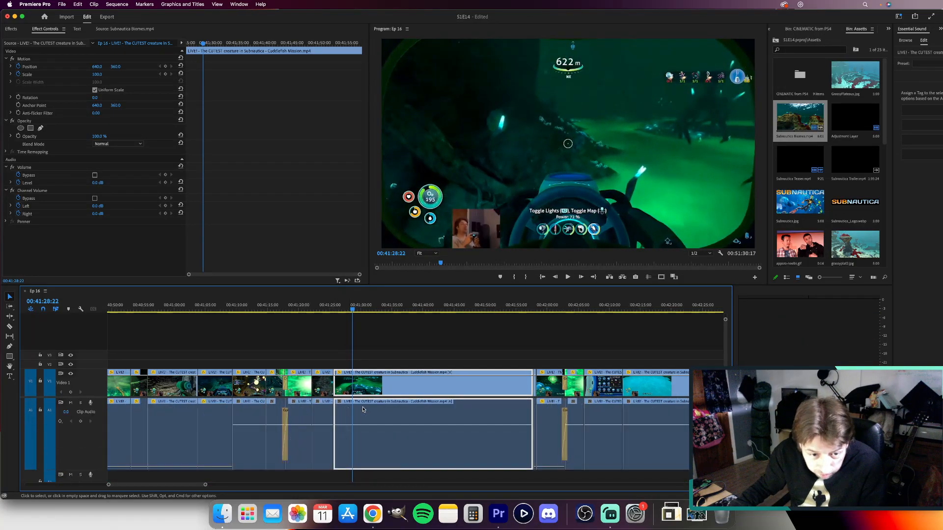
scroll(363, 412, up, 5)
key(c)
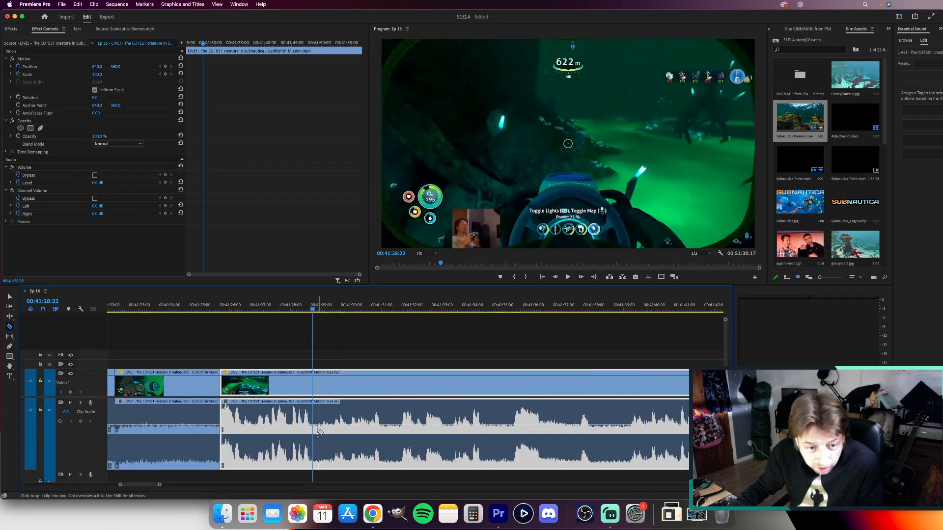
click(312, 436)
click(395, 435)
key(v)
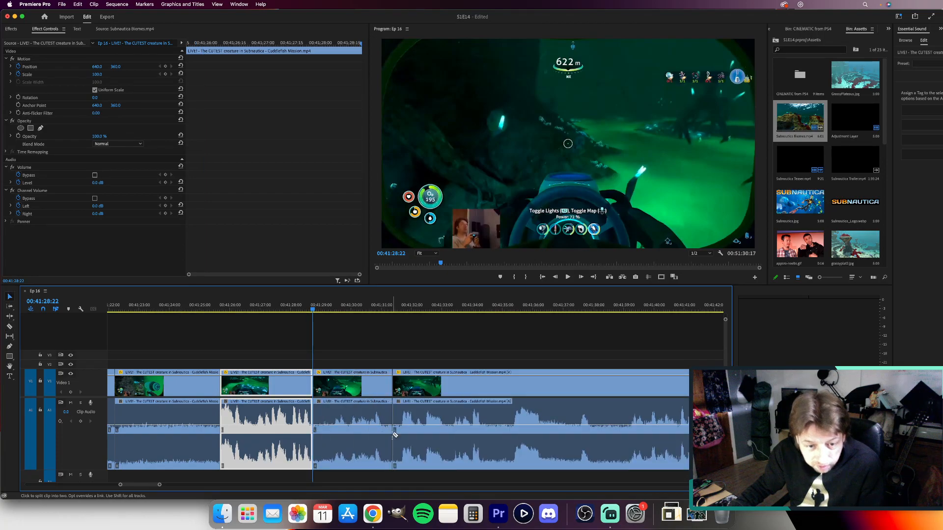
click(366, 429)
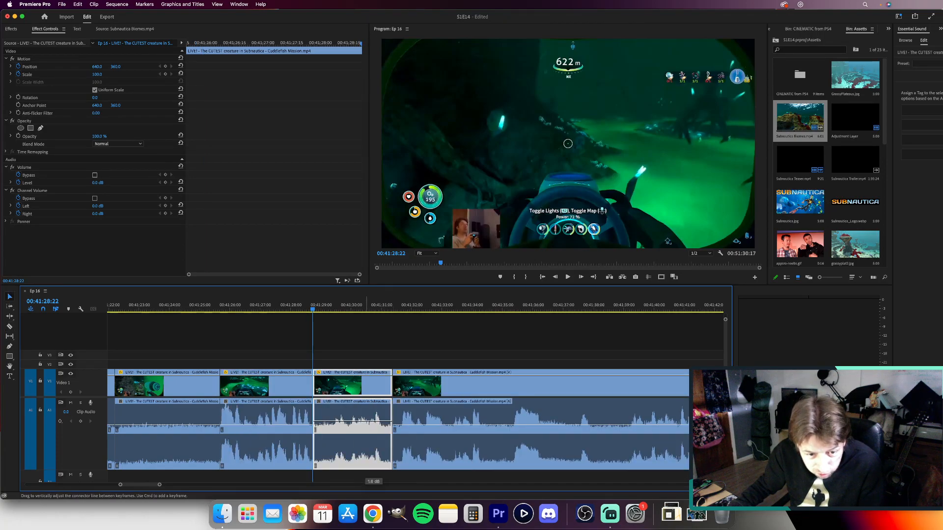
Play the segment between the two cuts, raise its audio level further, and replay through to 00:41:40:04.
click(277, 306)
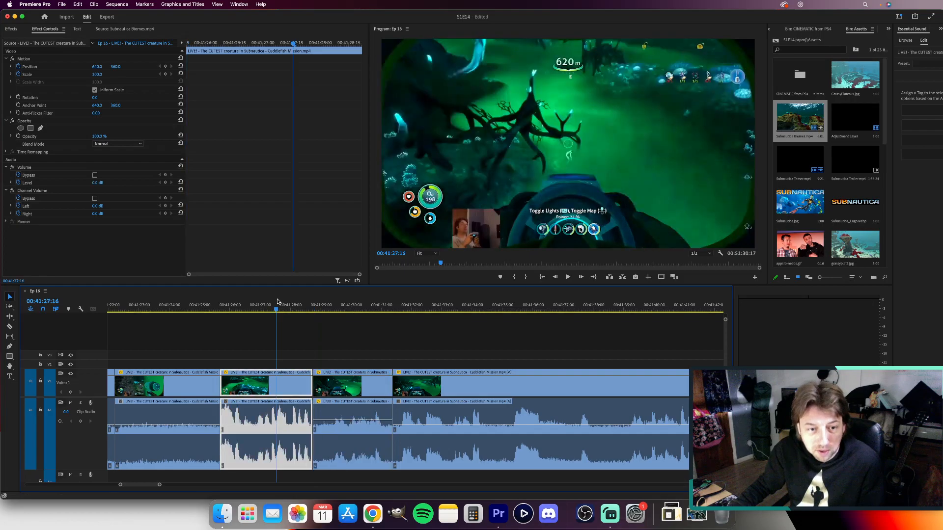
click(195, 306)
key(space)
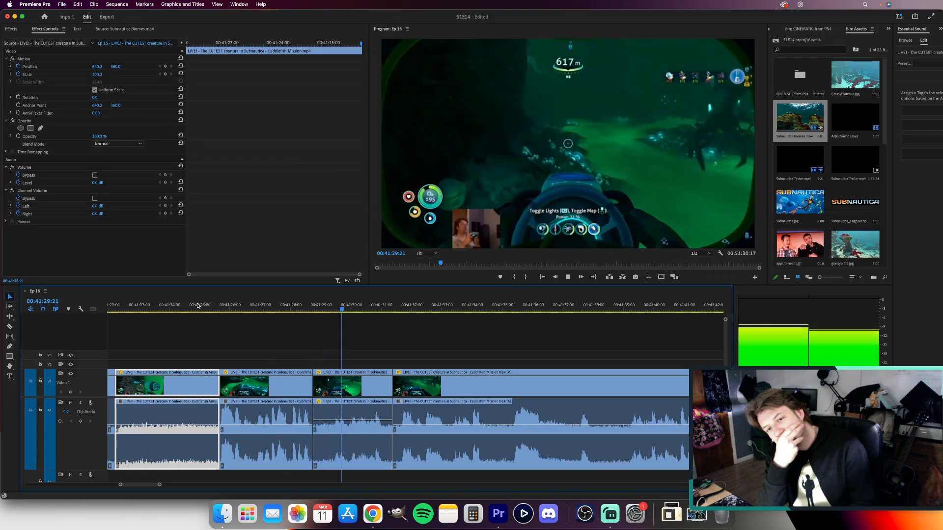
key(space)
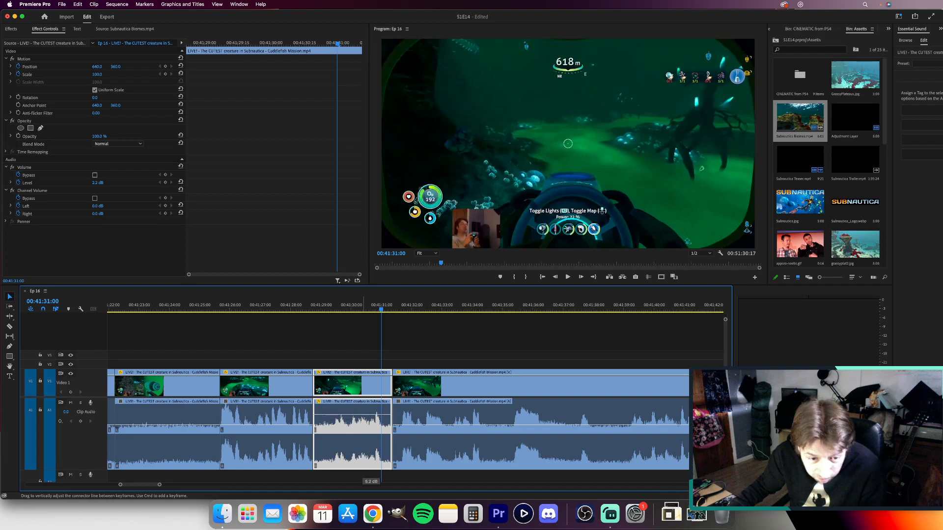
click(275, 309)
key(space)
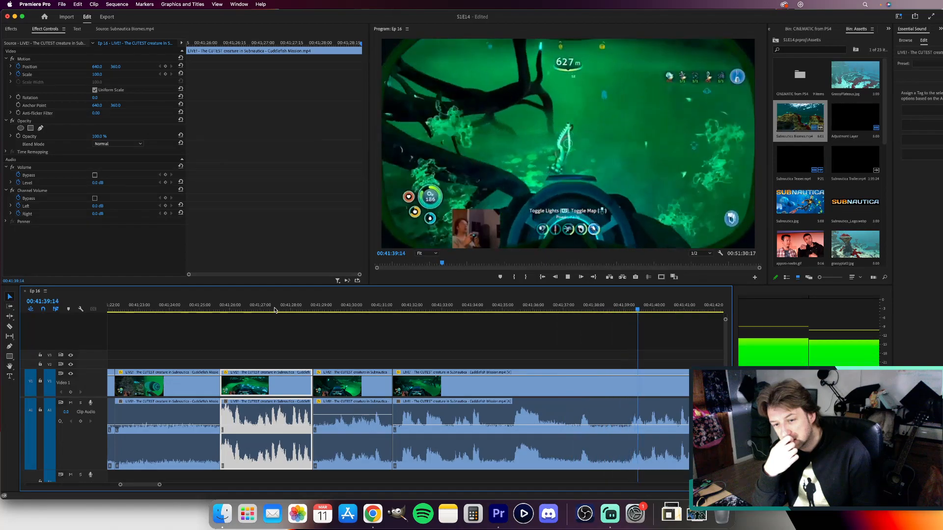
key(space)
Split the following clip at about 00:41:34:13 and 00:41:39:07, and ripple delete the section between the cuts.
key(c)
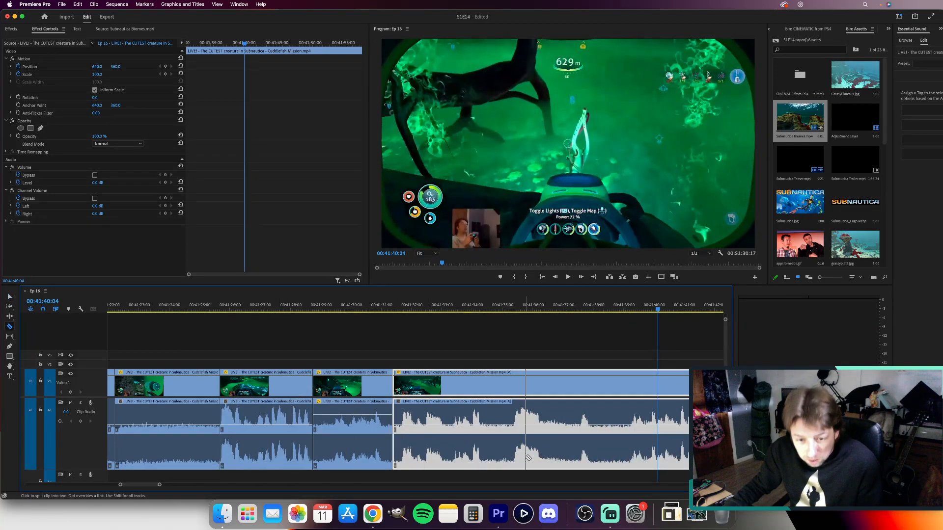
click(486, 440)
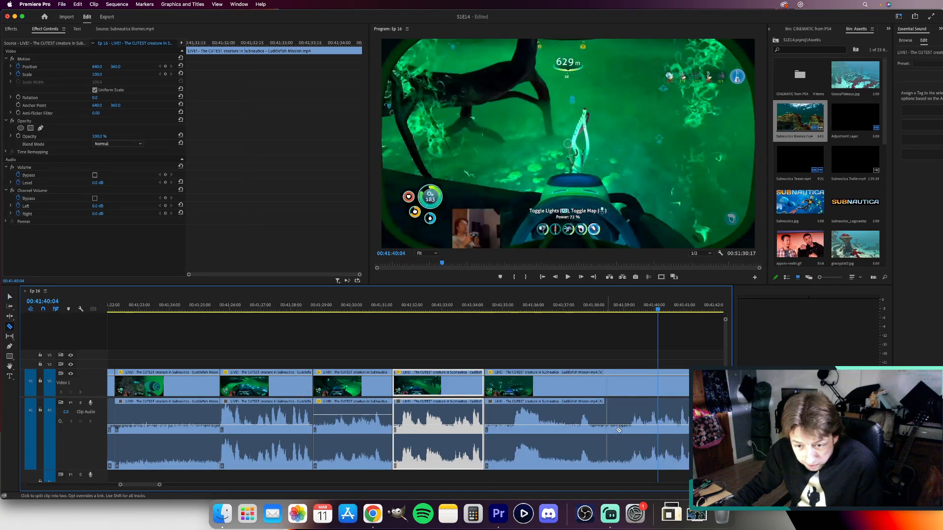
click(635, 429)
key(b)
click(605, 389)
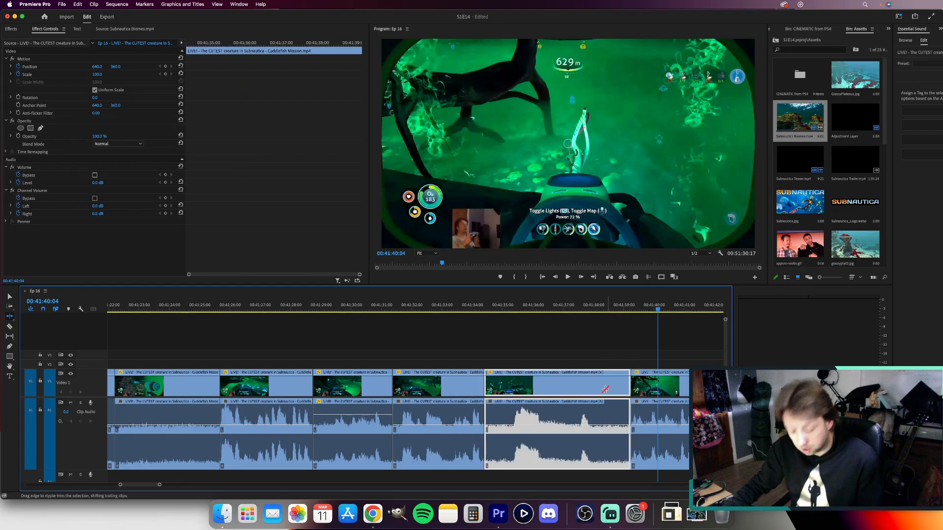
key(v)
key(alt+Delete)
key(Up)
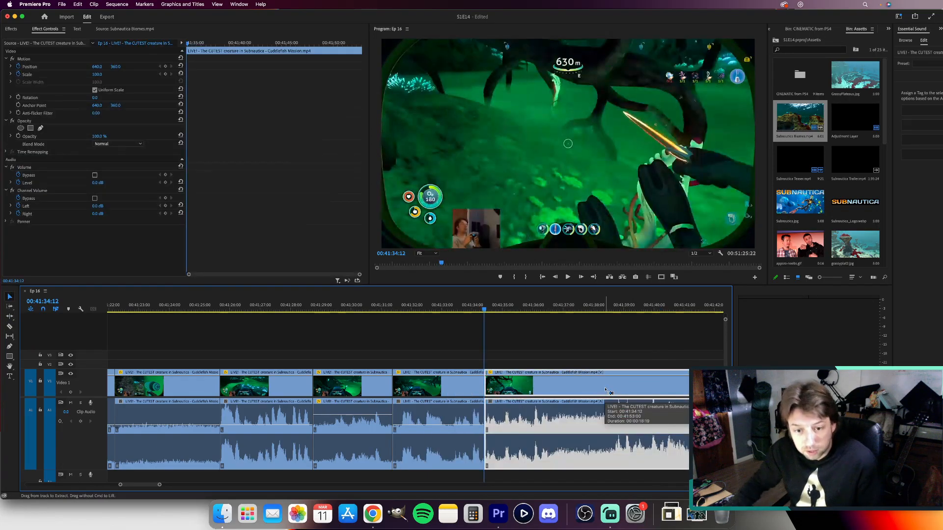
Raise the audio level of the clip ending at 00:41:34:12 slightly and play the adjusted clips up to 00:41:31:00.
click(447, 428)
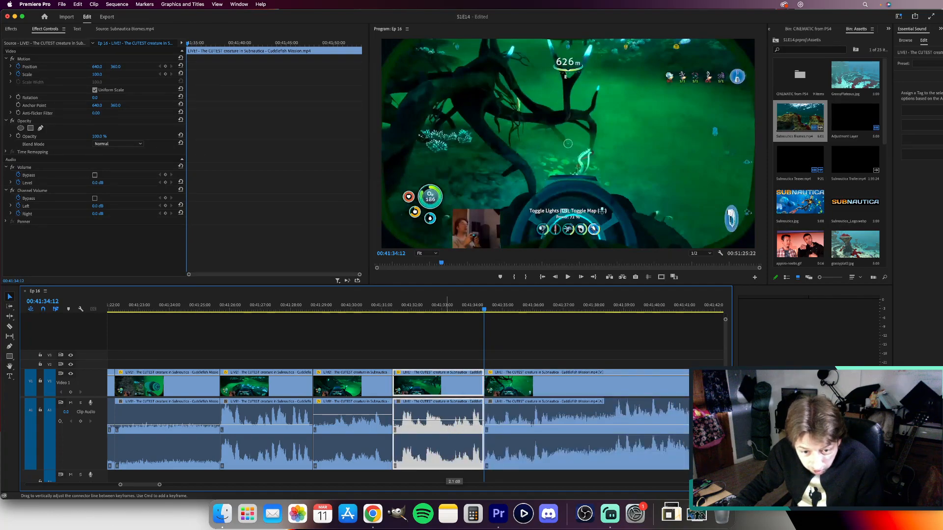
drag(447, 424, 447, 421)
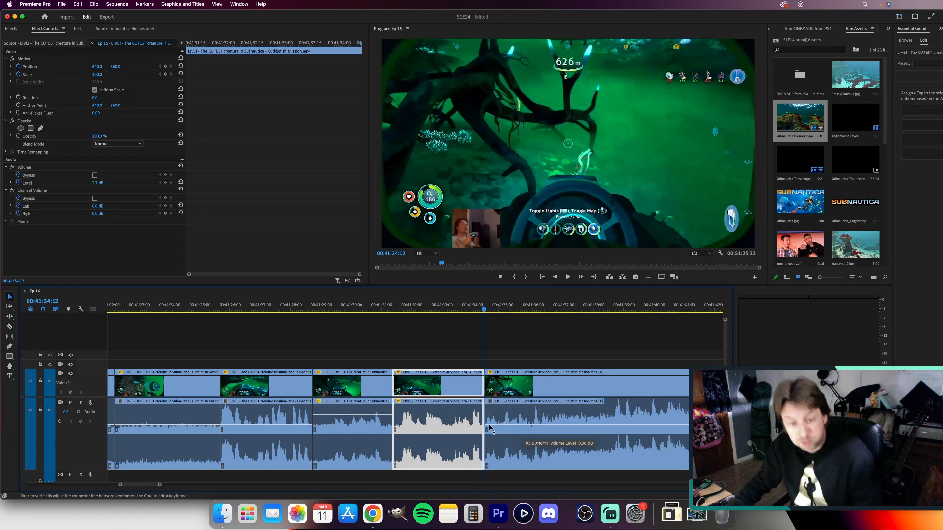
click(290, 310)
key(space)
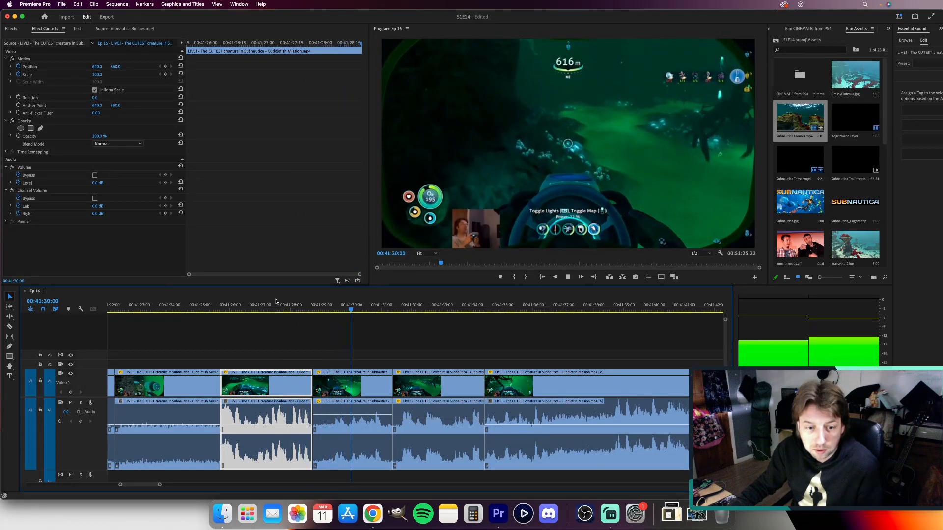
key(space)
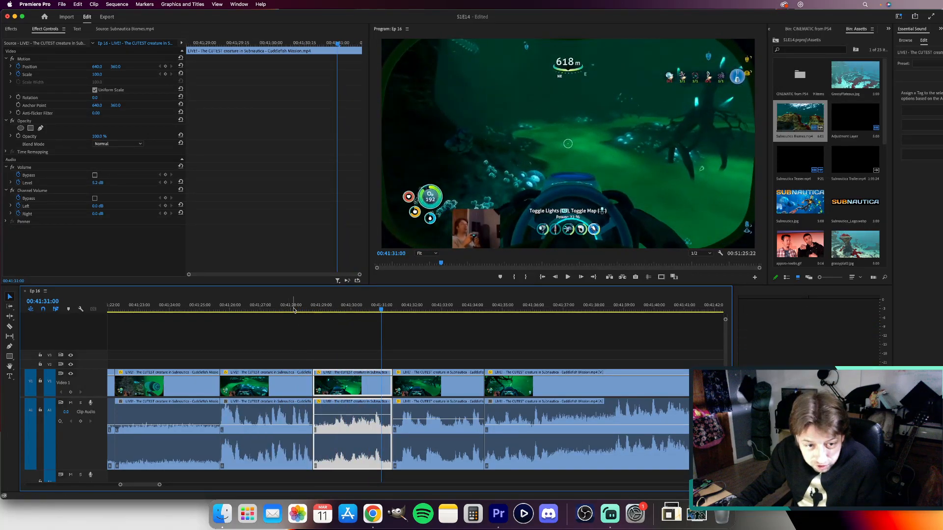
Play the sequence from about 00:41:25:00 to 00:41:38:17 to check the clip levels and shortened cut against the music.
mouse_move(294, 310)
mouse_down()
mouse_move(331, 311)
mouse_move(284, 314)
mouse_up()
scroll(216, 436, down, 3)
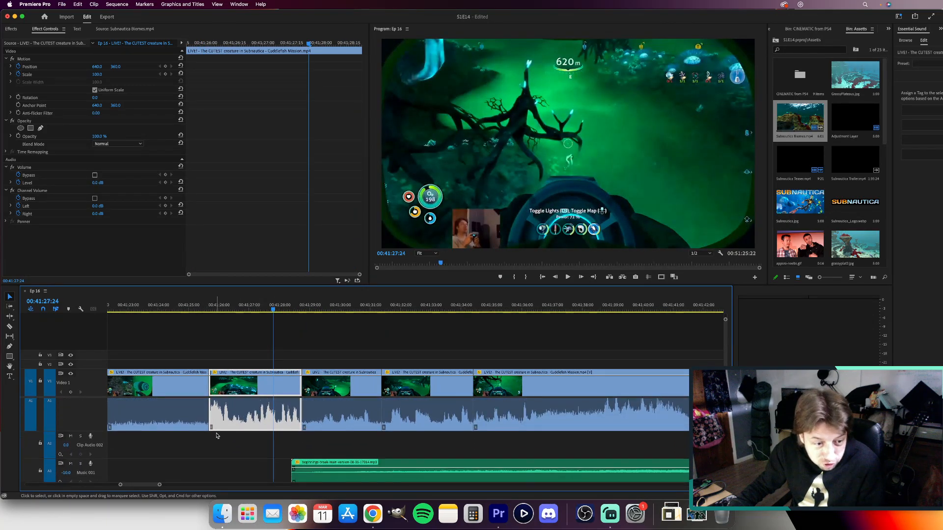
scroll(217, 436, down, 2)
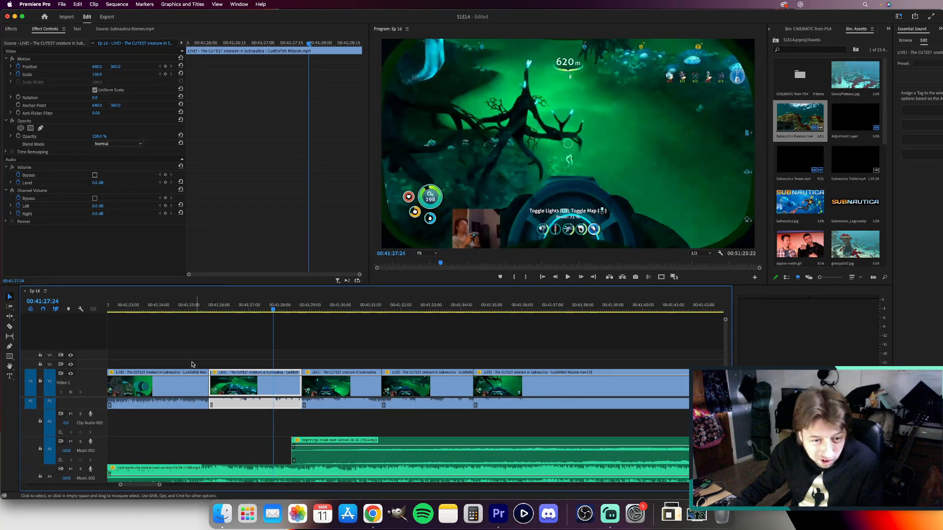
click(187, 307)
key(space)
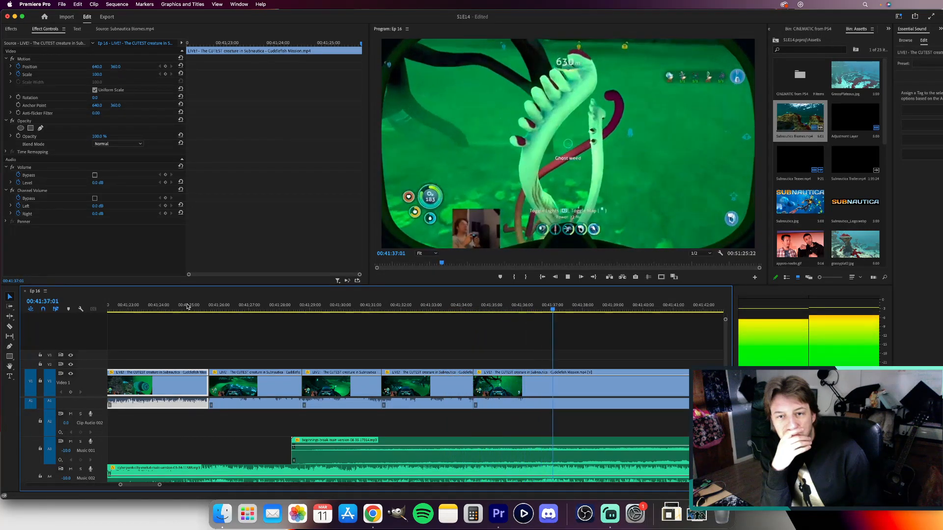
key(space)
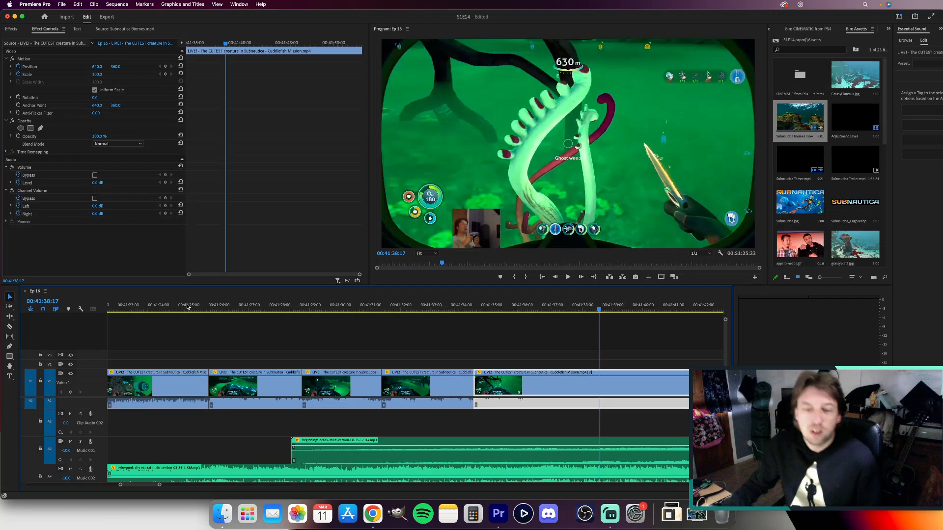
Replay the last clip from 00:41:34:25 to 00:41:36:20 and split it at about 00:41:36:15.
scroll(540, 414, up, 3)
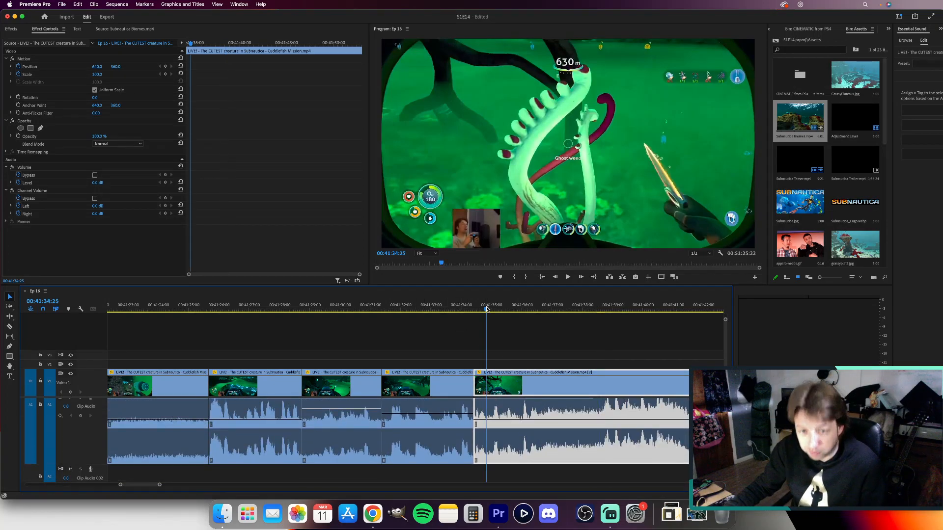
key(space)
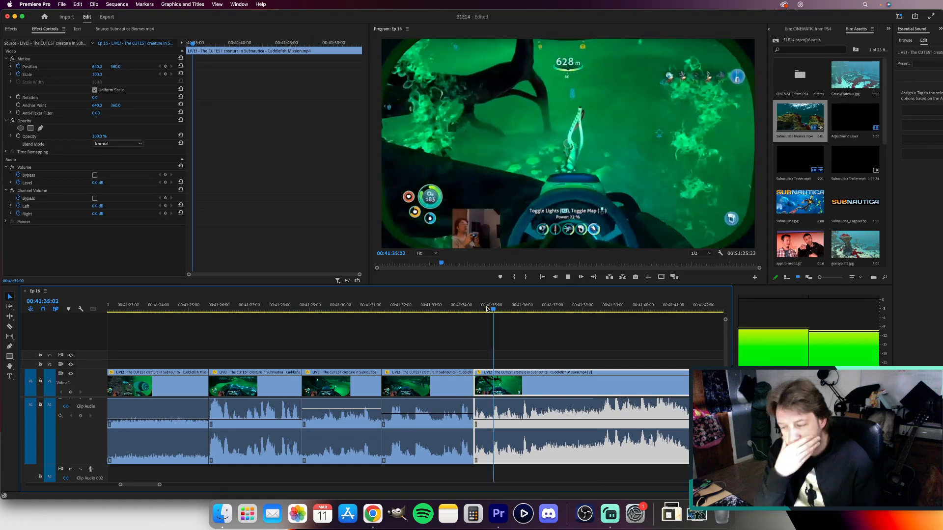
key(space)
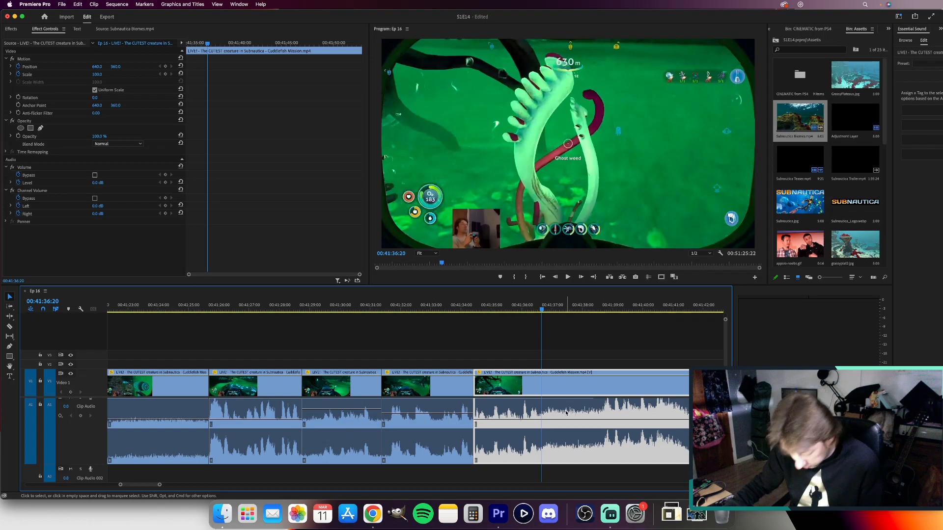
scroll(540, 417, up, 5)
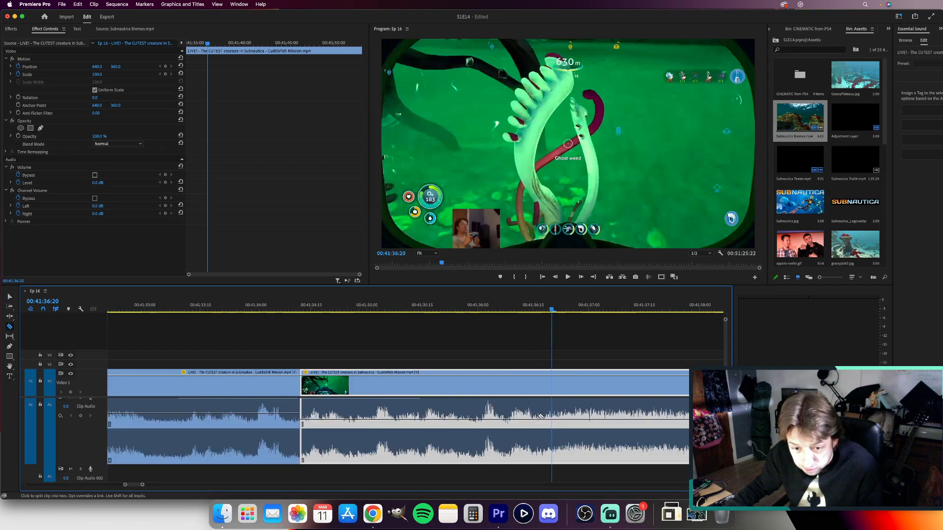
click(536, 417)
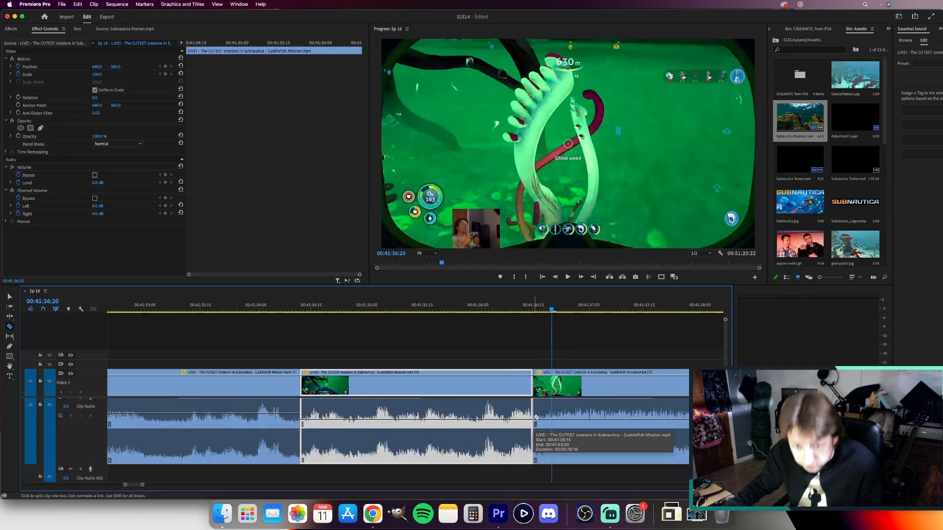
Review the section from about 00:41:25:00 and ripple delete the three short clips between about 00:41:28:22 and 00:41:36:15.
scroll(536, 417, down, 10)
key(v)
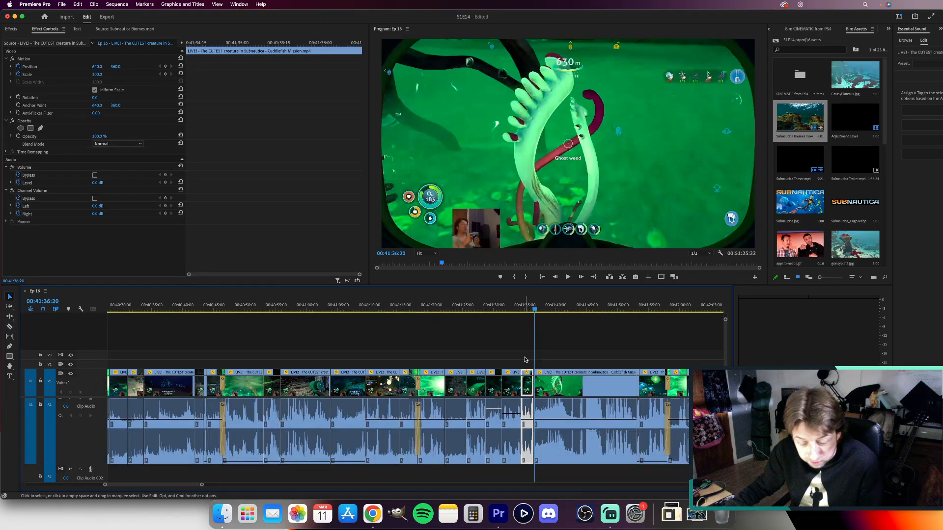
drag(525, 353, 494, 398)
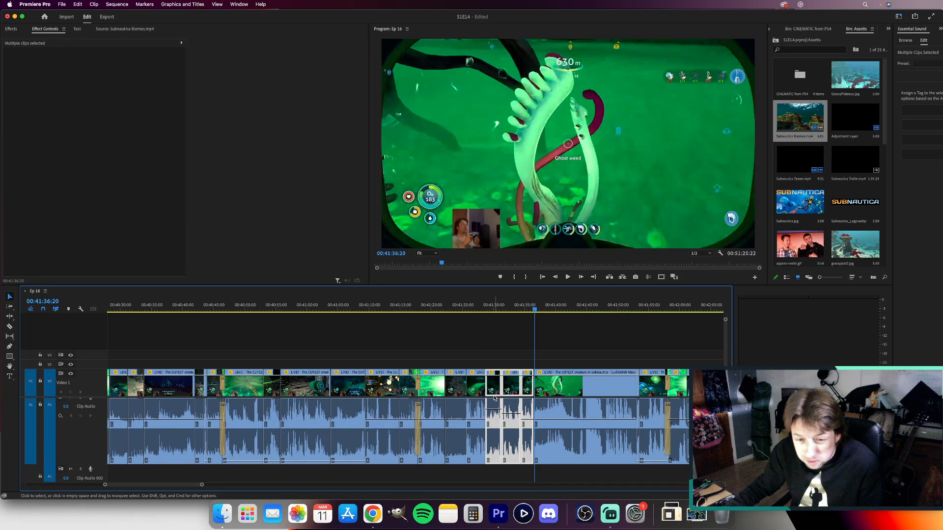
click(463, 306)
key(space)
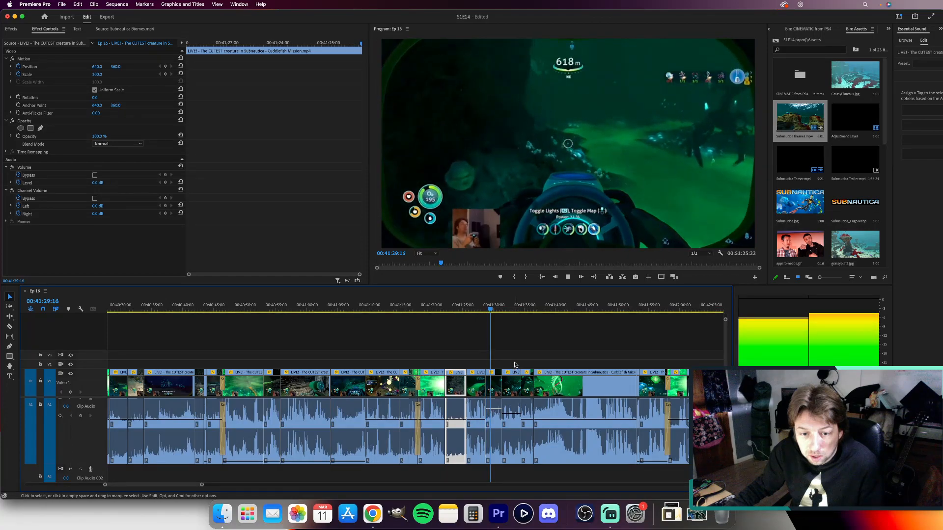
key(space)
drag(524, 364, 496, 395)
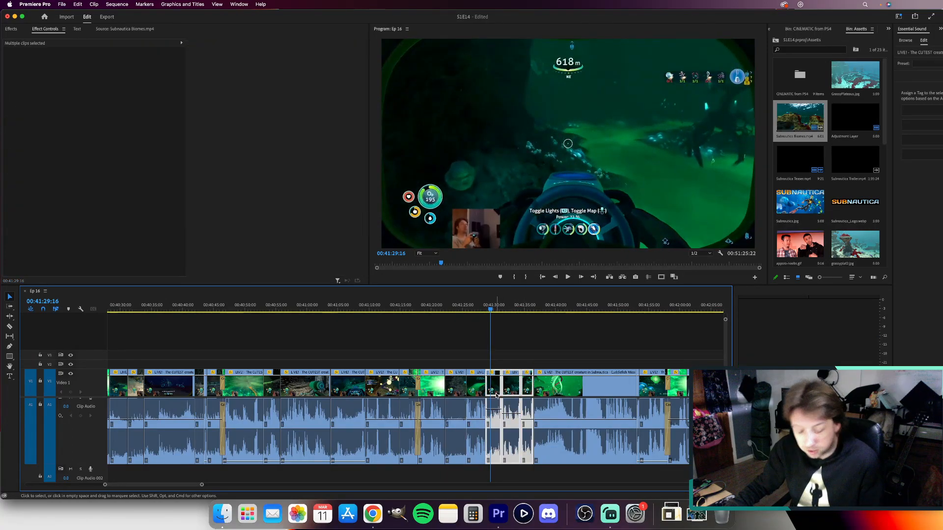
key(alt+BackSpace)
Set the Clip Audio track to a moderate height so its waveforms and the Music 001 track show together.
key(minus)
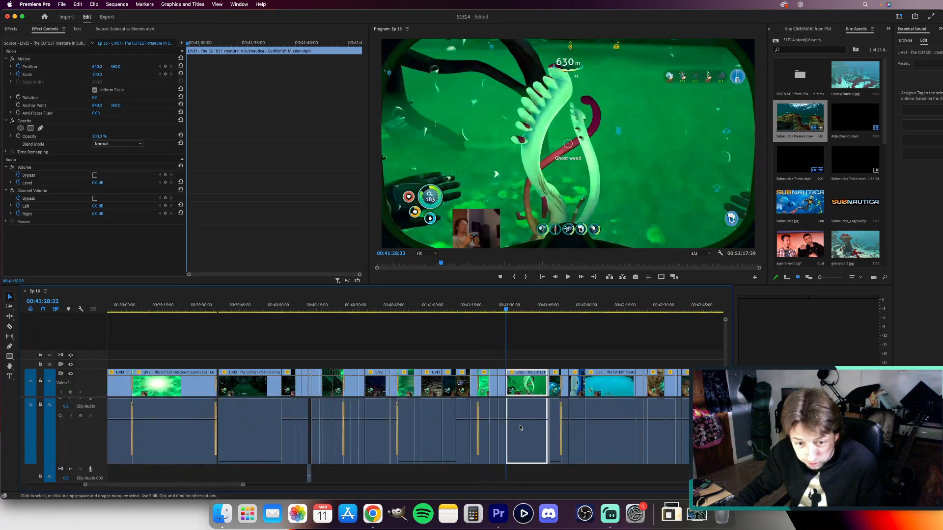
scroll(520, 427, down, 5)
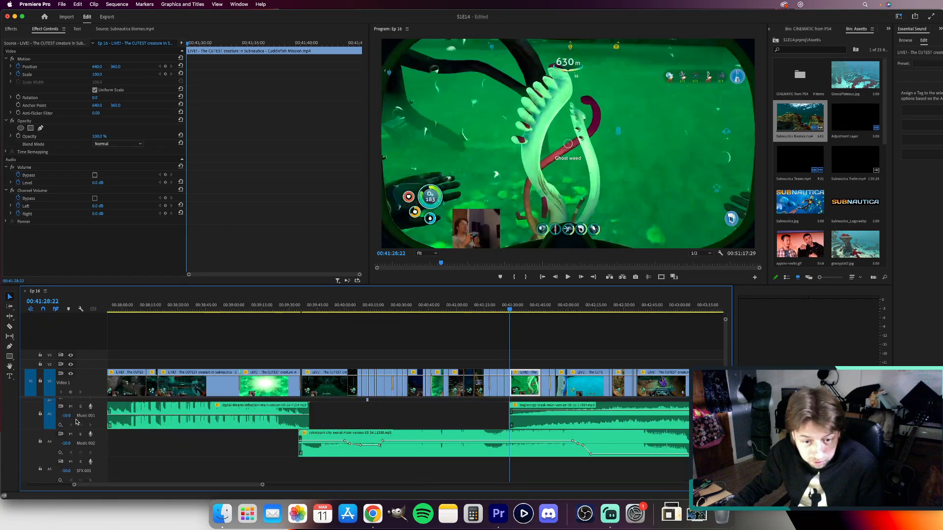
scroll(100, 427, up, 4)
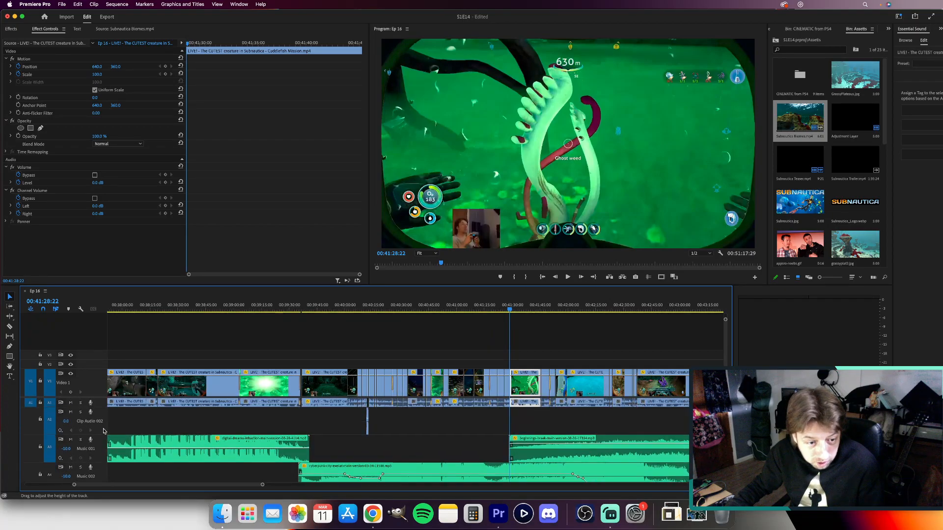
double_click(101, 404)
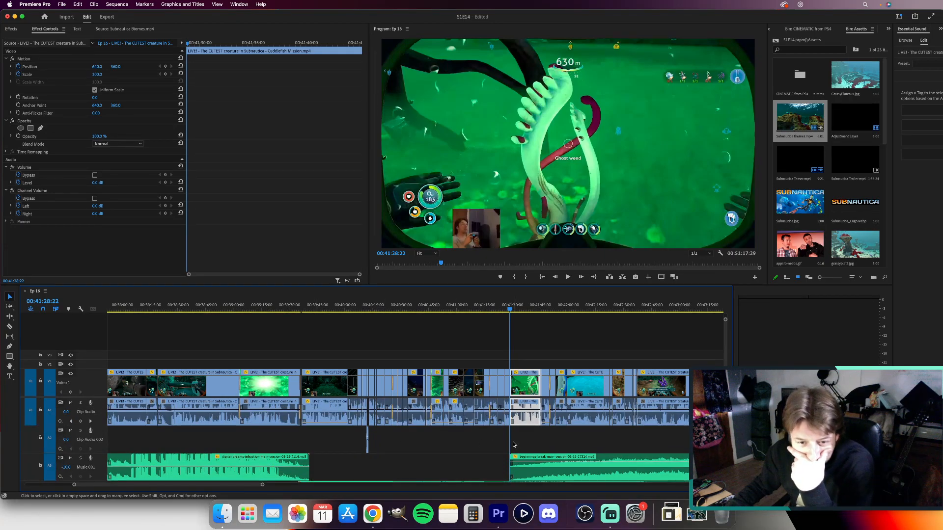
Play the sequence from about 00:41:23 across the shortened cut and examine where the Music 001 and Music 002 clips overlap.
scroll(513, 444, up, 3)
click(494, 308)
key(space)
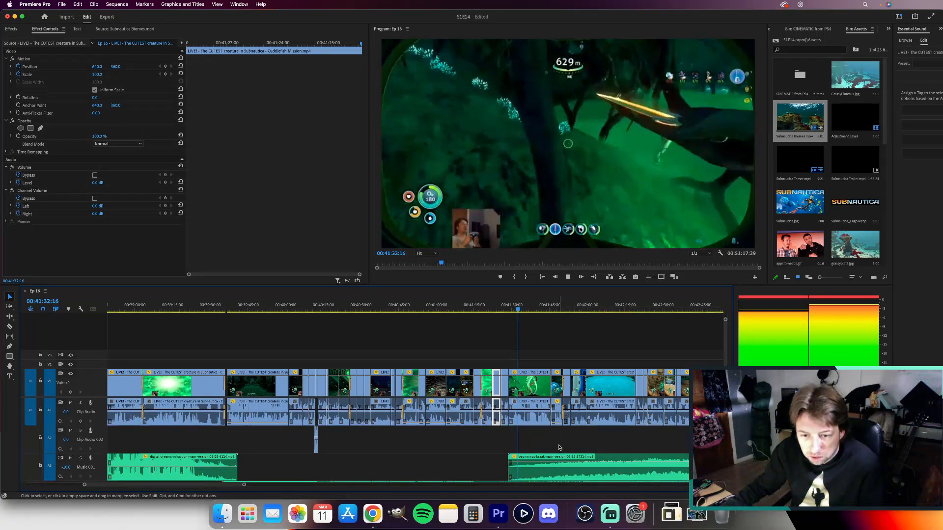
scroll(558, 447, down, 3)
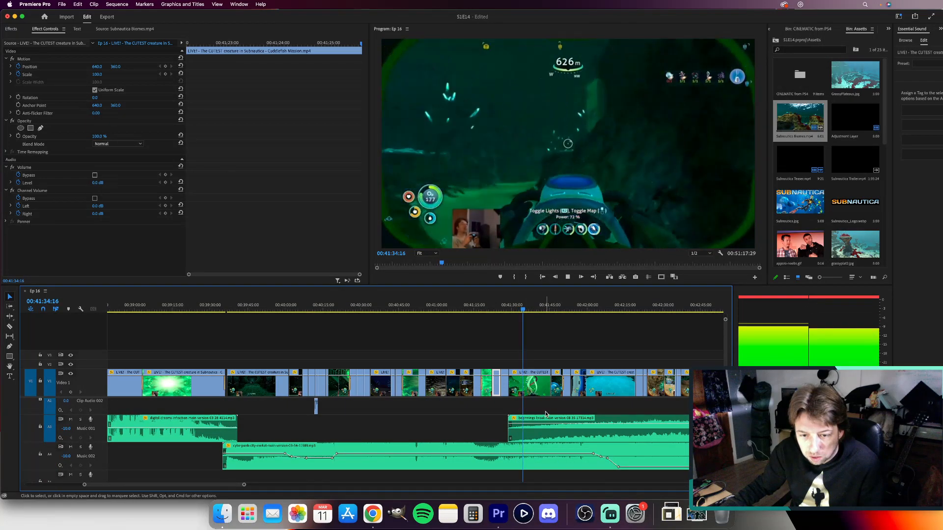
scroll(548, 414, down, 4)
scroll(546, 414, right, 3)
scroll(546, 414, up, 1)
scroll(546, 415, right, 2)
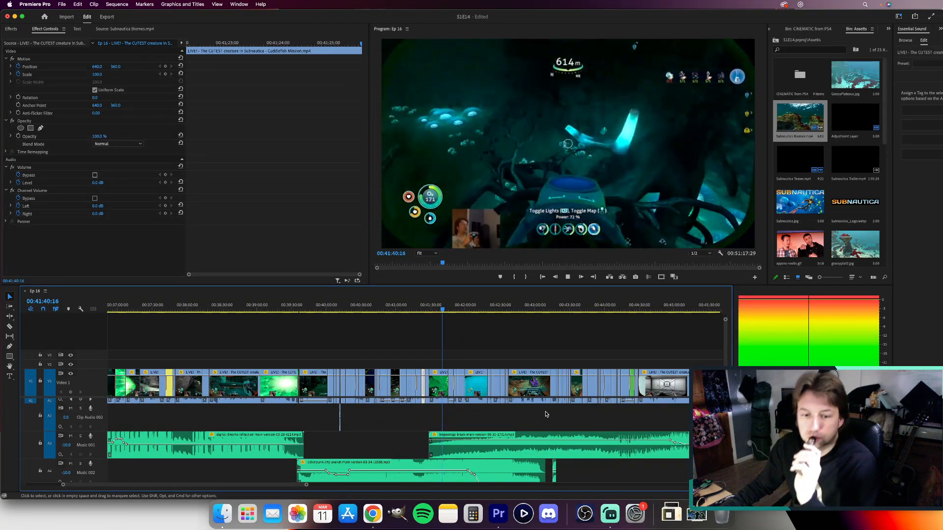
Trim the end of the cyberpunk-city music clip on Music 002 back to about 00:42:19 and stop playback at 00:41:56:19.
drag(544, 467, 486, 473)
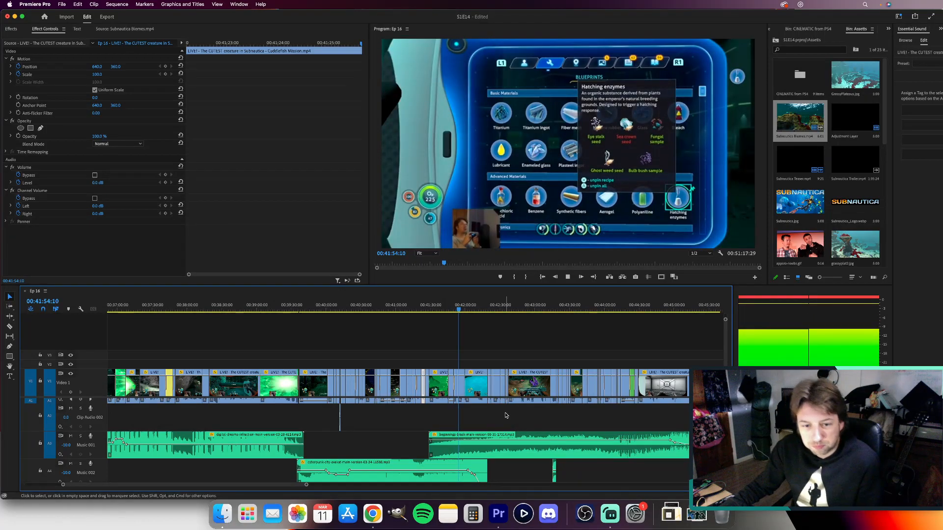
scroll(490, 423, up, 5)
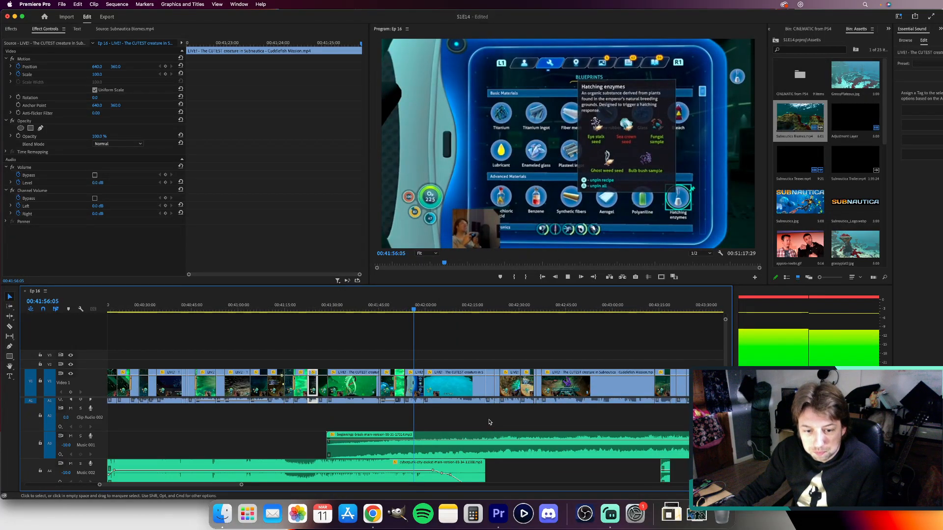
key(space)
scroll(436, 434, down, 2)
scroll(436, 434, left, 1)
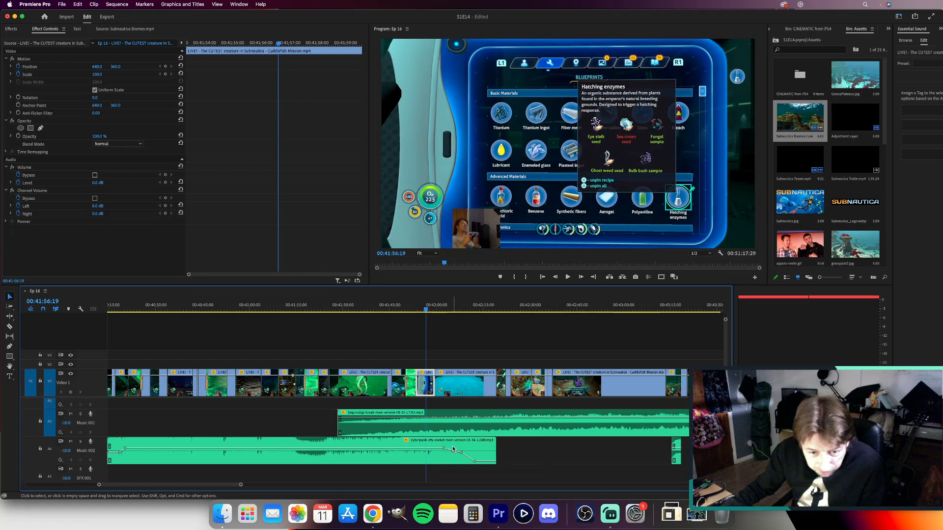
Shift the cyberpunk-city clip's fade-out Level keyframes to begin at 00:41:53:05 and trim the clip's end to about 00:42:05.
click(432, 454)
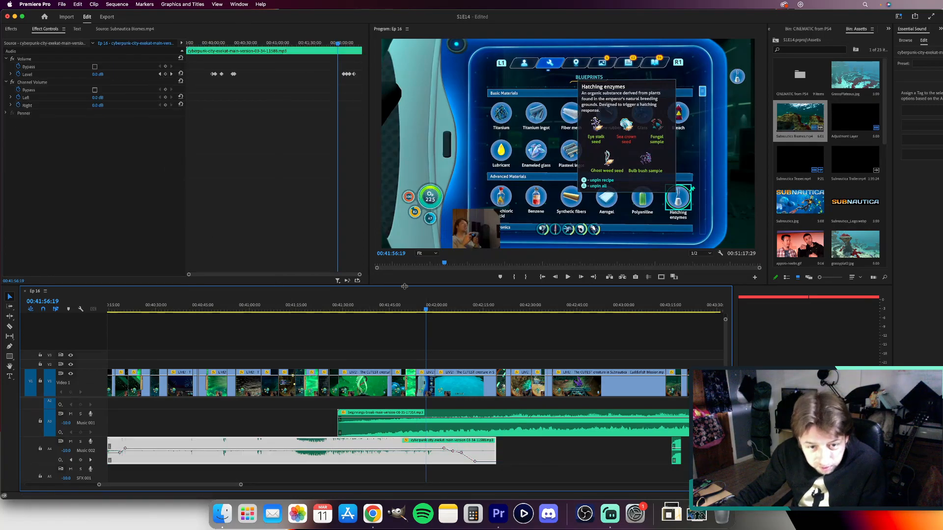
click(412, 306)
key(space)
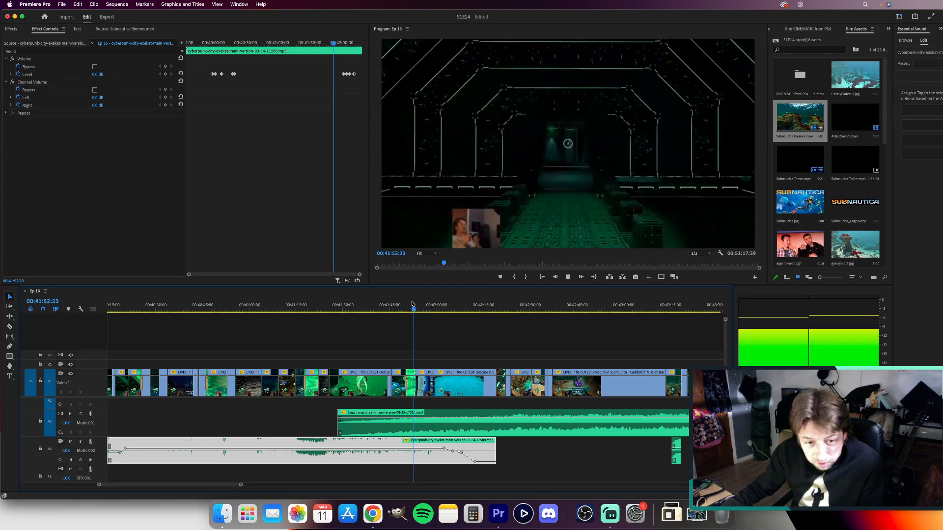
key(space)
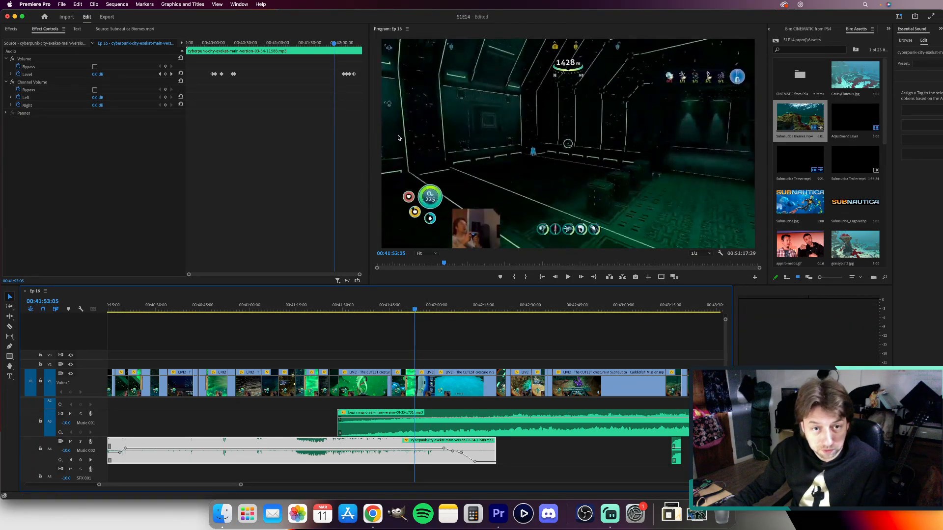
drag(341, 68, 350, 75)
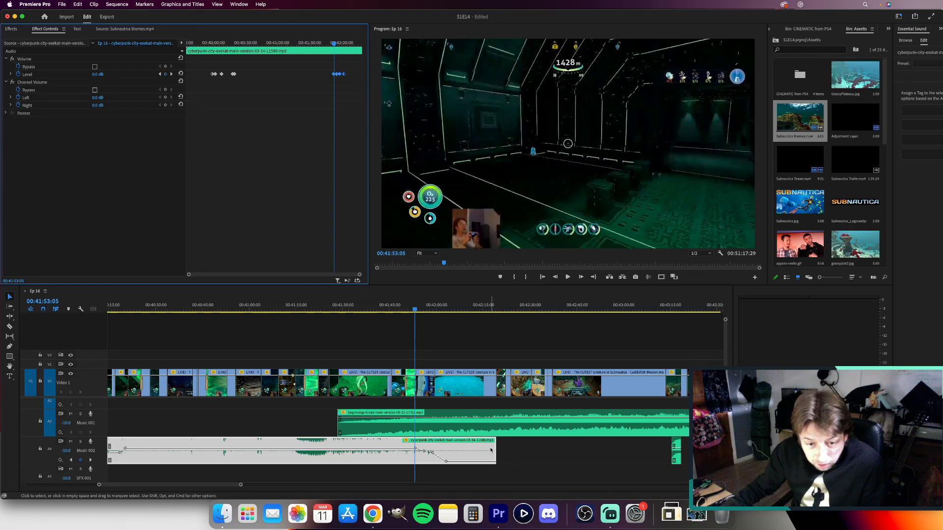
drag(491, 450, 441, 445)
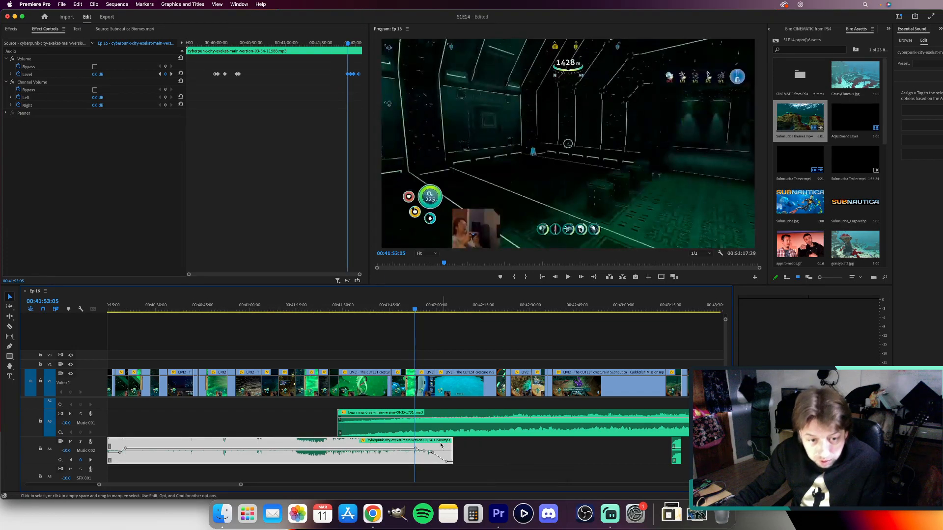
Play the music transition from about 00:41:29 and move the cyberpunk-city clip's fade-out Level keyframes to begin at 00:41:31:28.
click(338, 305)
key(space)
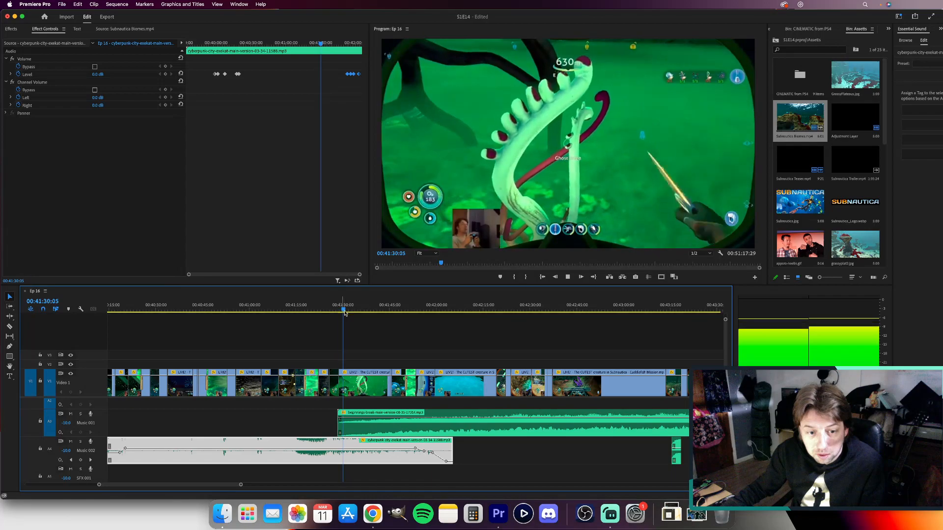
scroll(364, 418, up, 2)
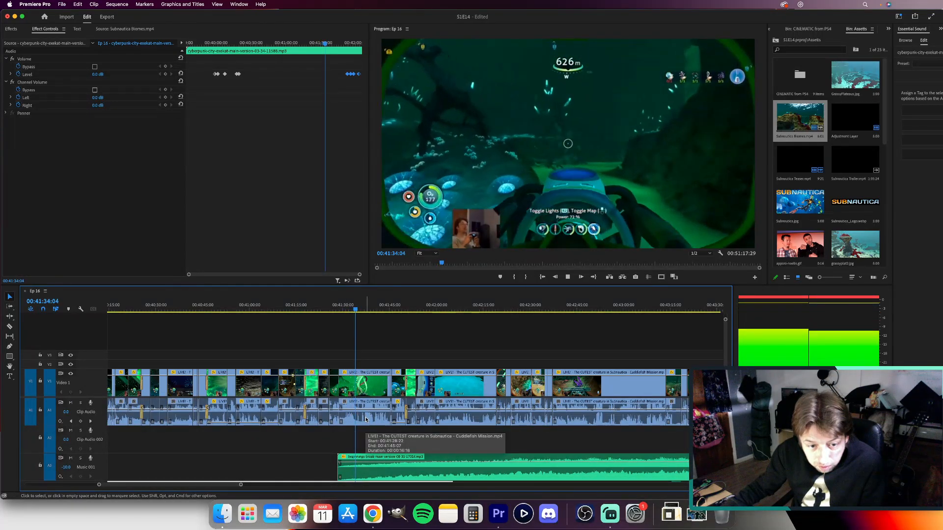
key(space)
scroll(365, 439, down, 2)
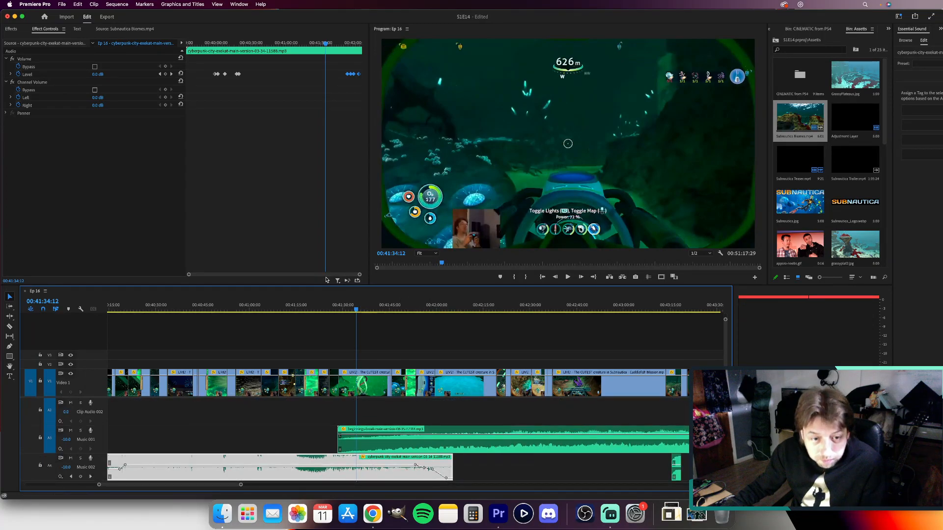
click(343, 308)
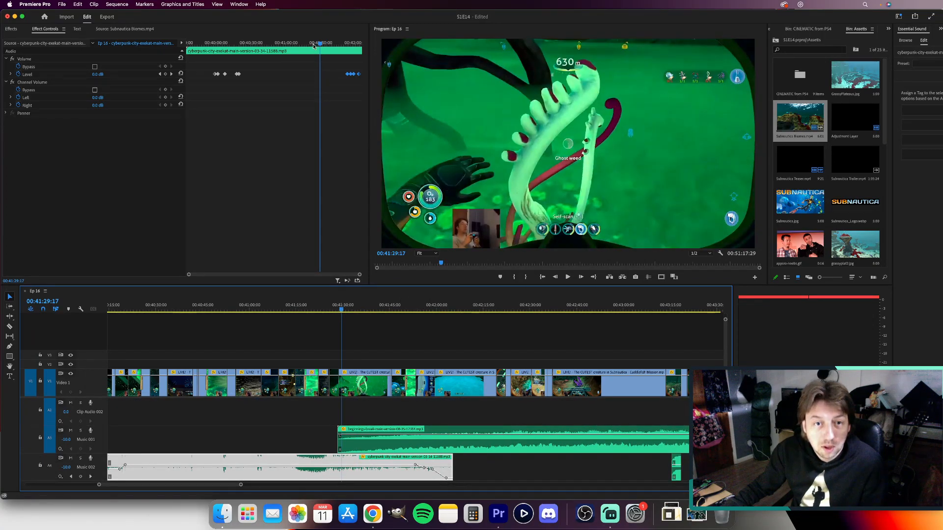
key(space)
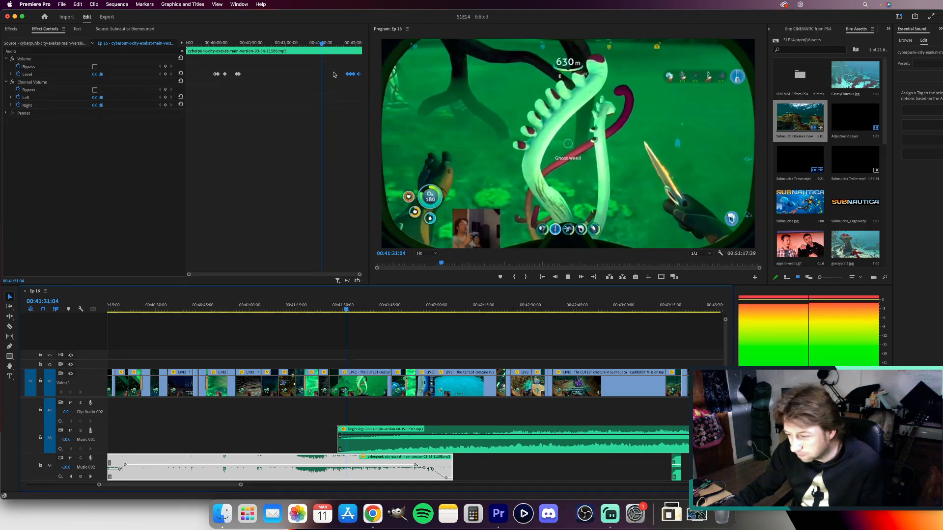
key(space)
click(341, 68)
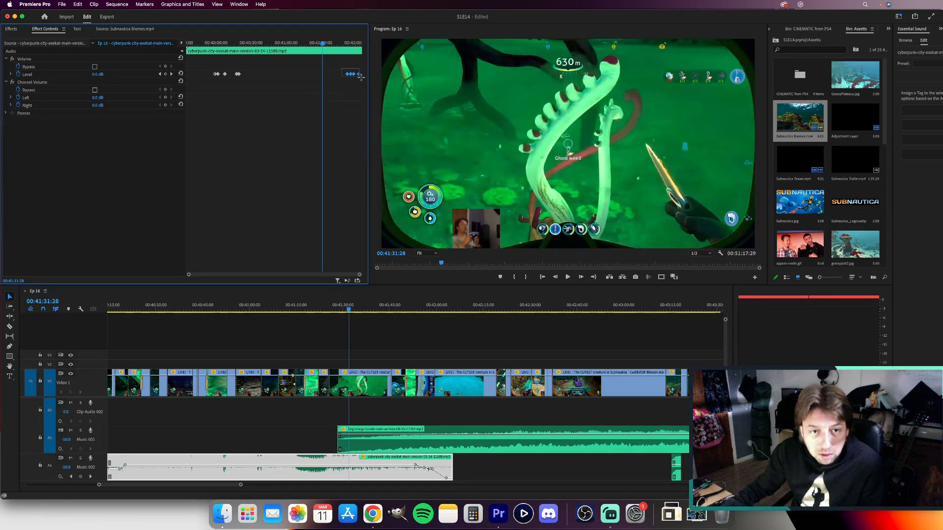
drag(332, 76, 325, 78)
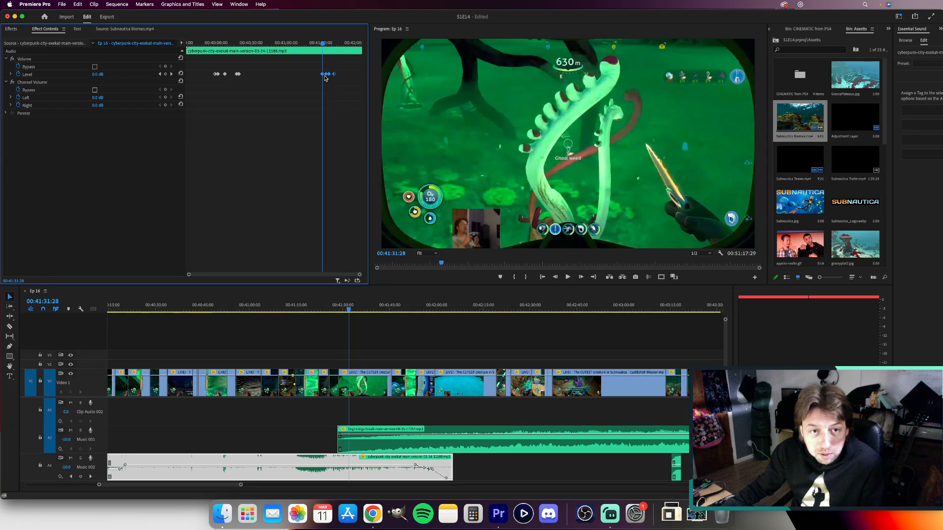
Play the fade to 00:41:36:13 and move the last Level keyframe to the cyberpunk-city clip's end for a longer fade-out.
key(space)
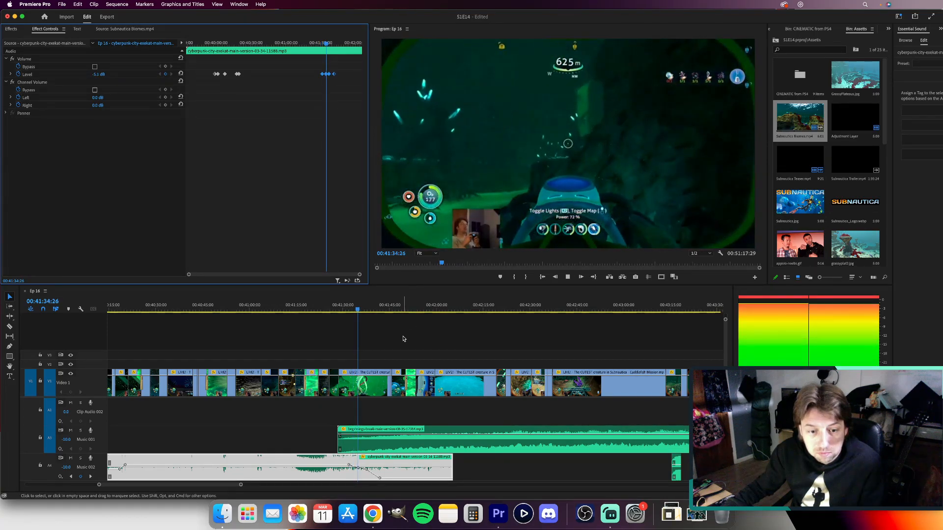
key(space)
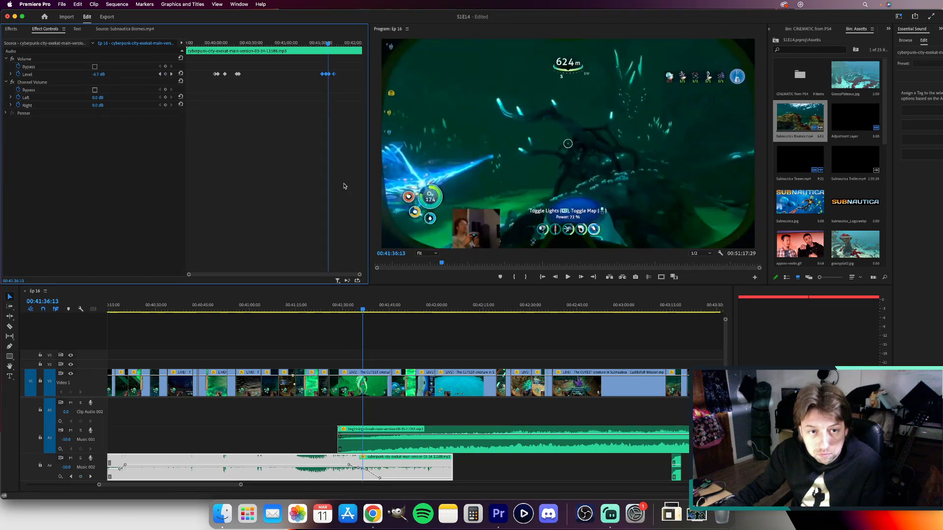
drag(333, 74, 348, 75)
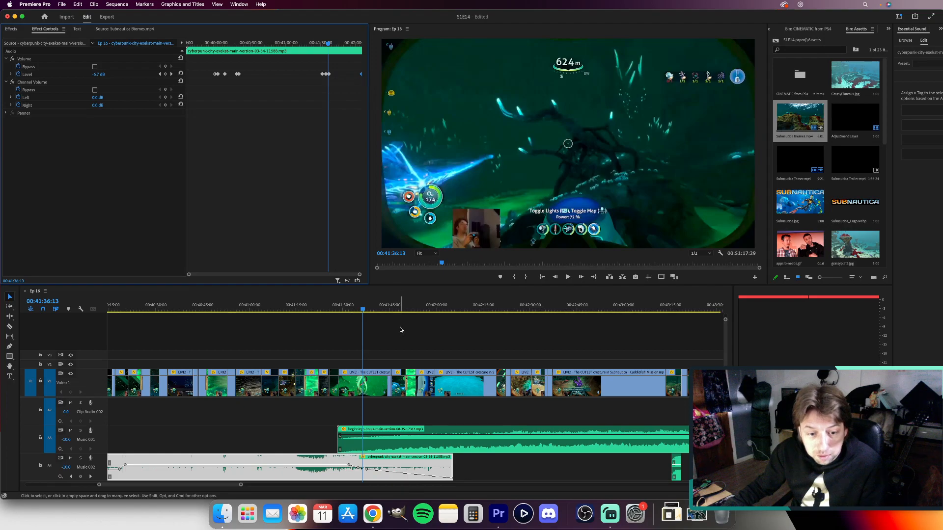
Play the lengthened music crossfade from 00:41:36:13 to 00:41:54:07 with a wider stretch of the sequence in view.
key(space)
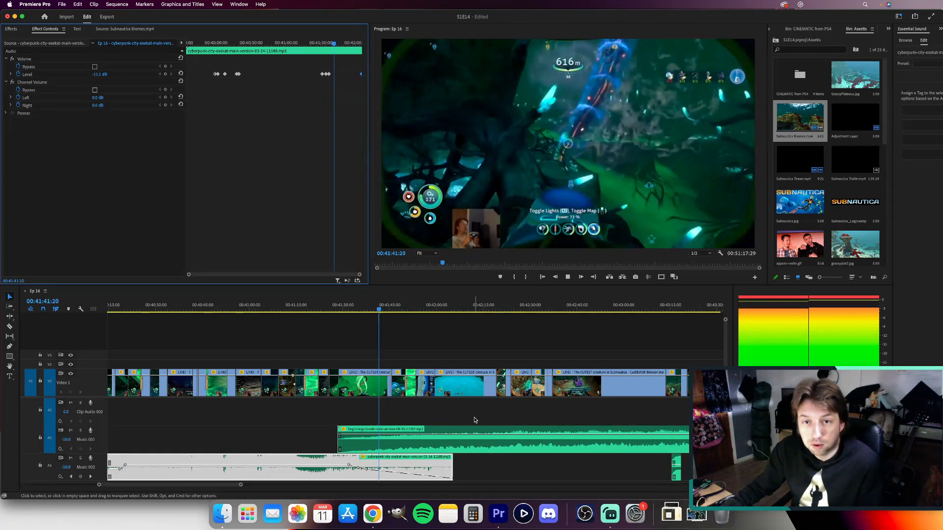
key(minus)
key(minus)
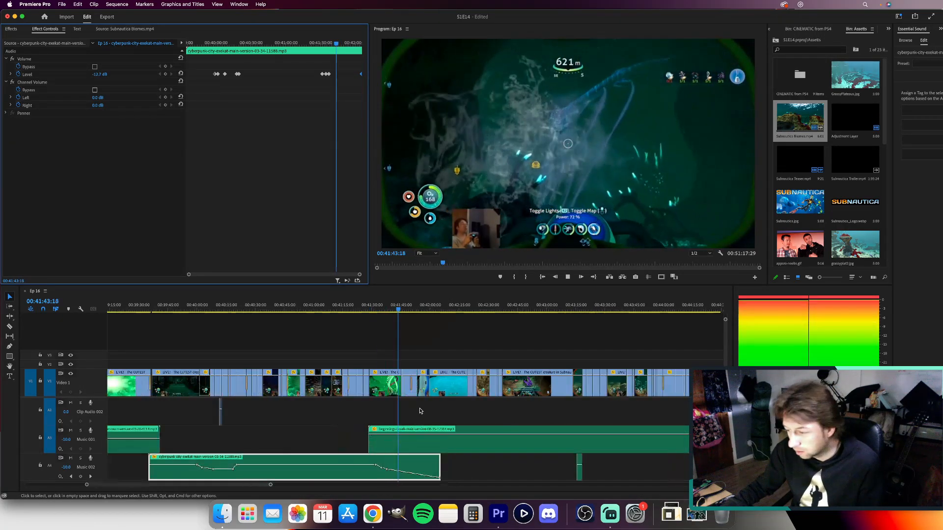
key(minus)
key(minus)
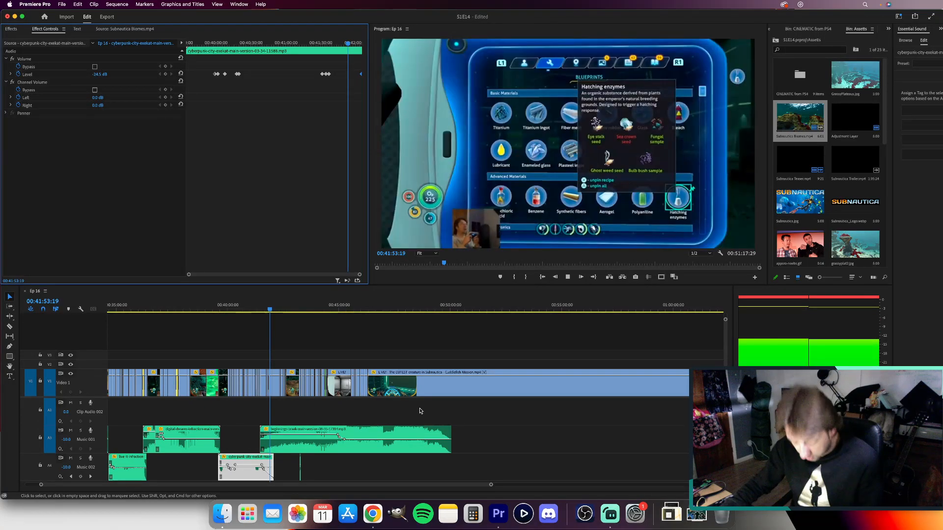
key(space)
Add a Level keyframe to the beginnings-break music clip on Music 001 at 00:41:54:07.
click(292, 448)
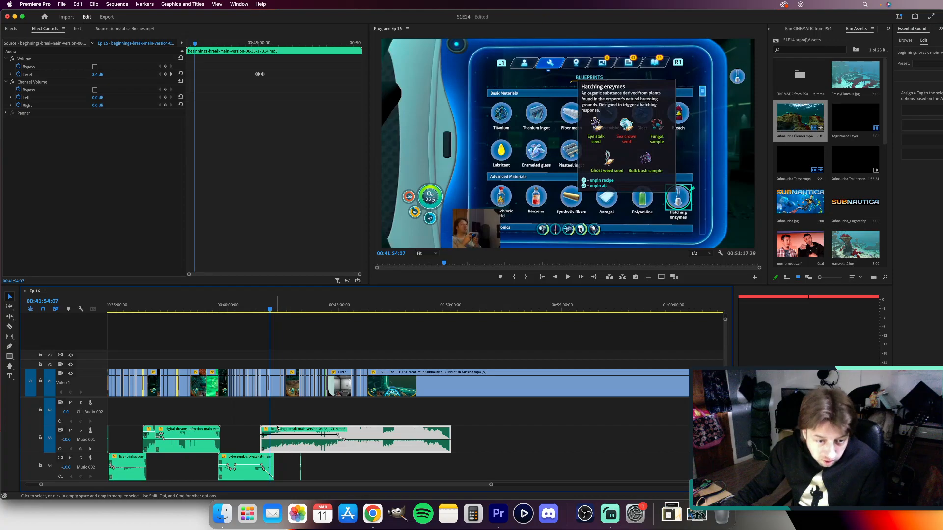
scroll(278, 428, up, 3)
scroll(277, 428, up, 5)
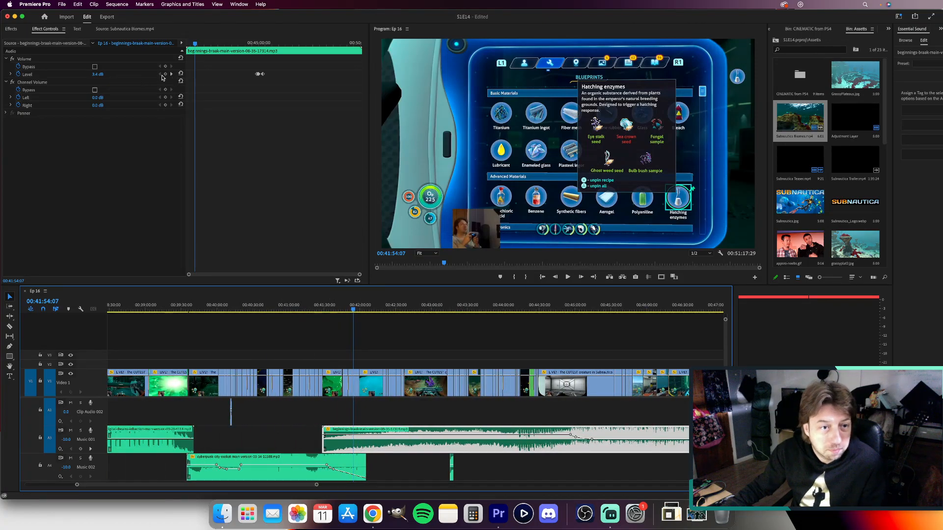
click(167, 74)
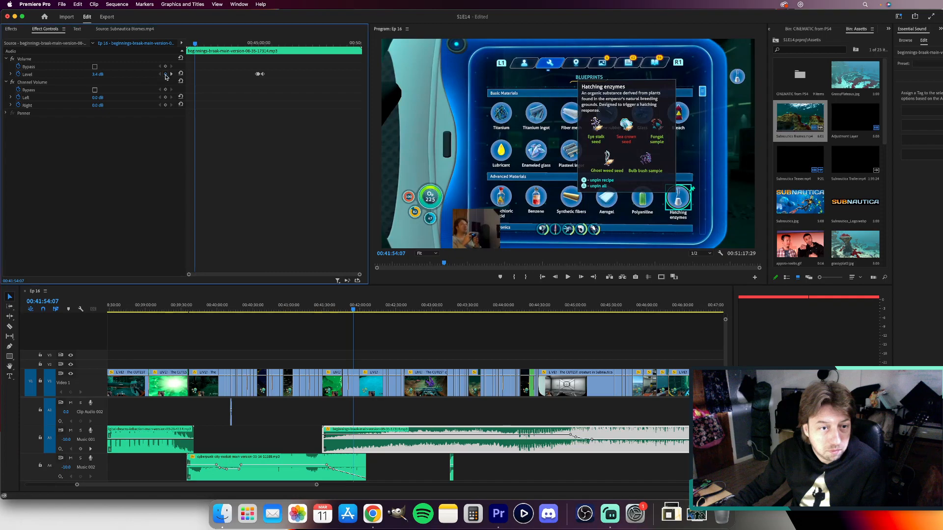
Add a Level keyframe of 6.0 dB at the start of the beginnings-break music clip, 00:41:28:12.
click(192, 43)
drag(191, 44, 167, 52)
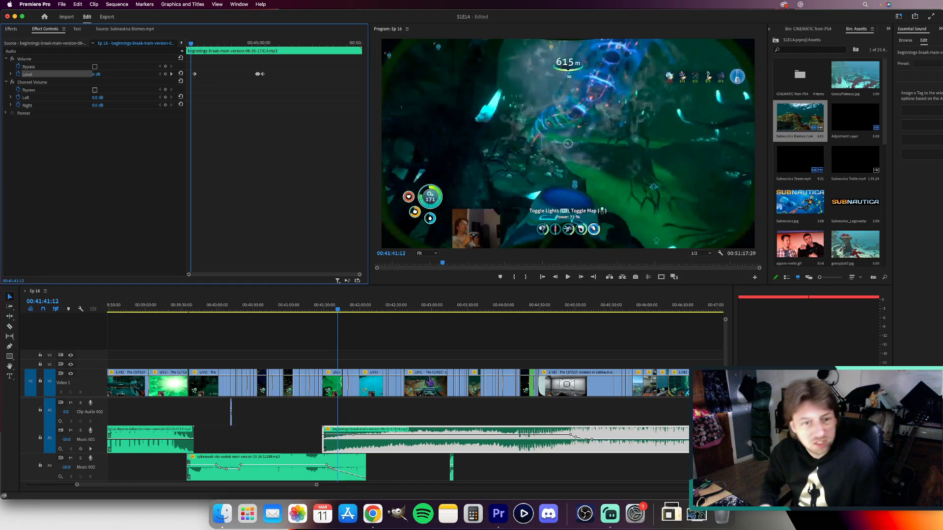
key(Return)
click(165, 74)
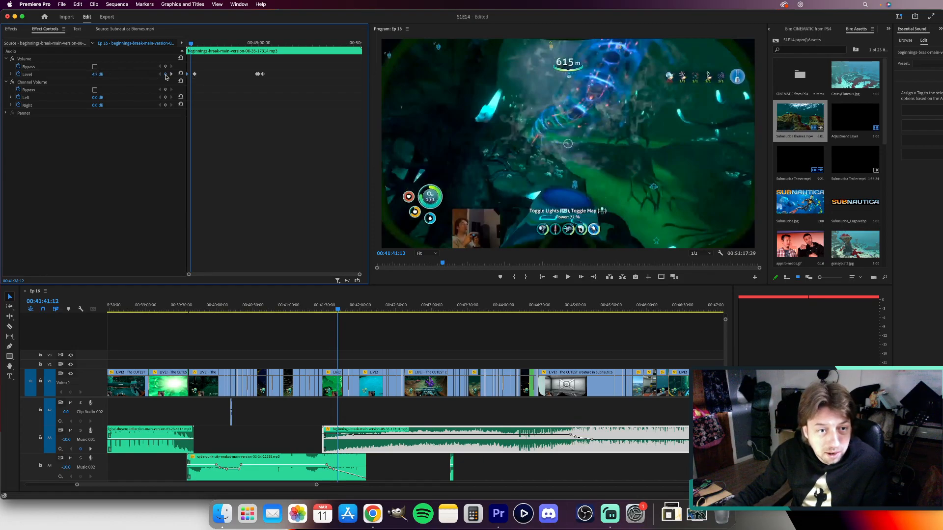
Return to the beginnings-break clip's first Level keyframe at 00:41:28:12 and open its Level value for editing.
click(325, 411)
scroll(317, 413, up, 5)
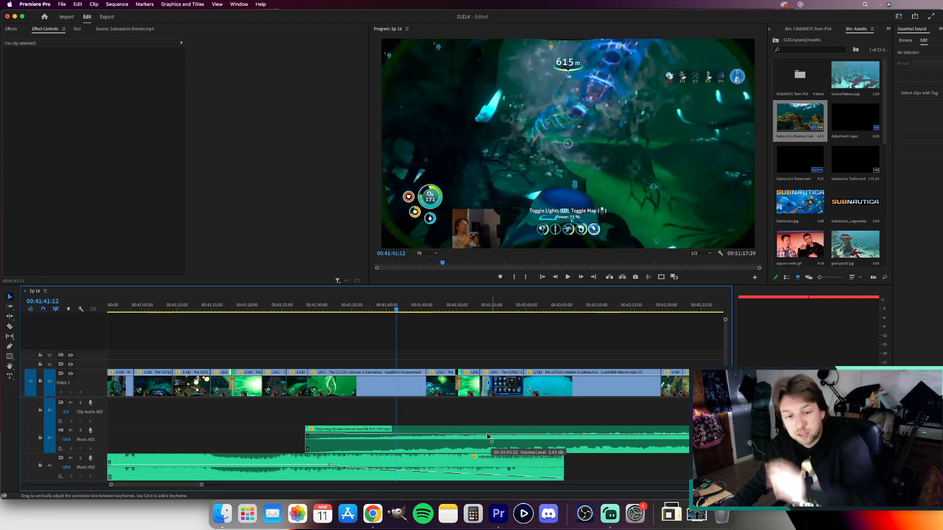
click(282, 305)
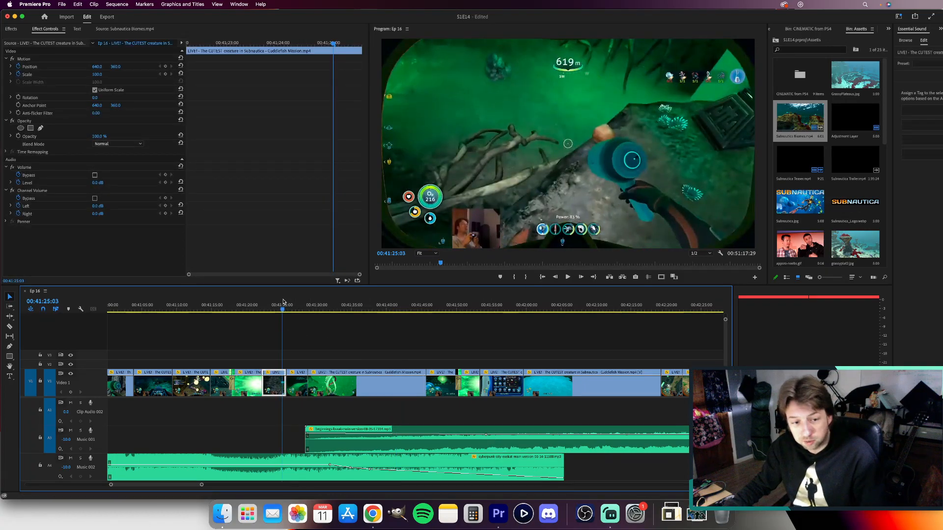
click(336, 433)
click(327, 305)
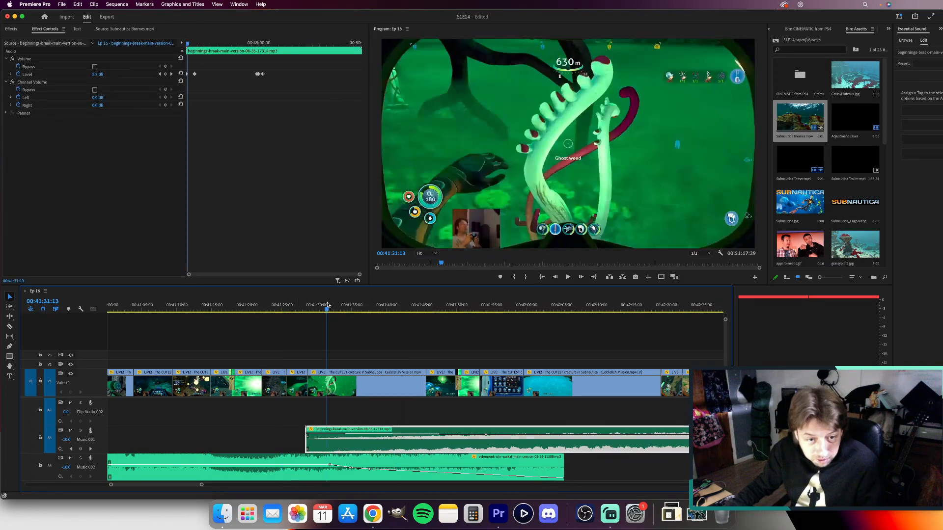
click(159, 74)
click(101, 75)
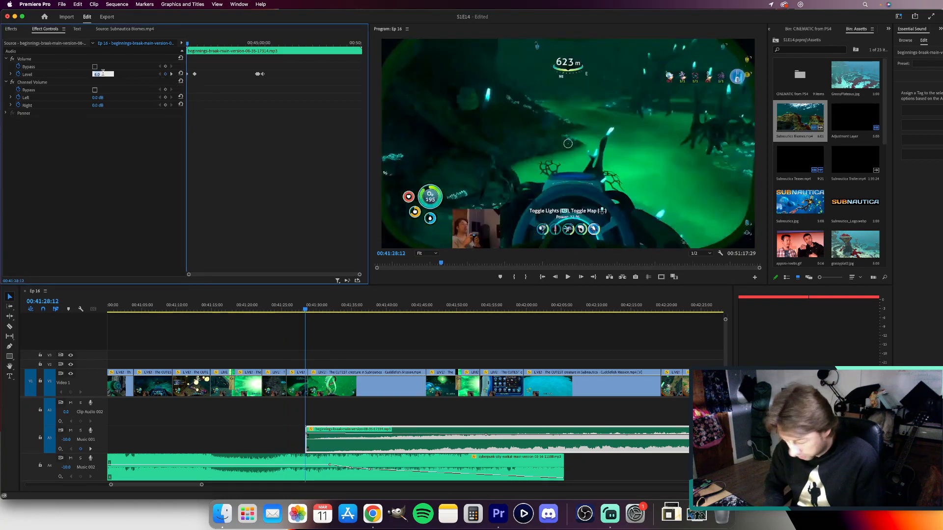
Play the music crossfade from about 00:41:26 to 00:42:12:26 with a wider stretch of the sequence in view.
click(287, 309)
key(space)
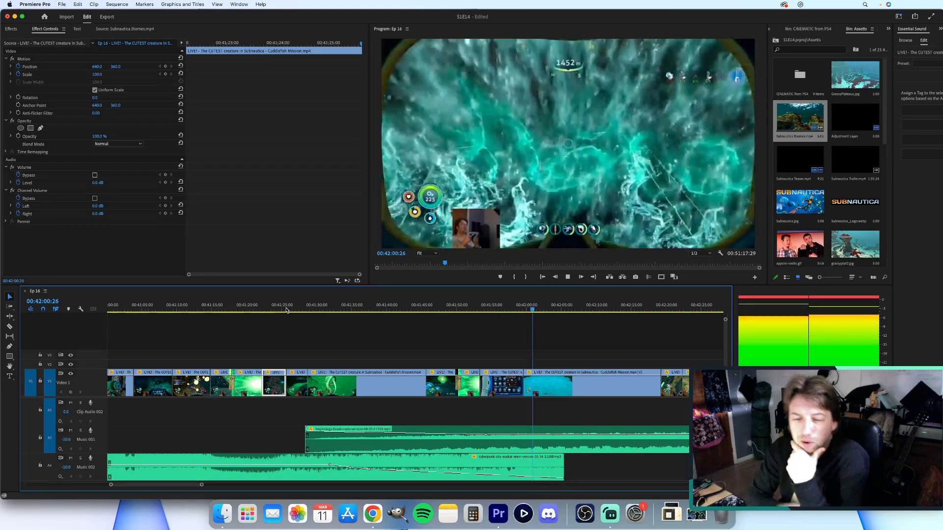
scroll(481, 422, up, 1)
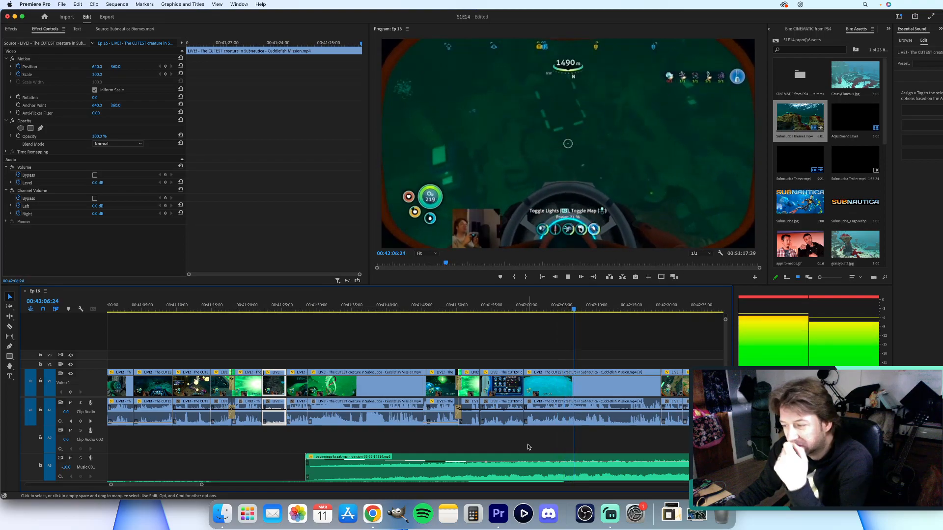
scroll(528, 446, right, 5)
scroll(528, 447, down, 5)
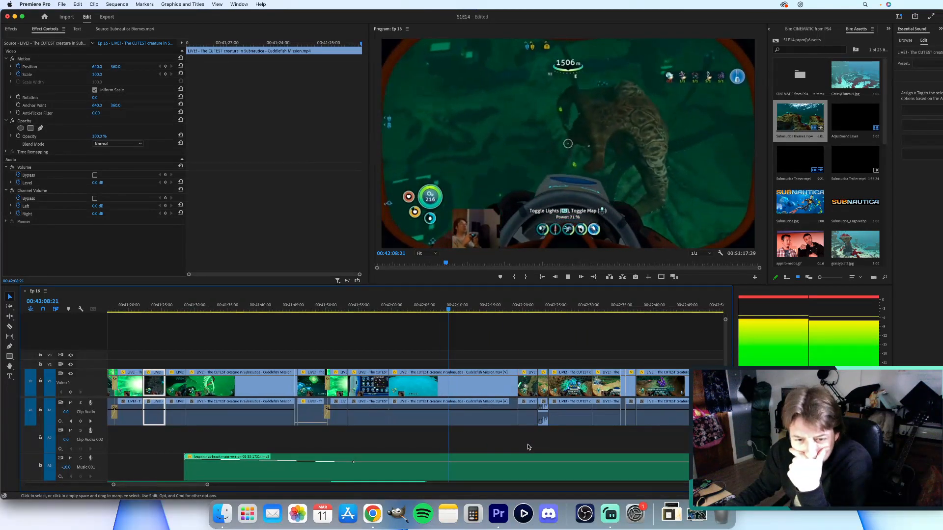
scroll(528, 447, down, 3)
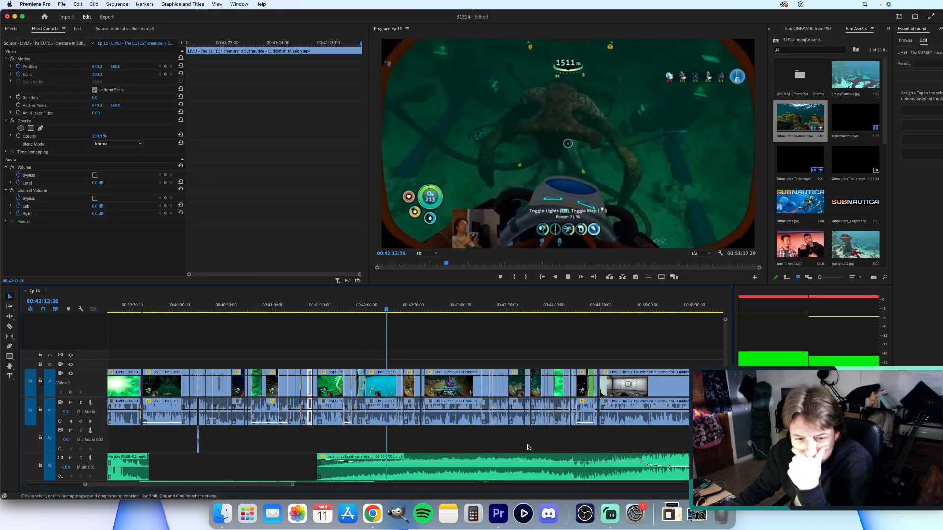
Stop playback at 00:42:23:16 and move the beginnings-break clip's second Level keyframe there for a longer level change.
click(446, 467)
drag(97, 75, 353, 121)
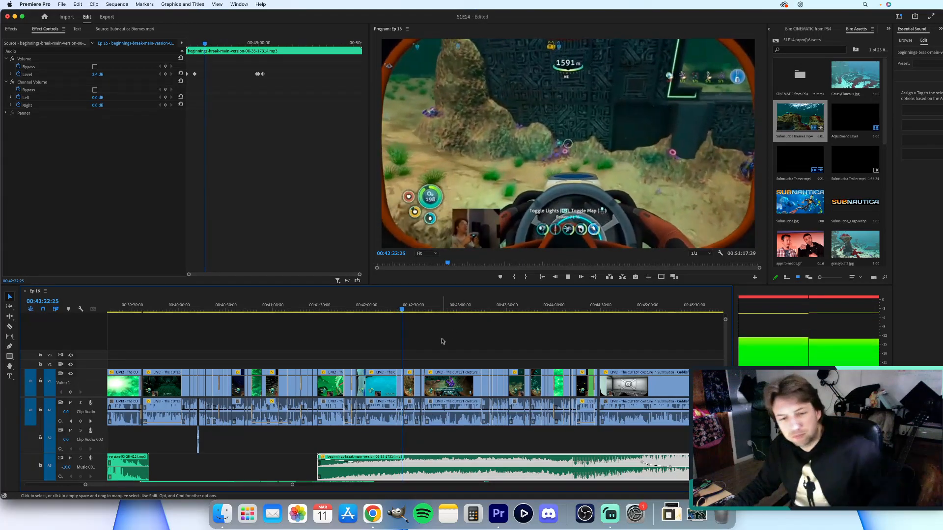
key(space)
scroll(385, 428, down, 2)
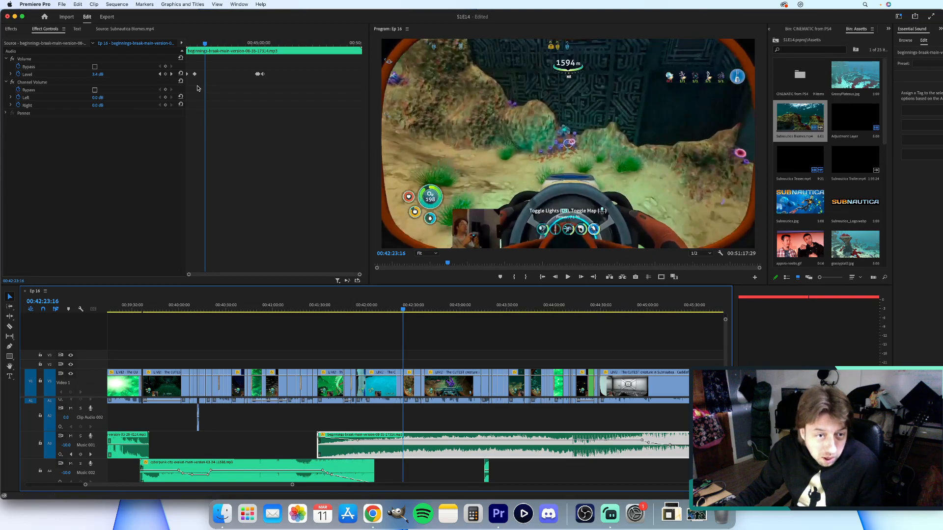
drag(195, 74, 205, 76)
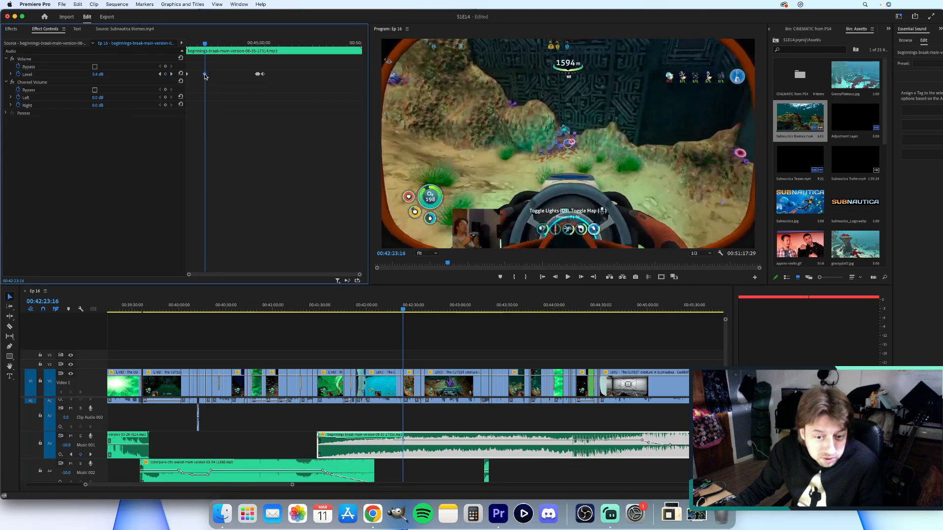
Play from the beginnings-break clip's start and try ending the cyberpunk-city fade-out by moving its last Level keyframe to 00:41:44:12.
click(316, 306)
key(space)
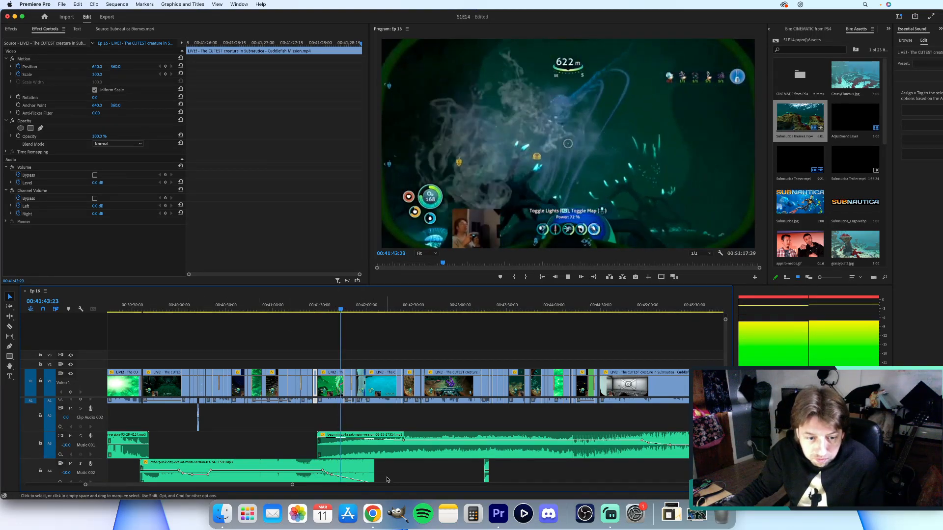
click(355, 467)
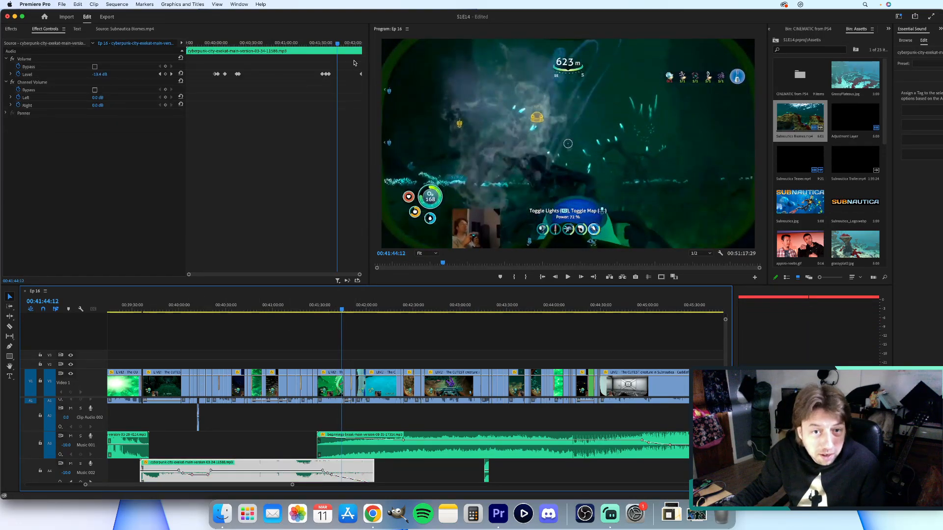
click(362, 77)
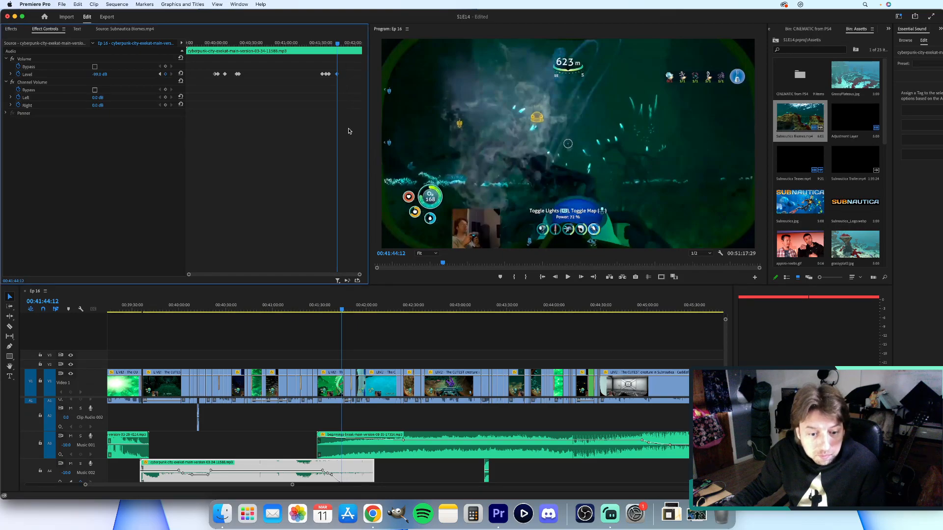
Play past the shortened cyberpunk-city fade-out from 00:41:44:12 to 00:41:54:23 and check both music tracks' waveforms.
key(space)
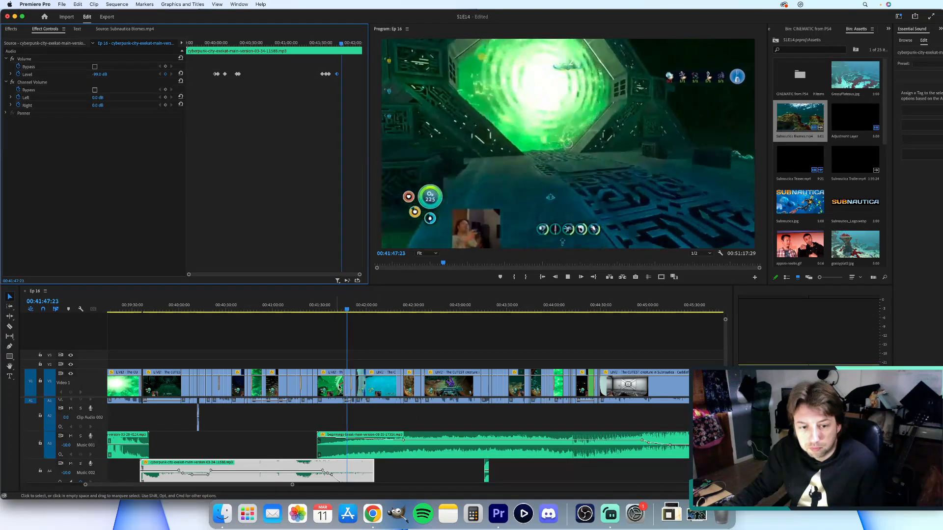
key(space)
scroll(347, 389, up, 8)
scroll(318, 435, up, 4)
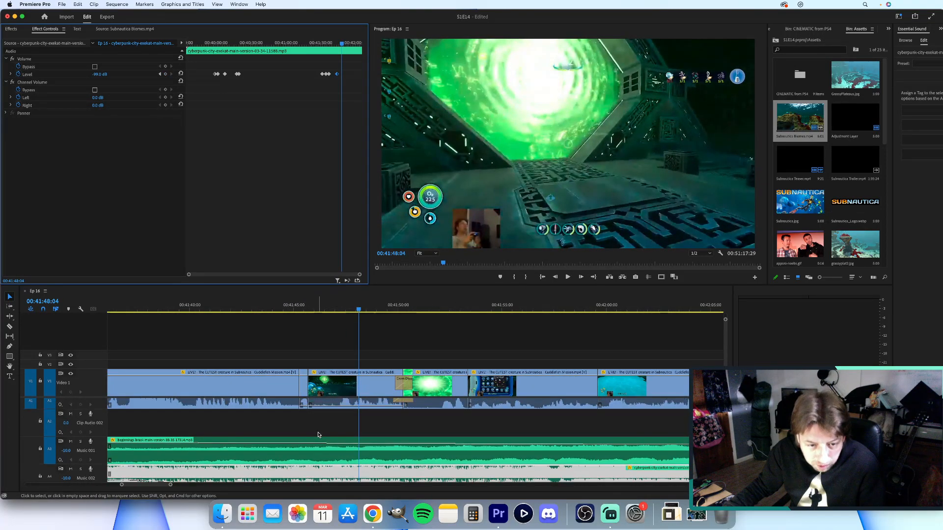
key(space)
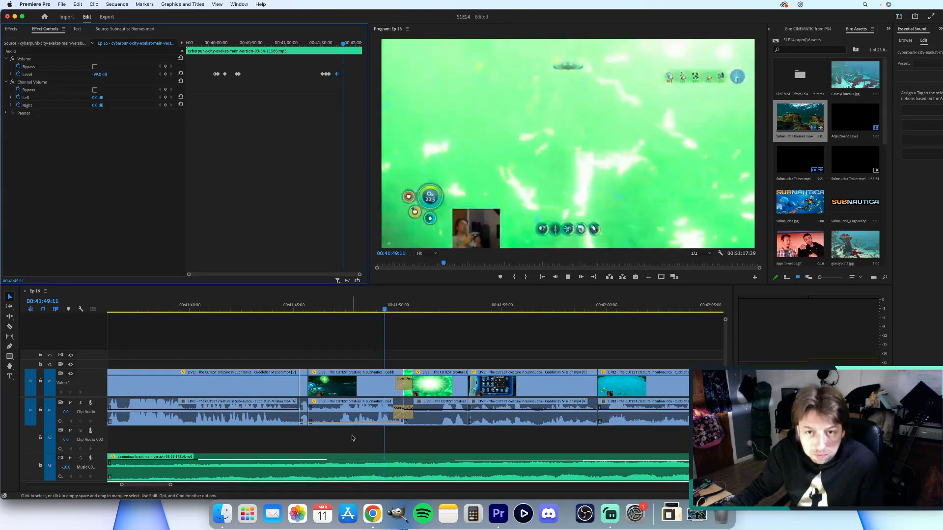
scroll(352, 439, down, 5)
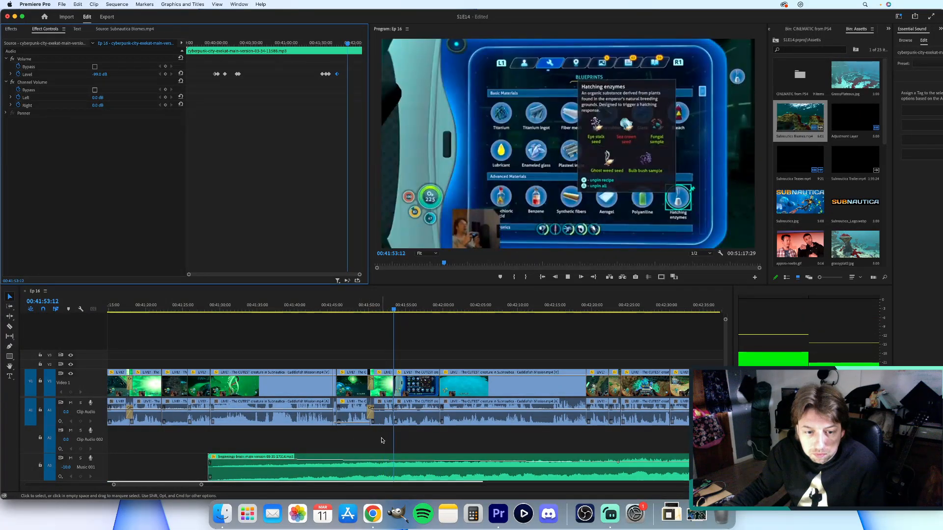
scroll(366, 439, down, 3)
key(space)
scroll(376, 438, down, 2)
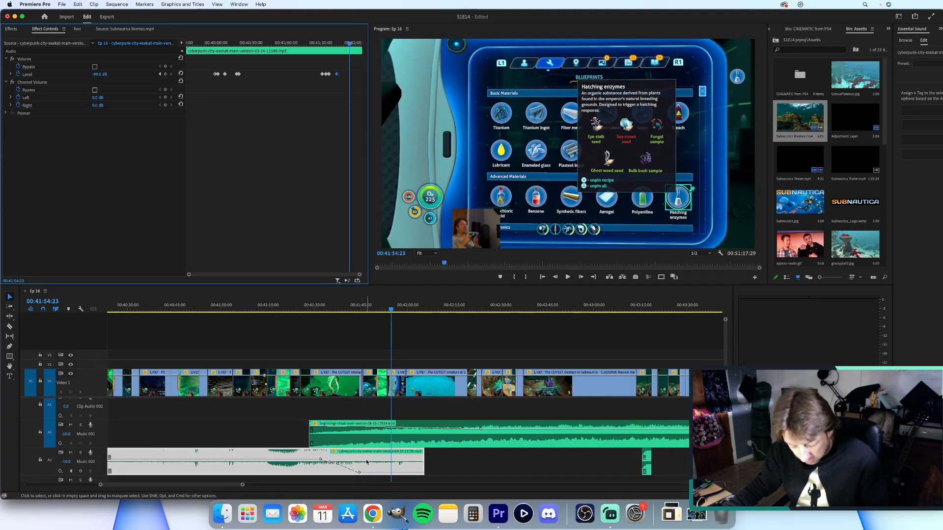
Undo the cyberpunk-city clip's last Level keyframe move and play the crossfade from about 00:41:42 to 00:41:48:10.
scroll(371, 432, up, 2)
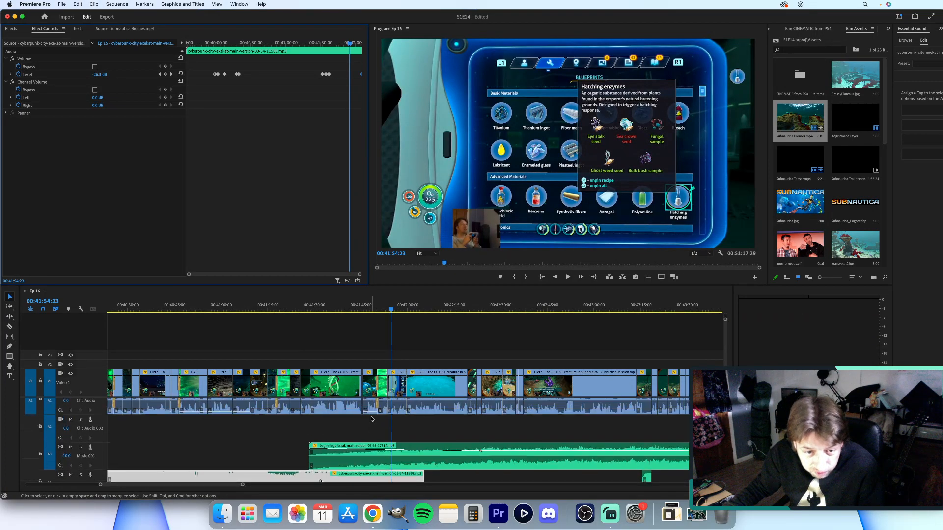
click(351, 310)
key(space)
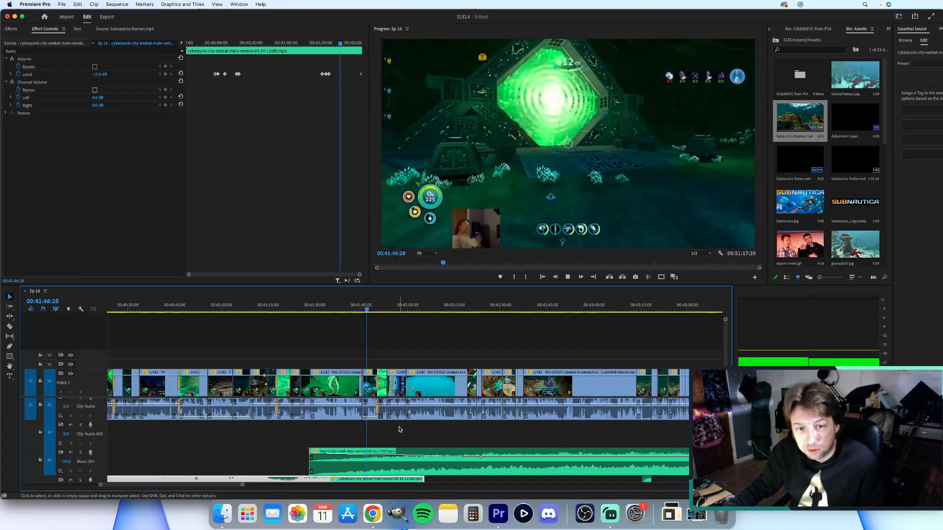
key(space)
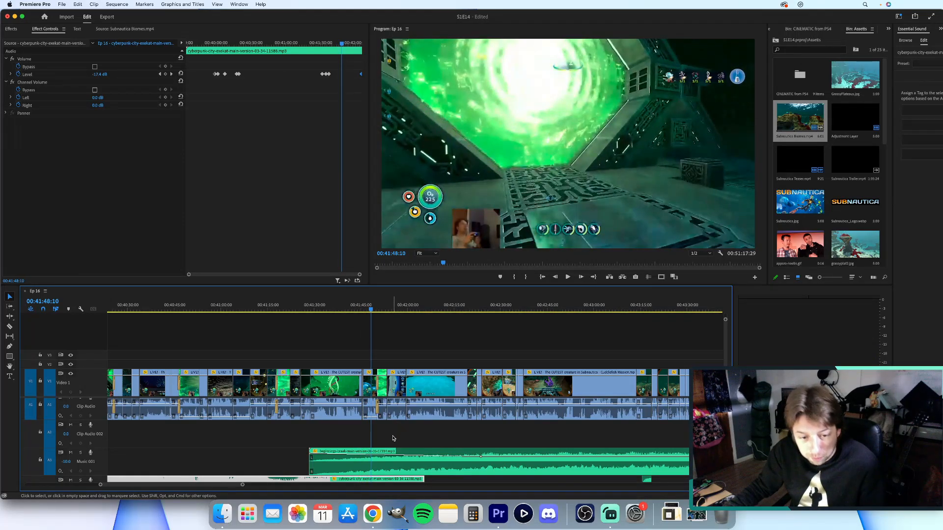
Compare the overlapping music clips and play the long crossfade from about 00:41:44 to 00:42:19.
scroll(393, 438, down, 1)
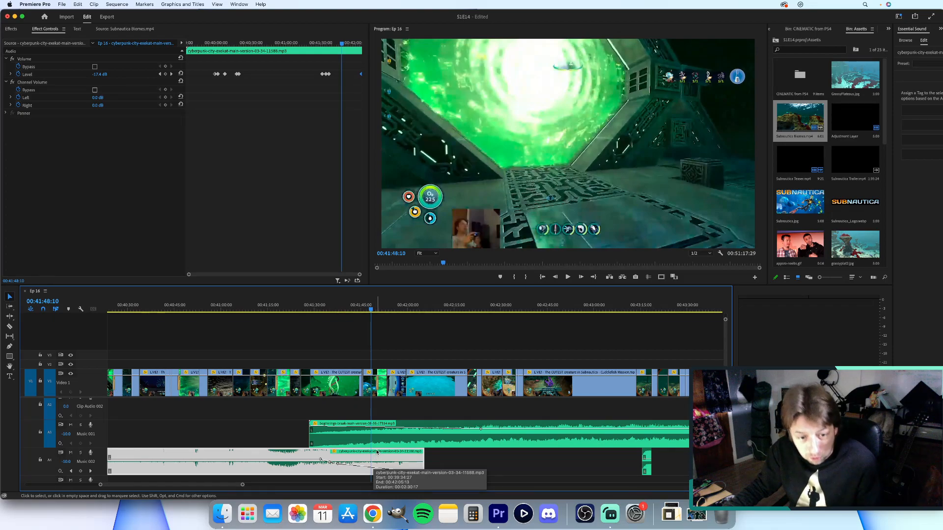
scroll(365, 414, up, 1)
scroll(364, 414, up, 3)
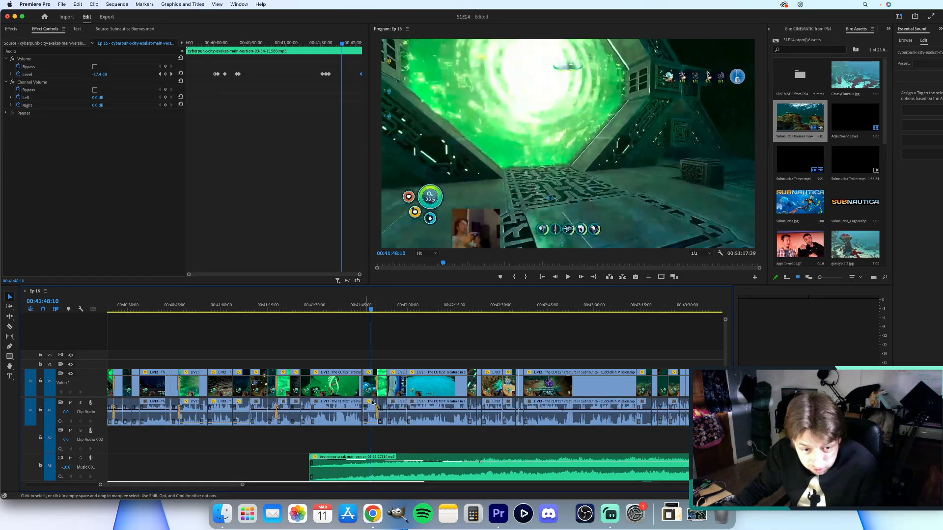
click(380, 308)
drag(380, 308, 359, 308)
key(space)
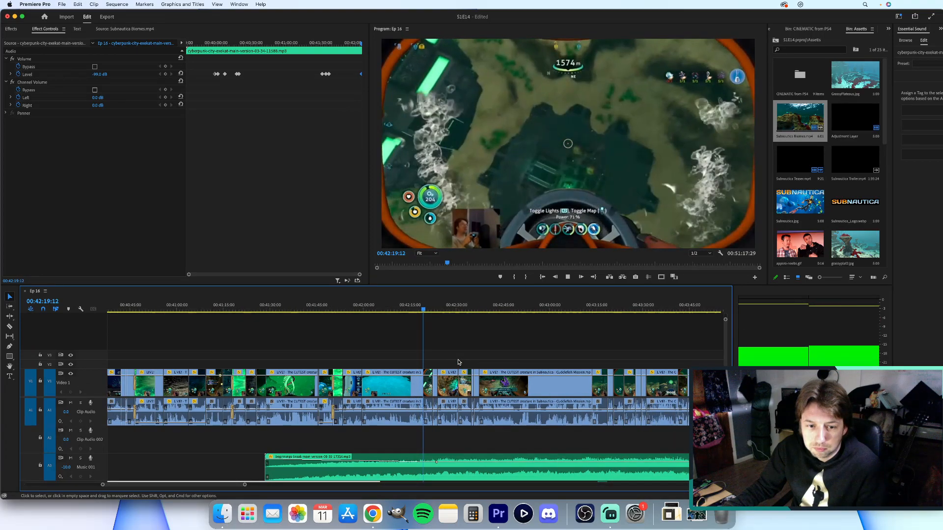
key(space)
Scrub between 00:41:53:24 and 00:42:00:06 around the blue-water clip and play on to 00:42:33:07.
click(364, 308)
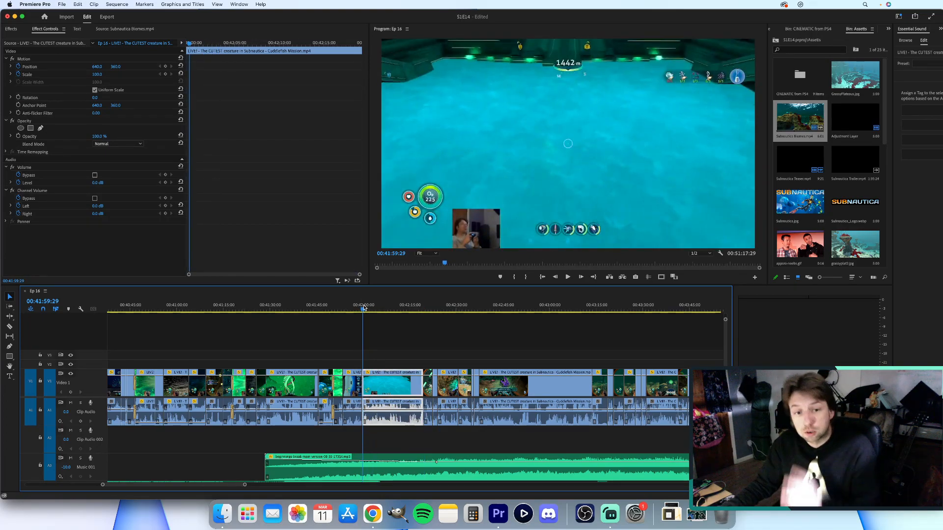
mouse_move(362, 307)
mouse_down()
mouse_move(326, 307)
mouse_move(345, 307)
mouse_up()
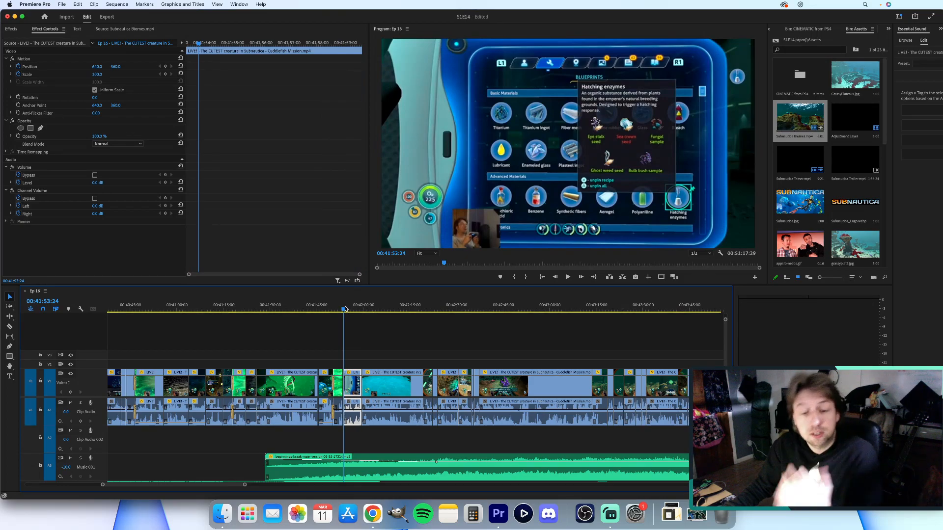
drag(345, 309, 365, 318)
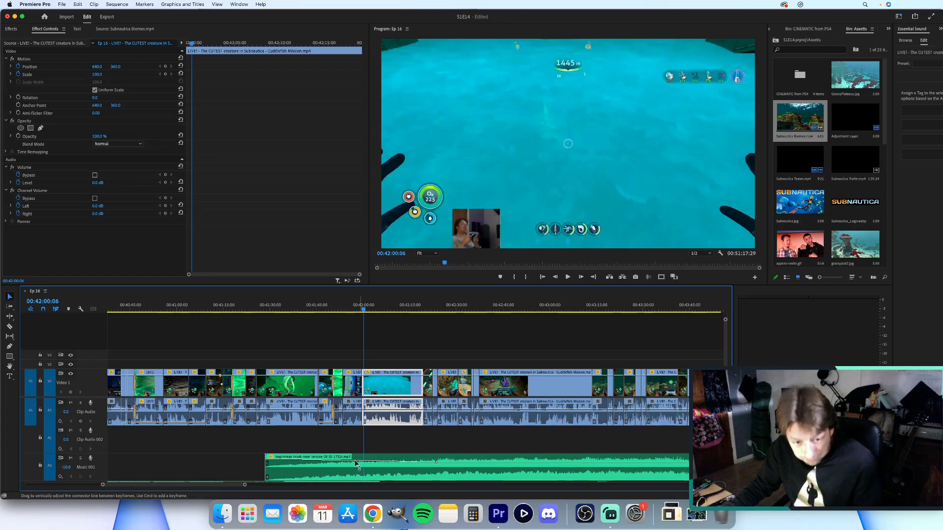
key(space)
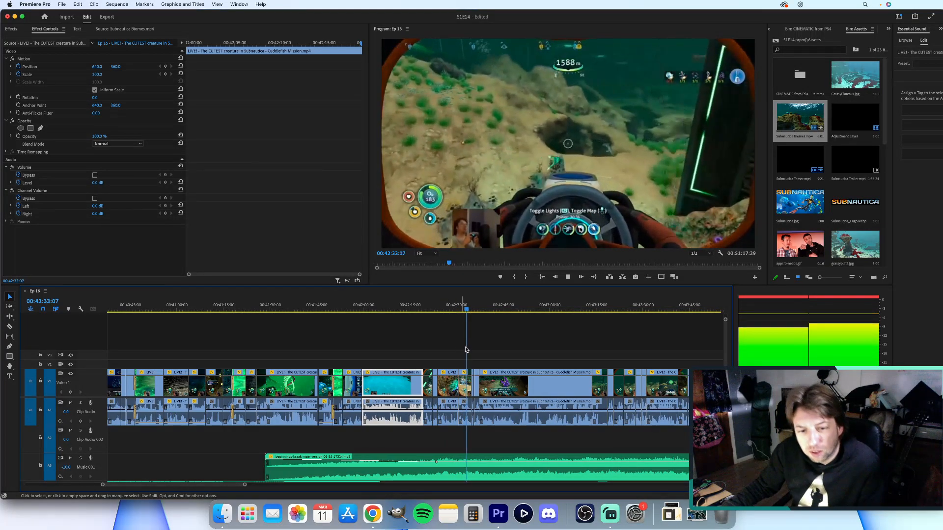
Replay the footage from 00:42:27:26 to 00:42:41:06, viewing its clips both closely and in a wider stretch.
click(450, 354)
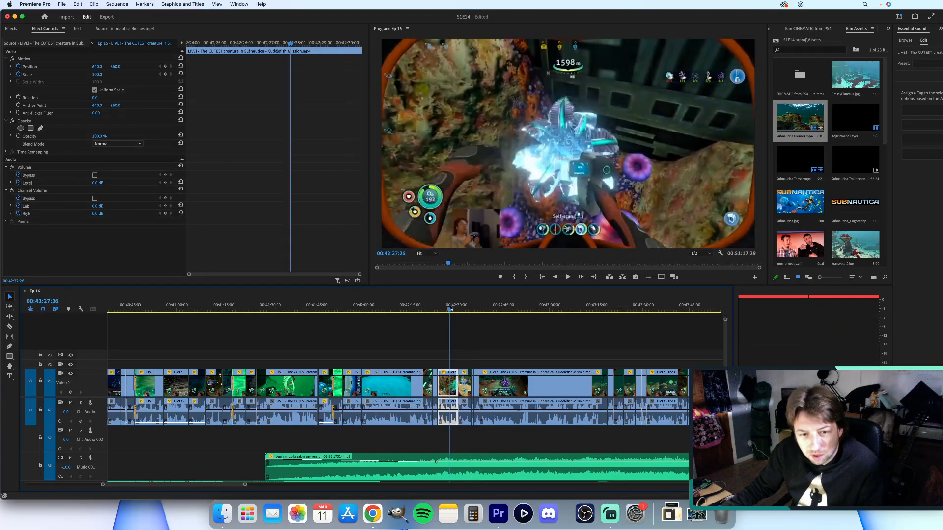
scroll(450, 353, up, 5)
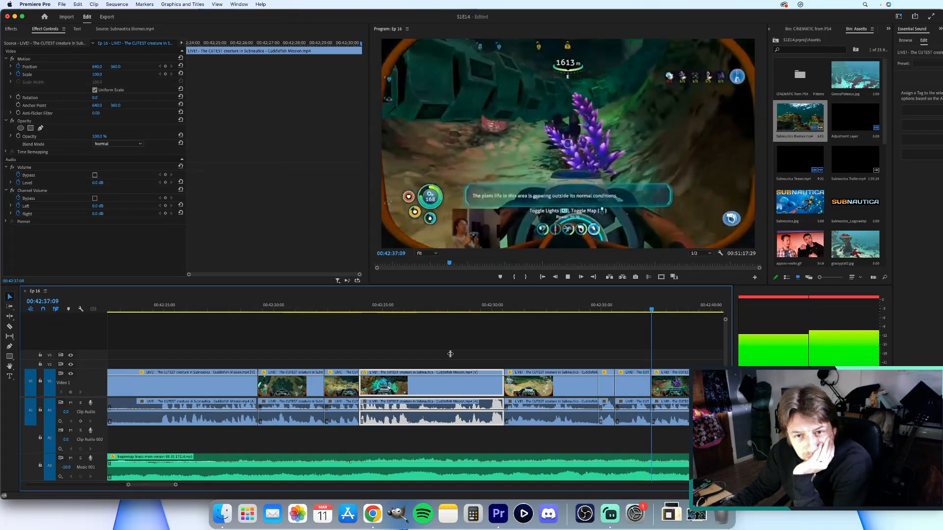
scroll(451, 354, down, 5)
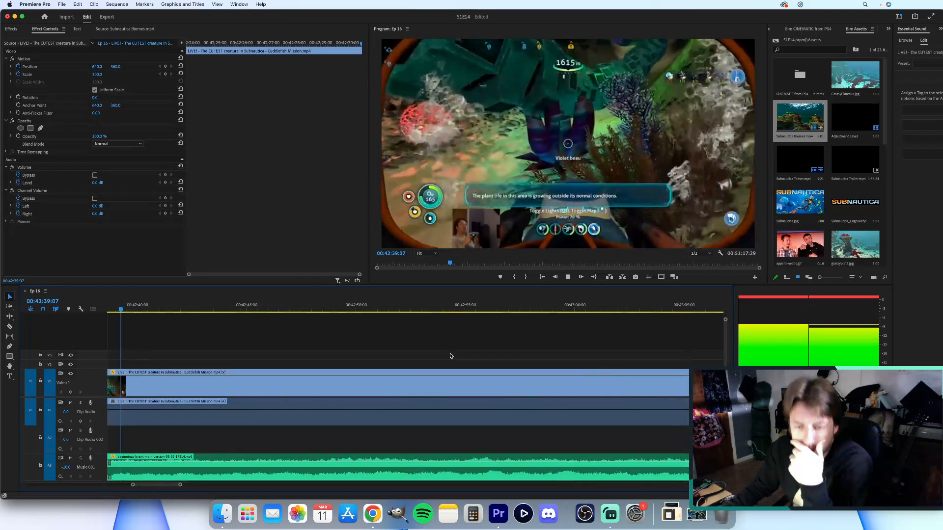
scroll(451, 356, down, 8)
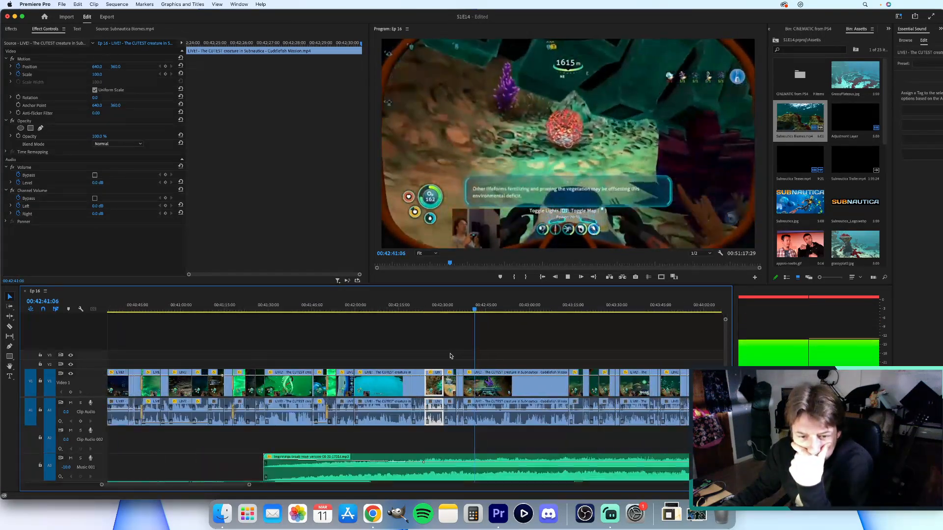
Continue playback from 00:42:41:06 to 00:43:17:10, viewing the surrounding clips in both wide and close stretches.
scroll(451, 355, down, 2)
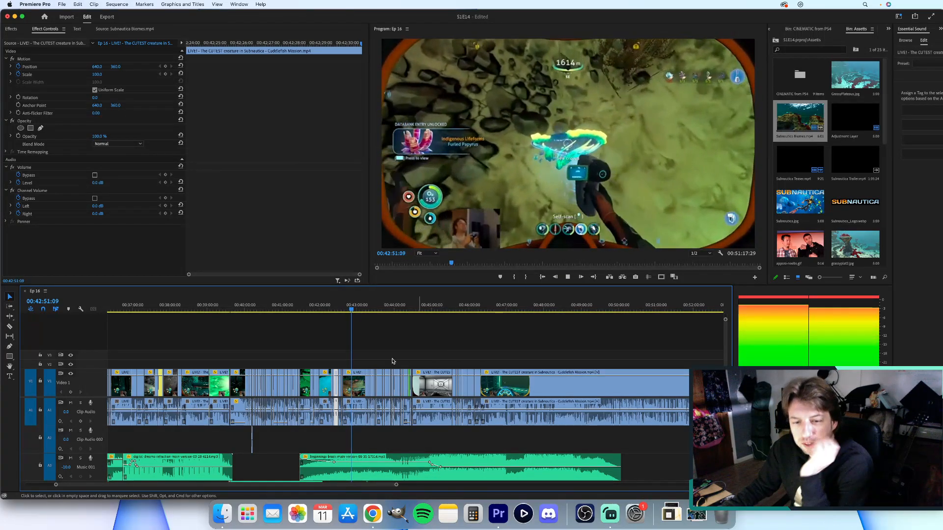
scroll(357, 350, up, 6)
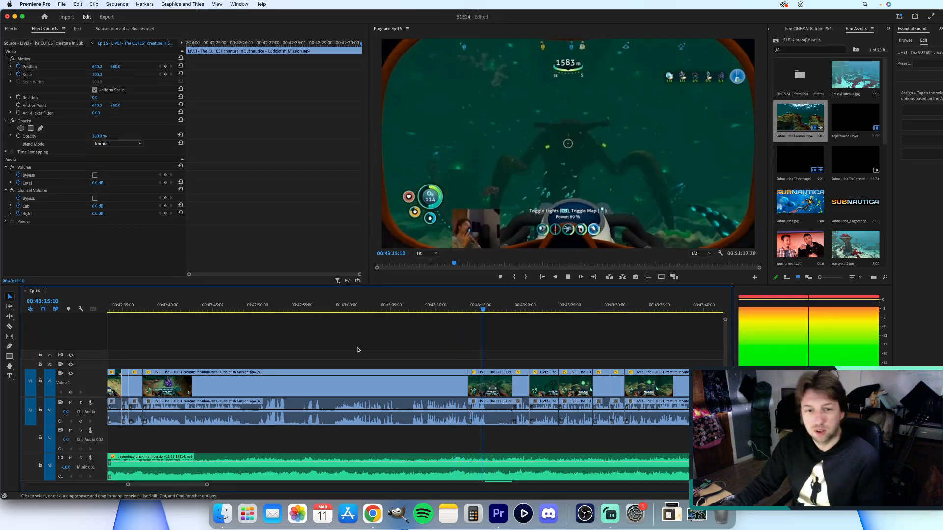
scroll(507, 363, right, 3)
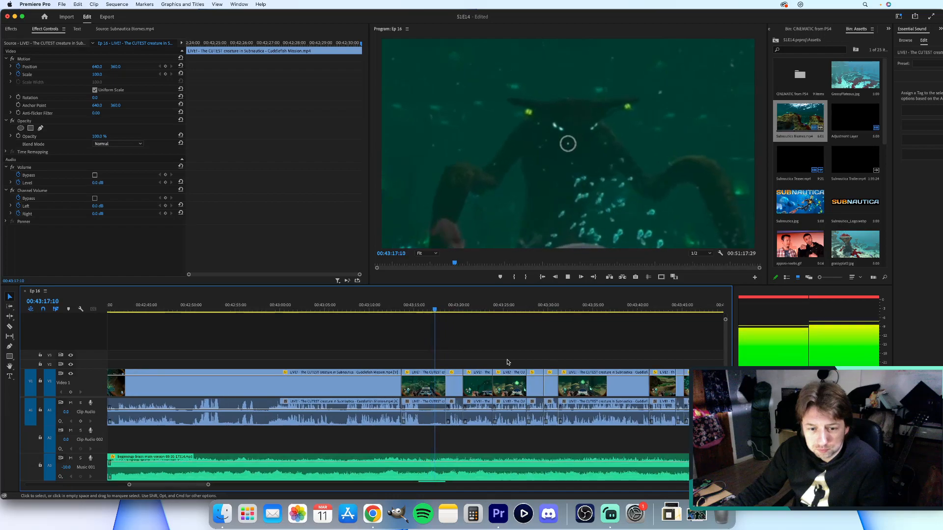
Replay the creature zoom from 00:43:14:17 to 00:43:18:27 while checking the riser sound beneath the music track.
click(411, 305)
scroll(435, 423, down, 2)
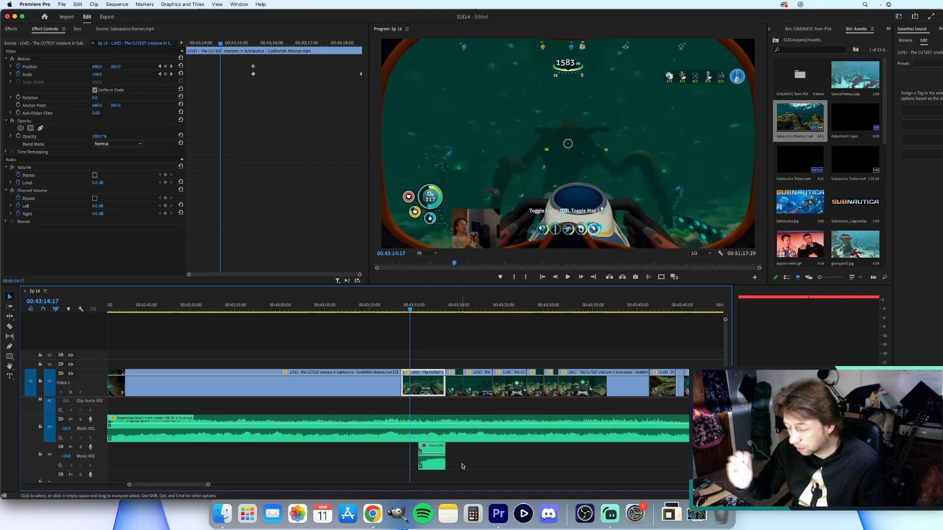
key(space)
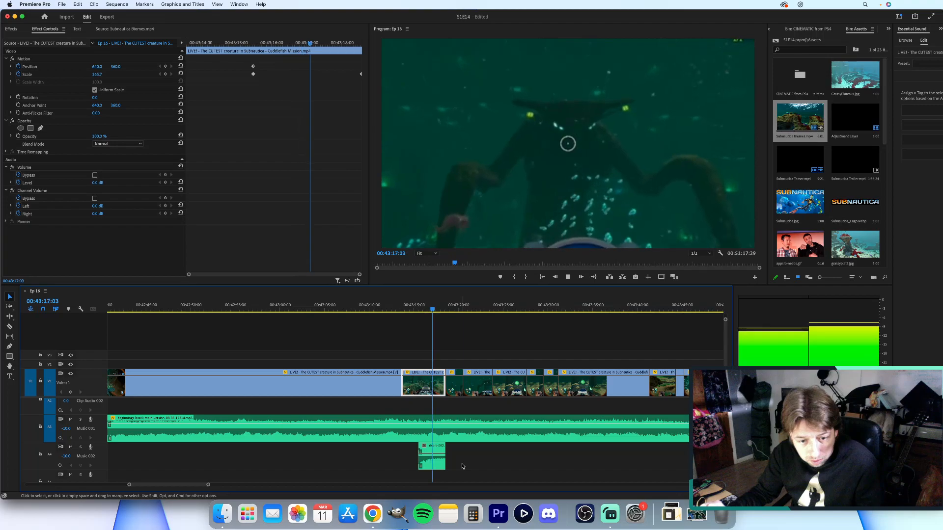
key(space)
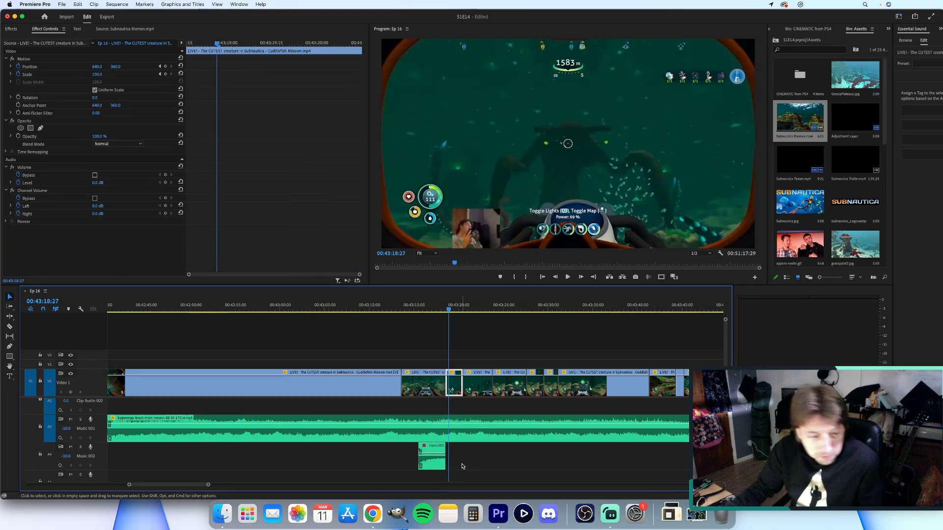
Move the risers-002.wav clip from the Music 002 track down to the SFX 001 track at the same time.
scroll(408, 463, right, 2)
scroll(408, 462, down, 2)
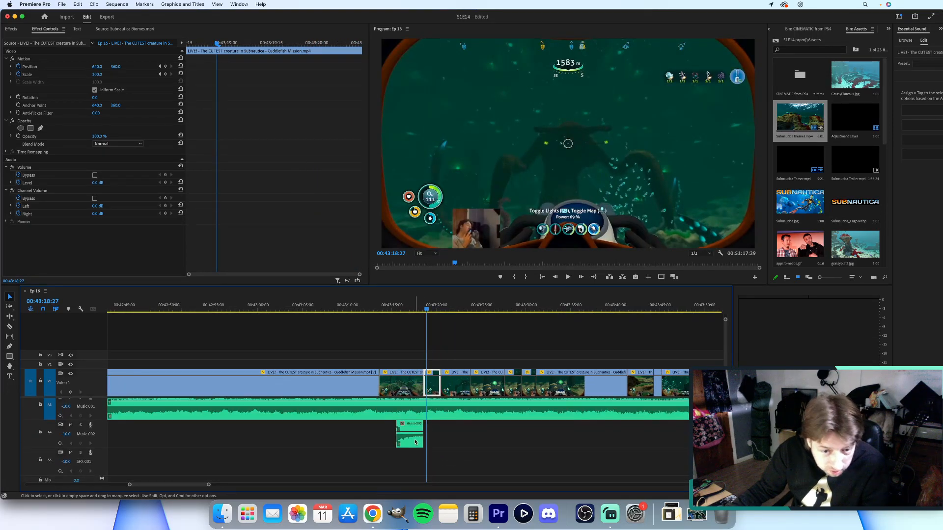
click(415, 441)
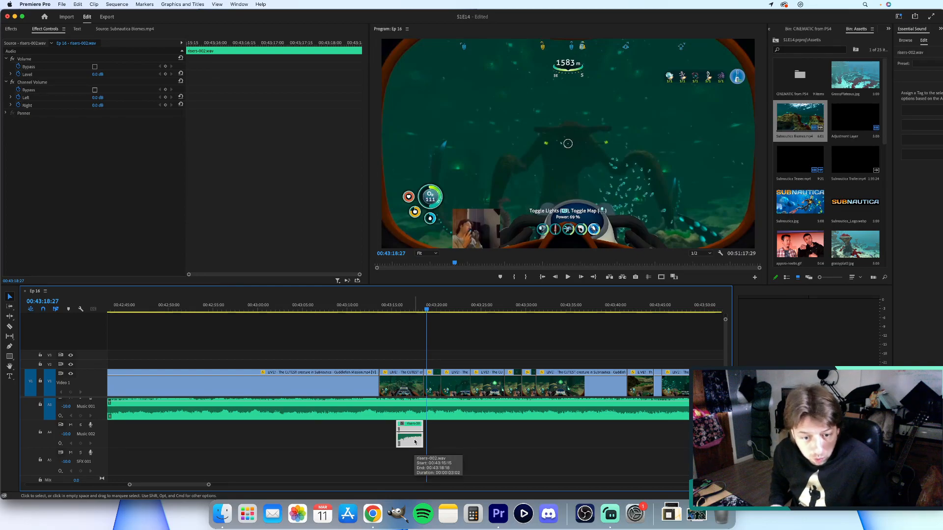
drag(415, 442, 415, 469)
Play the following clips from 00:43:18:27 to 00:43:28:23 in a close view and lower the system volume.
key(space)
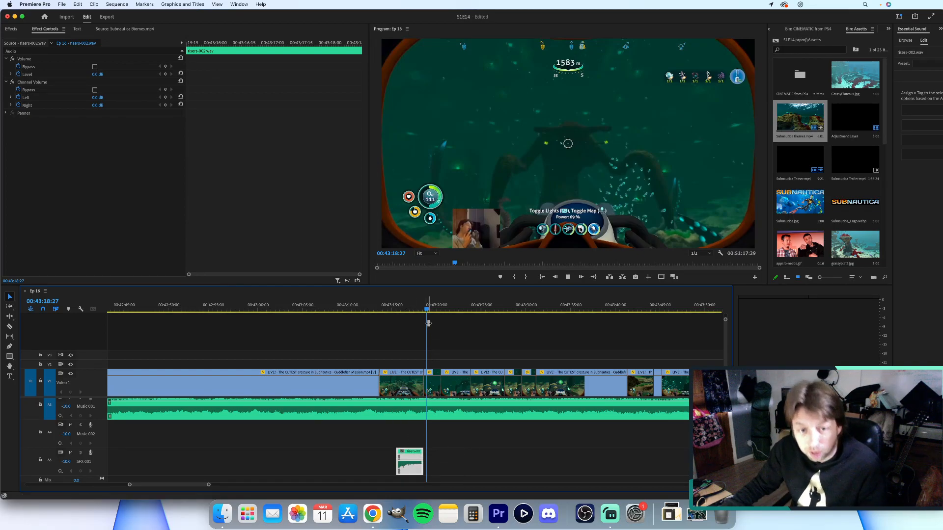
key(=)
key(=)
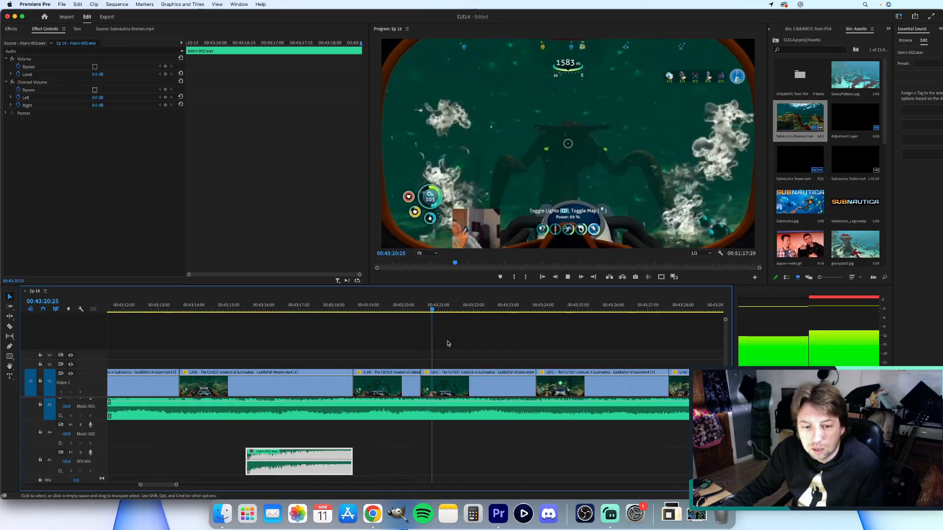
scroll(450, 442, up, 3)
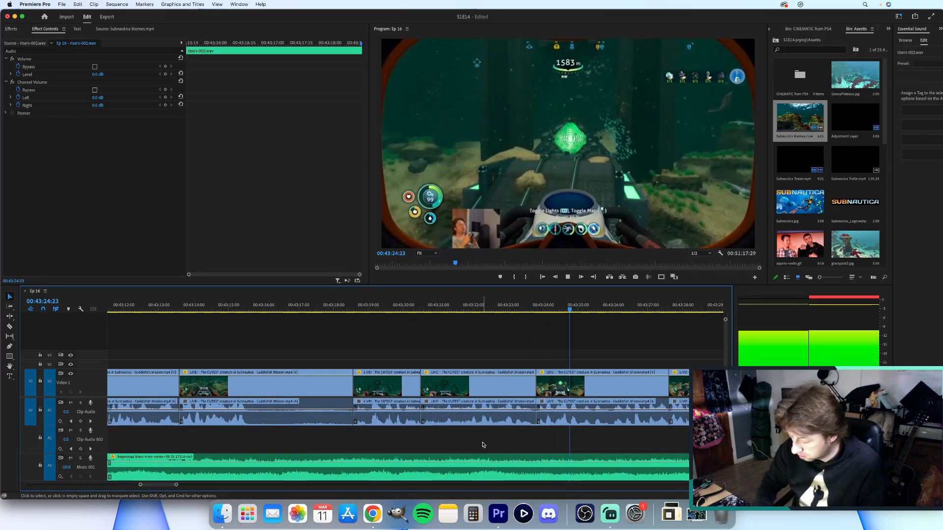
key(XF86AudioLowerVolume)
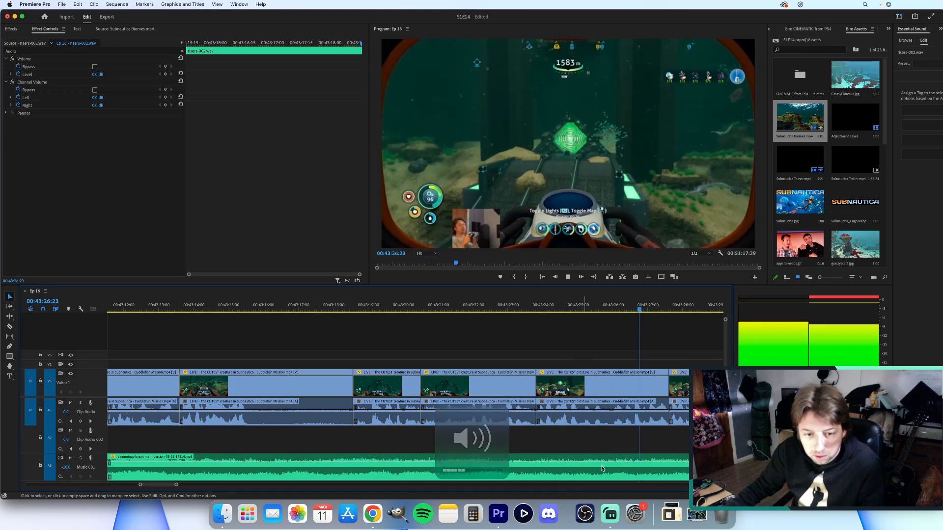
key(space)
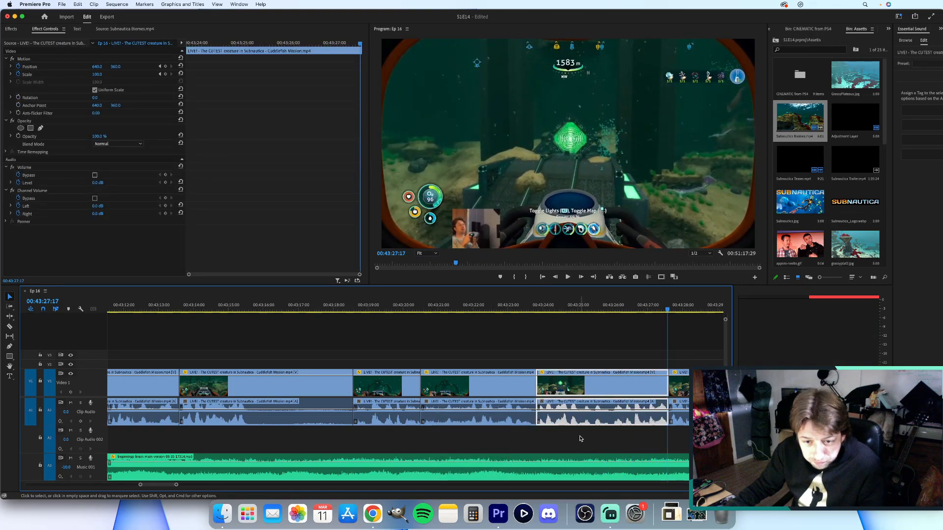
key(space)
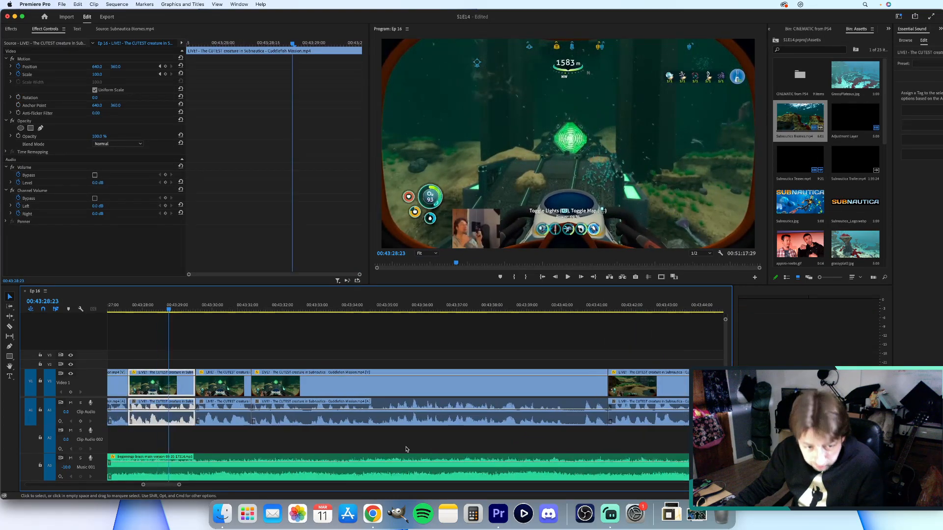
Return to 00:43:18:00 and replay the cut out of the creature zoom to 00:43:19:20.
scroll(406, 449, left, 10)
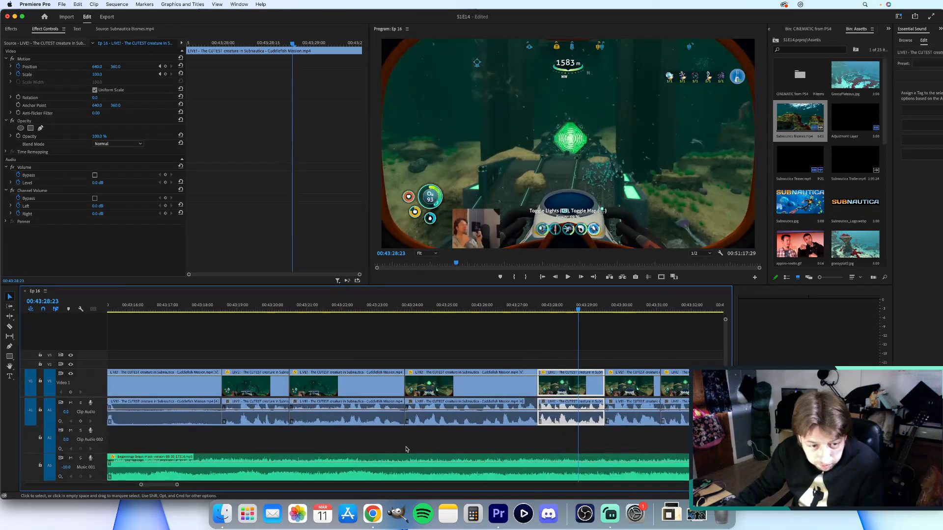
key(grave)
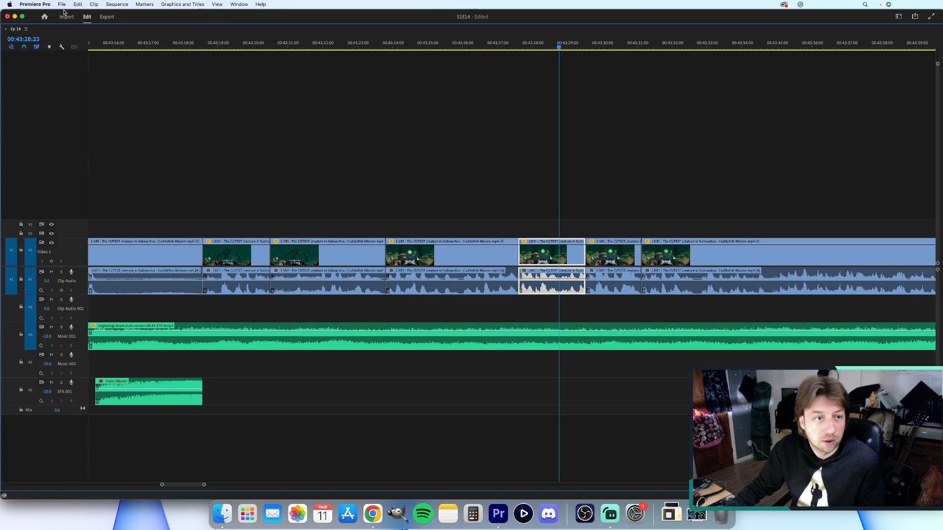
key(grave)
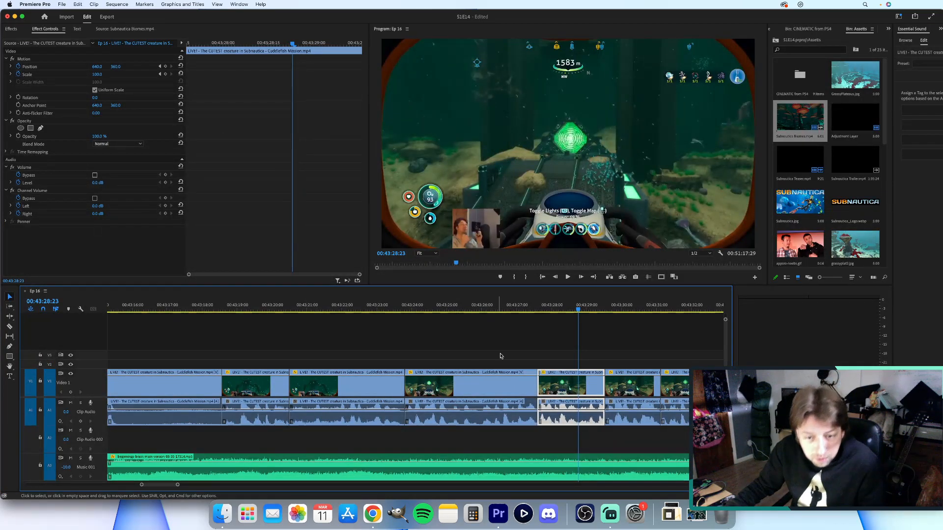
click(202, 309)
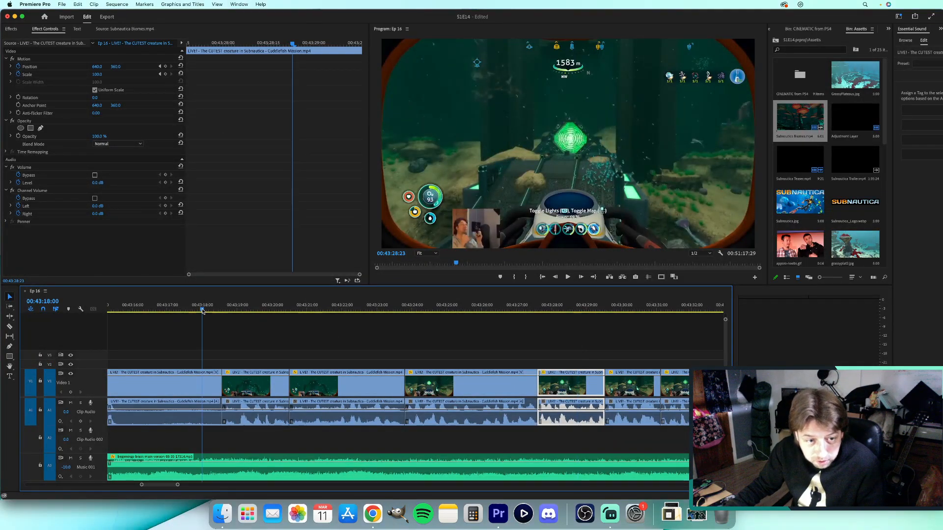
key(space)
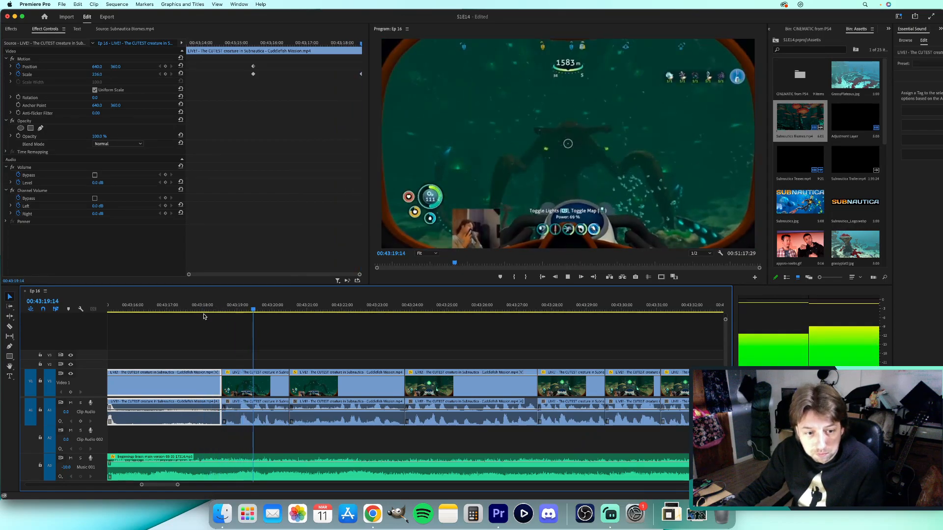
Raise the audio levels of the three consecutive clips between about 00:43:19 and 00:43:27, setting the first to 4.1 dB.
click(247, 397)
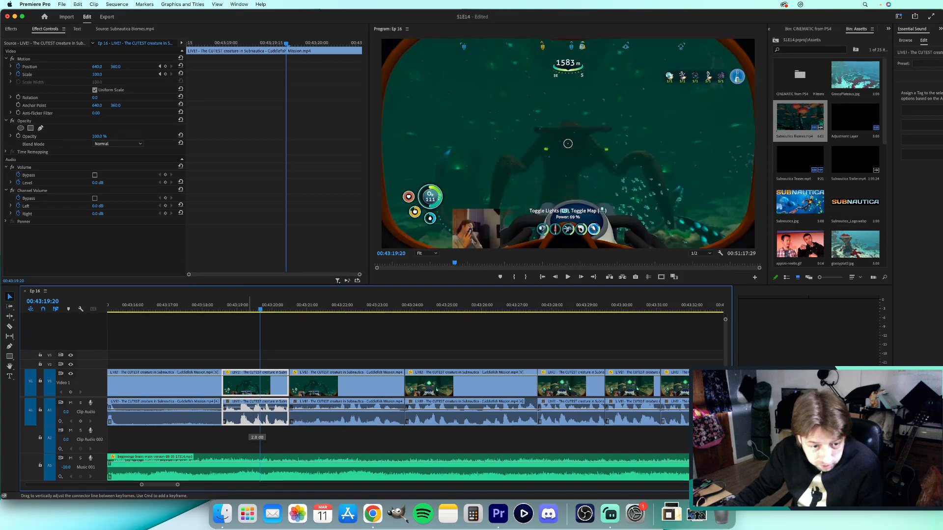
drag(256, 406, 256, 408)
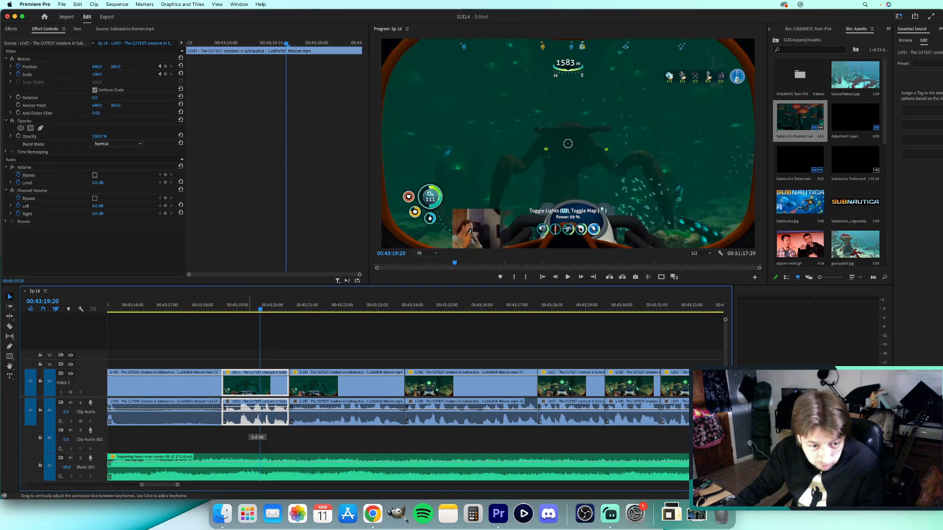
click(318, 414)
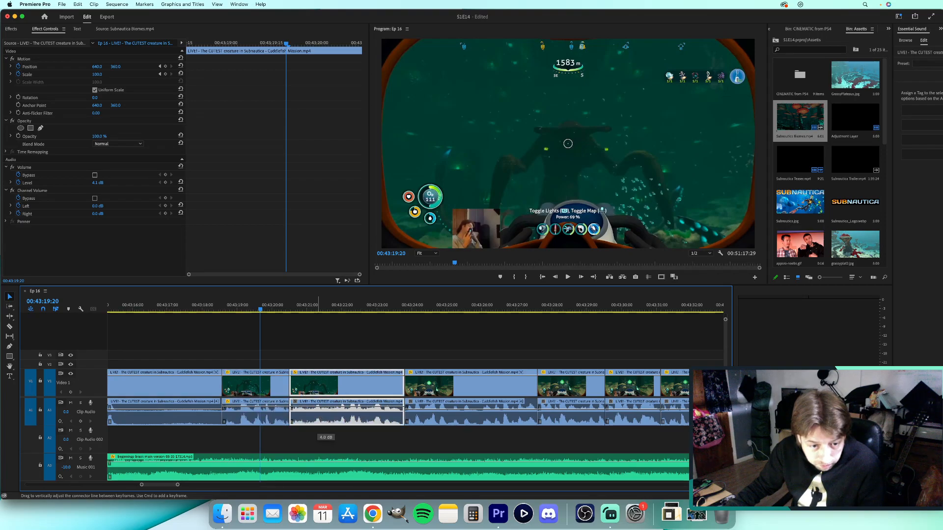
drag(318, 409, 318, 408)
drag(442, 411, 445, 417)
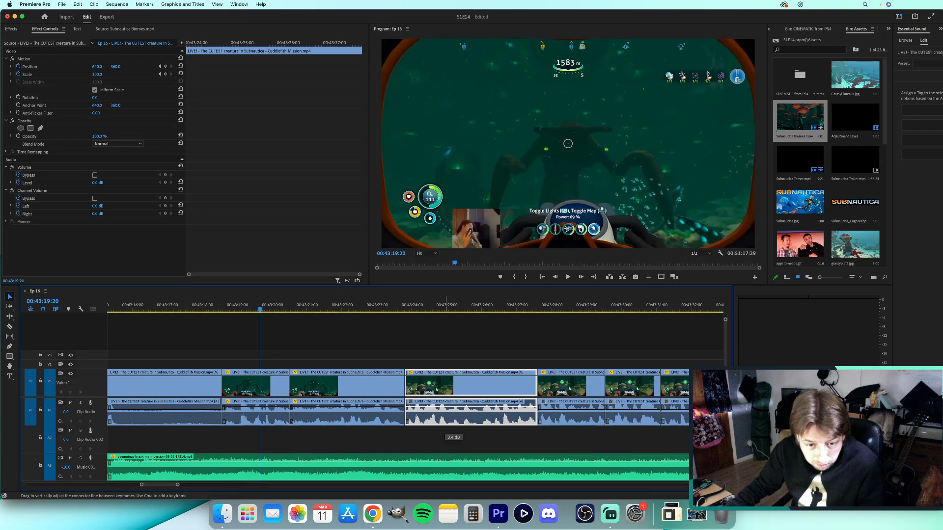
drag(447, 412, 446, 410)
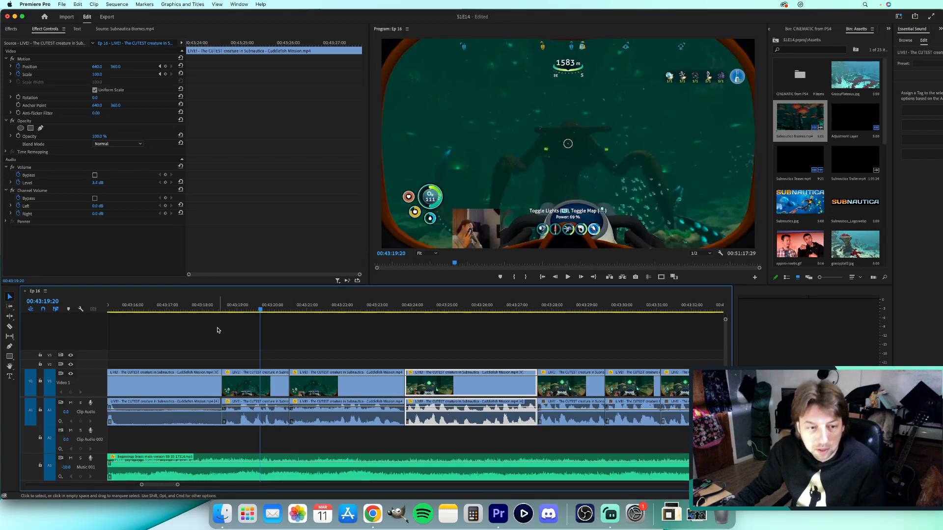
Play the three level-adjusted clips and the following footage from about 00:43:18 to 00:43:36:19.
click(195, 302)
key(space)
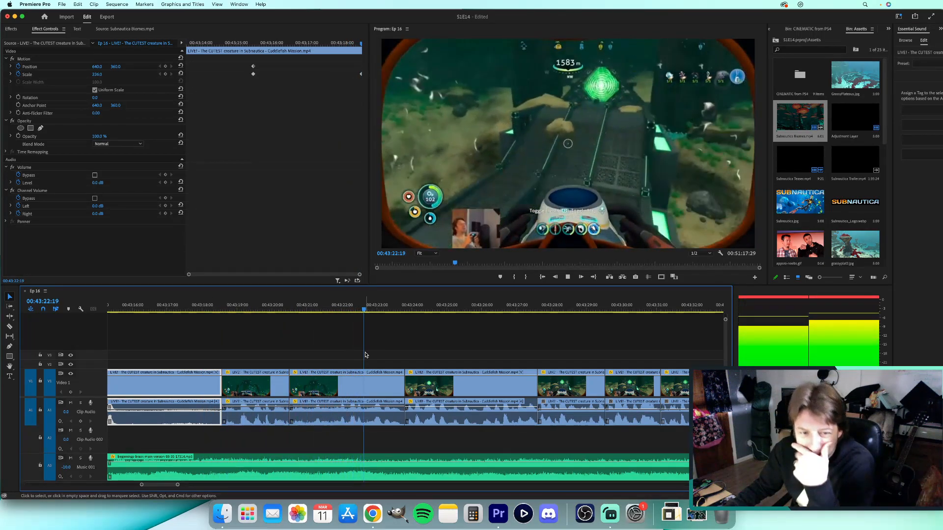
scroll(417, 356, right, 3)
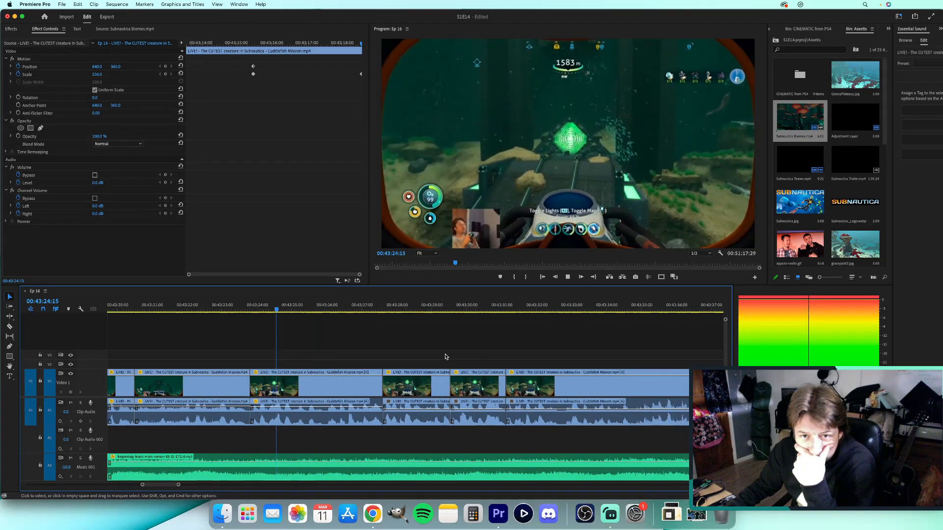
scroll(445, 357, right, 1)
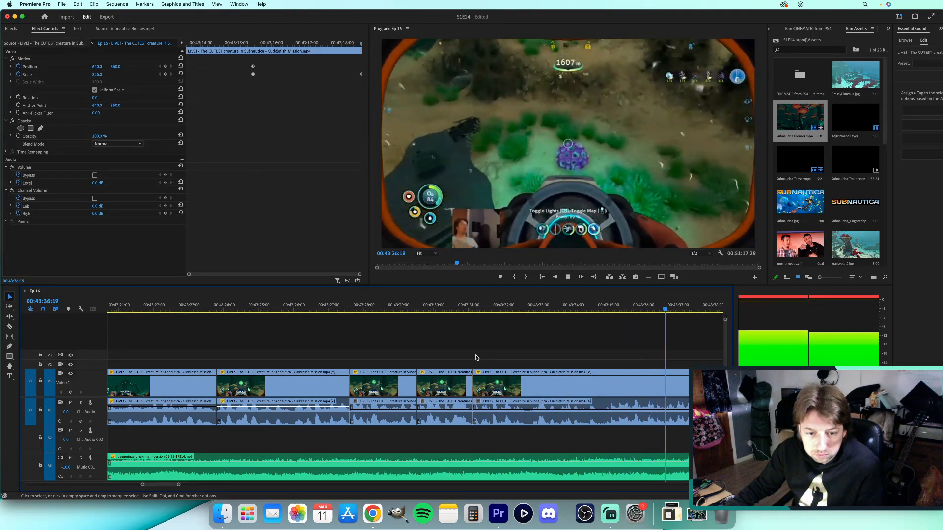
Replay from 00:43:26:28 to 00:43:51:01 to compare the voice loudness of the next clips.
click(475, 375)
click(328, 306)
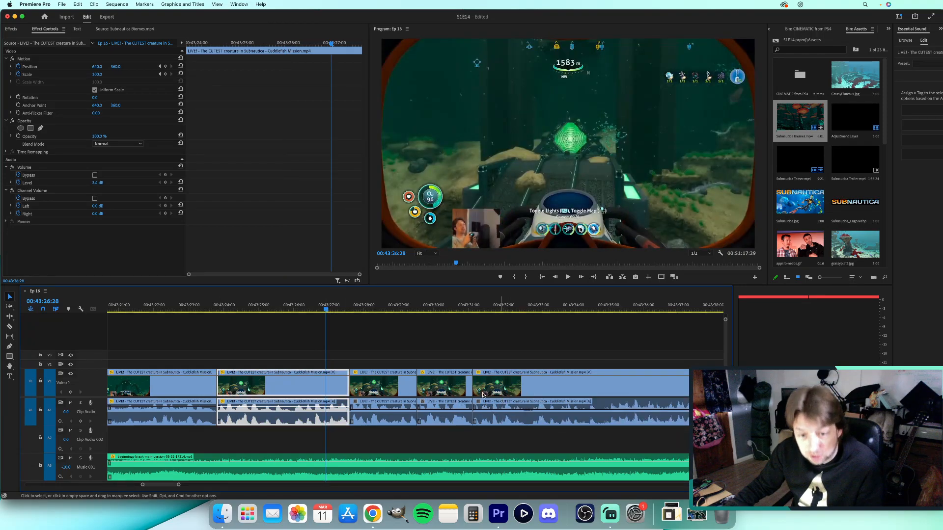
key(space)
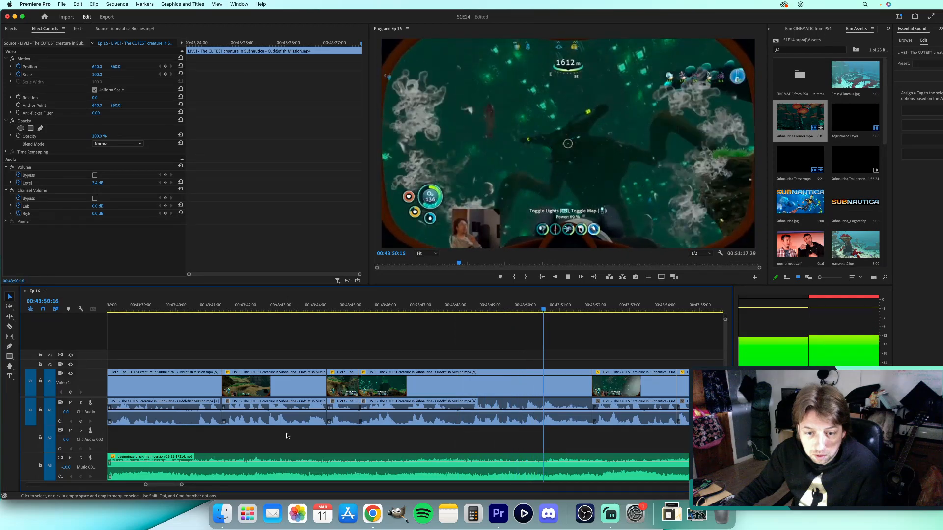
key(space)
Adjust the audio levels of the three consecutive clips between about 00:43:28 and 00:43:41, setting the long last one to 4.1 dB.
scroll(287, 436, left, 10)
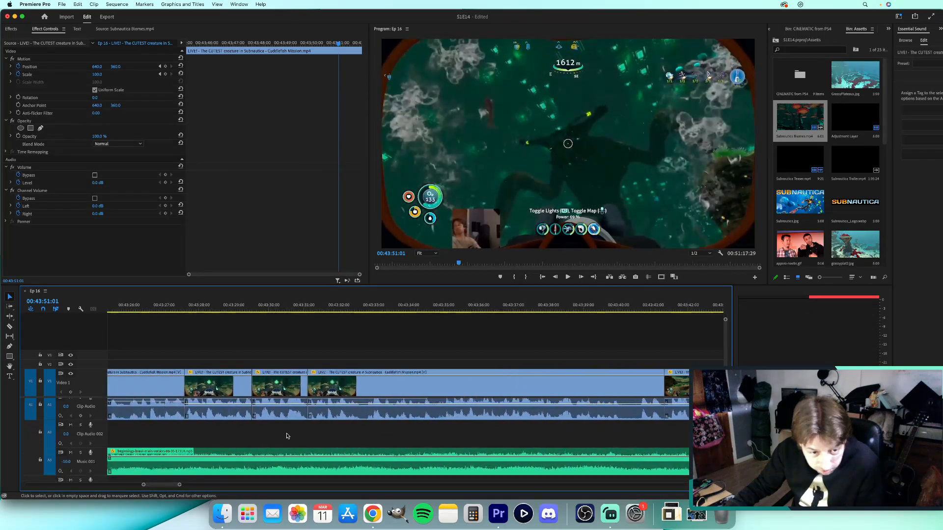
scroll(287, 436, left, 3)
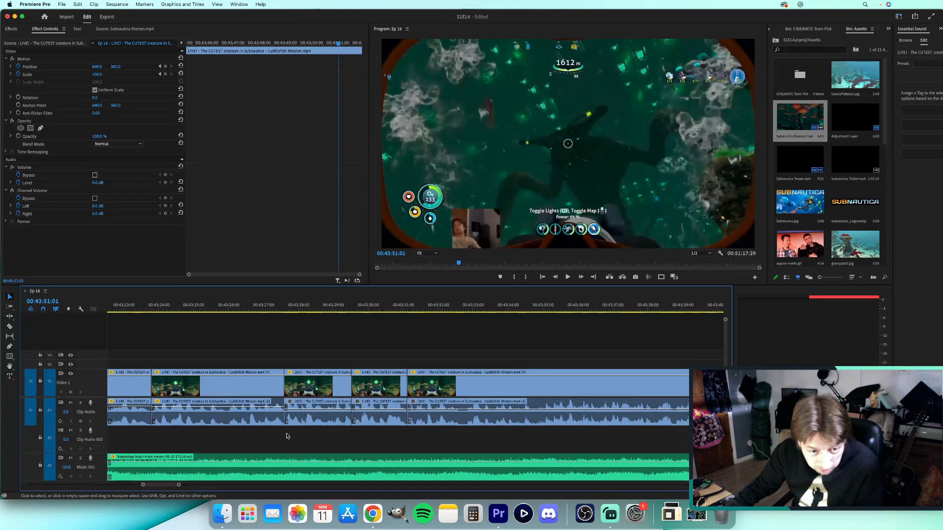
drag(297, 415, 297, 416)
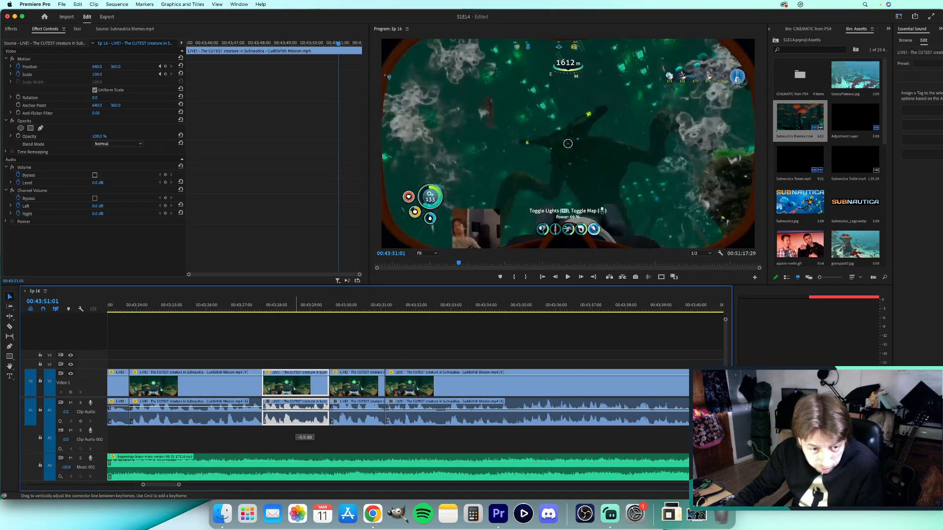
click(352, 414)
drag(357, 408, 357, 406)
drag(447, 408, 448, 407)
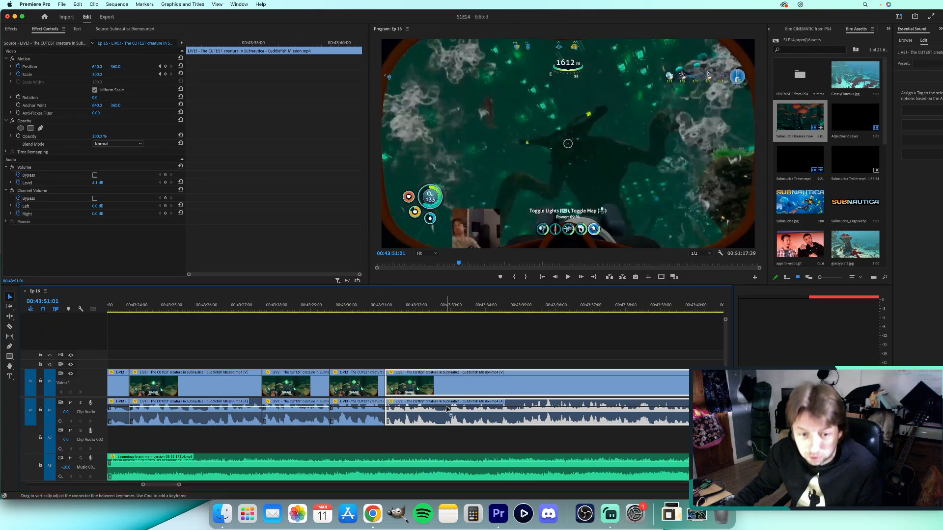
scroll(533, 446, right, 5)
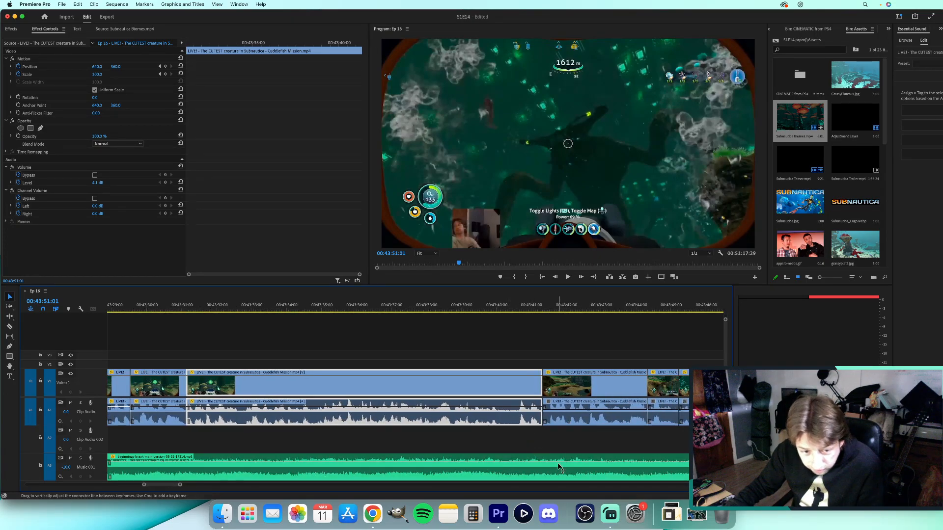
scroll(557, 445, down, 2)
scroll(543, 444, right, 1)
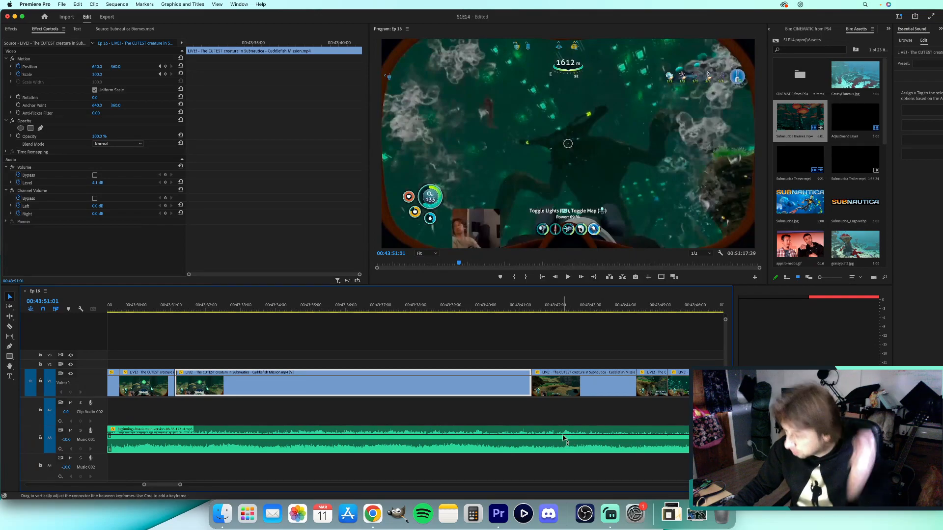
Play the level-adjusted clips and the following footage from about 00:43:26 to 00:44:07:25.
scroll(540, 437, left, 5)
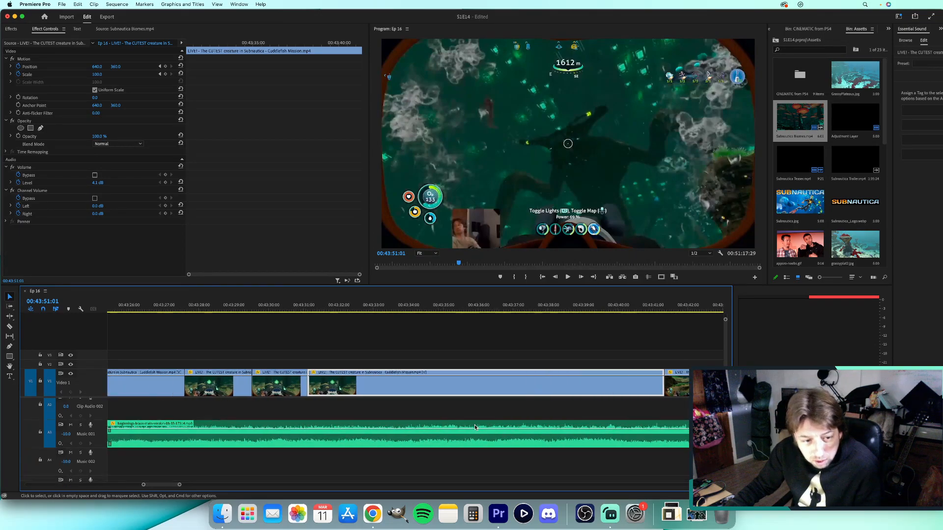
scroll(475, 428, up, 2)
scroll(475, 428, left, 3)
scroll(475, 428, down, 1)
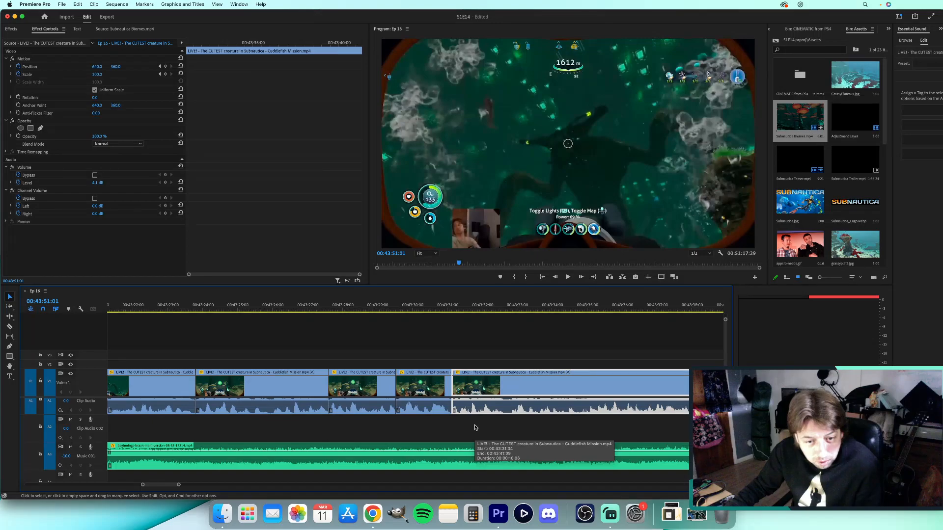
click(279, 309)
key(space)
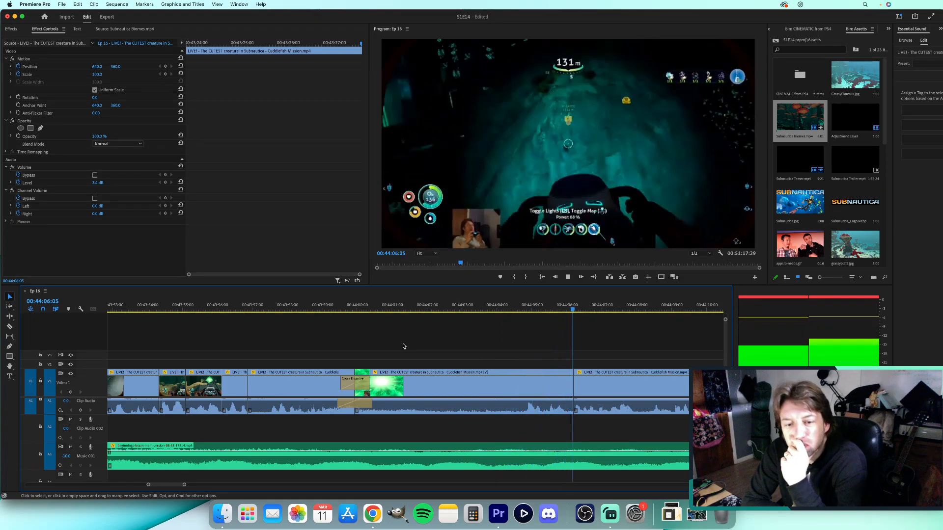
key(space)
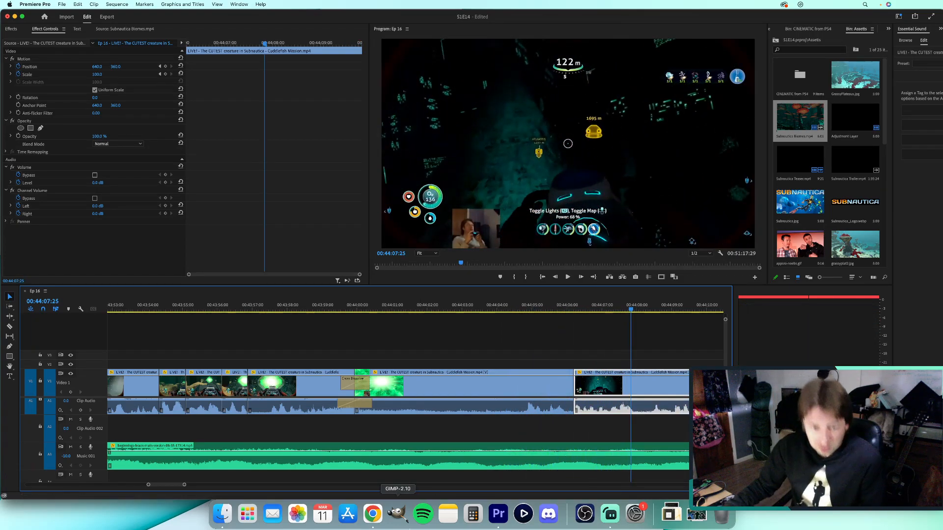
Replay the footage from about 00:43:56 to 00:44:18:04, through the green flash transition and the dark underwater clips.
scroll(376, 452, down, 5)
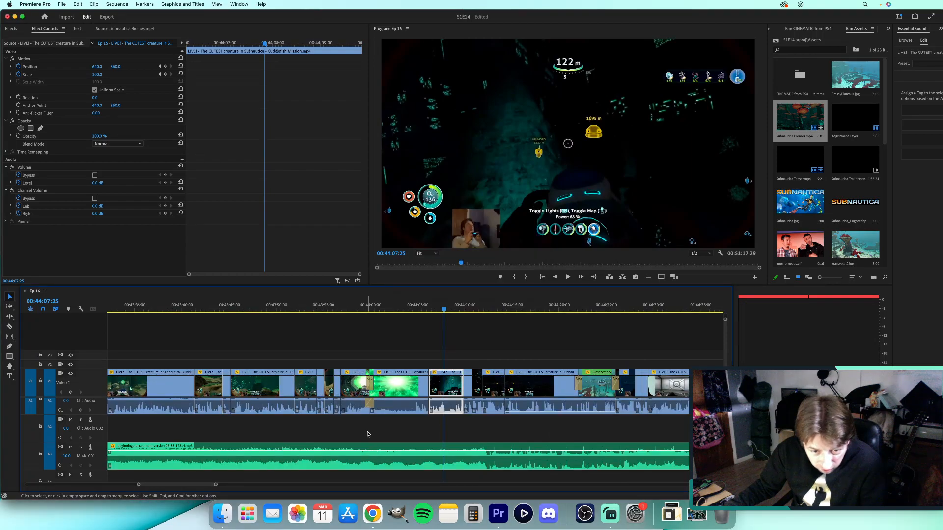
click(219, 308)
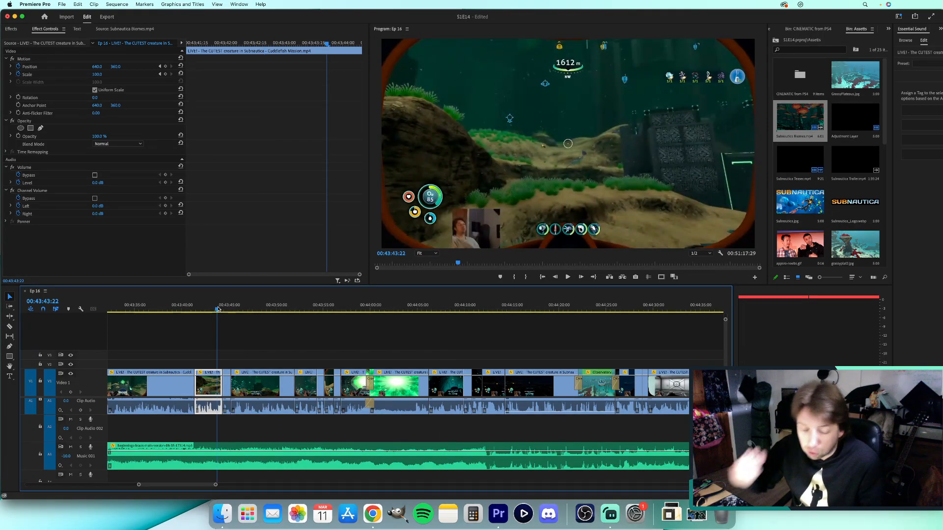
drag(351, 308, 334, 305)
key(space)
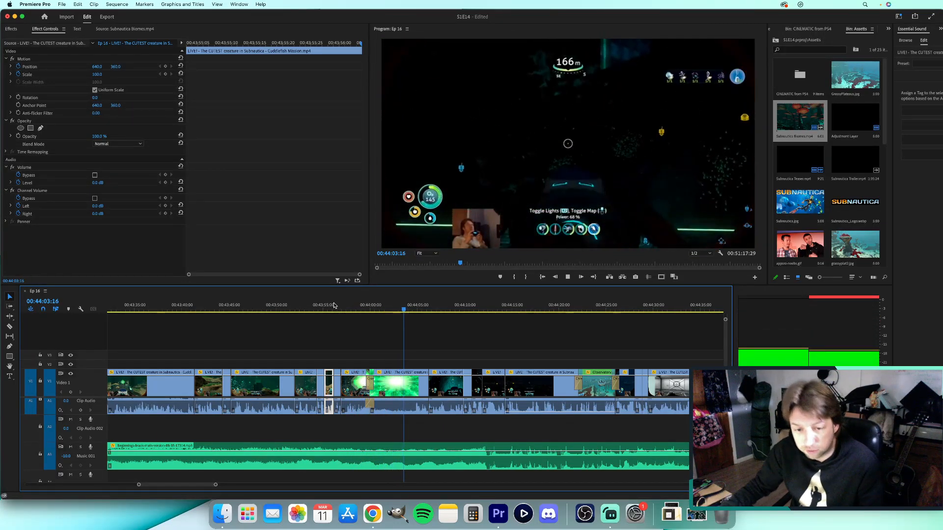
scroll(544, 426, right, 3)
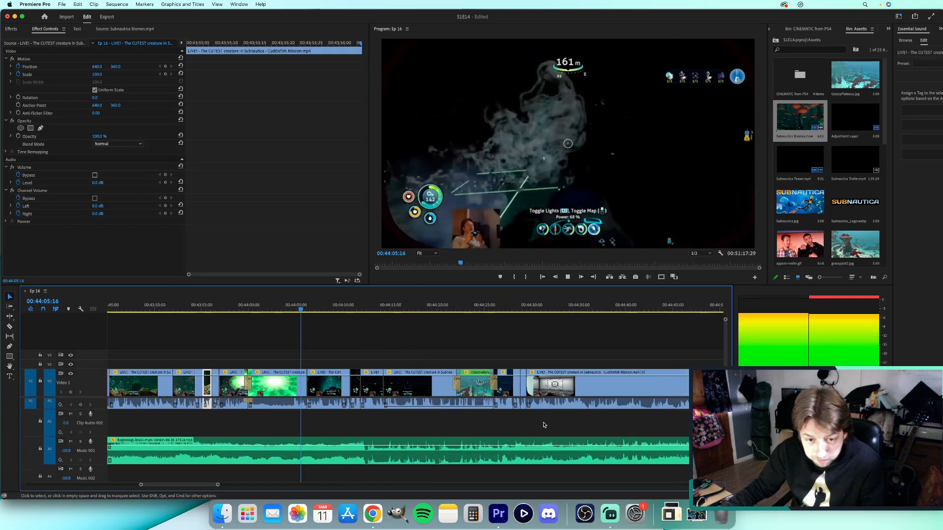
scroll(544, 426, down, 4)
scroll(544, 425, right, 3)
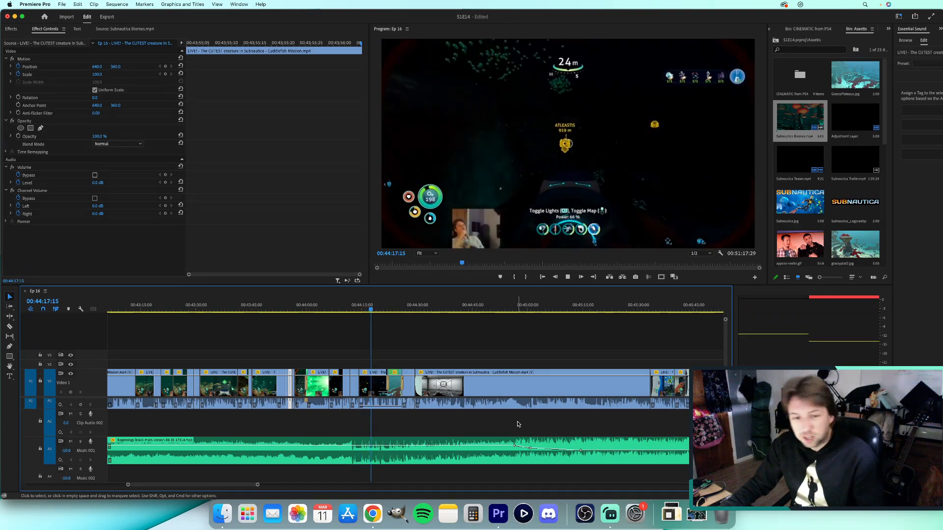
click(372, 399)
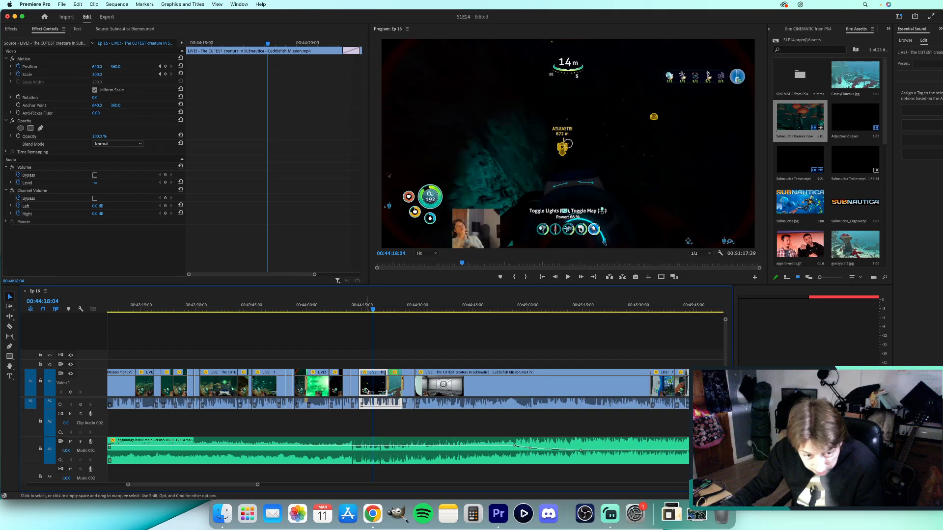
Play from about 00:44:11 through the Observatory Orbit shot and into the base interior, stopping at 00:44:29:24.
scroll(368, 382, up, 3)
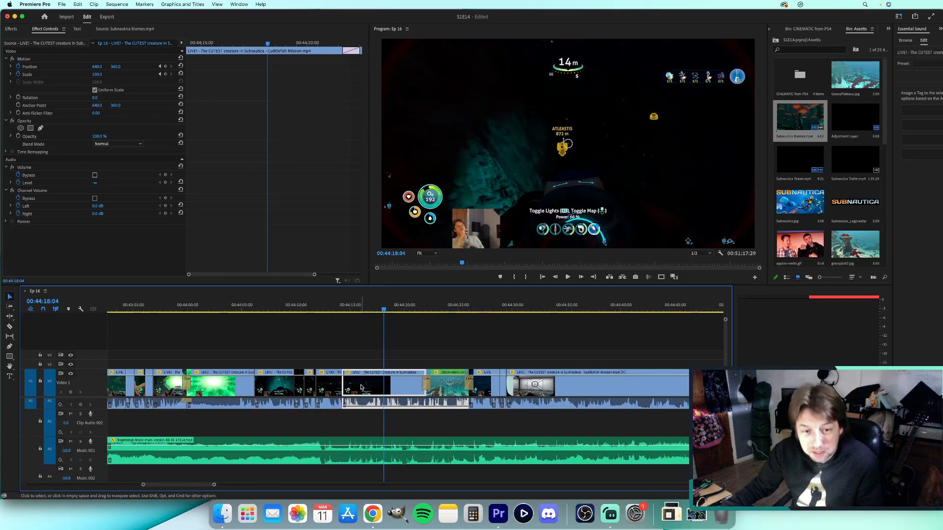
scroll(361, 388, up, 5)
scroll(384, 384, down, 4)
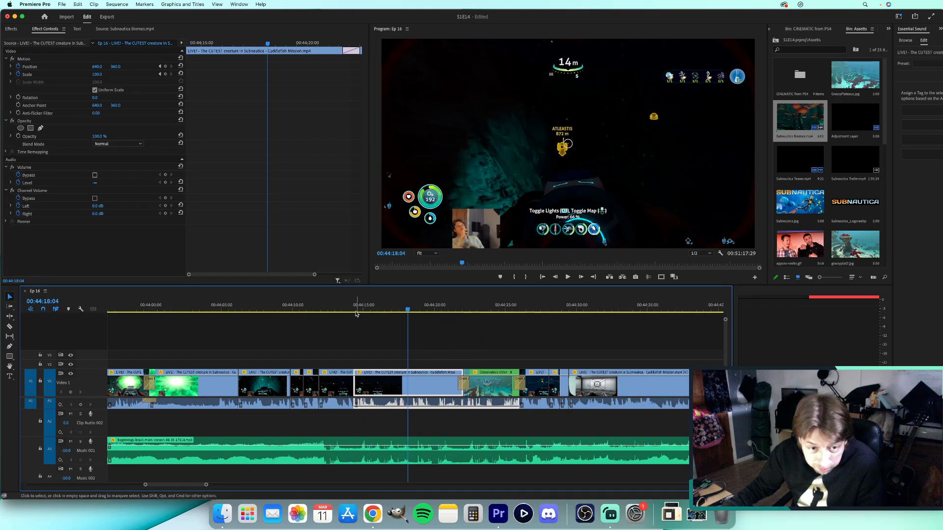
drag(358, 312, 311, 318)
key(space)
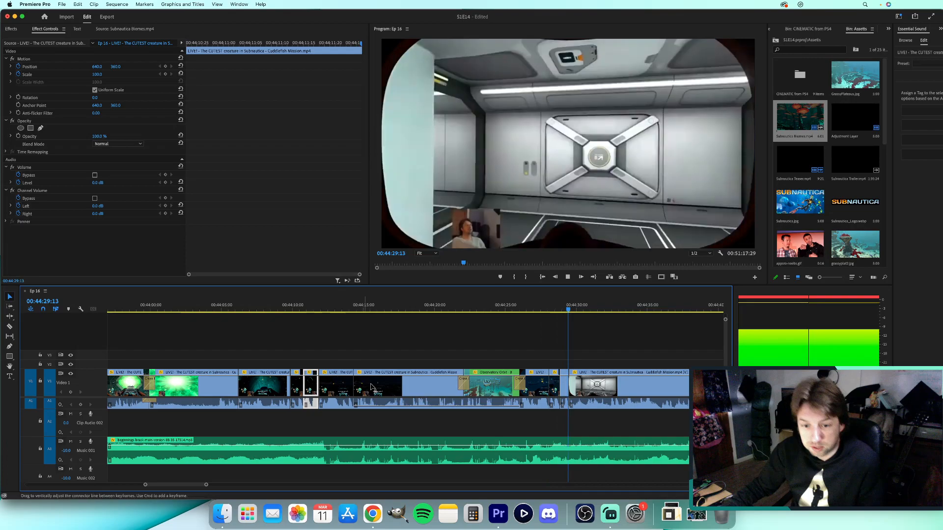
key(space)
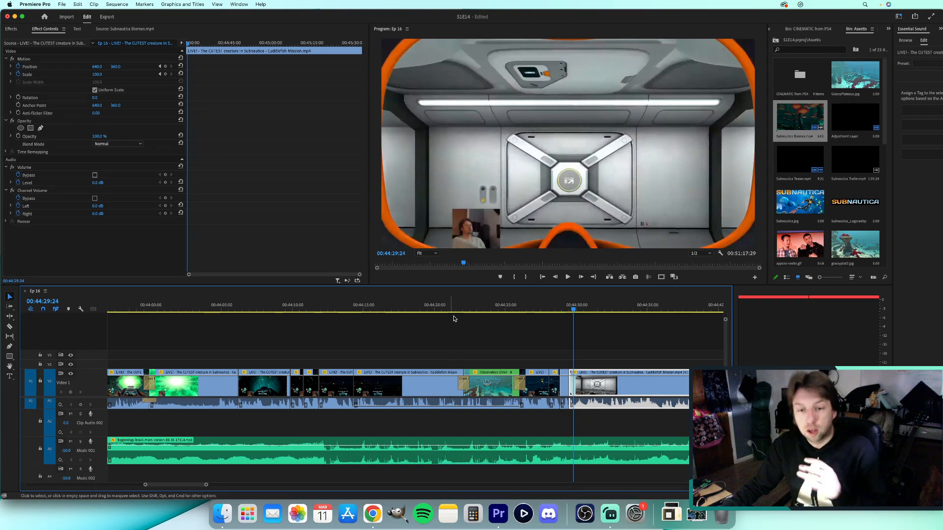
Play from the Observatory Orbit shot at 00:44:24:26 through the long base interior clip to 00:45:12:05.
click(504, 308)
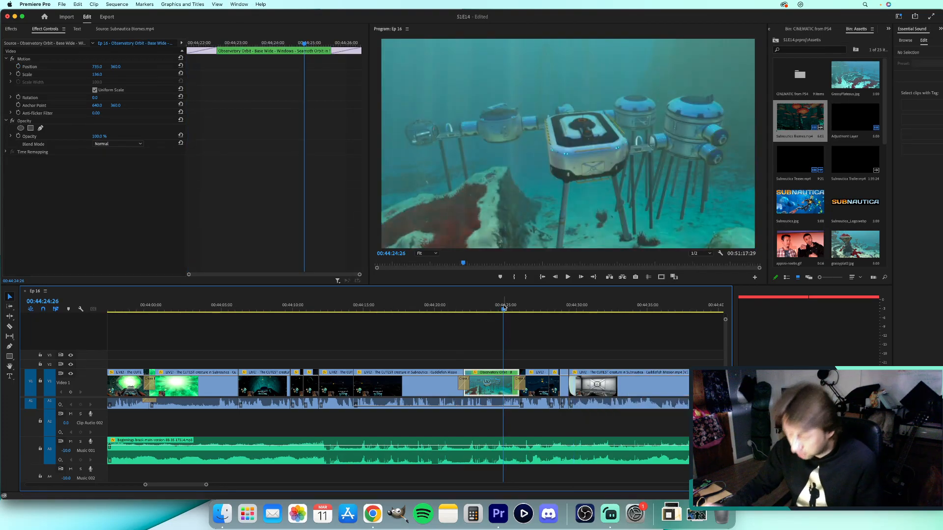
key(space)
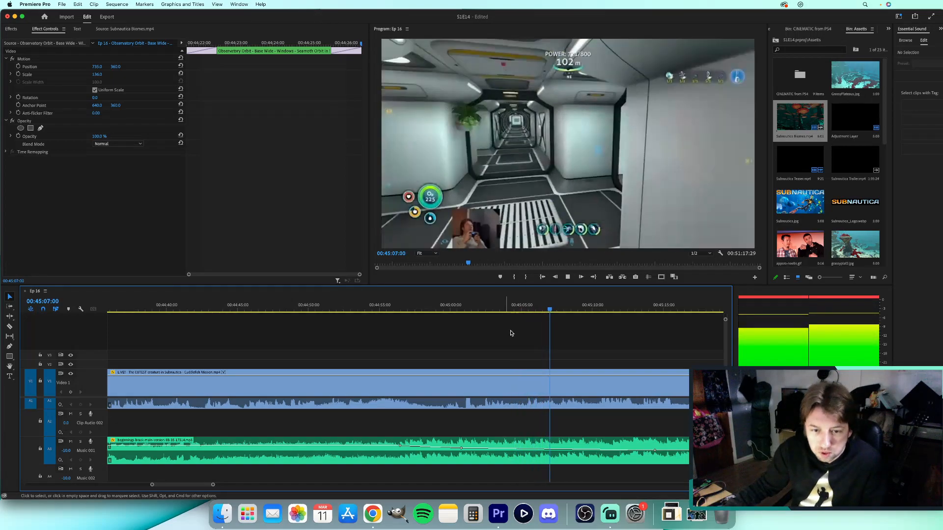
click(502, 375)
scroll(502, 375, down, 5)
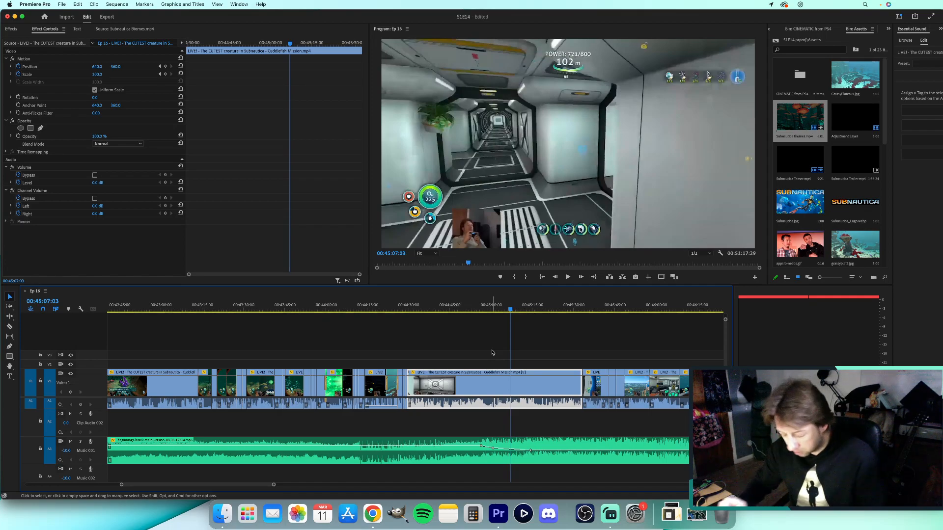
key(space)
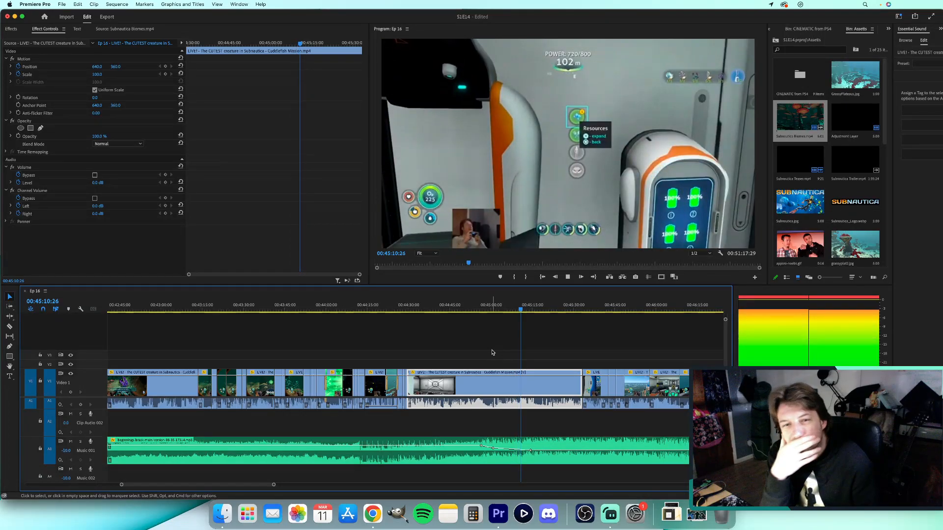
key(space)
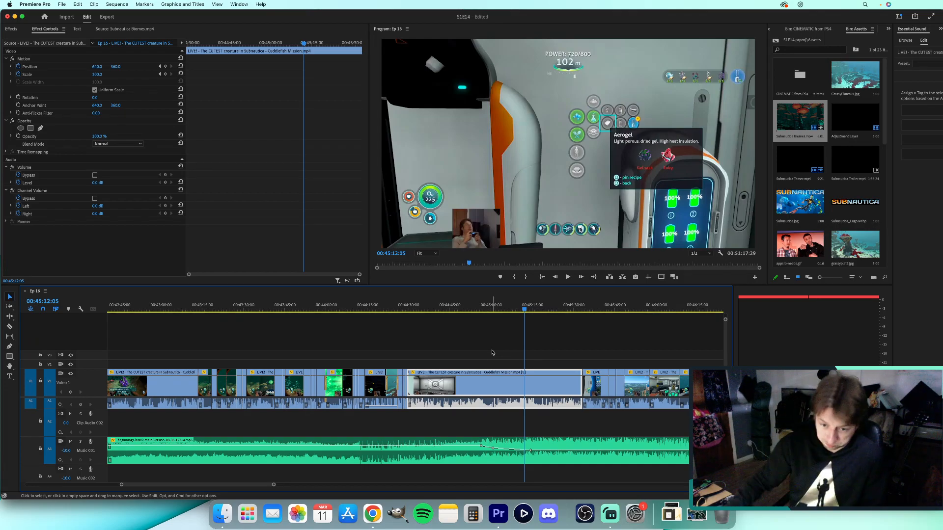
Review the start of the long base interior clip by playing from about 00:44:28 to 00:44:35:01.
scroll(614, 435, down, 10)
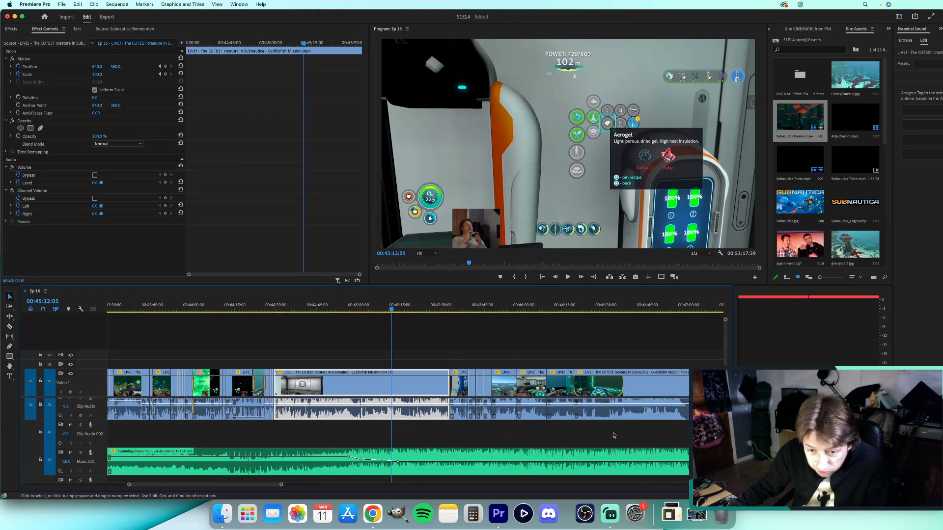
scroll(613, 436, up, 6)
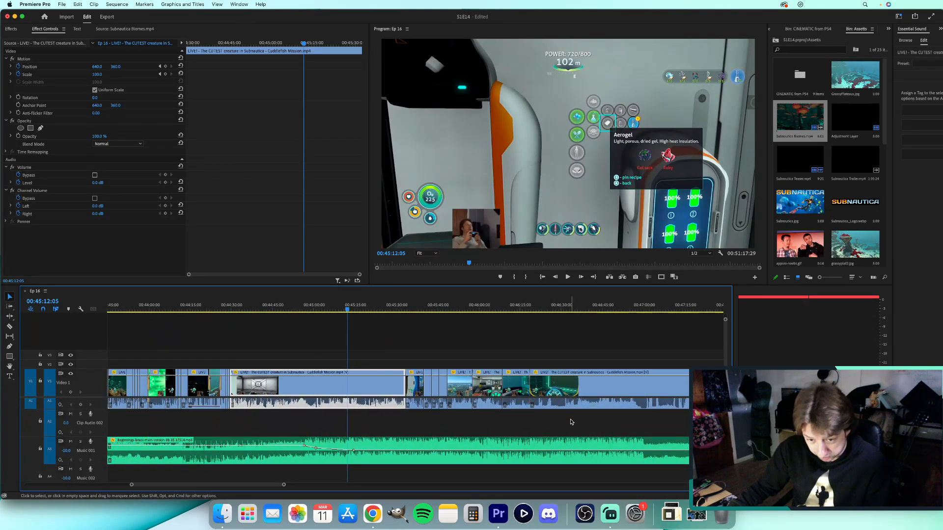
scroll(570, 422, down, 8)
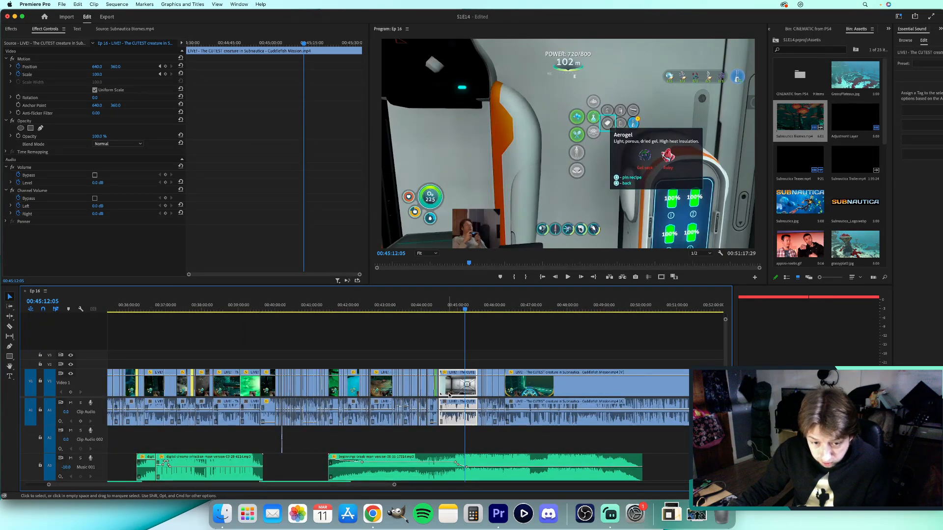
scroll(448, 395, up, 8)
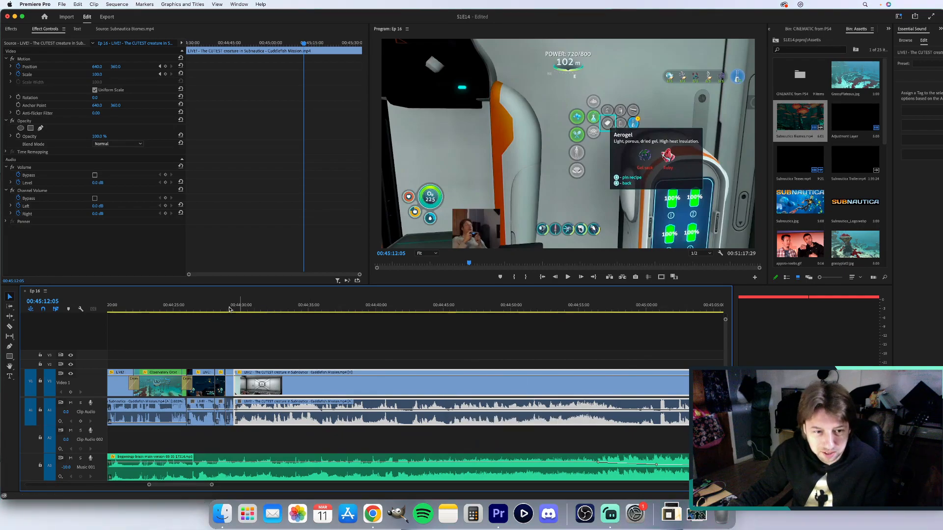
key(space)
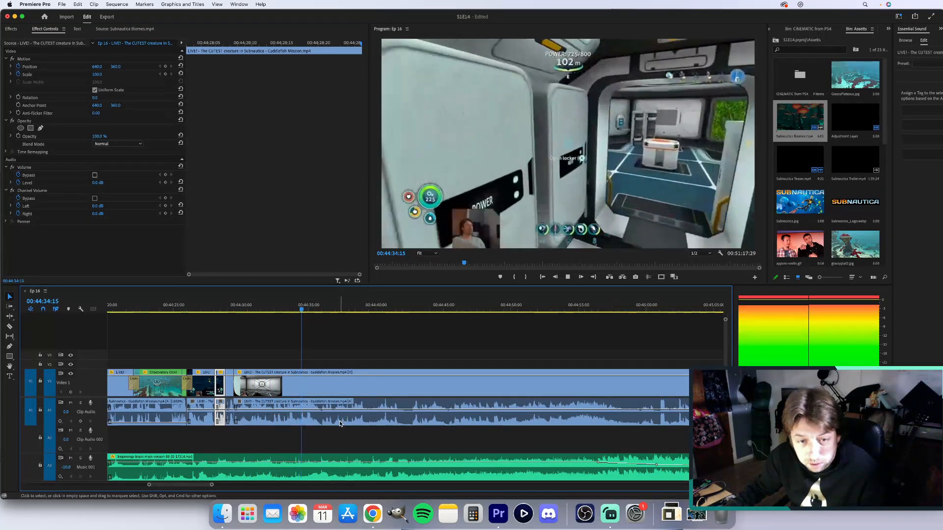
key(space)
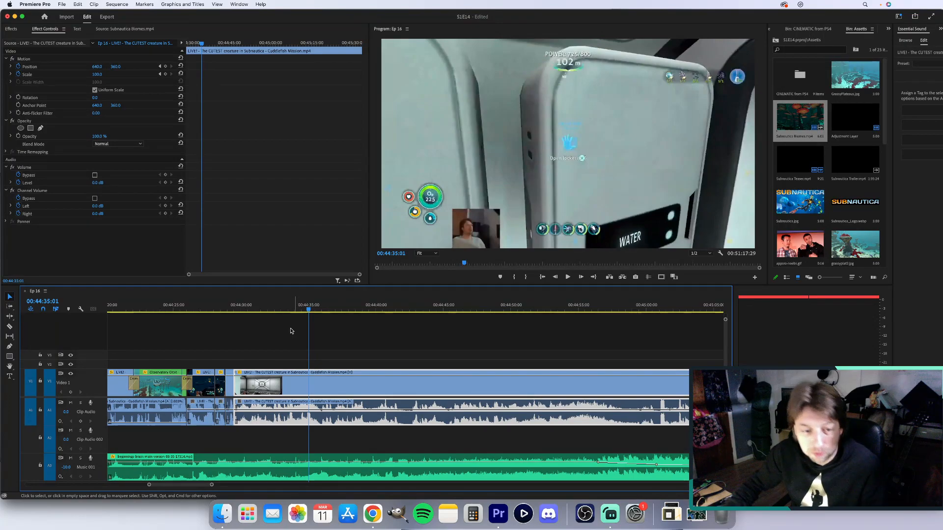
Replay the base interior clip from 00:44:31:00 and split it at 00:44:33:28.
click(255, 308)
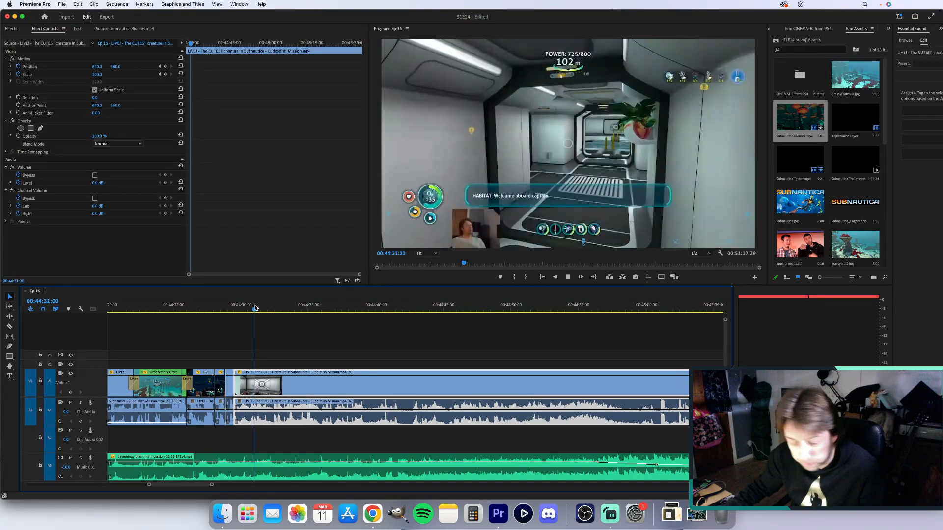
key(space)
key(=)
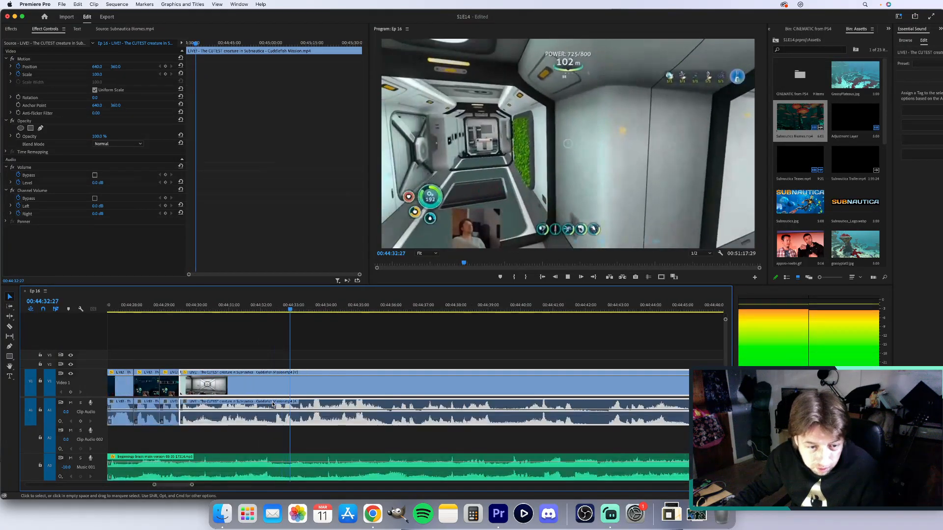
key(space)
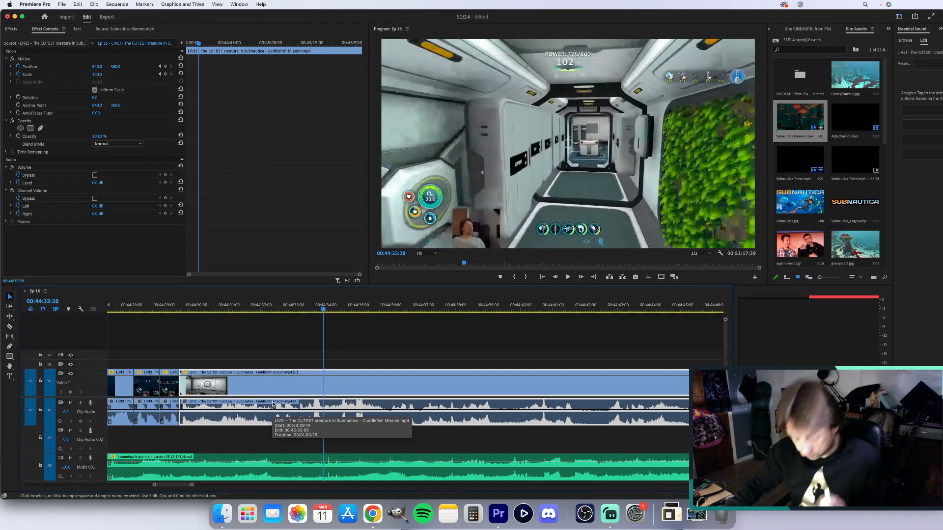
click(323, 387)
key(minus)
key(minus)
key(minus)
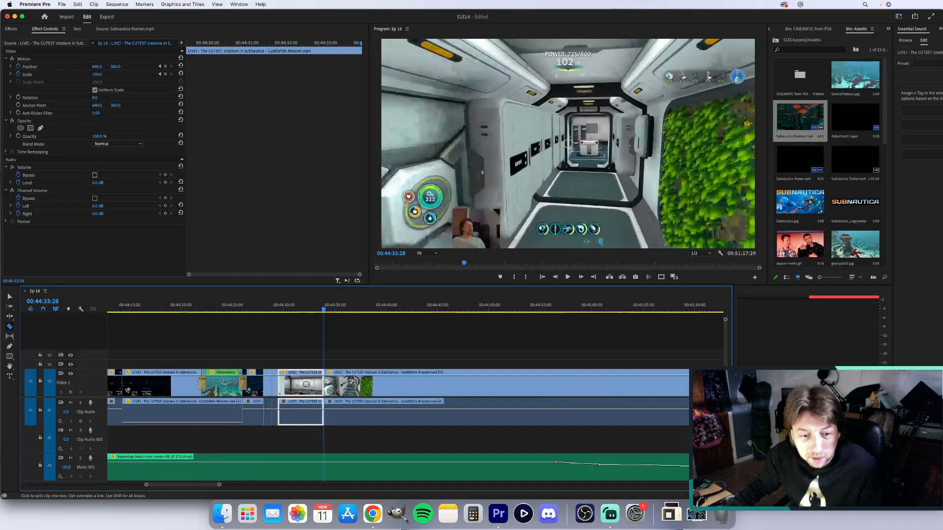
Replay the long base interior clip from 00:44:50:21 and split it at 00:44:54:08, where the pool room appears.
scroll(324, 383, right, 1)
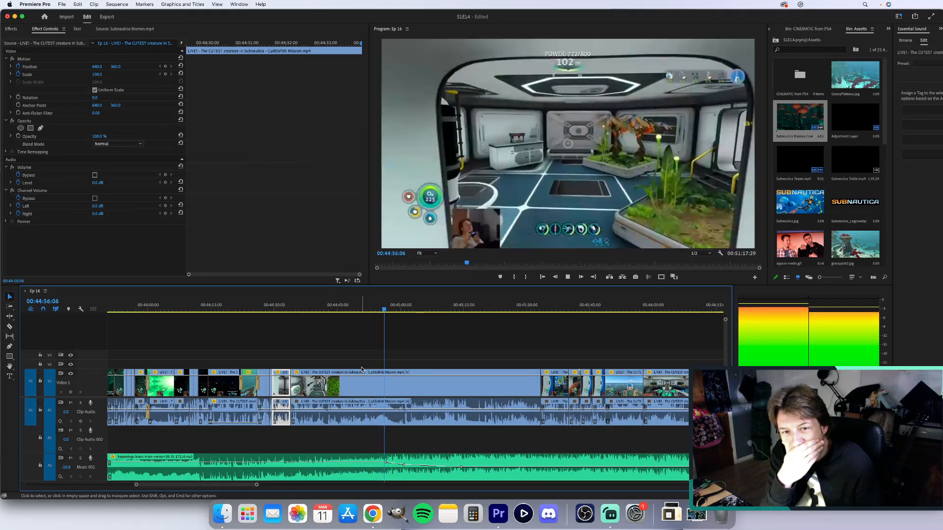
key(space)
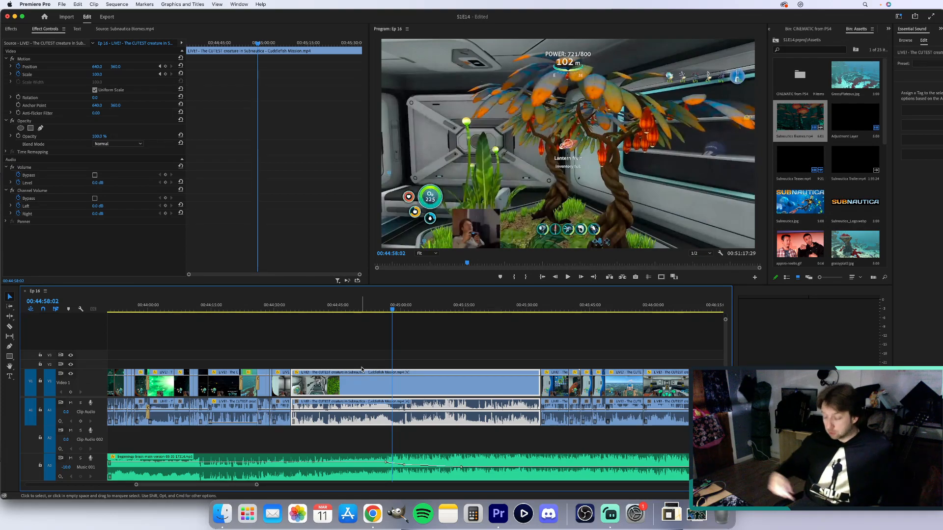
click(363, 306)
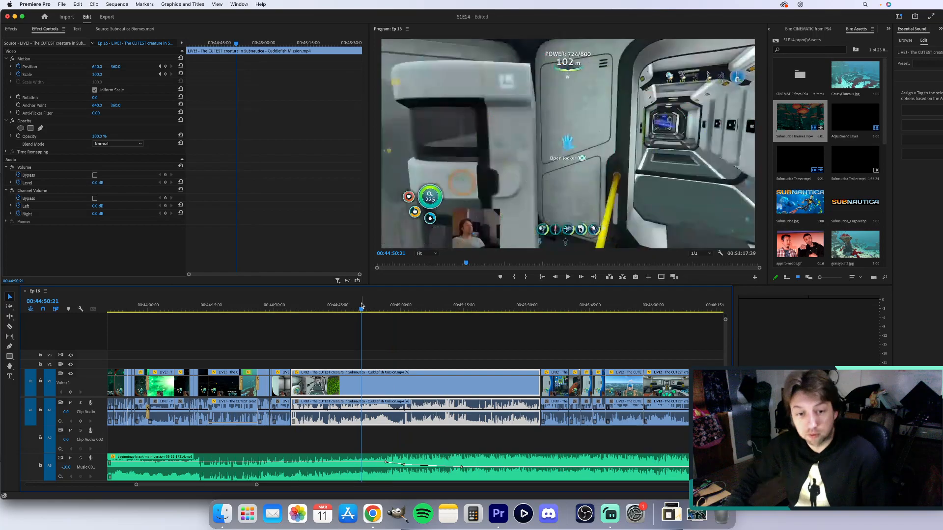
key(space)
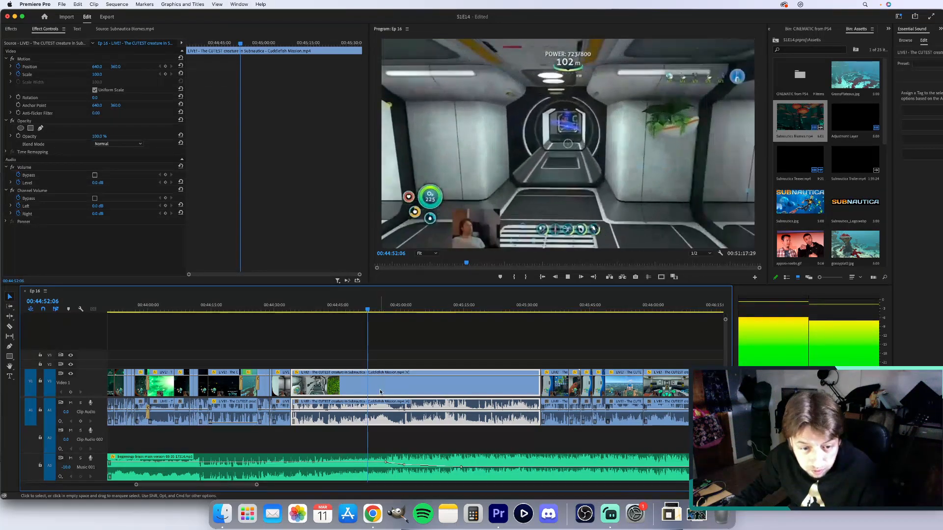
scroll(381, 392, up, 5)
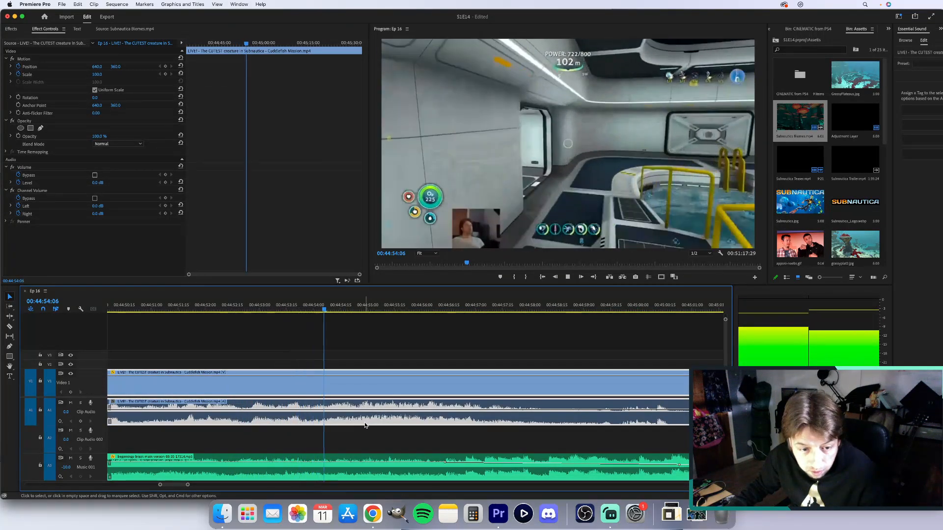
key(space)
key(c)
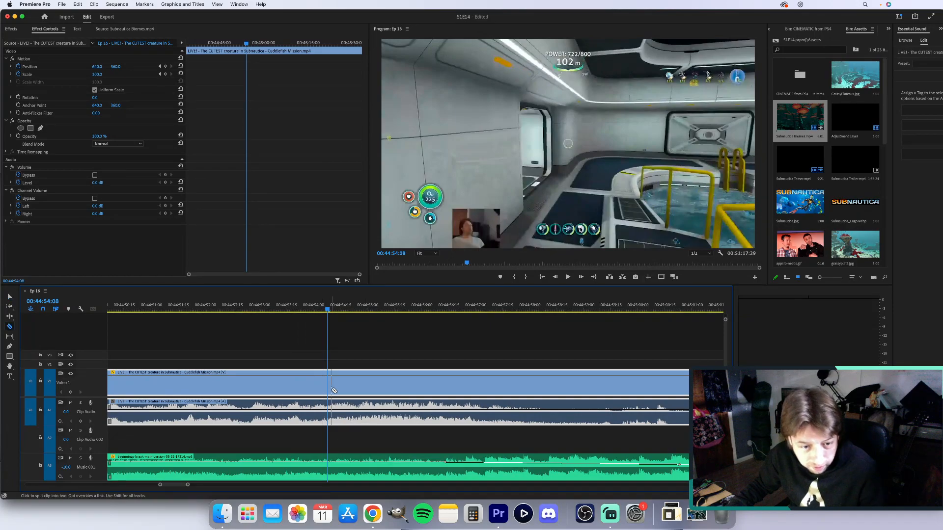
click(328, 391)
Play on to the lantern fruit trees and split the base interior clip again at 00:44:57:07.
key(space)
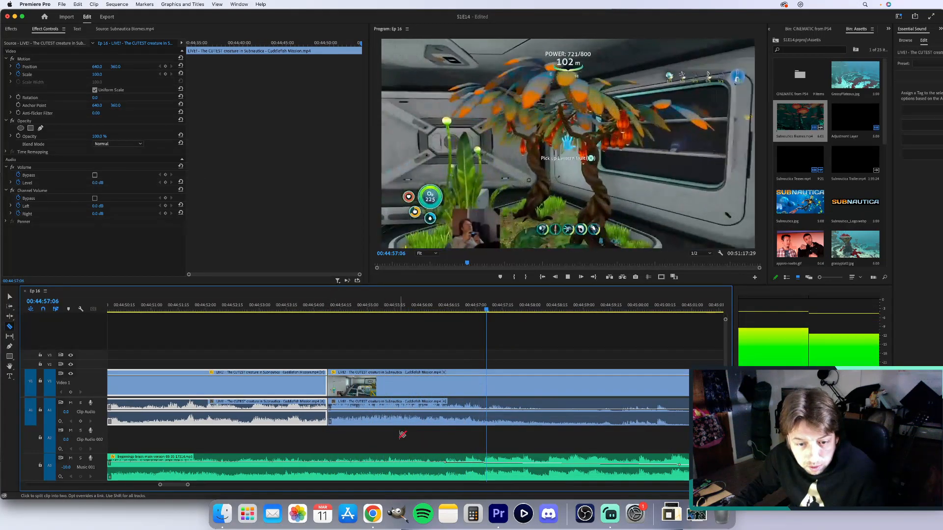
key(space)
click(490, 392)
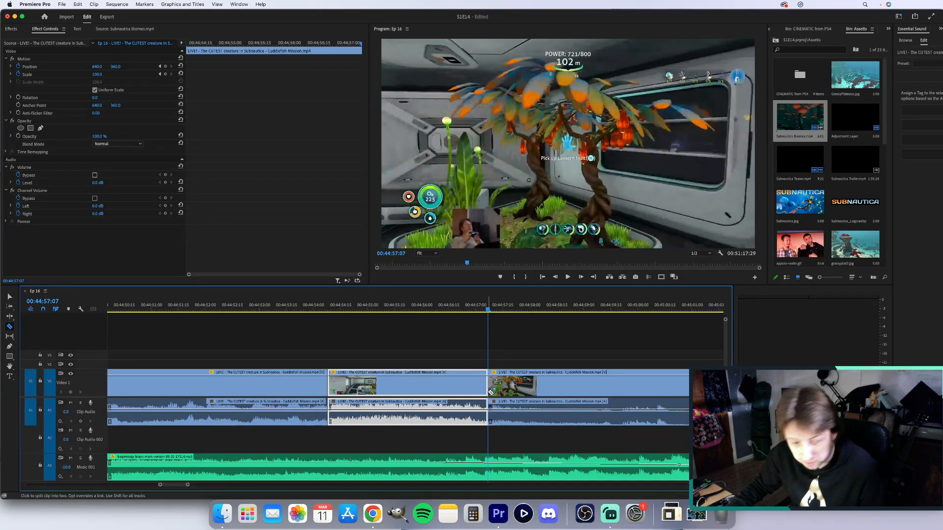
Ripple-delete the base interior section between 00:44:33:28 and 00:44:54:08, closing the gap.
key(minus)
key(minus)
key(minus)
click(417, 387)
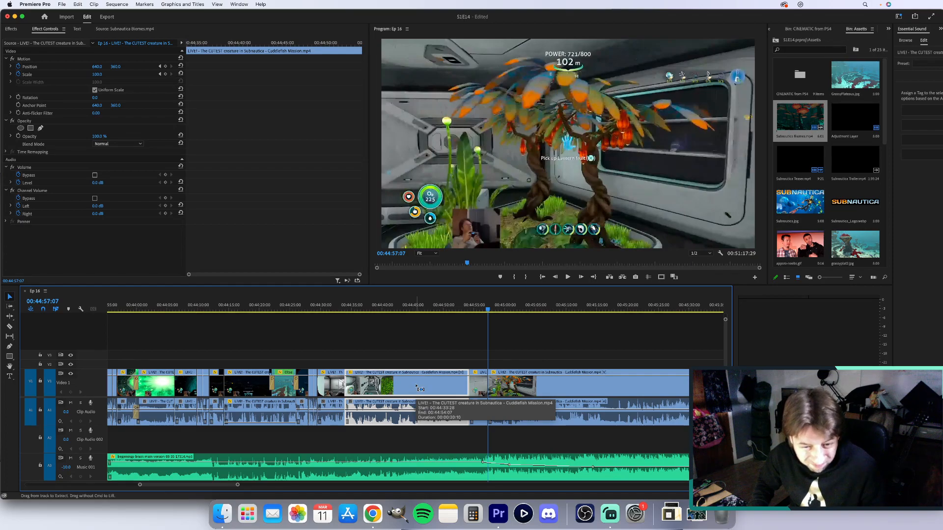
key(super+BackSpace)
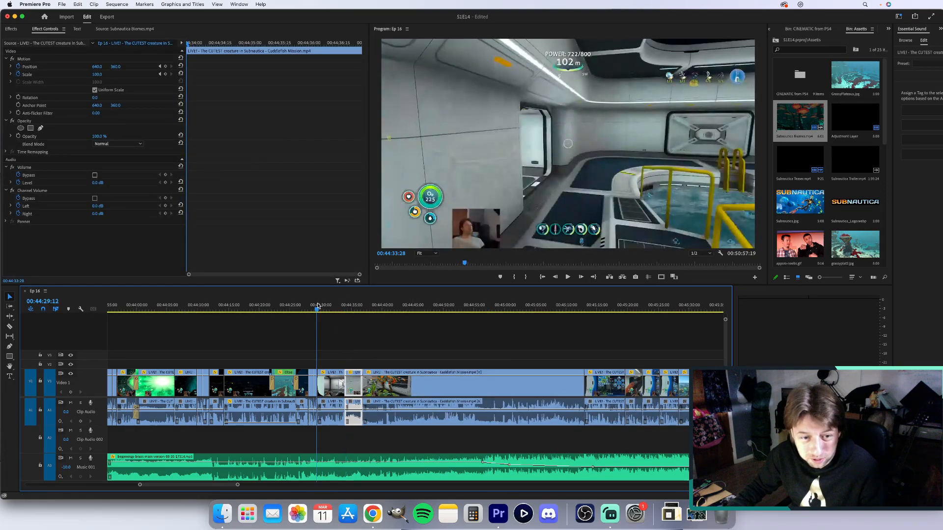
Review the shortened base interior sequence from 00:44:29:12, replaying the first join from 00:44:33:06 to 00:44:35:00.
key(space)
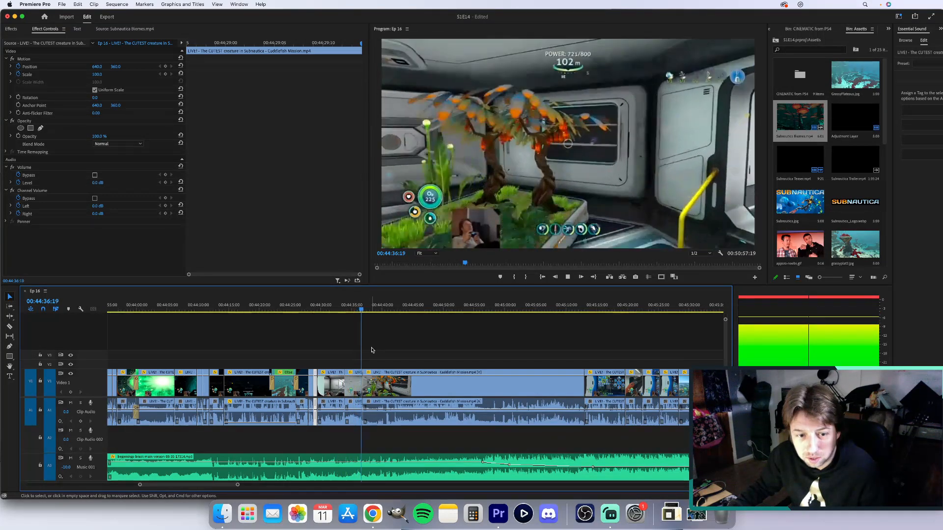
key(space)
scroll(361, 354, up, 10)
scroll(192, 337, left, 1)
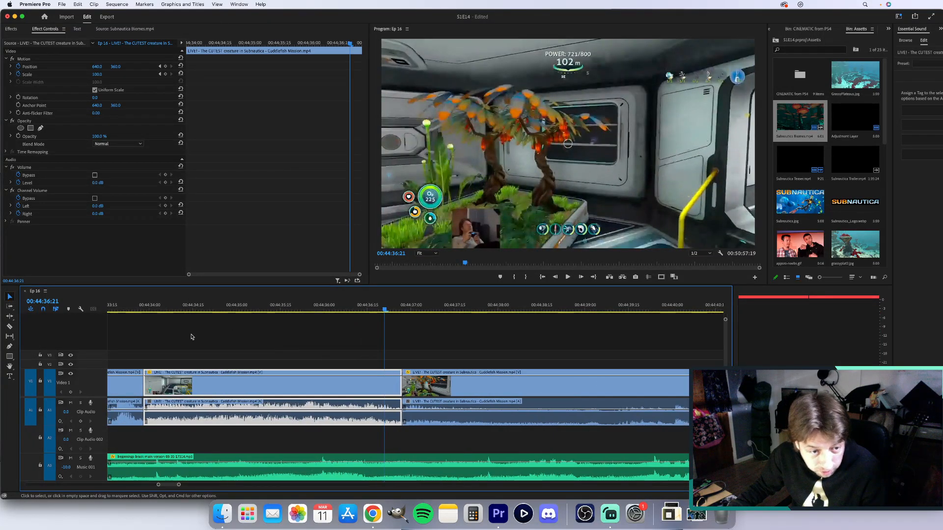
scroll(192, 337, left, 2)
click(268, 308)
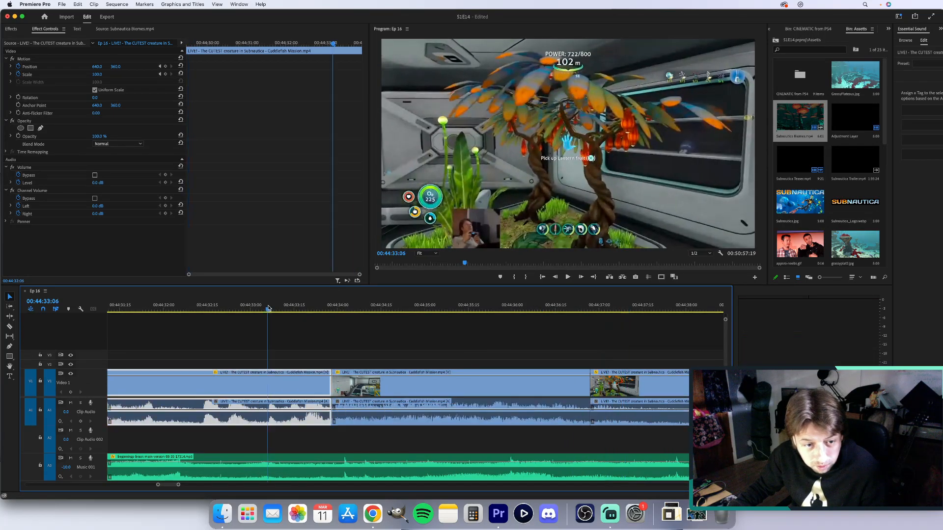
key(space)
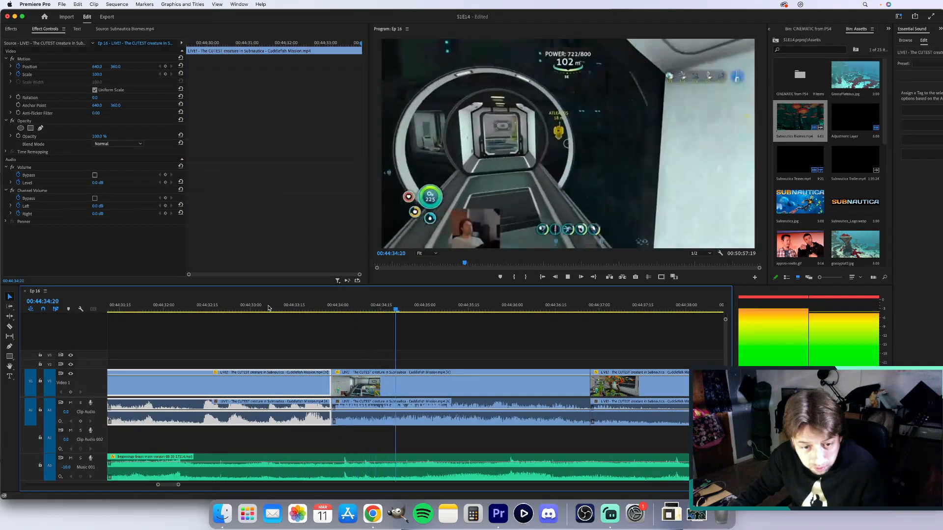
click(268, 308)
key(space)
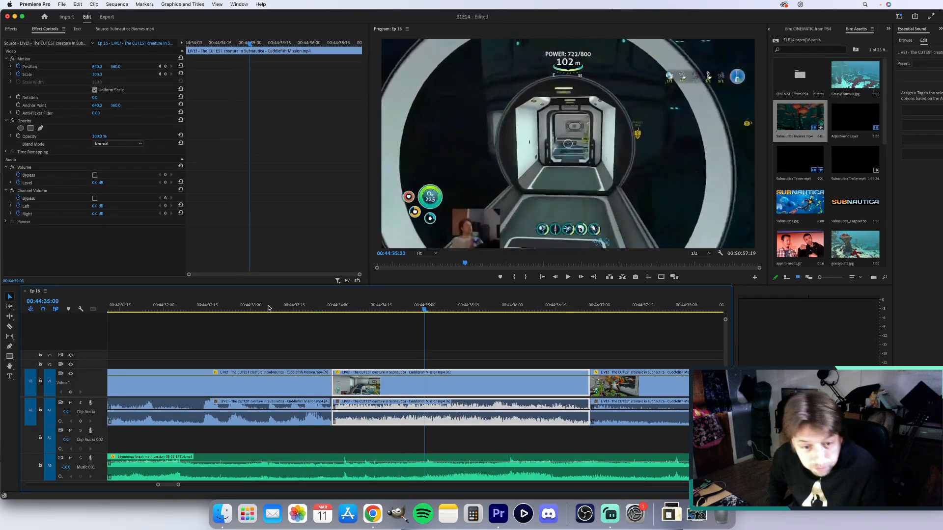
Split the short pool room clip at 00:44:34:24 and ripple-delete its opening part, closing the gap.
key(Left)
key(Left)
key(Left)
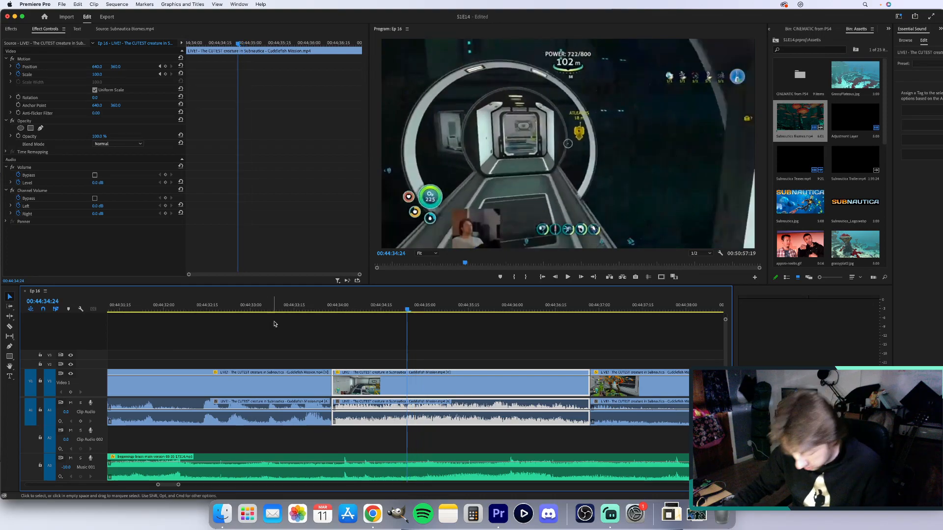
click(408, 381)
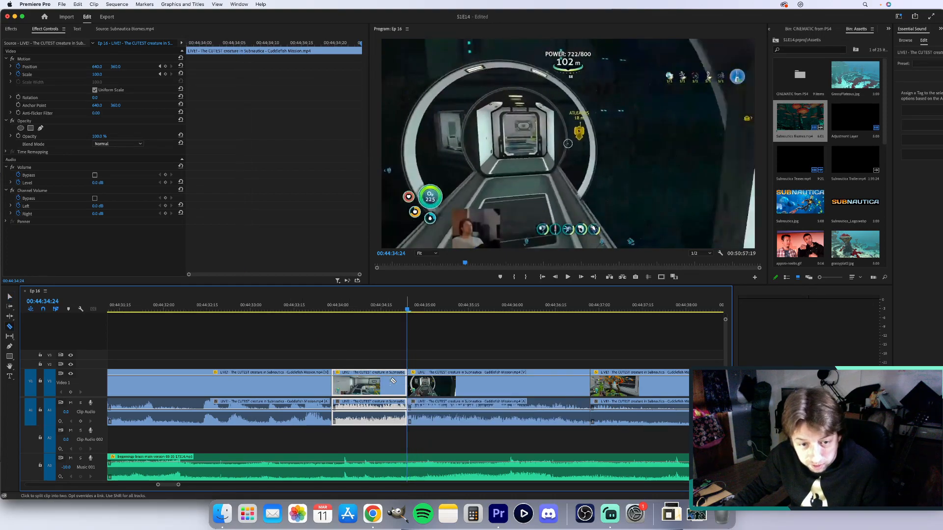
click(383, 380)
key(super+z)
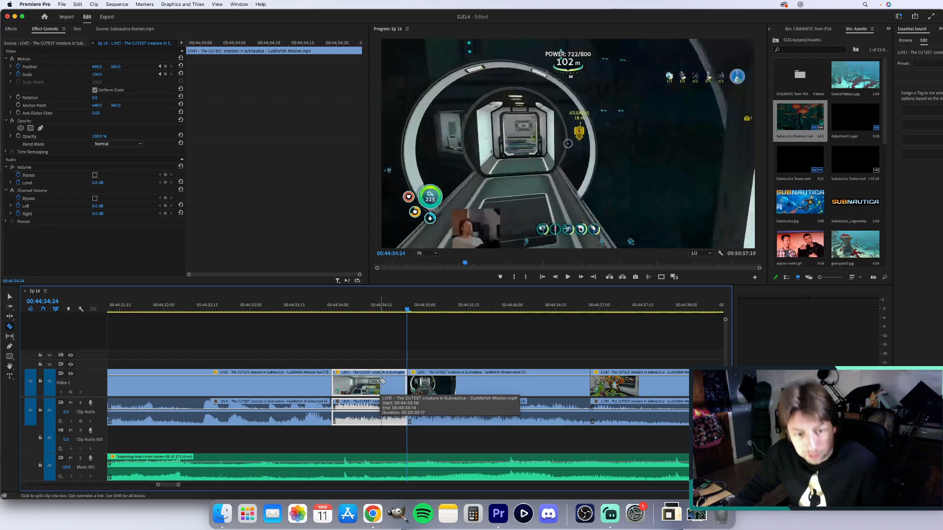
key(v)
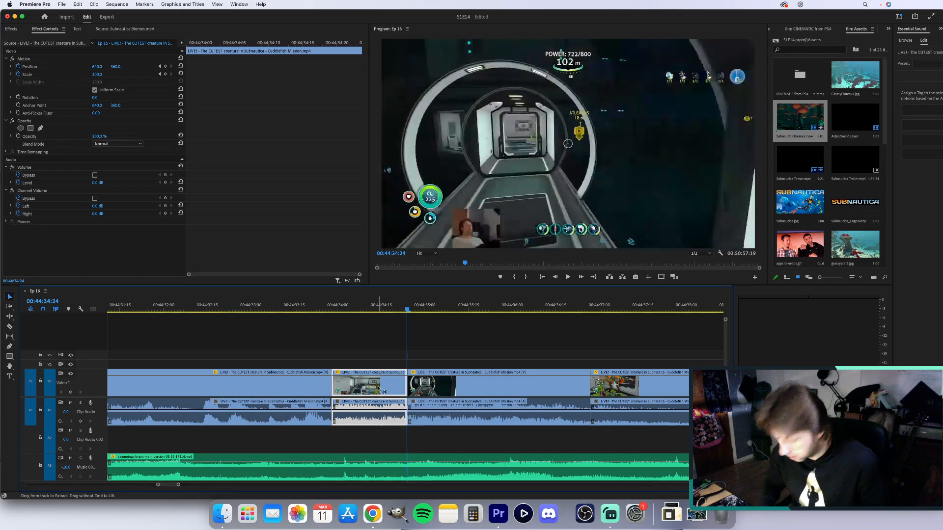
key(shift+Delete)
key(Up)
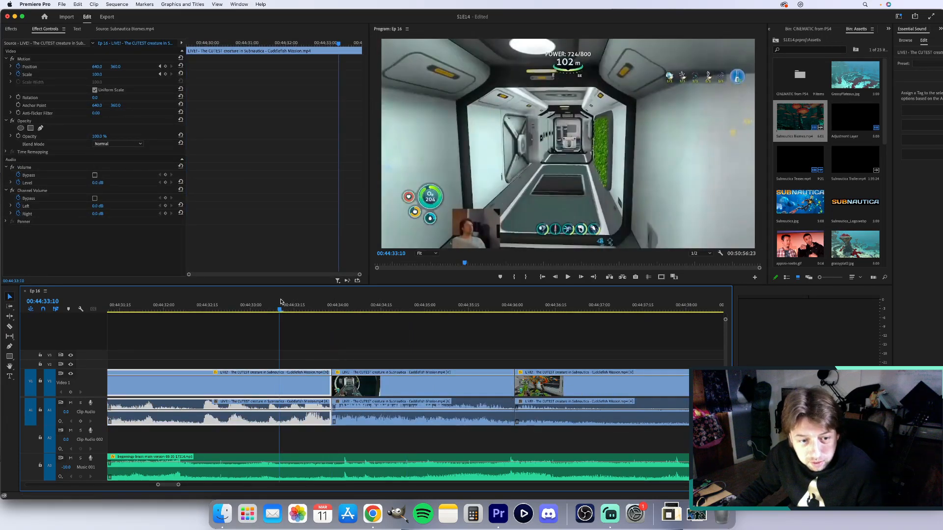
Play across the new join from 00:44:33:10, replaying it on through the lantern fruit trees to about 00:44:49.
key(space)
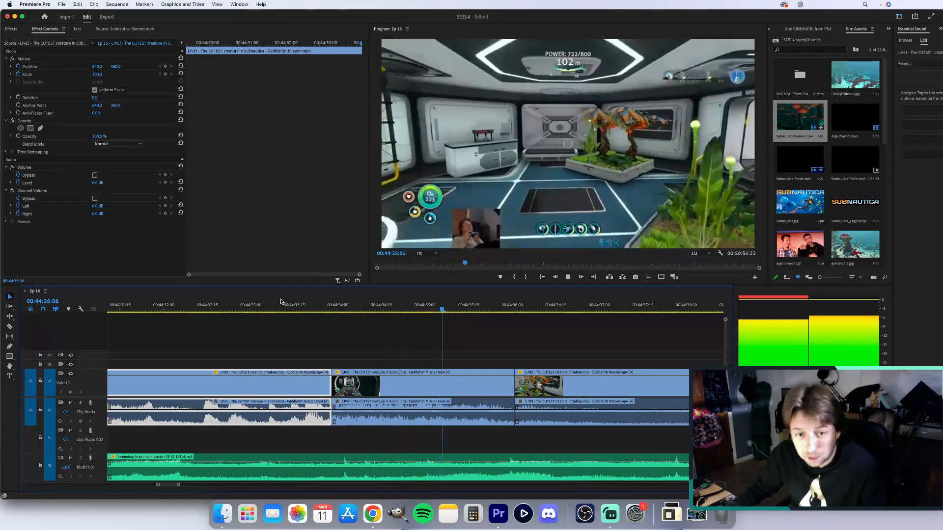
key(space)
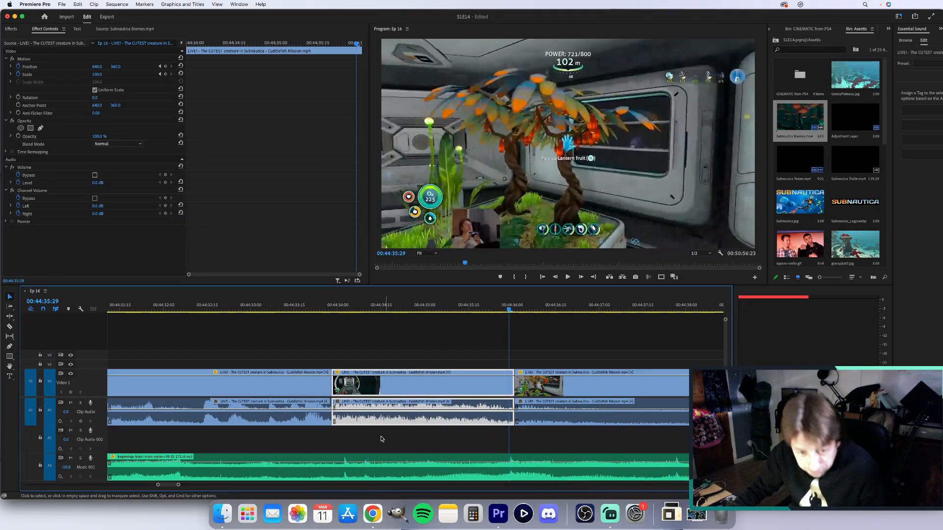
scroll(374, 445, down, 2)
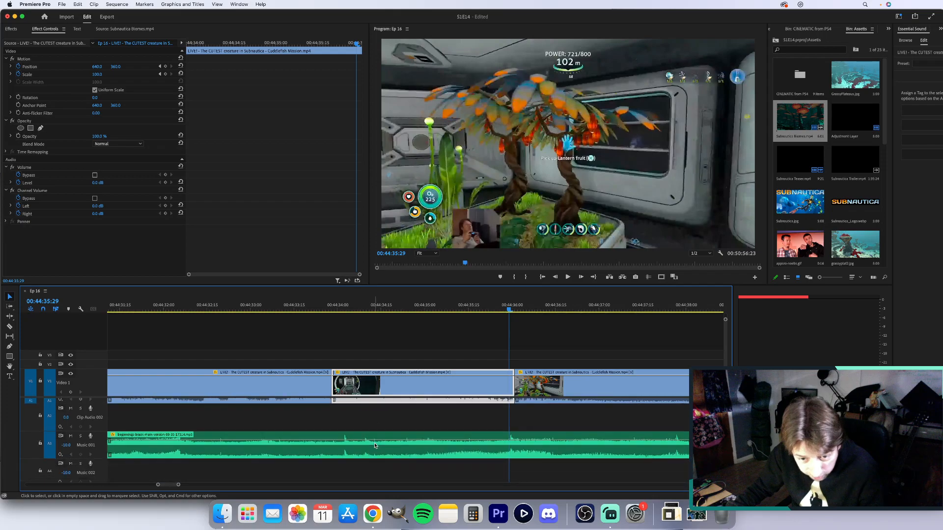
scroll(479, 428, up, 2)
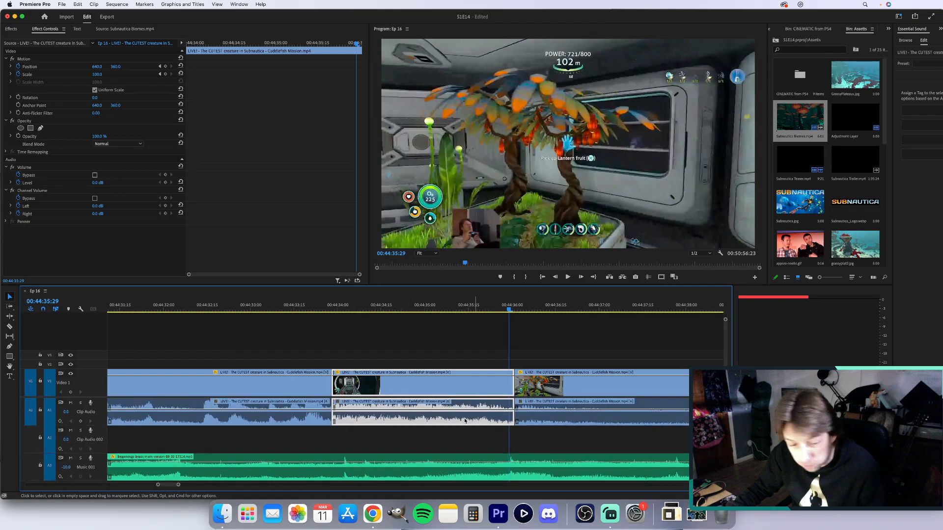
click(311, 314)
key(space)
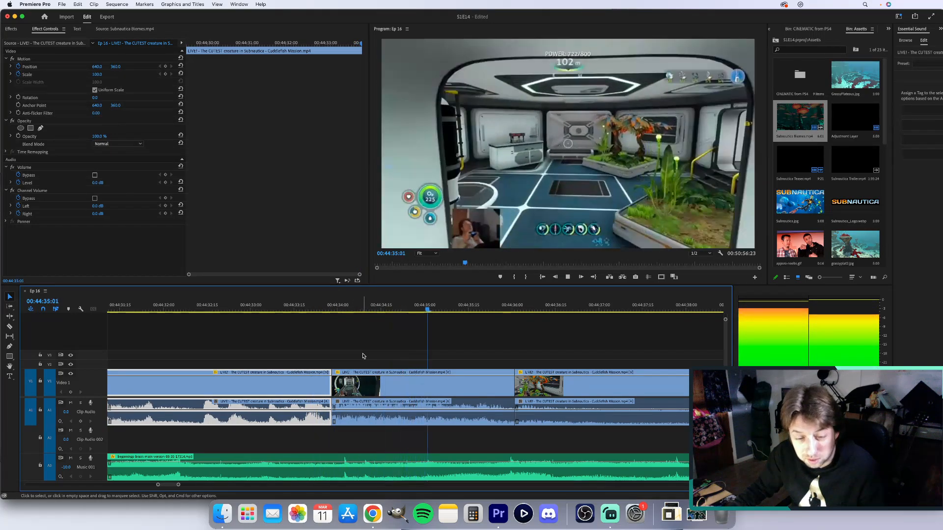
key(minus)
key(minus)
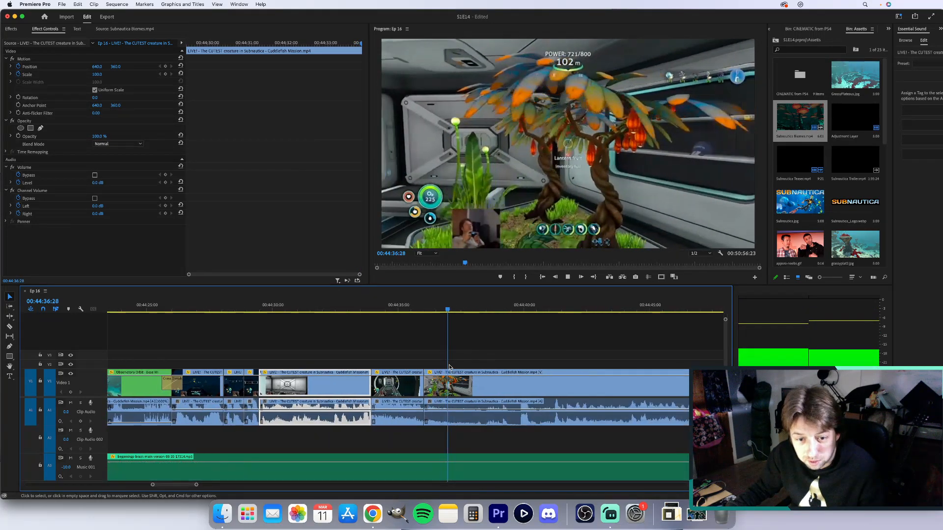
scroll(449, 364, down, 5)
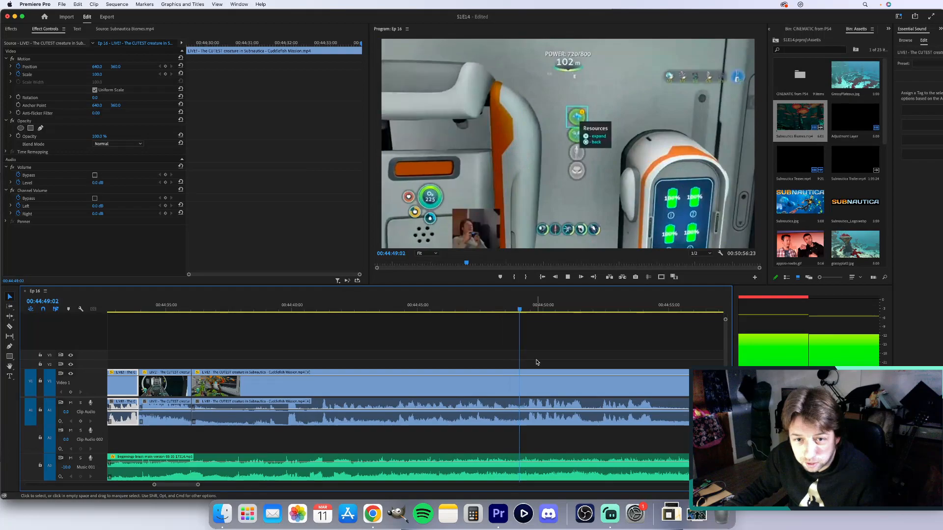
key(space)
Replay from 00:44:47:23 and split the lantern tree clip at 00:44:48:14, where the fabricator comes into view.
click(488, 302)
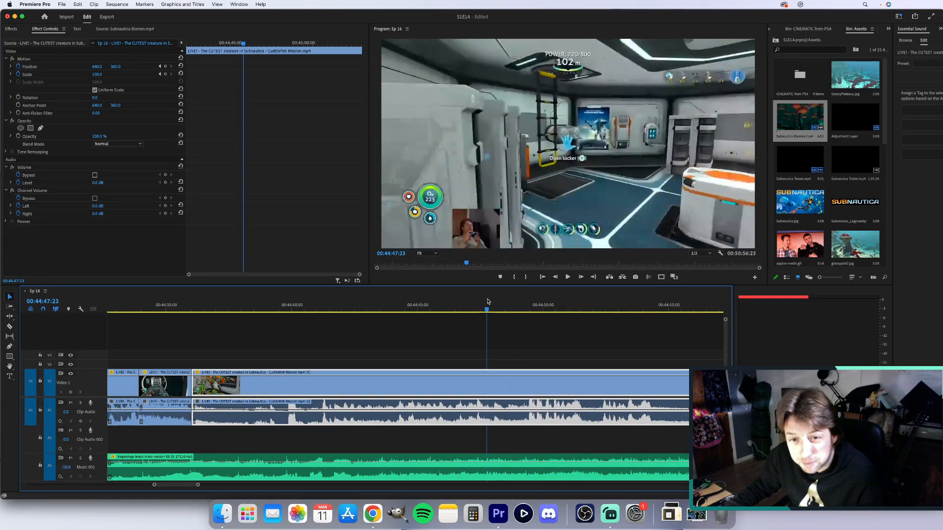
key(space)
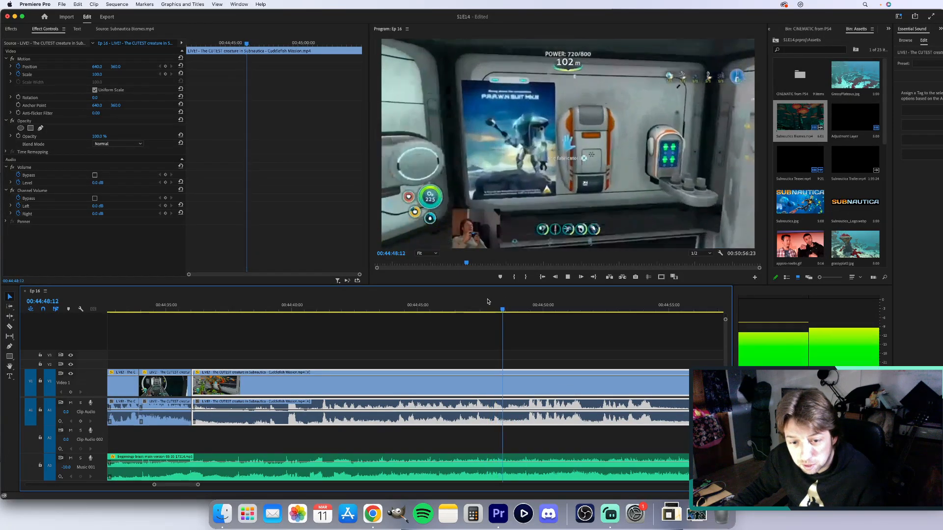
key(space)
key(c)
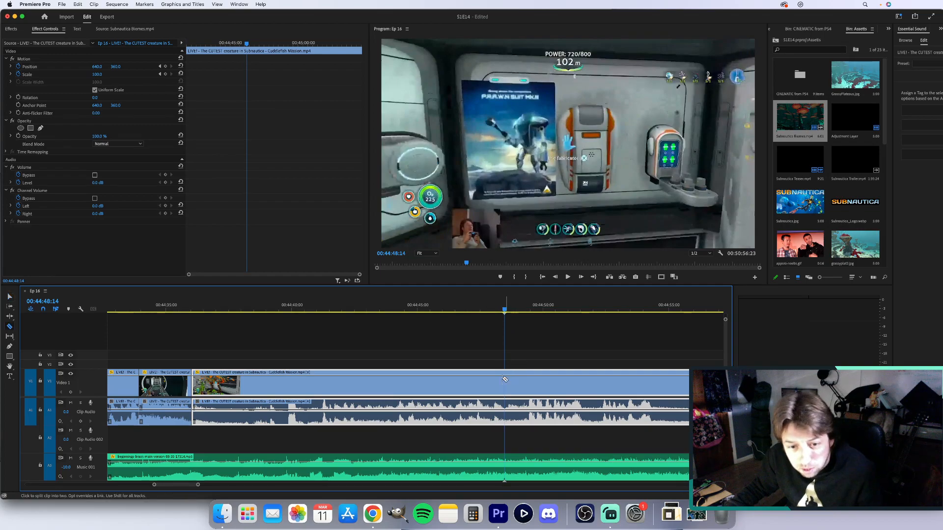
click(501, 381)
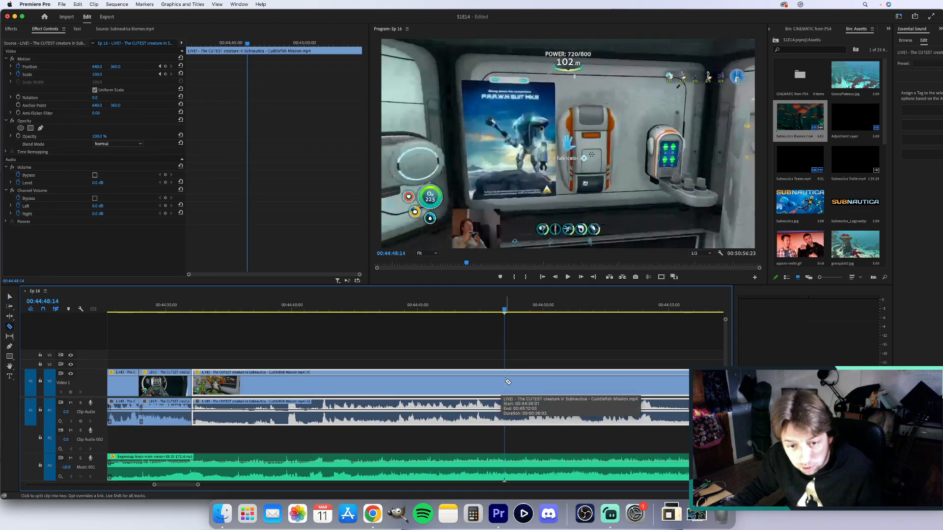
click(508, 382)
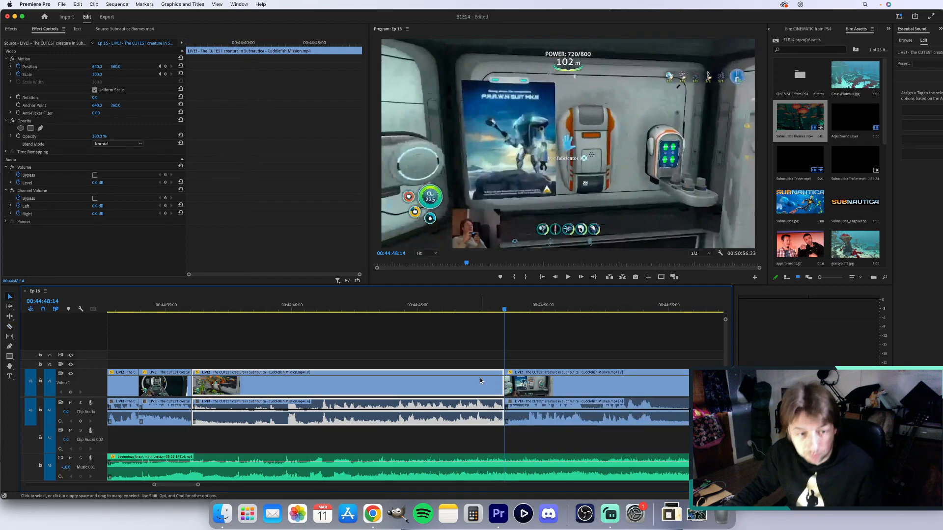
Ripple-delete the lantern tree section between 00:44:36:01 and 00:44:48:14 and return the playhead to 00:44:29:20.
key(cmd+z)
key(Up)
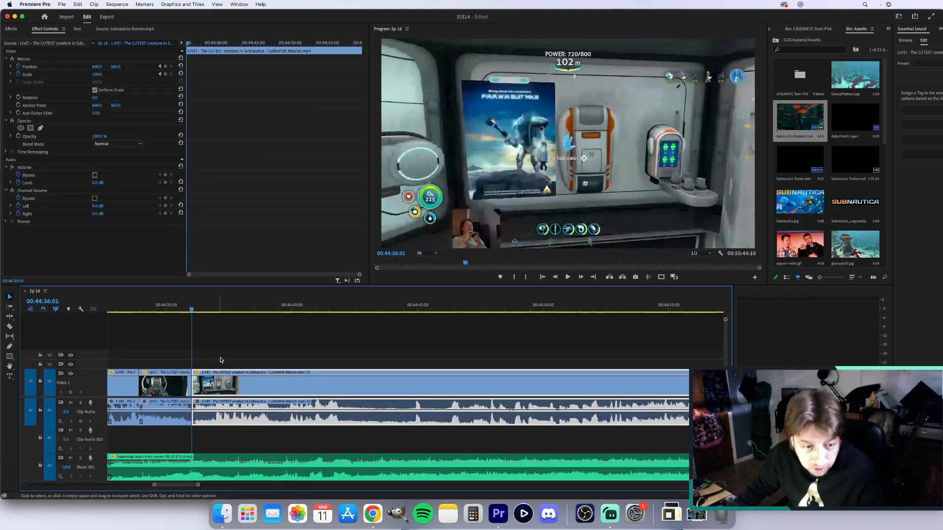
key(minus)
key(minus)
scroll(263, 340, up, 2)
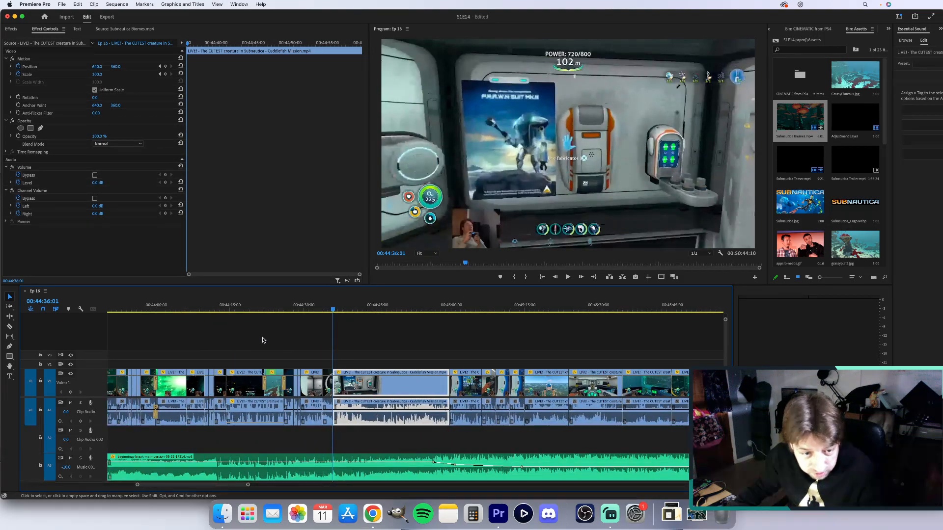
click(302, 306)
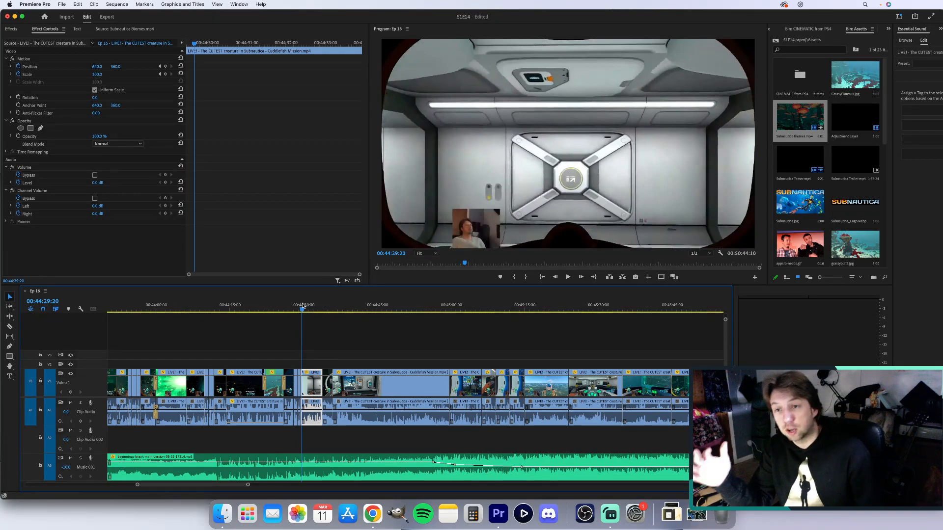
Play the base interior footage from 00:44:29:20 to 00:44:48:23 and return the playhead to about 00:44:40.
key(space)
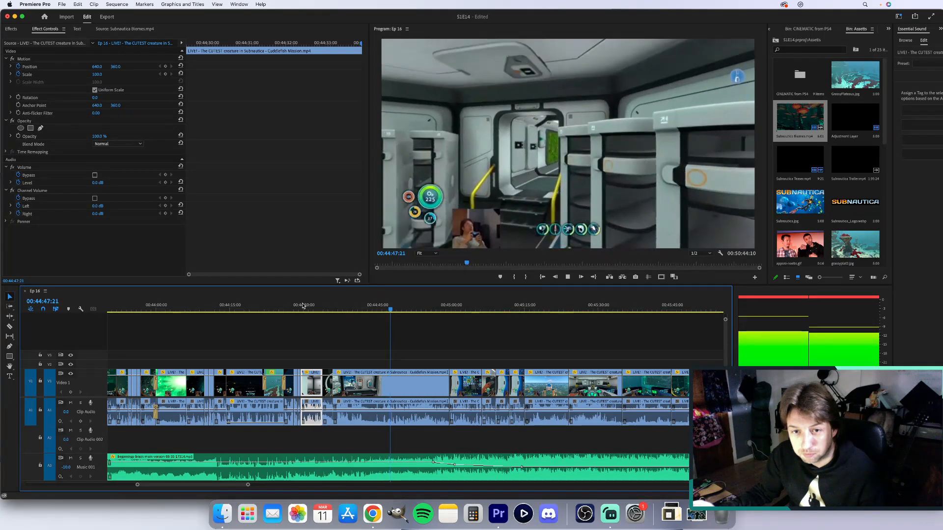
key(space)
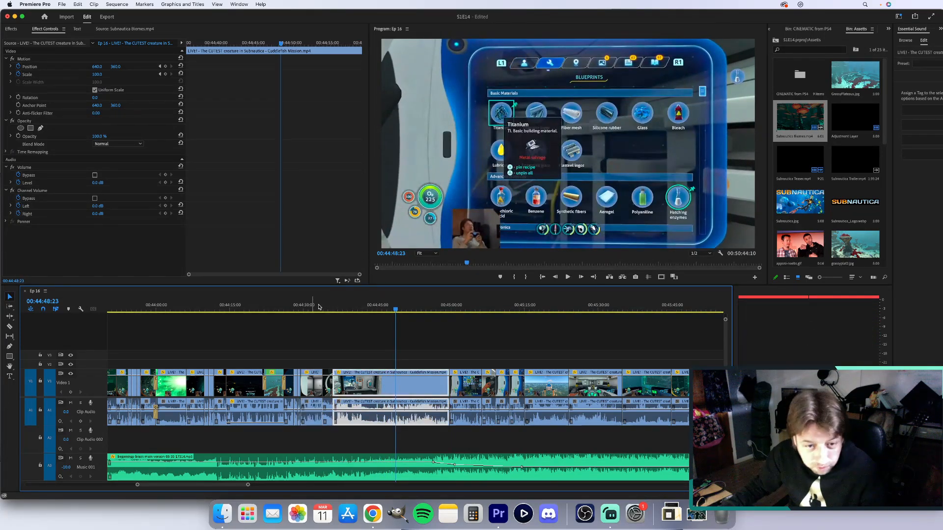
click(372, 308)
click(357, 312)
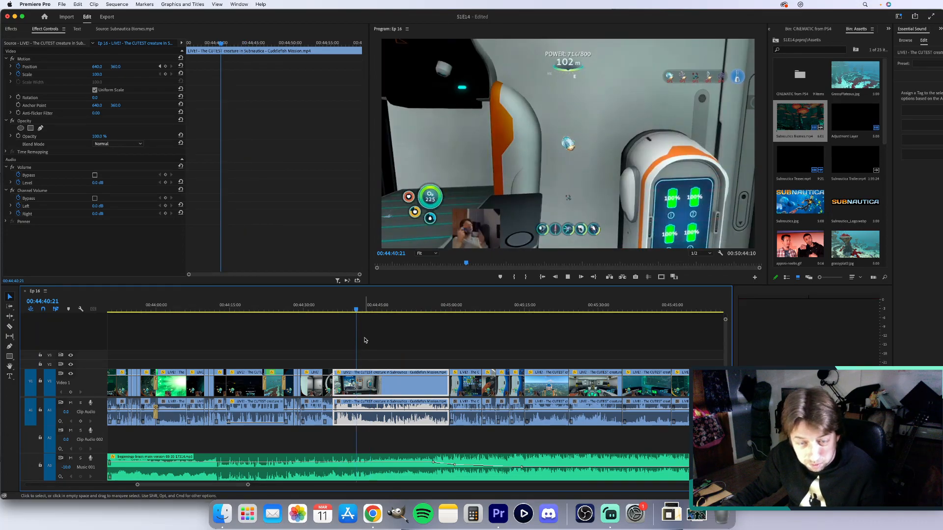
Play to the fabricator's Advanced materials menu and split the base interior clip at 00:44:44:25.
key(space)
key(equal)
key(equal)
key(equal)
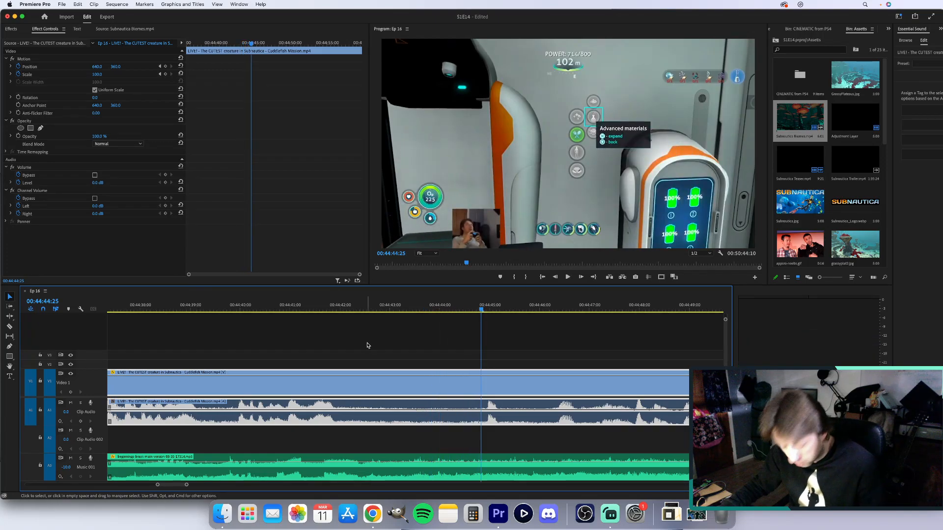
click(481, 392)
scroll(481, 392, right, 5)
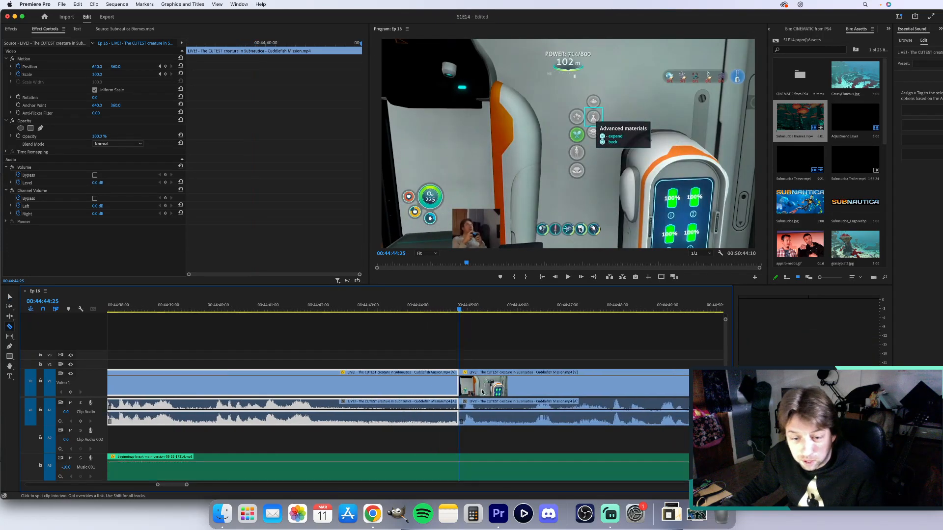
Play on from the new cut to the blueprints screen at 00:45:08:05, and replay from just before the cut.
scroll(481, 391, down, 5)
key(space)
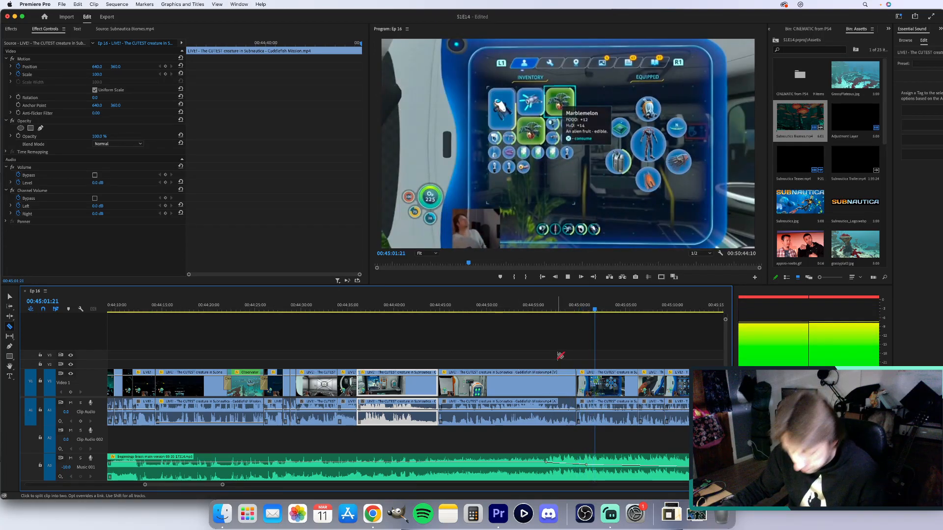
key(v)
scroll(559, 356, right, 4)
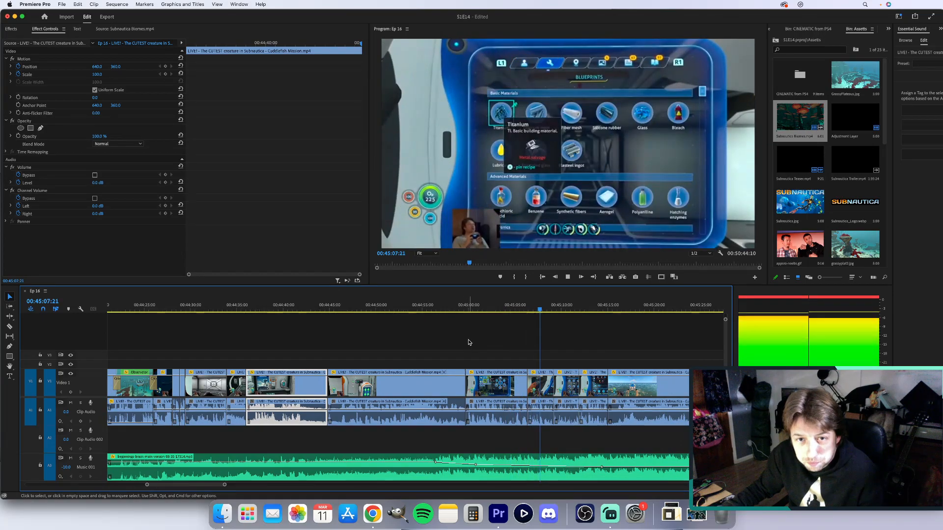
key(space)
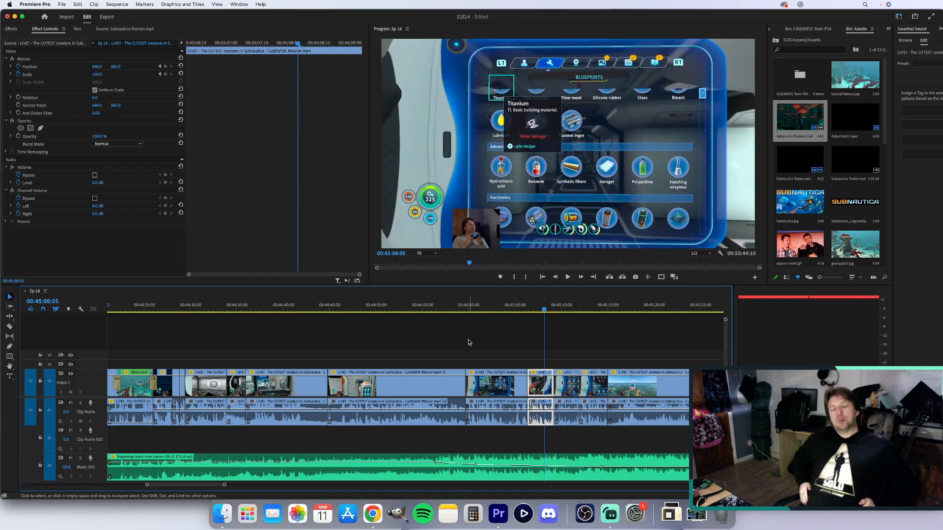
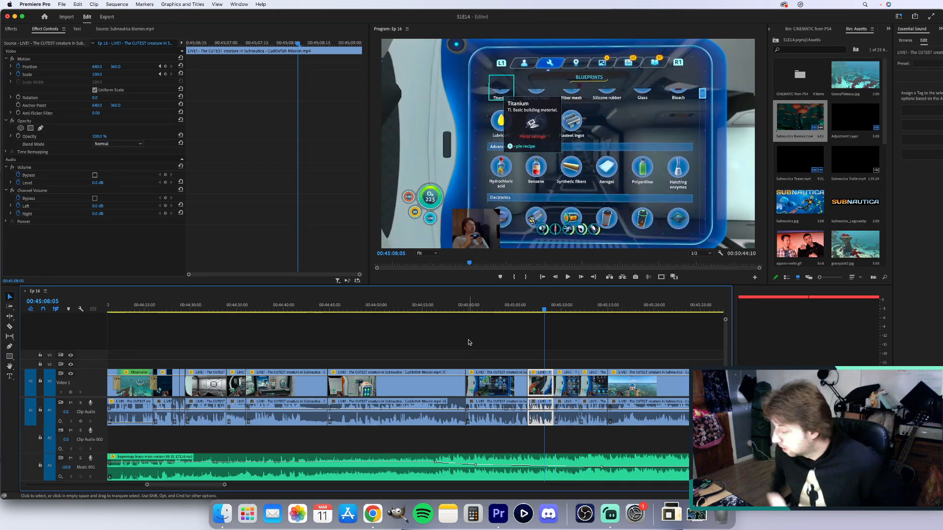
click(324, 308)
key(space)
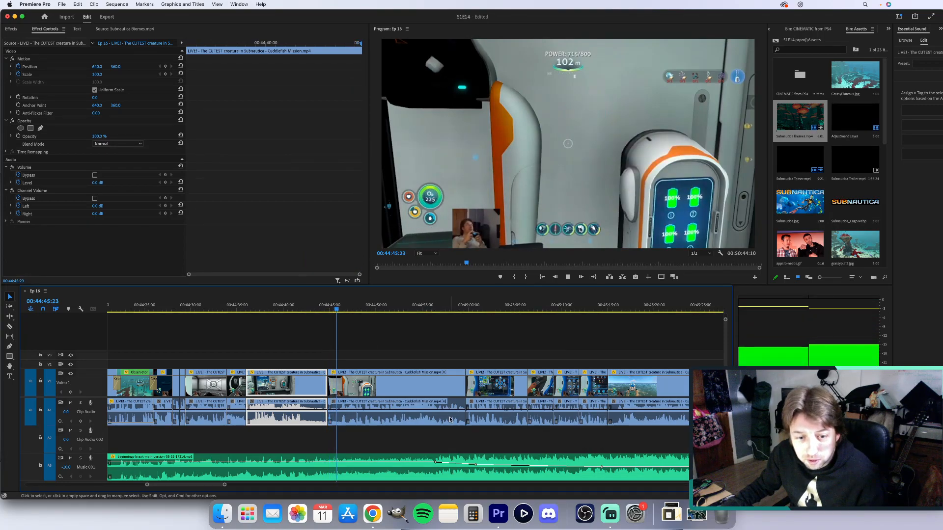
Play through the section after 00:44:45 and ripple delete the clip starting at 00:44:44:25 together with the inventory clip following it.
click(463, 300)
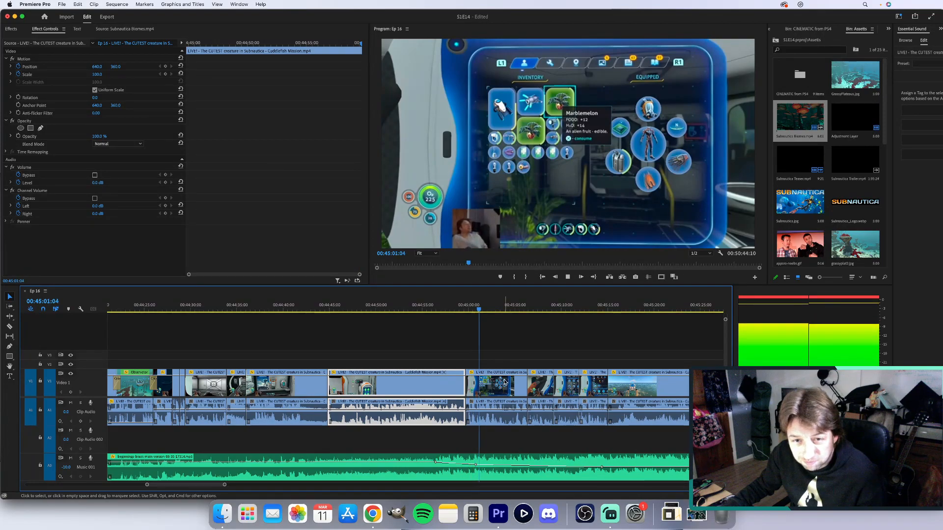
scroll(504, 382, up, 5)
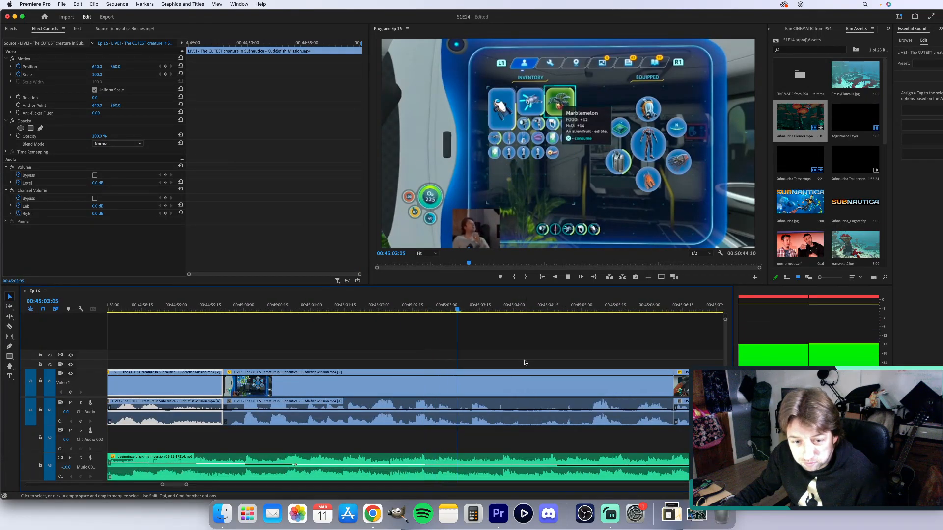
scroll(525, 363, down, 2)
scroll(525, 363, down, 2)
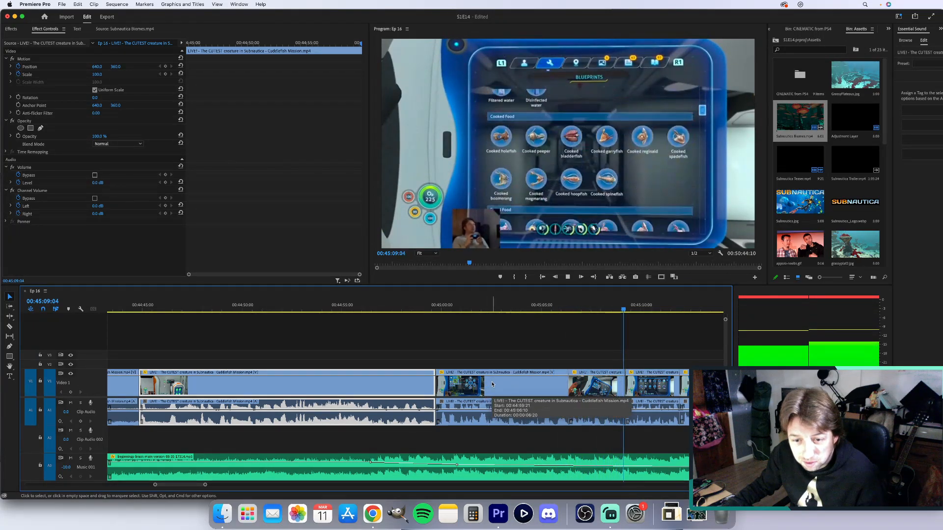
key(space)
drag(498, 342, 356, 399)
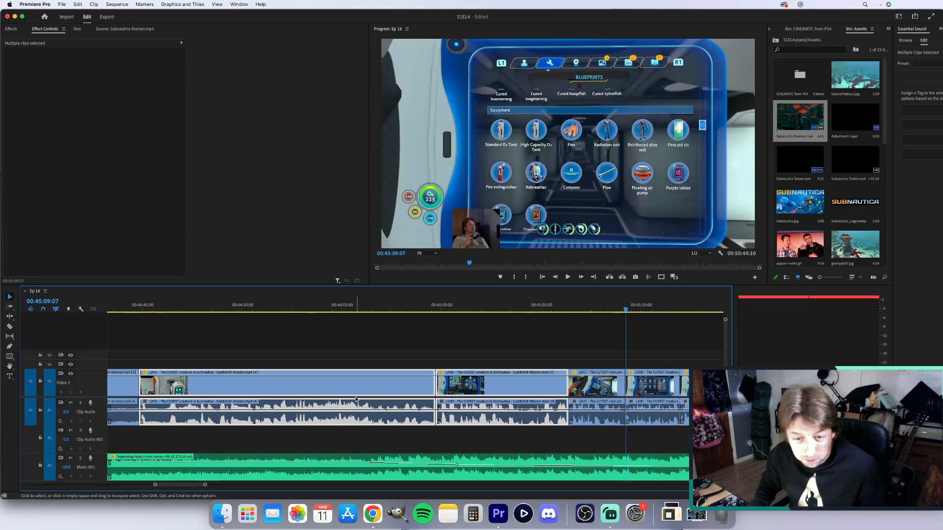
key(shift+Delete)
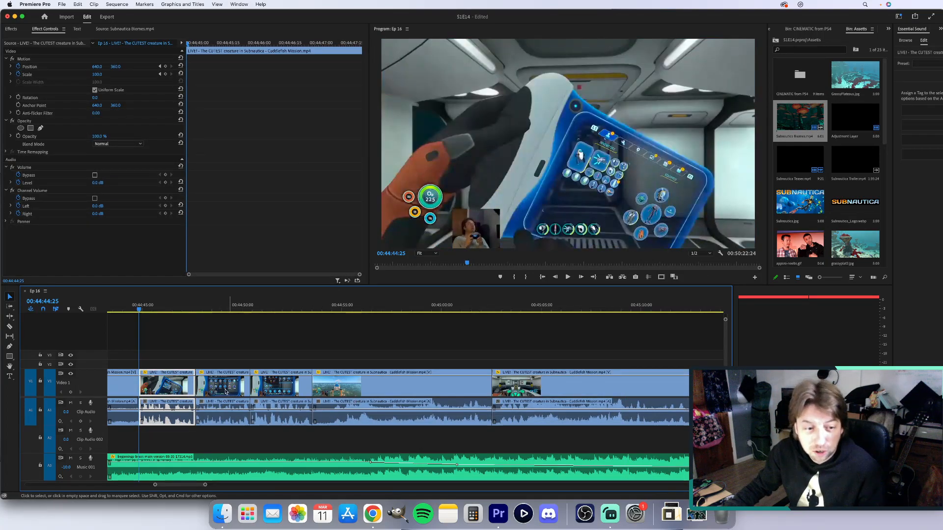
Replay the section from 00:44:41:02 and ripple delete the first of the two blueprints clips.
scroll(231, 341, up, 3)
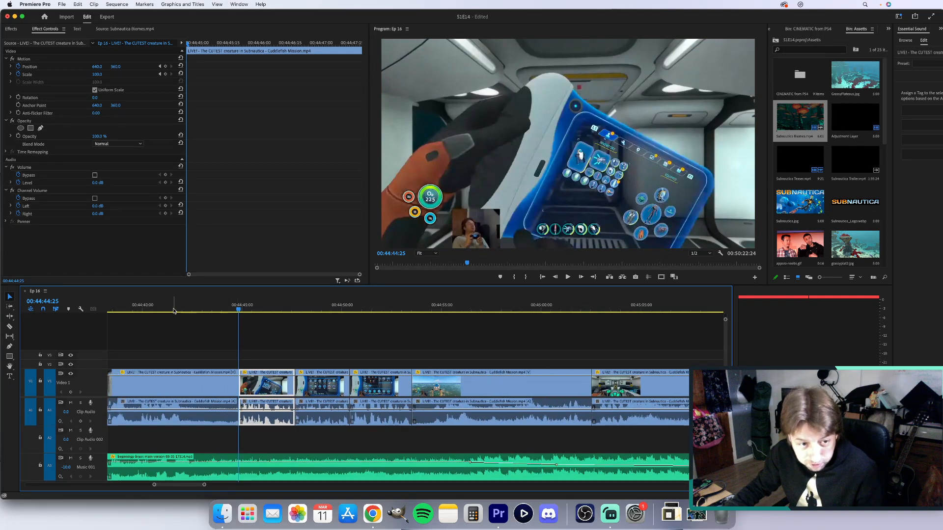
click(164, 306)
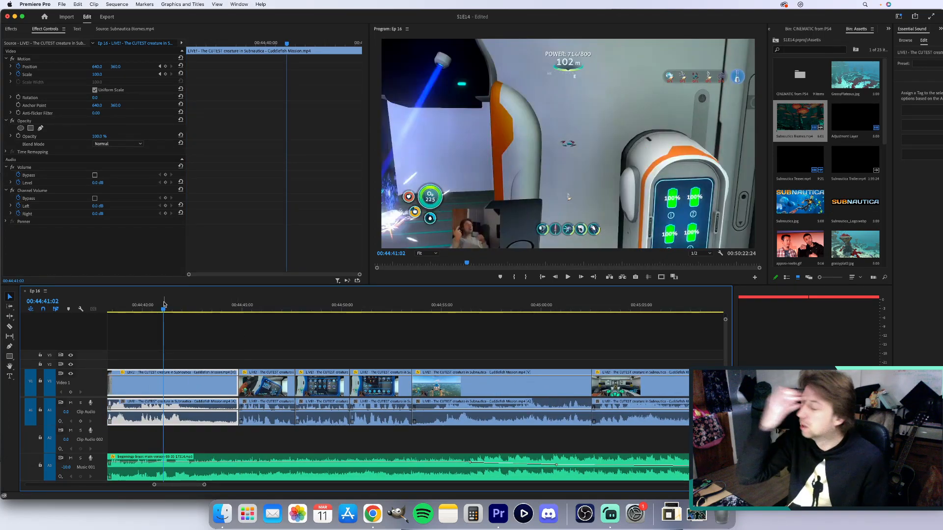
key(space)
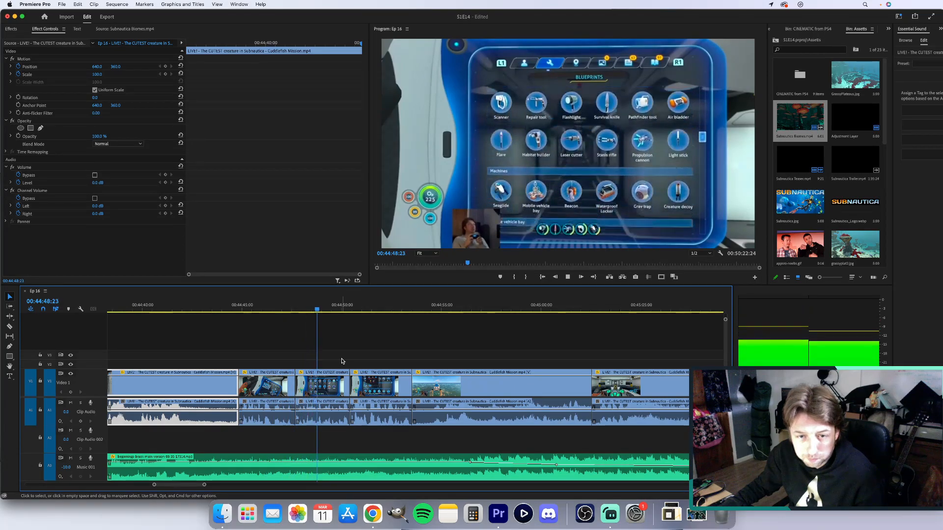
click(330, 385)
key(shift+Delete)
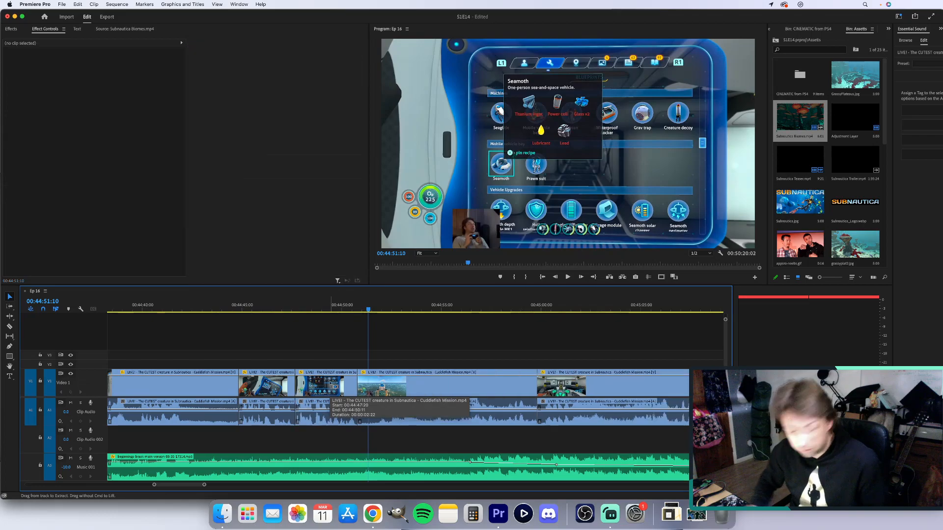
Review the cuts up to the Seamoth footage and trim the end of the Seamoth boarding clip to 00:44:57:03.
key(Up)
key(Up)
click(265, 303)
key(space)
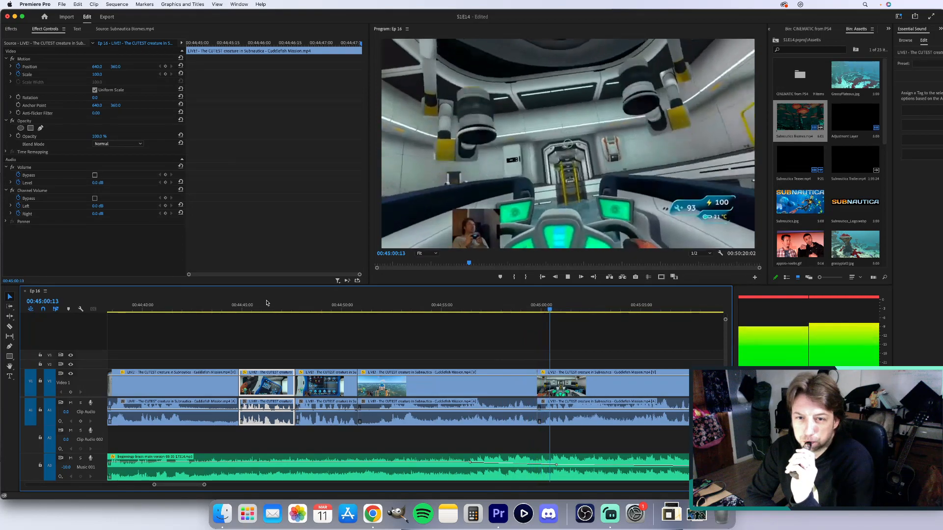
key(space)
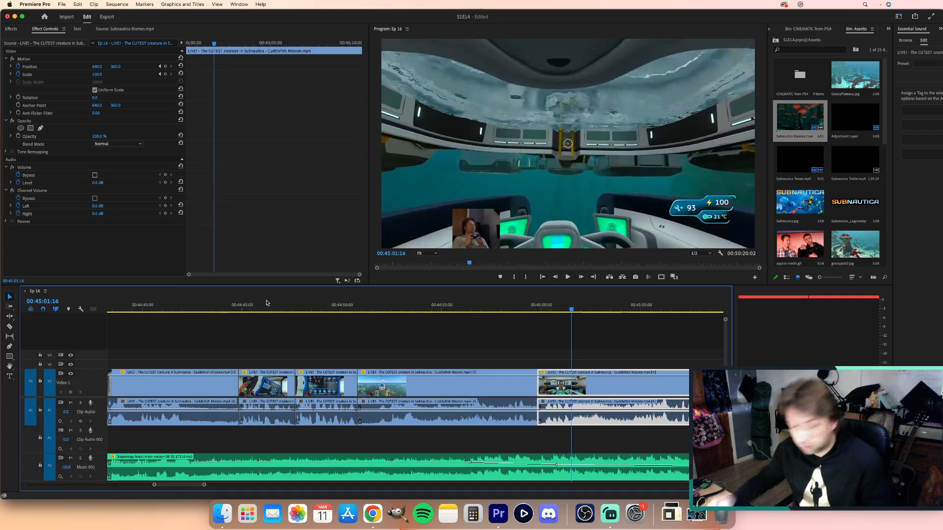
drag(352, 305, 435, 309)
key(space)
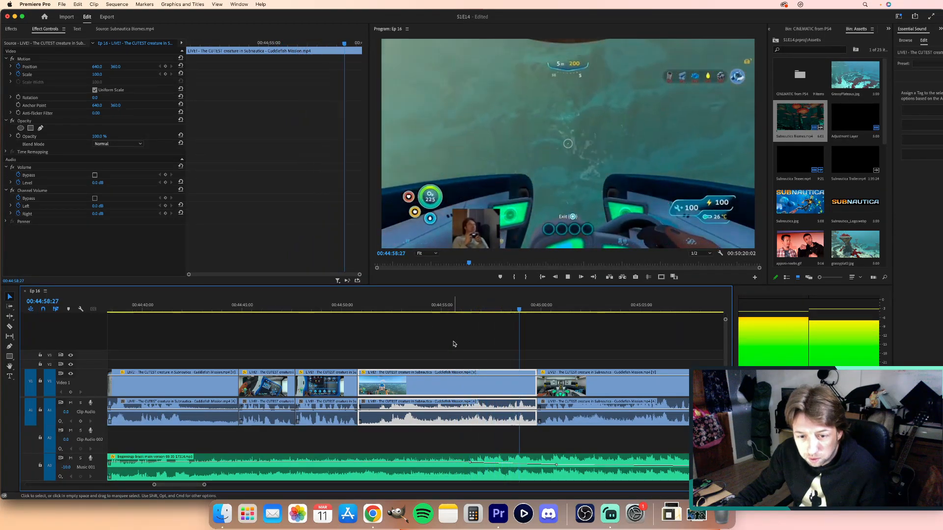
key(space)
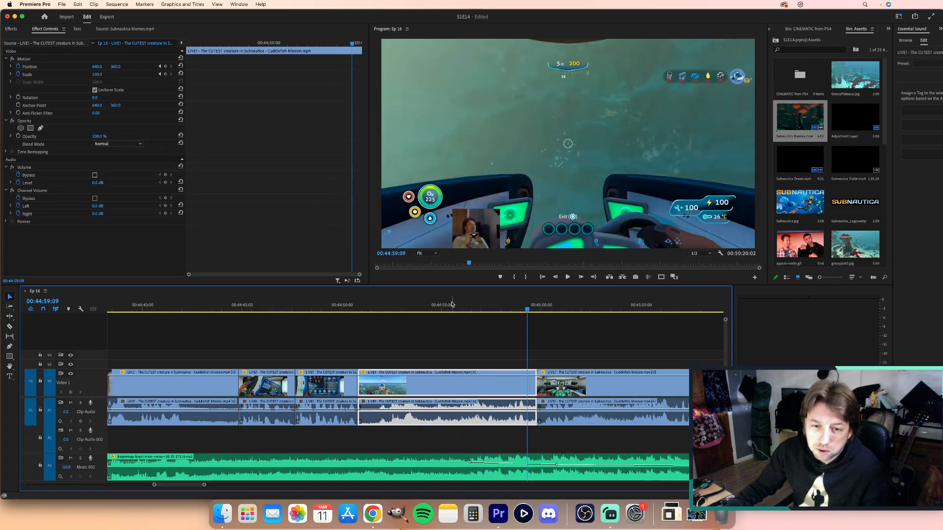
key(space)
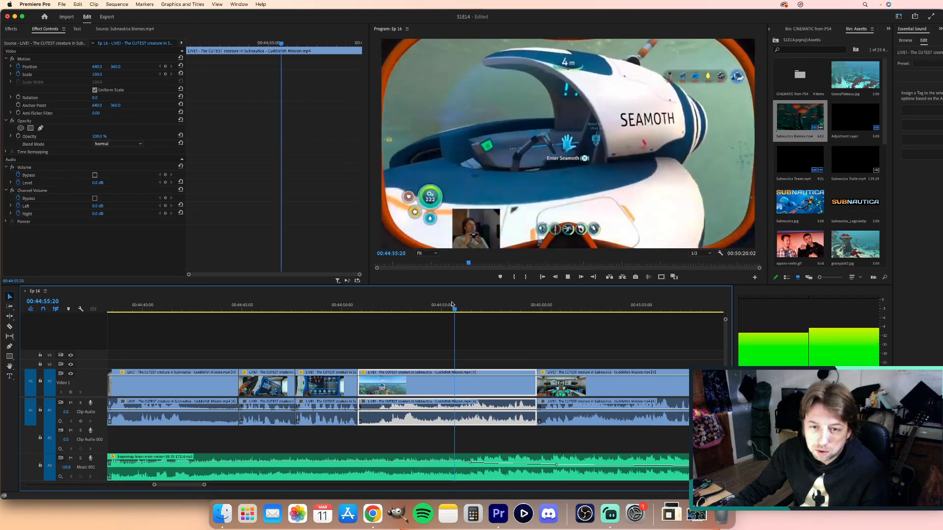
key(space)
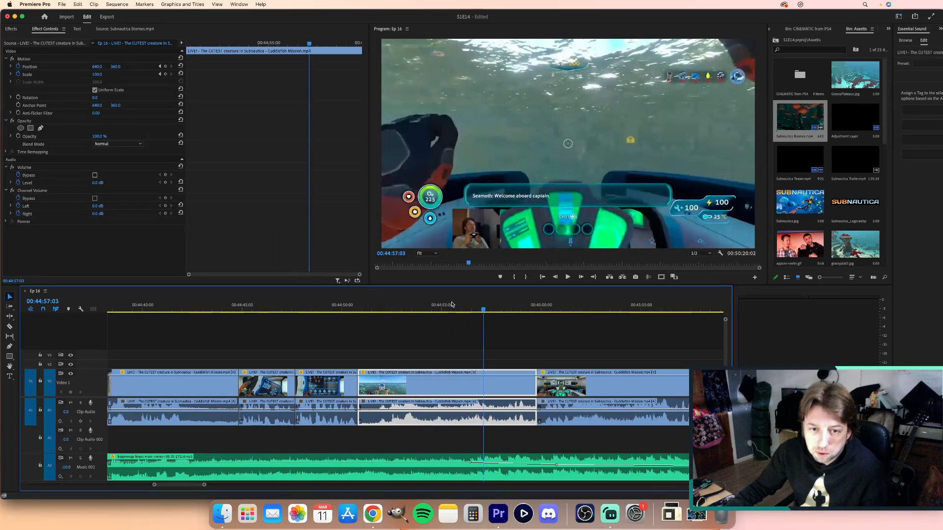
drag(532, 388, 482, 388)
Play the Seamoth cockpit clip after the gap and trim its start to 00:45:03:11.
click(537, 307)
key(space)
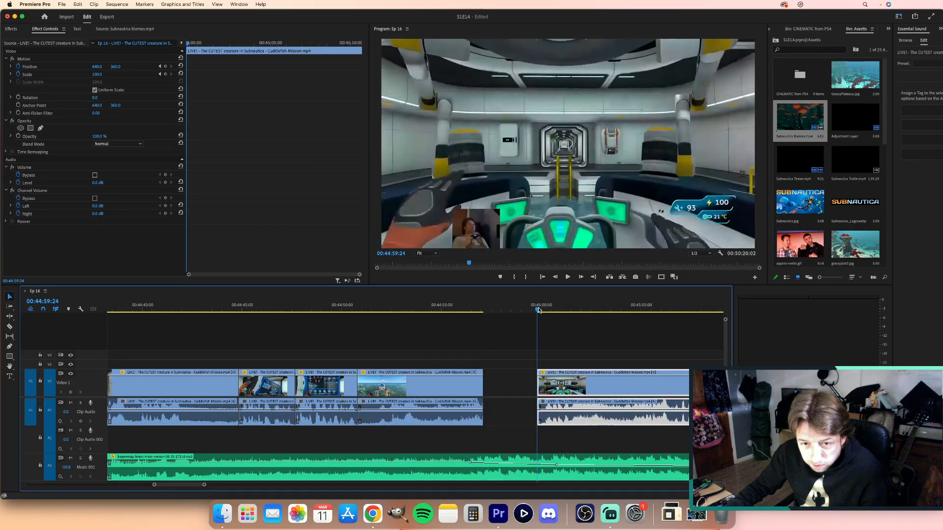
key(minus)
key(minus)
key(minus)
key(minus)
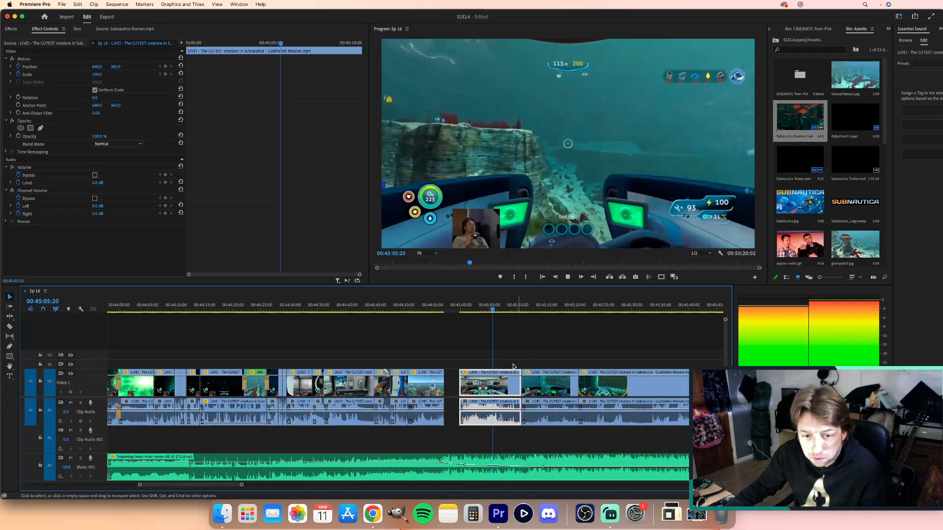
key(space)
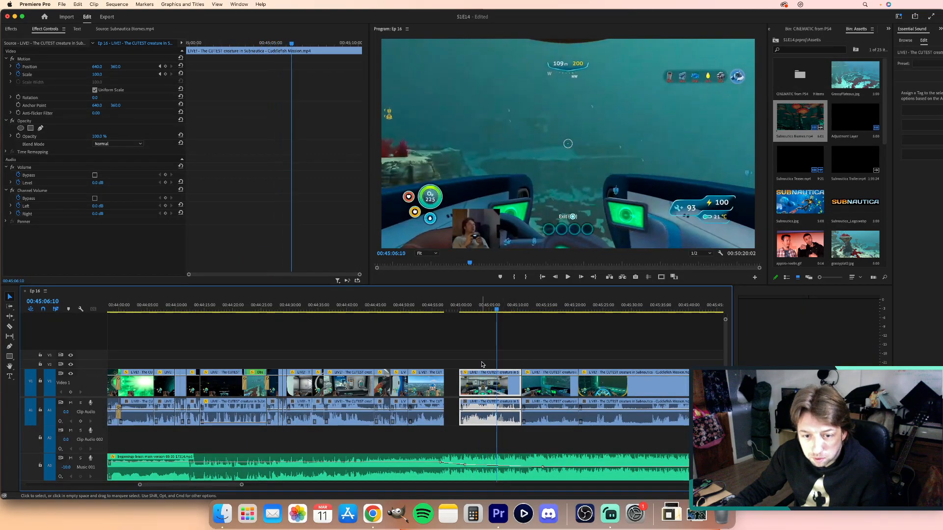
click(476, 301)
key(space)
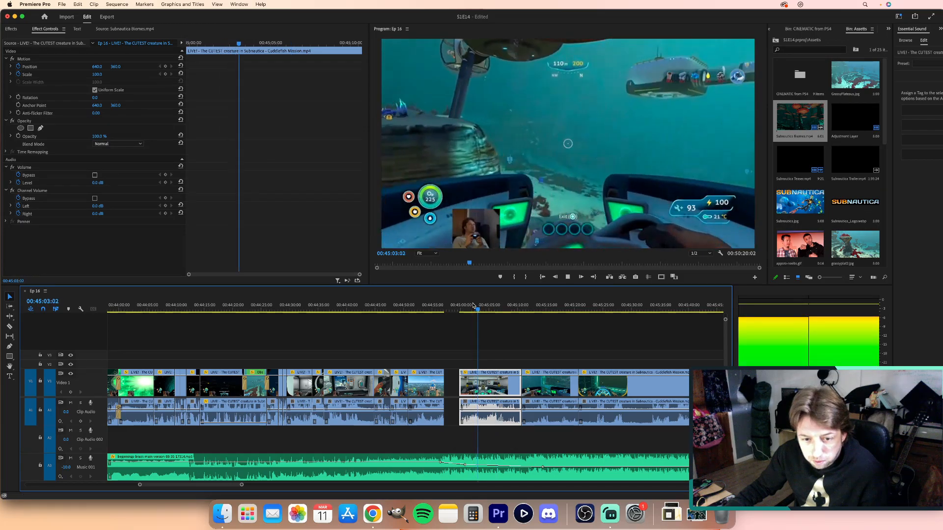
key(space)
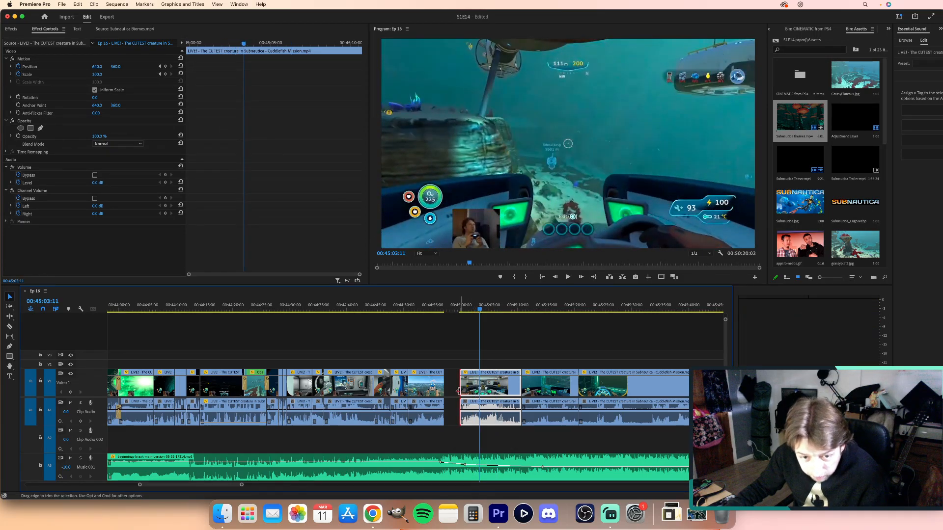
drag(459, 392, 479, 392)
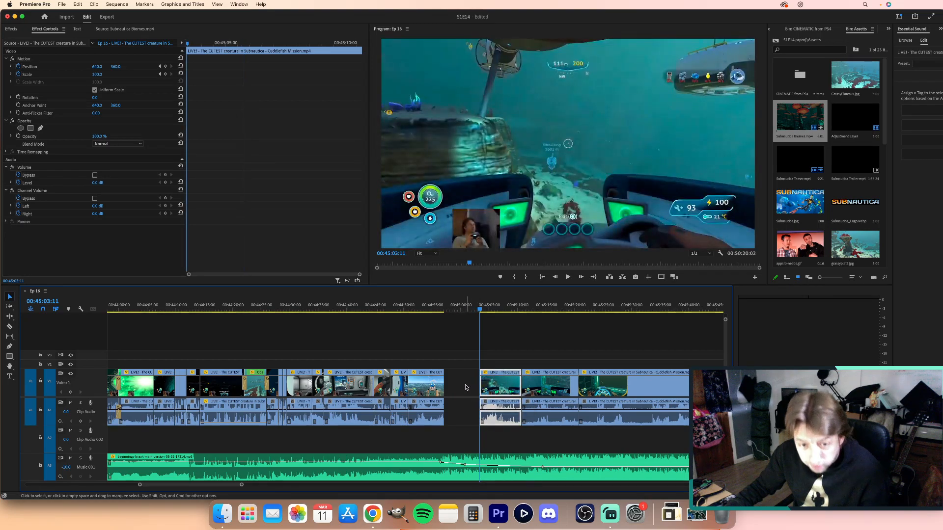
Remove the empty gap between the Seamoth boarding clip and the following clip so they join at 00:44:57:03.
click(465, 387)
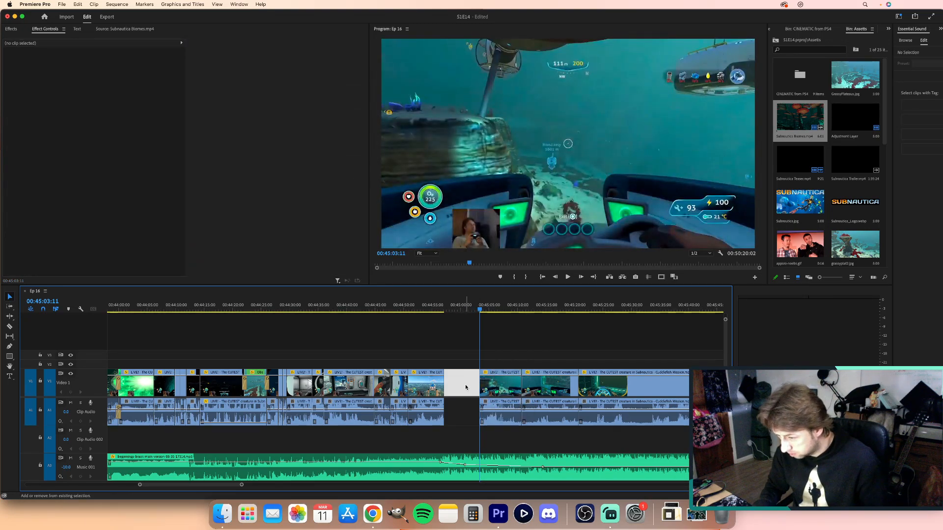
key(Delete)
click(466, 387)
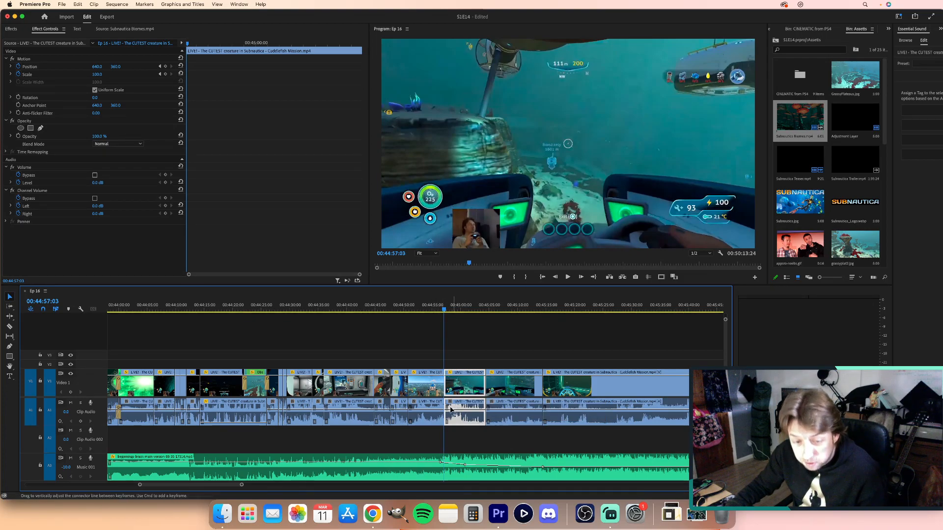
Replay the joined Seamoth section and ripple delete the short cockpit clip starting at 00:44:57:03.
click(399, 310)
key(space)
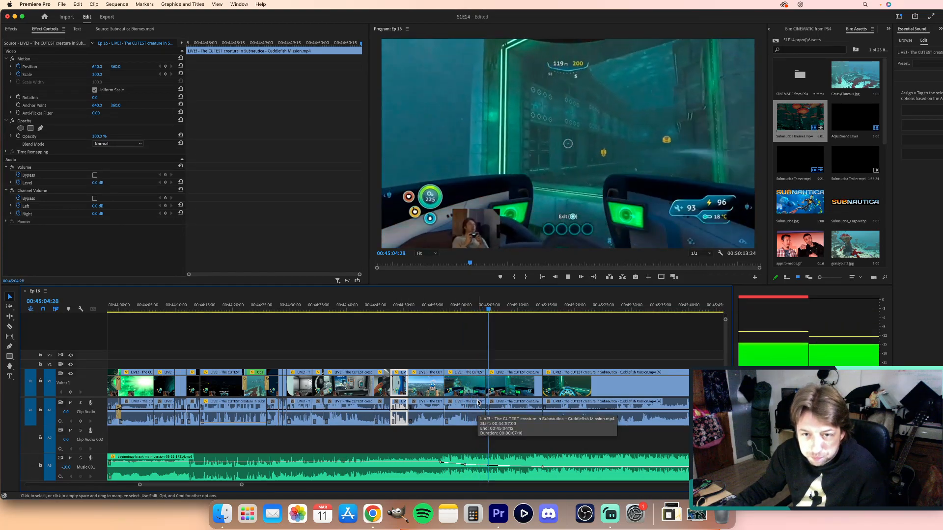
click(438, 305)
key(space)
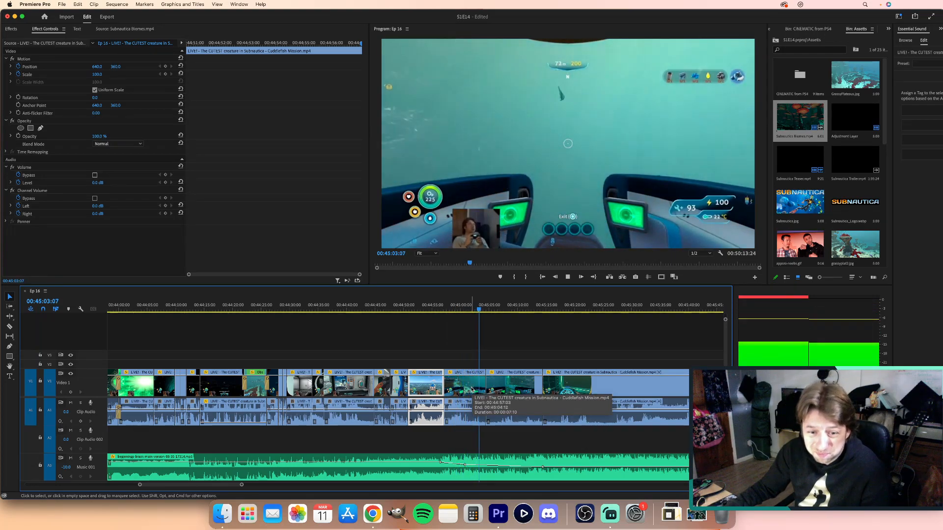
key(space)
key(Up)
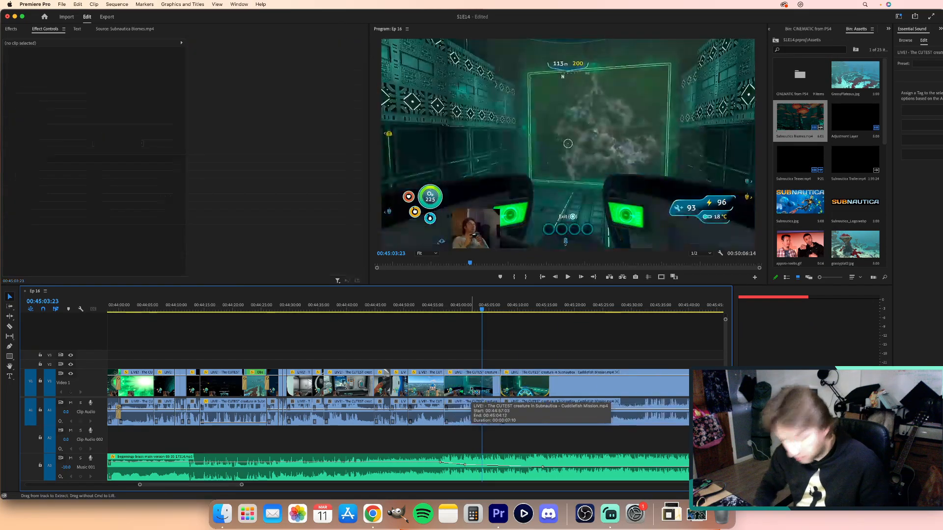
Move the audio of the clip at 00:44:59:16 to the second audio track, unlink it, and extend its start under the previous clip.
click(421, 308)
key(space)
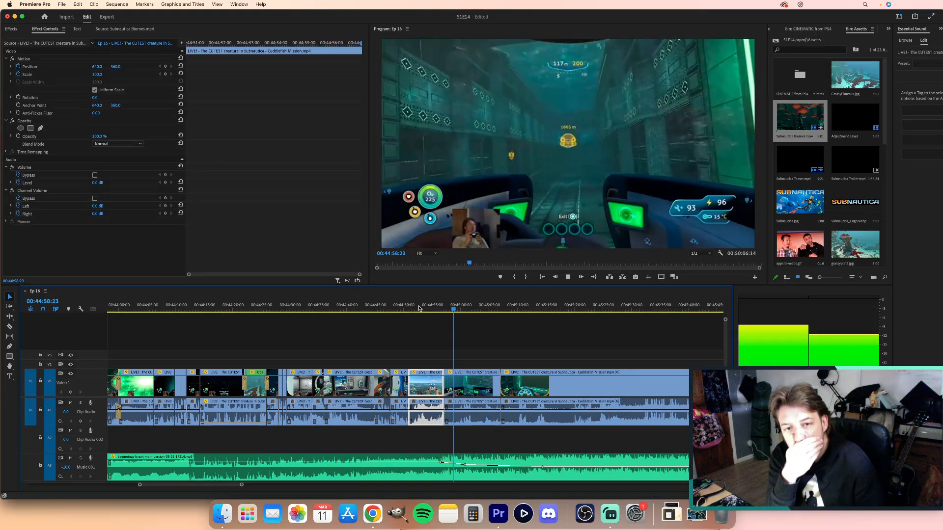
key(space)
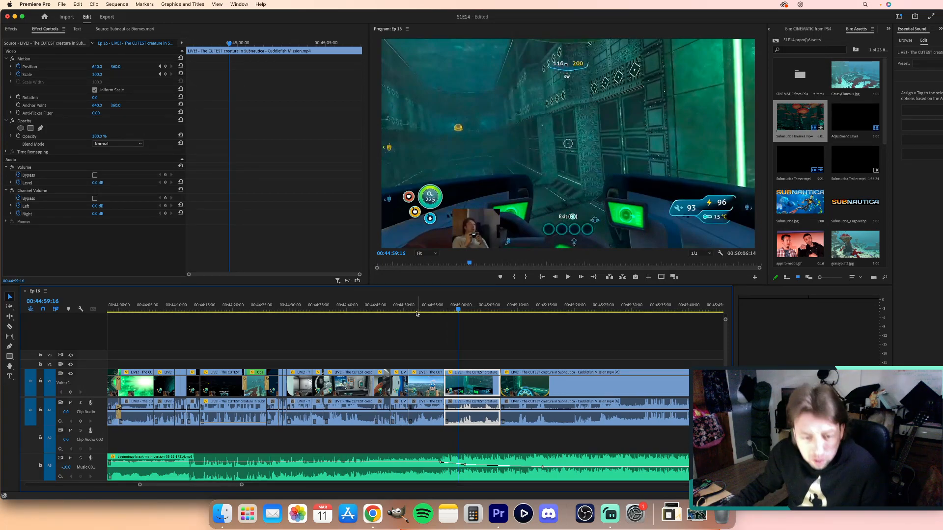
drag(480, 425, 480, 439)
right_click(481, 439)
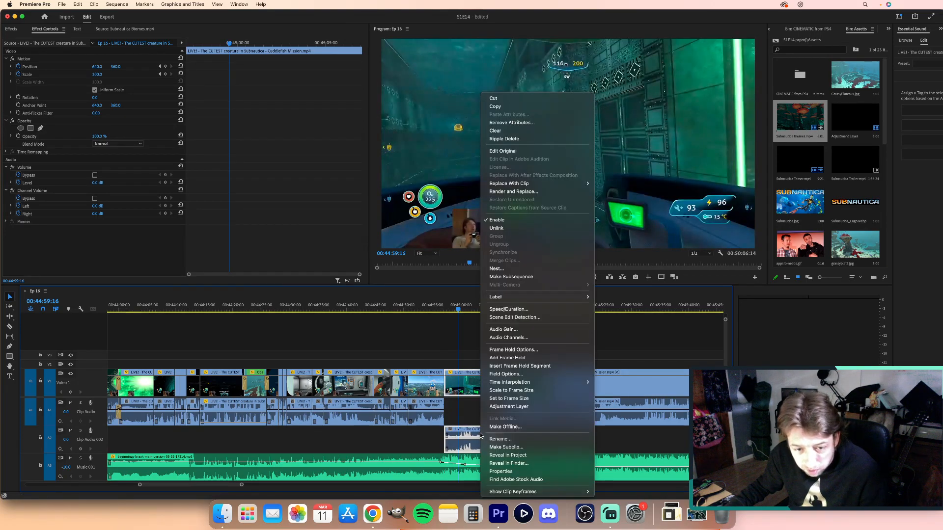
click(497, 228)
drag(446, 448, 421, 447)
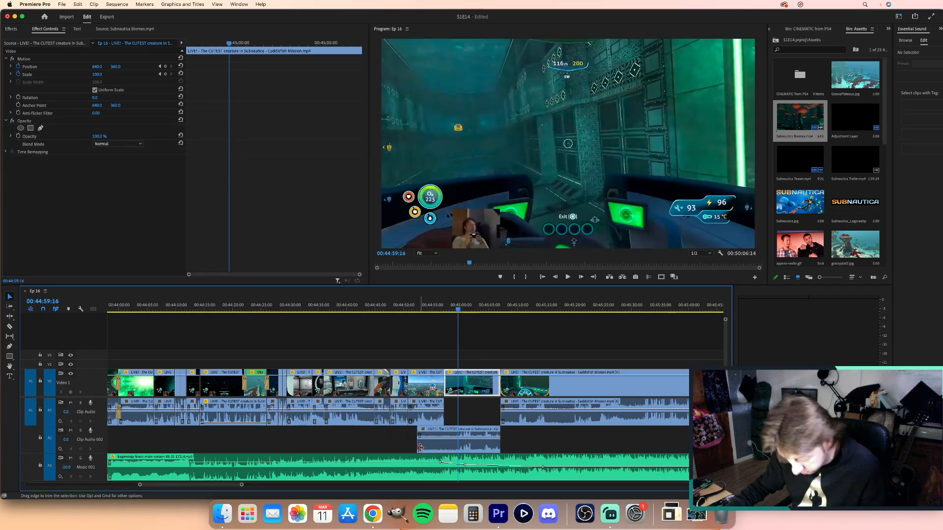
Undo the audio extension and move the unlinked audio back to the first audio track beneath its video.
key(super+z)
key(super+z)
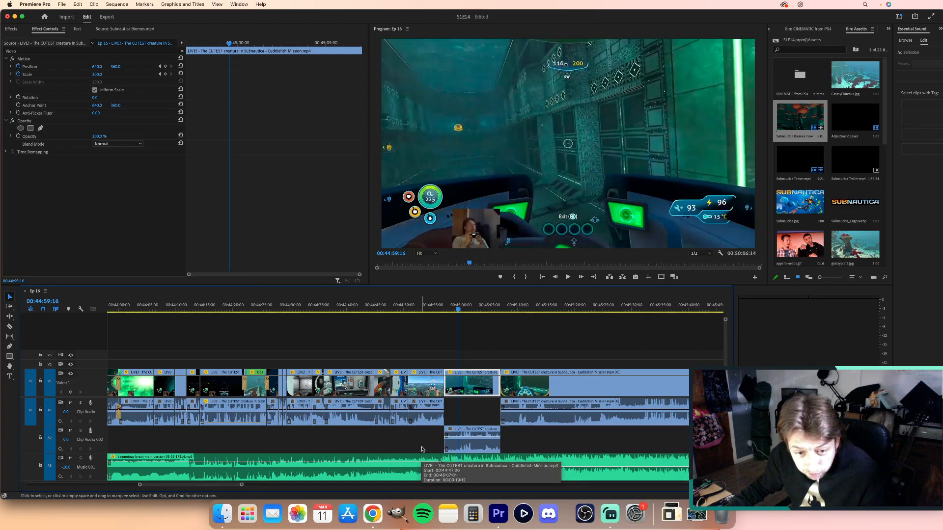
drag(476, 447, 474, 423)
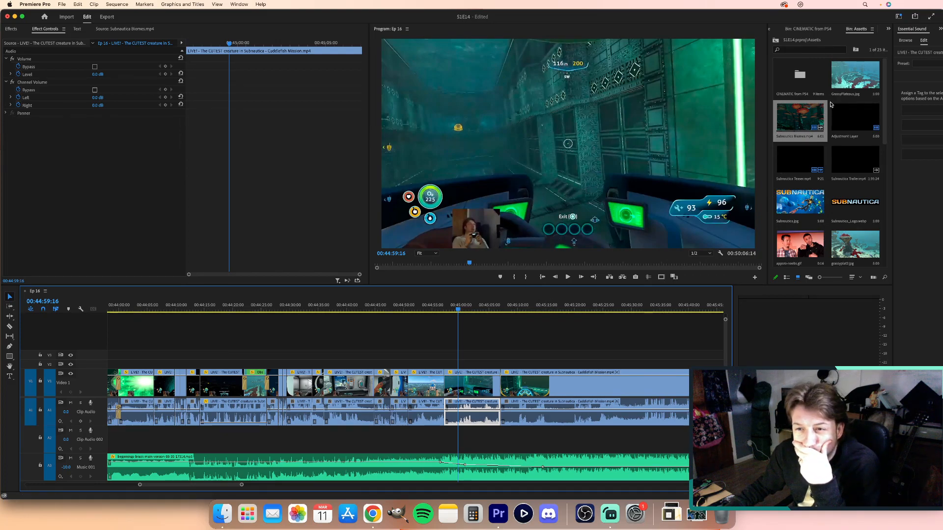
From the CINEMATIC from PS4 bin, open the Gun Moonpool clip in the source monitor and mark its In point at 00:03:21:28.
double_click(800, 75)
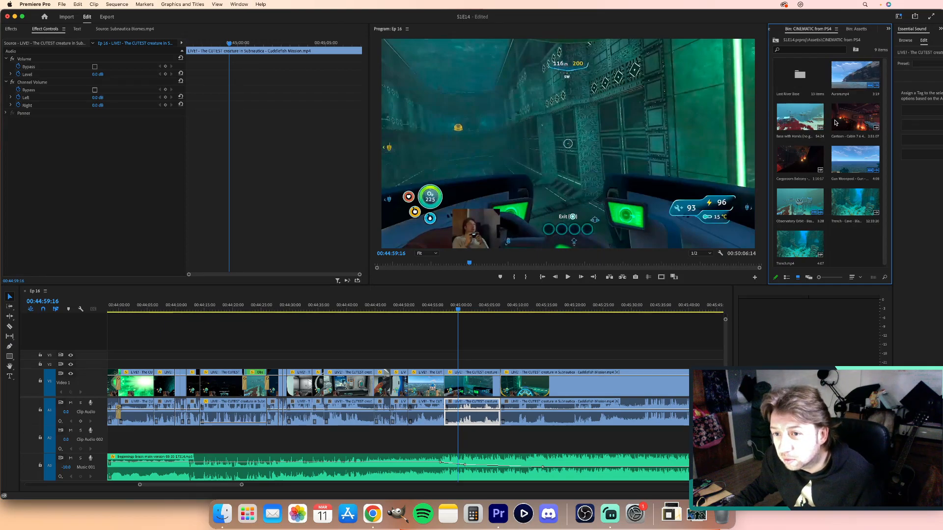
double_click(840, 163)
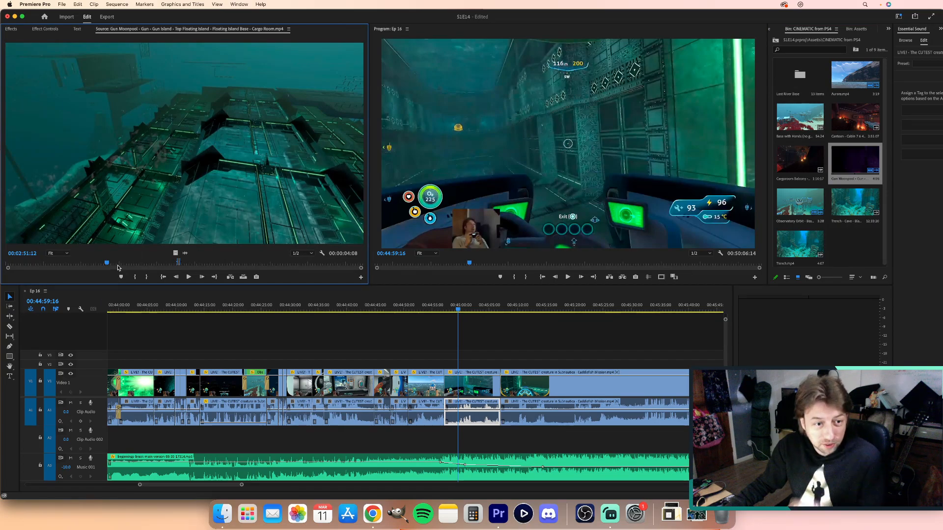
mouse_move(118, 265)
mouse_down()
mouse_move(82, 265)
mouse_move(151, 272)
mouse_move(123, 272)
mouse_up()
key(i)
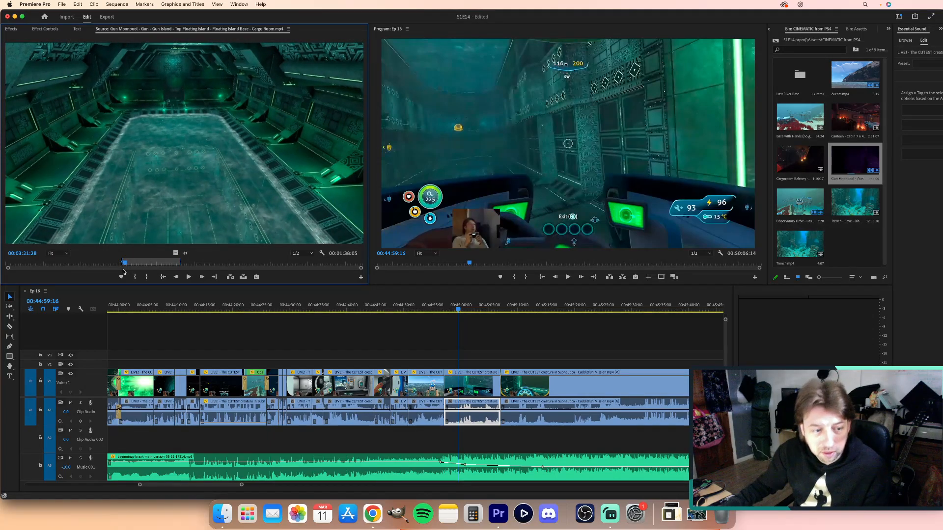
Back the Gun Moonpool source clip up to about 00:03:20:25, play it, and mark the Out point at 00:03:26:00.
key(Left)
key(Left)
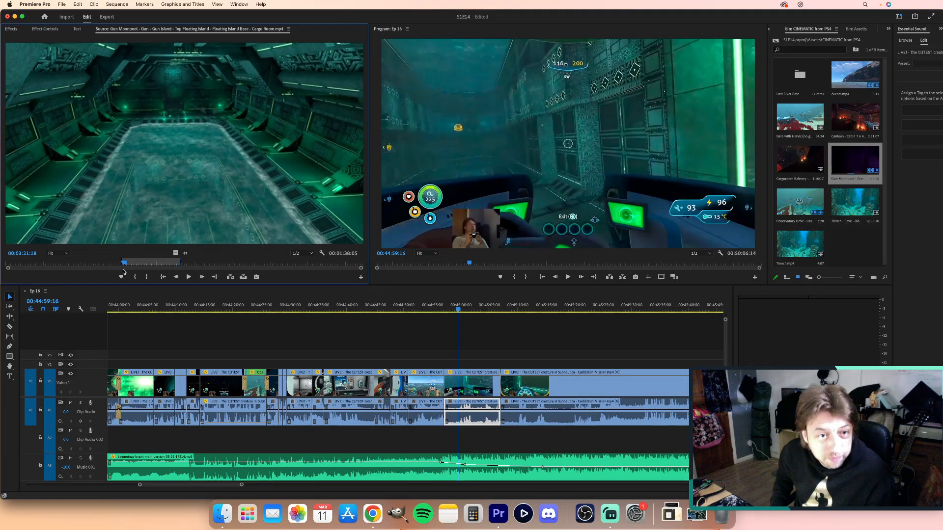
key(Left)
key(Left)
key(Left)
key(Left)
key(Left)
key(Left)
key(Left)
key(Left)
key(Left)
key(Left)
key(Left)
key(Left)
key(Left)
key(Left)
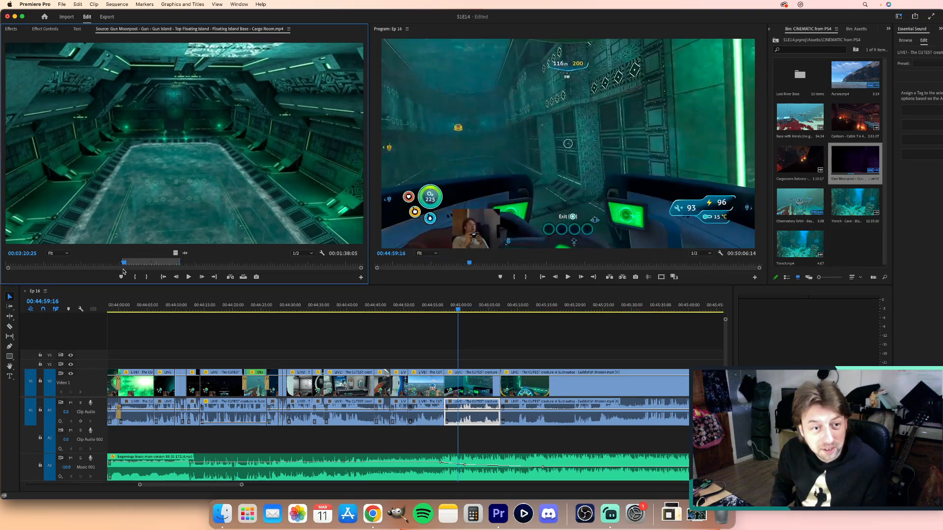
key(space)
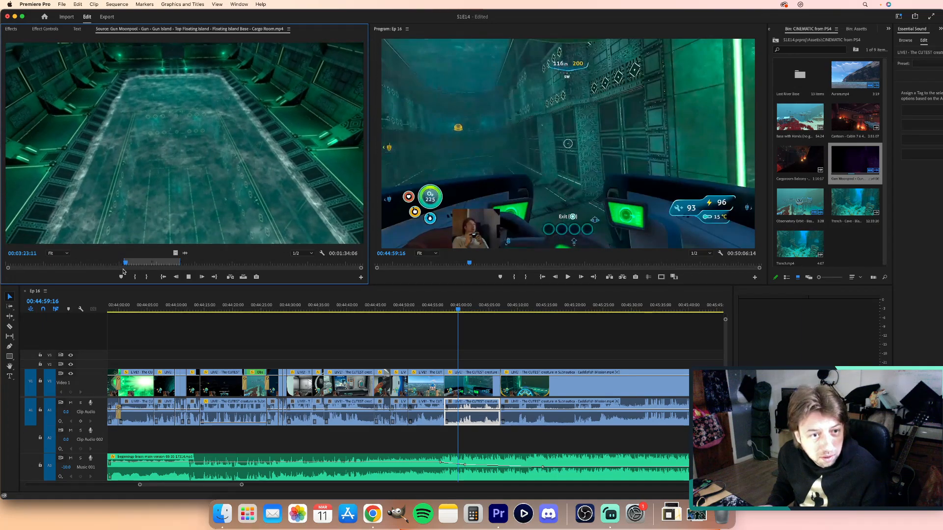
key(space)
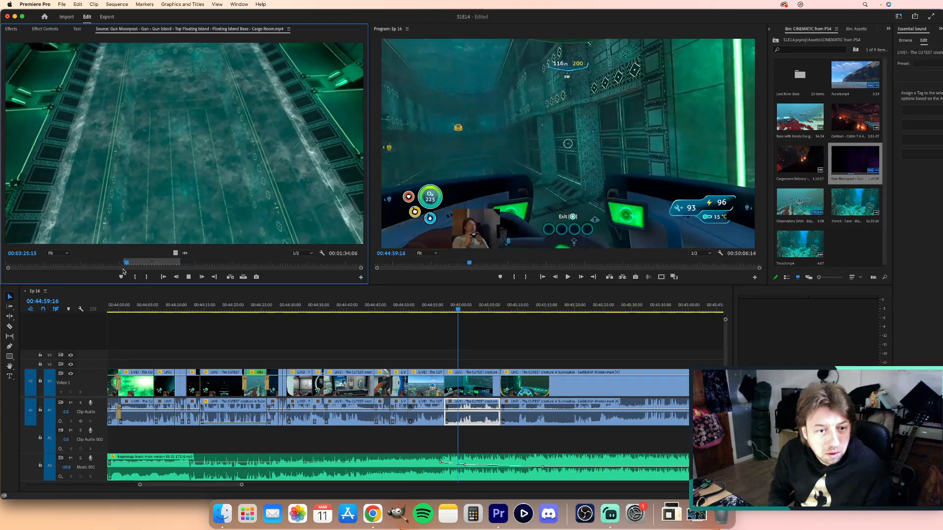
key(space)
key(o)
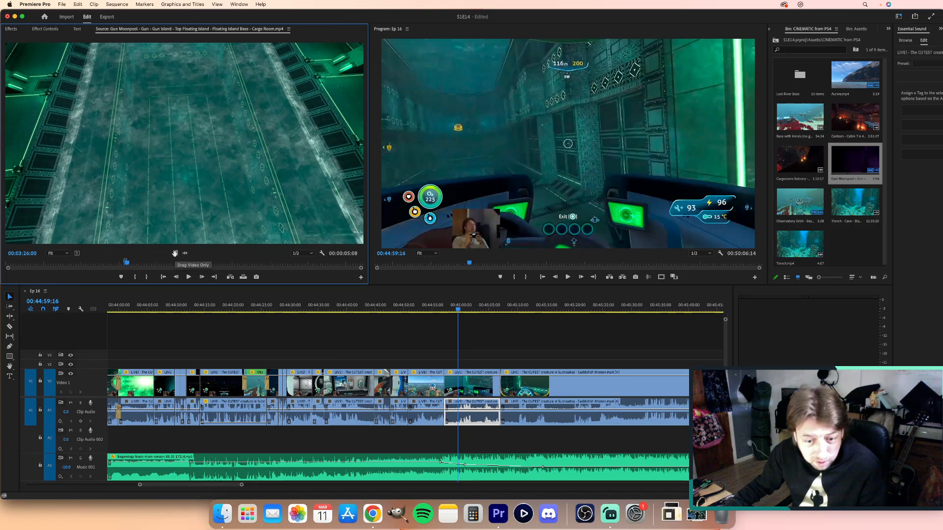
Shift the clips after 00:44:57 later in the sequence and place the marked Gun Moonpool segment, video only, in the gap on Video 1.
scroll(540, 348, down, 6)
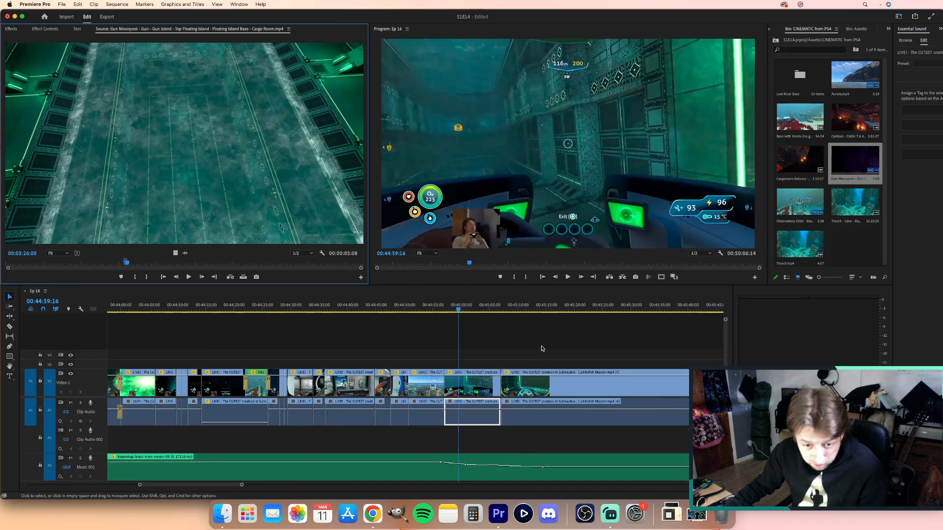
scroll(542, 349, down, 5)
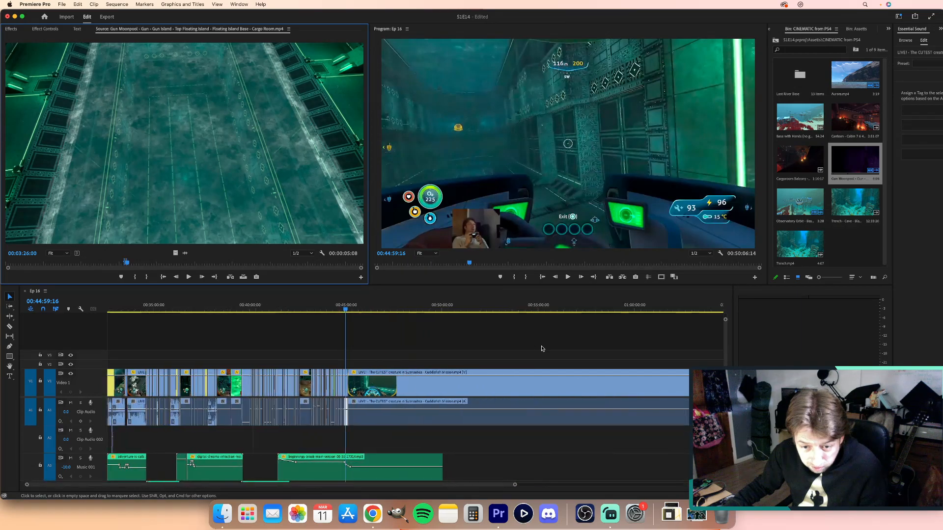
scroll(391, 352, up, 8)
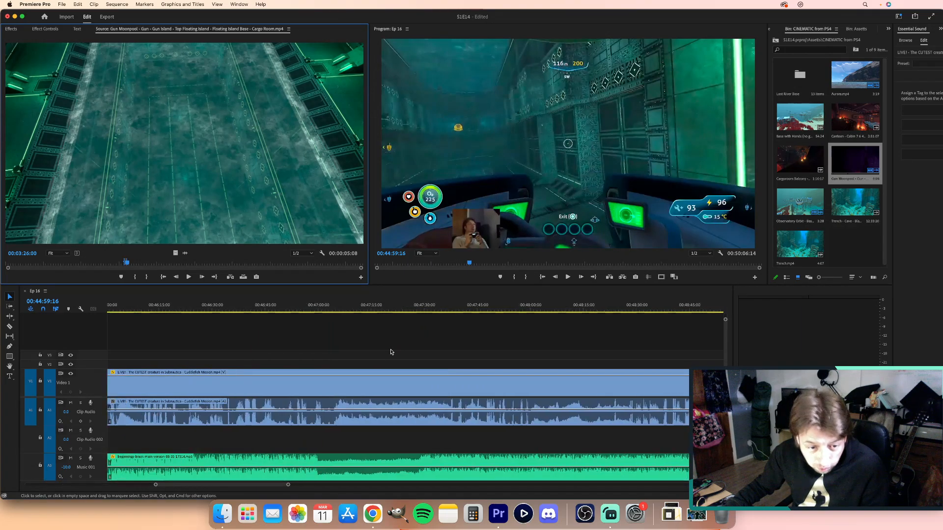
scroll(392, 352, left, 2)
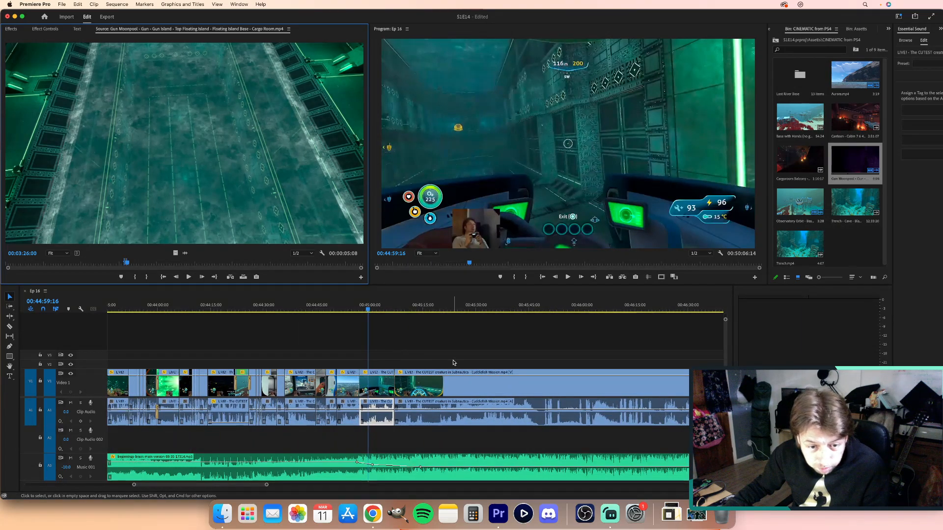
drag(454, 362, 506, 386)
drag(173, 253, 365, 372)
key(equal)
key(equal)
key(equal)
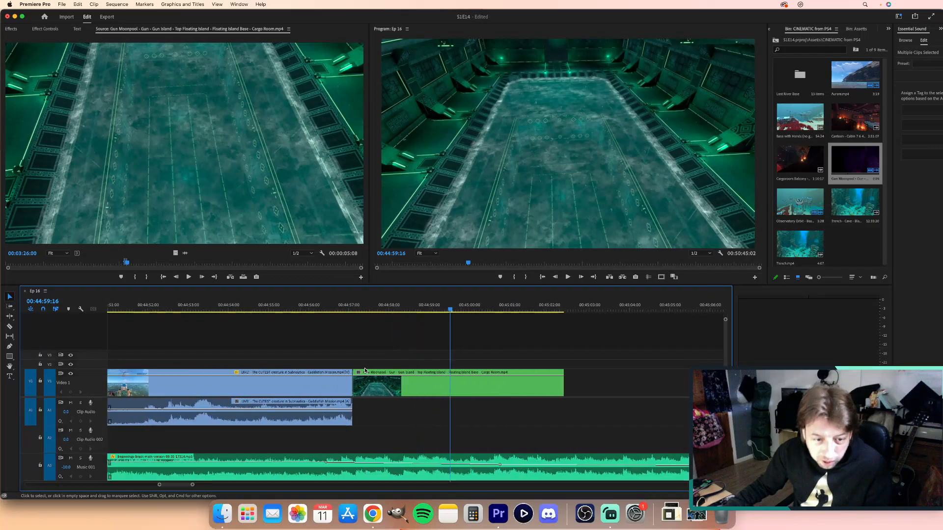
Remove the empty gap after the Gun Moonpool clip so the following gameplay footage starts directly at its end.
drag(344, 305, 326, 322)
click(377, 349)
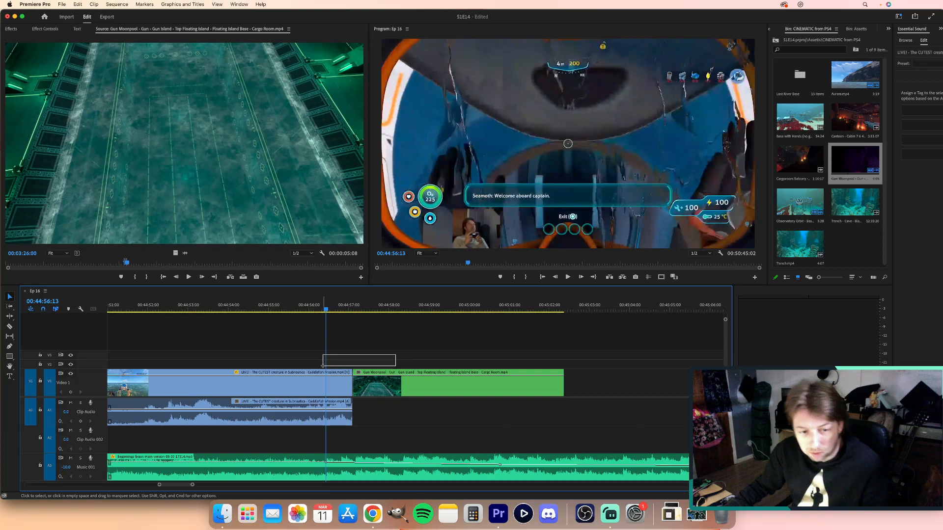
click(609, 382)
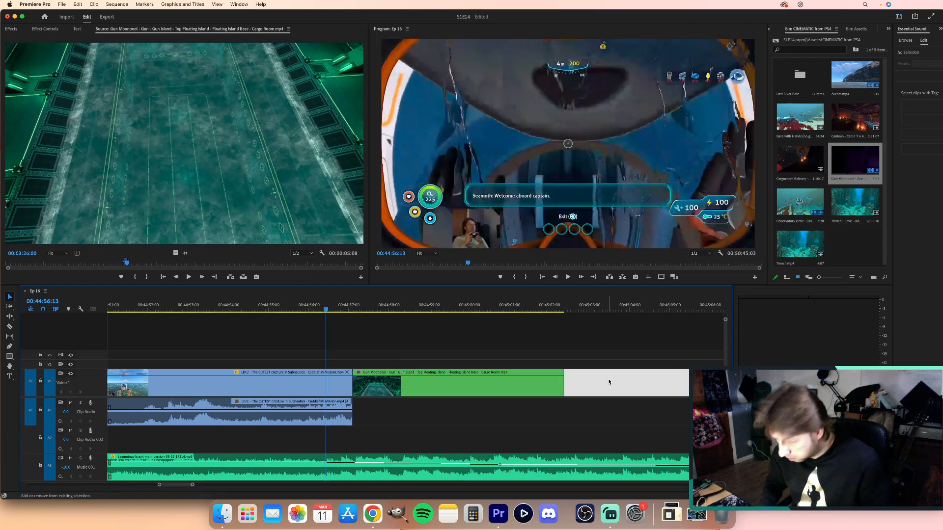
key(Delete)
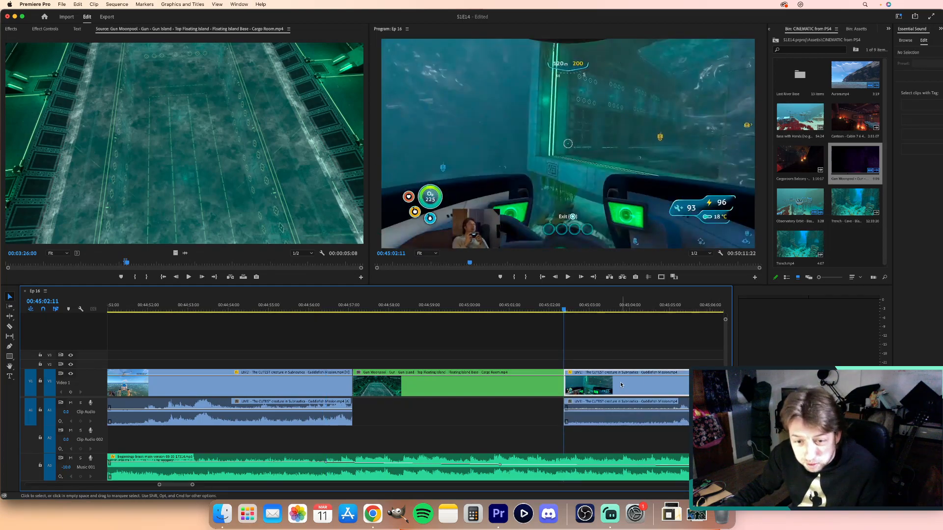
Extend the start of the following gameplay clip's audio back under the Gun Moonpool clip until it meets the preceding audio.
click(581, 421)
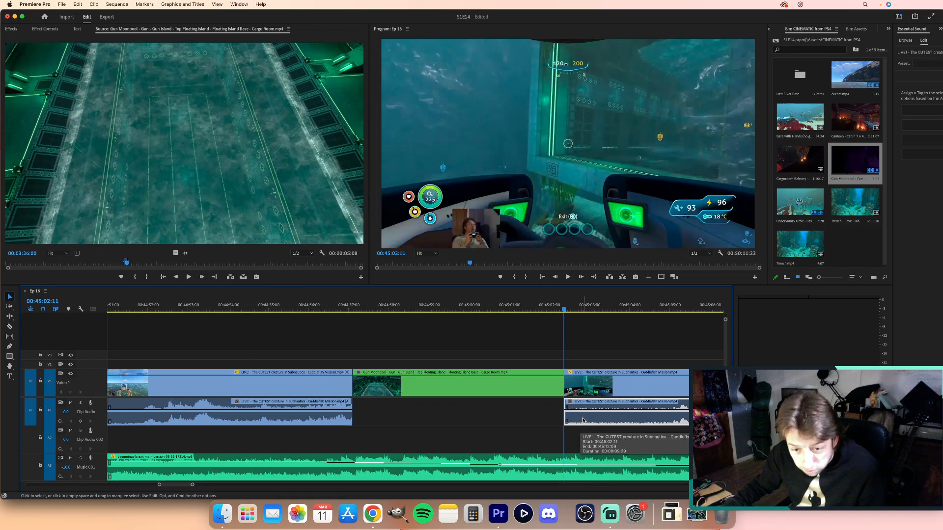
right_click(583, 420)
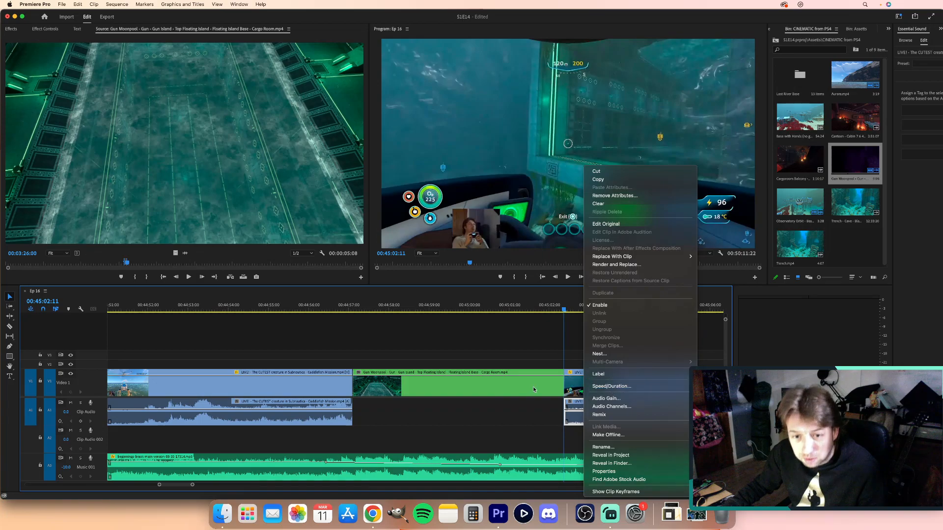
click(515, 418)
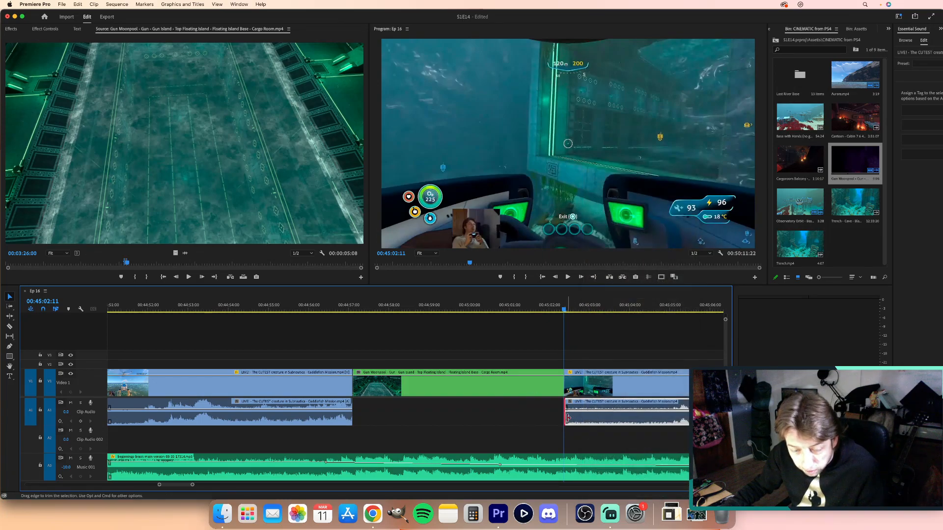
drag(566, 418, 342, 421)
Add a Constant Power crossfade to the audio join and Cross Dissolves at both ends of the Gun Moonpool clip.
key(super+shift+d)
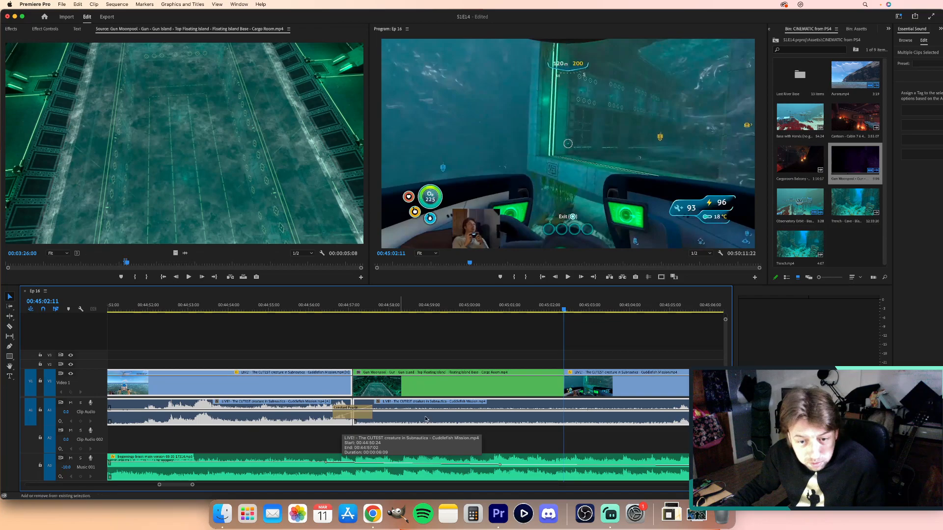
drag(589, 346, 299, 384)
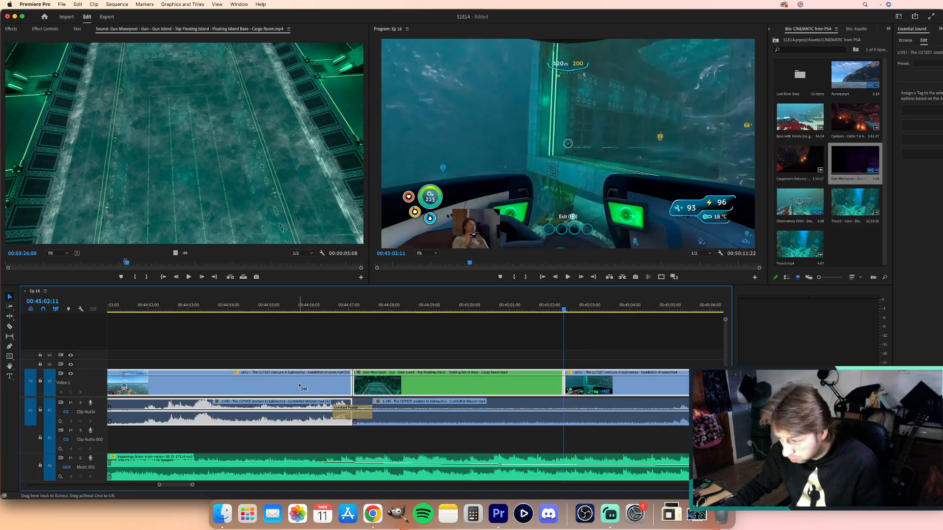
key(super+d)
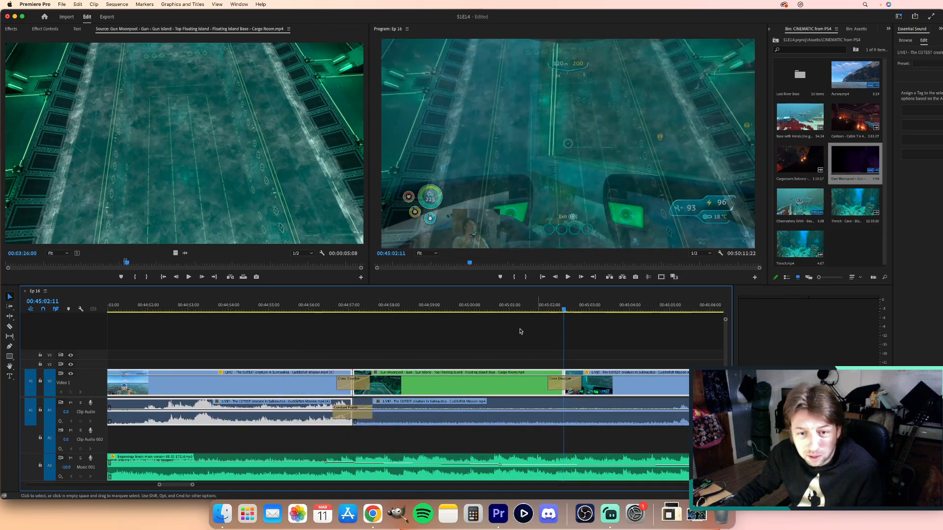
Play the sequence from 00:44:55:24 through the Gun Moonpool insert to about 00:45:16 to check the transitions.
click(303, 308)
key(minus)
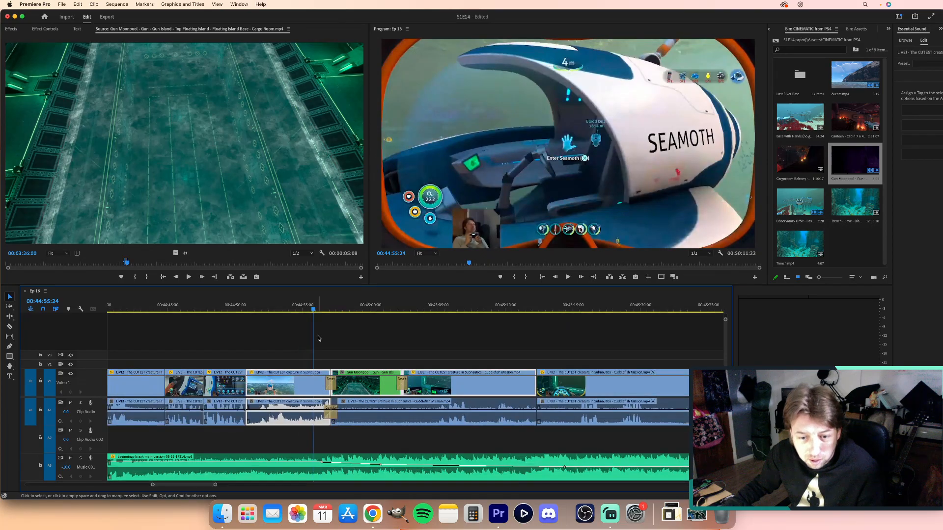
key(space)
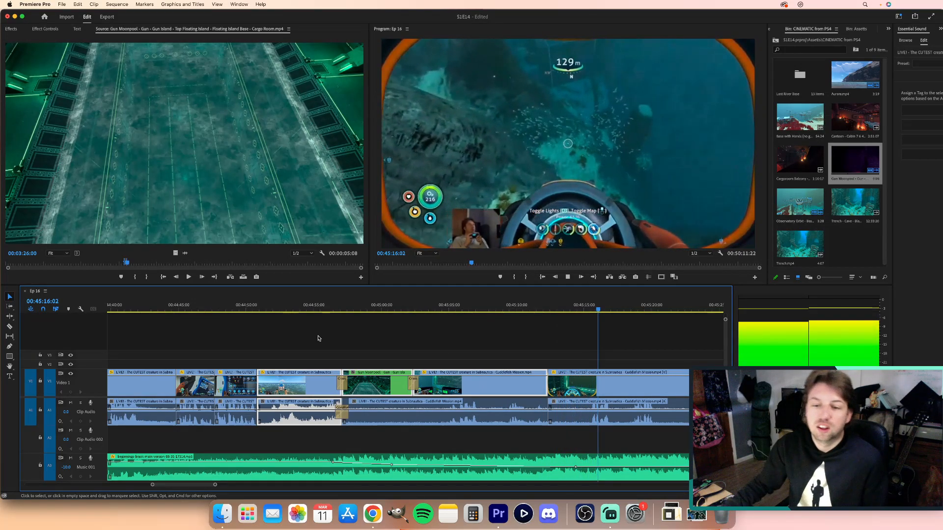
key(space)
Link the video and extended audio of the gameplay clip that follows the Gun Moonpool insert.
scroll(516, 353, down, 5)
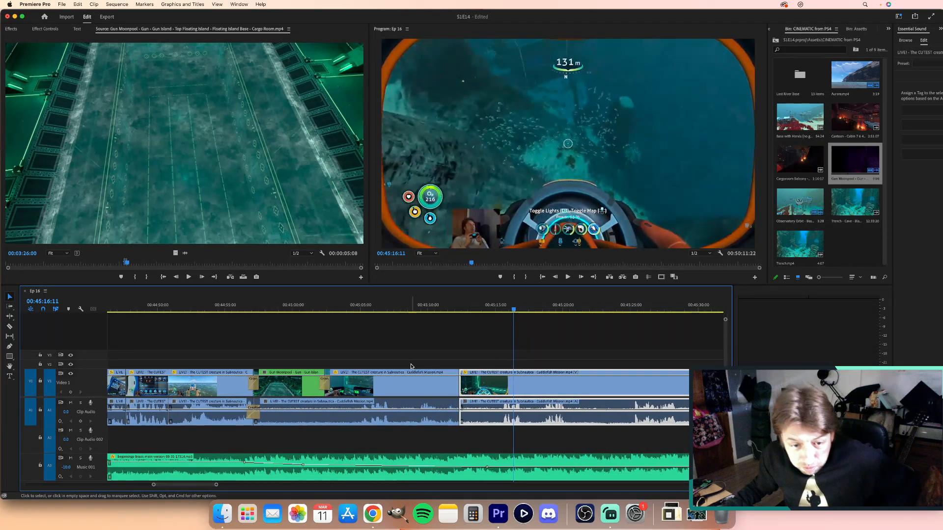
drag(413, 362, 402, 398)
right_click(402, 397)
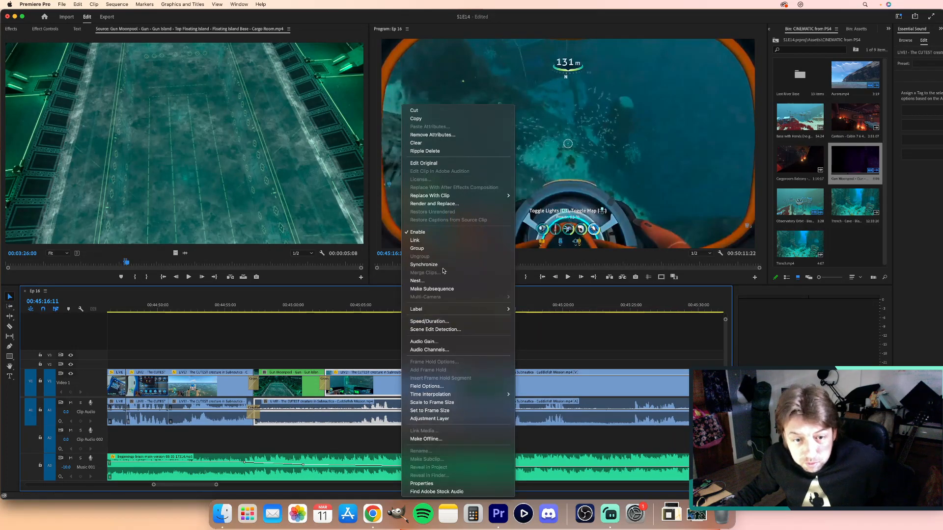
click(433, 242)
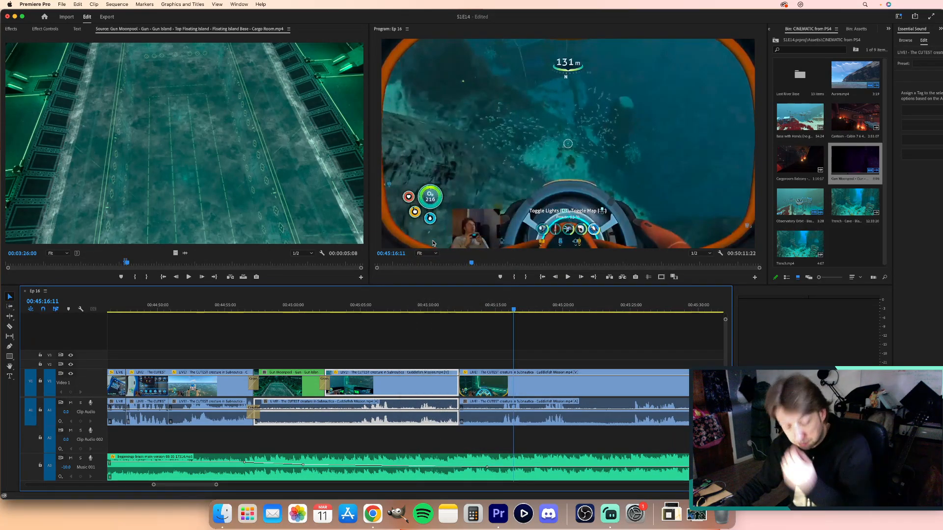
click(432, 356)
Review the gameplay on both sides of the cut at 00:45:11, from about 00:45:05 to 00:45:23, for continuity and unneeded footage.
key(minus)
key(minus)
key(minus)
key(minus)
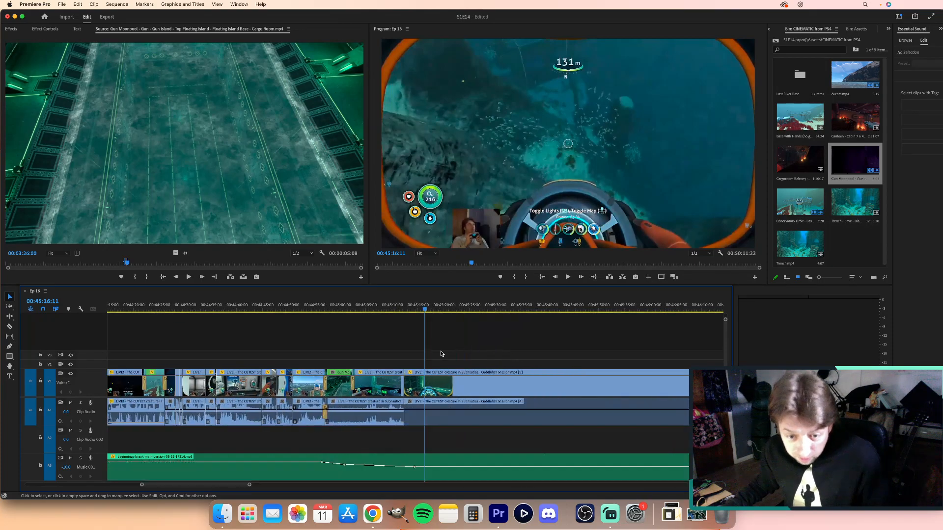
scroll(441, 354, right, 3)
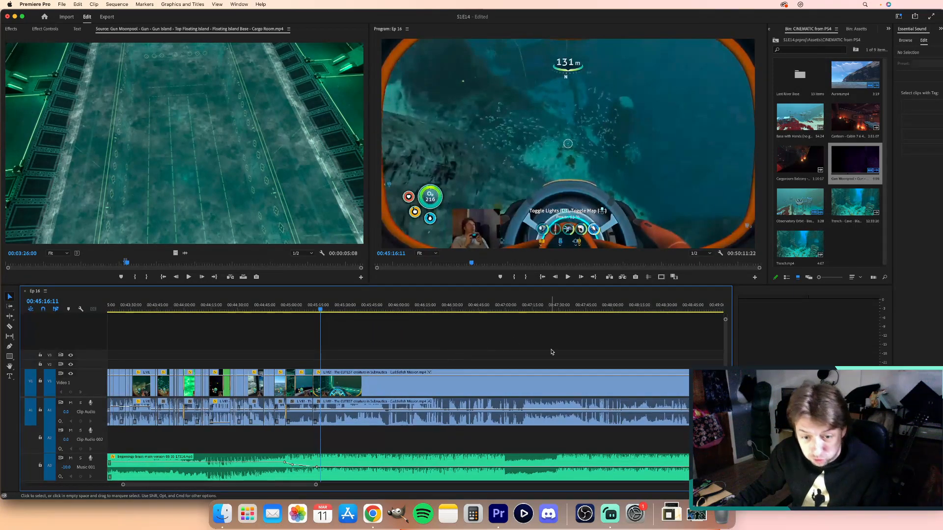
click(311, 307)
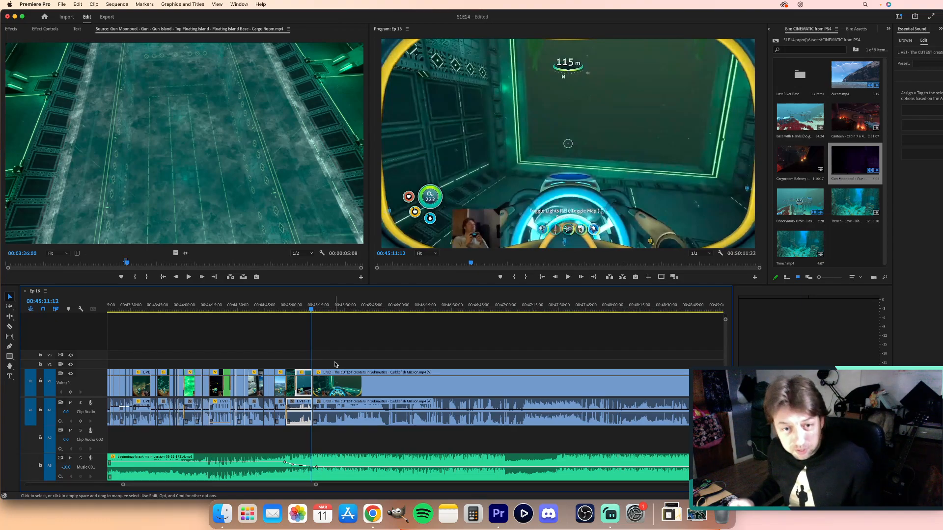
click(301, 306)
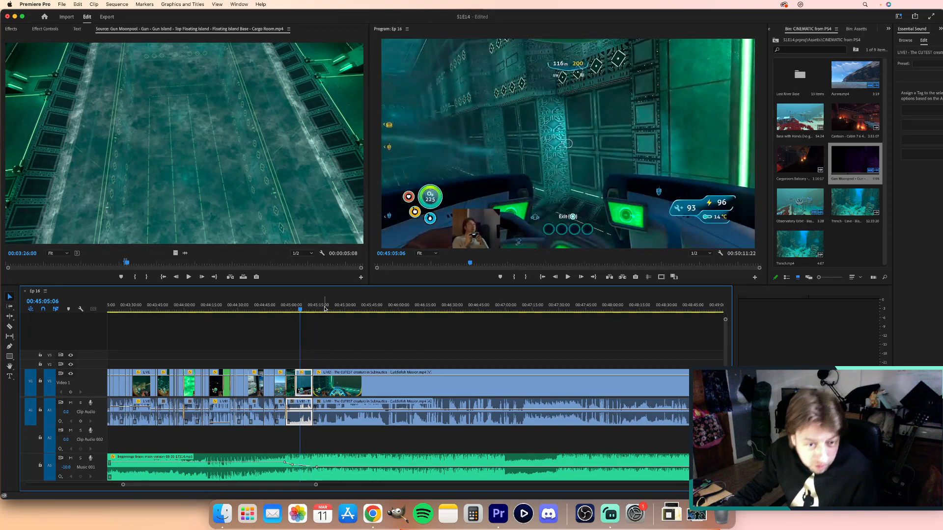
drag(310, 307, 321, 311)
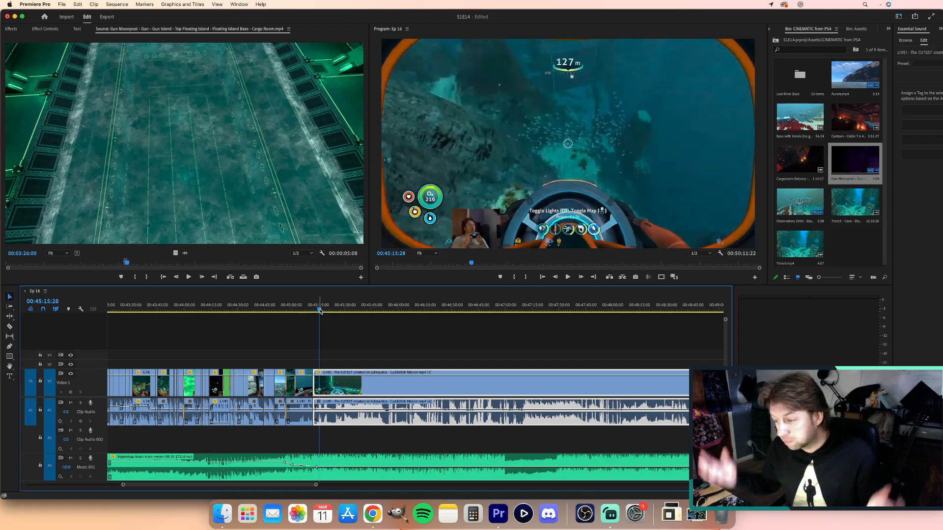
drag(322, 310, 306, 311)
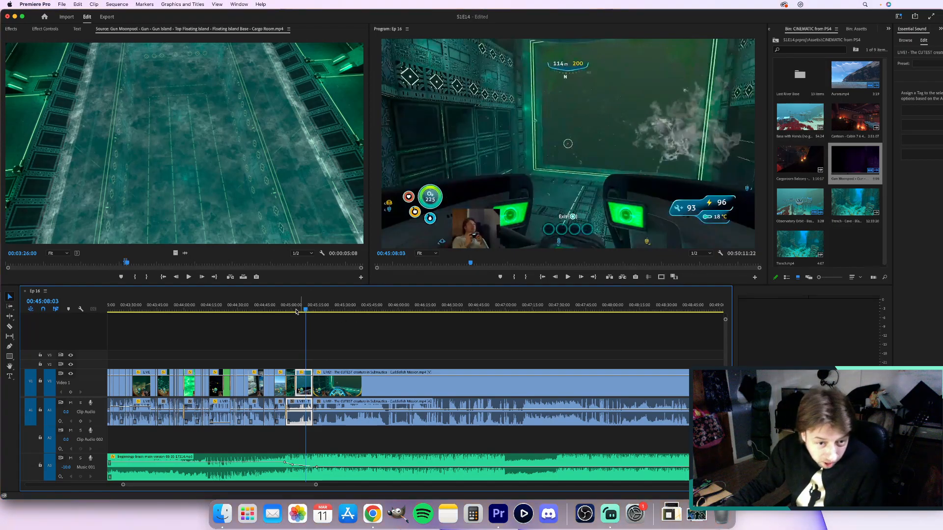
drag(297, 311, 310, 329)
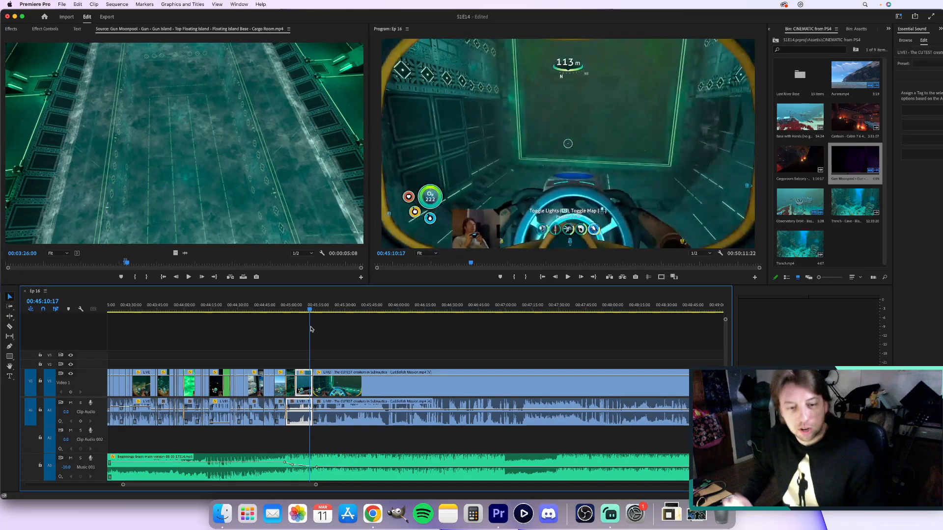
key(space)
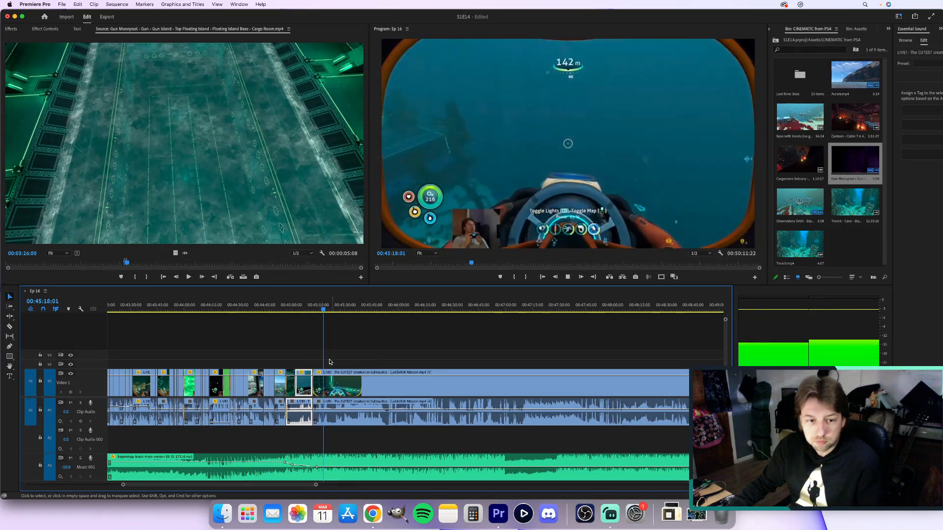
key(=)
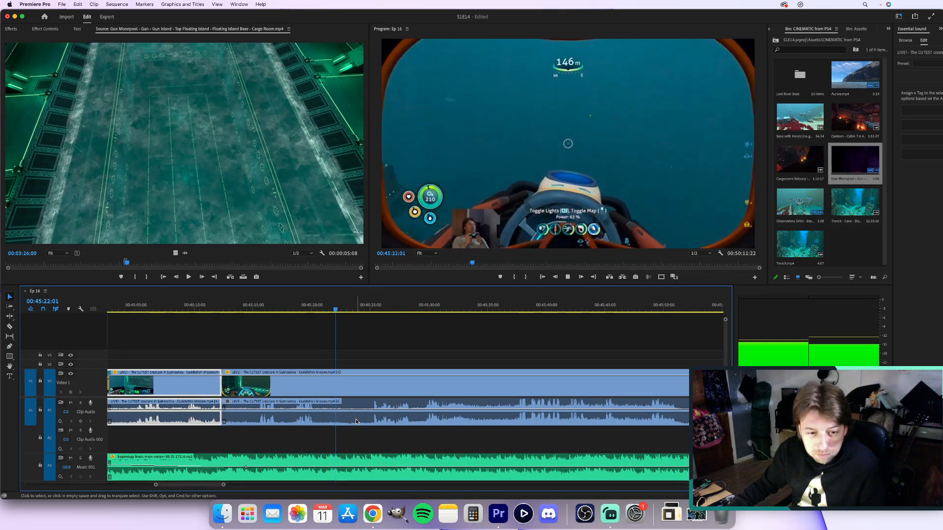
Stop playback and split the gameplay clip that begins around 00:45:13 at about 00:45:15.
click(255, 419)
key(space)
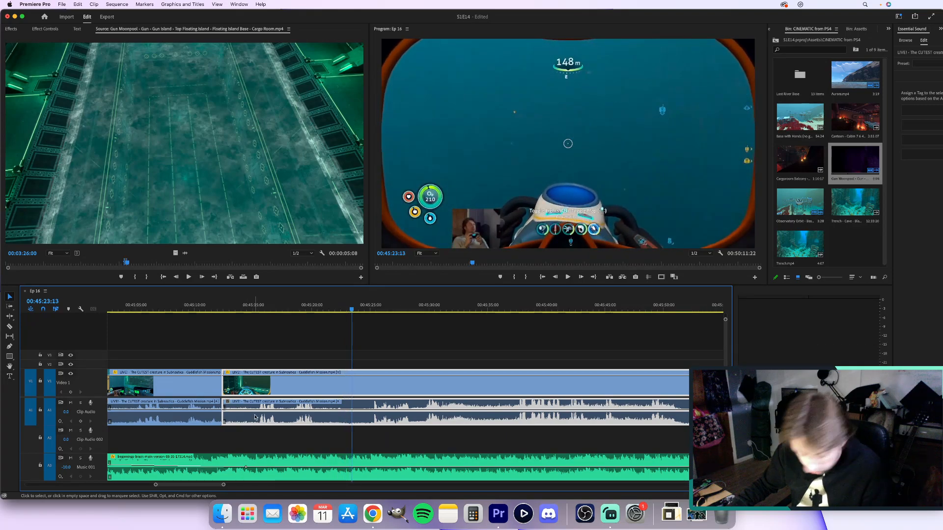
click(258, 417)
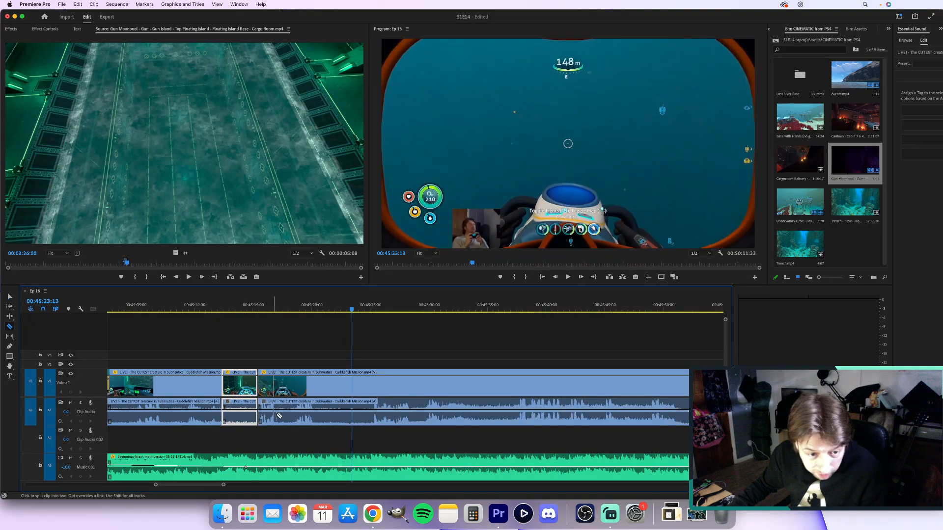
Split the gameplay clip after the 00:45:15 cut at about 00:45:17, 00:45:18:20 and 00:45:21:24.
click(278, 417)
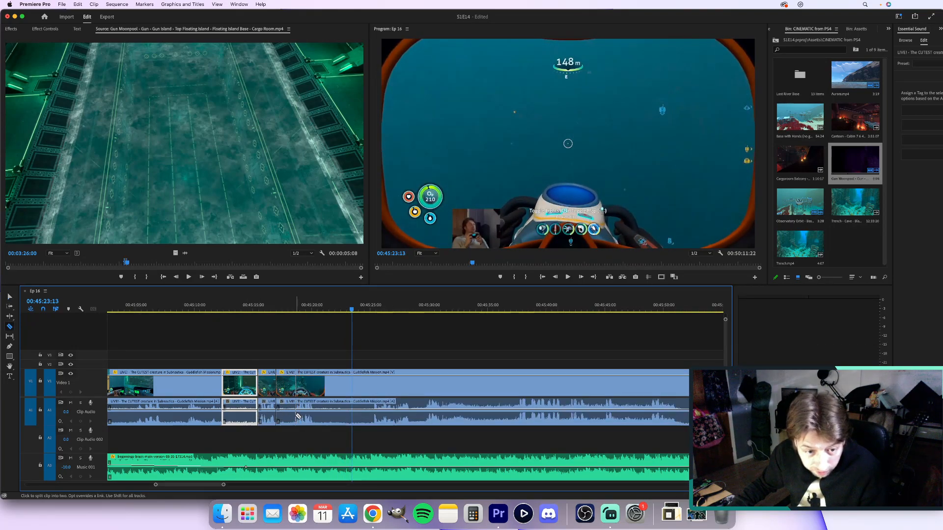
click(298, 417)
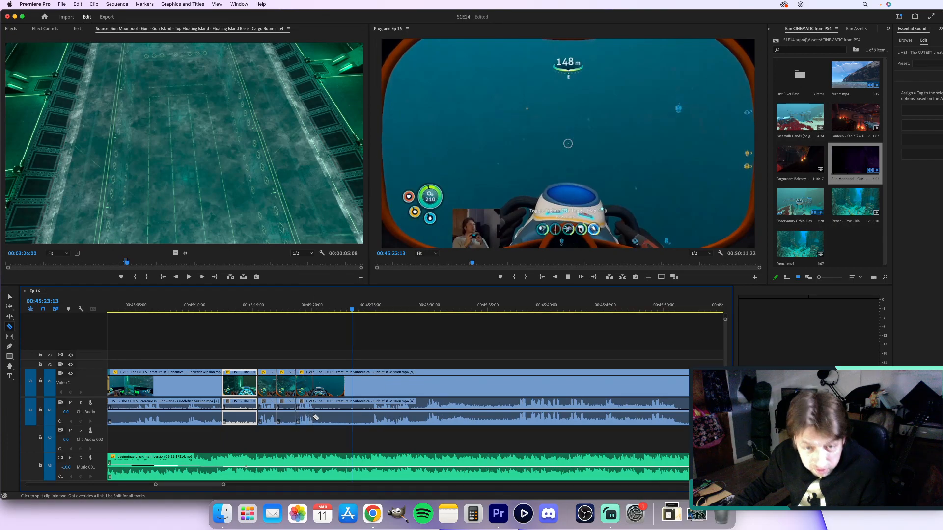
key(space)
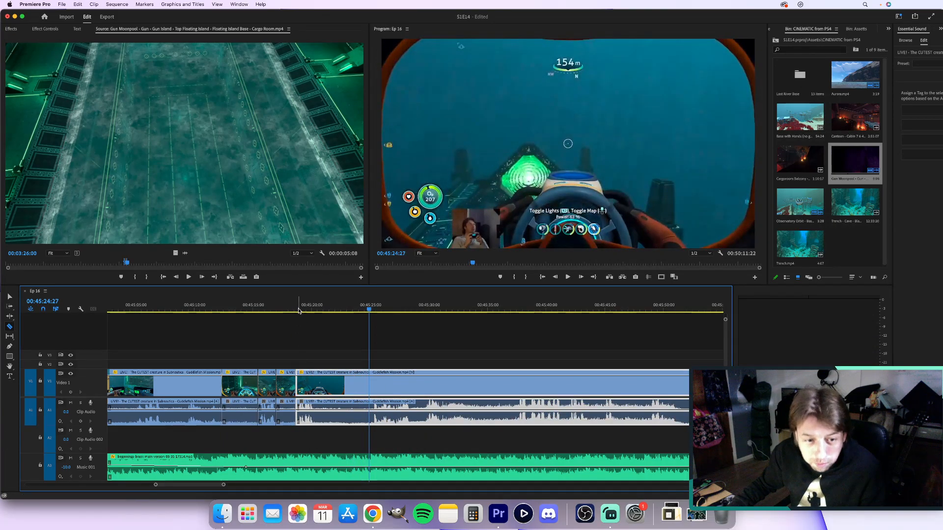
click(301, 308)
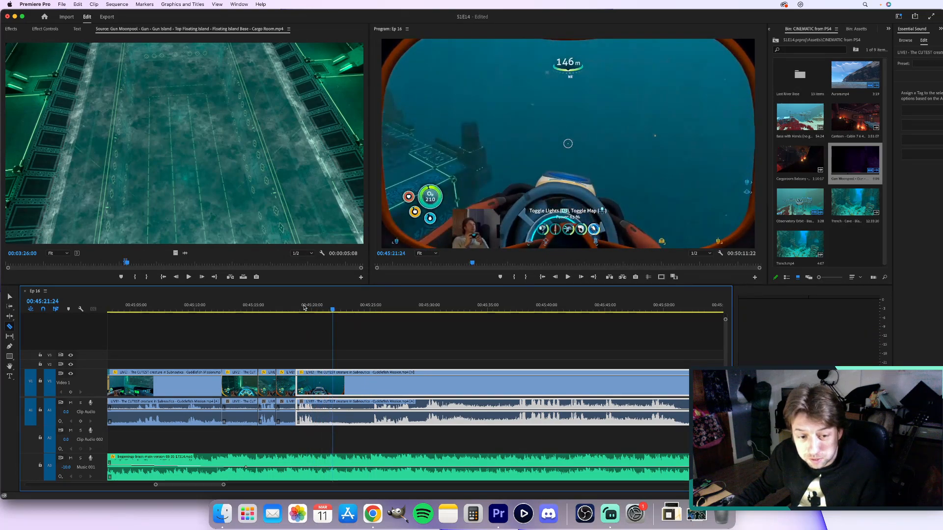
click(333, 401)
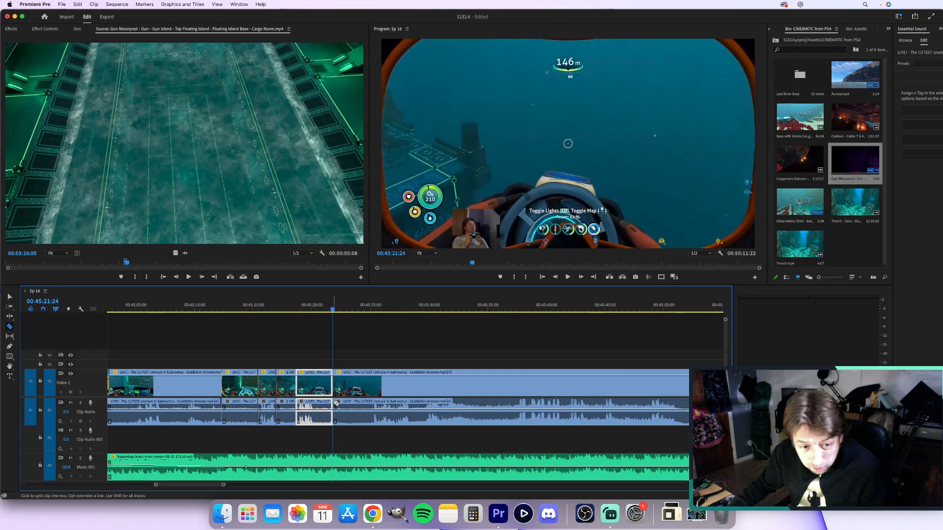
Play the following gameplay and split it at 00:45:30:26, where the green portal flash begins.
key(space)
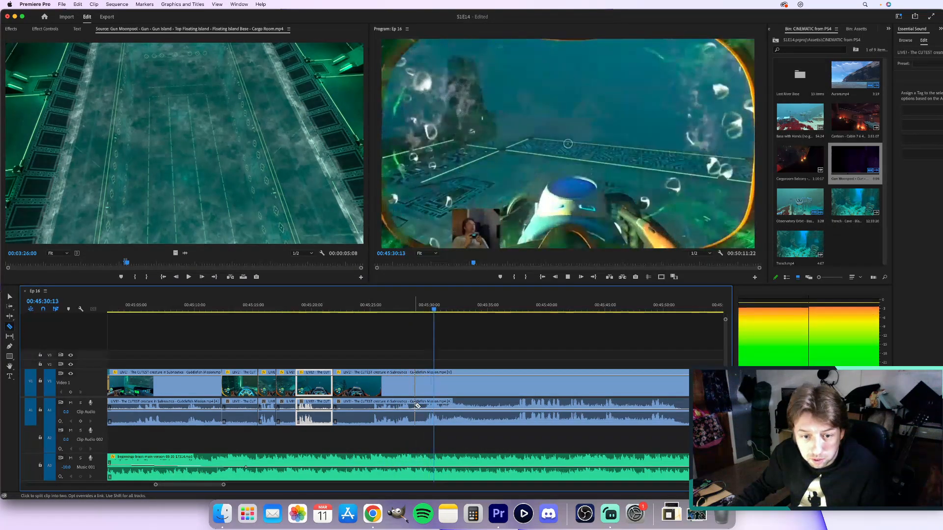
click(424, 306)
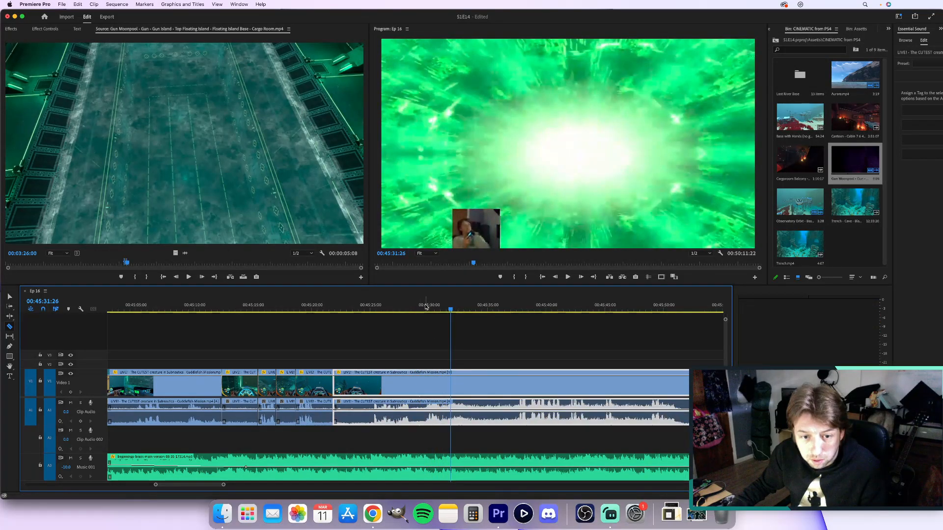
key(space)
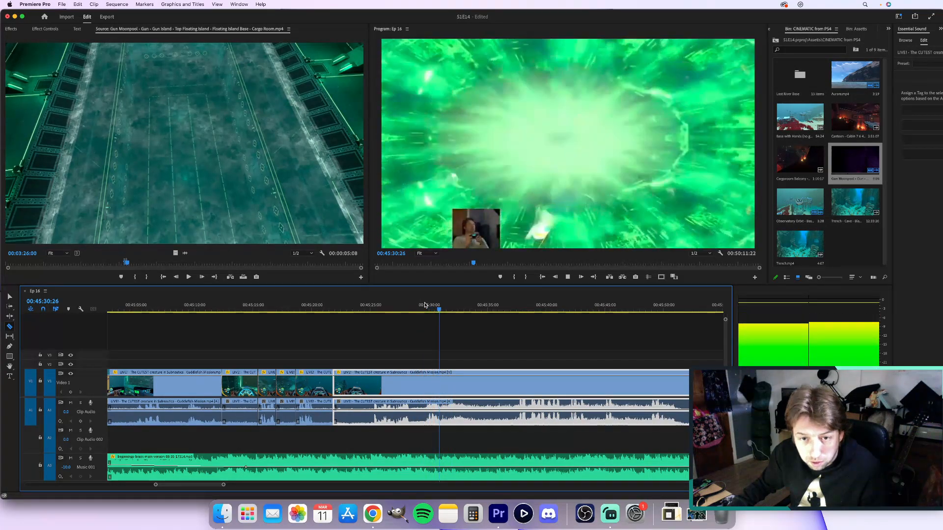
key(space)
click(440, 387)
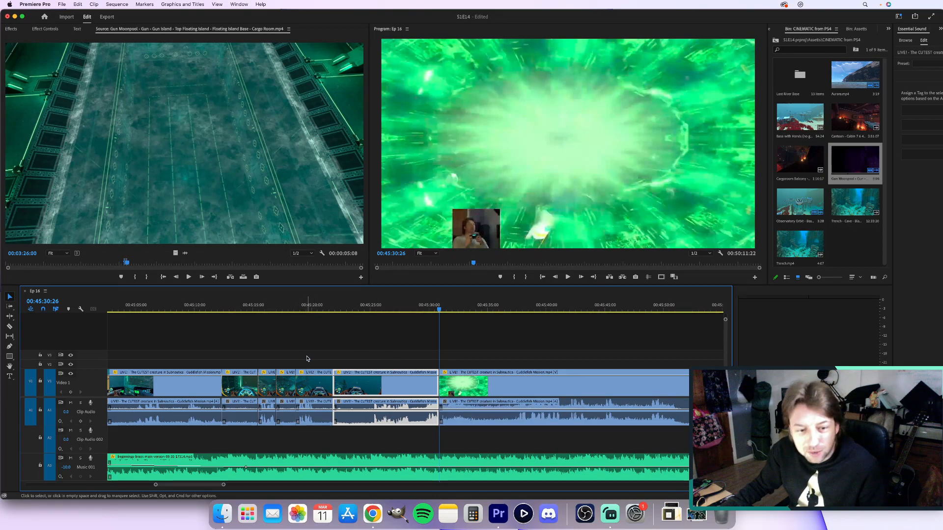
Review the footage after the Gun Moonpool insert and ripple delete the segments from 00:45:12:10 to about 00:45:15 and from about 00:45:17 to 00:45:18:20.
scroll(305, 355, left, 2)
scroll(306, 356, left, 1)
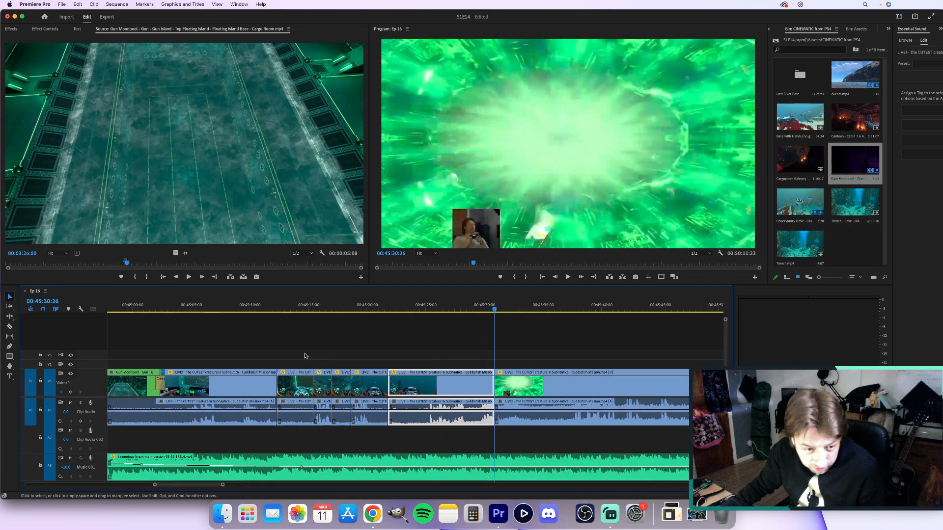
click(221, 305)
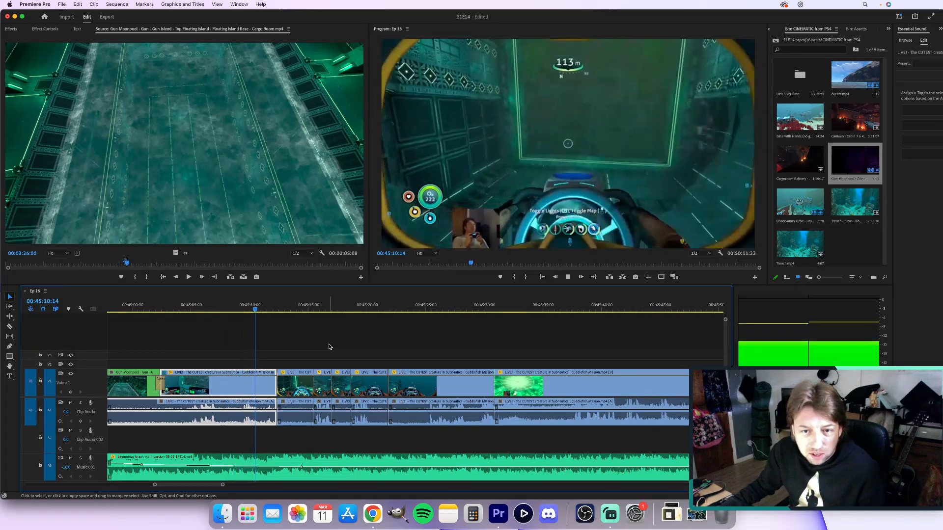
click(143, 306)
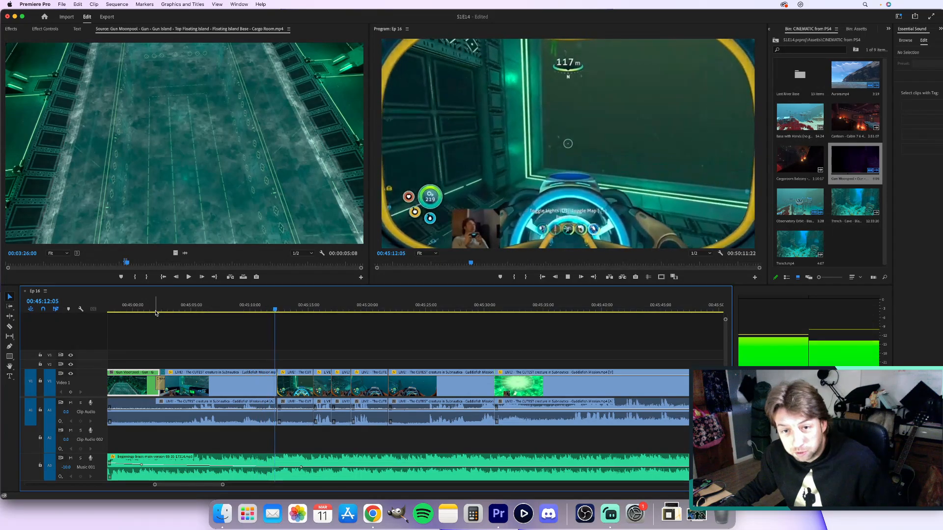
shift+click(338, 389)
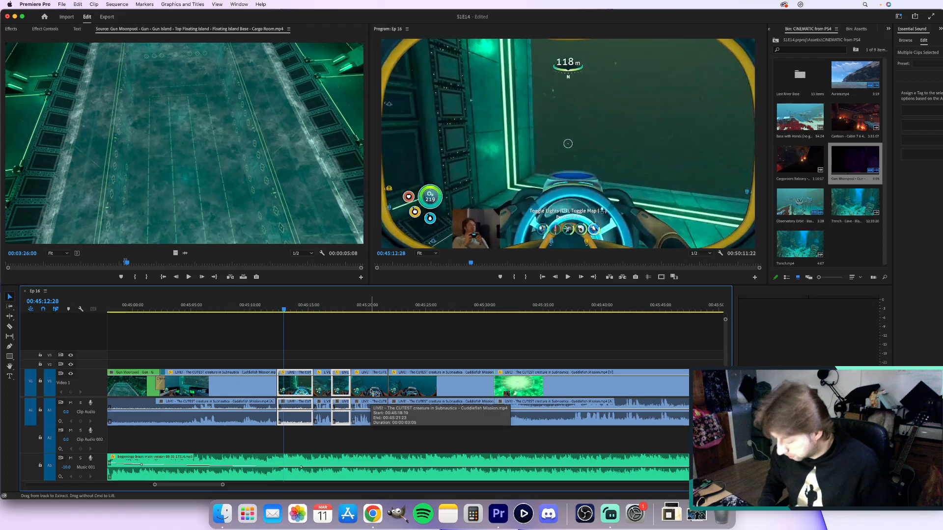
key(shift+Delete)
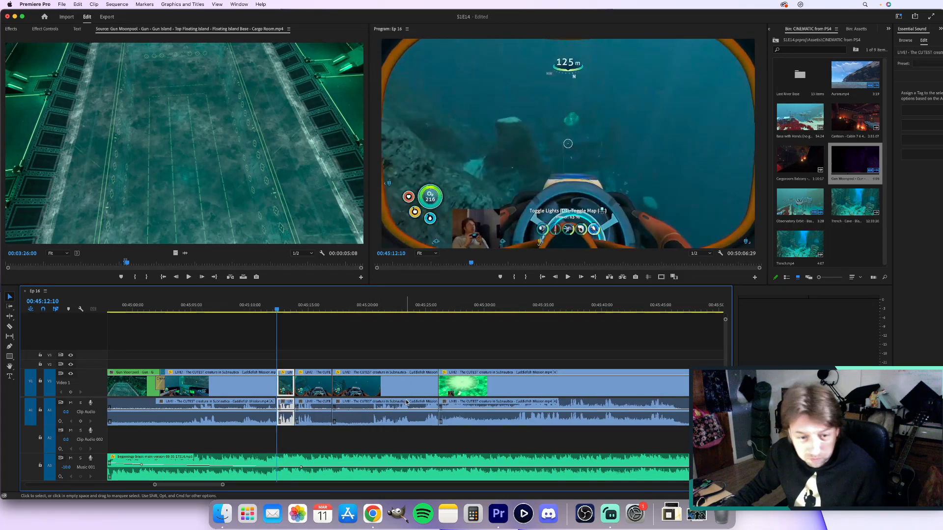
Play the tightened cuts from 00:45:09:02 and ripple delete the gameplay segment between 00:45:17:01 and the green portal footage.
click(260, 310)
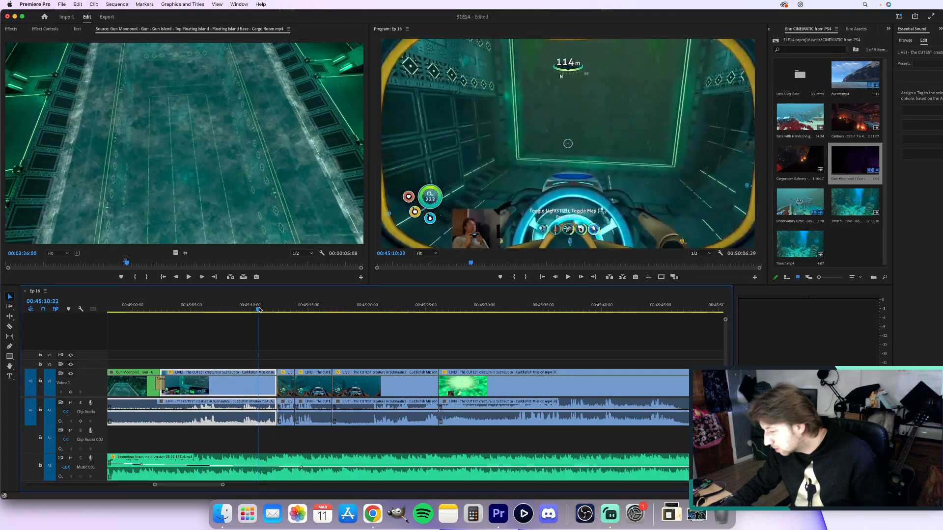
click(239, 309)
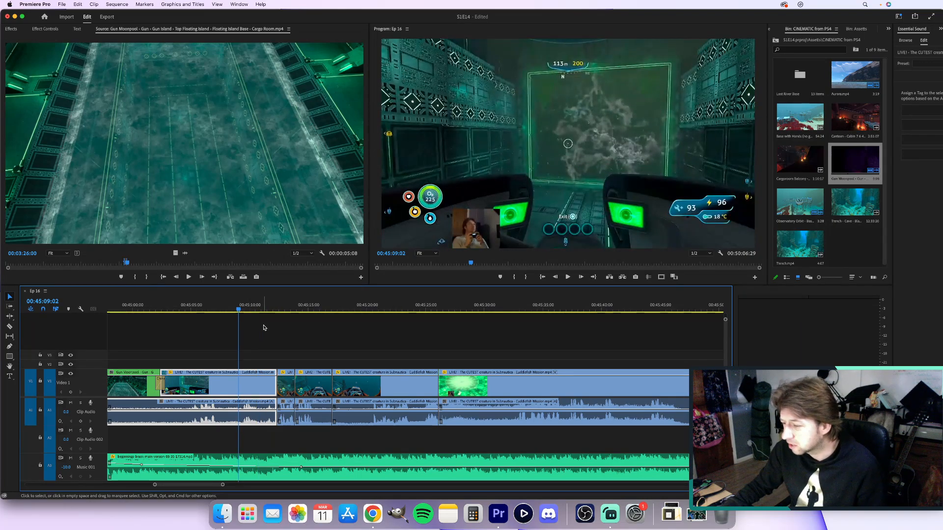
key(space)
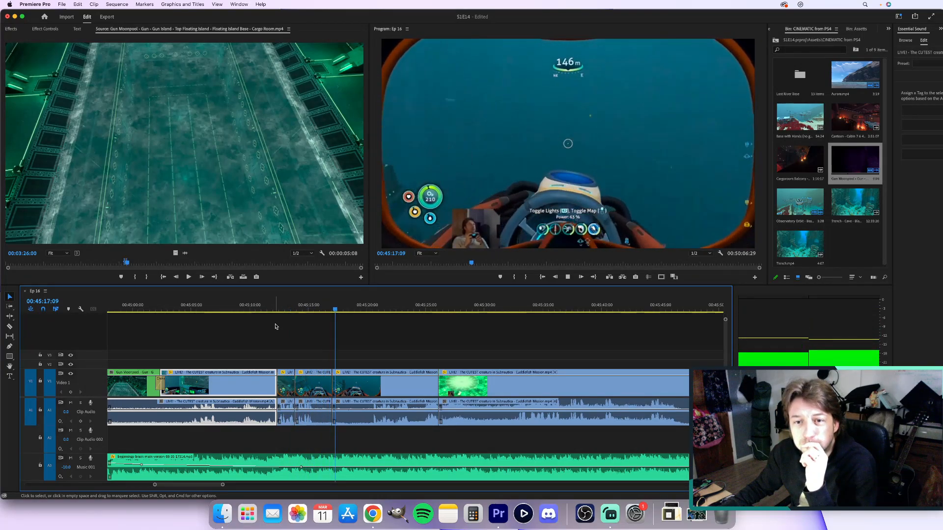
click(394, 391)
key(shift+Delete)
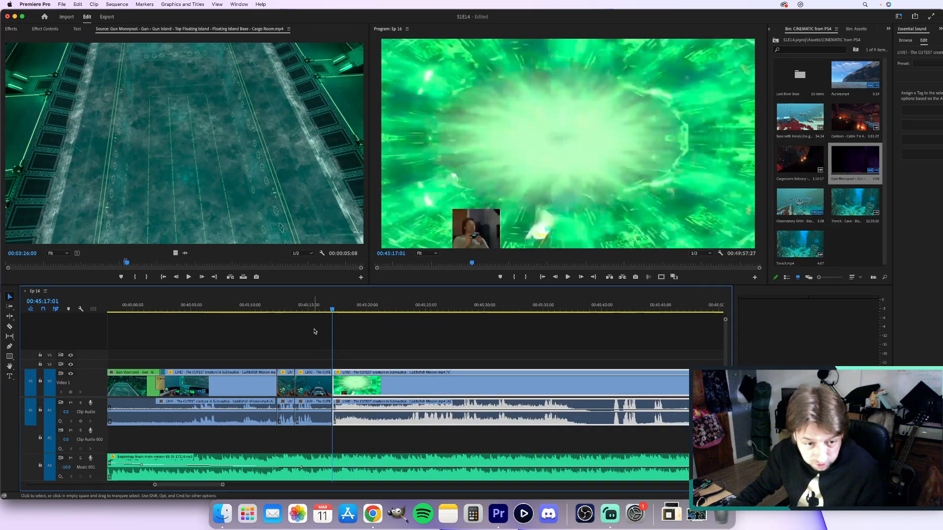
Play across the cut into the green portal footage at 00:45:17:01 to check how it flows.
click(309, 308)
key(space)
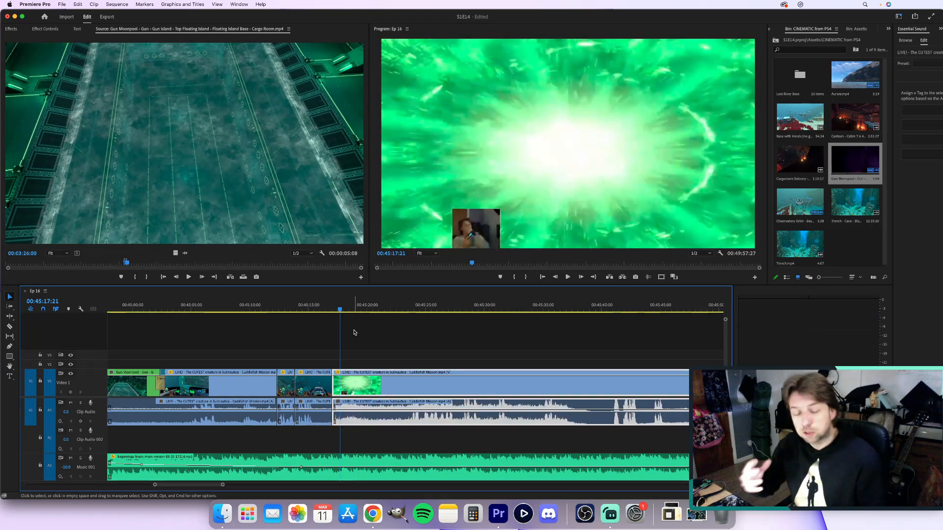
click(322, 309)
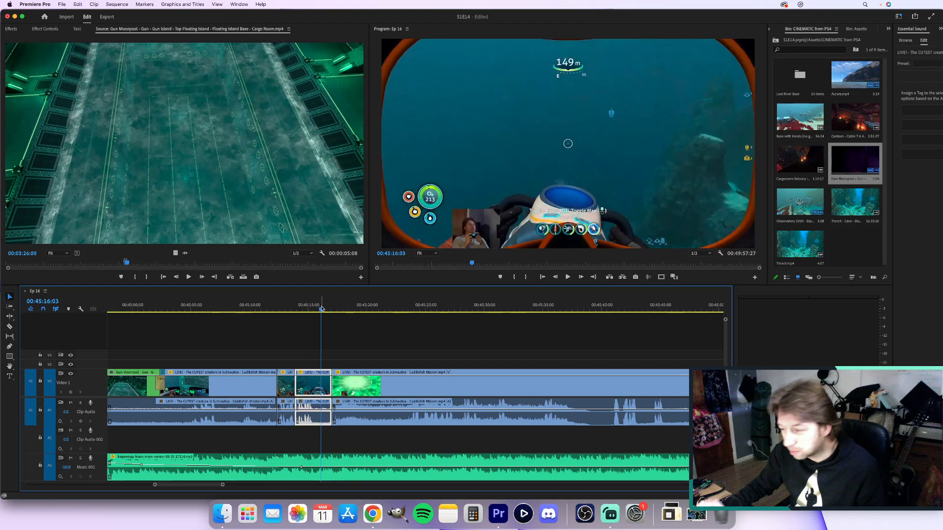
drag(322, 308, 315, 309)
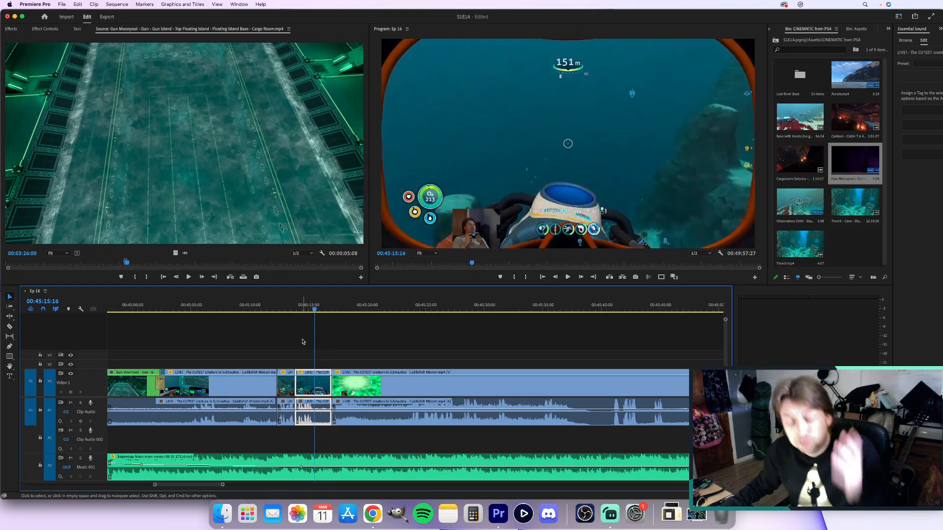
key(space)
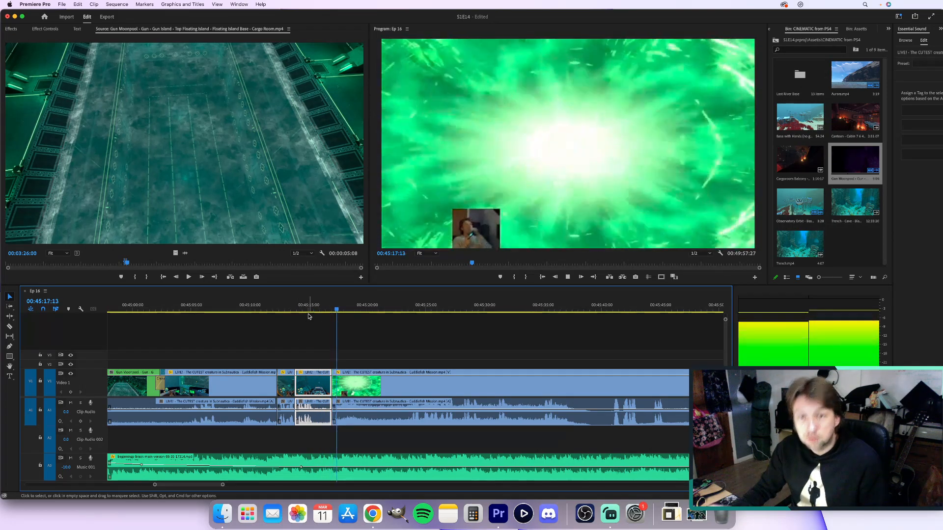
key(space)
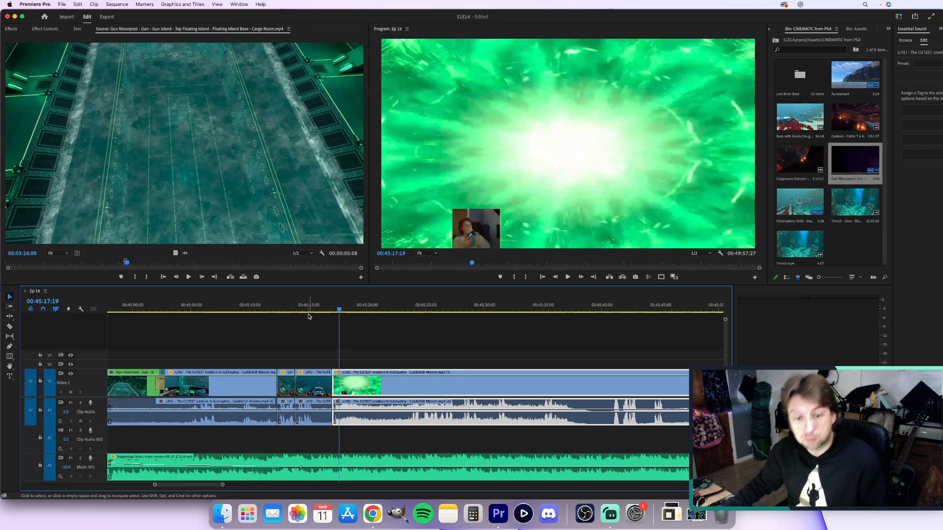
Split the green portal footage at about 00:45:36, shortly before the teleport ends, and ripple delete the part before the split.
key(space)
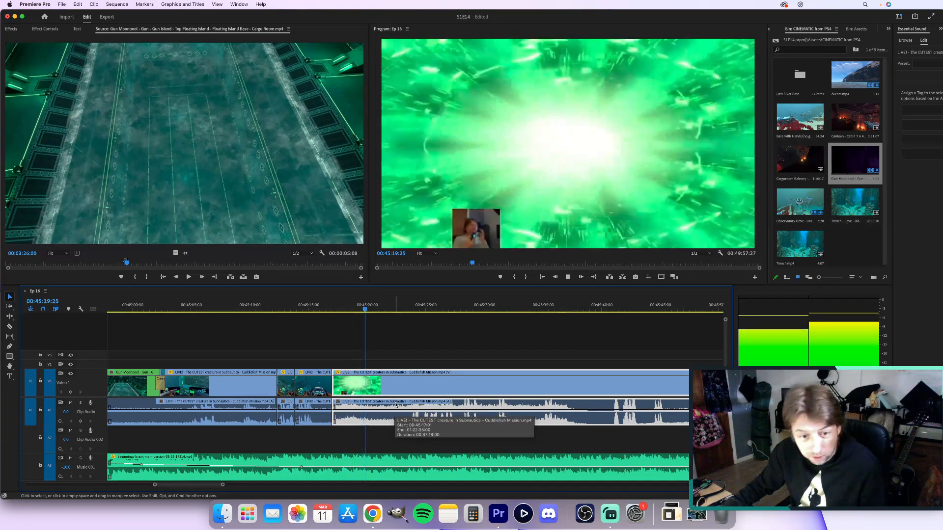
click(398, 310)
drag(403, 309, 424, 312)
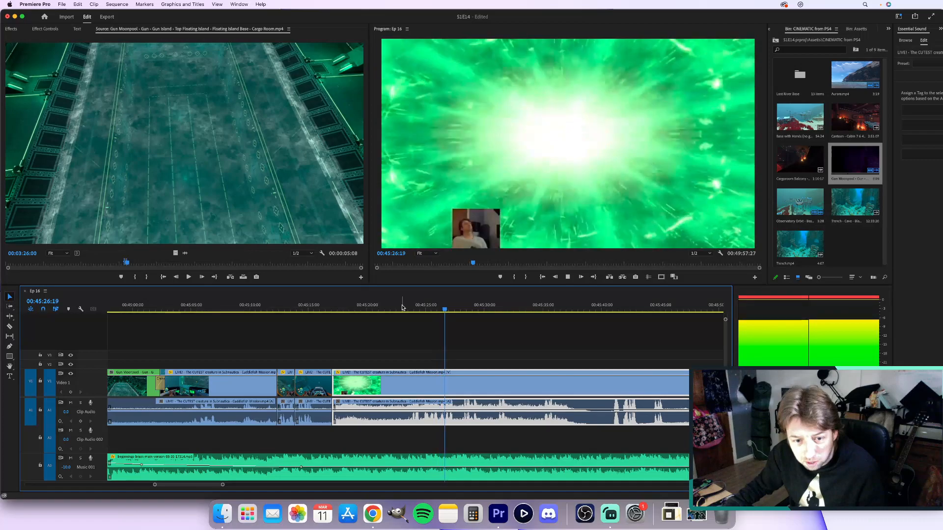
click(402, 308)
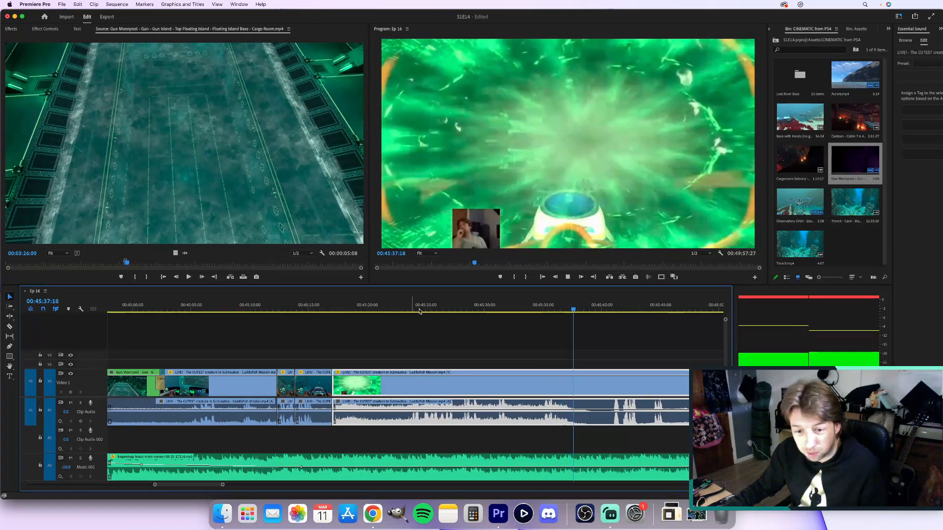
key(space)
key(c)
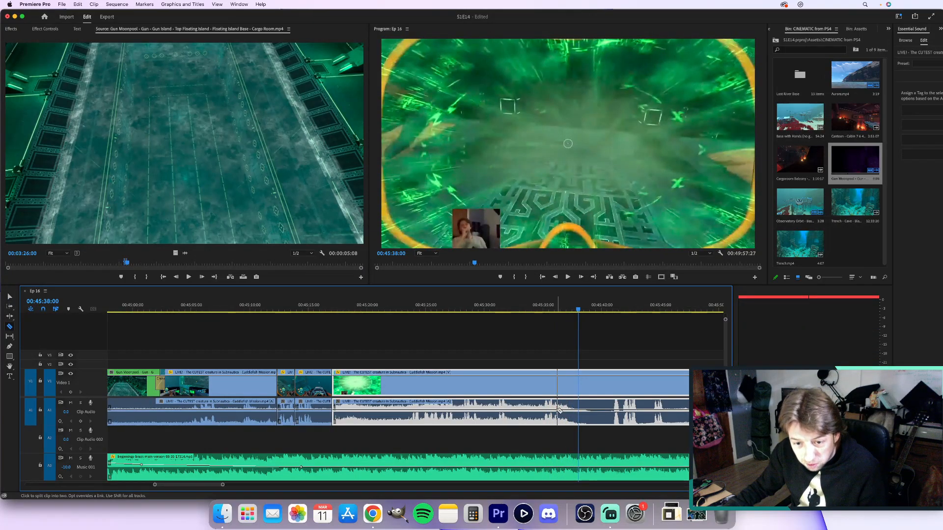
click(557, 412)
key(v)
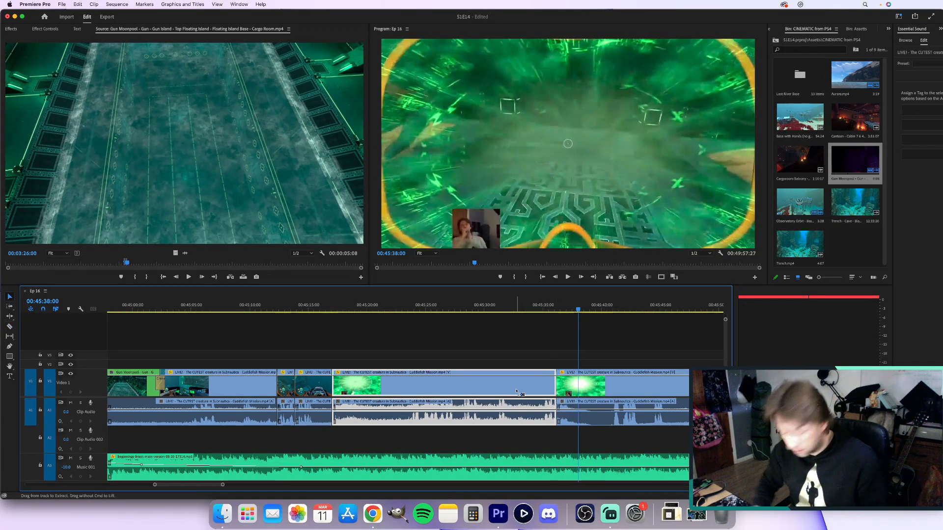
click(497, 384)
key(shift+Delete)
key(Up)
Check the shortened cut into the green portal footage at 00:45:17:01 and add a video transition across it.
click(319, 305)
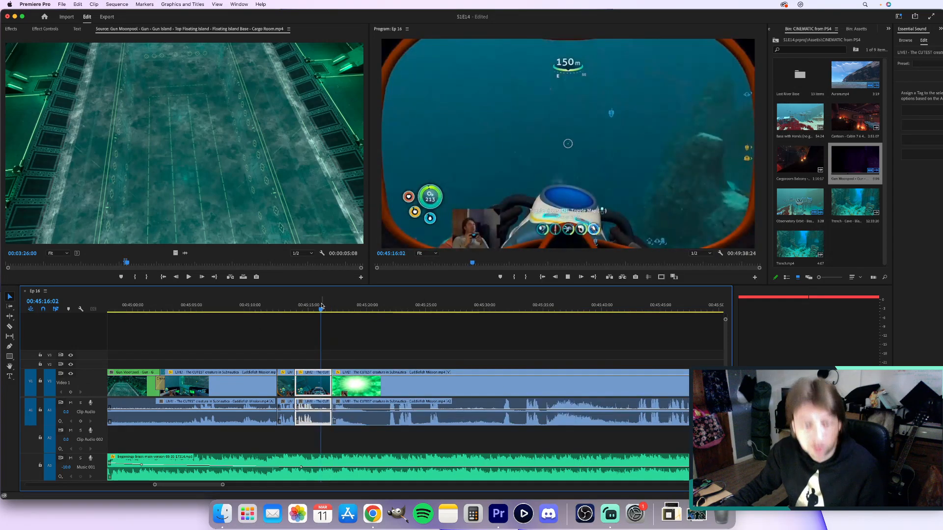
key(space)
key(space)
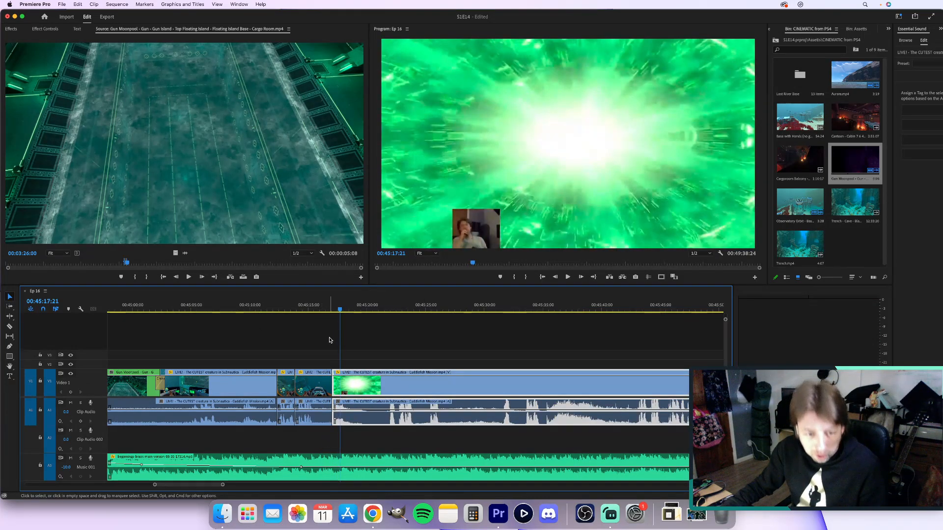
drag(356, 346, 325, 380)
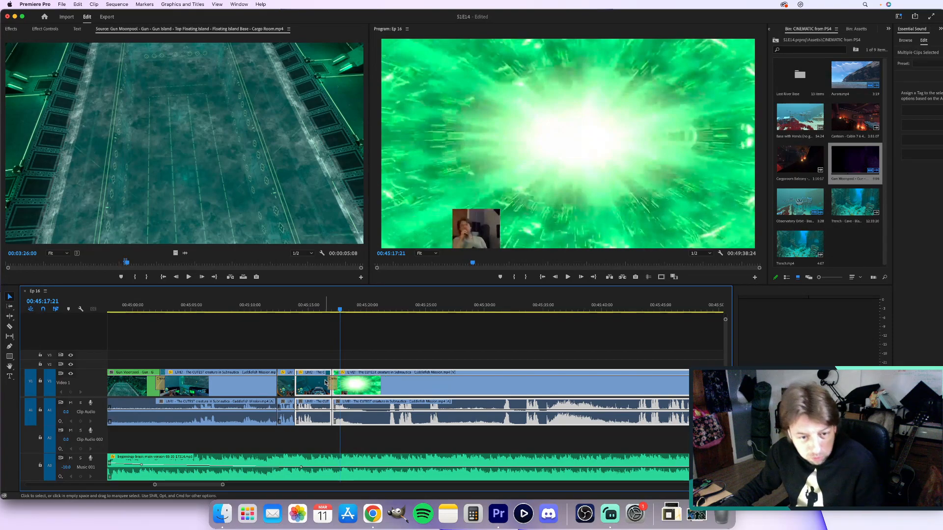
Play the new transition and the shortened teleport from about 00:45:15 to 00:45:20:11.
click(324, 306)
key(space)
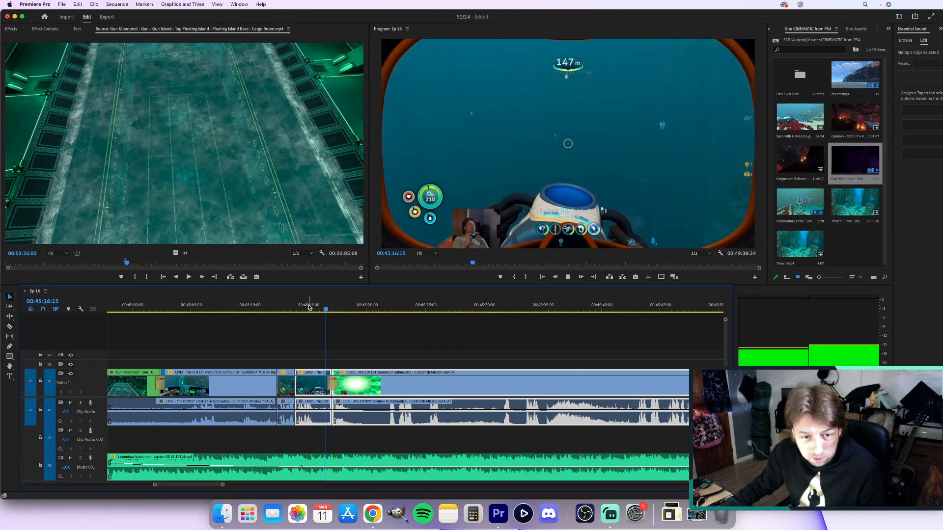
click(309, 306)
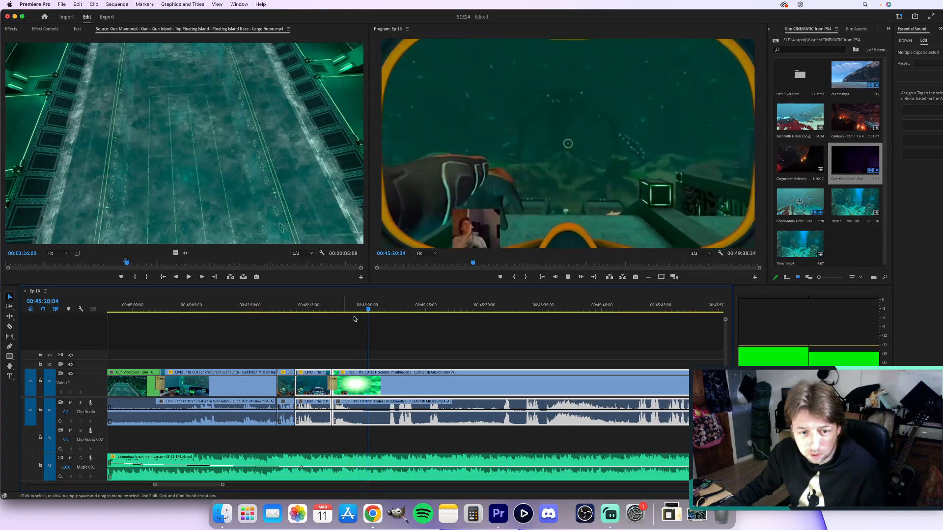
key(space)
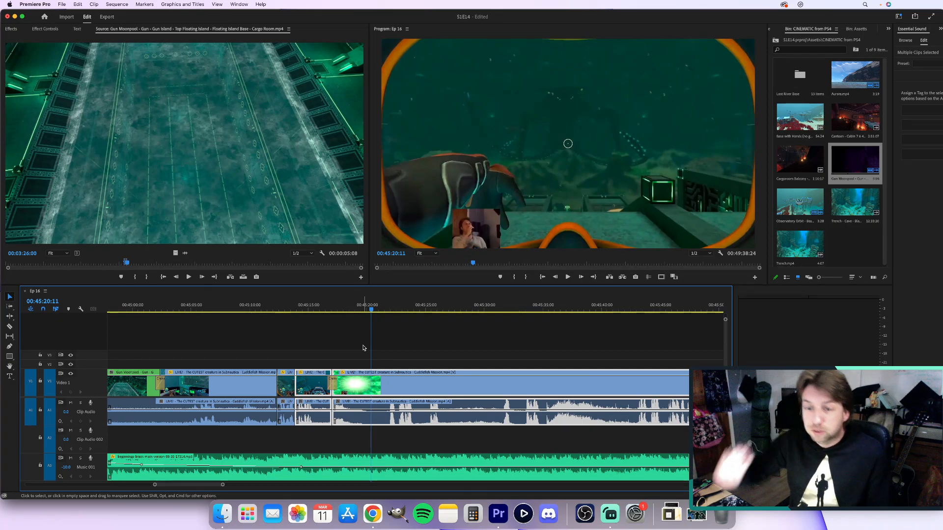
Show a much wider stretch of the Ep 16 sequence around 00:45:20:11 to survey the overall edit.
key(minus)
key(minus)
key(minus)
key(minus)
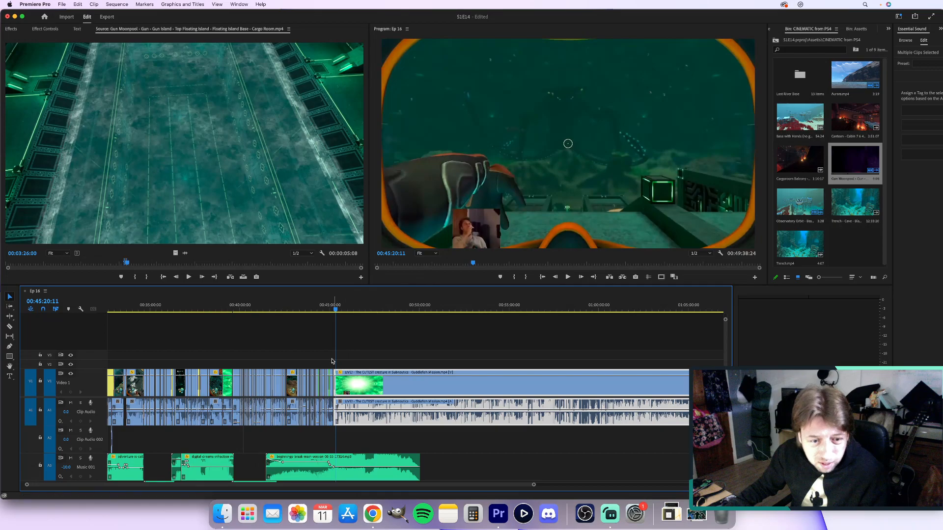
Play the gameplay before the teleport from about 00:45:06 and the footage after it from about 00:45:19 to 00:45:30.
scroll(328, 361, up, 5)
click(369, 309)
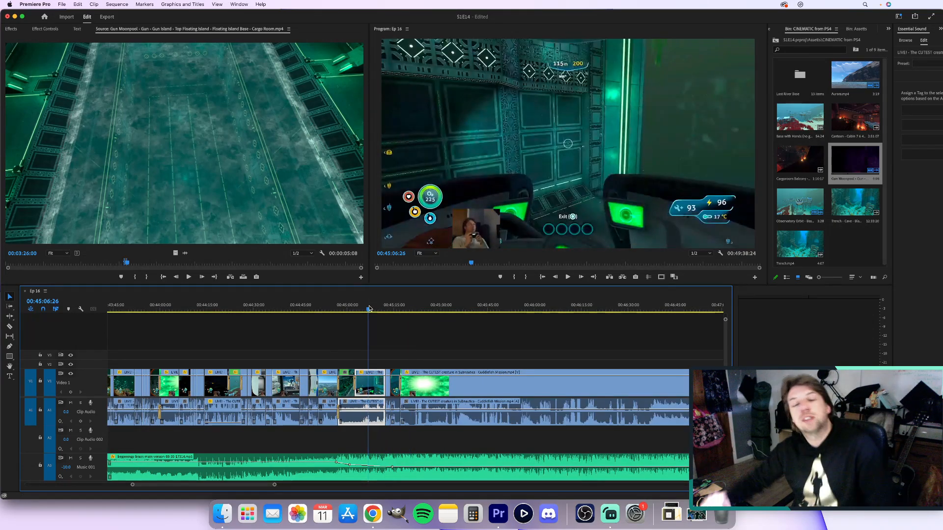
key(space)
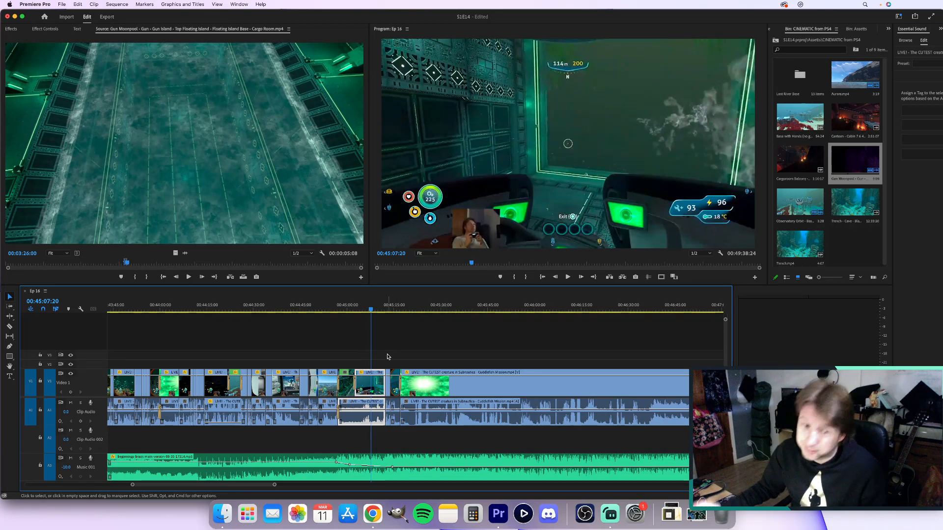
key(space)
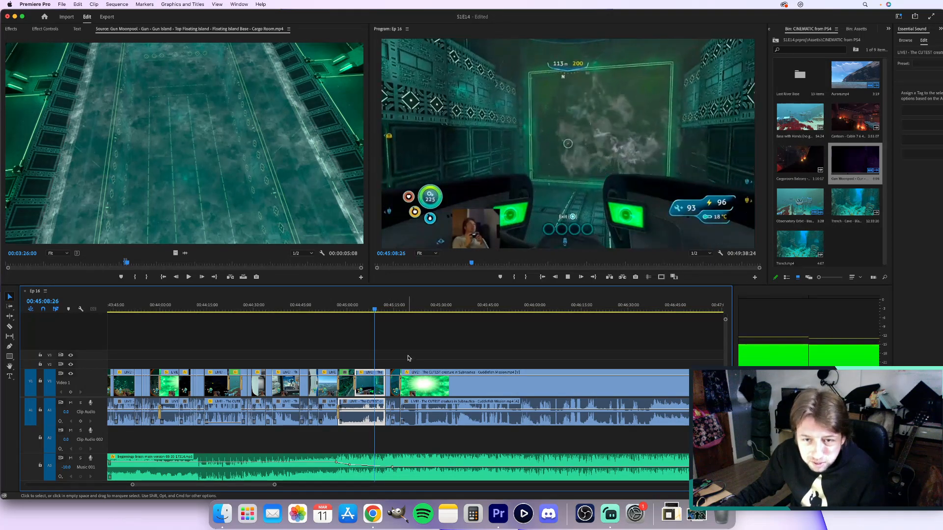
key(space)
click(352, 305)
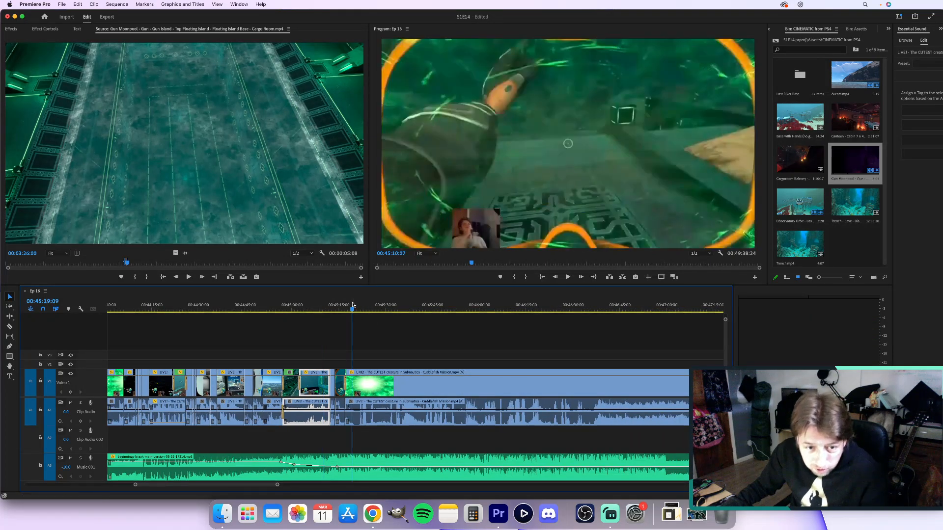
click(362, 342)
key(space)
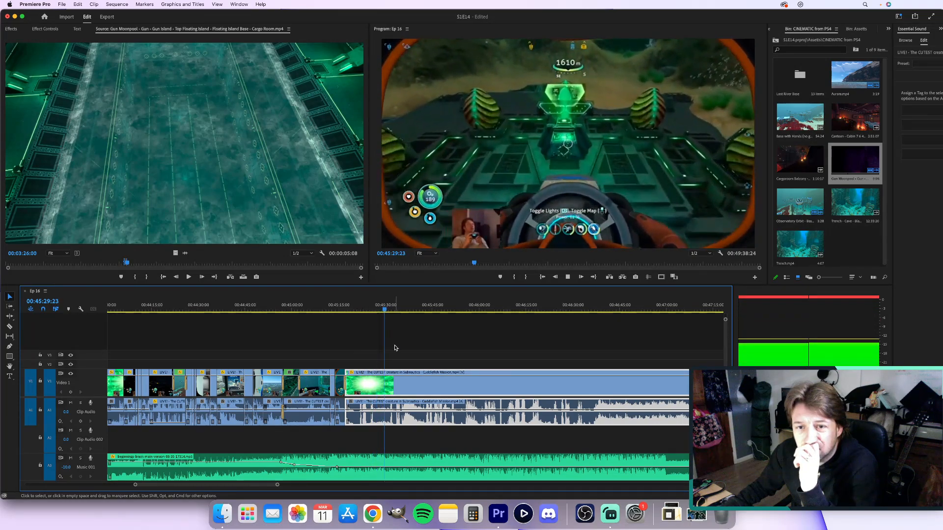
key(space)
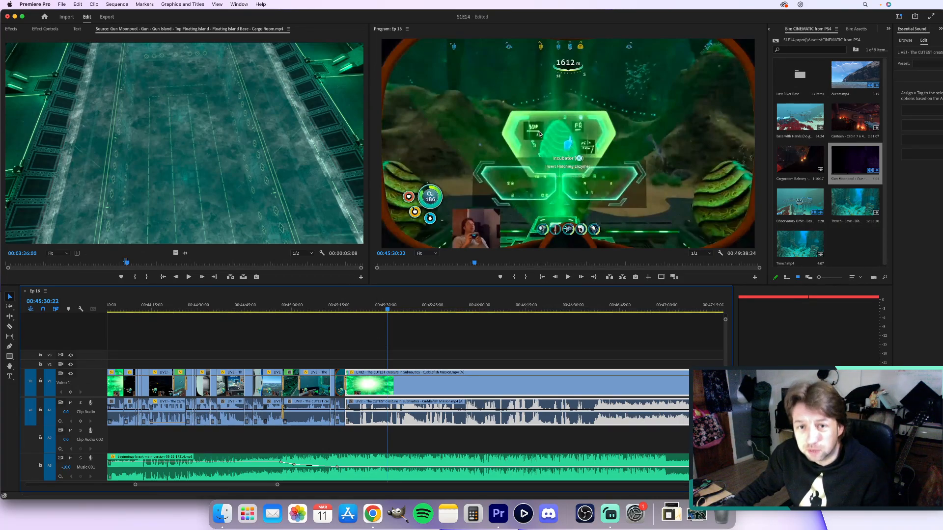
Scrub back over the green portal and through the lead-up from about 00:41:38 to 00:45:13:20 for a place to insert a location shot.
drag(332, 306, 348, 324)
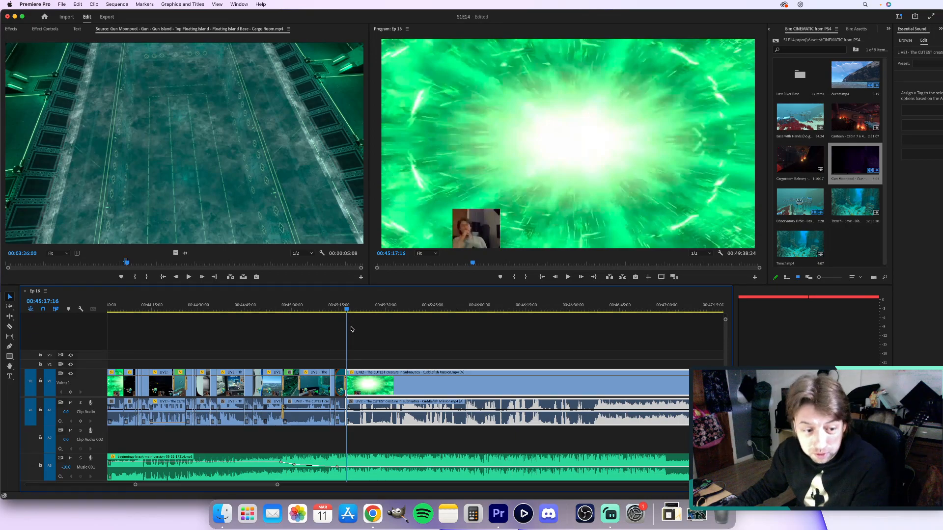
scroll(283, 354, down, 5)
scroll(283, 354, left, 5)
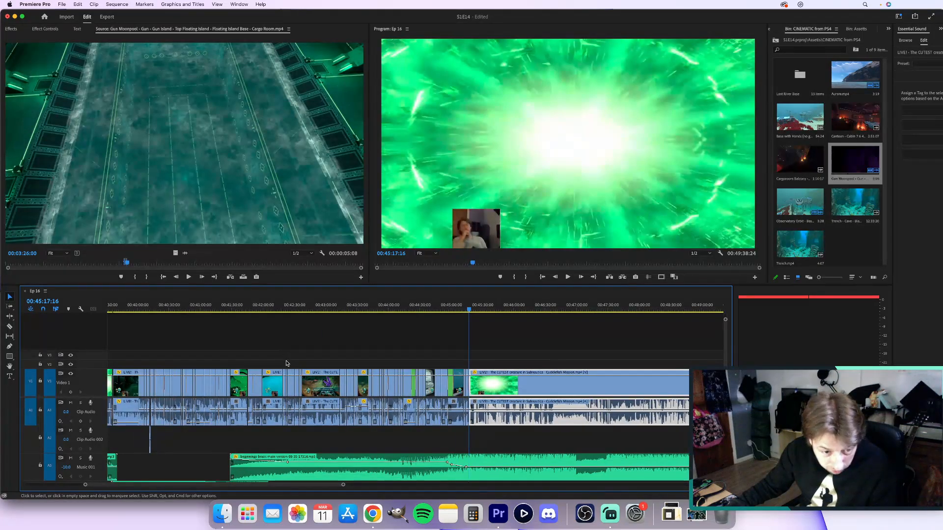
drag(229, 311, 465, 349)
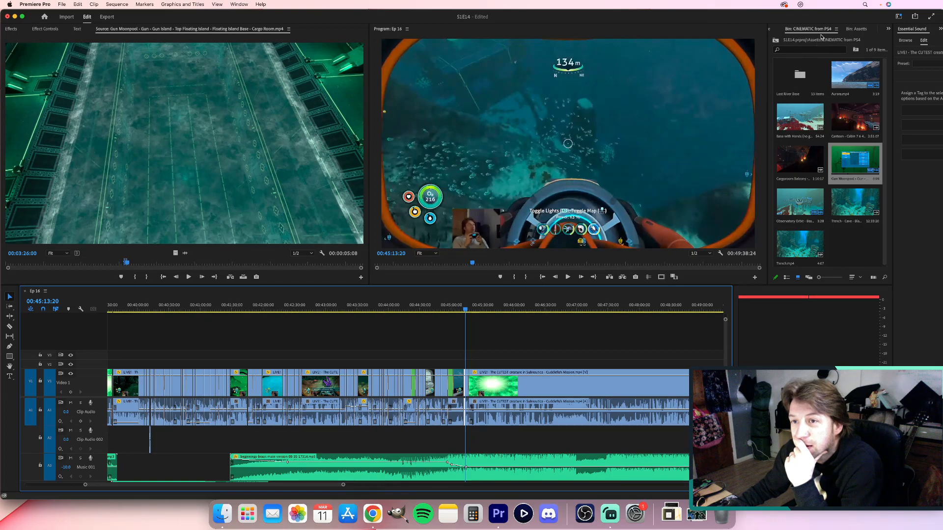
Open Subnautica Biomes.mp4 from the Assets bin in the source monitor and skim to about 00:11:01 for a location shot.
click(855, 29)
drag(800, 118, 177, 226)
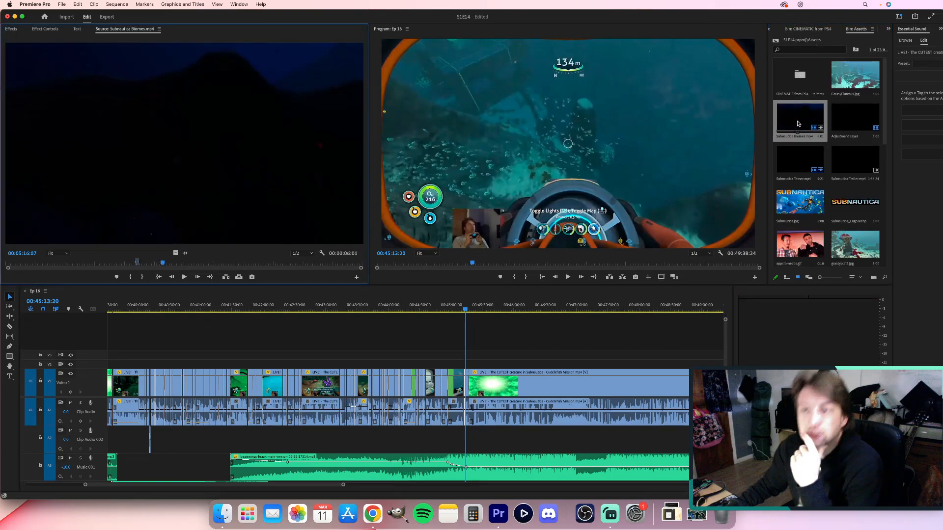
key(l)
key(l)
key(l)
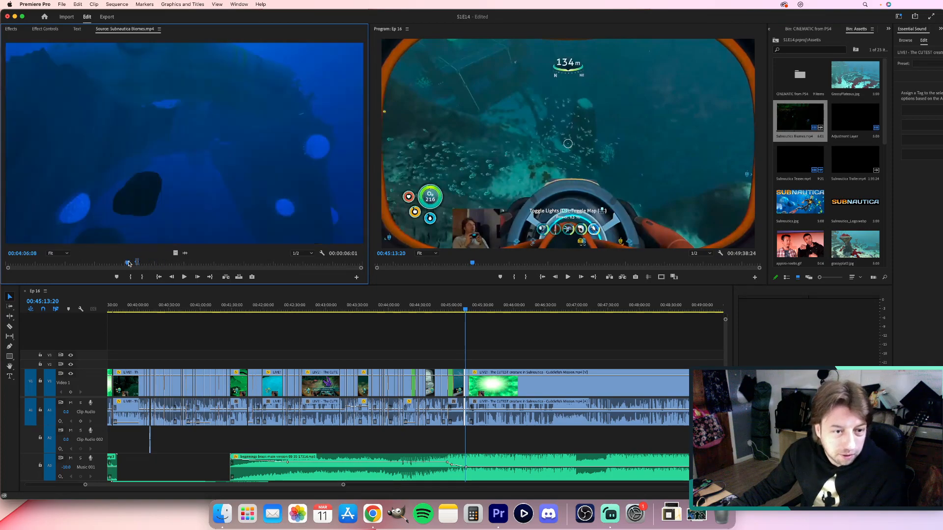
drag(173, 266, 334, 288)
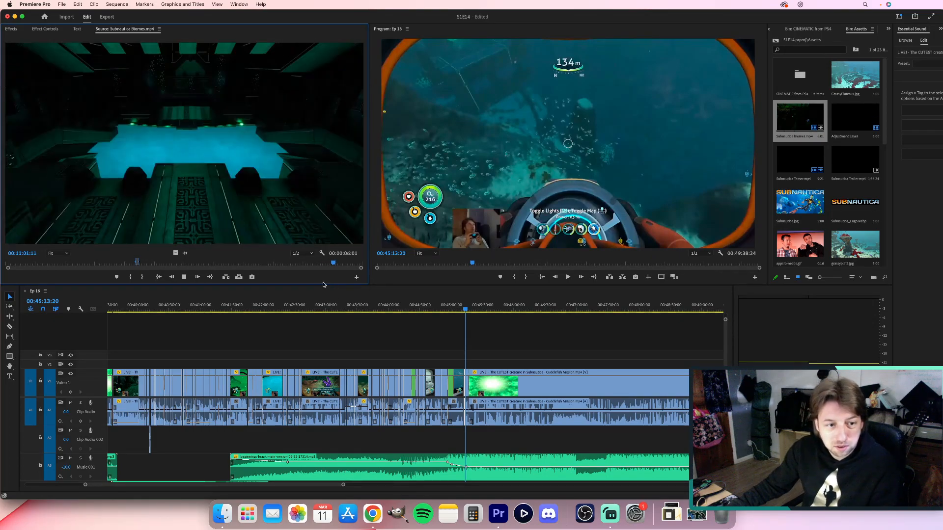
key(space)
Mark the sea-floor shot in Subnautica Biomes.mp4 from 00:11:08:26 to 00:11:13:06.
drag(342, 267, 338, 266)
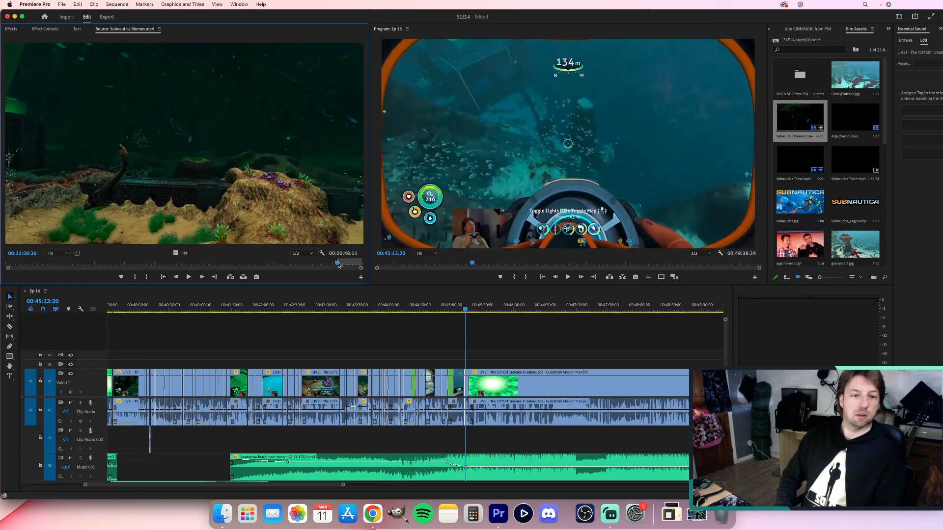
key(space)
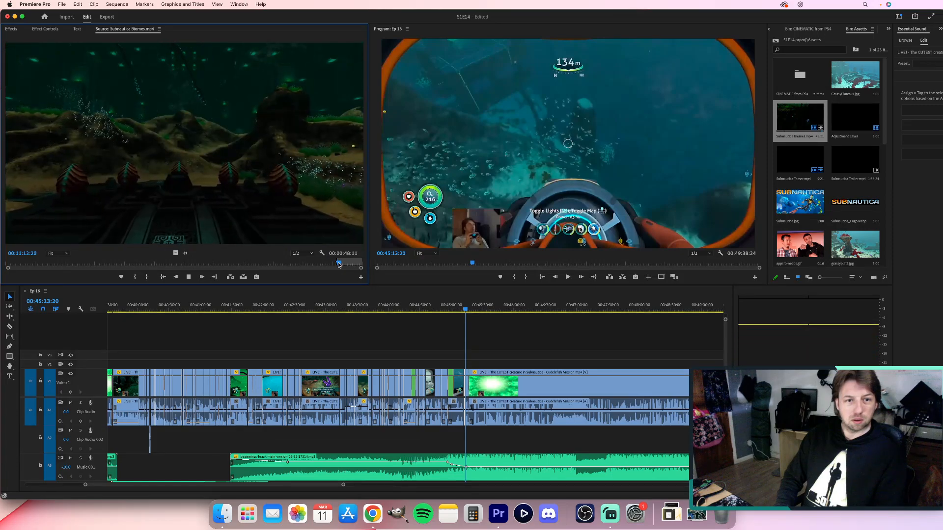
key(space)
key(o)
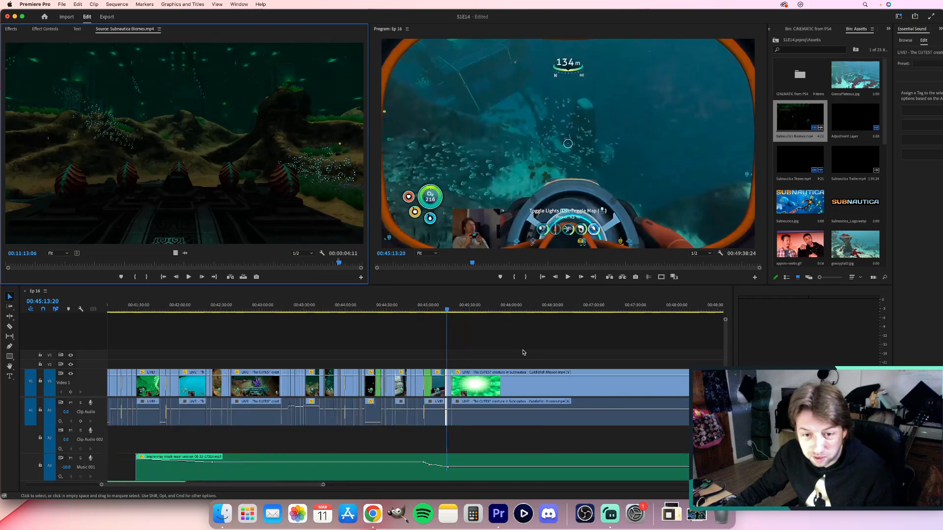
Show the cut into the green portal close up and play it from about 00:45:13:20 through the teleport.
click(459, 353)
key(=)
key(=)
key(=)
key(-)
key(-)
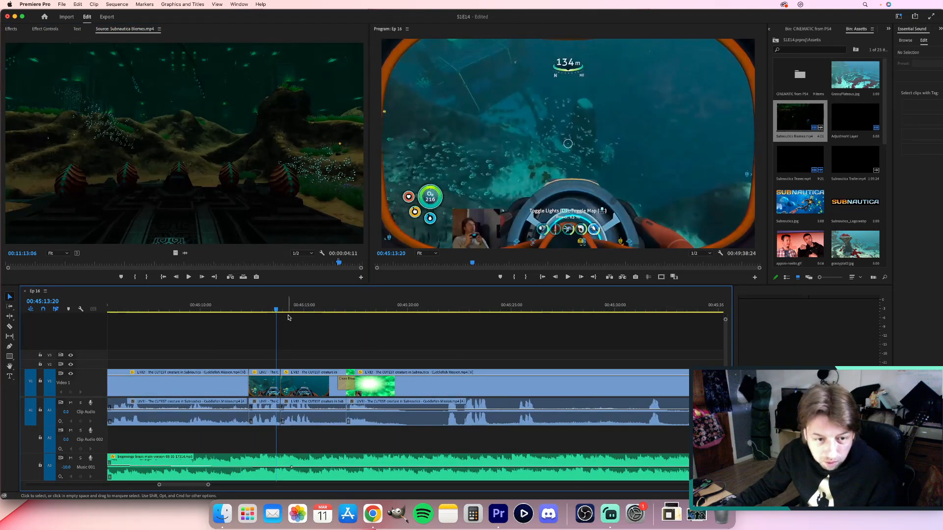
click(294, 376)
key(space)
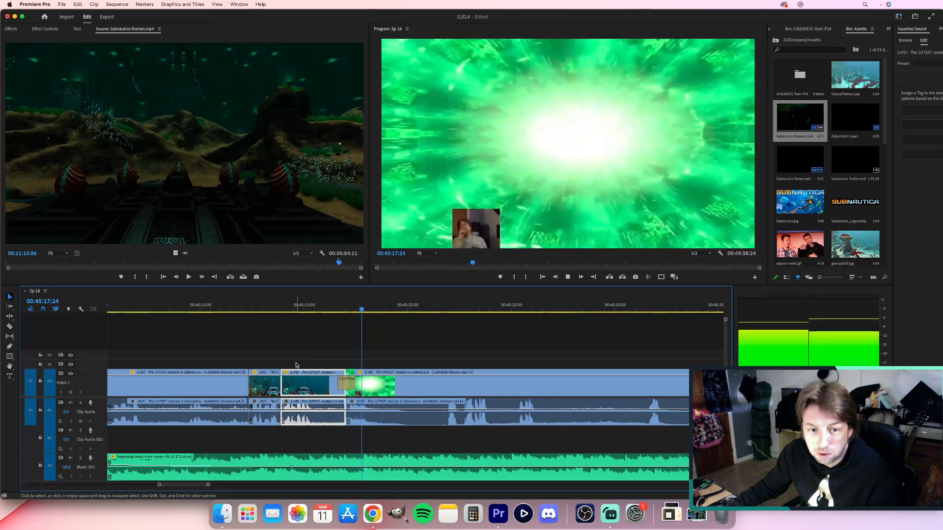
Move the green portal footage to about 00:45:29 and place the marked Subnautica Biomes video at about 00:45:15, overlapping the preceding clip's end.
click(382, 397)
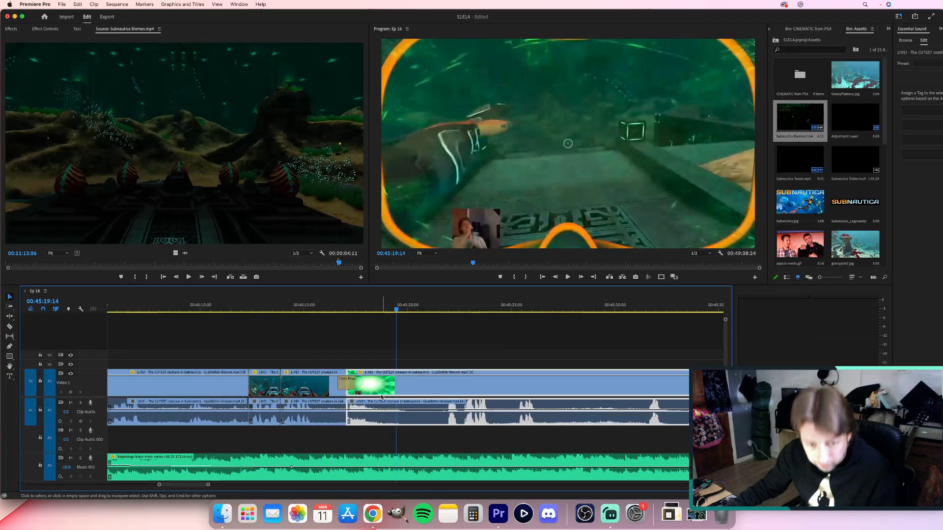
drag(371, 385, 633, 388)
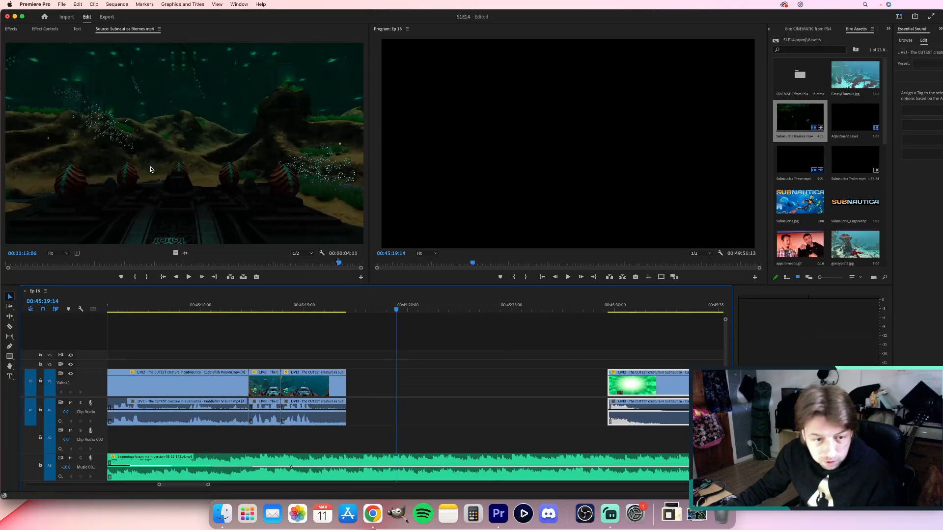
drag(174, 252, 323, 384)
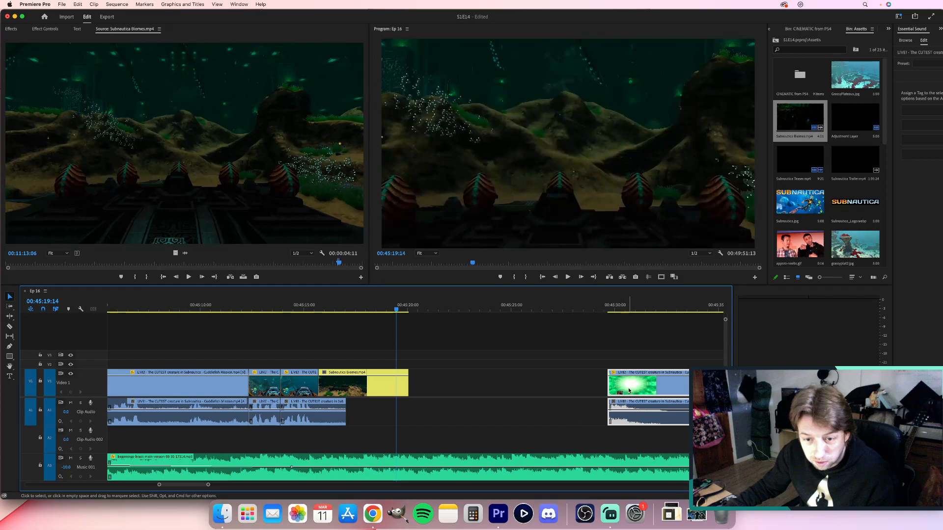
Move the green portal footage back directly behind the Subnautica Biomes insert and add cross dissolves at both ends of the insert.
drag(627, 386, 374, 367)
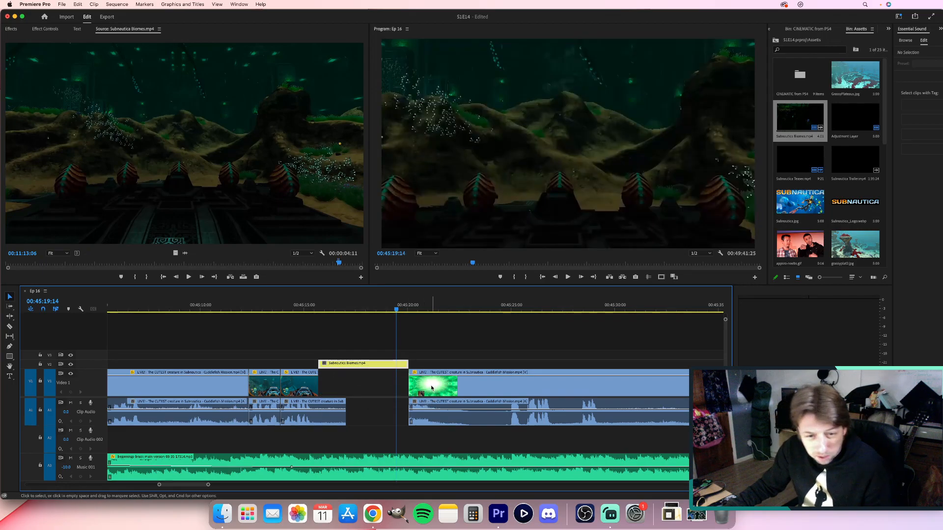
drag(431, 388, 379, 376)
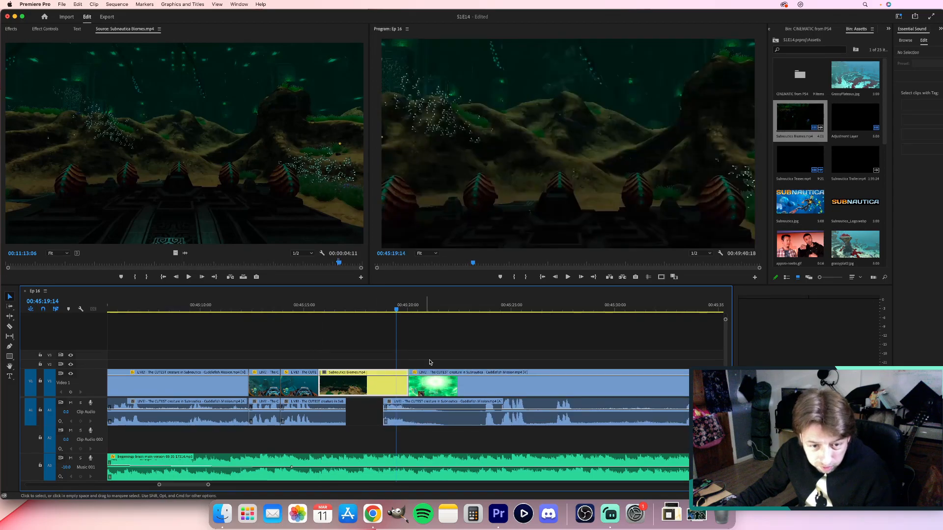
drag(320, 368, 289, 377)
key(super+d)
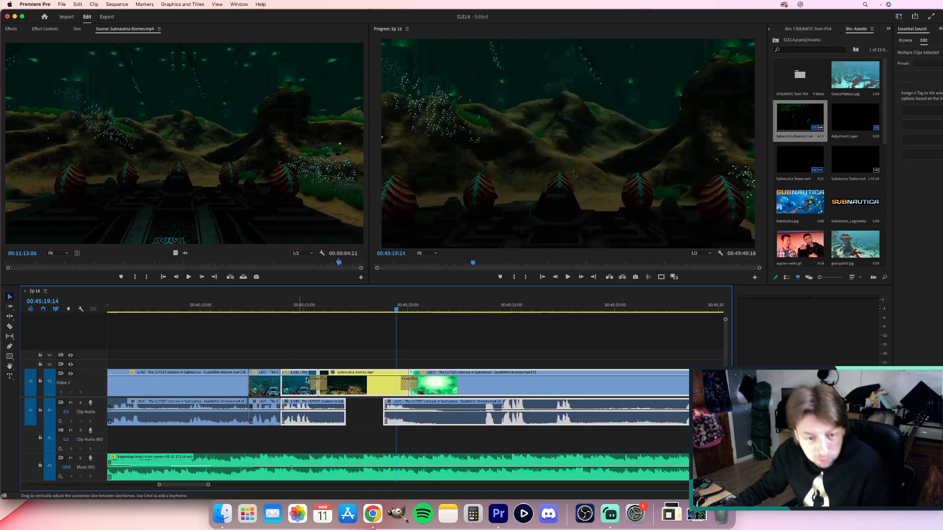
Unlink the preceding gameplay clip's audio, extend it under the insert to the portal audio and add an audio crossfade between them.
click(344, 436)
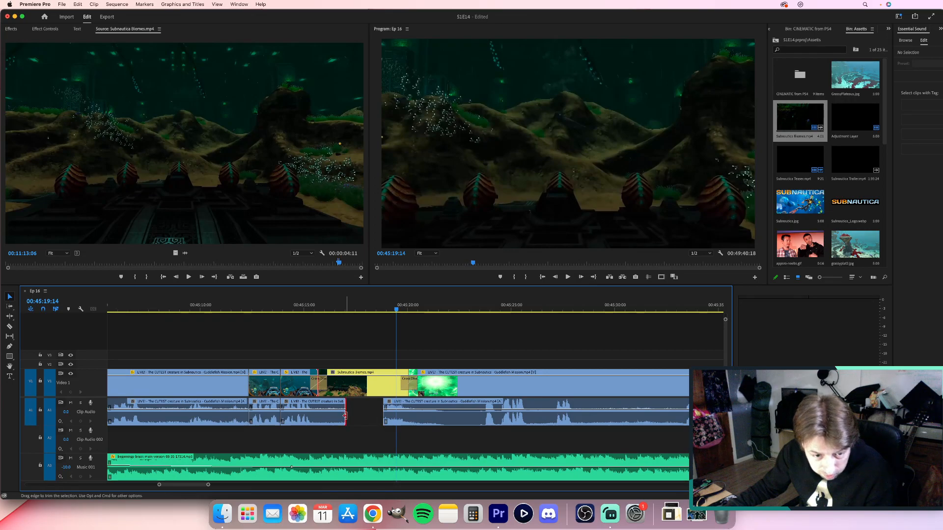
double_click(329, 419)
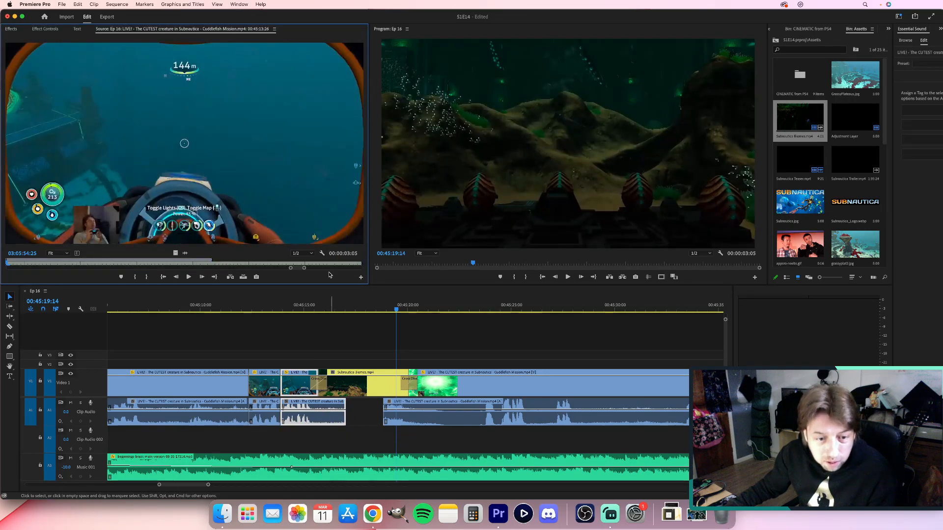
click(327, 416)
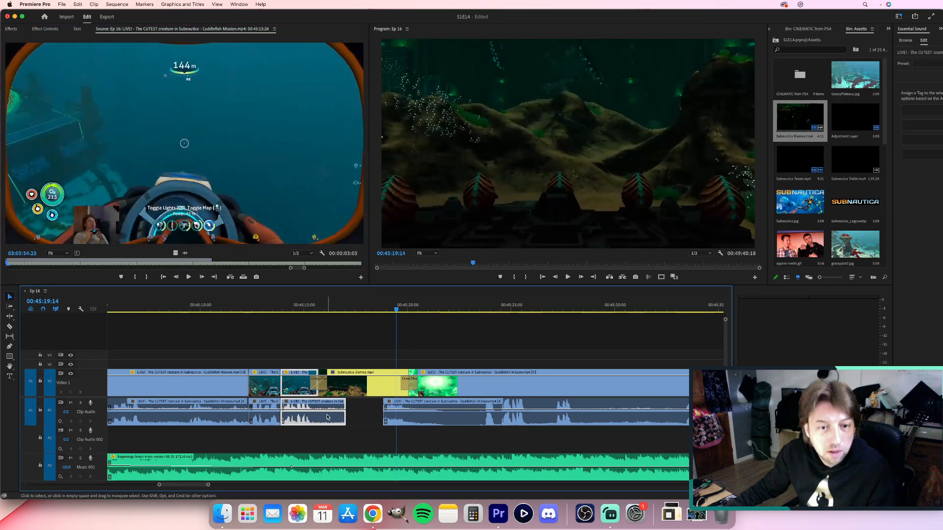
right_click(322, 421)
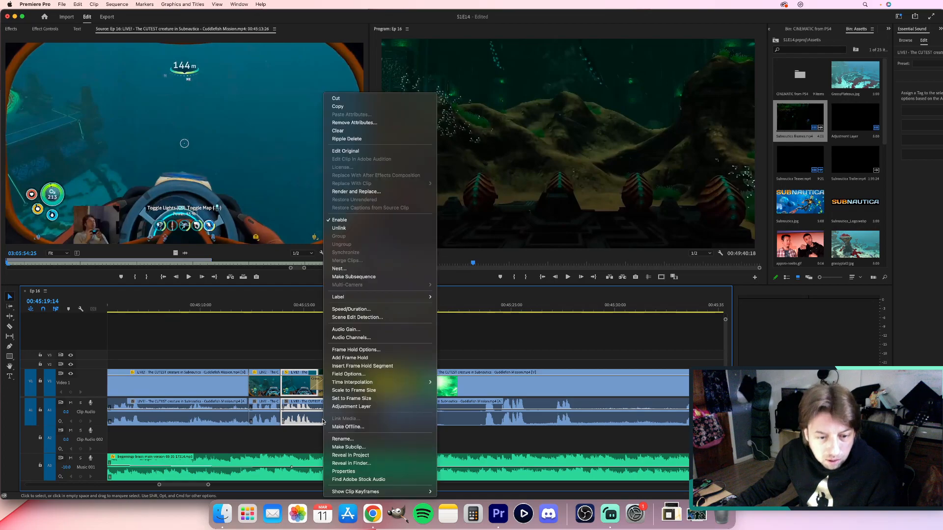
click(374, 229)
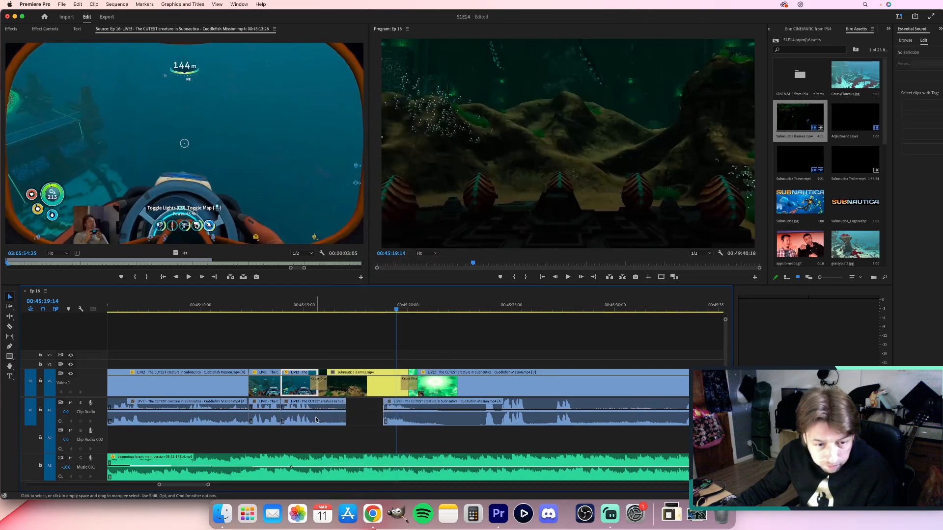
drag(343, 422, 374, 415)
key(super+shift+d)
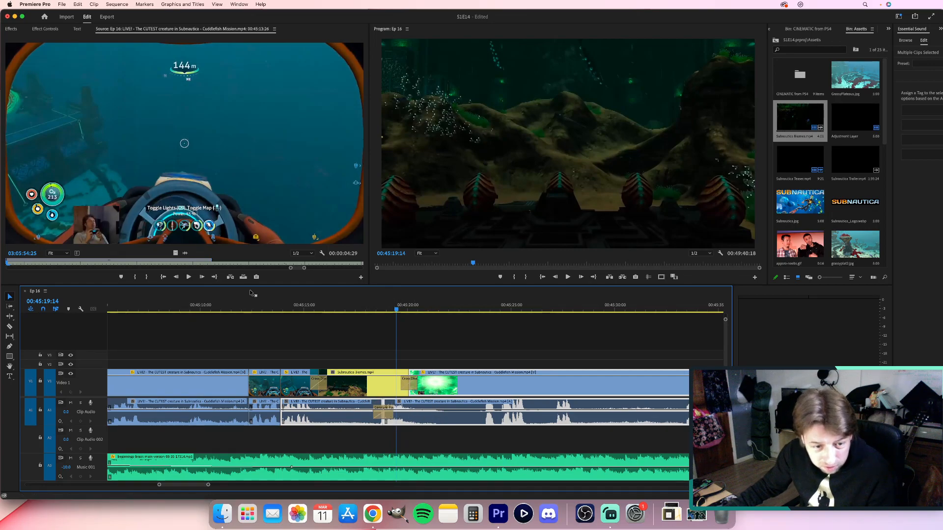
Set the Subnautica Biomes insert to the sequence's frame size.
click(256, 305)
key(space)
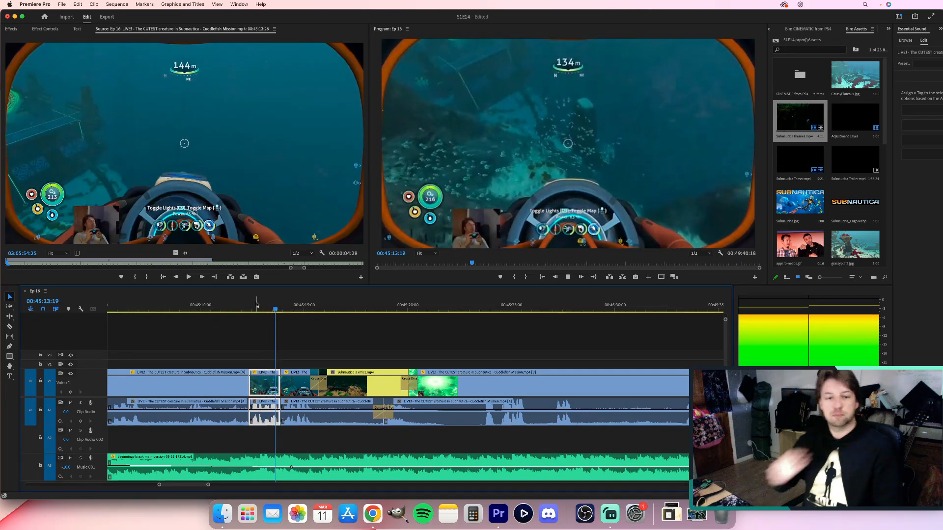
right_click(360, 384)
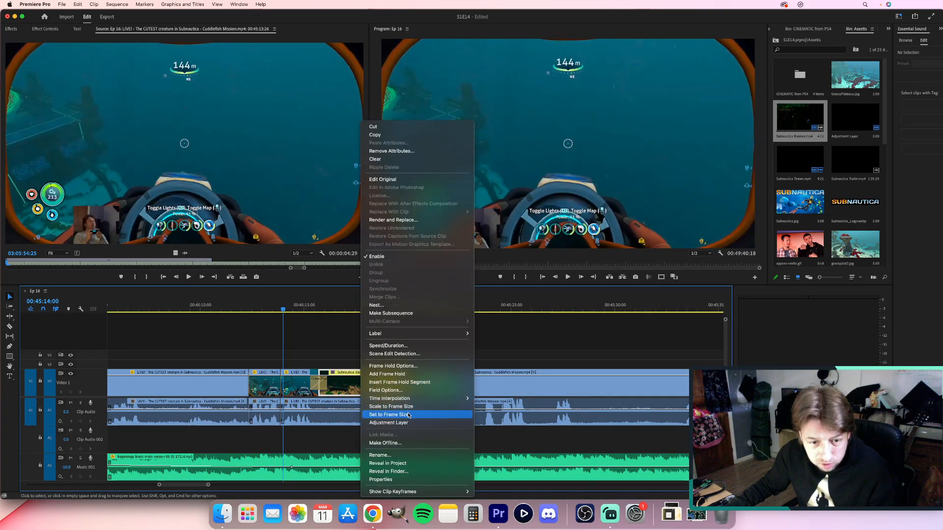
Play the sequence through the insert and its transitions to about 00:45:26, and replay the teleport ending from about 00:45:20:17.
click(265, 336)
key(space)
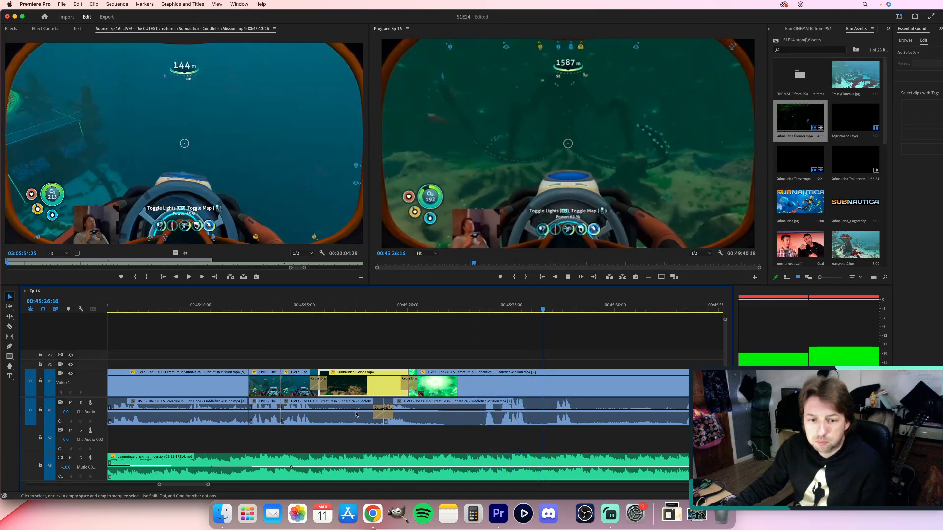
click(423, 410)
click(421, 306)
key(space)
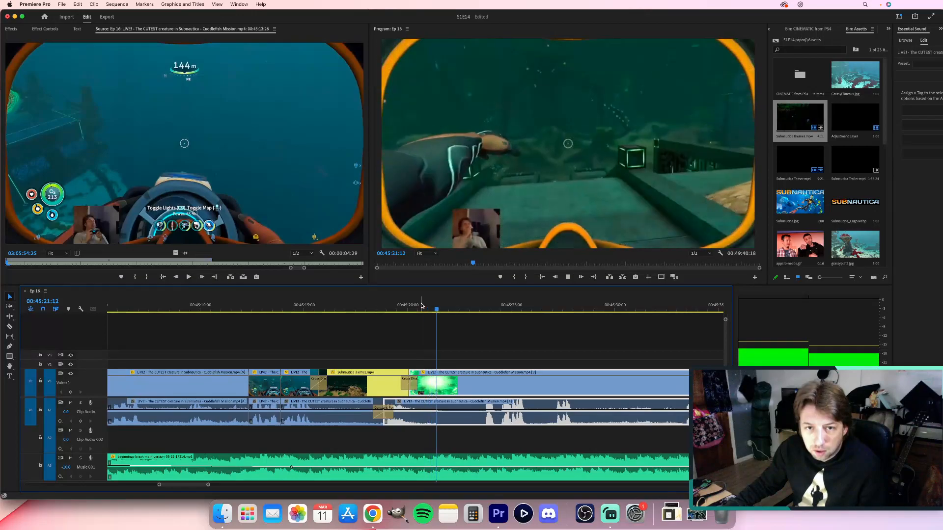
key(space)
click(421, 306)
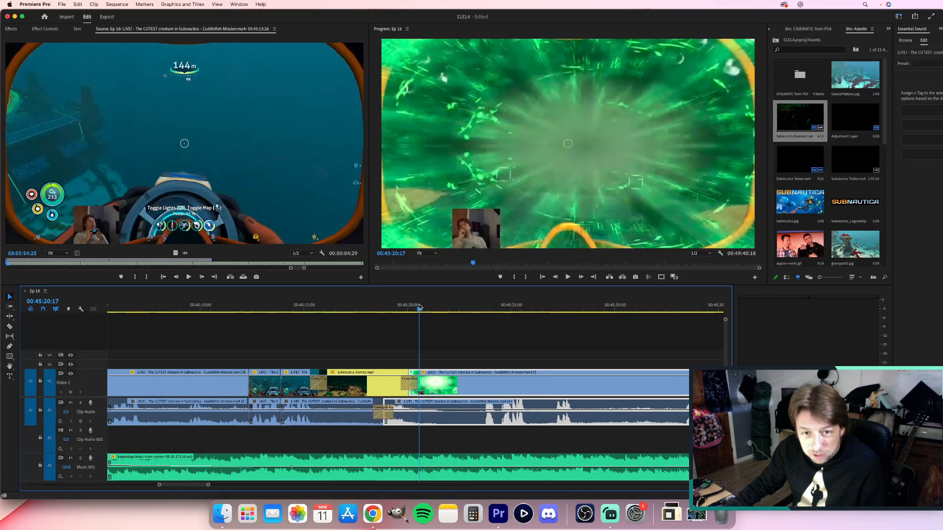
key(space)
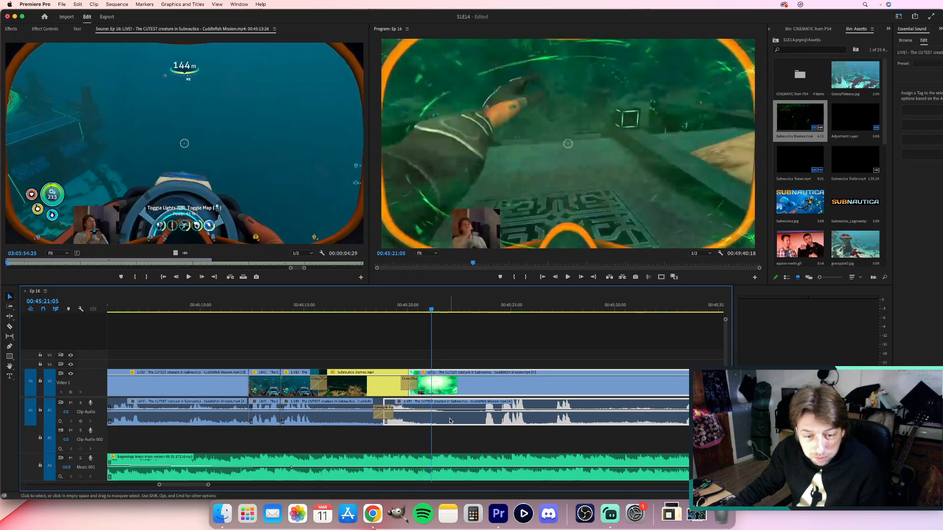
Keyframe a zoom on the portal footage, starting at 00:45:21:05 and reaching scale 168 with horizontal position 774 at 00:45:21:15.
click(45, 29)
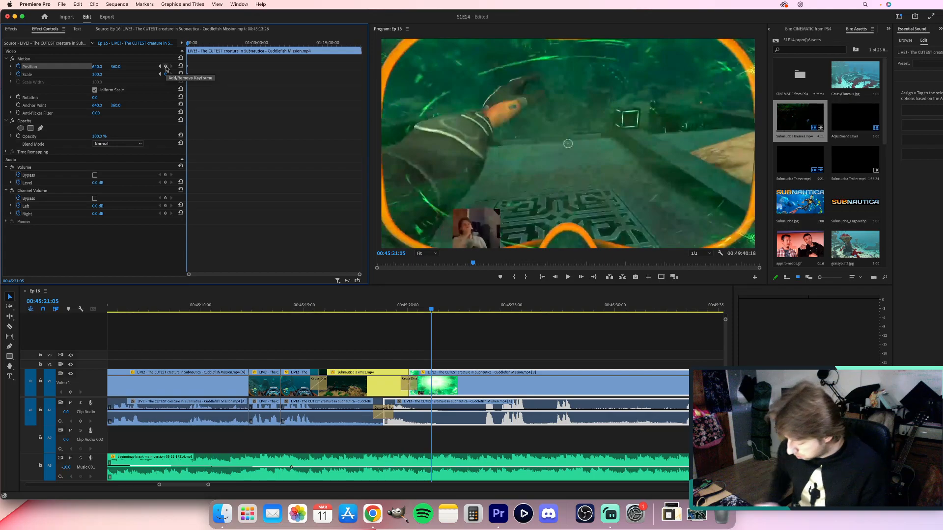
key(Right)
key(Right)
key(Right)
key(Right)
key(Right)
key(Right)
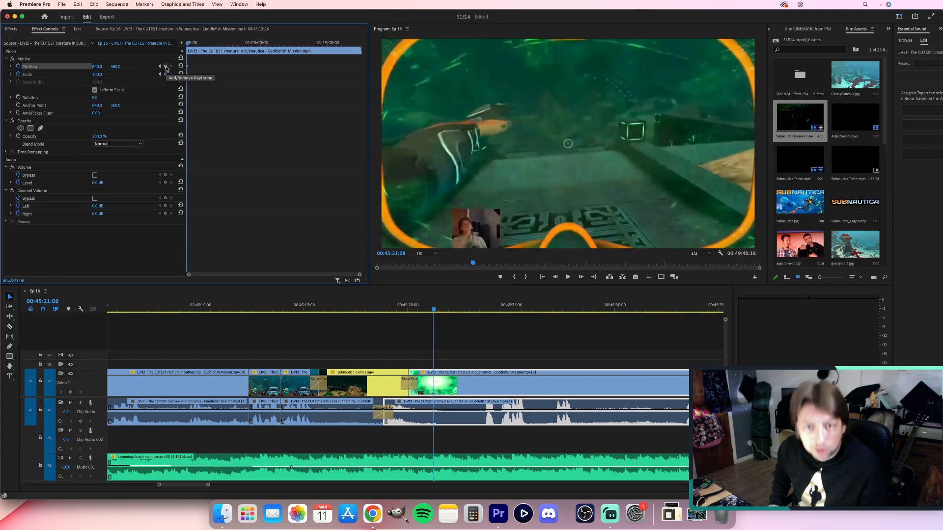
key(Right)
key(Right)
key(Right)
key(Right)
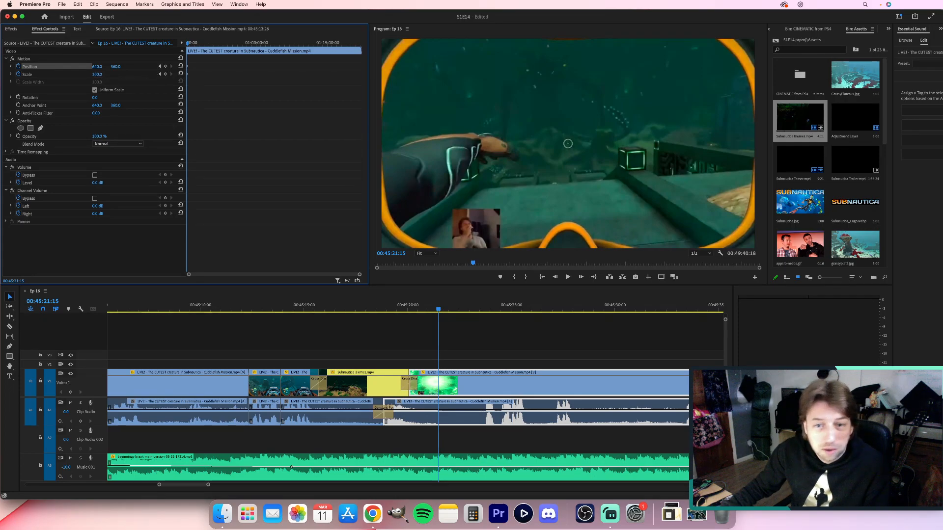
drag(96, 74, 114, 74)
drag(97, 74, 163, 67)
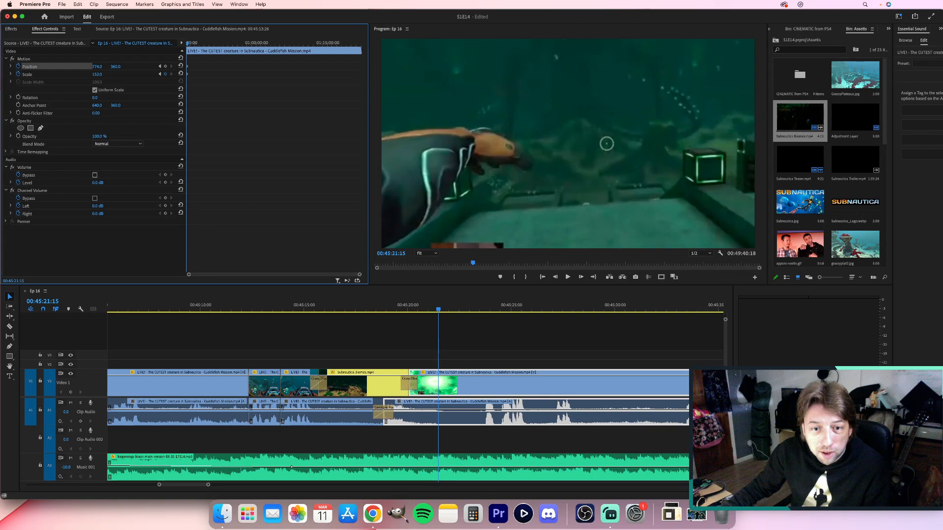
drag(95, 77, 102, 74)
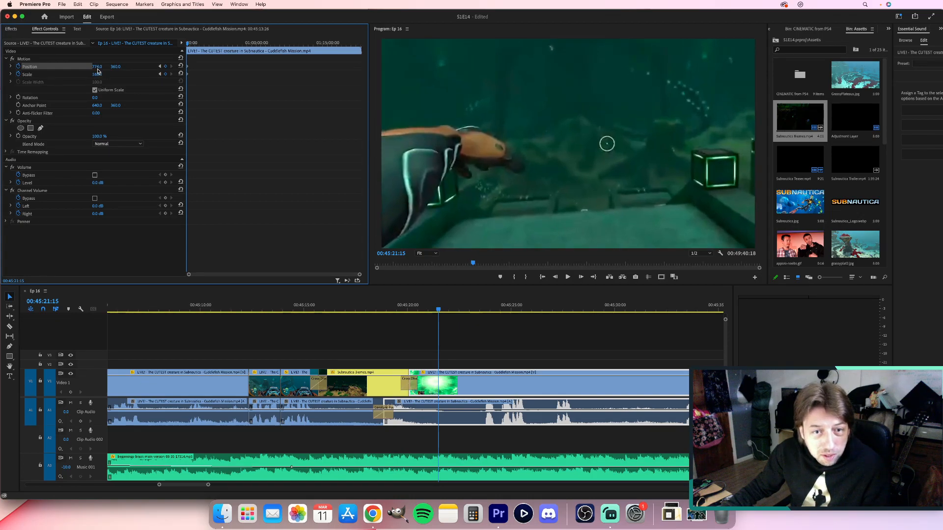
Hold the portal footage's zoom with position and scale keyframes near 00:45:22:21, and reset both properties at 00:45:23:21.
key(space)
key(space)
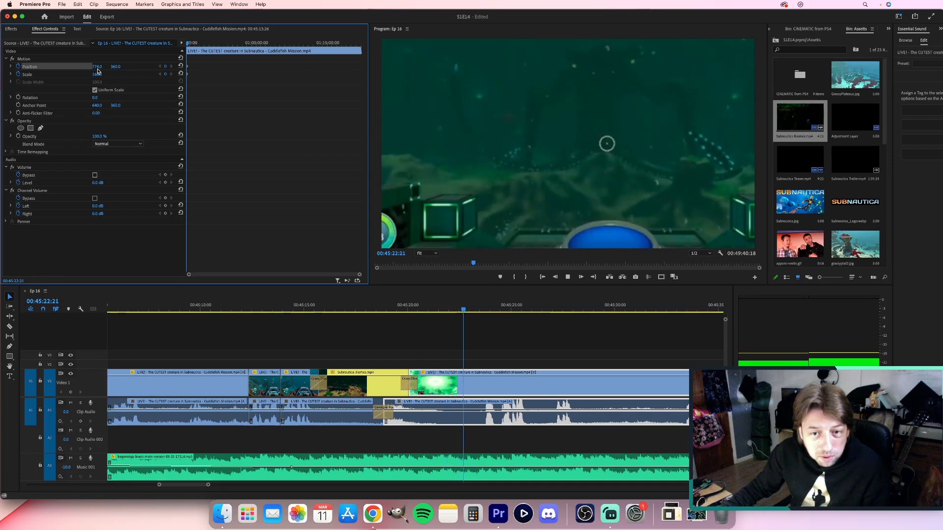
click(165, 74)
key(space)
key(space)
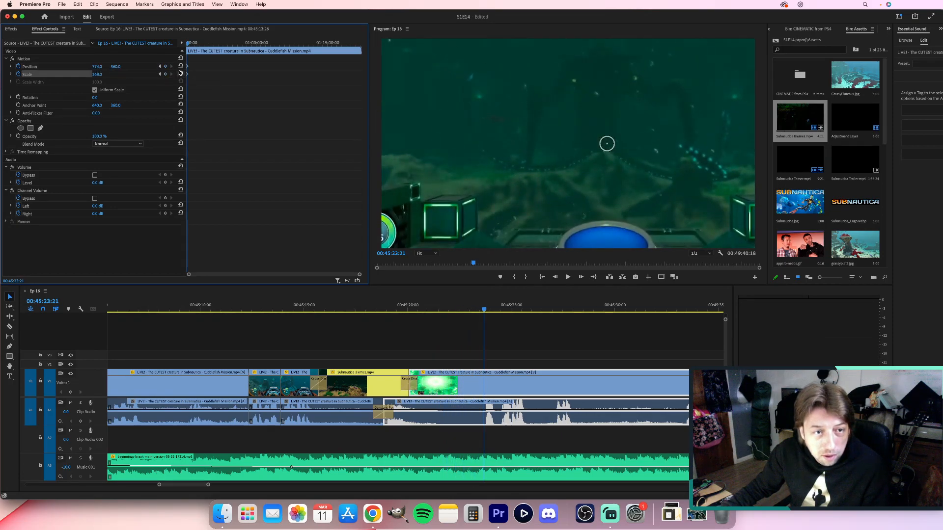
click(182, 65)
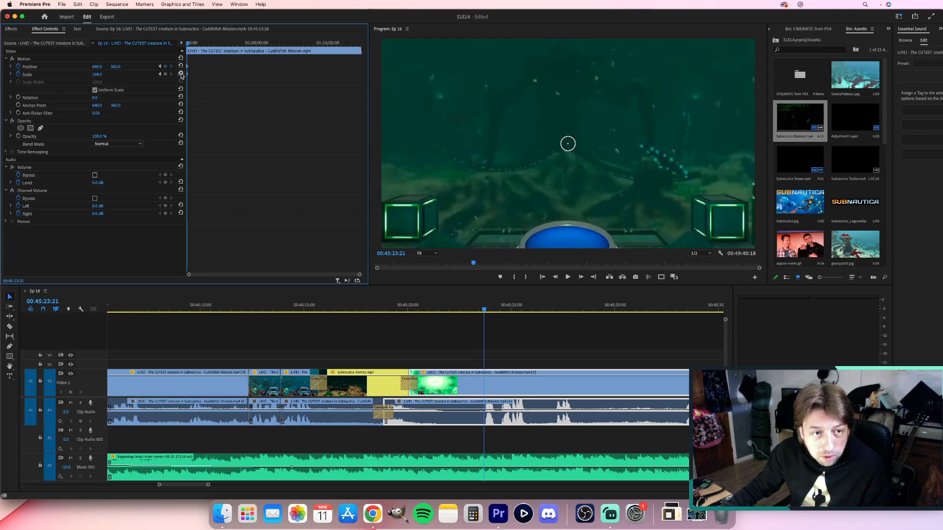
click(180, 74)
Play the sequence from about 00:45:14 through the insert and the keyframed portal zoom to about 00:45:26.
click(286, 307)
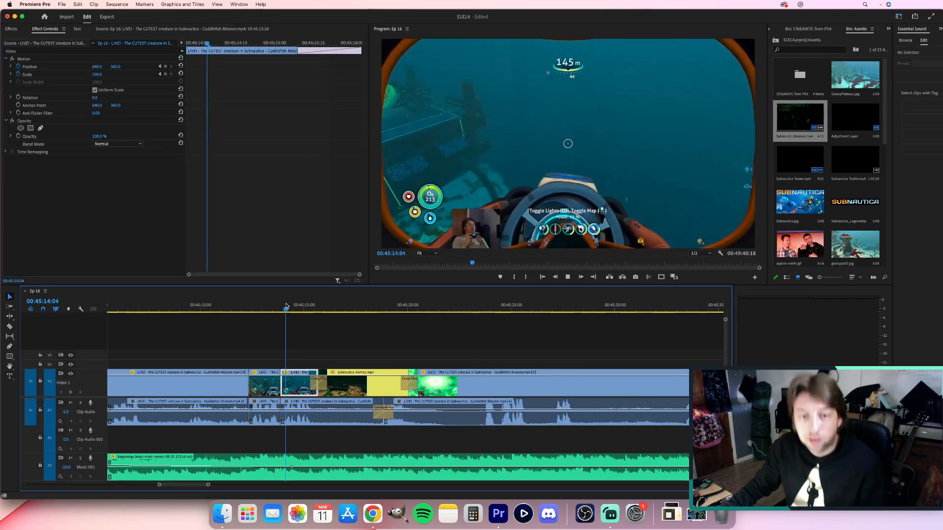
key(space)
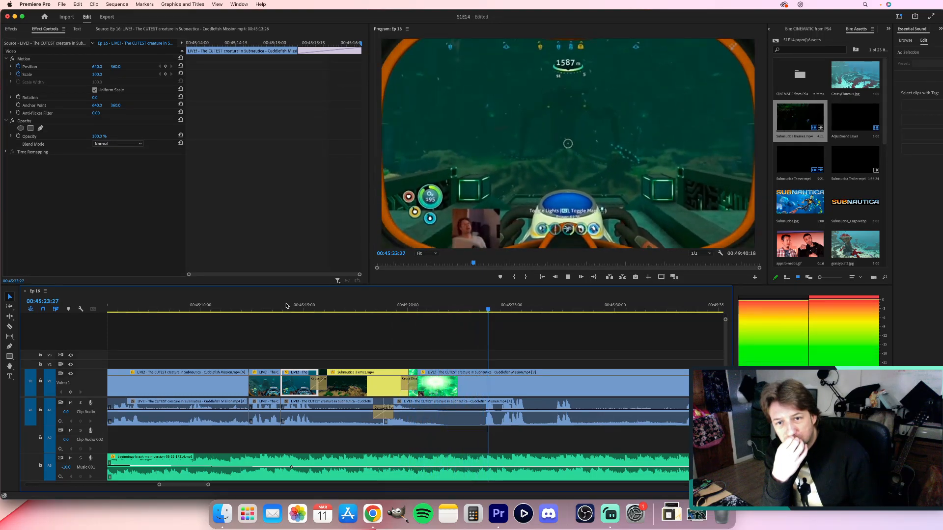
key(space)
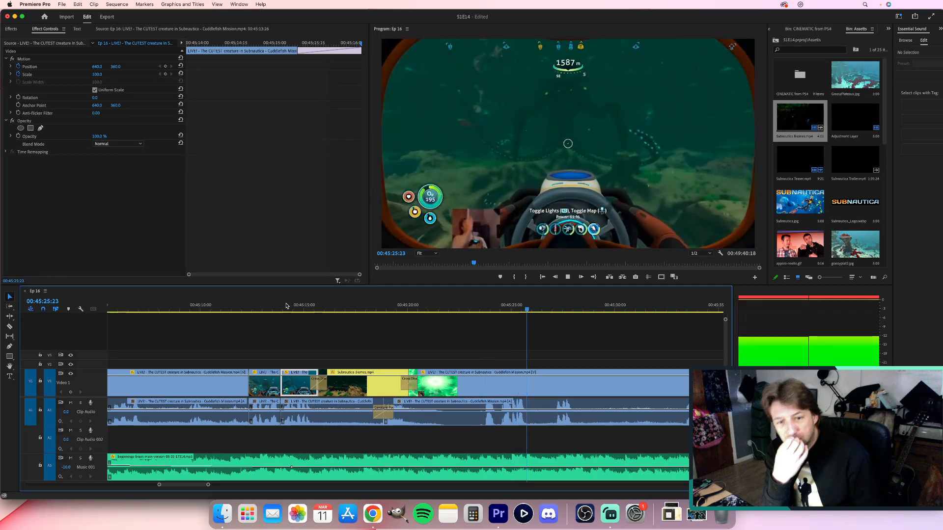
Split the gameplay clip at 00:45:24:16 and about 00:45:25:19 to isolate the short webcam reaction.
drag(500, 307, 504, 309)
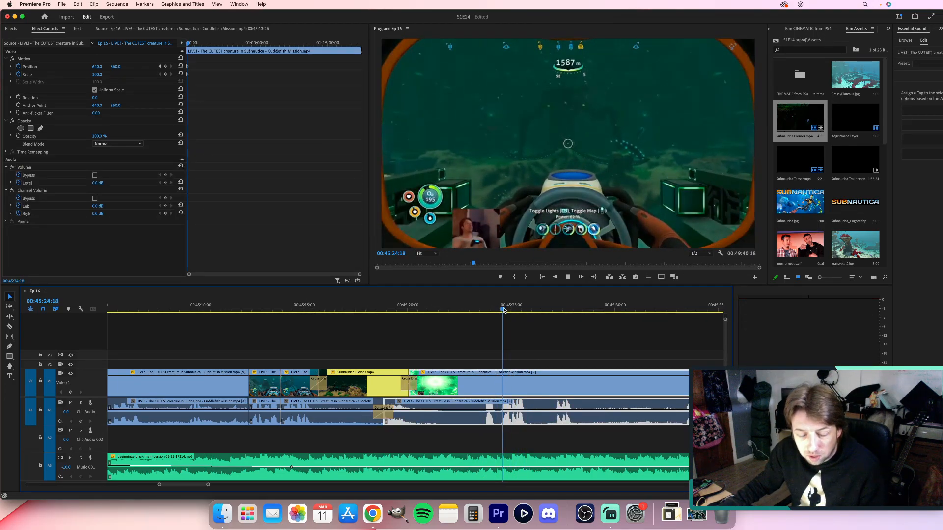
click(503, 310)
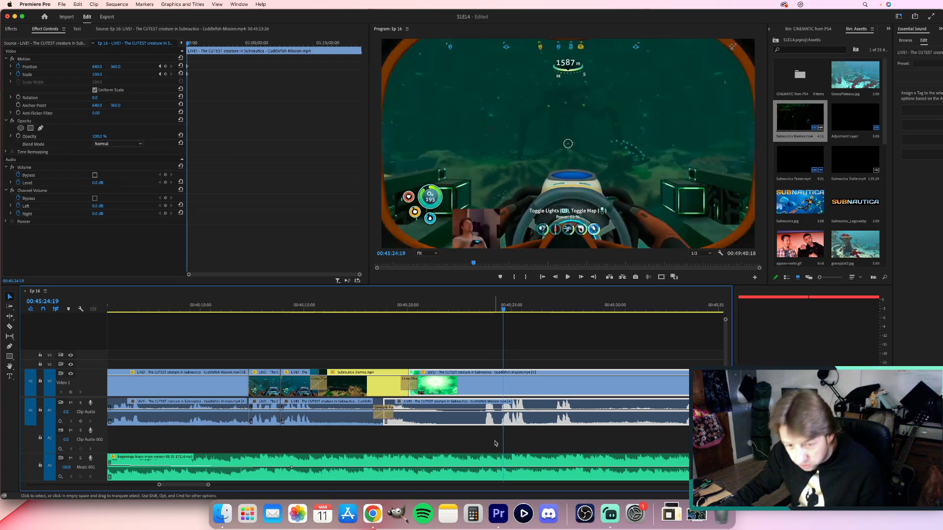
key(equal)
key(Left)
key(Left)
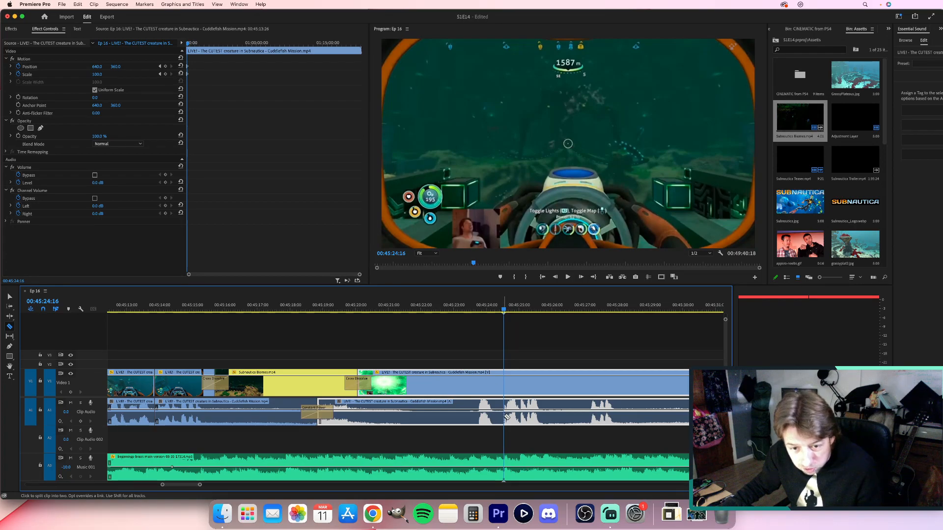
click(506, 417)
click(540, 418)
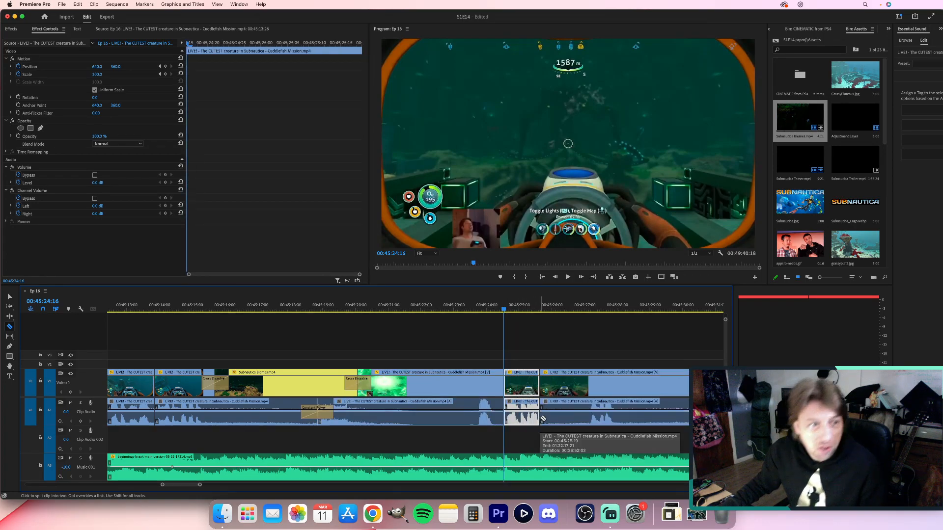
key(v)
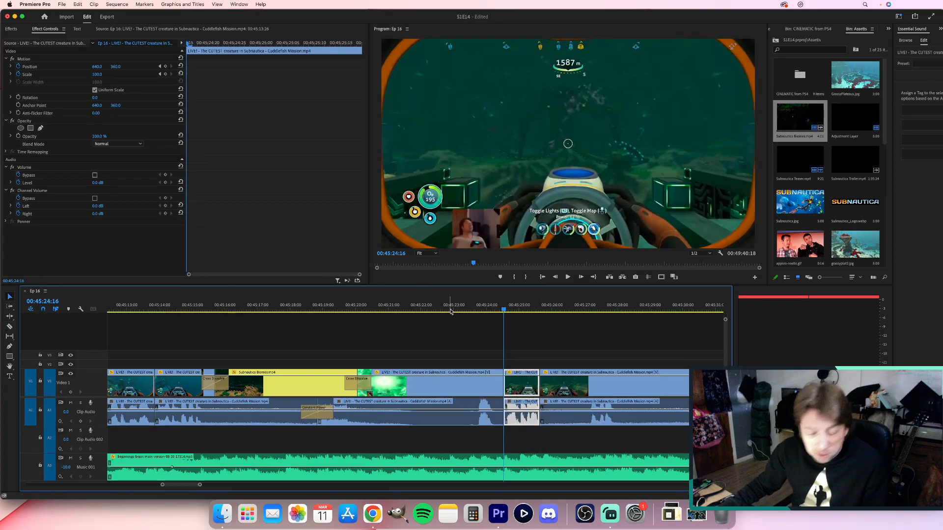
Enlarge the isolated reaction segment to a scale of about 305 and reposition it so the webcam view fills the lower-left of the frame.
click(528, 308)
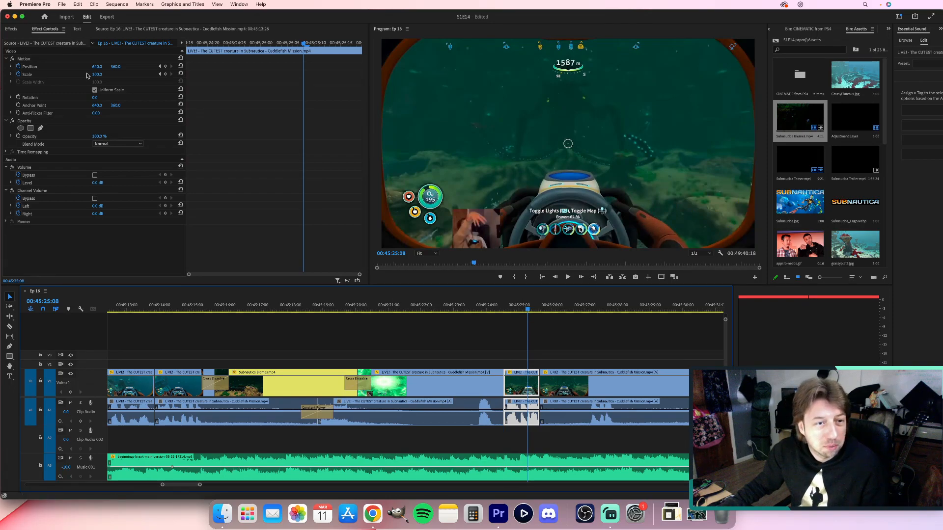
drag(93, 75, 102, 75)
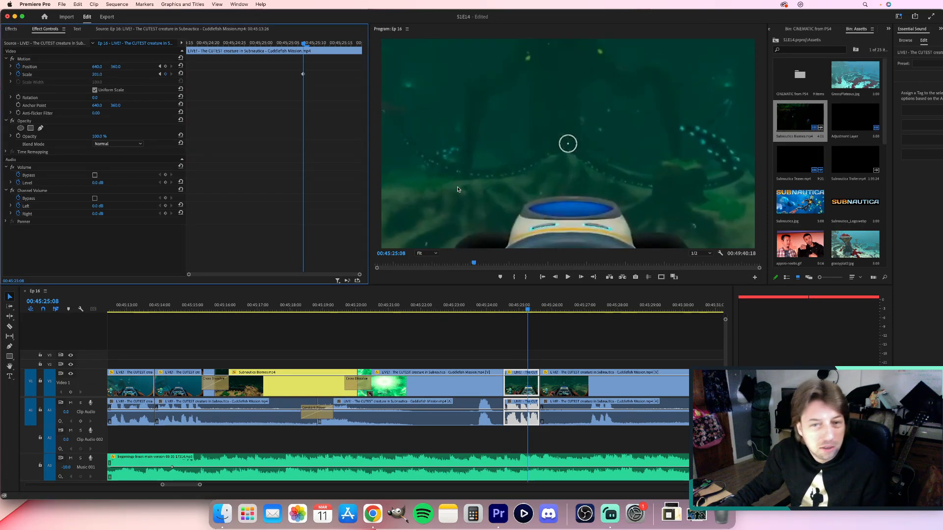
drag(458, 189, 584, 96)
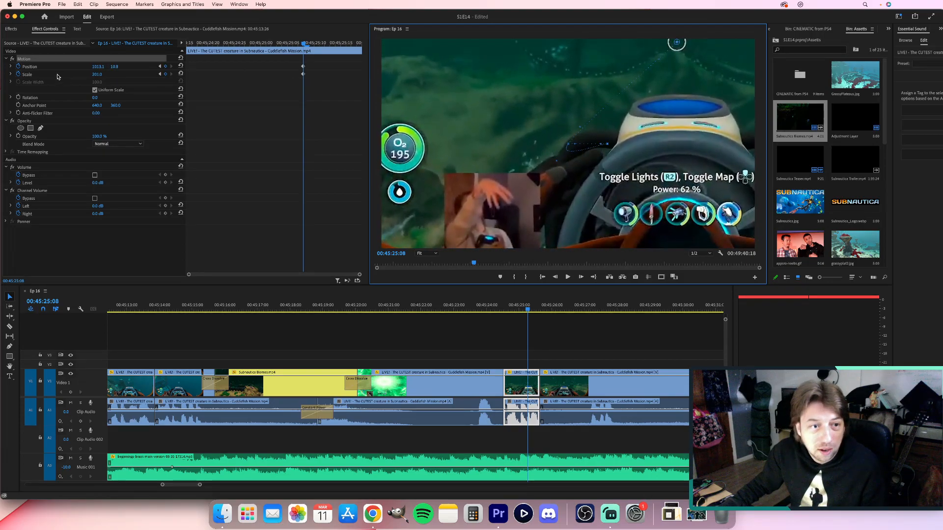
drag(93, 74, 107, 74)
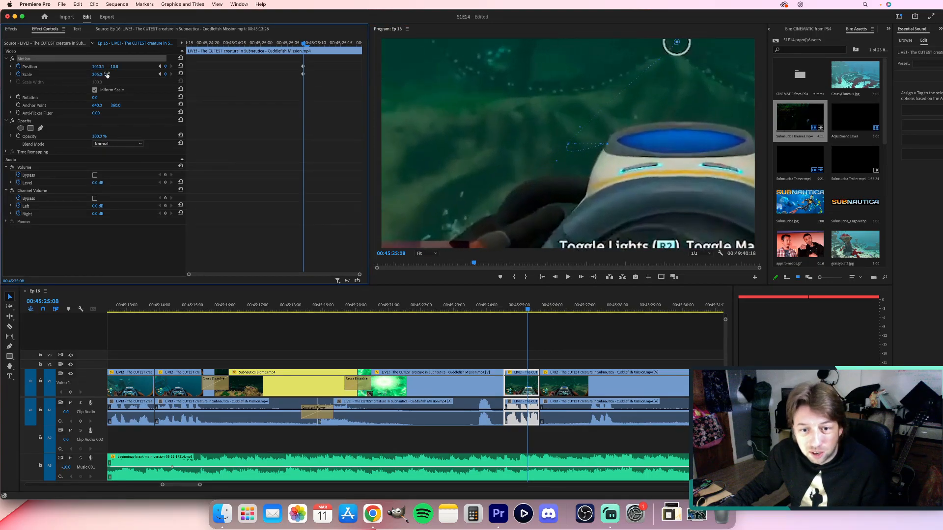
drag(508, 186, 564, 74)
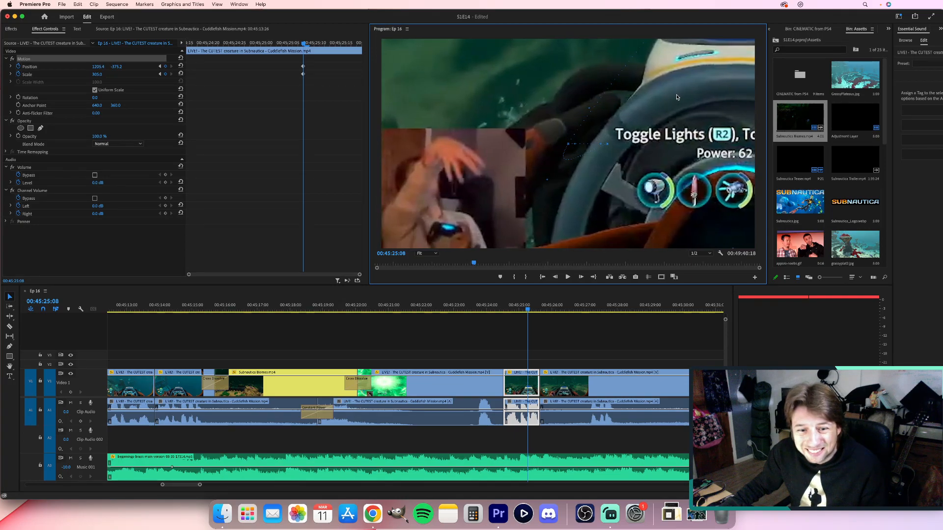
Play the sequence from about 00:45:22 through the webcam close-up and the following gameplay to 00:45:38:19.
click(416, 308)
key(space)
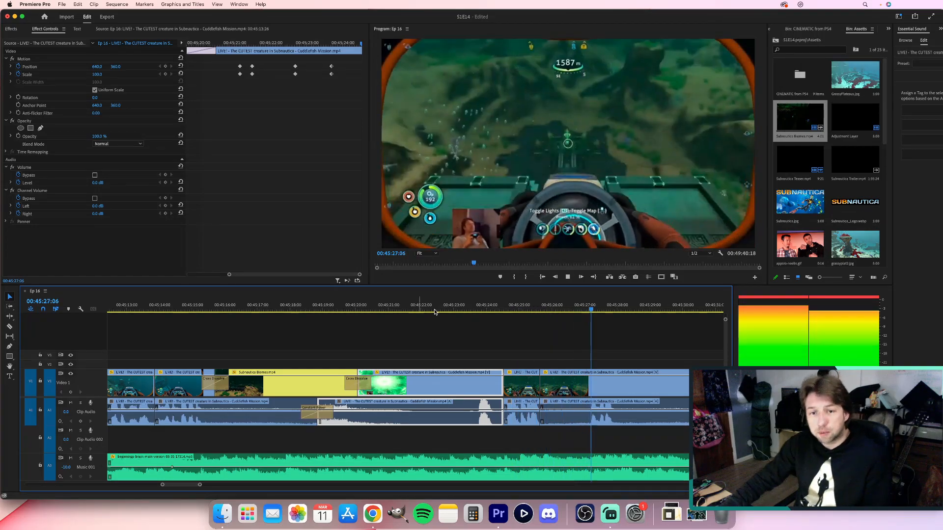
key(minus)
key(minus)
key(minus)
key(minus)
key(minus)
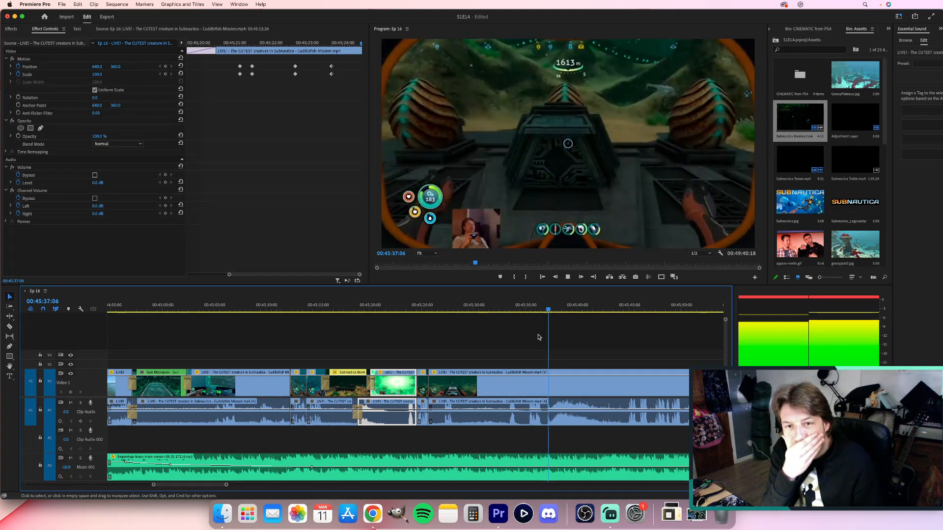
click(553, 383)
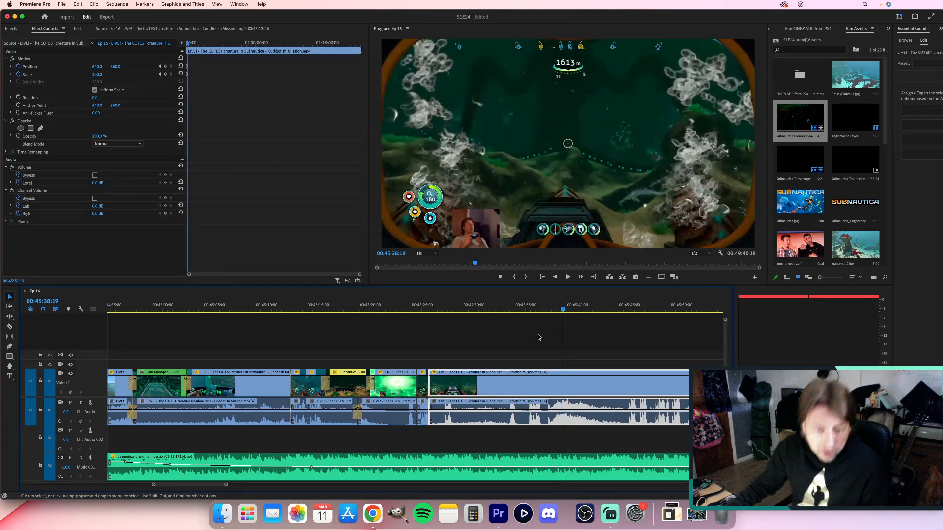
Split the background music where the green portal footage begins, at about 00:45:20, and delete the remainder.
key(c)
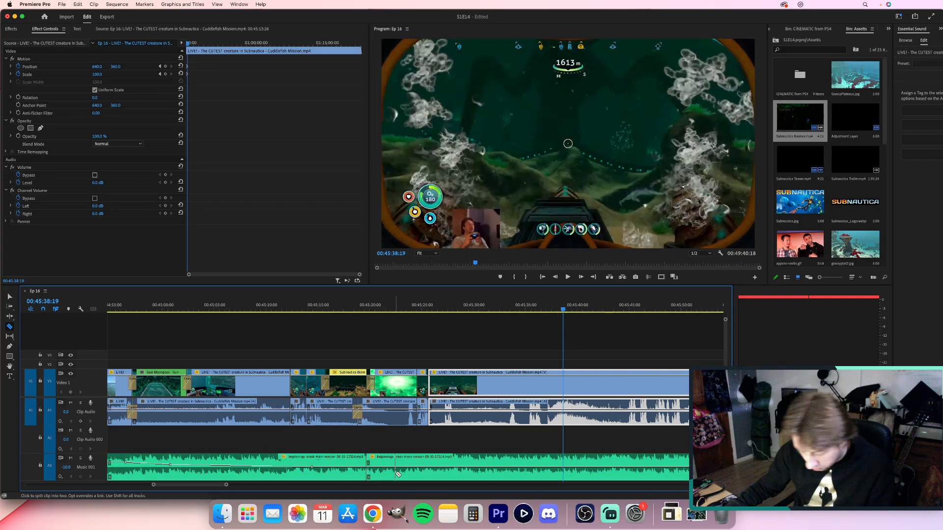
click(371, 471)
key(v)
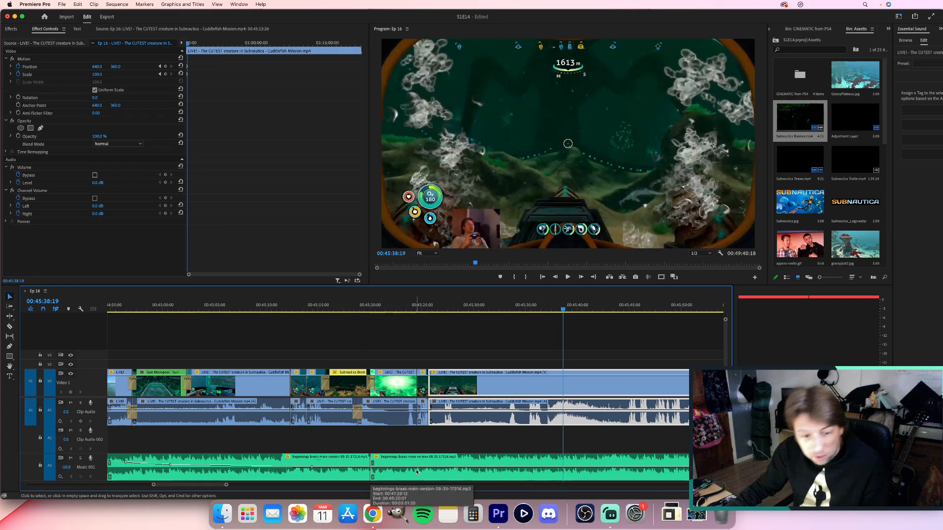
click(421, 474)
key(Delete)
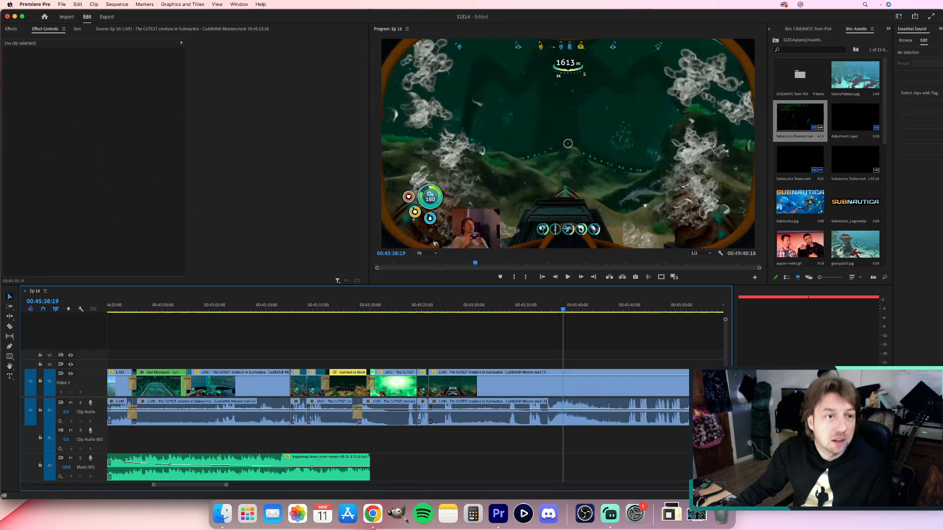
Add an Exponential Fade to the end of the background music and lengthen it to 00:00:04:08.
click(11, 29)
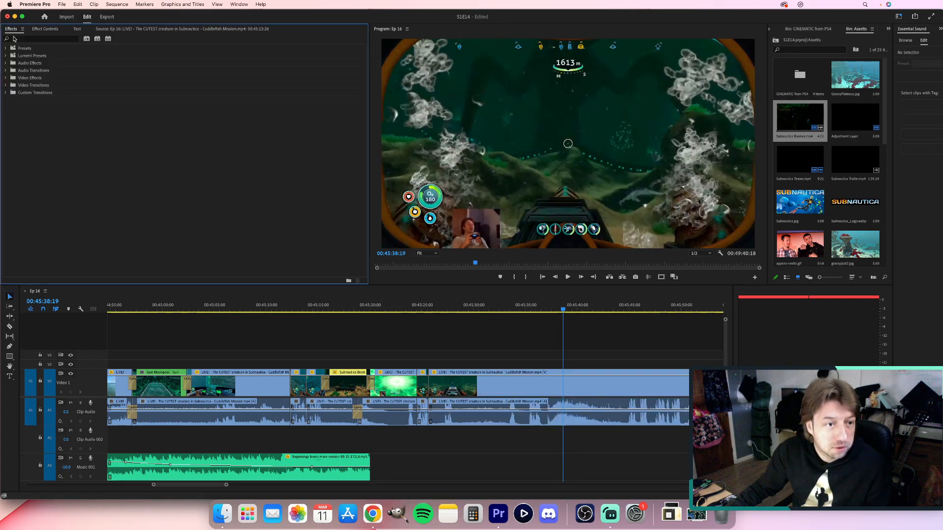
click(9, 78)
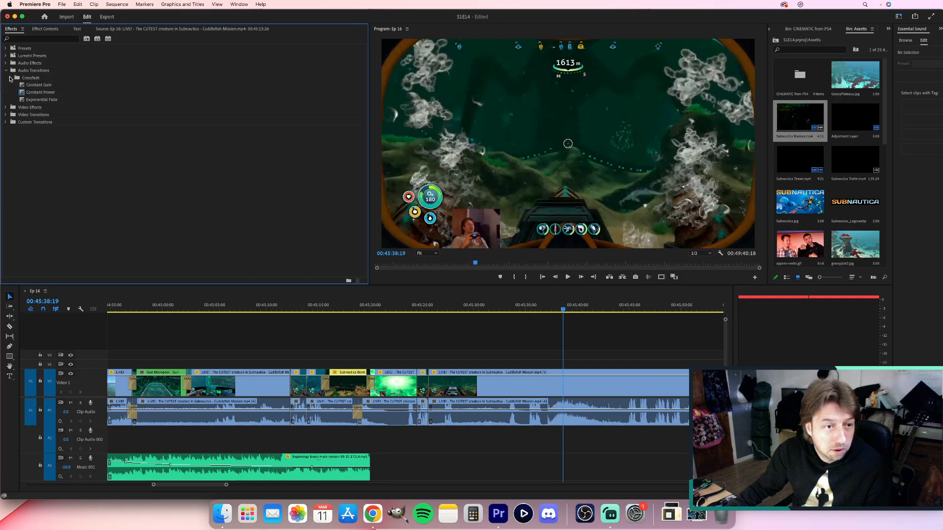
click(45, 101)
drag(395, 508, 320, 470)
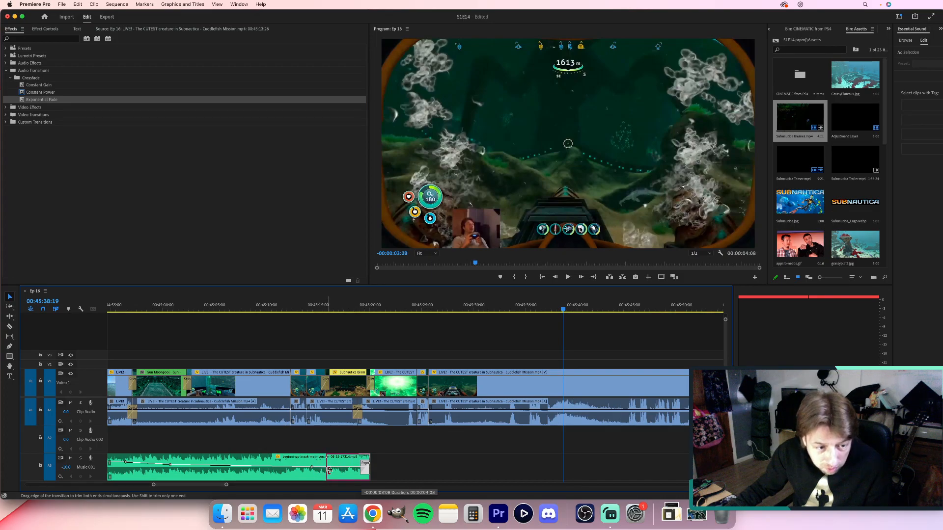
drag(329, 470, 328, 470)
scroll(396, 451, down, 5)
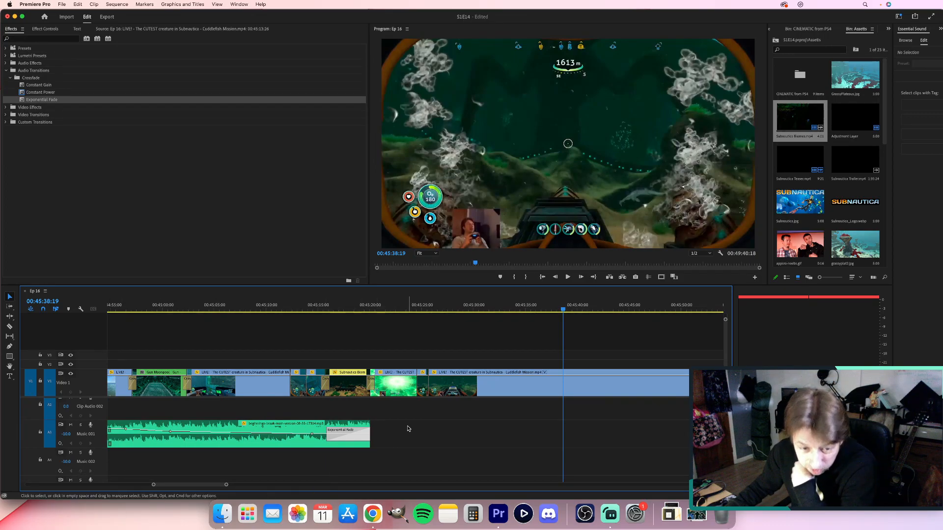
scroll(408, 428, up, 2)
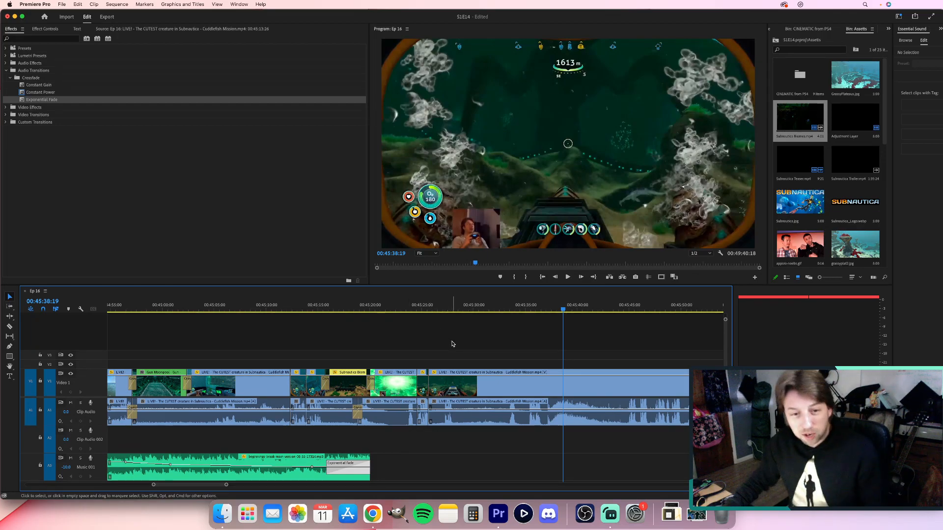
Play the gameplay after the music's end from about 00:45:32 to about 00:45:50.
scroll(460, 359, down, 3)
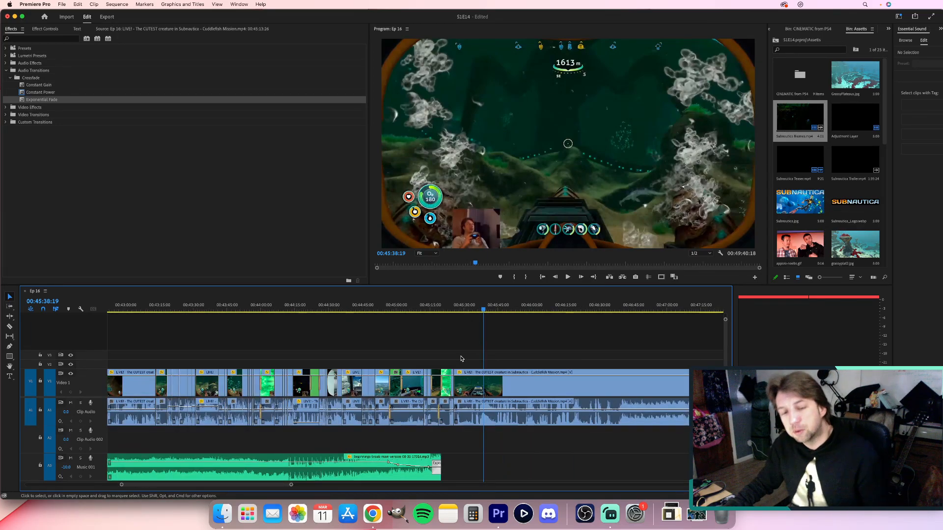
scroll(461, 358, down, 3)
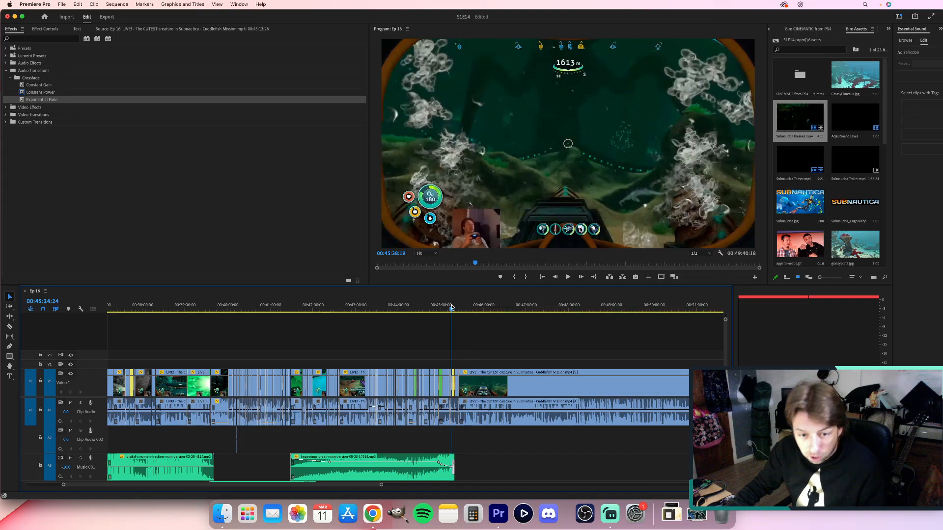
drag(447, 312, 463, 312)
key(space)
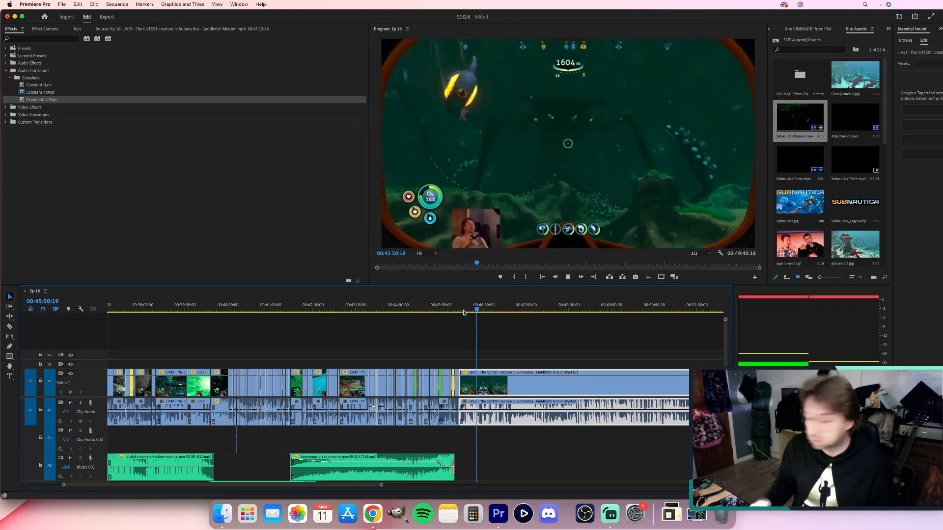
Replay the gameplay after the music's end from about 00:45:25 to 00:45:48:28.
key(space)
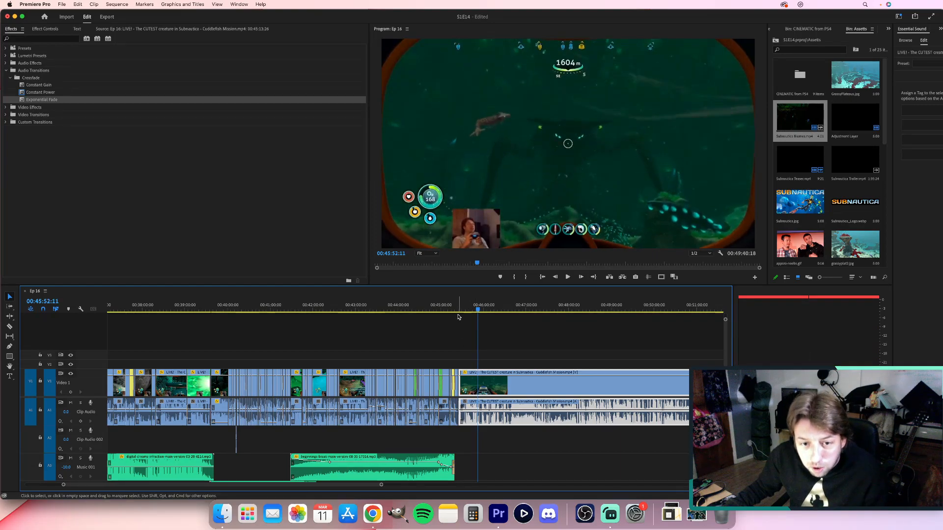
click(458, 313)
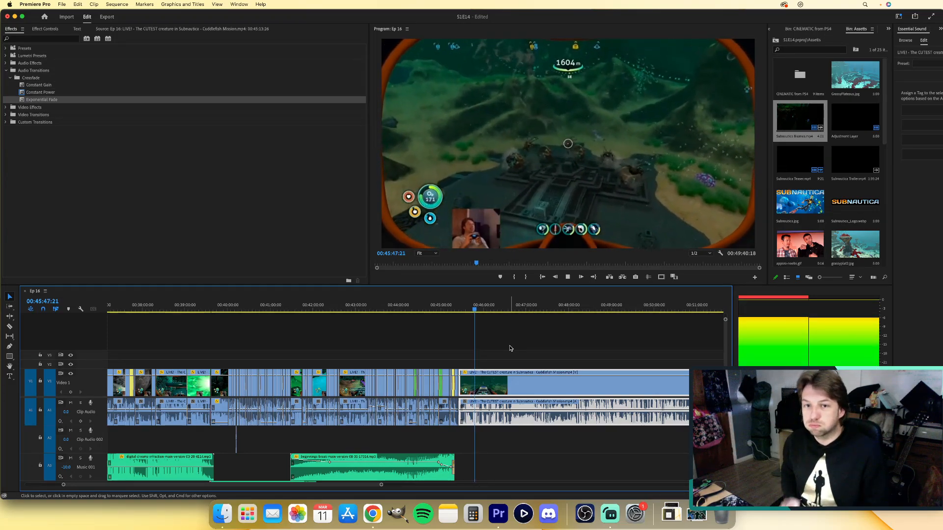
key(space)
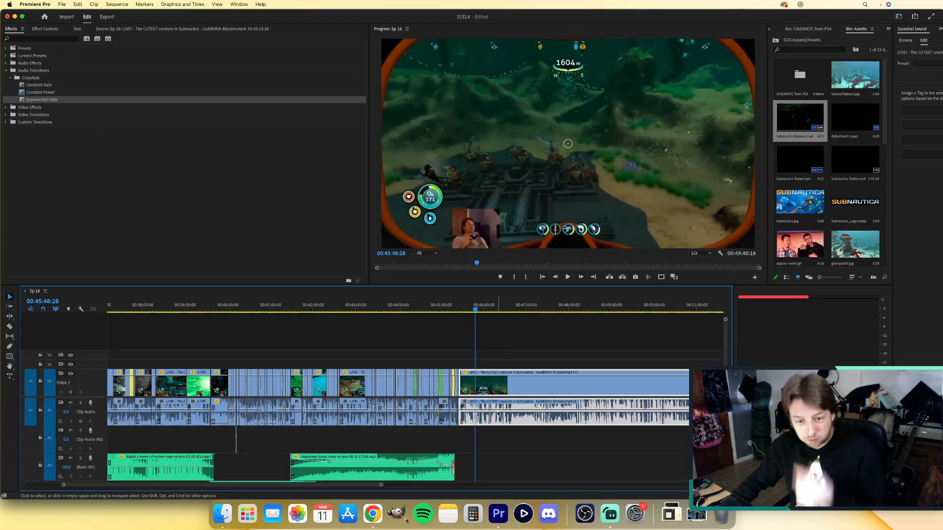
Switch to Chrome with the gaming profile and open the Uppbeat download history.
click(372, 519)
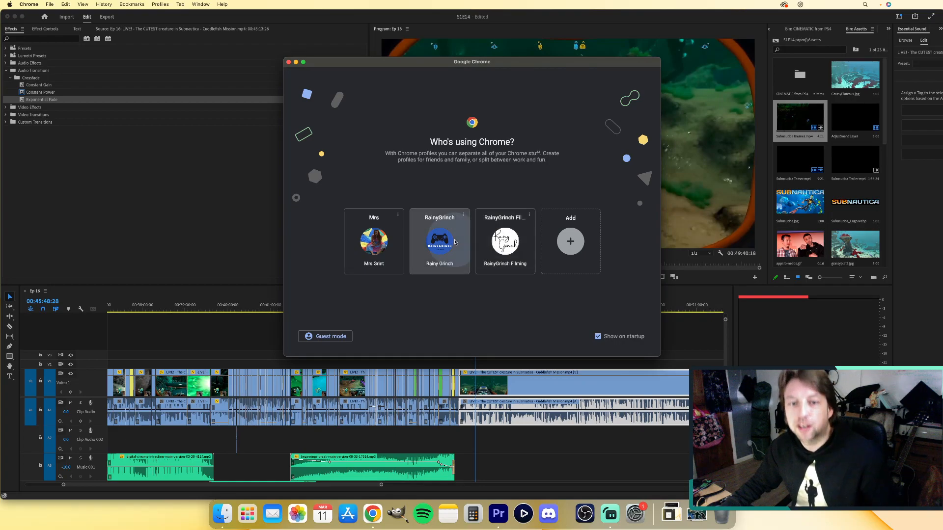
click(440, 240)
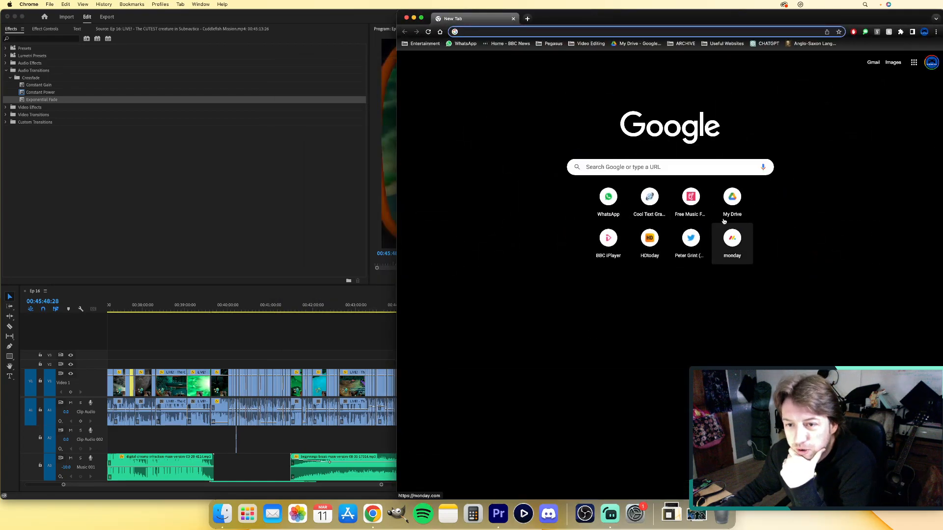
click(691, 199)
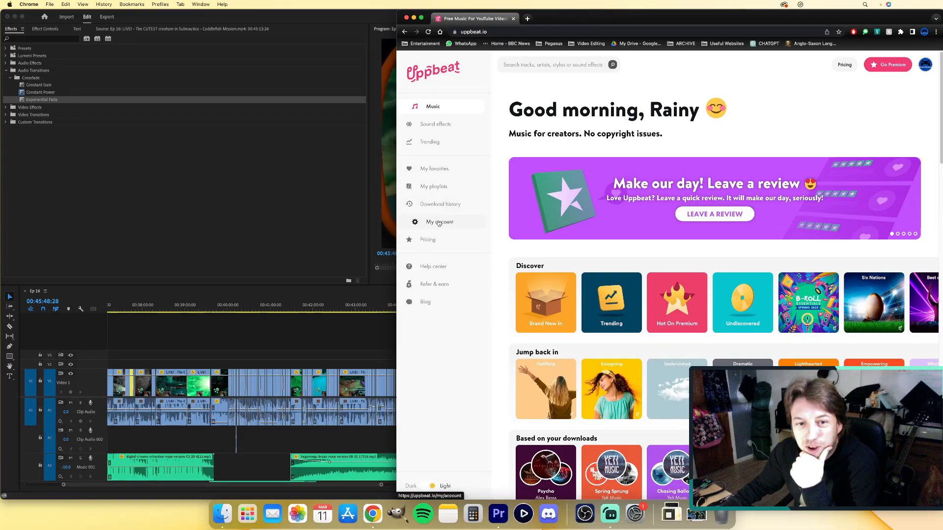
click(439, 204)
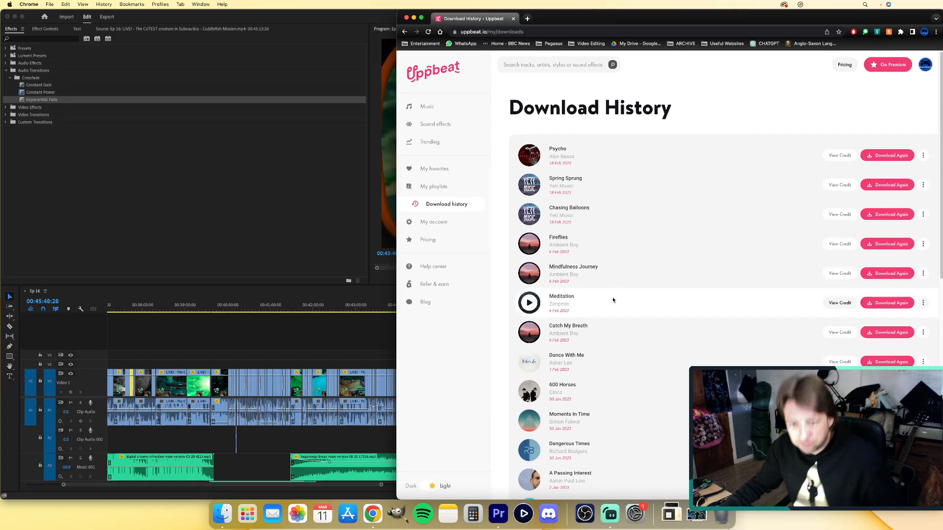
Browse the previously downloaded Uppbeat tracks for suitable music and preview Rise Of The Hero.
scroll(613, 300, down, 15)
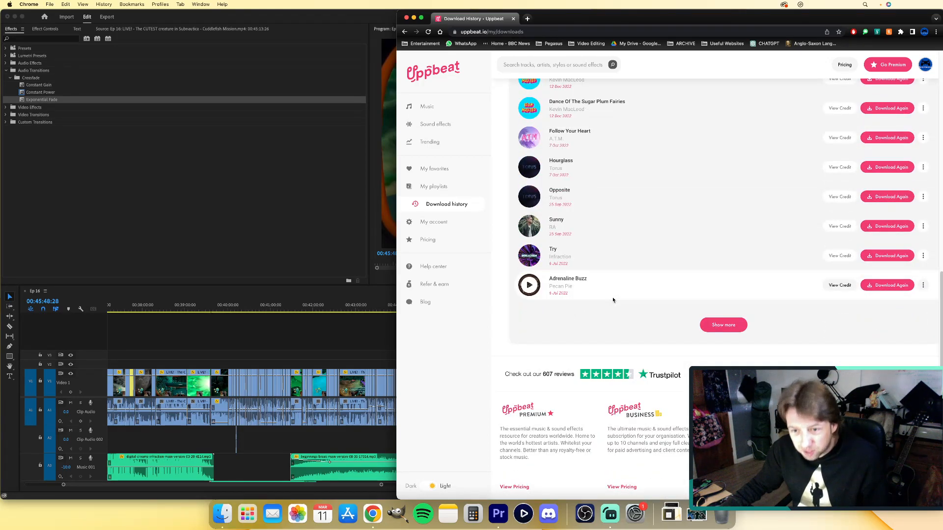
scroll(613, 299, up, 2)
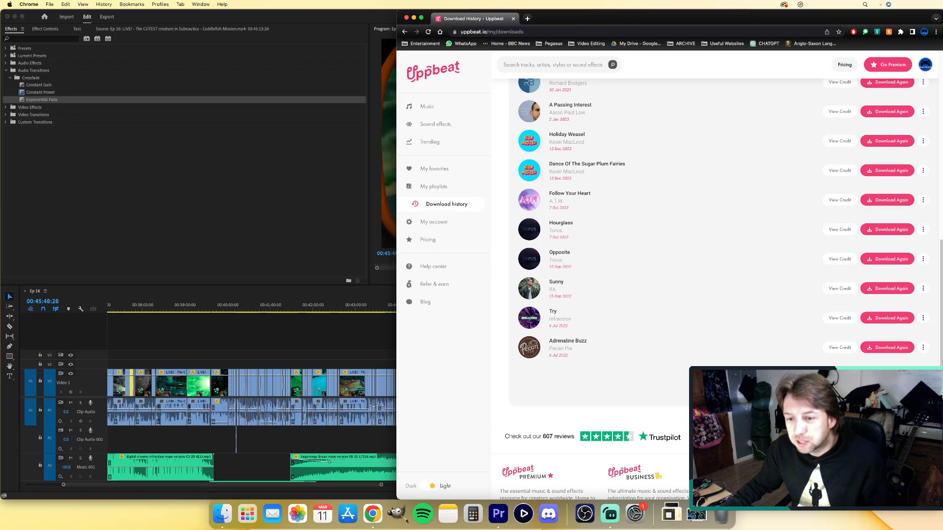
scroll(635, 371, down, 9)
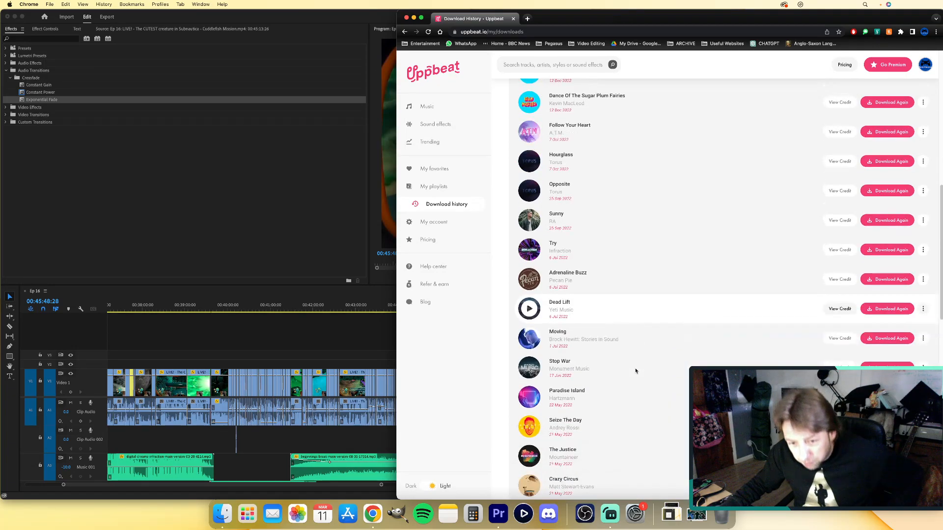
scroll(635, 370, down, 10)
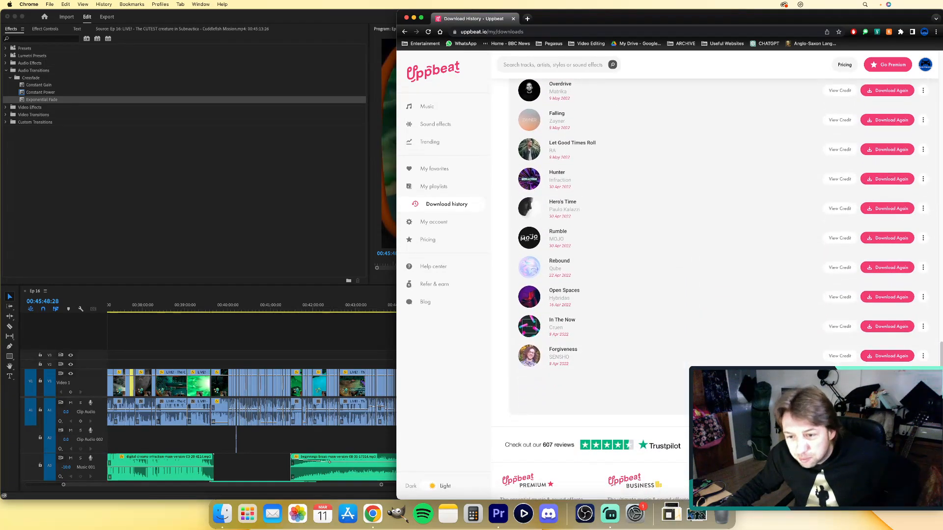
scroll(633, 309, down, 15)
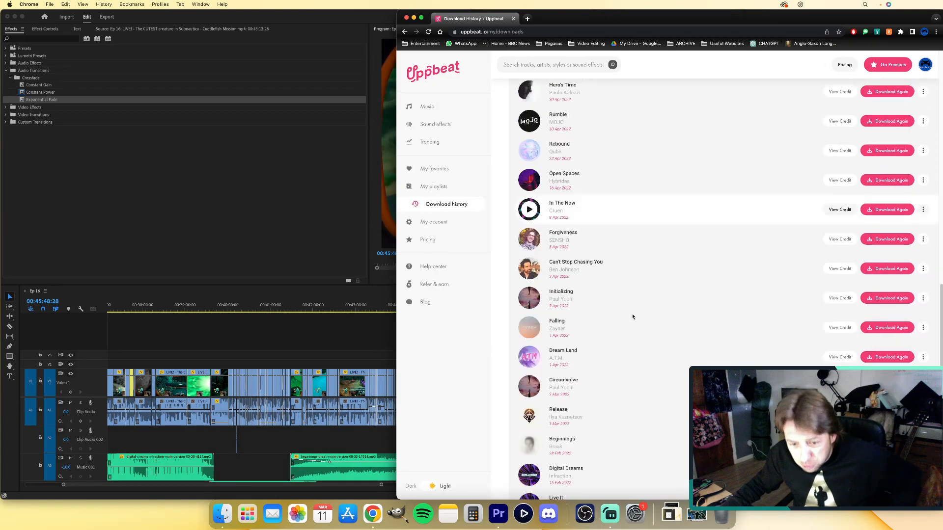
scroll(632, 317, down, 3)
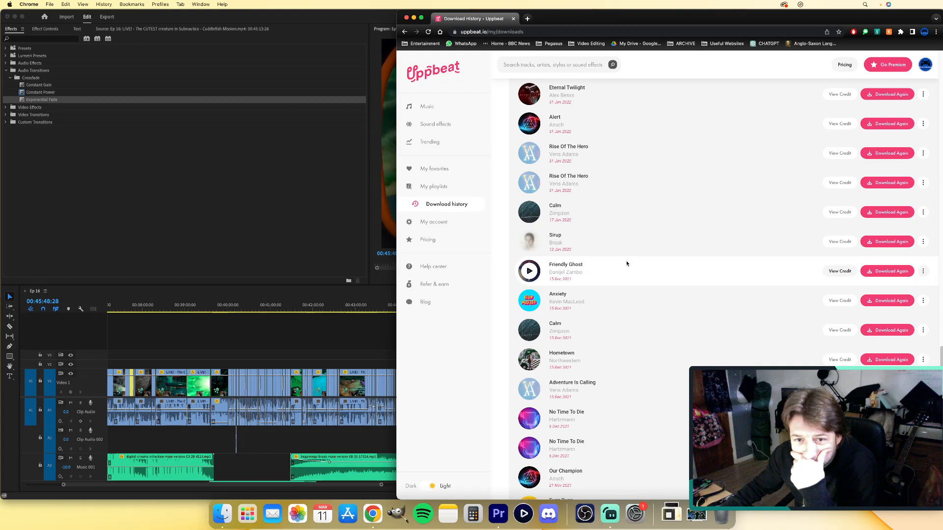
click(529, 189)
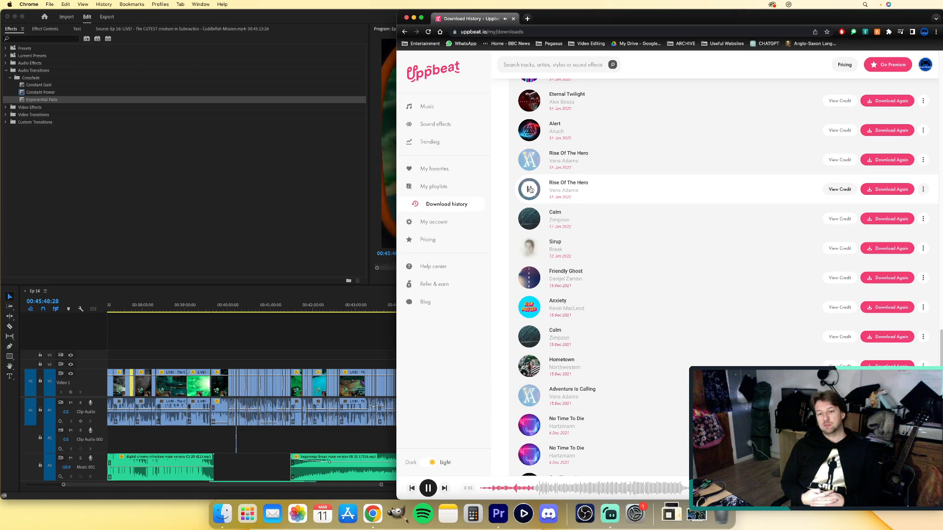
scroll(798, 272, down, 15)
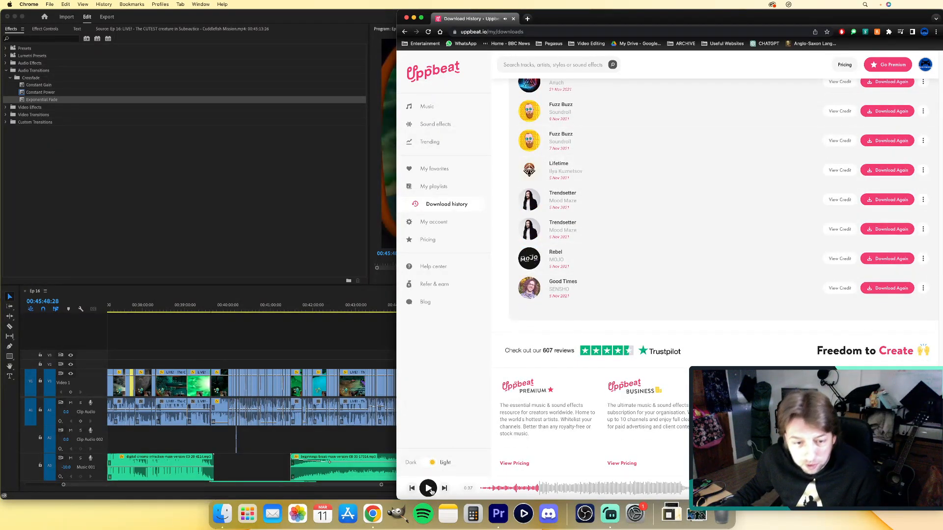
Return to Premiere Pro and place the playhead at the start of the music's Exponential Fade, at 00:45:15:28.
click(379, 356)
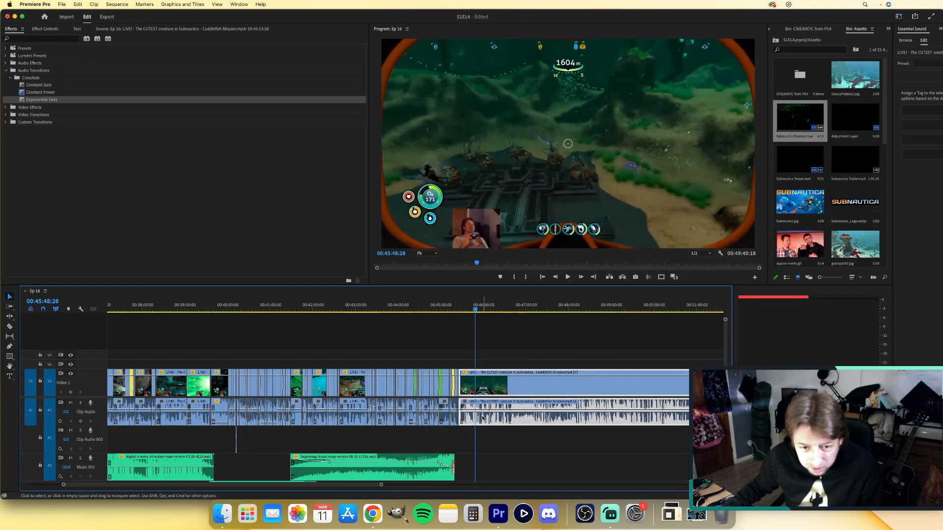
scroll(481, 418, up, 5)
scroll(481, 418, up, 1)
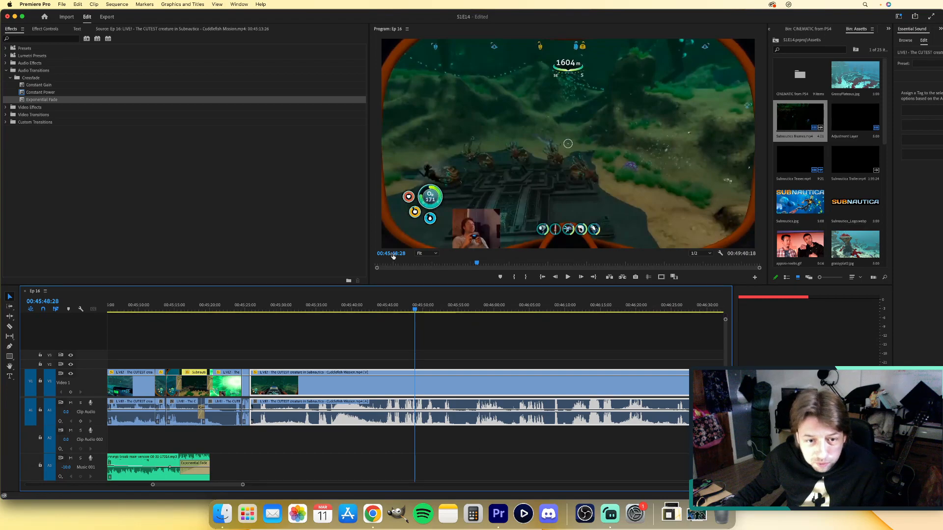
drag(324, 307, 211, 325)
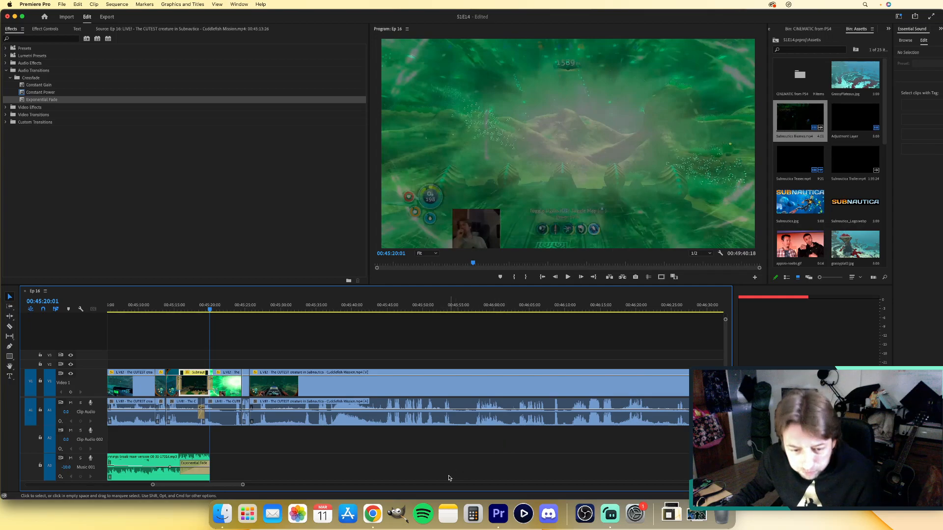
click(372, 513)
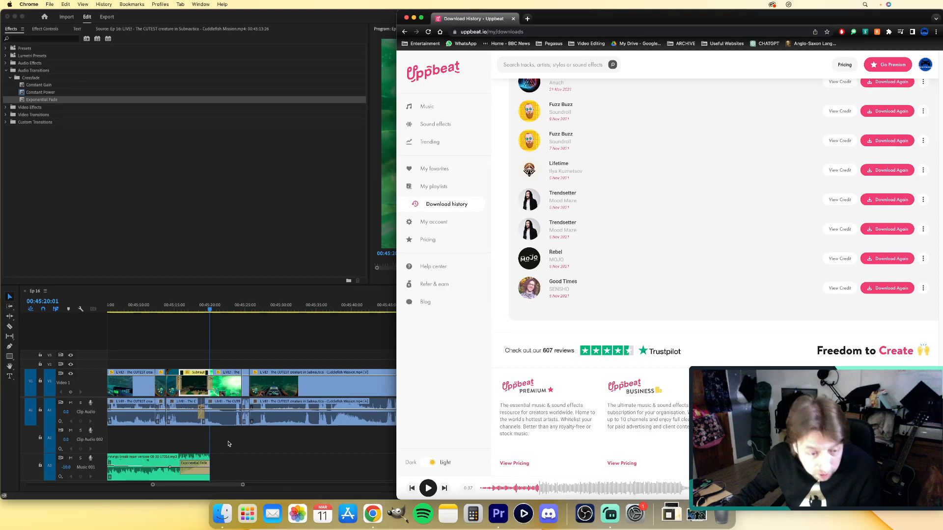
click(181, 315)
click(180, 311)
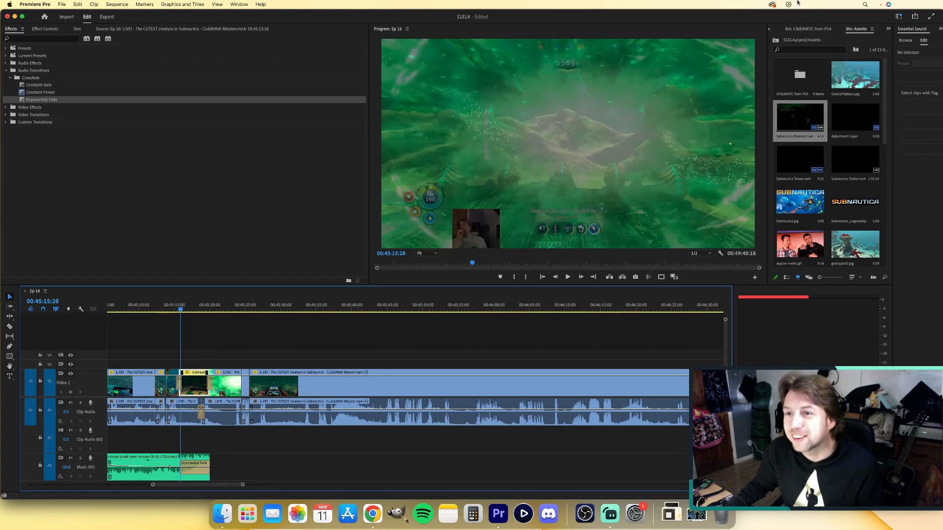
Import the Rise Of The Hero MP3 from the No Attribution folder into the Music bin and place it on a new audio track from 00:45:15:28.
scroll(820, 28, up, 3)
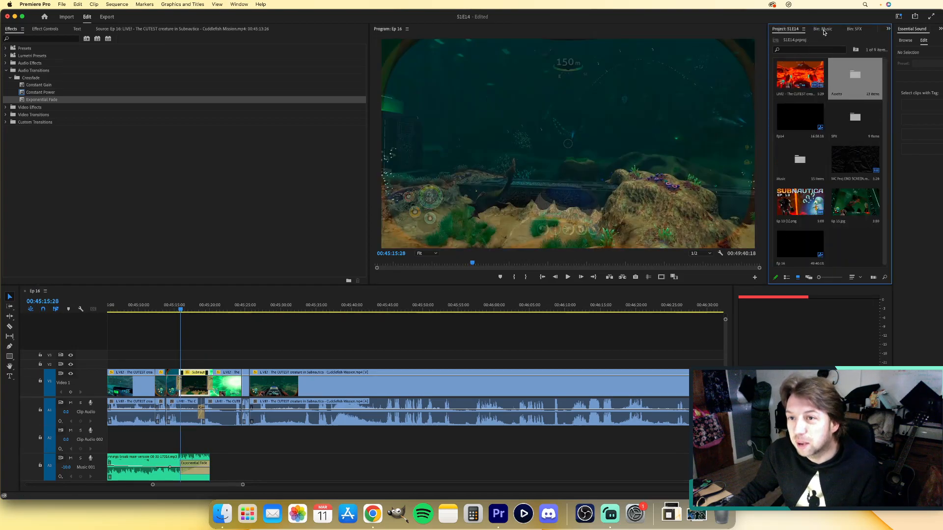
click(218, 515)
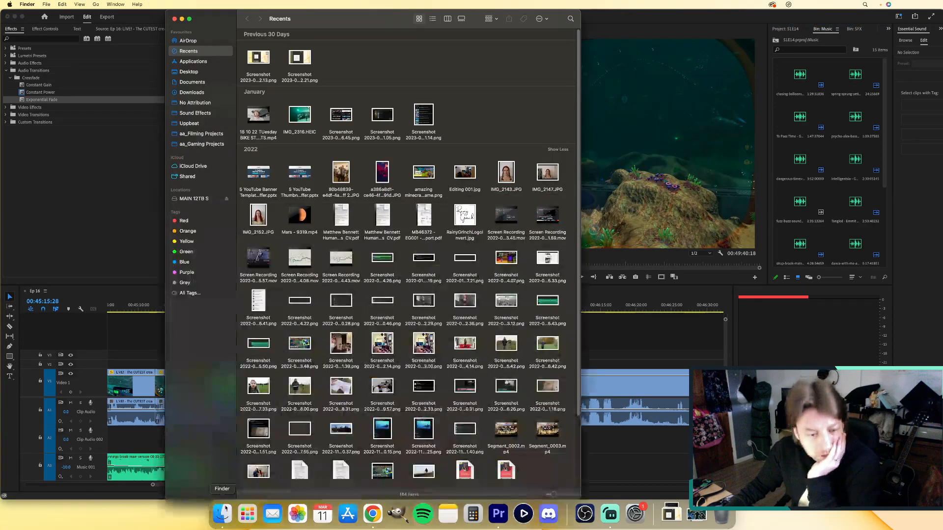
click(196, 104)
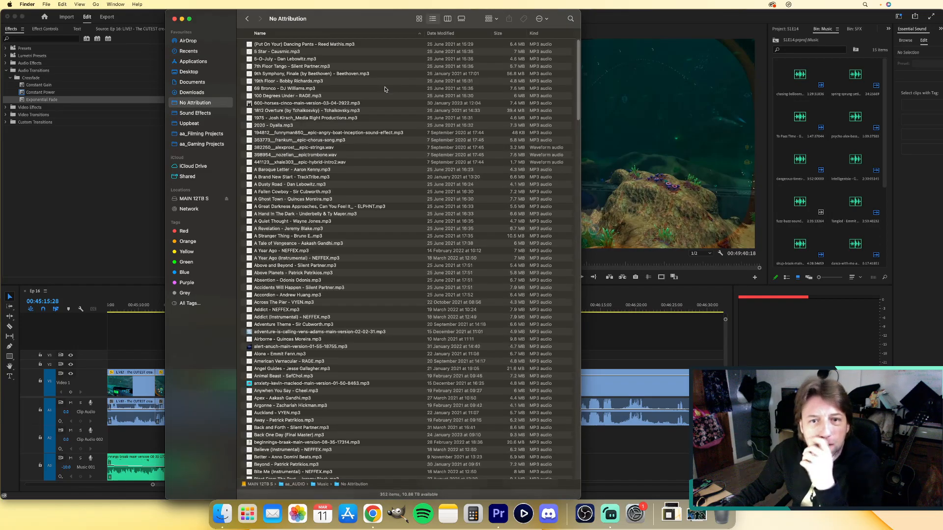
scroll(275, 282, down, 20)
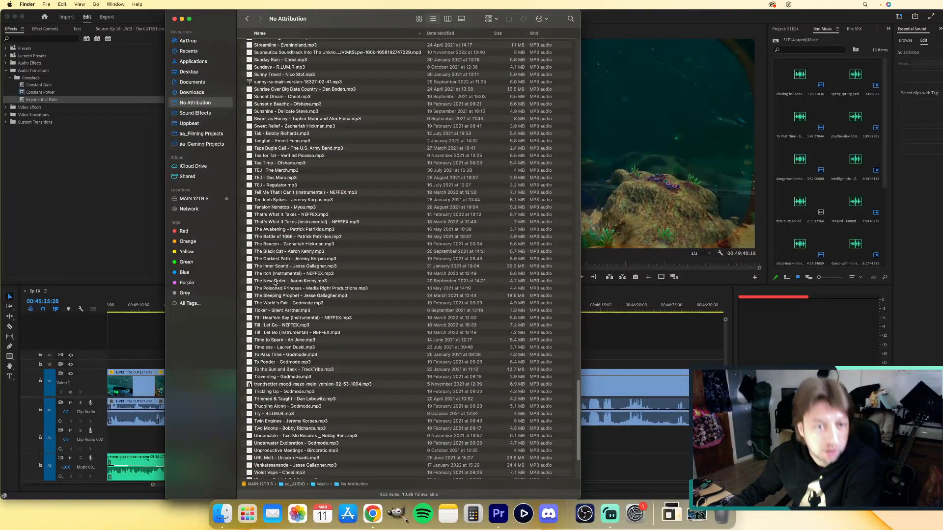
scroll(275, 282, up, 10)
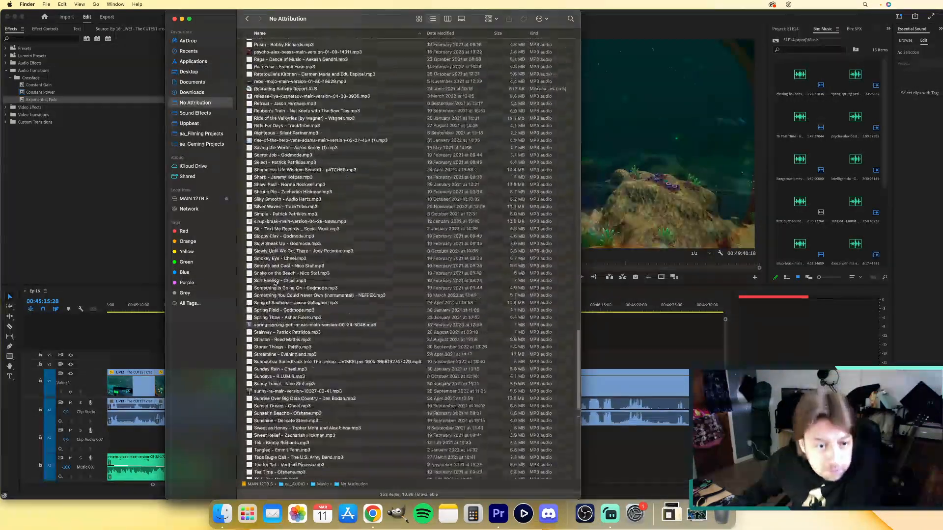
scroll(275, 282, up, 5)
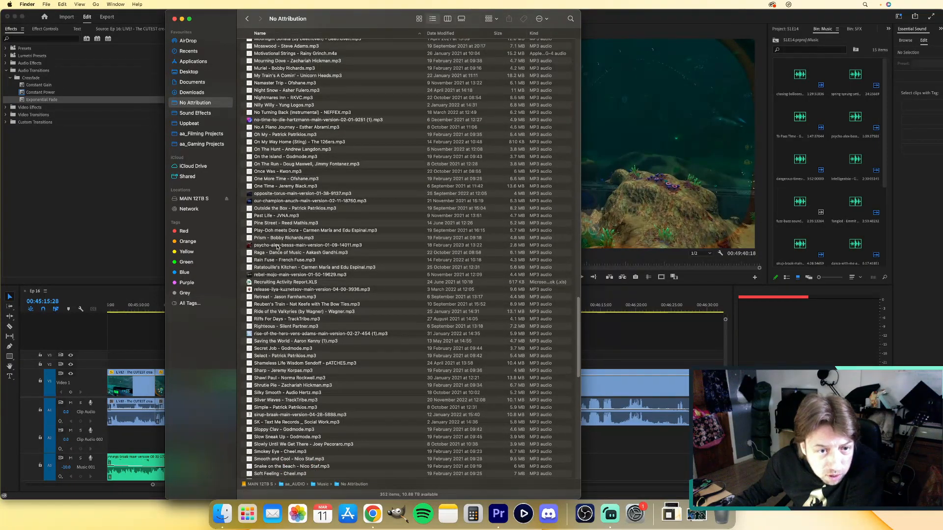
drag(276, 335, 851, 242)
click(850, 249)
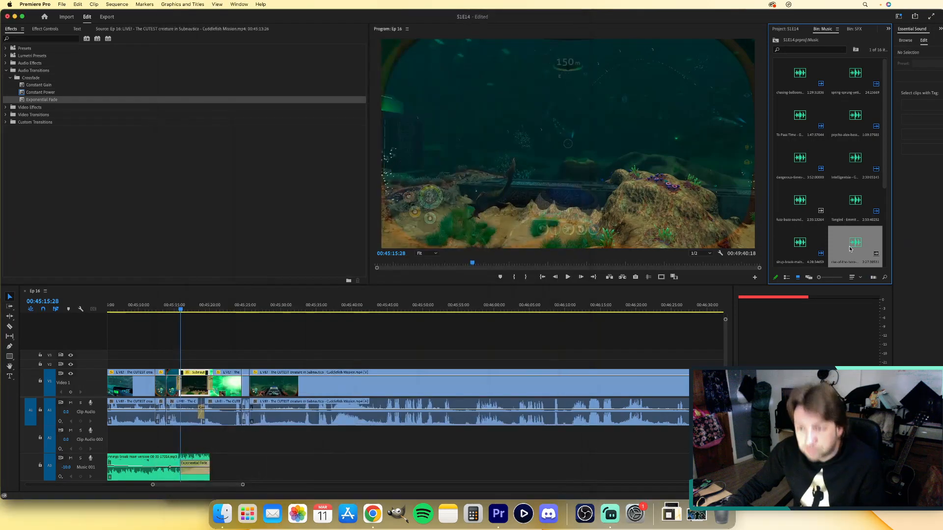
drag(514, 405, 211, 467)
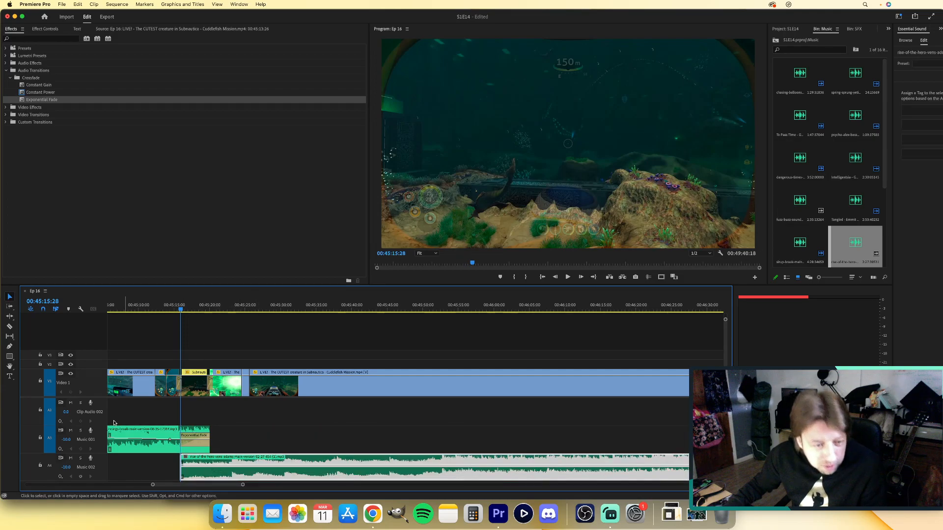
Play back the sequence with the new Rise Of The Hero music from about 00:45:11 to 00:47:29:29.
click(146, 306)
key(space)
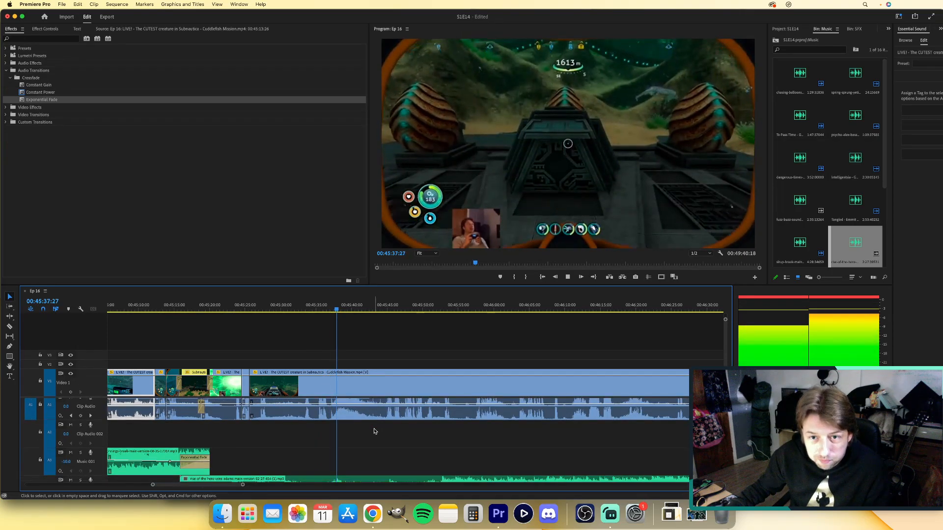
scroll(374, 432, right, 1)
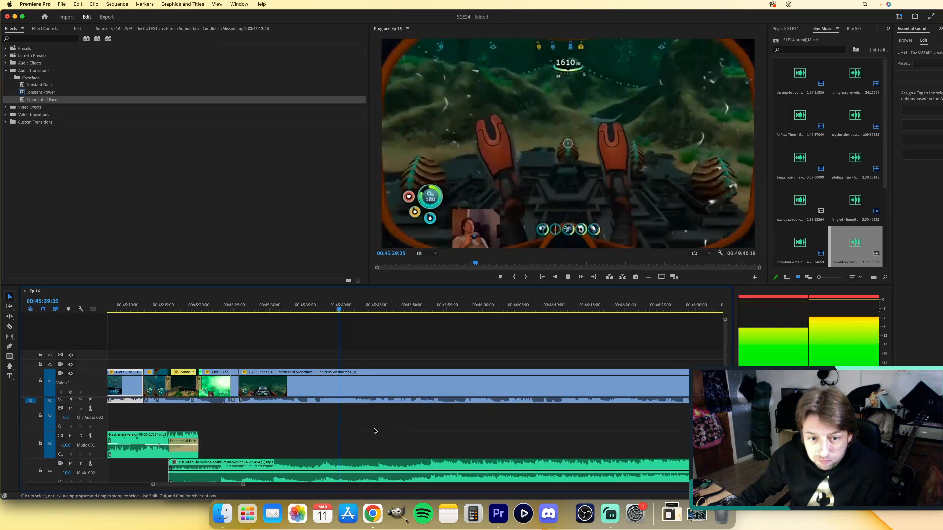
scroll(374, 431, down, 2)
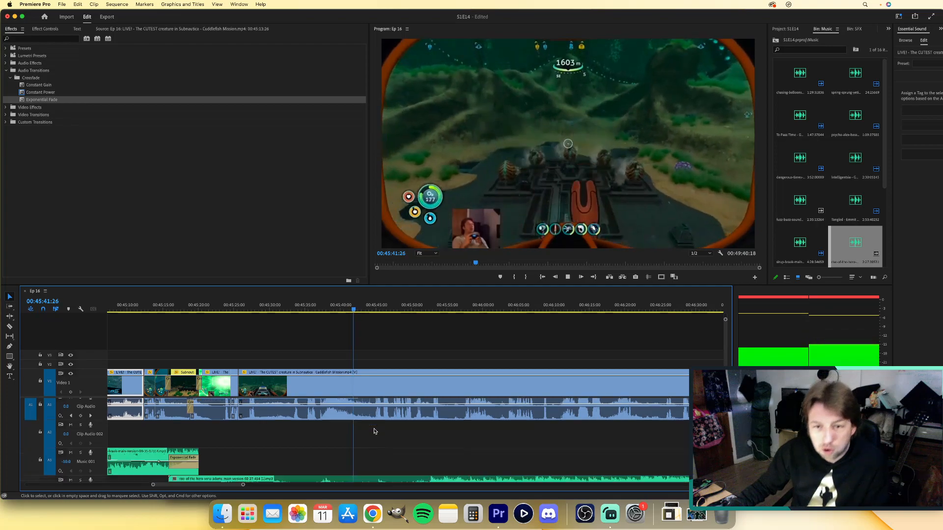
scroll(374, 431, down, 1)
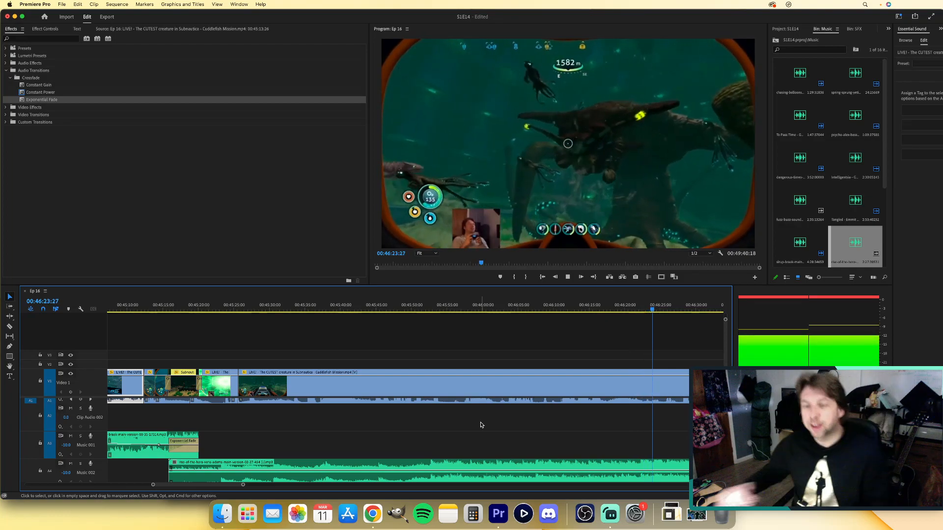
scroll(480, 425, right, 8)
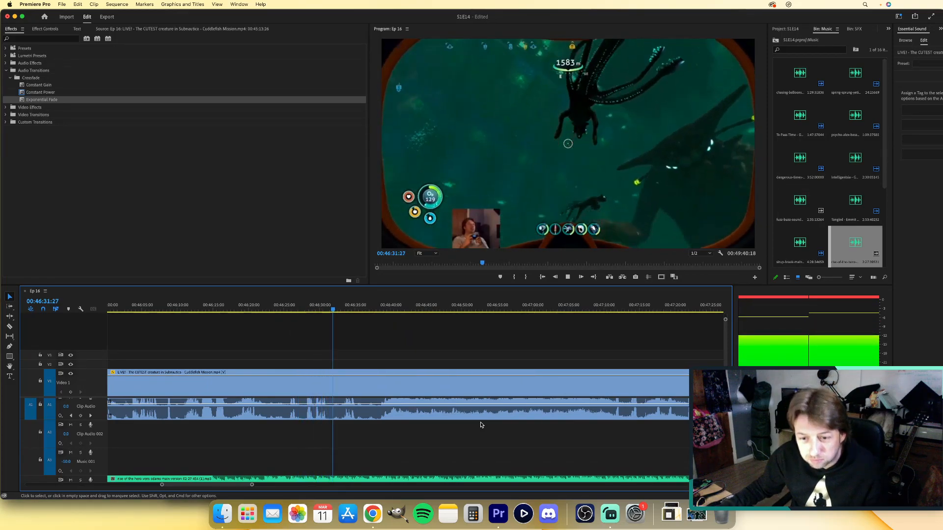
scroll(505, 449, down, 8)
scroll(506, 449, right, 4)
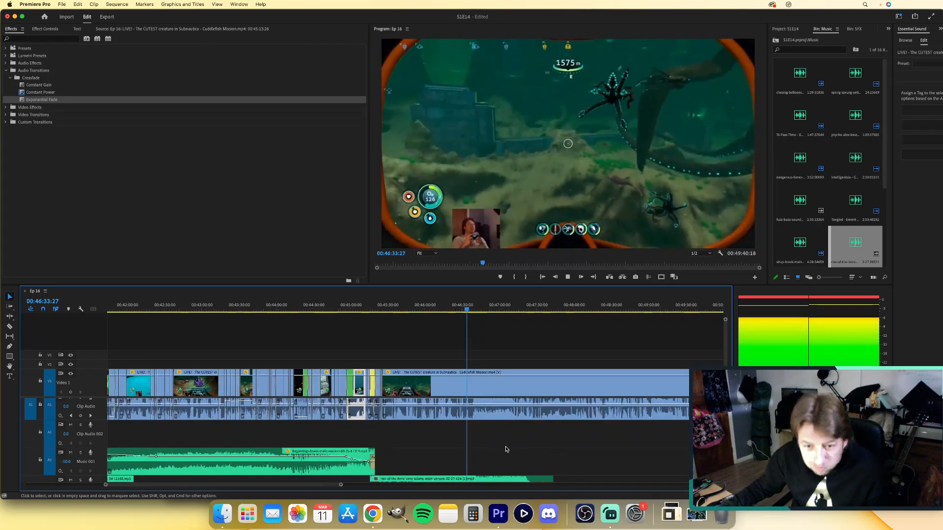
scroll(505, 449, down, 1)
scroll(506, 449, up, 1)
scroll(505, 449, right, 3)
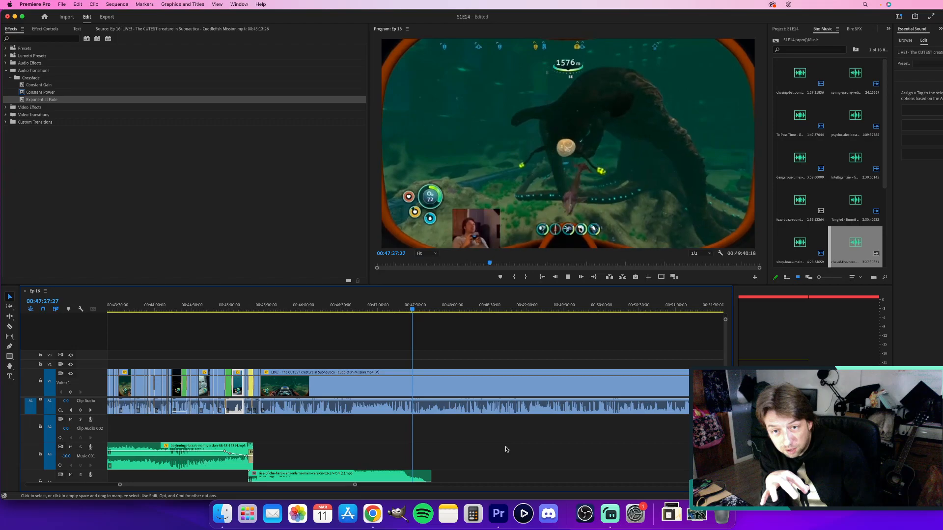
key(space)
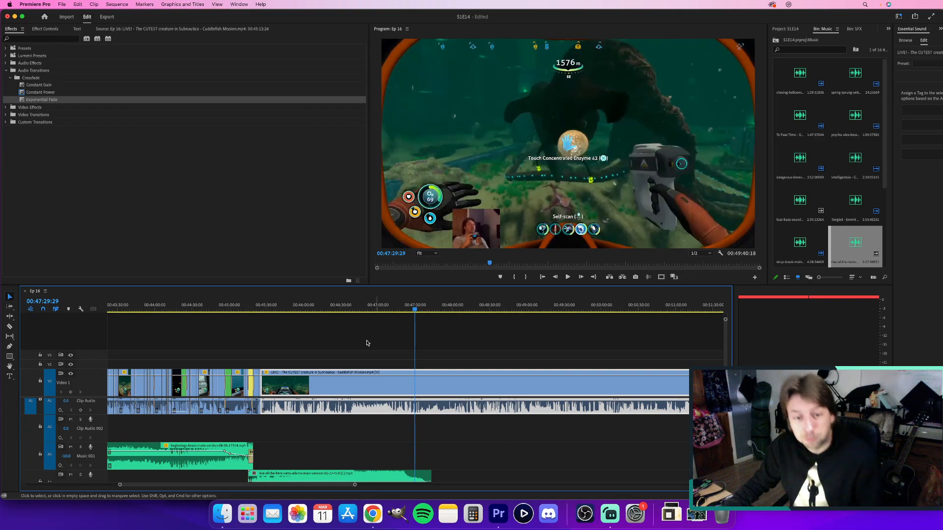
Scrub through the sea creature encounter between 00:45:50 and 00:47:31 to compare the footage with the music's waveform.
click(346, 309)
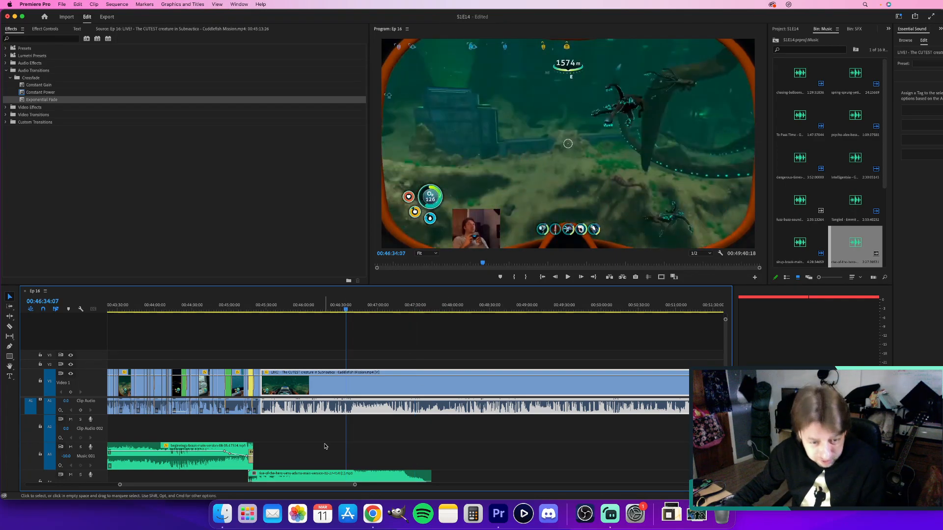
scroll(339, 444, up, 5)
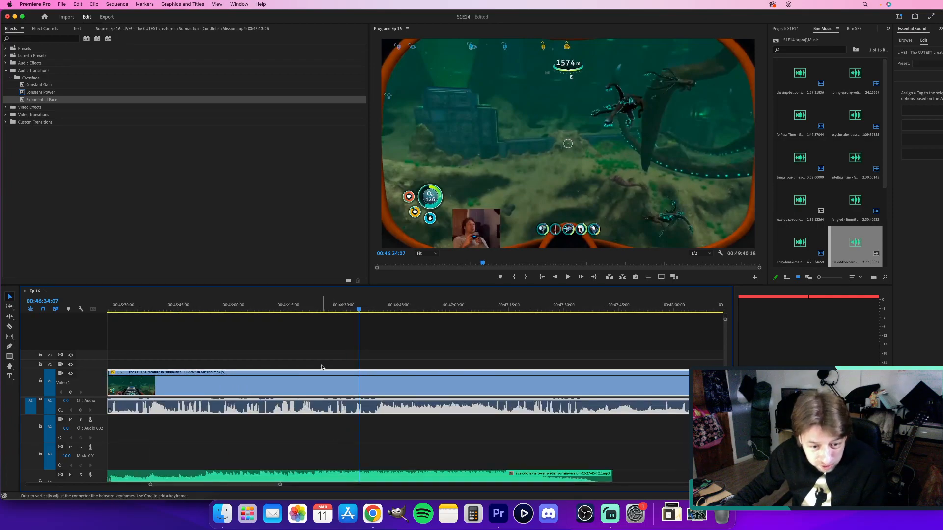
click(337, 313)
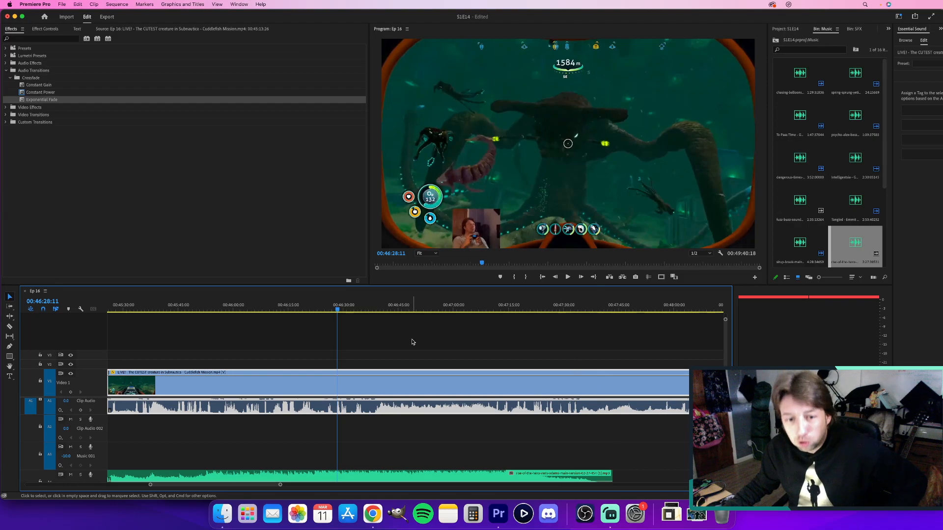
click(566, 308)
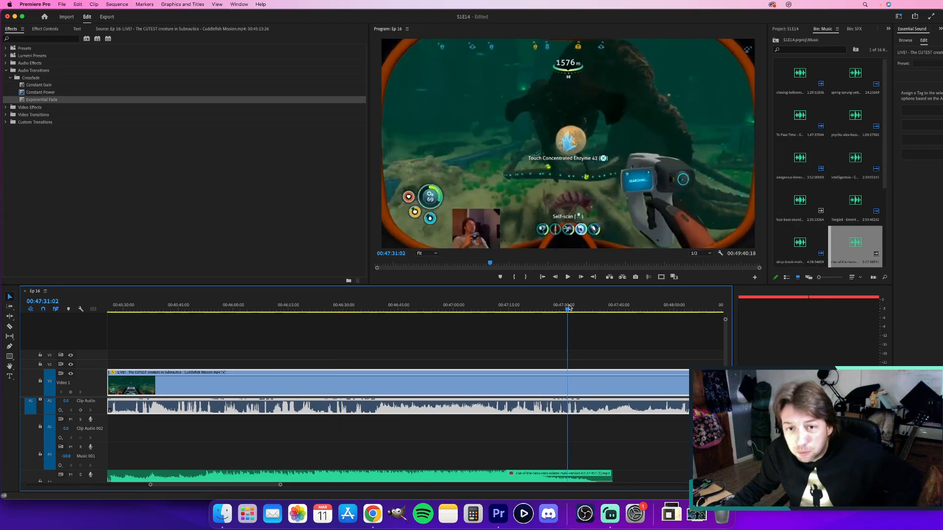
mouse_move(566, 308)
mouse_down()
mouse_move(552, 309)
mouse_move(562, 309)
mouse_up()
scroll(583, 432, down, 2)
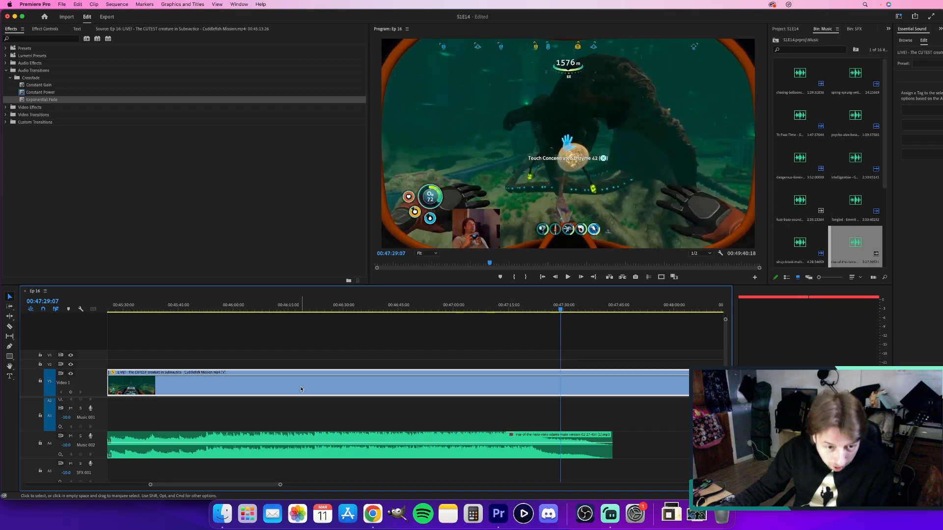
click(197, 306)
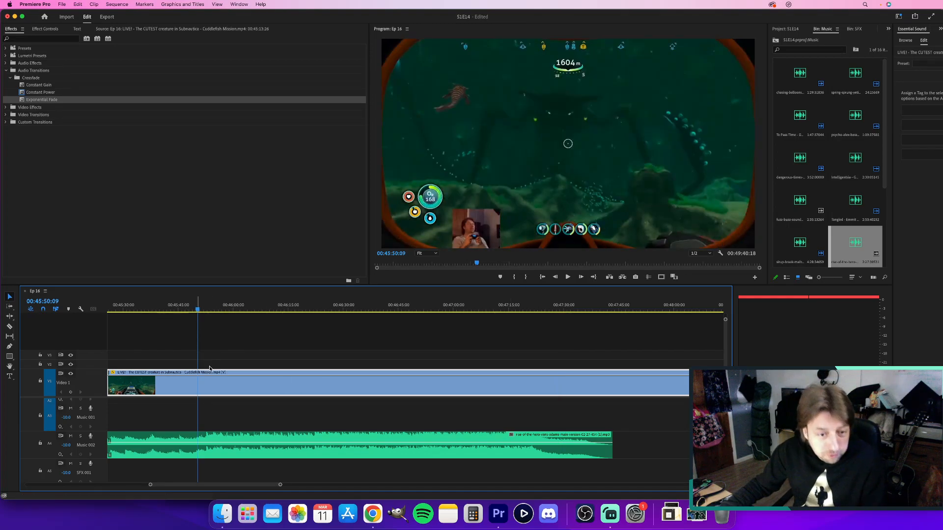
click(219, 309)
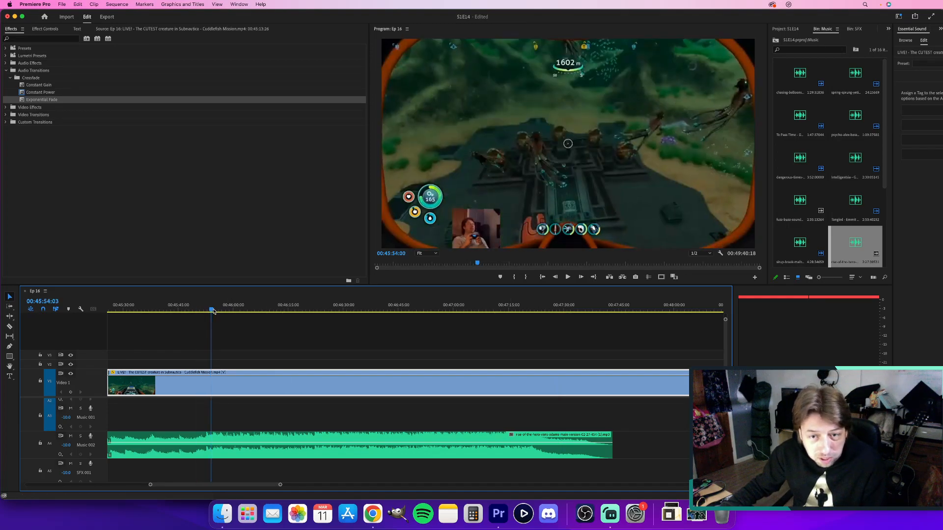
drag(220, 311, 369, 316)
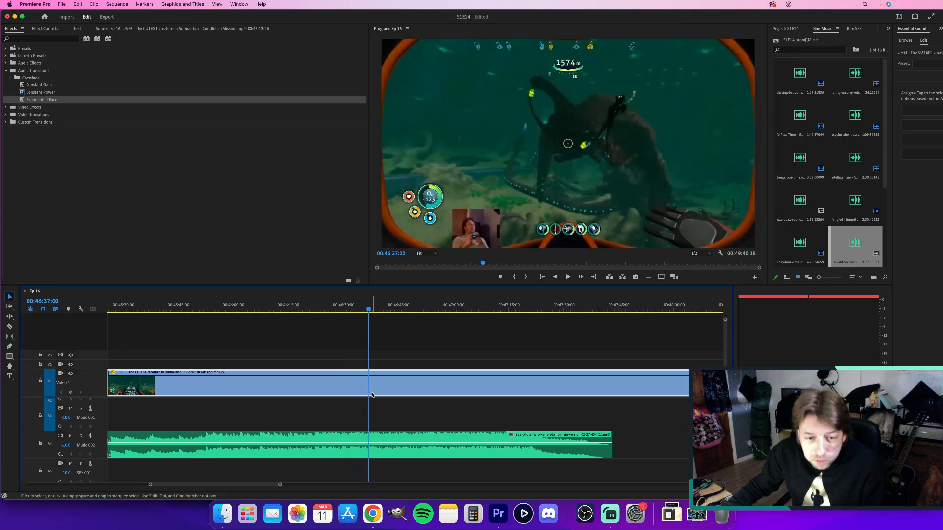
Add a volume Level keyframe to the Rise Of The Hero clip at 00:46:35:06, shortly before the creature speaks.
scroll(376, 423, up, 3)
key(space)
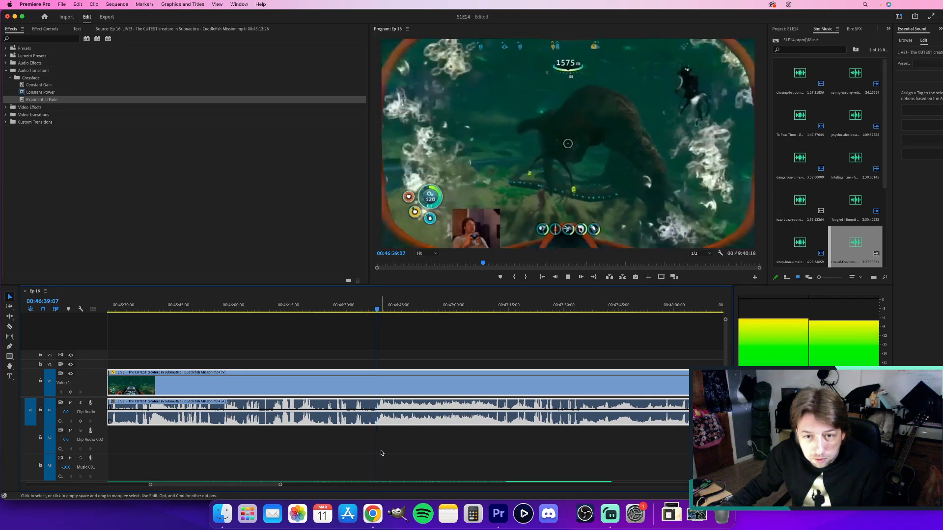
key(space)
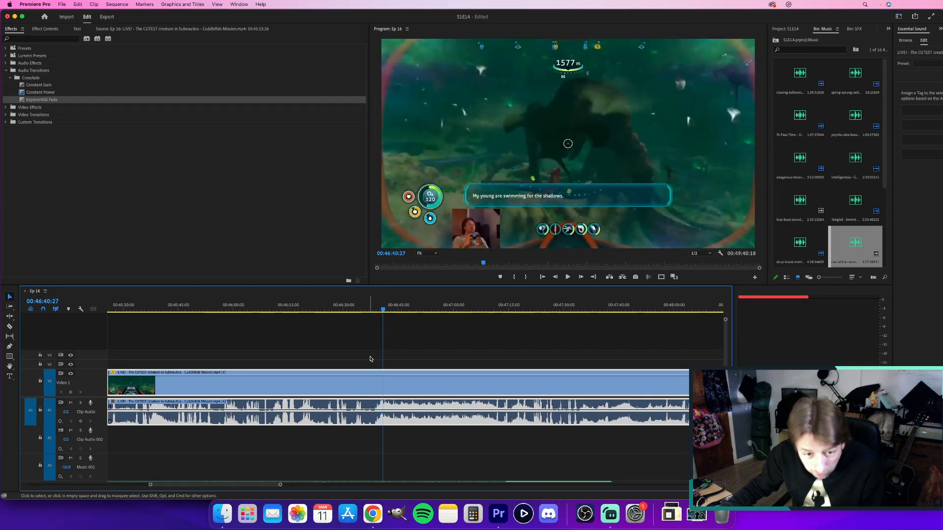
click(351, 308)
key(space)
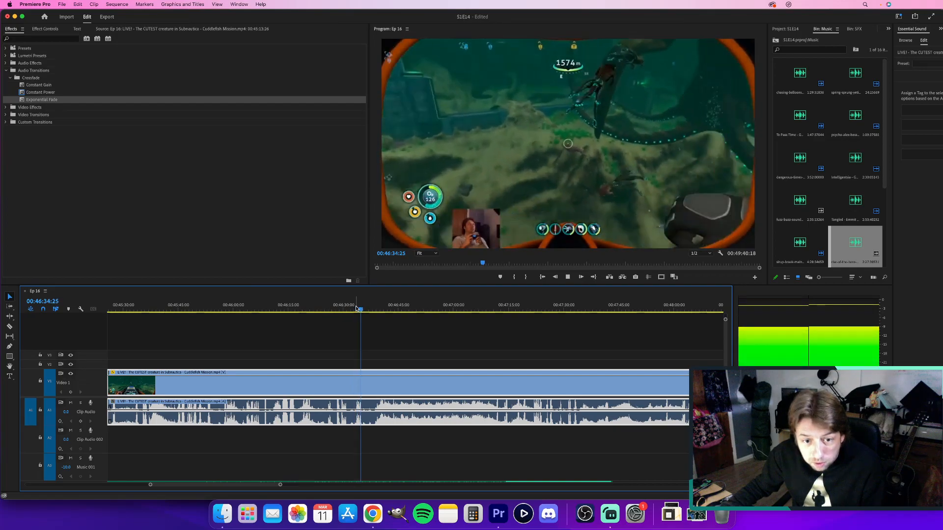
key(space)
scroll(373, 444, down, 3)
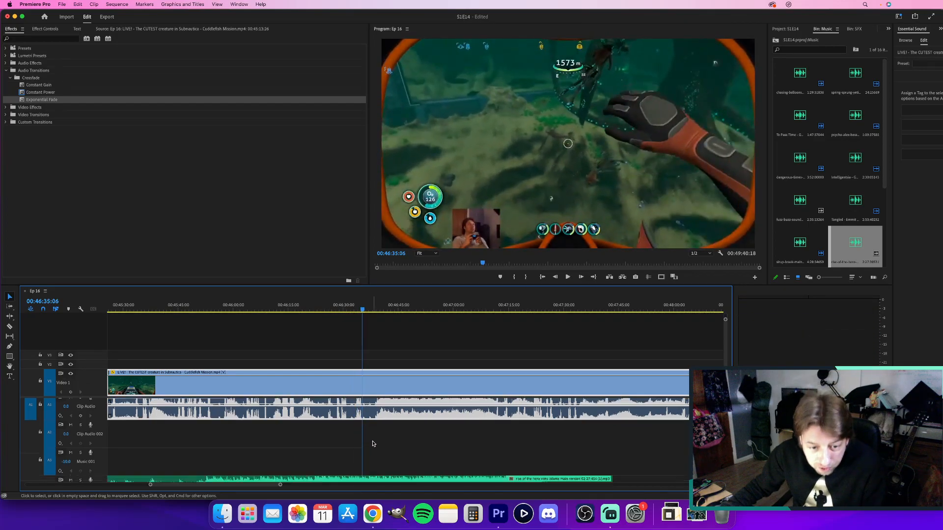
click(374, 455)
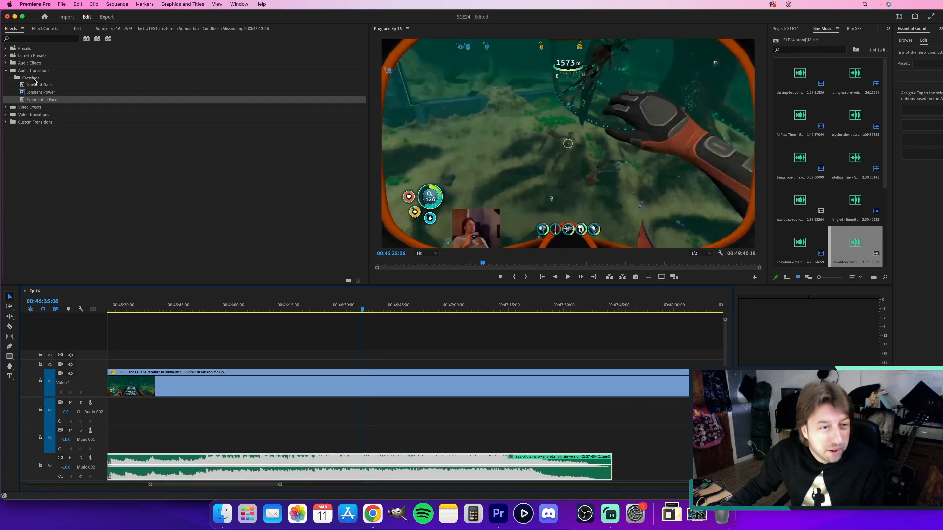
click(44, 29)
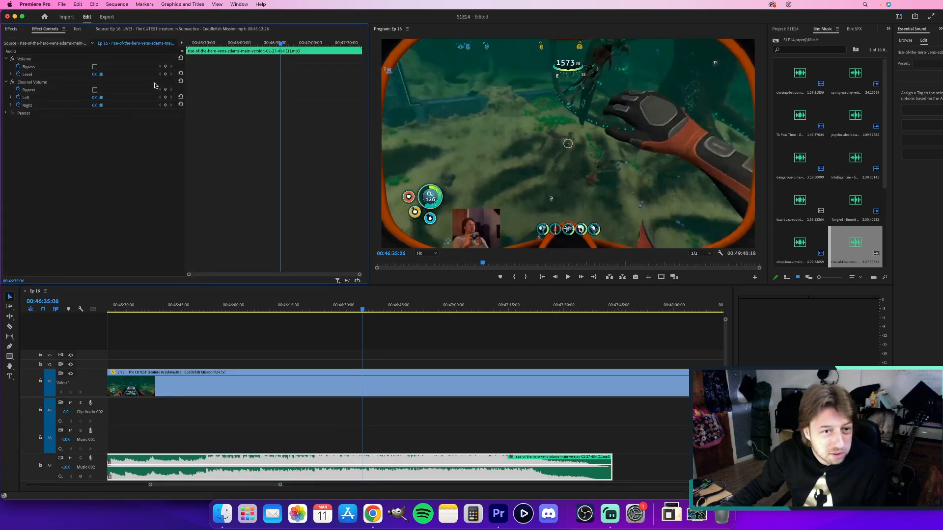
click(165, 74)
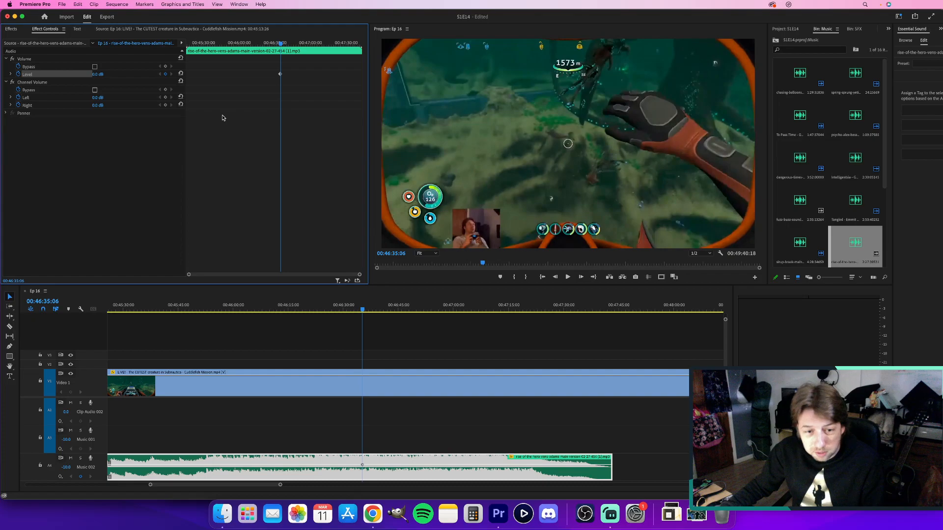
Add a second volume Level keyframe of 5 dB to the music clip at 00:46:40:02, just before the creature's first subtitle.
key(space)
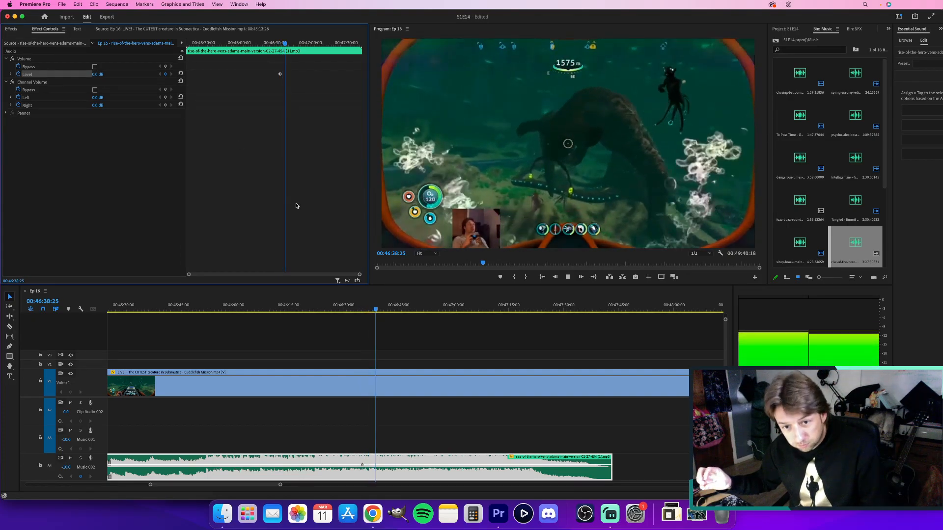
key(space)
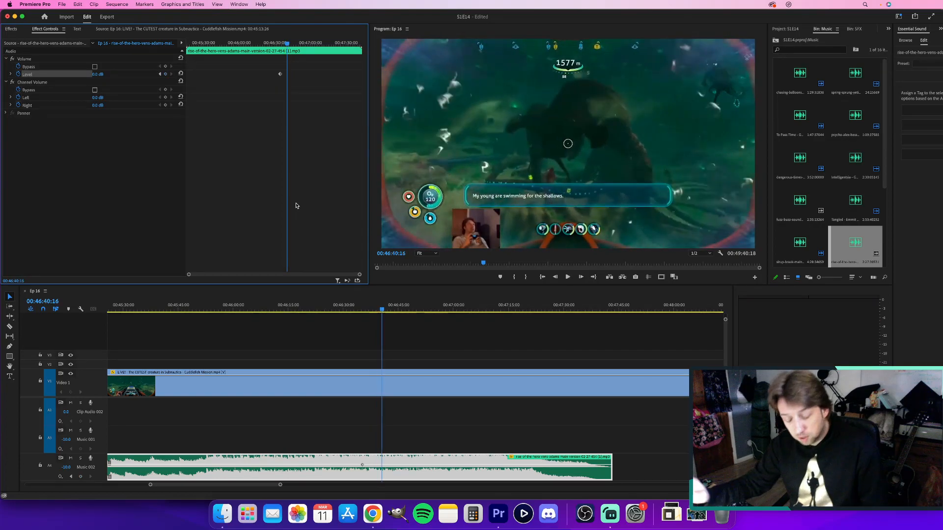
key(Left)
key(Left)
key(Left)
key(Left)
key(Left)
key(Left)
key(Left)
key(Left)
key(Left)
key(Left)
key(Left)
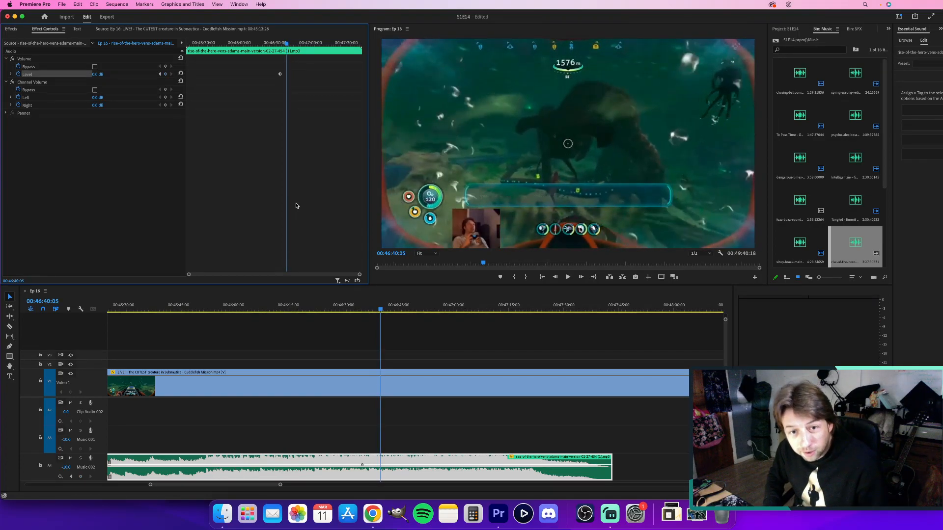
key(Left)
key(Left)
key(Left)
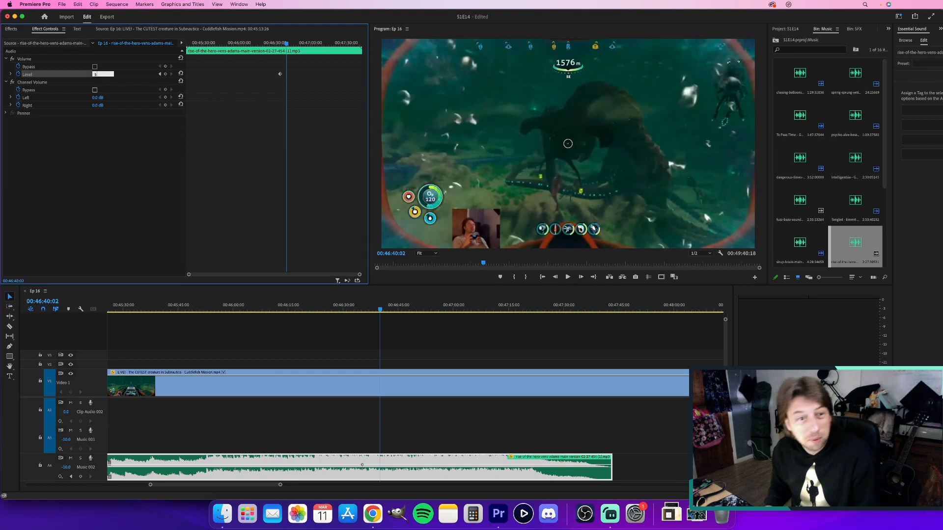
key(Return)
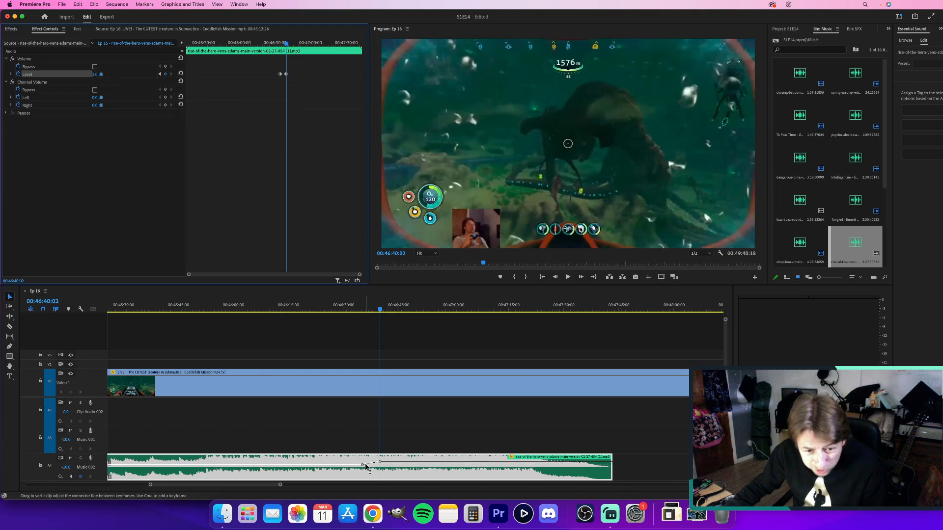
Play back the music's volume rise from 00:46:25:17 through the creature's dialogue.
click(328, 309)
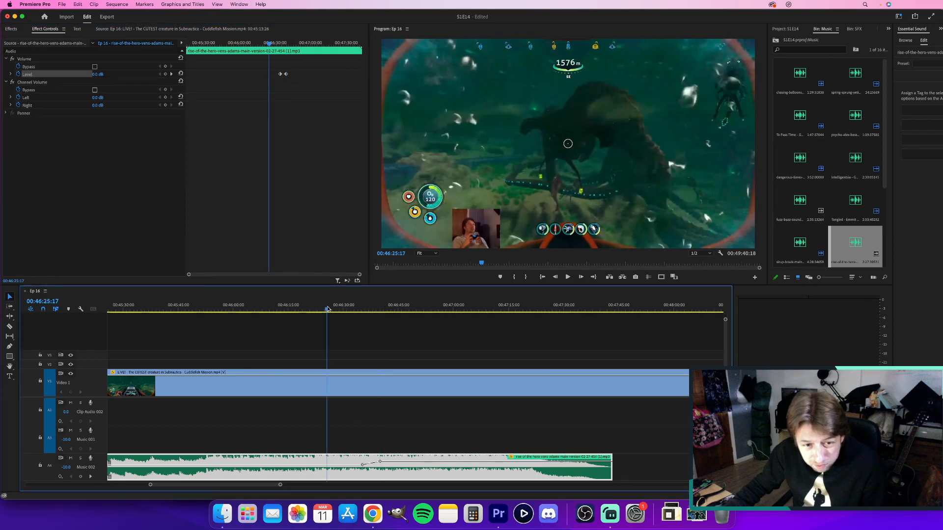
key(space)
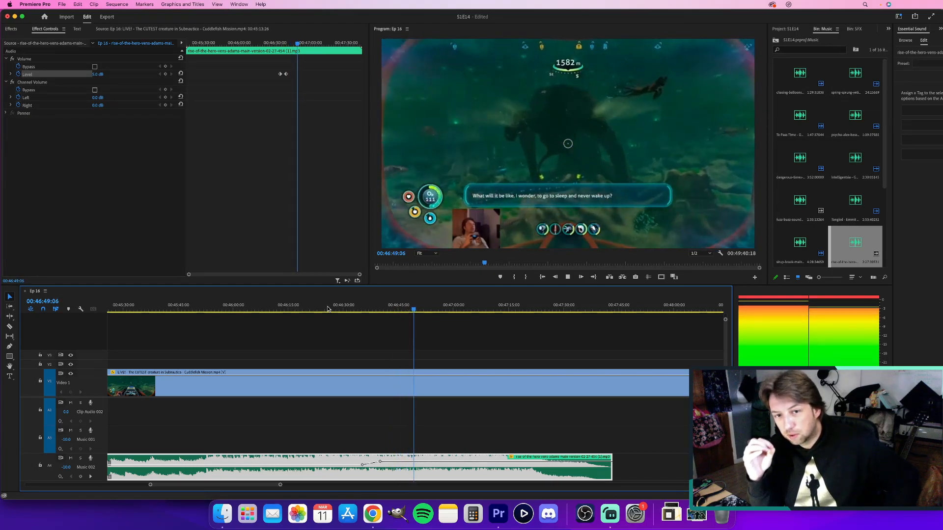
key(space)
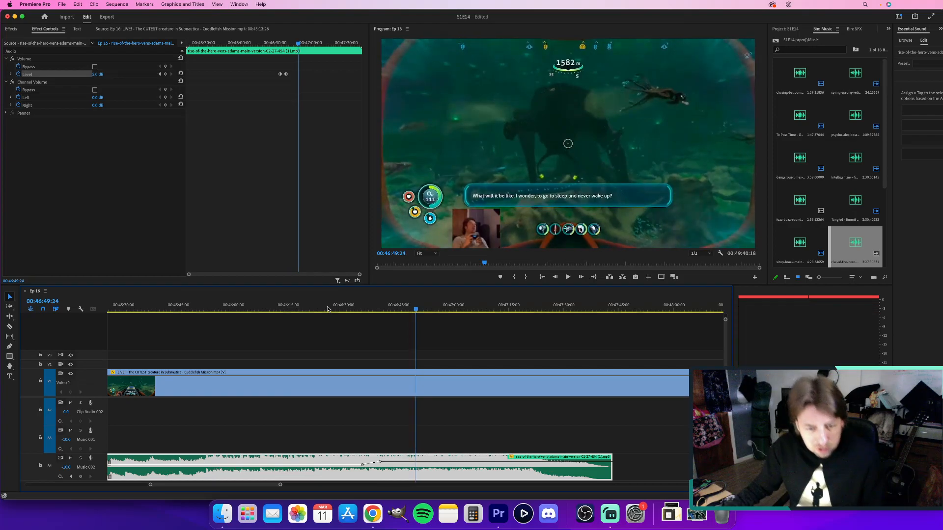
Set the music's Level keyframe at 00:46:40:02 to 3 dB and play back the volume rise from 00:46:30:14.
click(159, 74)
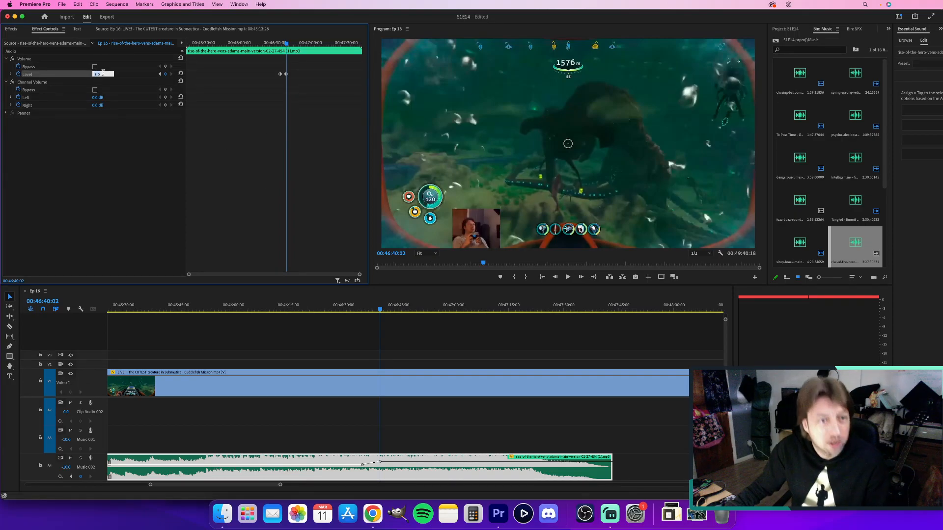
key(Return)
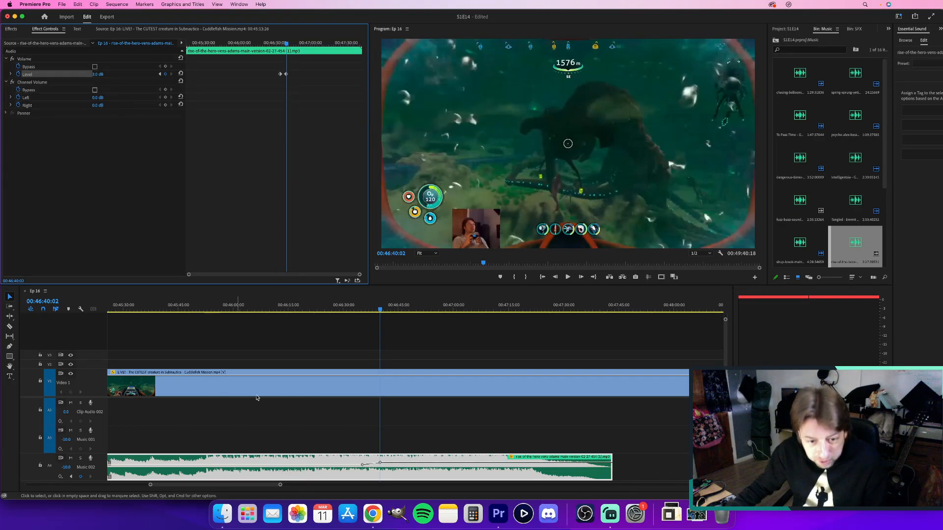
click(345, 307)
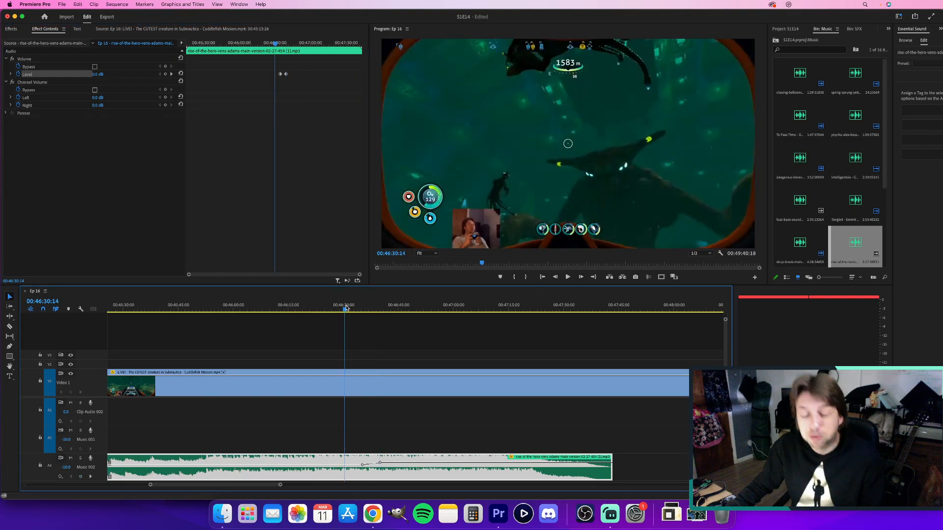
key(space)
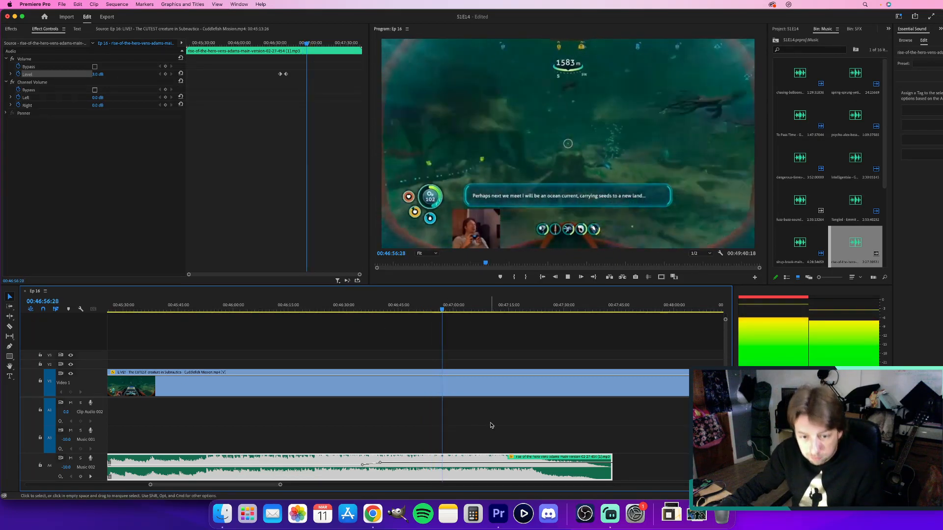
Play back the rest of the creature's dialogue through 00:47:17:18 and examine where the Rise Of The Hero clip ends.
scroll(491, 426, up, 2)
scroll(492, 426, down, 2)
scroll(492, 426, down, 3)
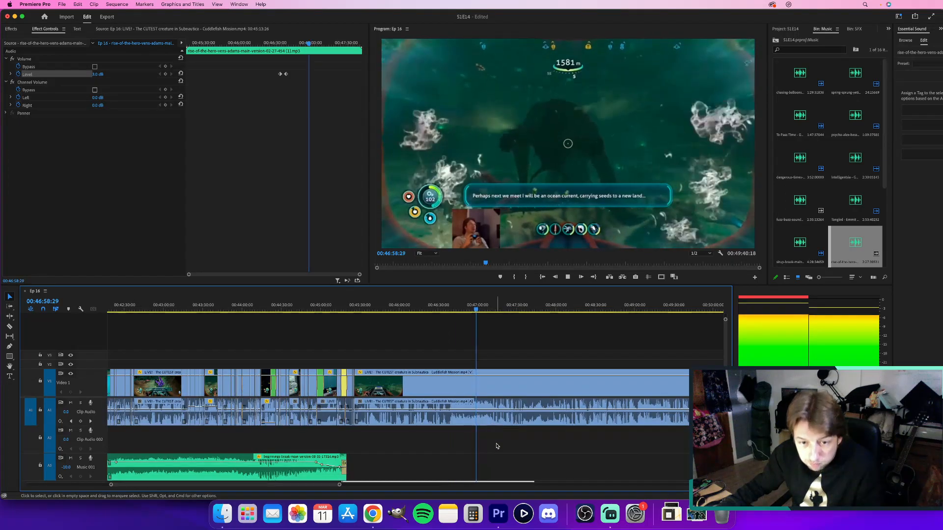
scroll(497, 446, down, 2)
scroll(497, 446, right, 2)
scroll(496, 446, up, 2)
scroll(496, 446, right, 3)
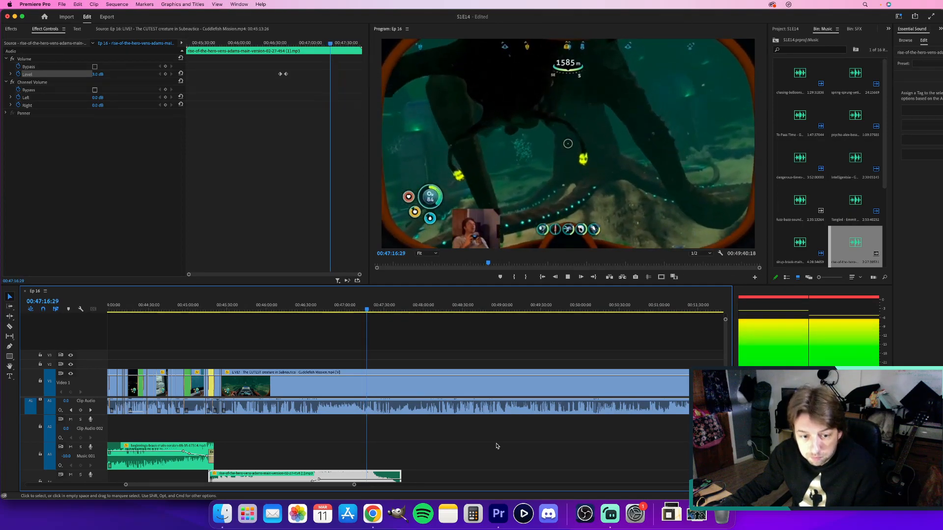
key(space)
Add a volume Level keyframe to the Rise Of The Hero clip at 00:47:11:09, during the creature's "Farewell, friend." subtitle.
scroll(356, 444, up, 5)
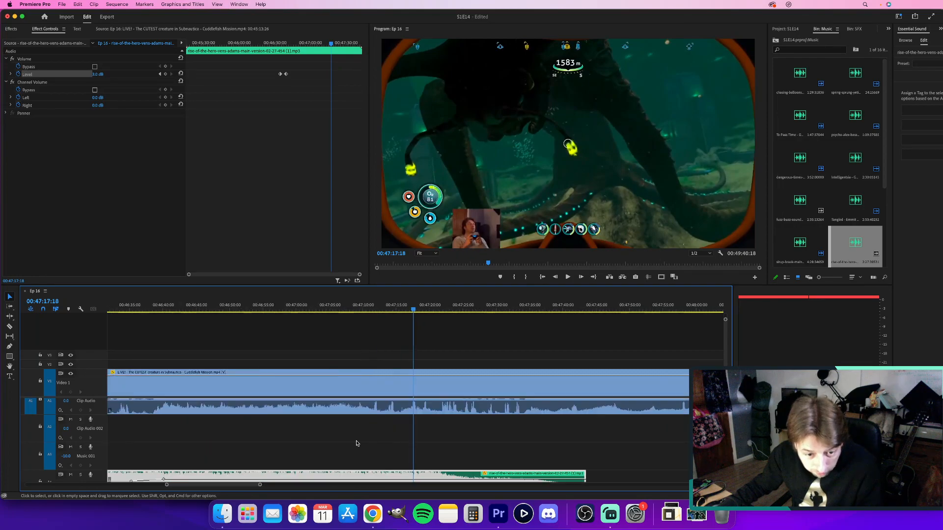
scroll(356, 444, down, 1)
click(328, 306)
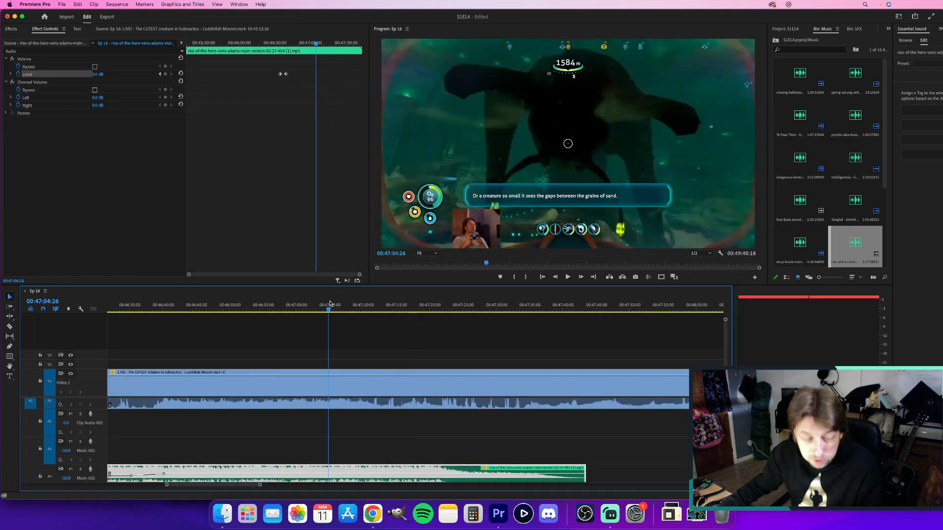
key(space)
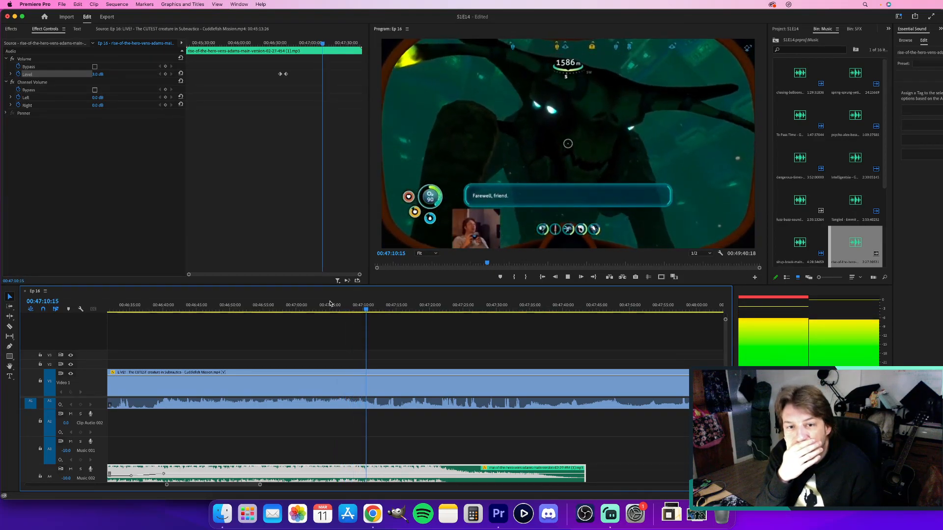
key(space)
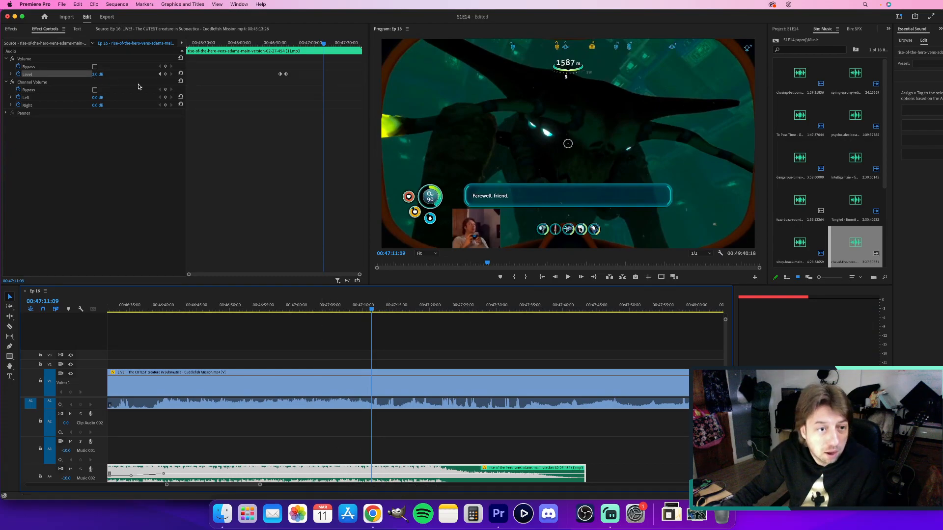
click(165, 75)
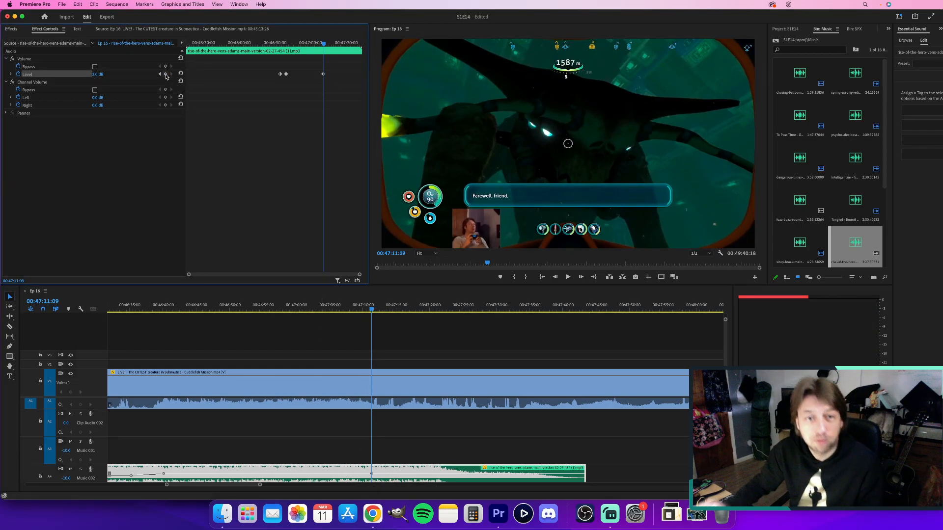
Add another Level keyframe at 00:47:14:21, after the farewell, resetting the music's volume to 0 dB.
key(space)
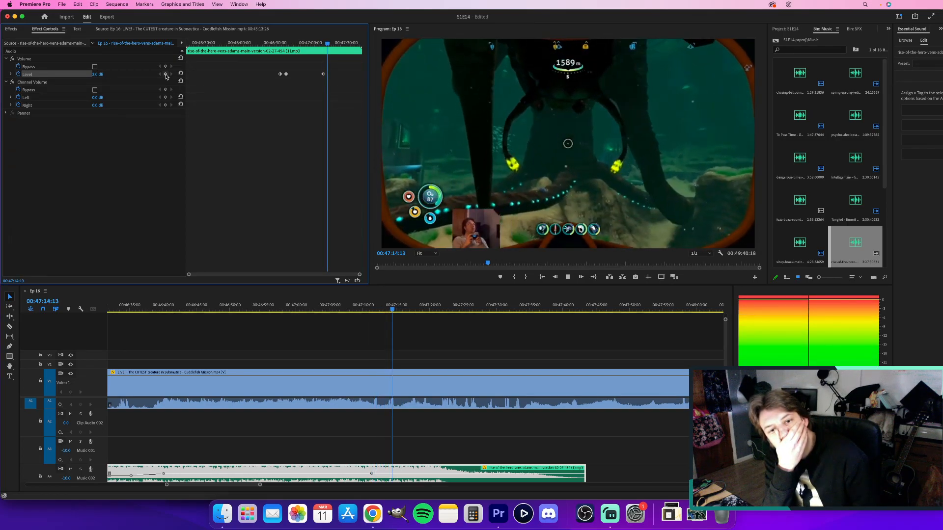
key(space)
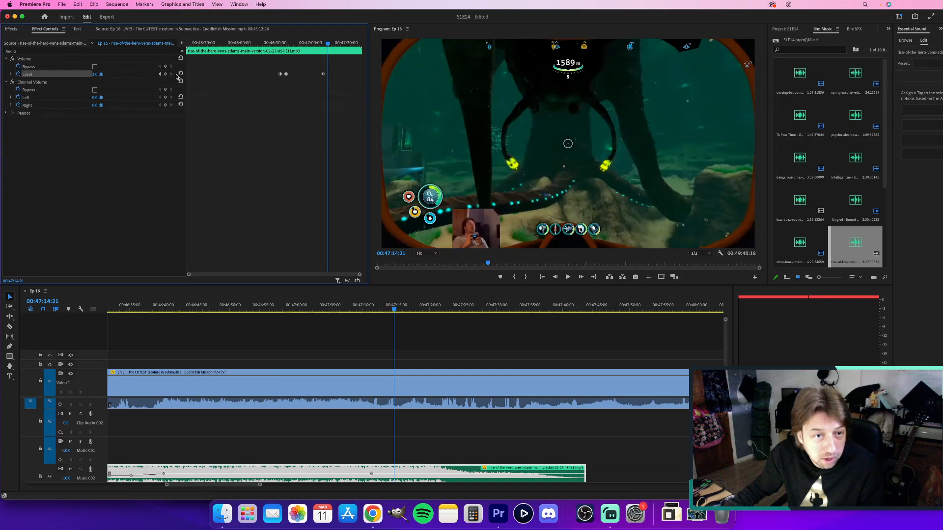
click(179, 73)
Play back the music's volume drop from 00:47:07:16, and replay the footage from 00:47:25:04 to find a cut point.
click(349, 309)
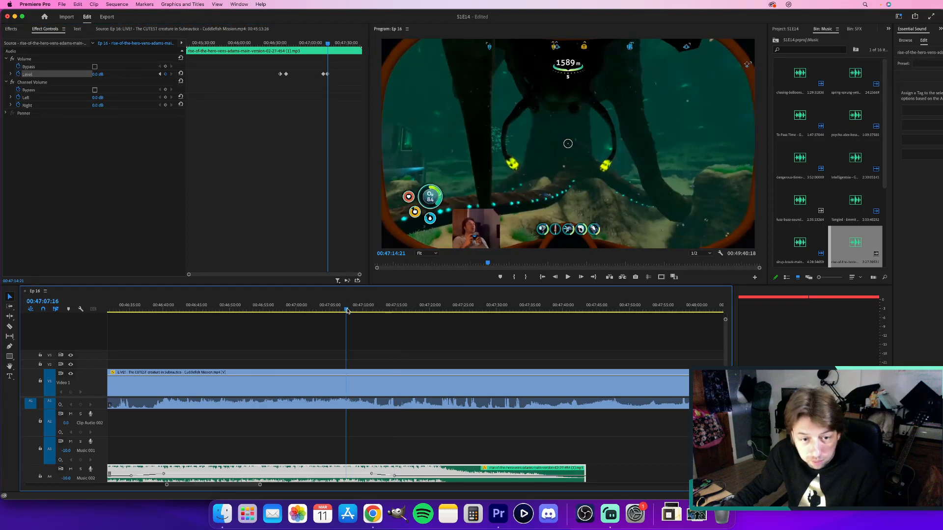
key(space)
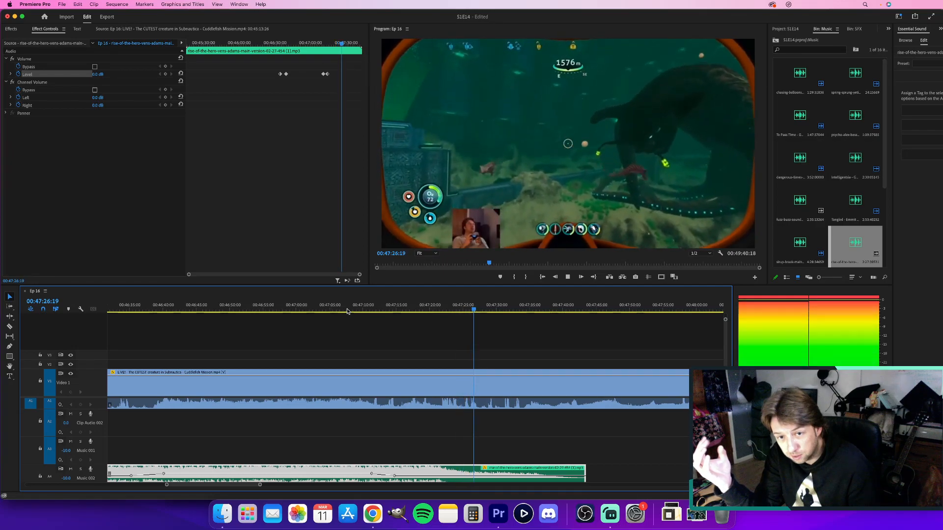
key(space)
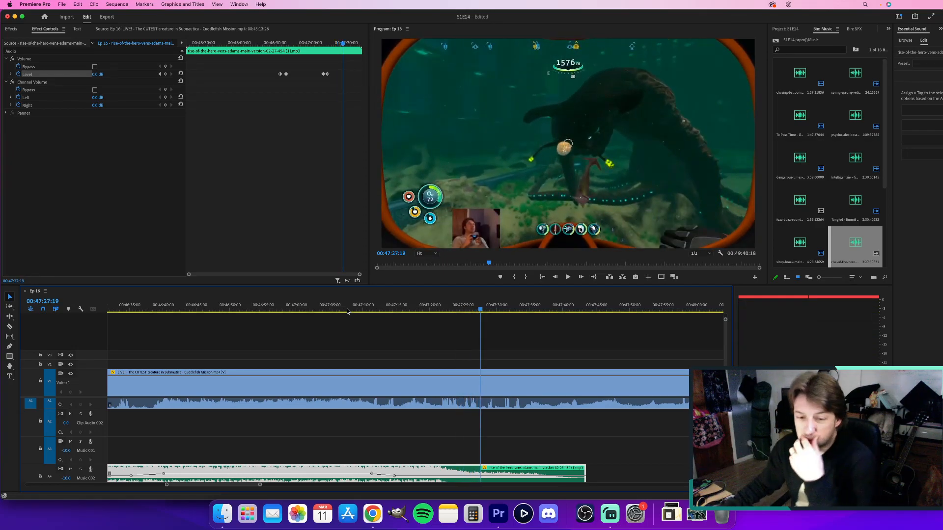
click(464, 306)
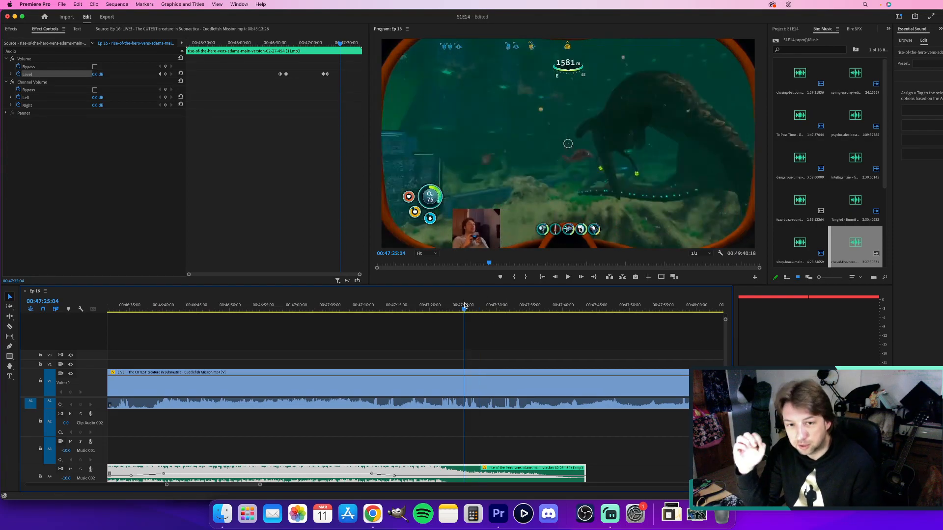
key(space)
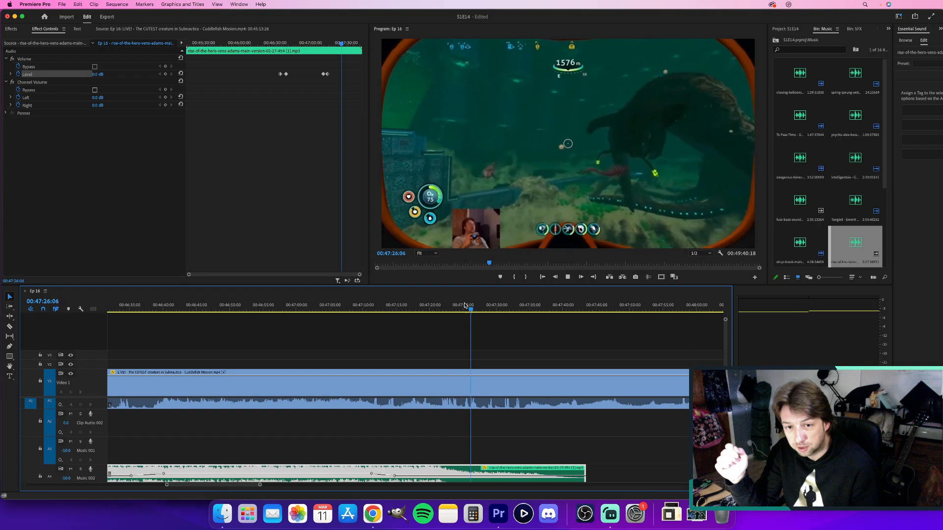
key(space)
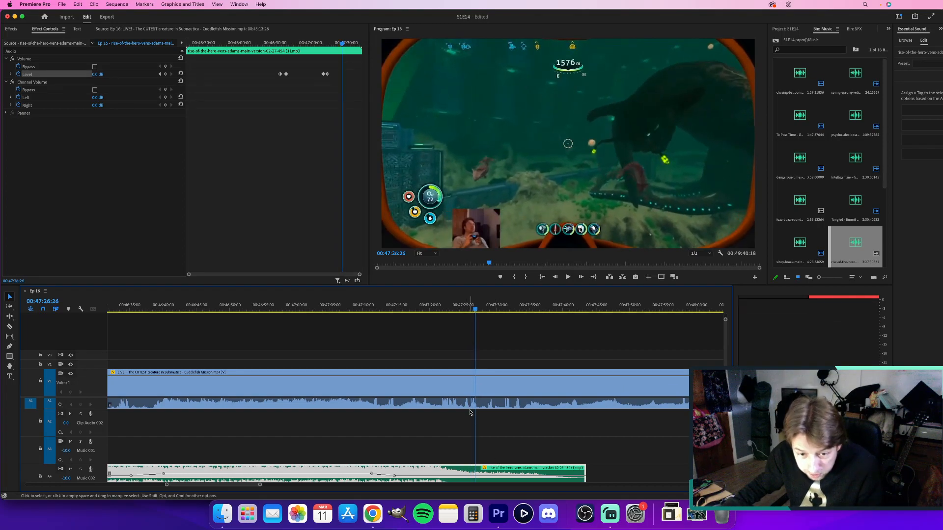
Split the gameplay clip and its audio at 00:47:26:07, just before the speech there begins.
key(=)
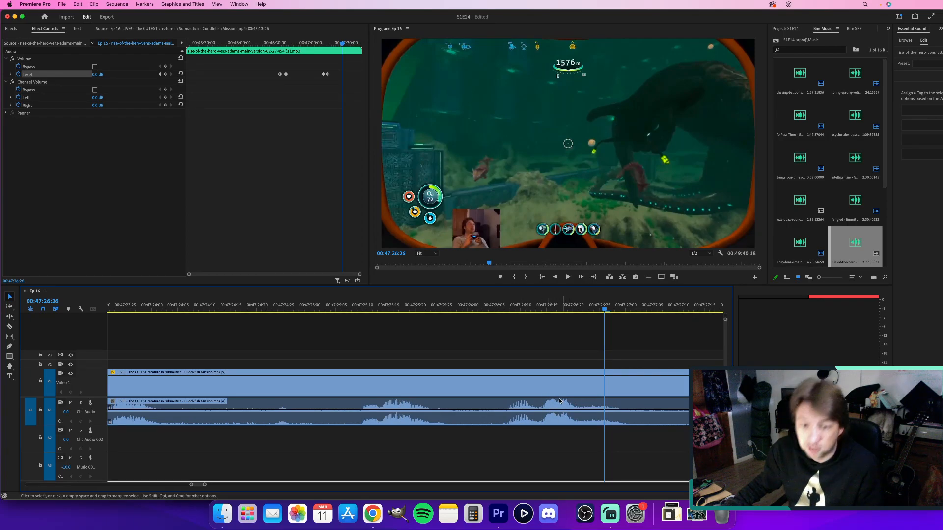
key(space)
key(space)
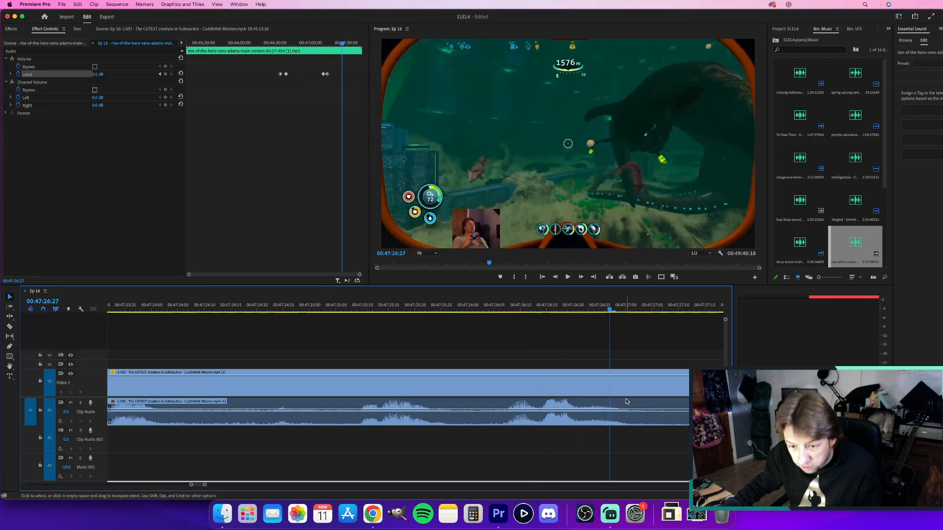
click(505, 307)
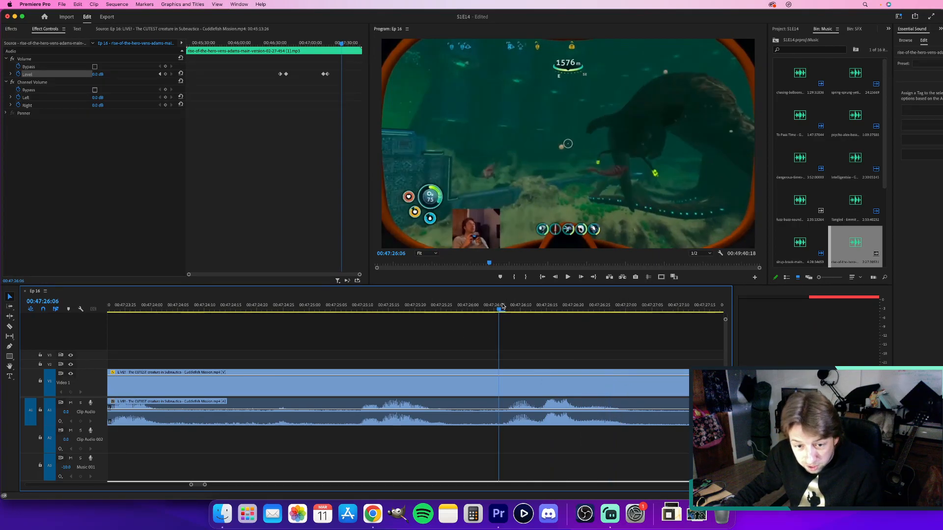
key(c)
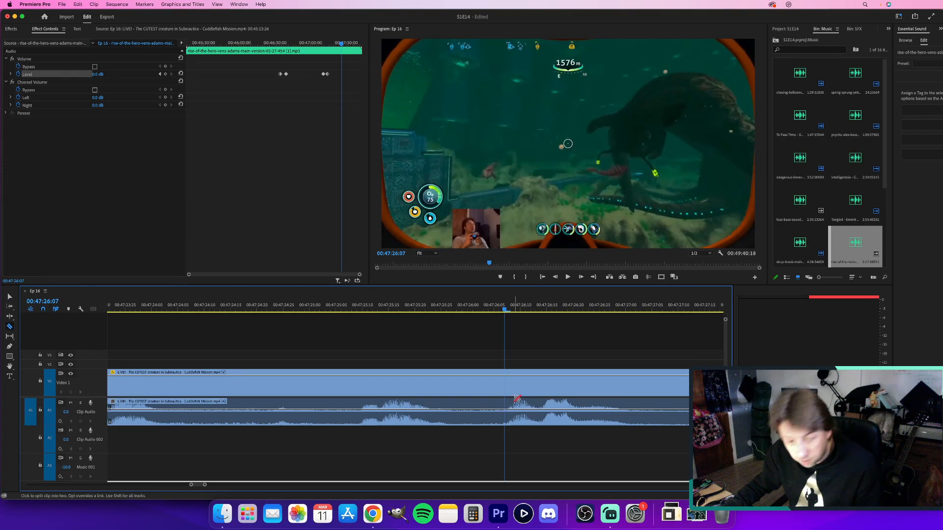
click(507, 386)
key(v)
key(minus)
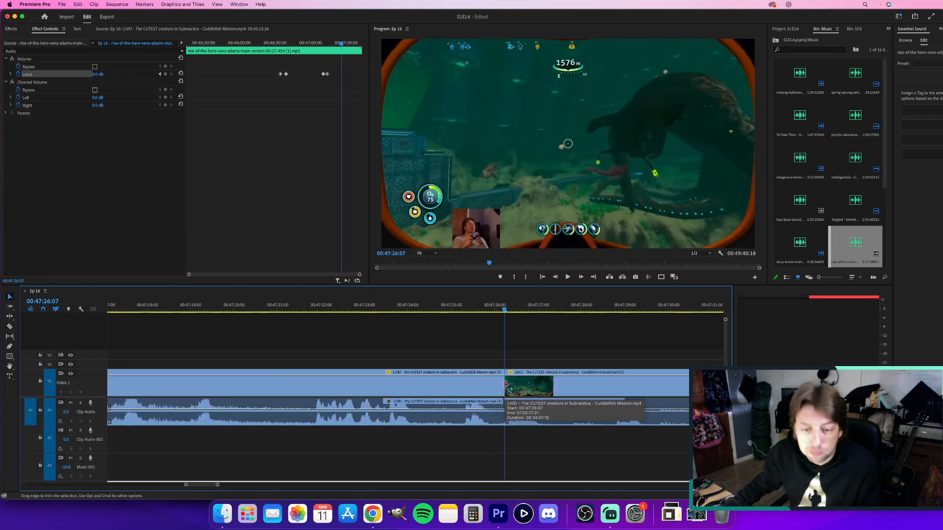
key(minus)
key(minus)
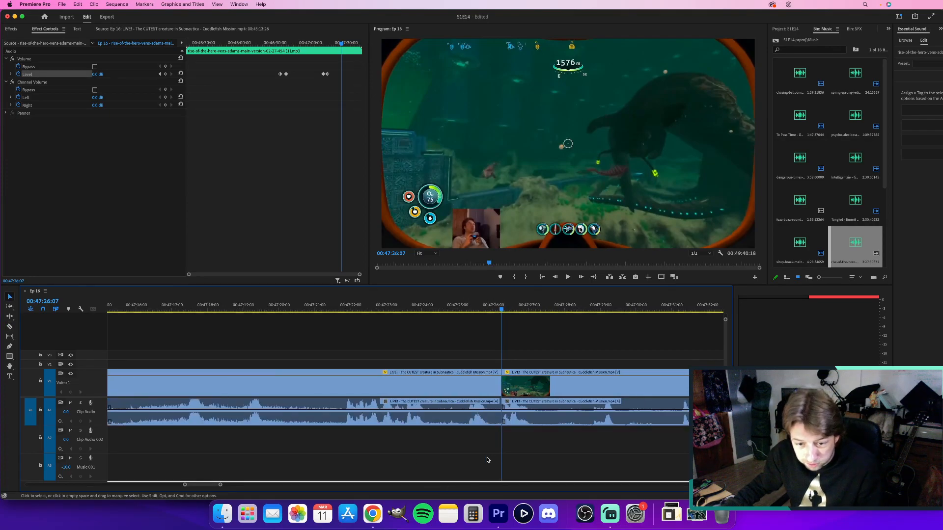
scroll(487, 459, down, 3)
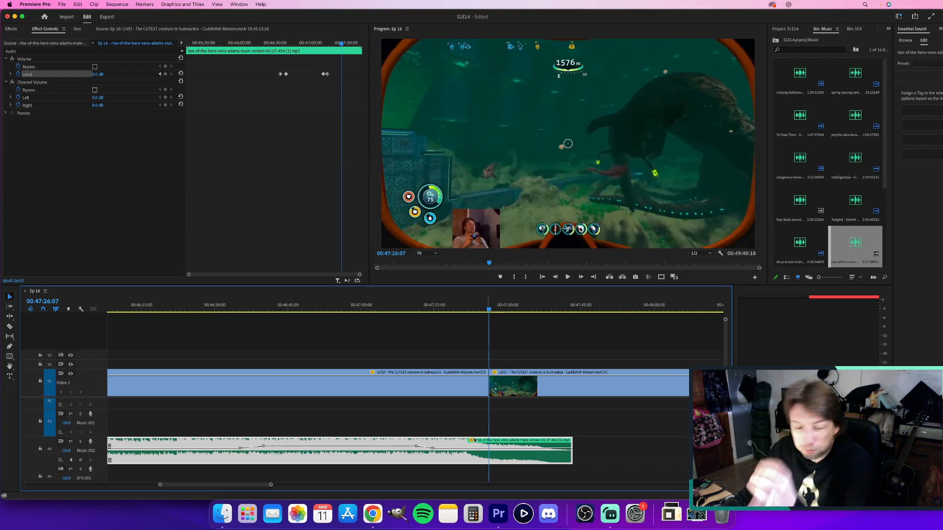
Switch to Uppbeat's download history in Chrome and preview the tracks Good Times, Rebel, Trendsetter and Lifetime.
click(378, 513)
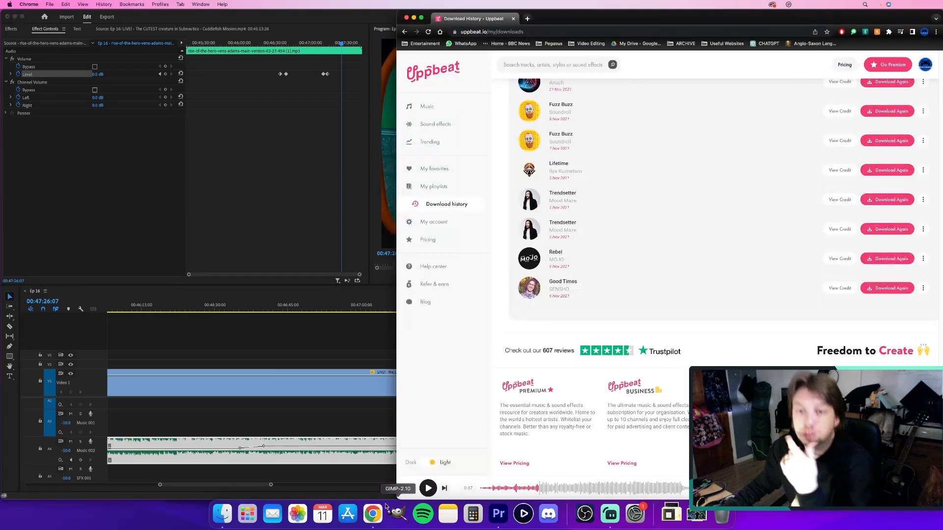
click(530, 288)
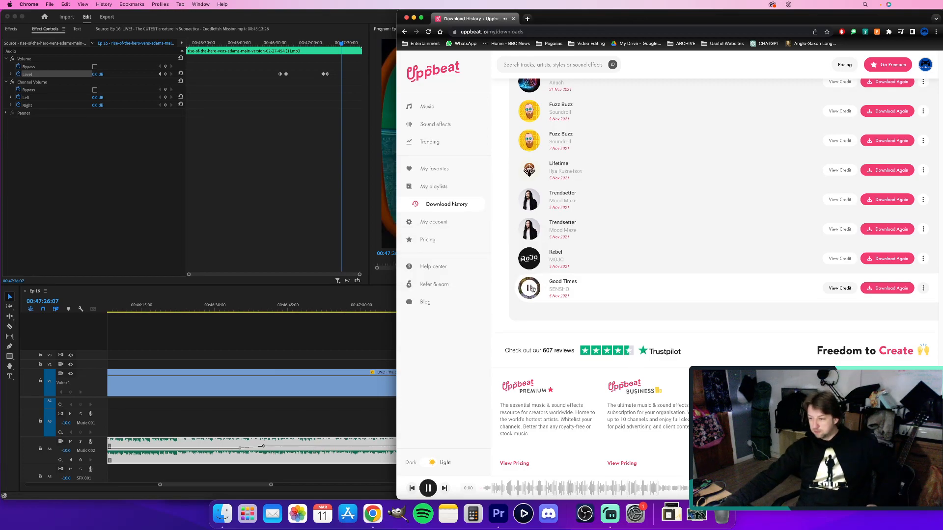
click(529, 259)
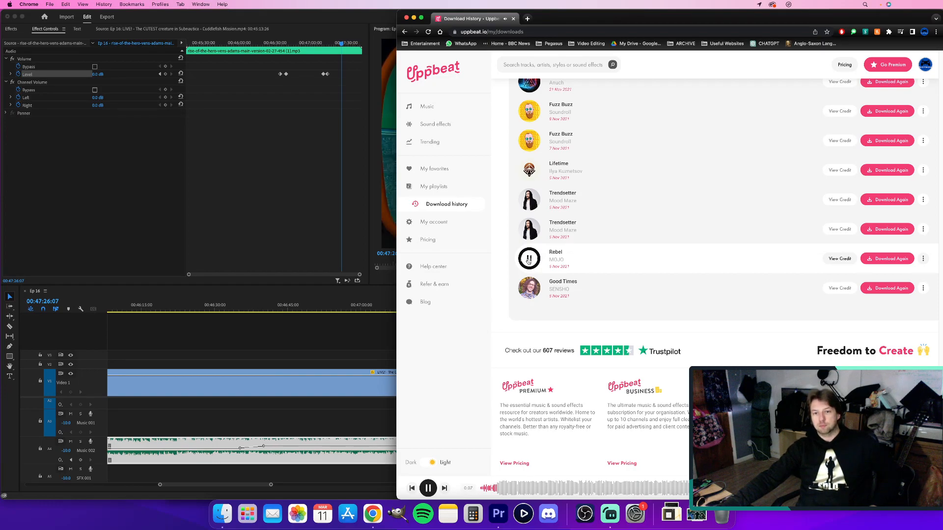
click(530, 230)
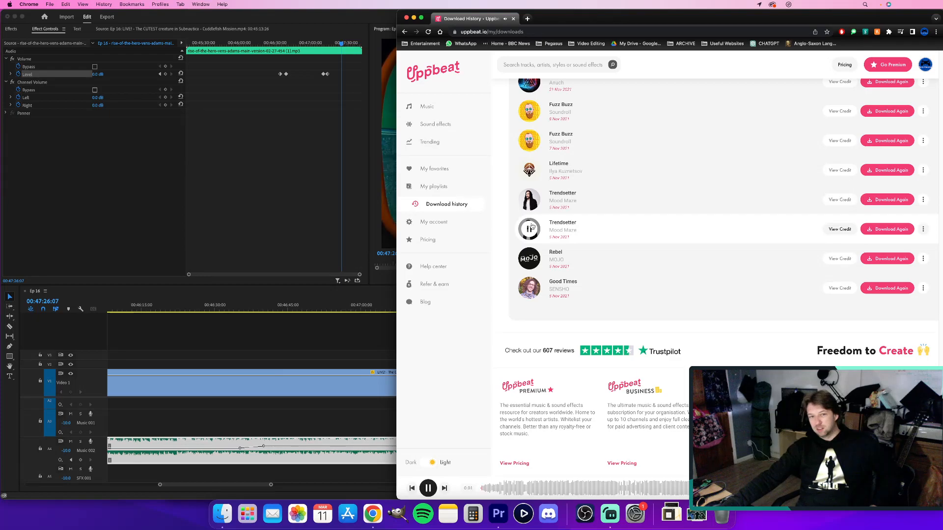
click(530, 172)
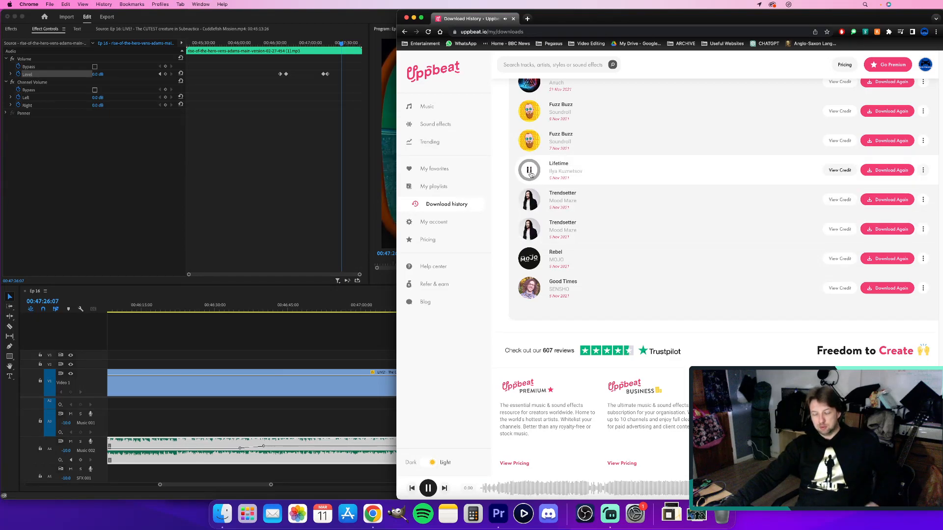
scroll(530, 175, up, 5)
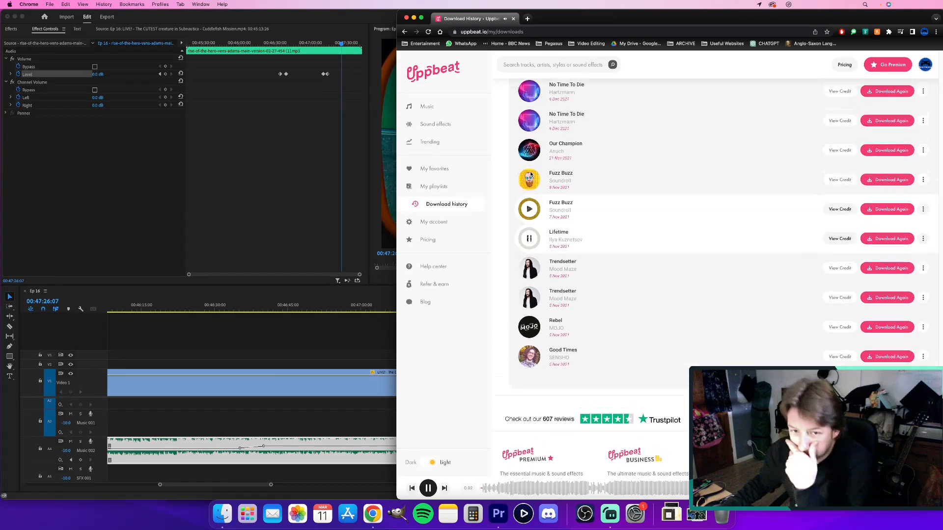
scroll(531, 175, up, 1)
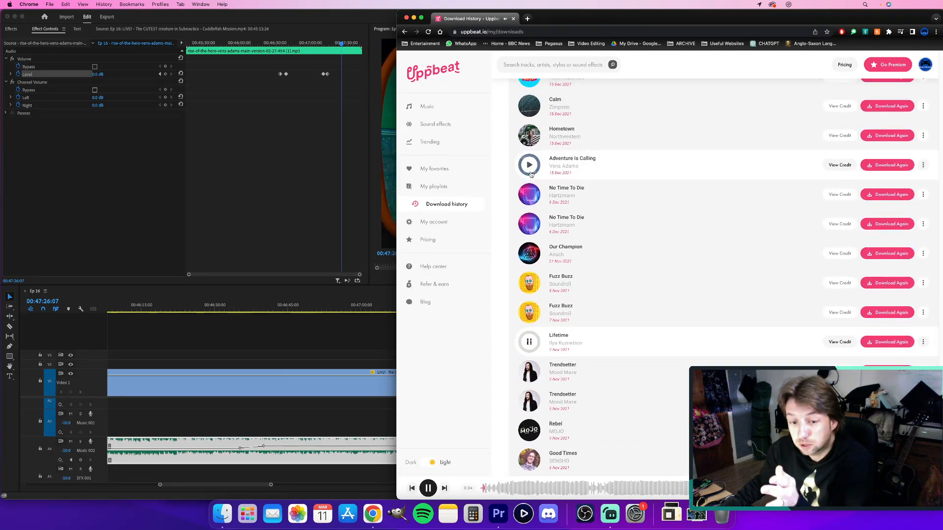
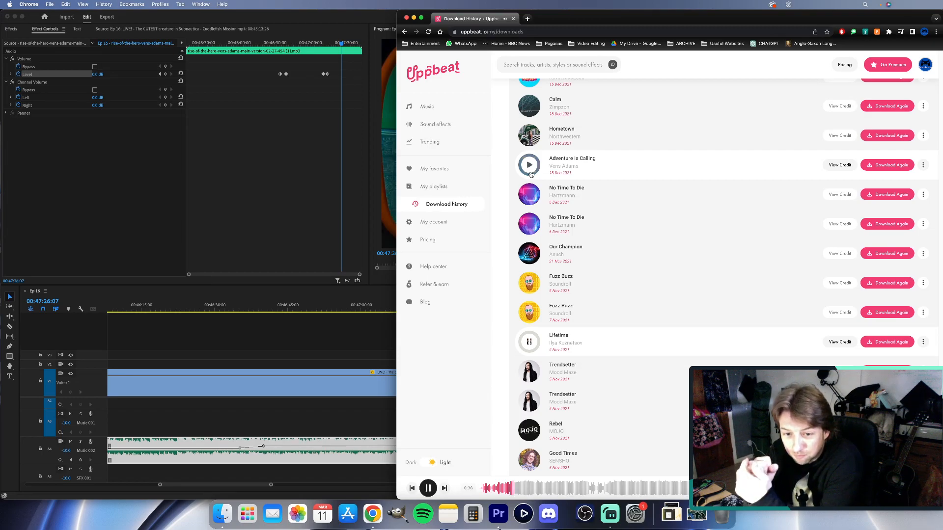
scroll(531, 173, down, 5)
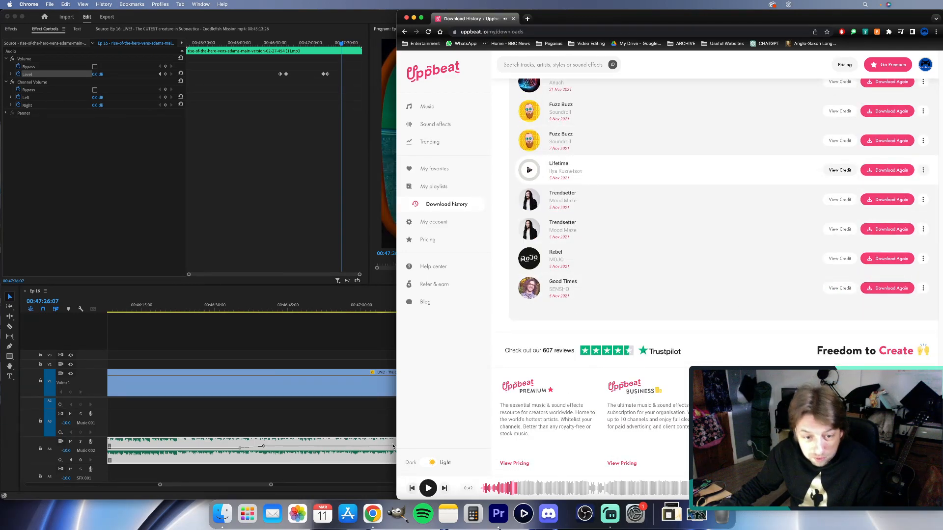
Return to Premiere Pro, review the music layout across the whole Ep 16 timeline and move the playhead to 00:32:37:04.
click(370, 432)
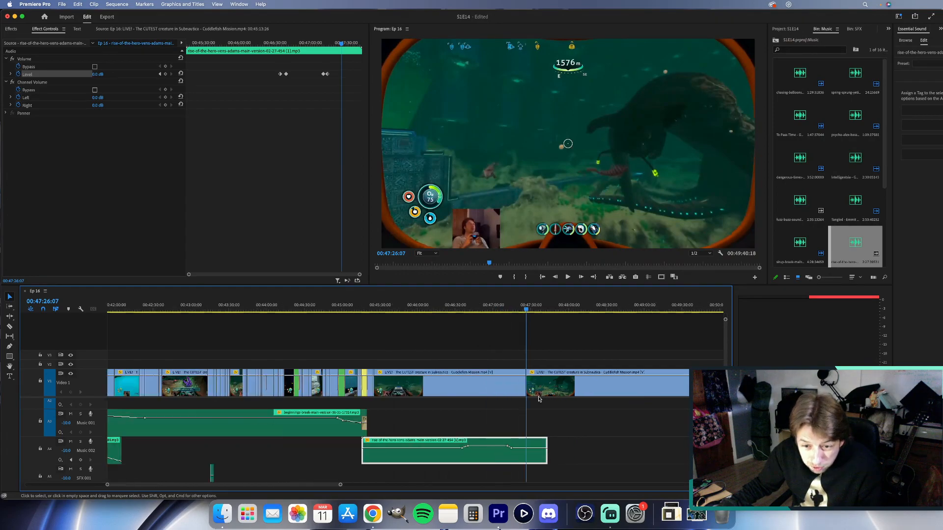
key(minus)
key(minus)
key(minus)
key(minus)
key(minus)
key(minus)
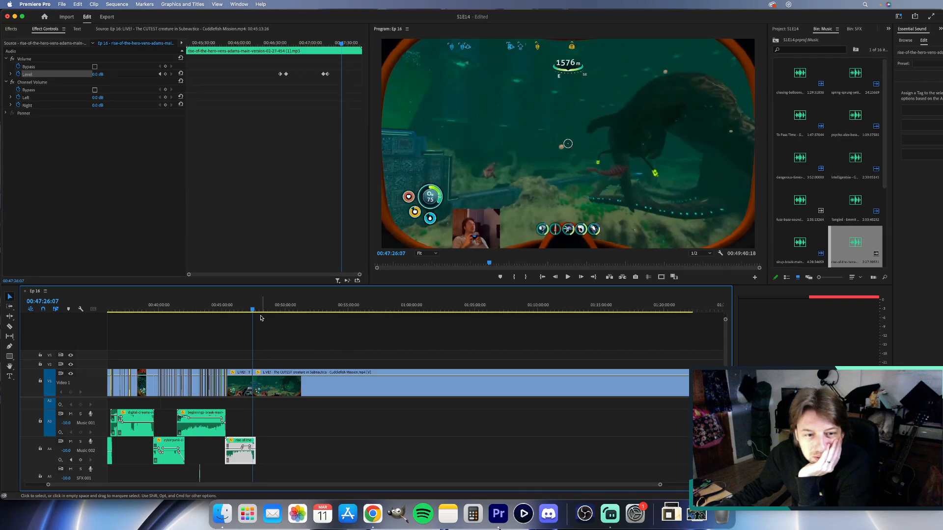
scroll(250, 333, left, 3)
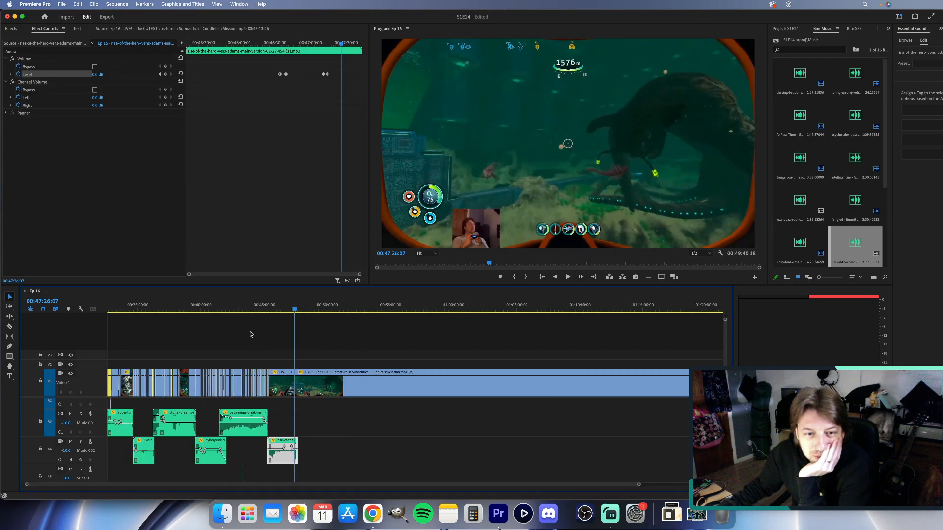
drag(146, 305, 35, 323)
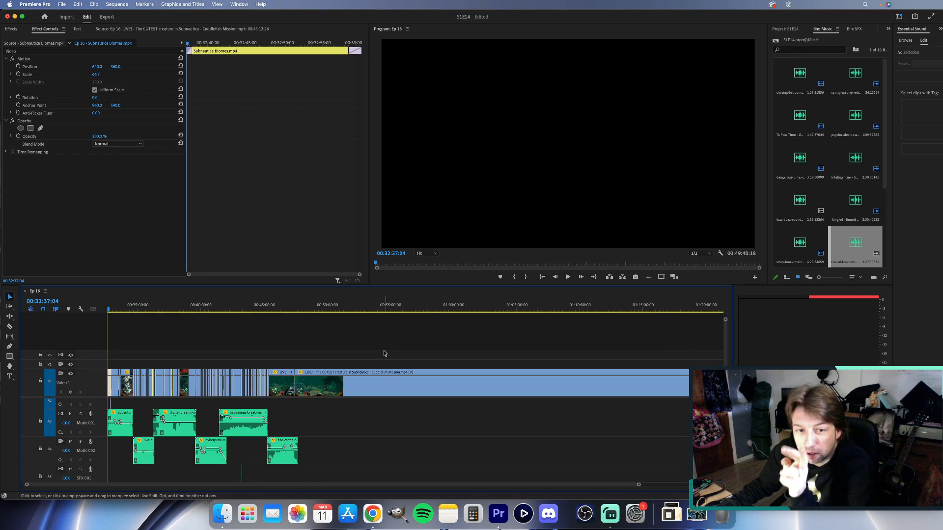
Play back the closing gameplay and the music's volume drop from about 00:47:12 to check the ending before the cut.
scroll(289, 339, up, 4)
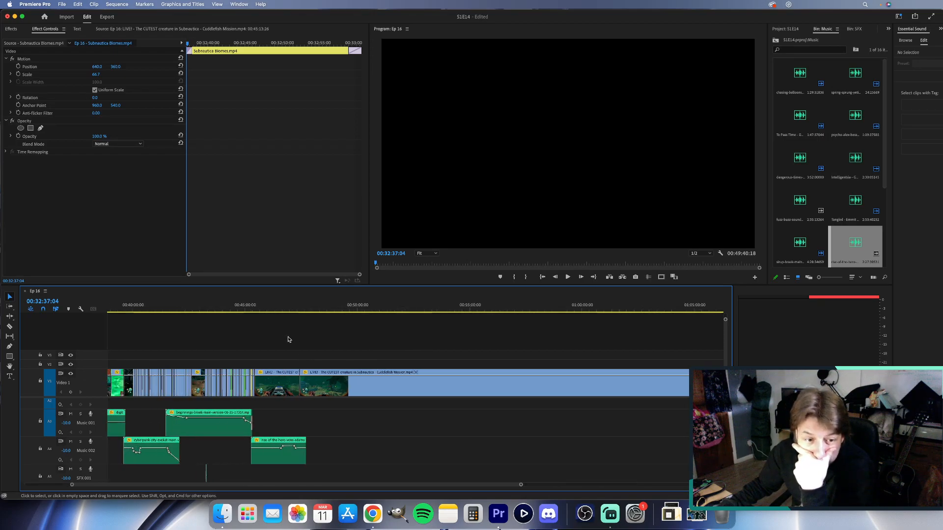
drag(289, 311, 302, 313)
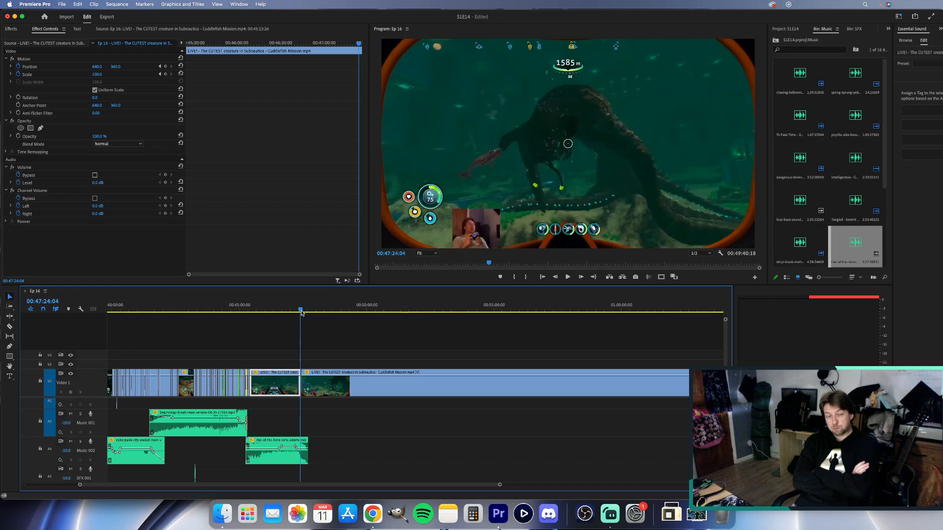
drag(349, 385, 414, 395)
key(super+z)
key(equal)
key(equal)
key(equal)
key(equal)
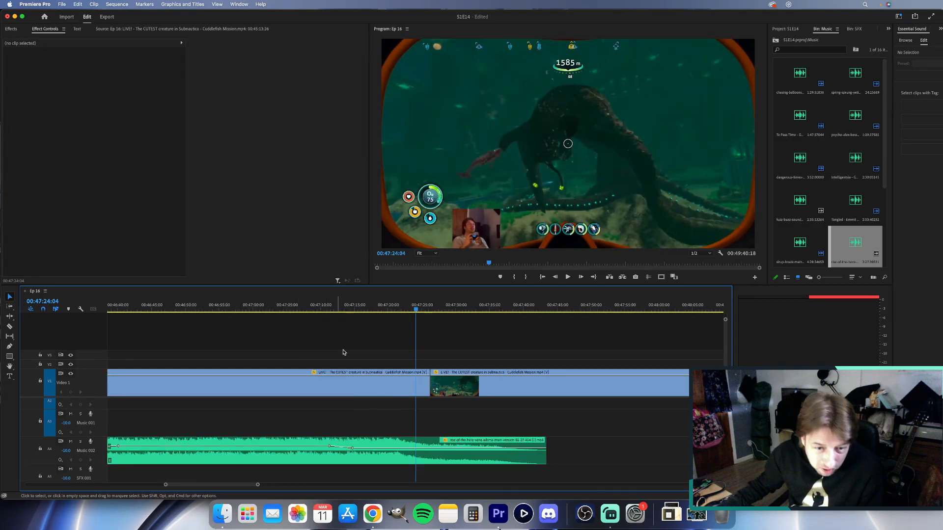
click(337, 307)
key(space)
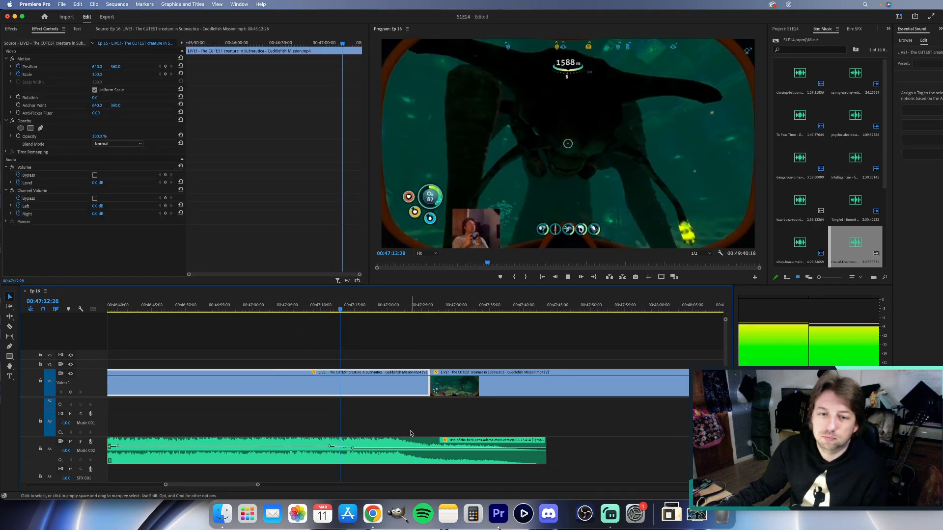
key(minus)
key(minus)
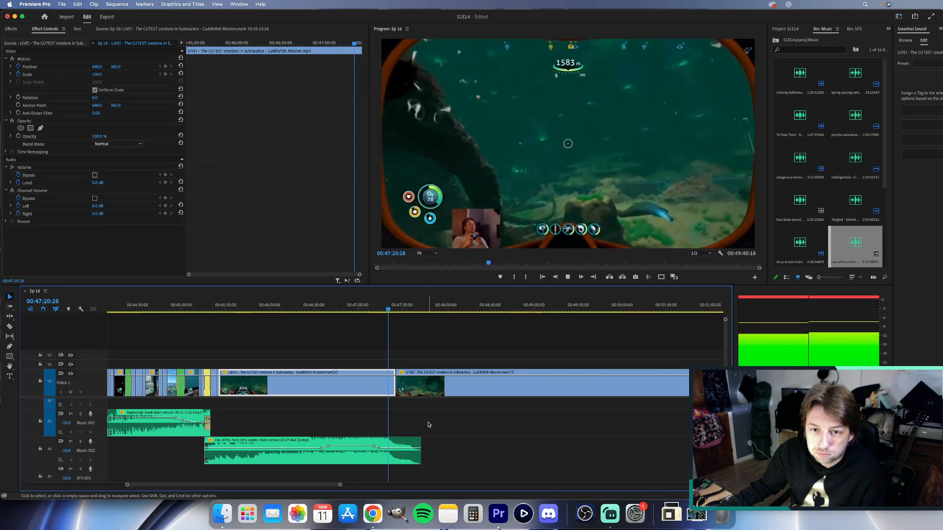
key(space)
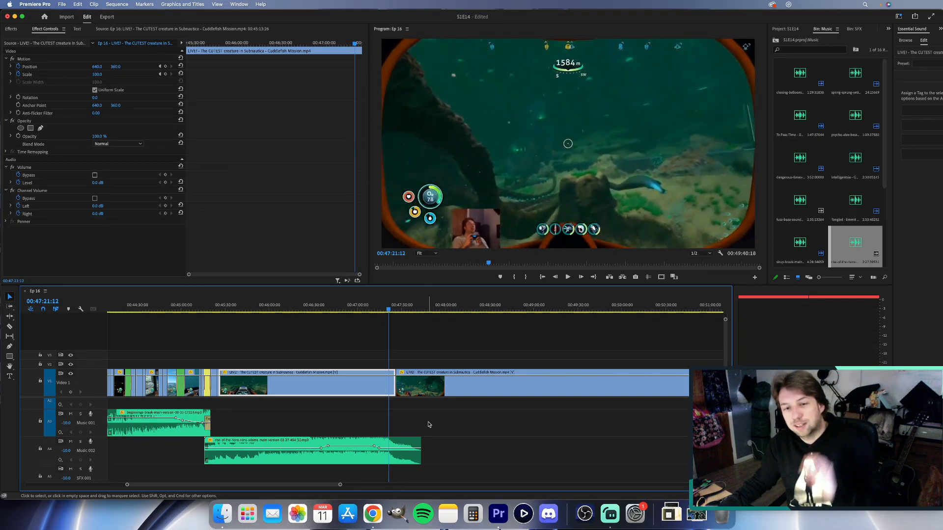
Make a subsequence from the leftover gameplay clip after the last cut and name it Ep 17.
right_click(443, 388)
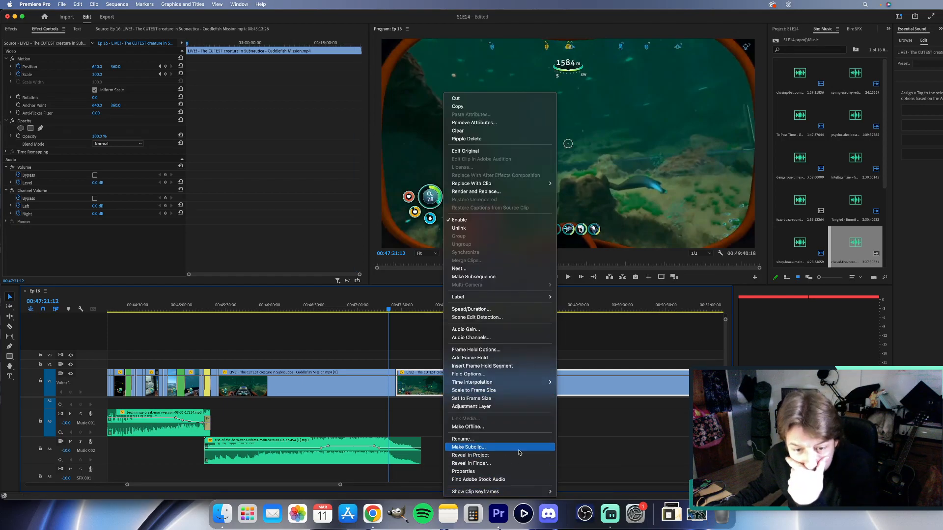
click(500, 277)
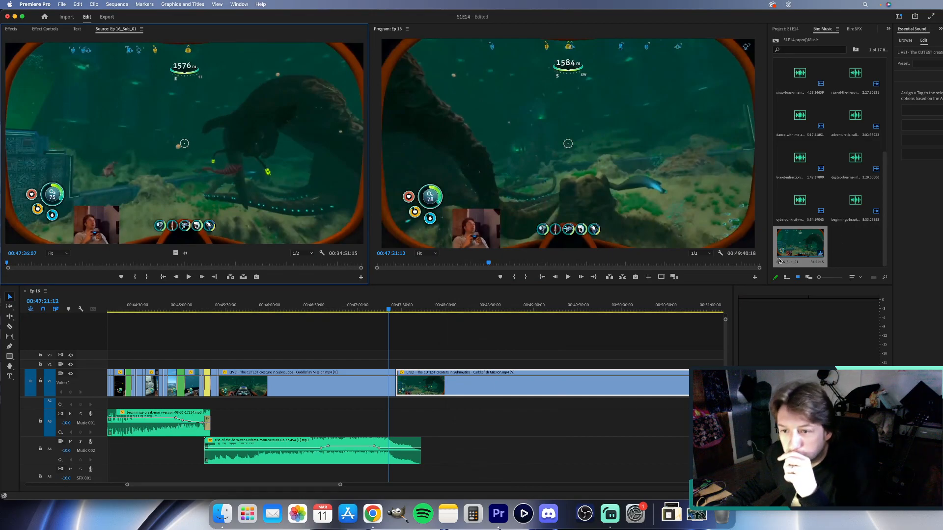
click(781, 261)
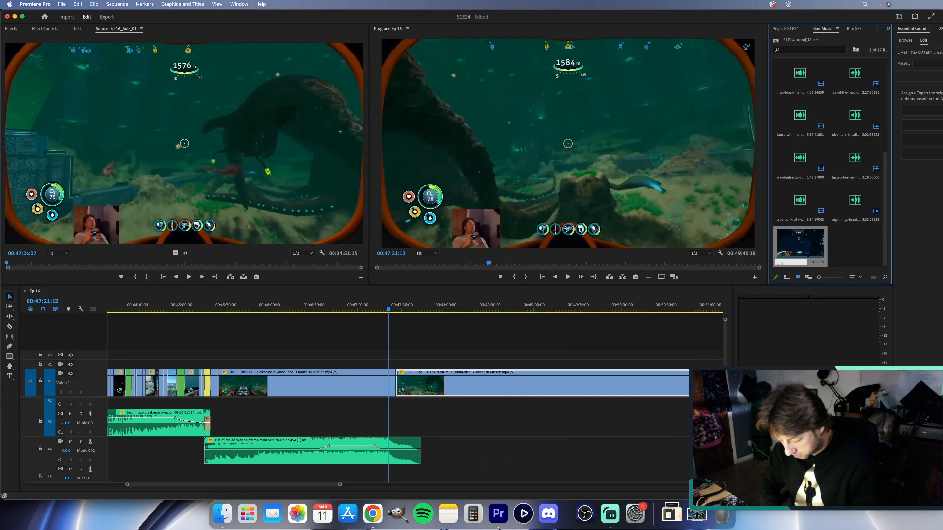
text(Ep 17)
key(Return)
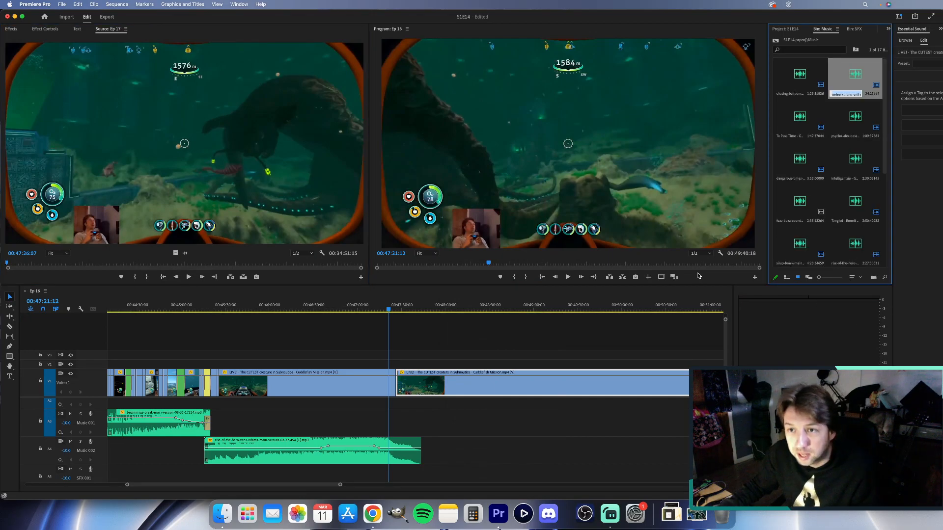
Move the Ep 17 sequence out of the Music bin into the main S1E14 project bin.
scroll(816, 136, down, 5)
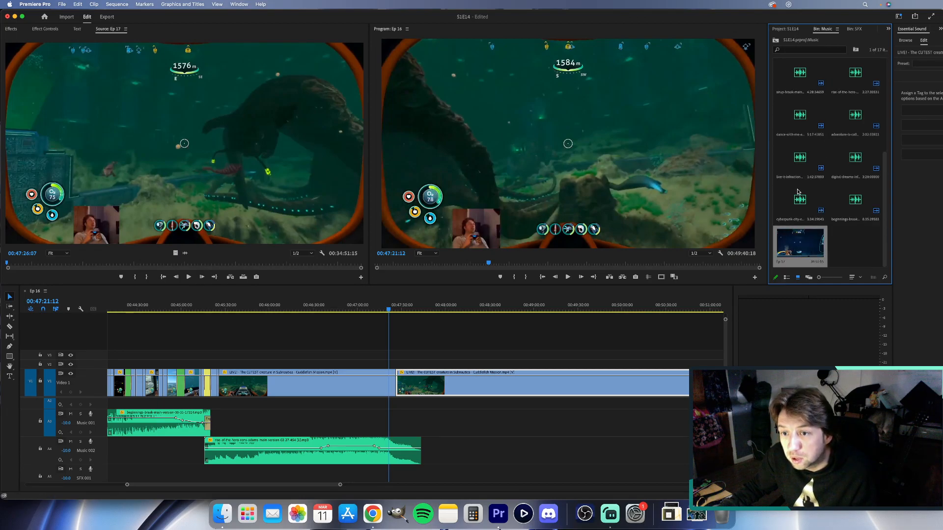
click(788, 28)
drag(834, 254, 836, 255)
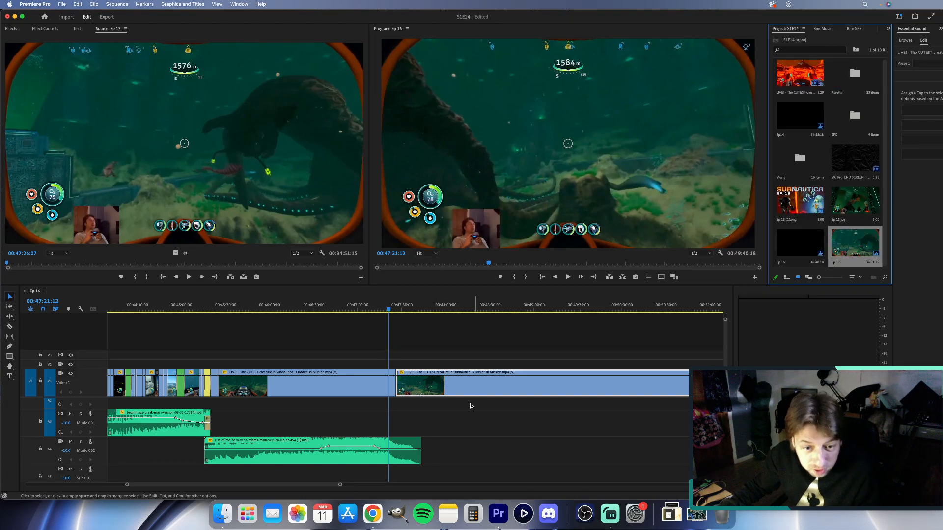
Delete the leftover gameplay clip after 00:47:26:07 from the Ep 16 timeline and play back the new ending.
click(467, 381)
click(468, 384)
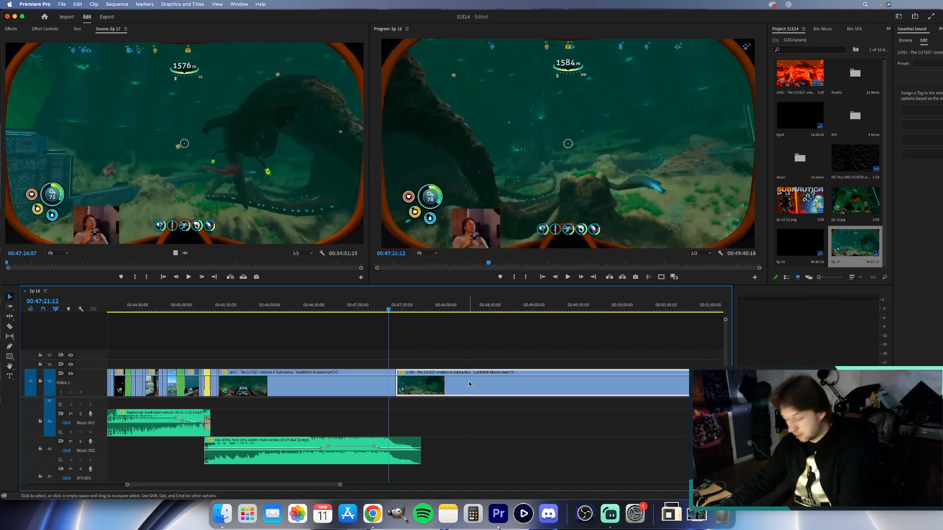
key(Delete)
key(space)
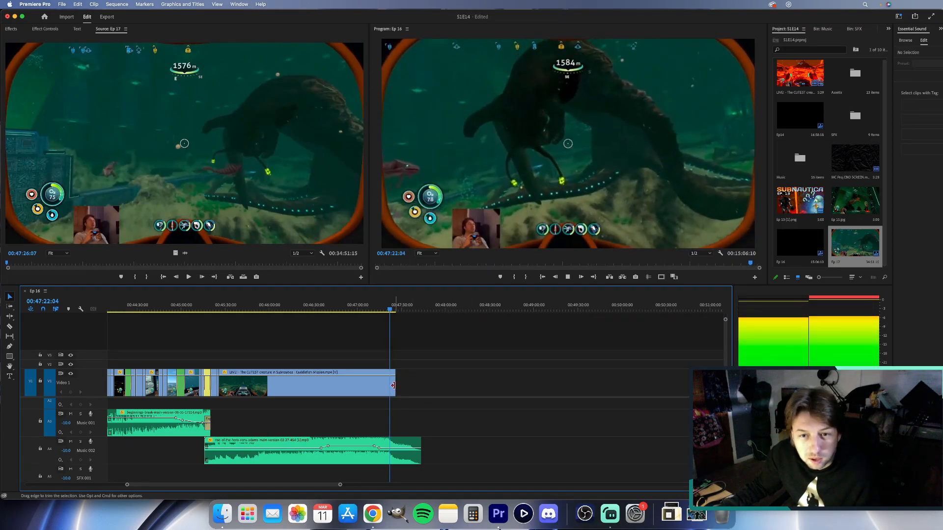
key(=)
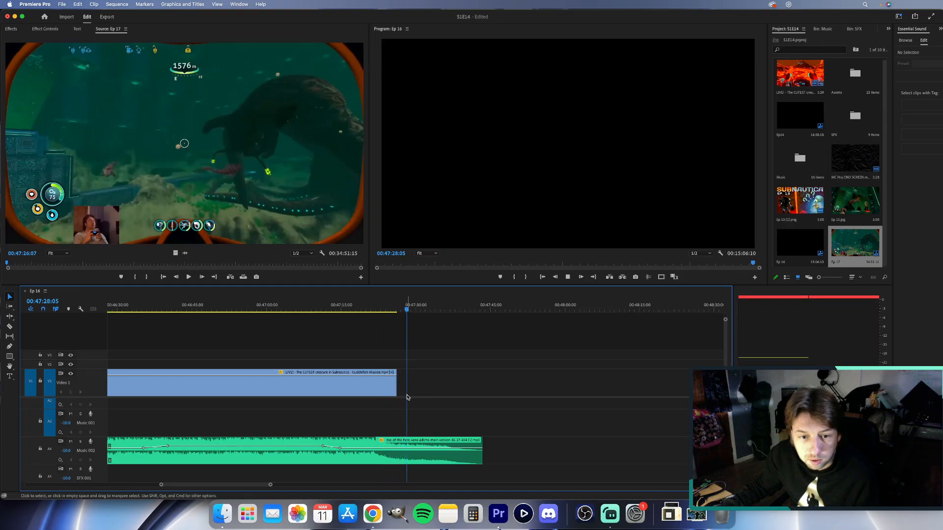
Add a Cross Dissolve to the end of the last gameplay clip, extend it about one second earlier and play it back.
click(384, 390)
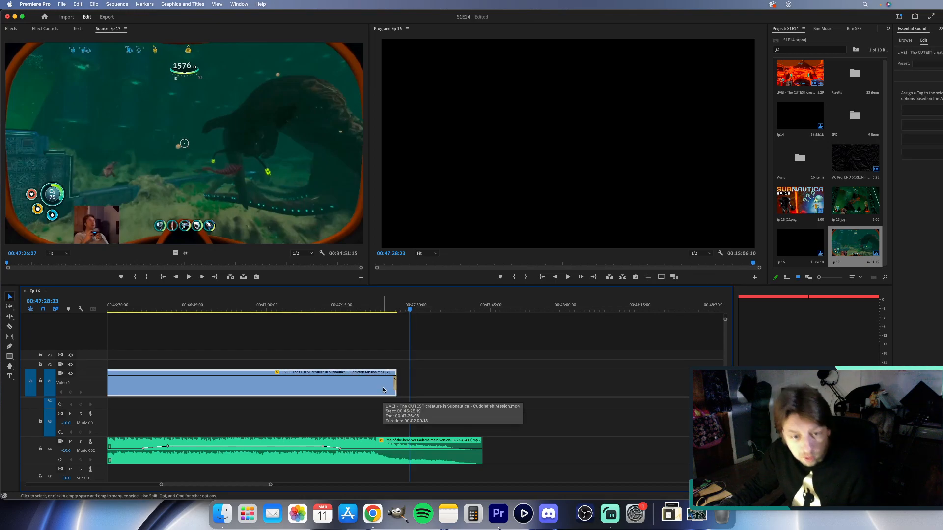
key(super+d)
key(equal)
key(equal)
key(equal)
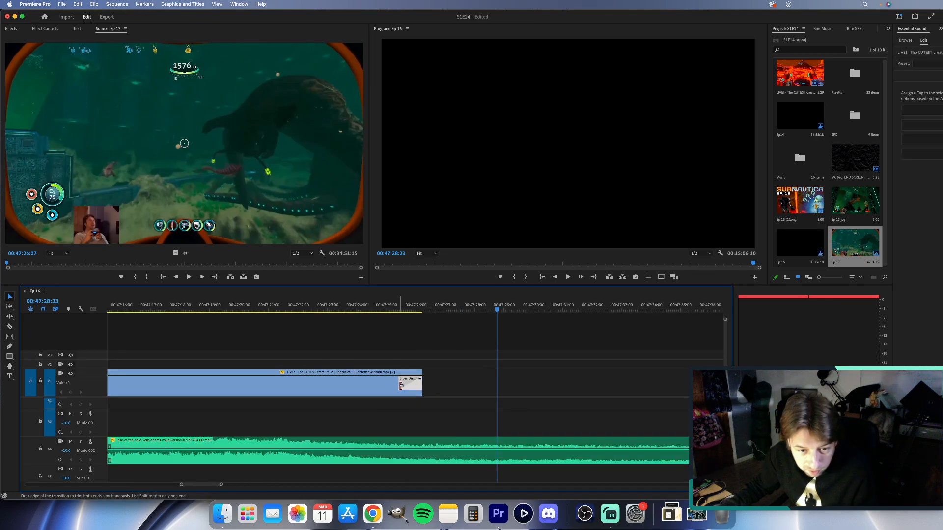
drag(399, 385, 371, 385)
click(346, 309)
key(space)
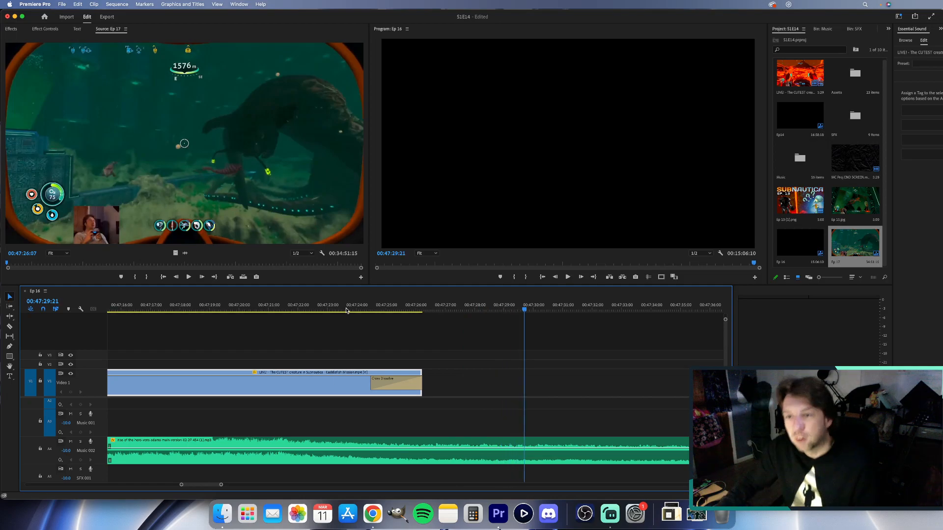
Place MC Proj END SCREEN.mp4 just after the gameplay, fit it to the frame size and play it.
click(855, 157)
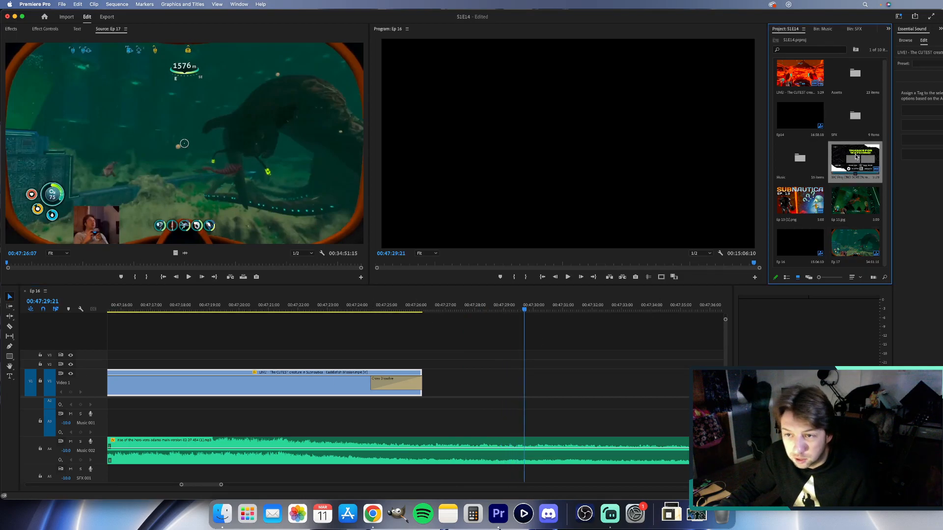
drag(856, 157, 434, 399)
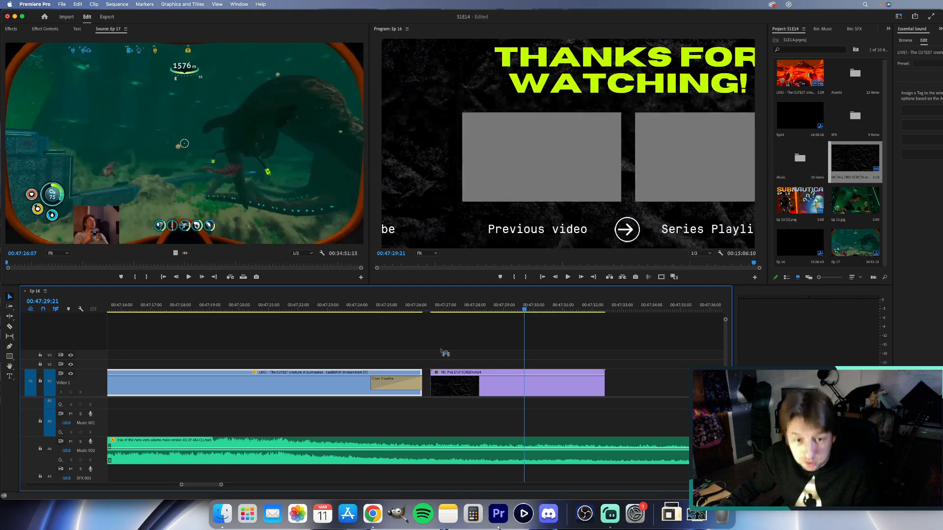
drag(429, 309, 438, 309)
right_click(493, 392)
click(506, 414)
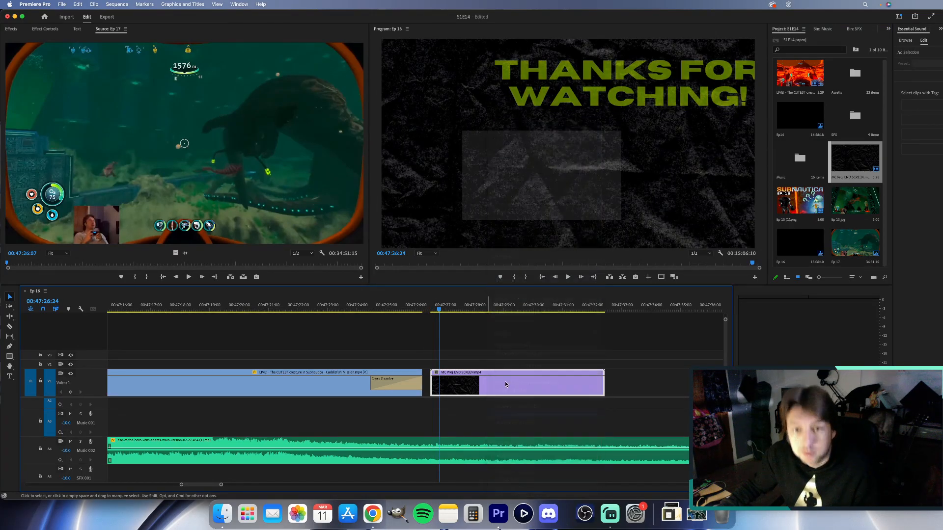
key(space)
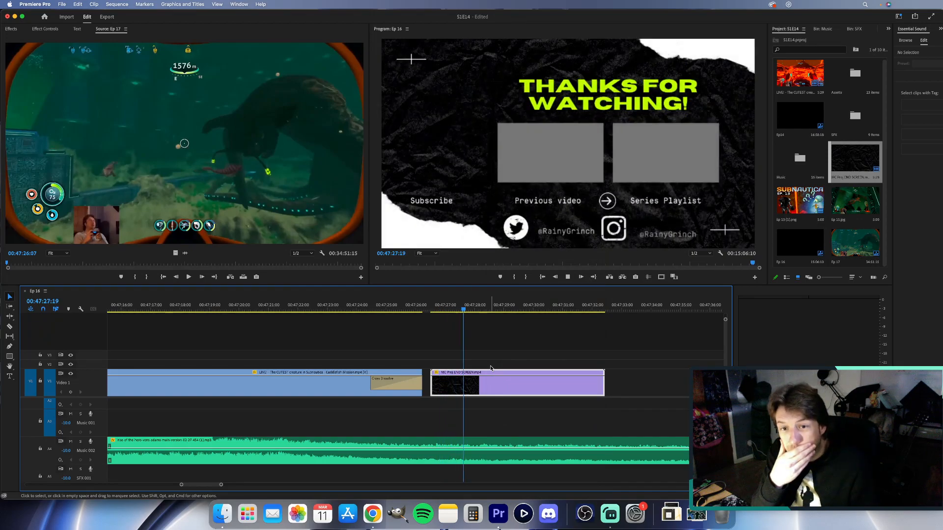
Split the end screen at 00:47:27:22 and paste its second part four times in a row, up to 00:47:46:16.
key(c)
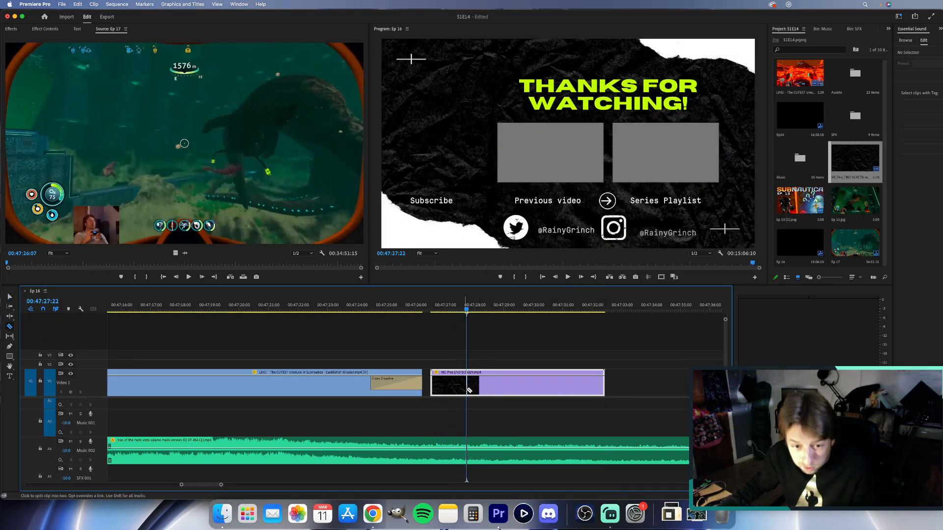
click(469, 385)
key(v)
click(515, 376)
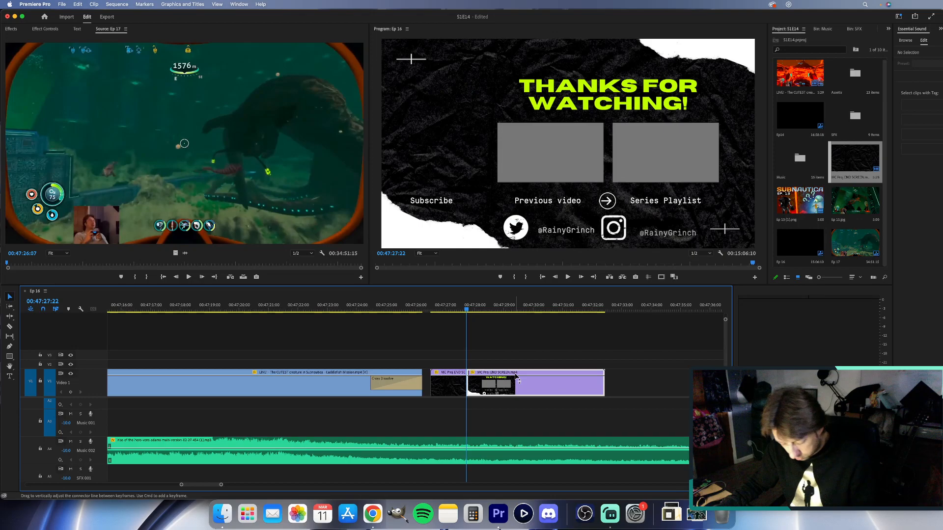
key(super+c)
key(super+v)
key(super+v)
key(super+v)
key(super+v)
key(minus)
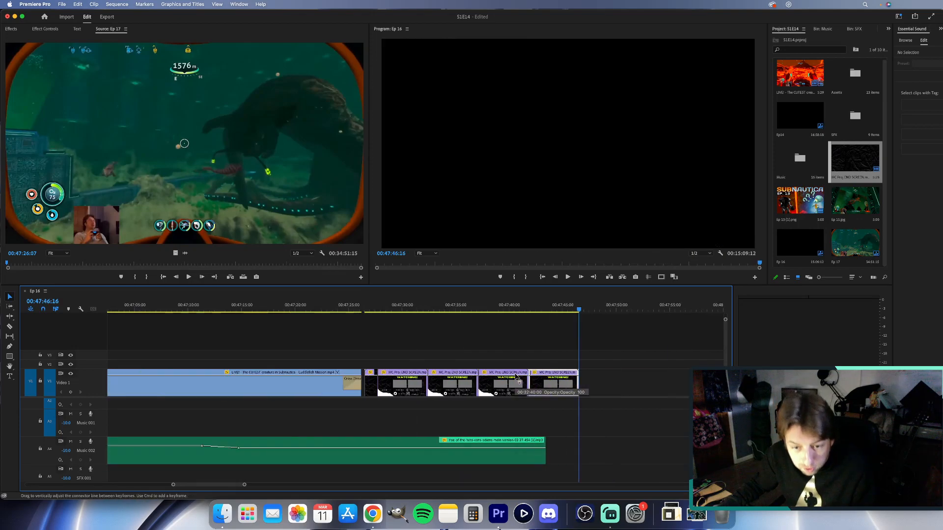
Split the last end-screen copy at 00:47:43:14, where the music ends, and delete the remainder.
key(minus)
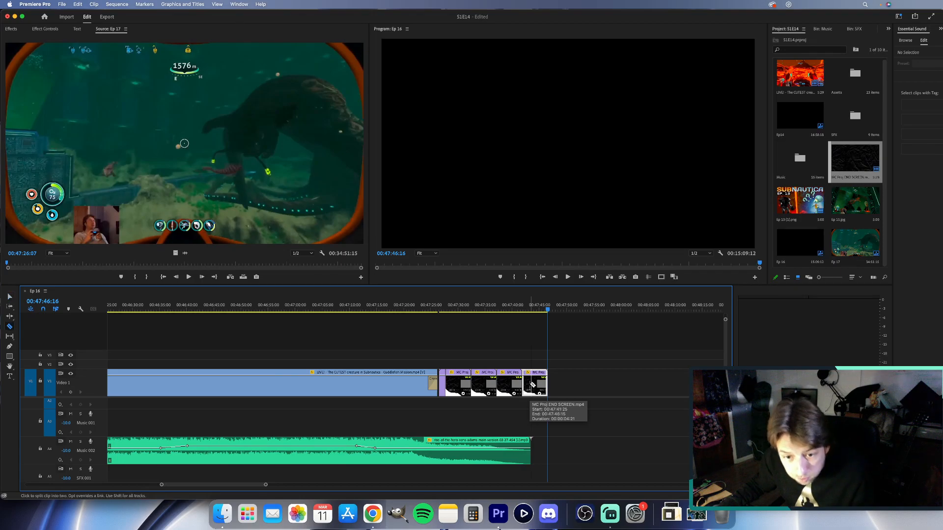
click(531, 388)
key(v)
double_click(535, 387)
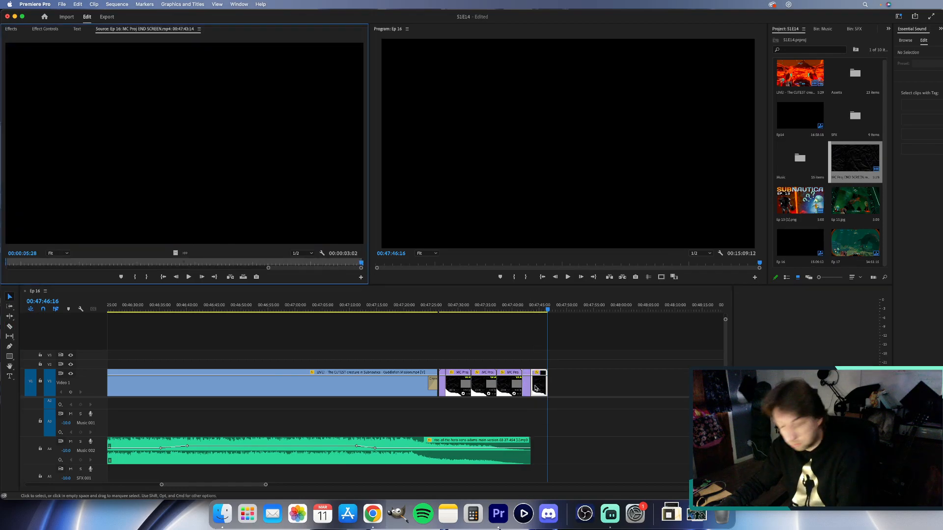
click(536, 388)
key(Delete)
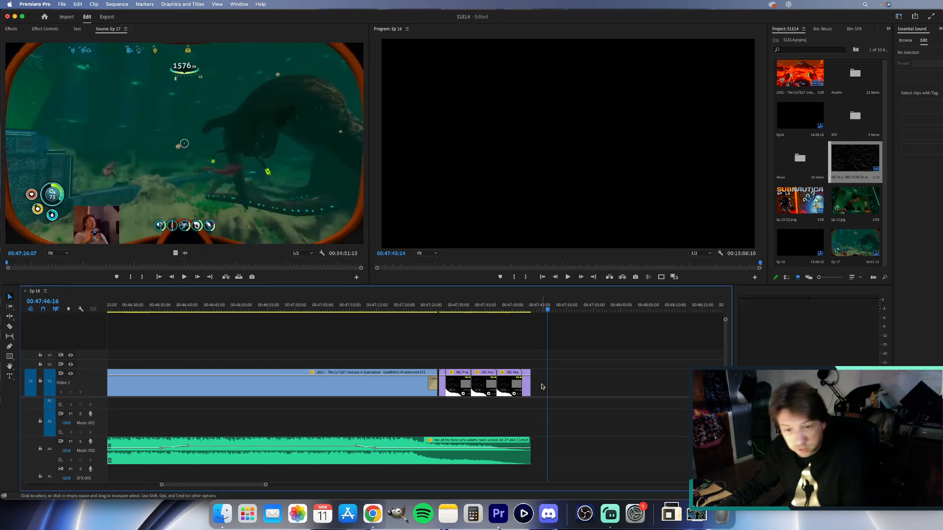
key(minus)
key(minus)
key(minus)
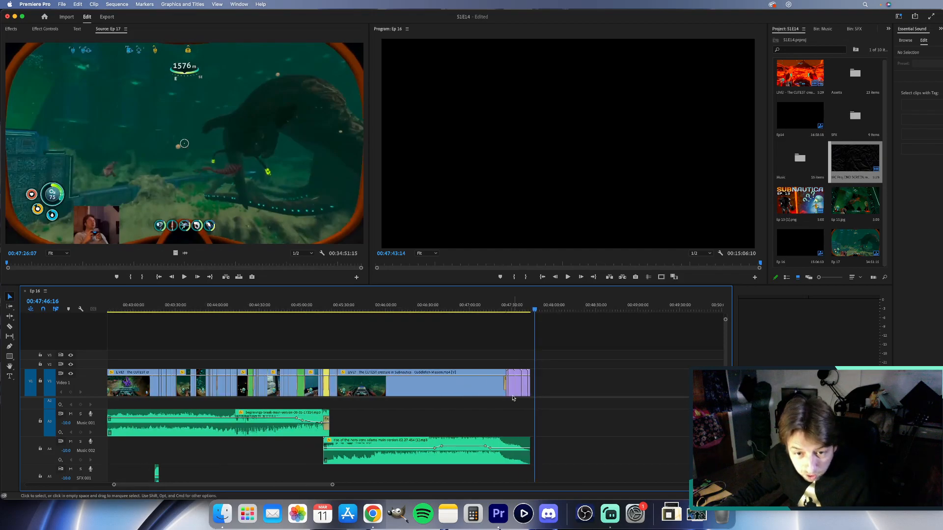
Check the end screen at 00:47:30:02 against the whole timeline and save the project.
drag(508, 312, 512, 311)
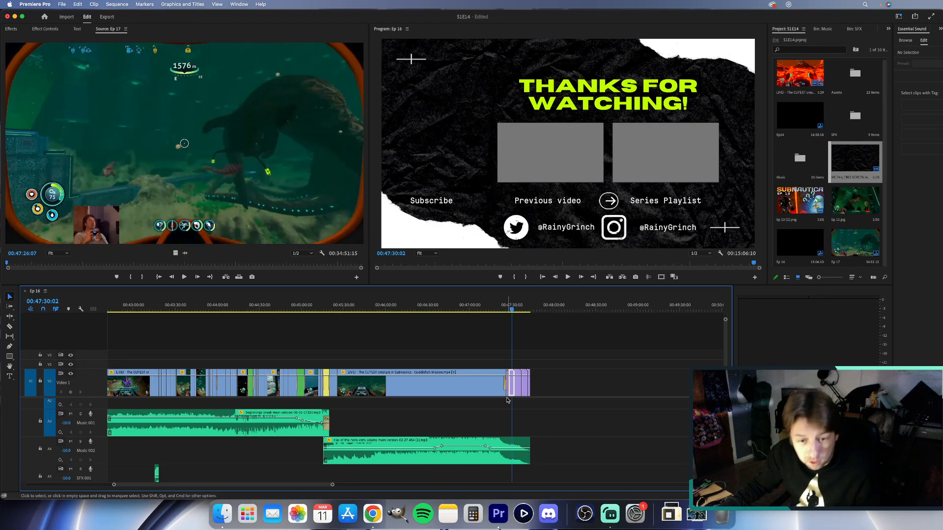
key(minus)
key(minus)
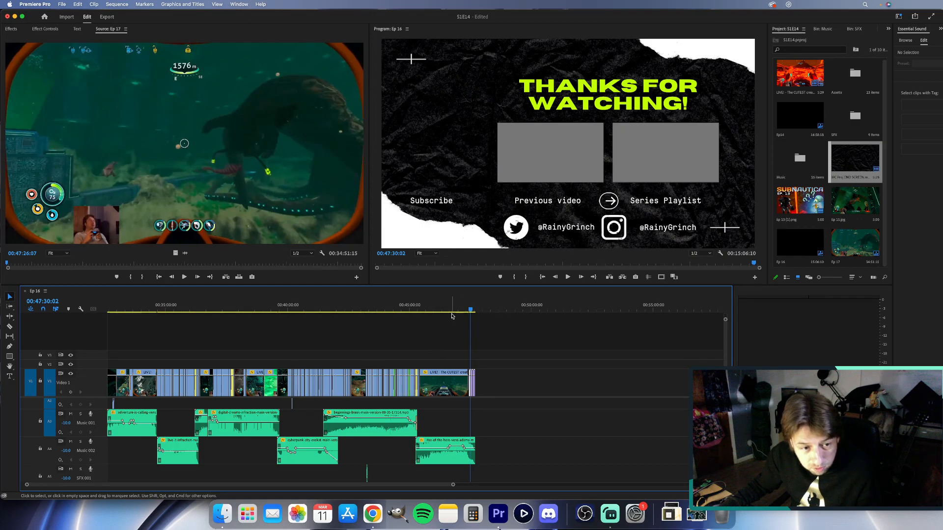
key(super+s)
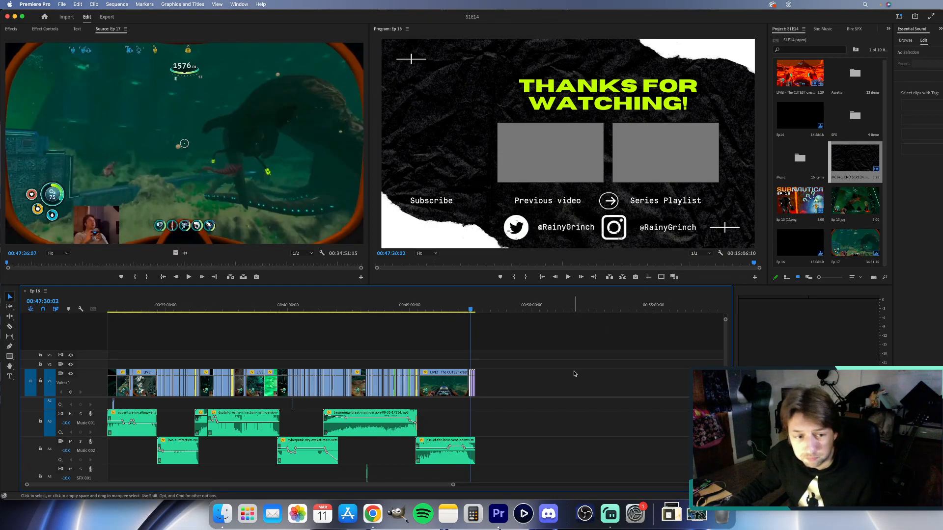
Return the playhead to the sequence start at 00:32:37:04 and enlarge the program monitor for viewing.
click(148, 306)
key(Home)
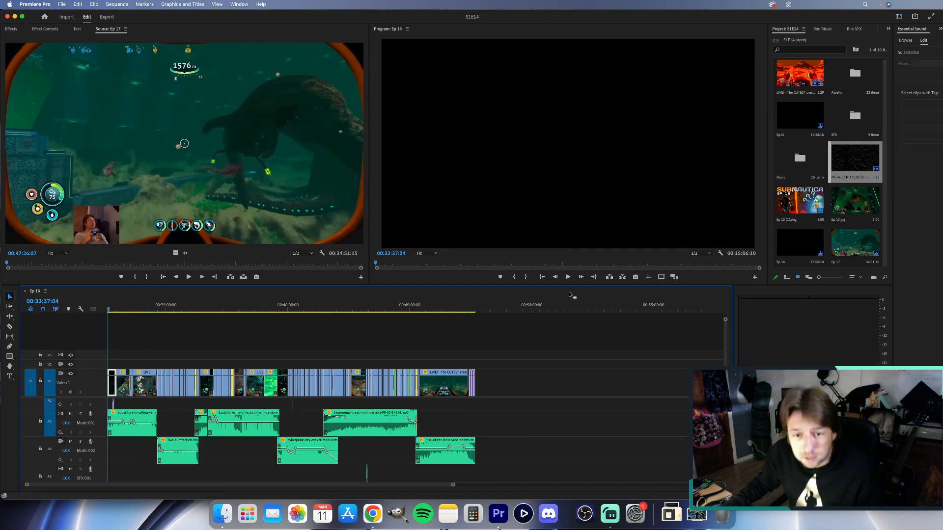
drag(569, 286, 569, 324)
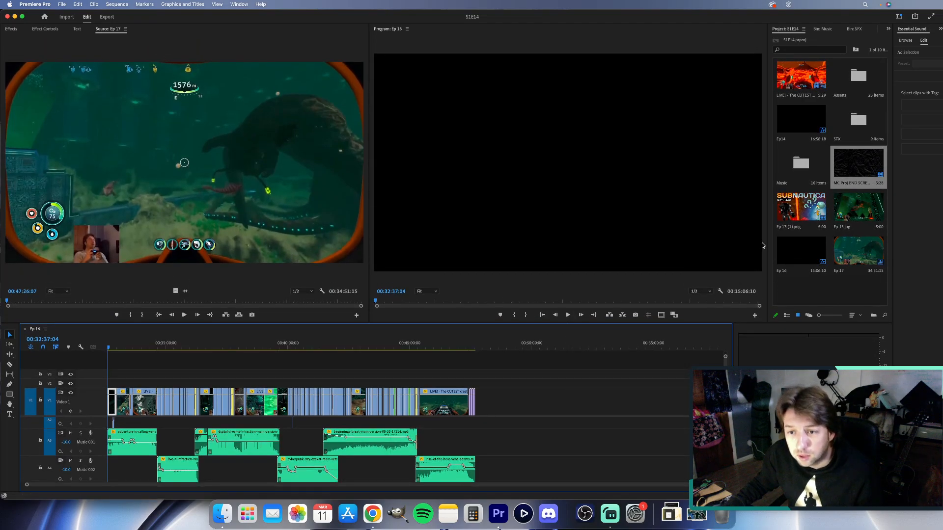
drag(767, 244, 813, 250)
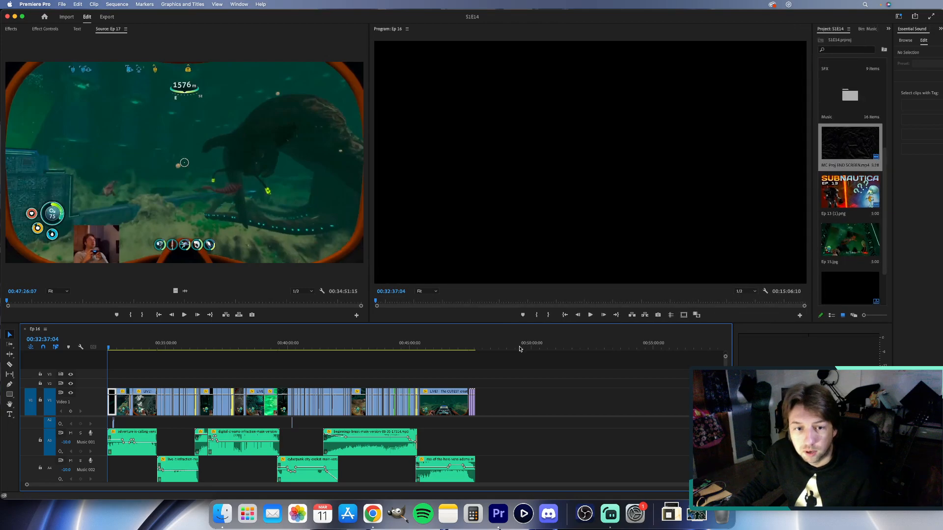
Play the Ep 16 opening through 00:33:19:09 at a lower system volume, and check the stream chat in Streamlabs Desktop before returning to Premiere Pro.
click(591, 317)
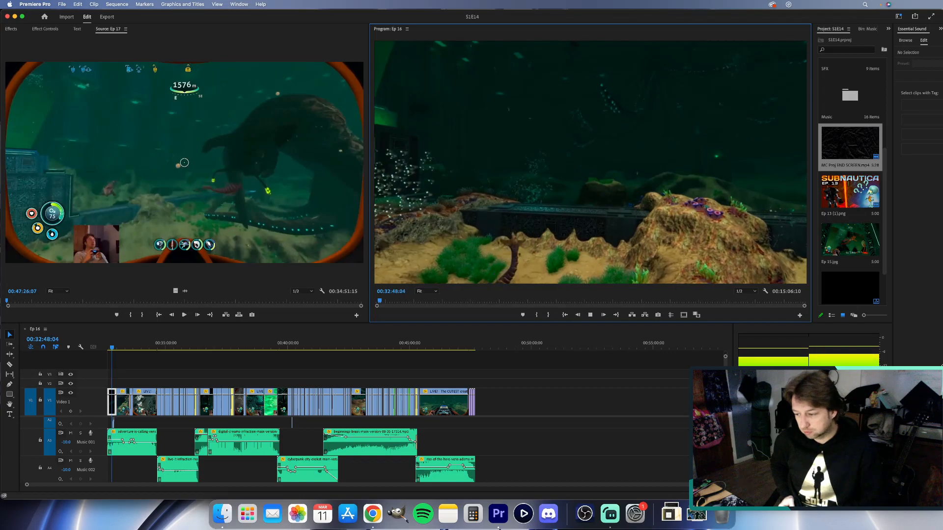
key(space)
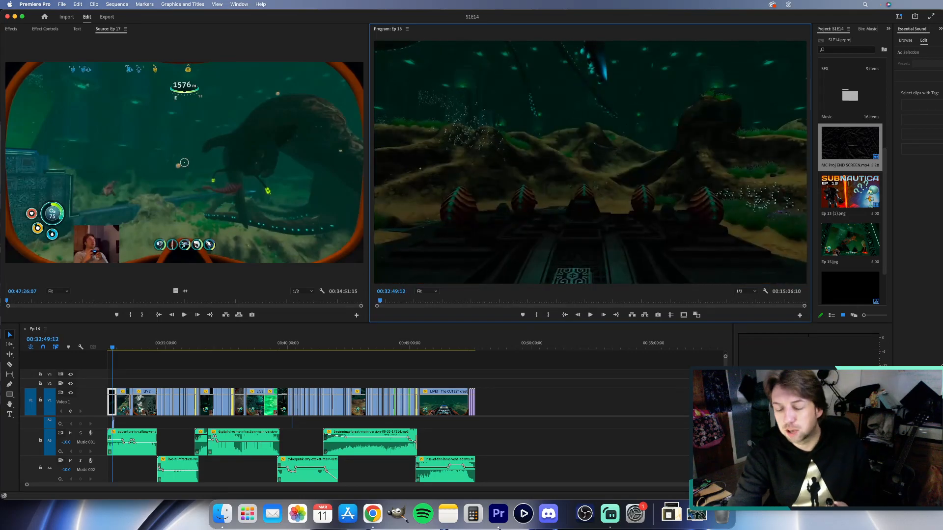
key(space)
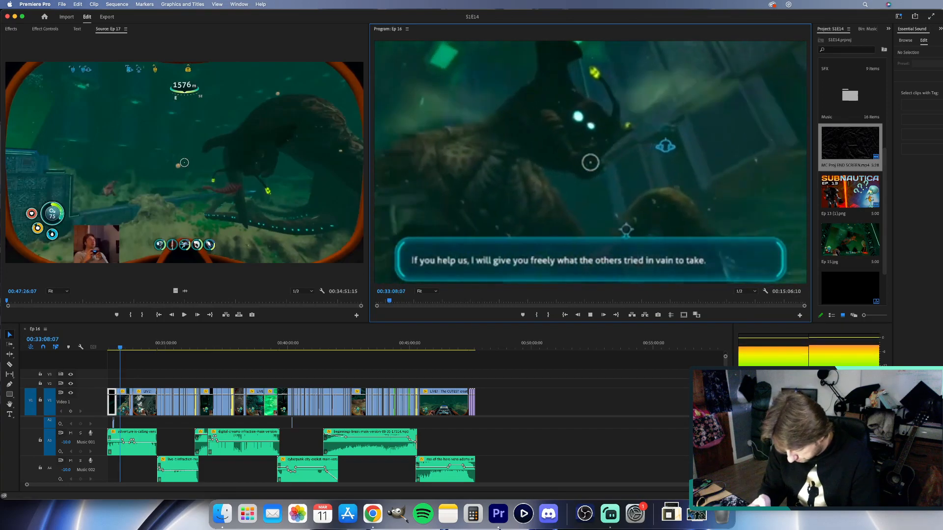
key(XF86AudioLowerVolume)
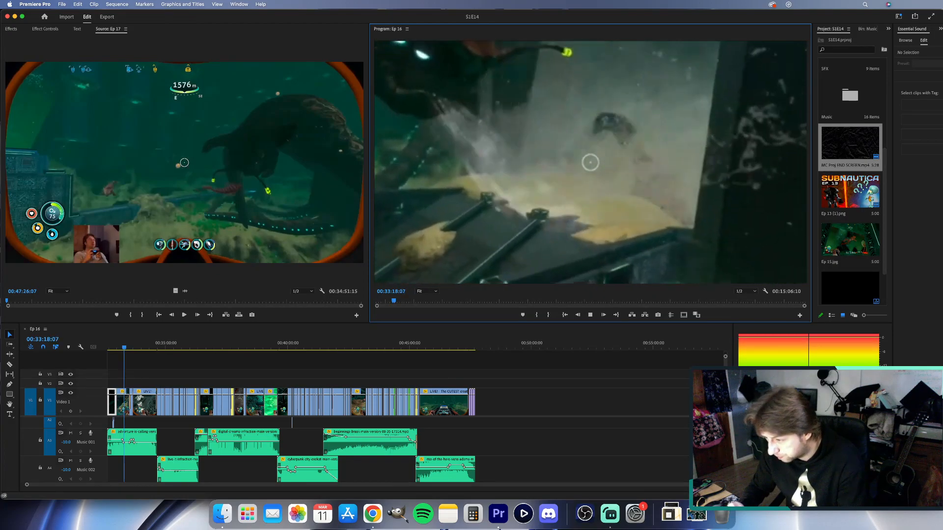
key(space)
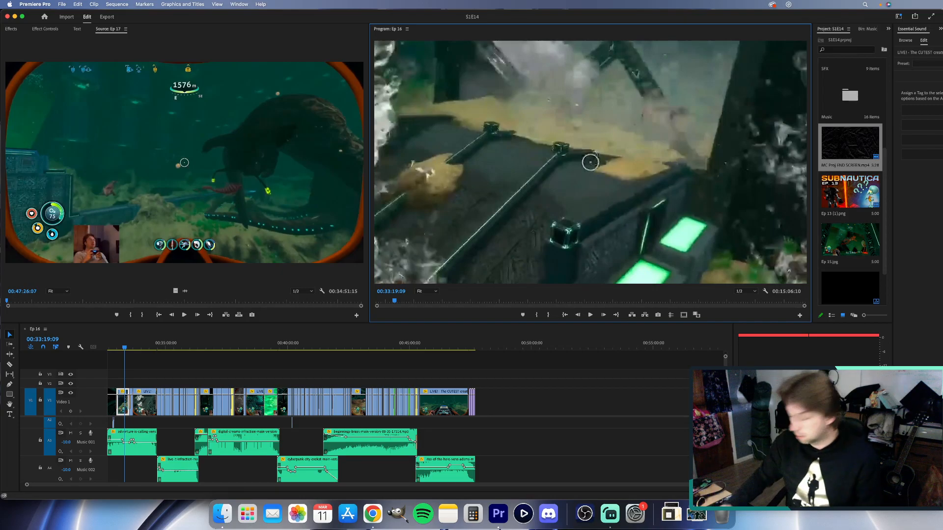
key(ctrl+Right)
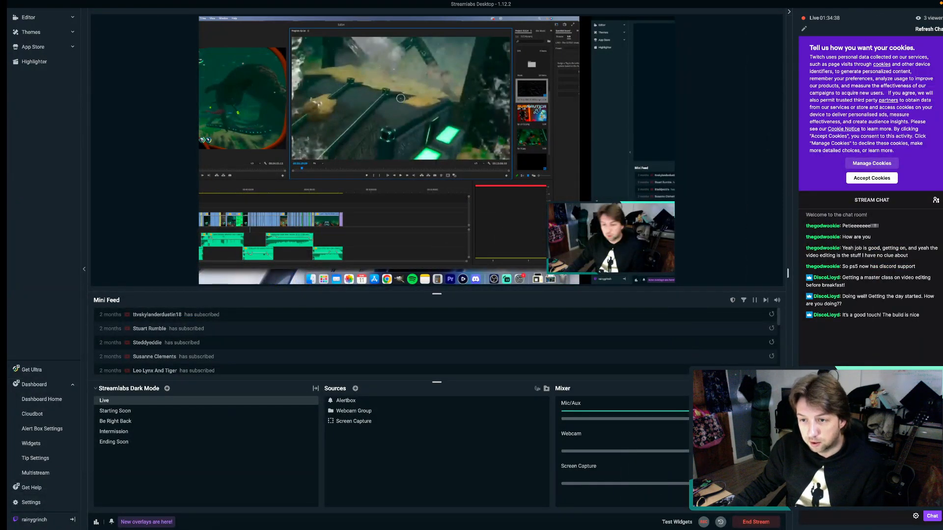
key(ctrl+Left)
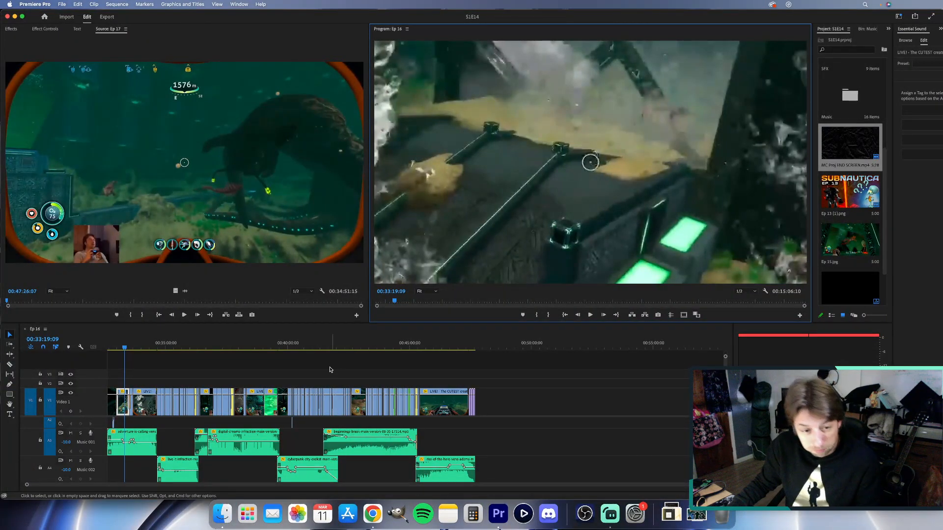
Review the sequence from its start at 00:32:37:04 through 00:35:38:08 at a lower volume, and switch to Streamlabs Desktop.
drag(124, 347, 106, 348)
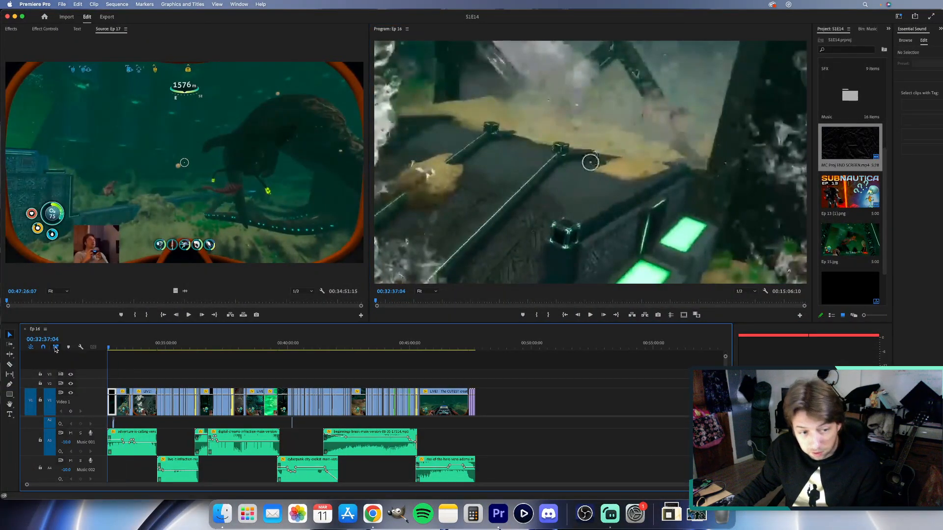
key(space)
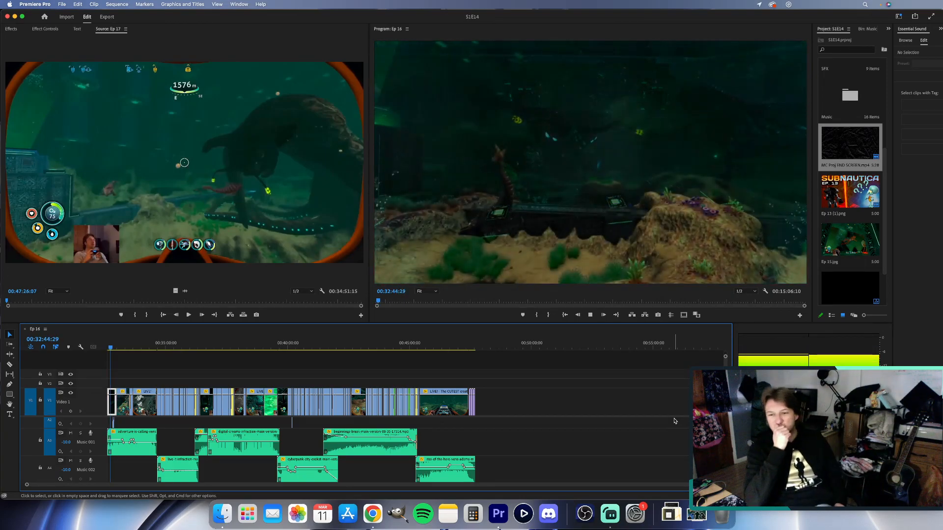
key(XF86AudioLowerVolume)
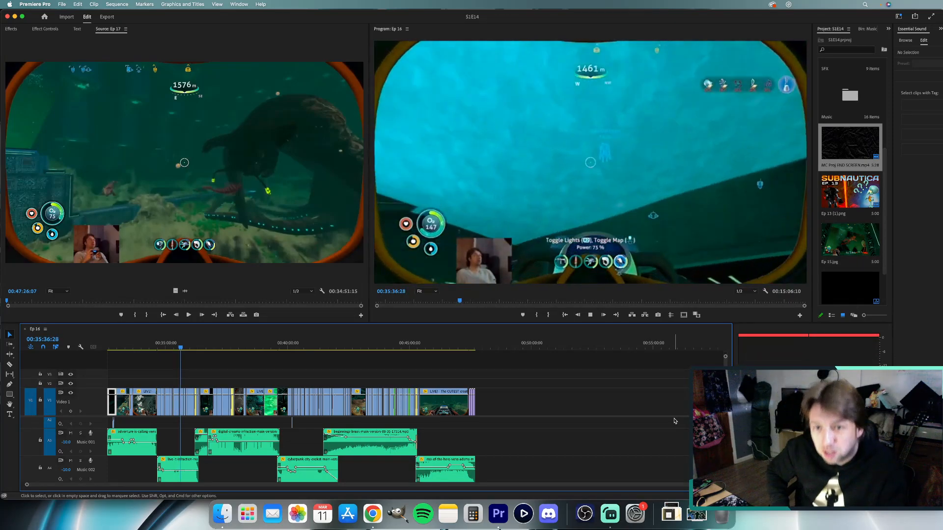
key(space)
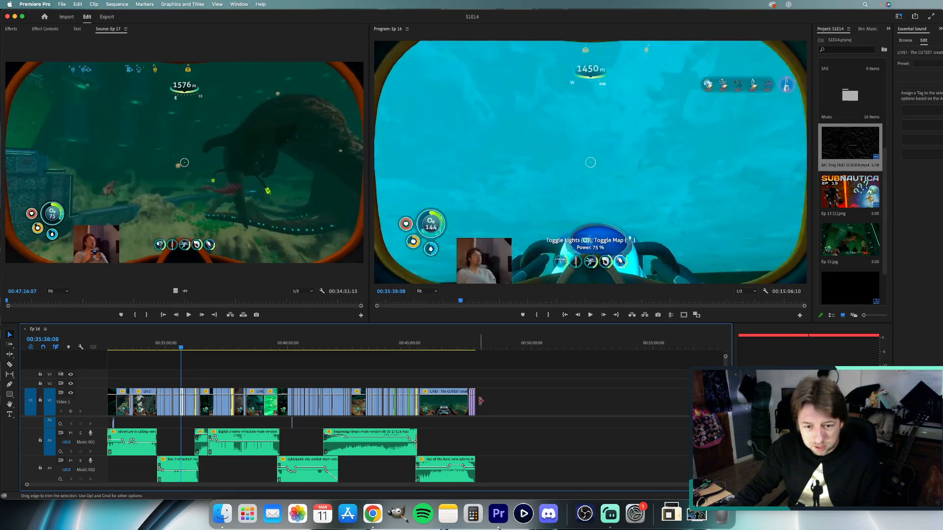
click(510, 405)
key(ctrl+Right)
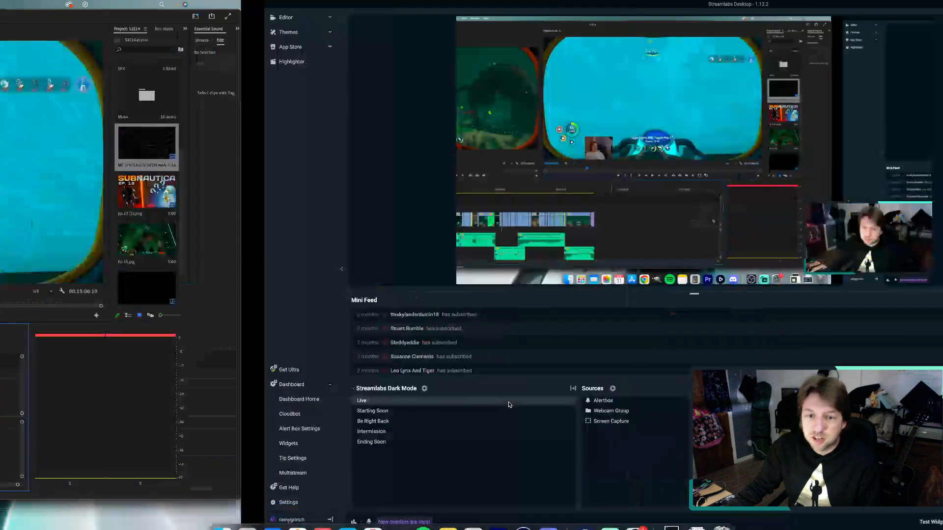